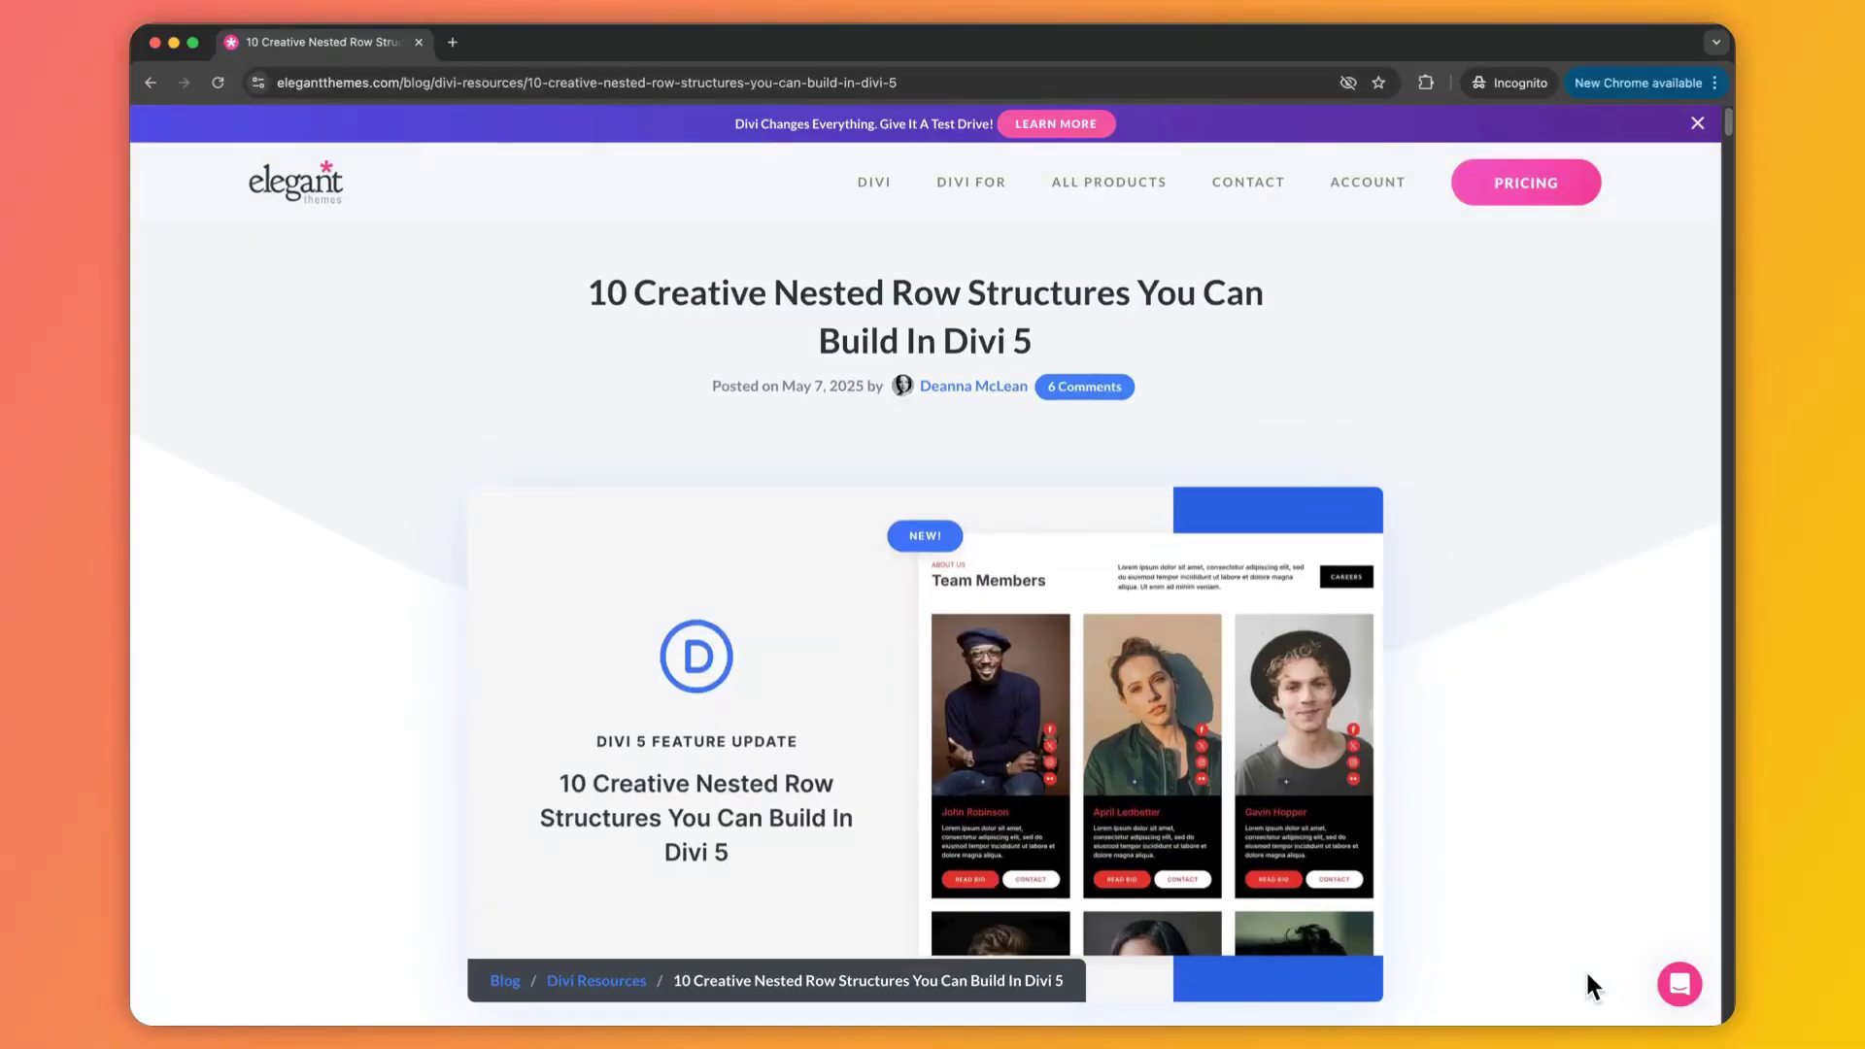
Step: Scroll the nested row structures article past the Table of Contents to the '5. Footers' example
scroll(1586, 969, "down", 5)
scroll(1586, 969, "down", 6)
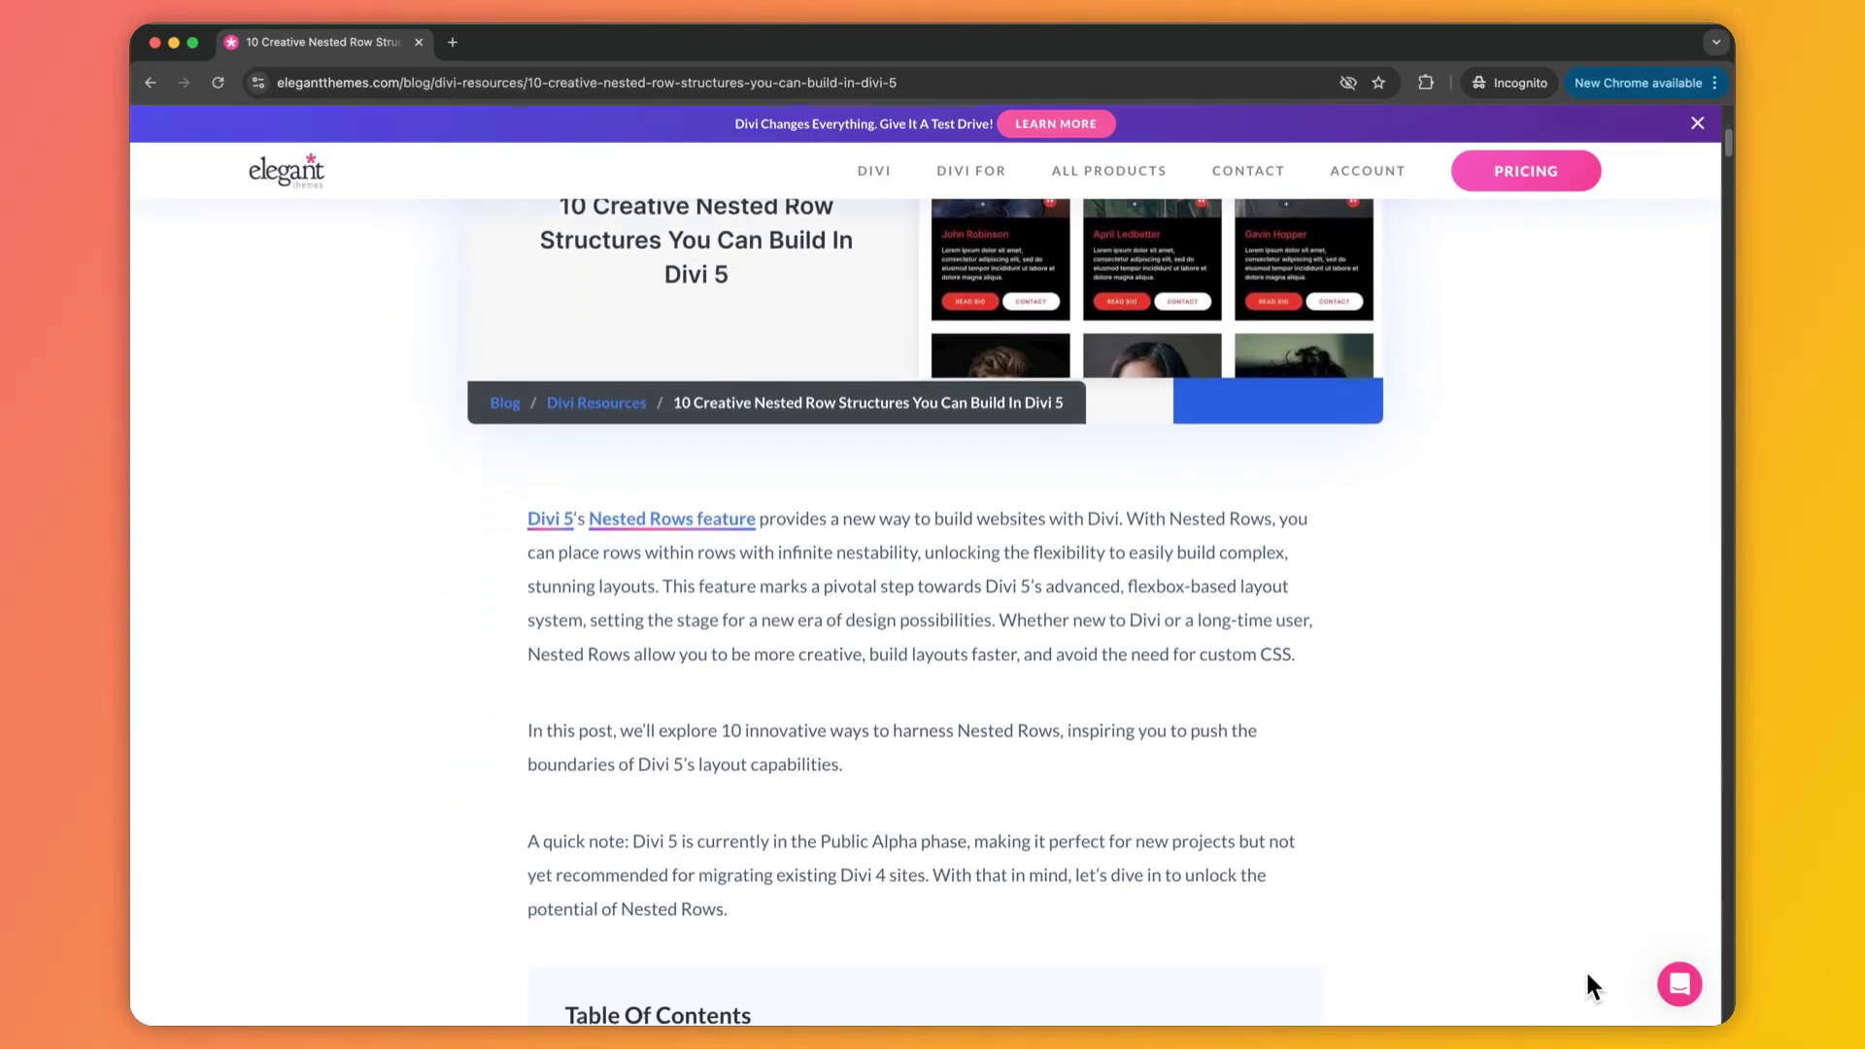
scroll(1586, 969, "down", 6)
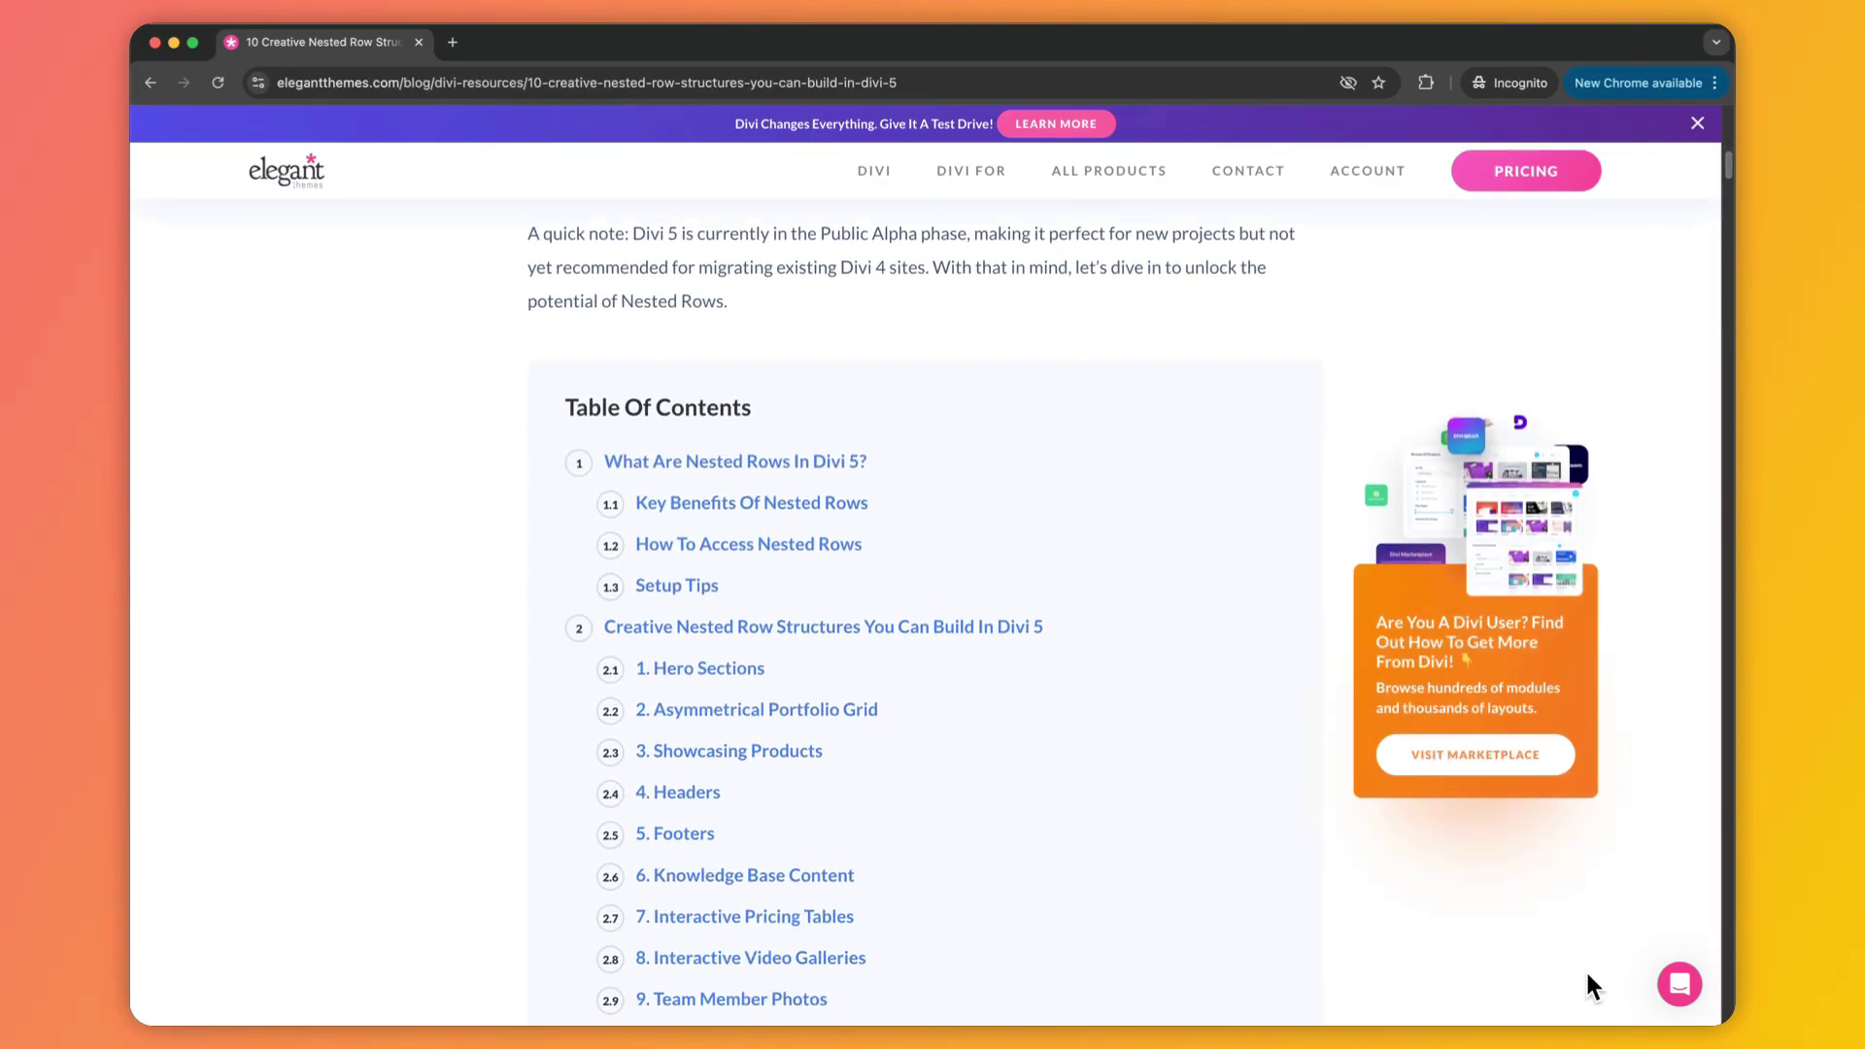
scroll(1585, 969, "down", 20)
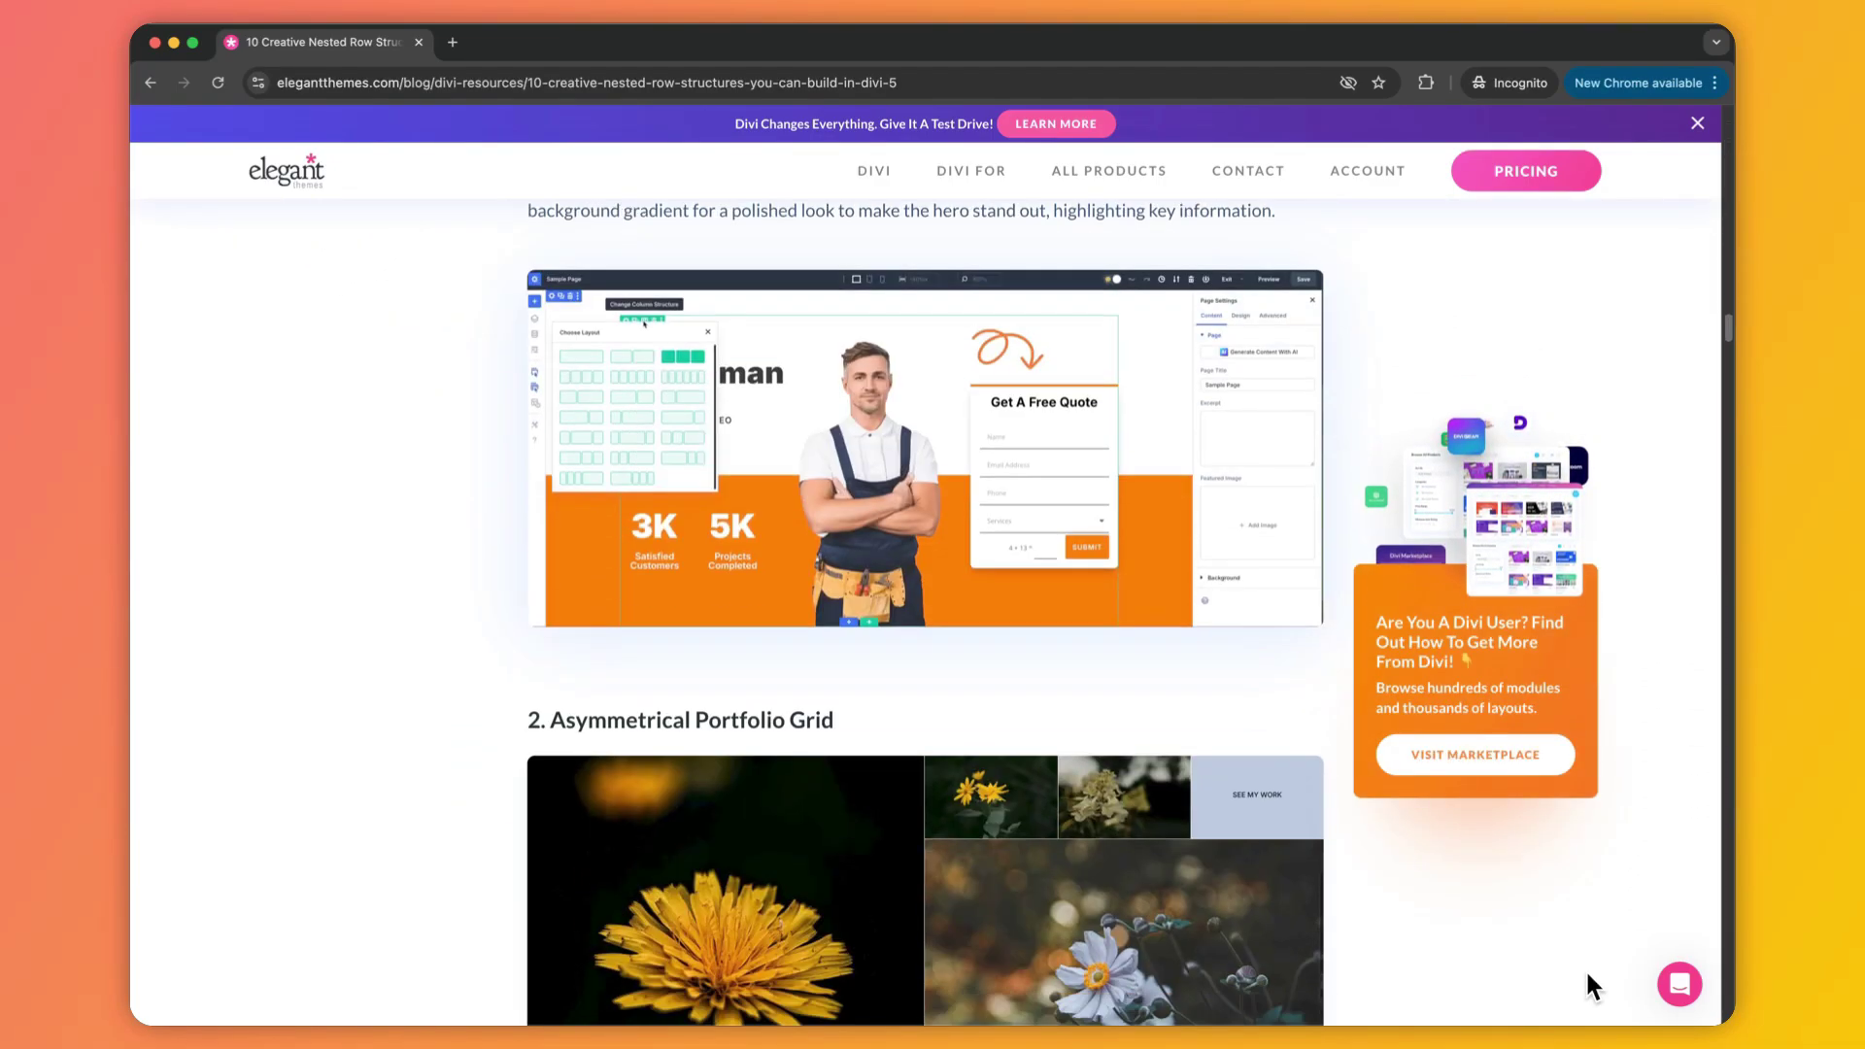
scroll(1586, 970, "down", 15)
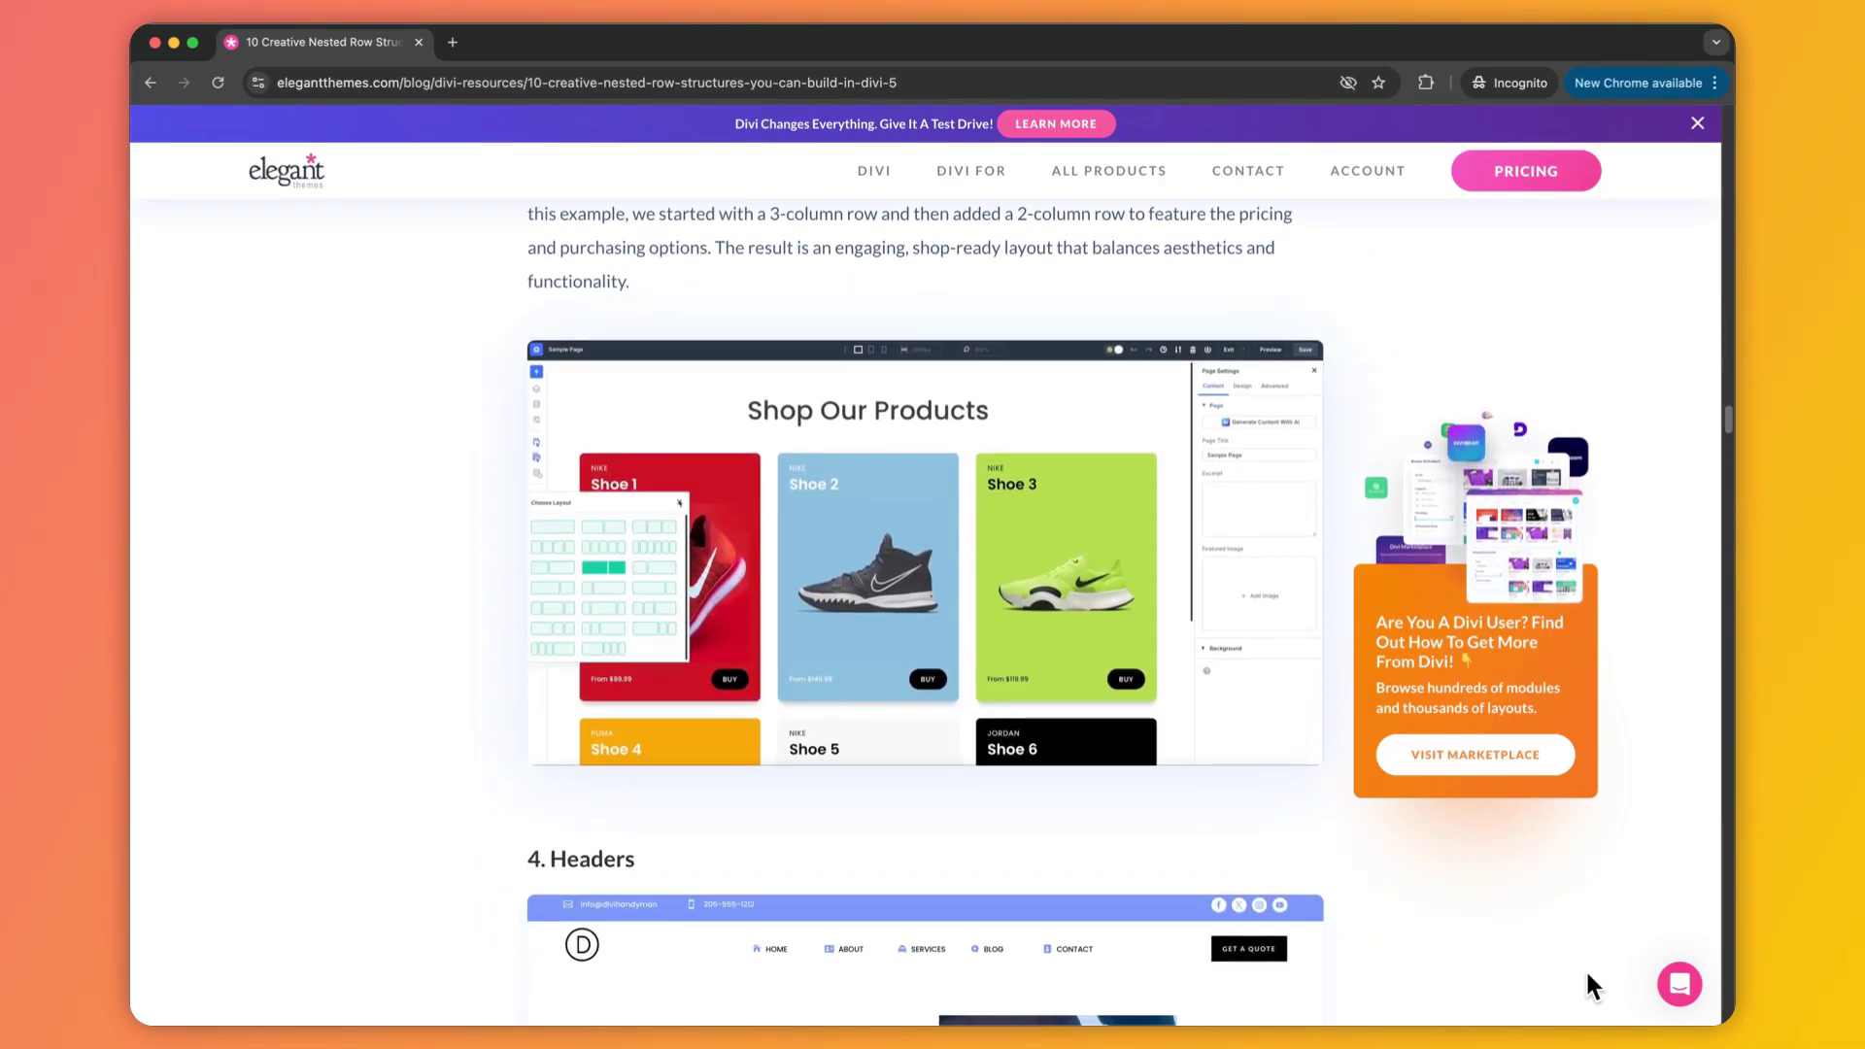
scroll(1586, 969, "down", 13)
scroll(1588, 974, "down", 9)
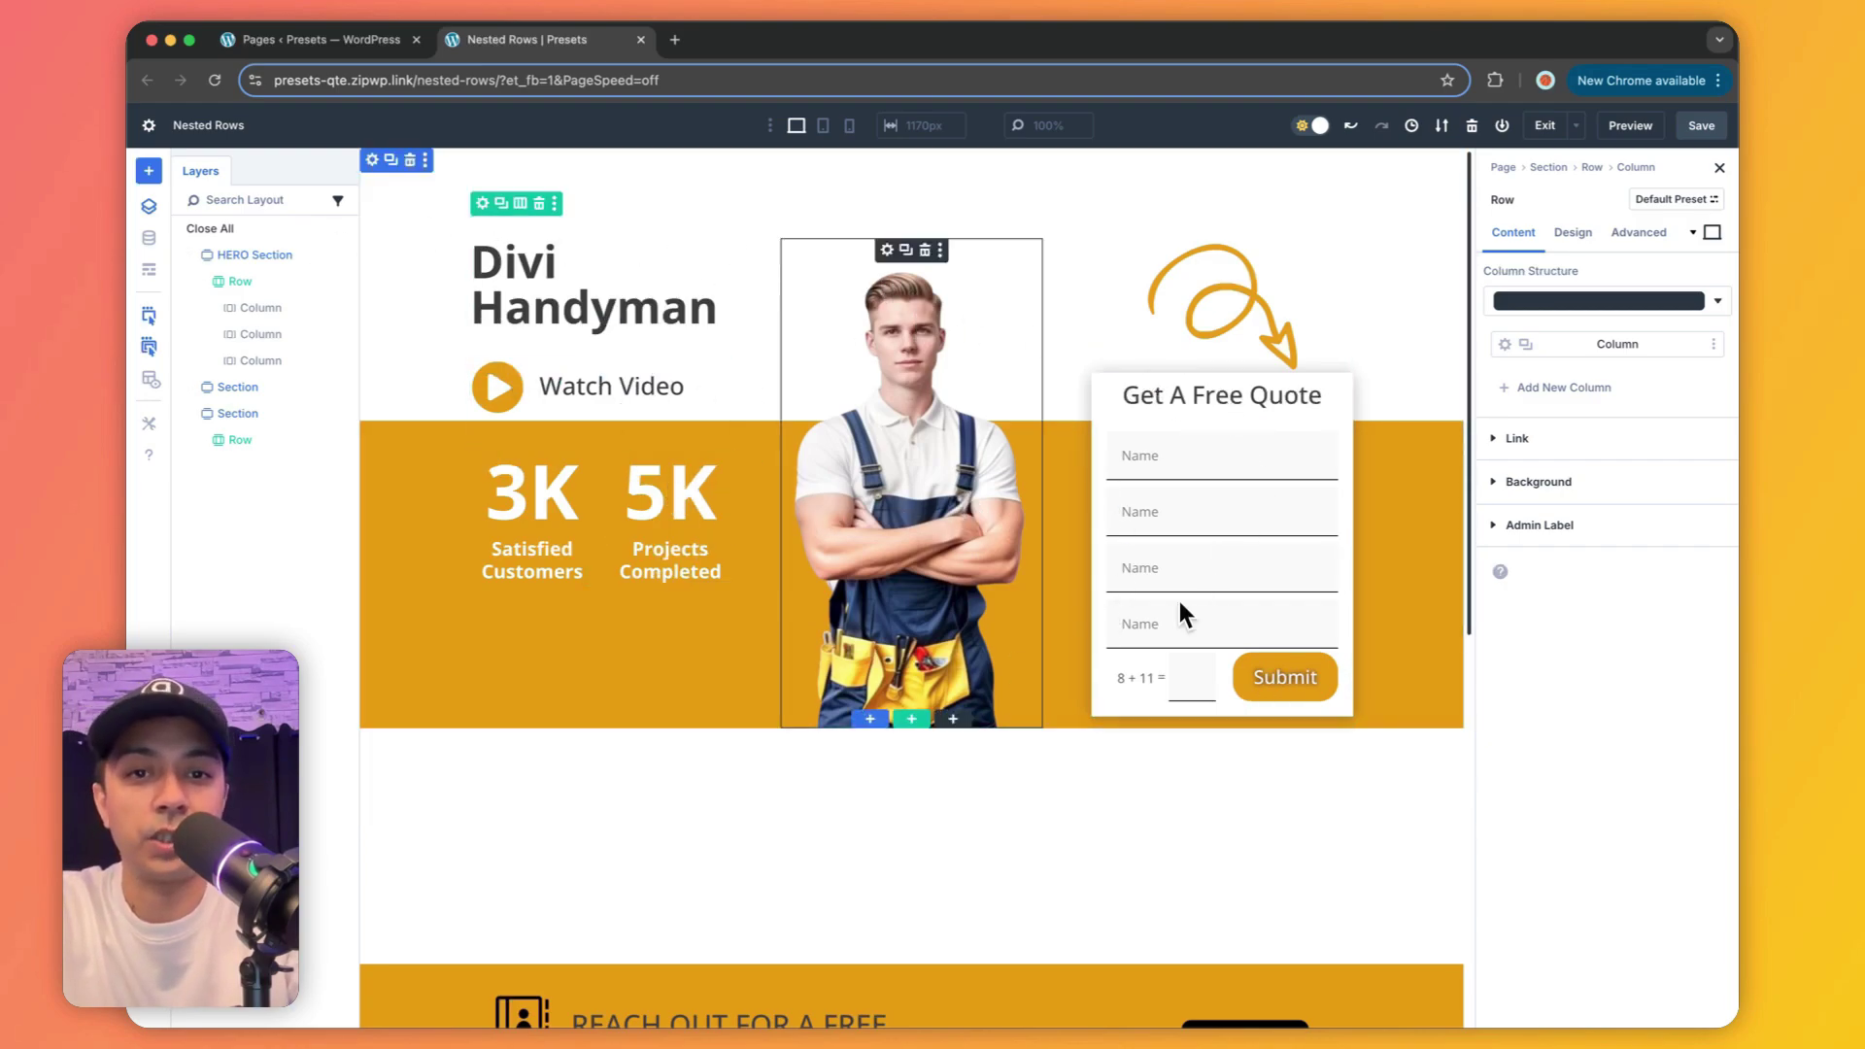
Step: Review the Nested Rows page and open the HERO Section's settings panel
scroll(1171, 612, "down", 7)
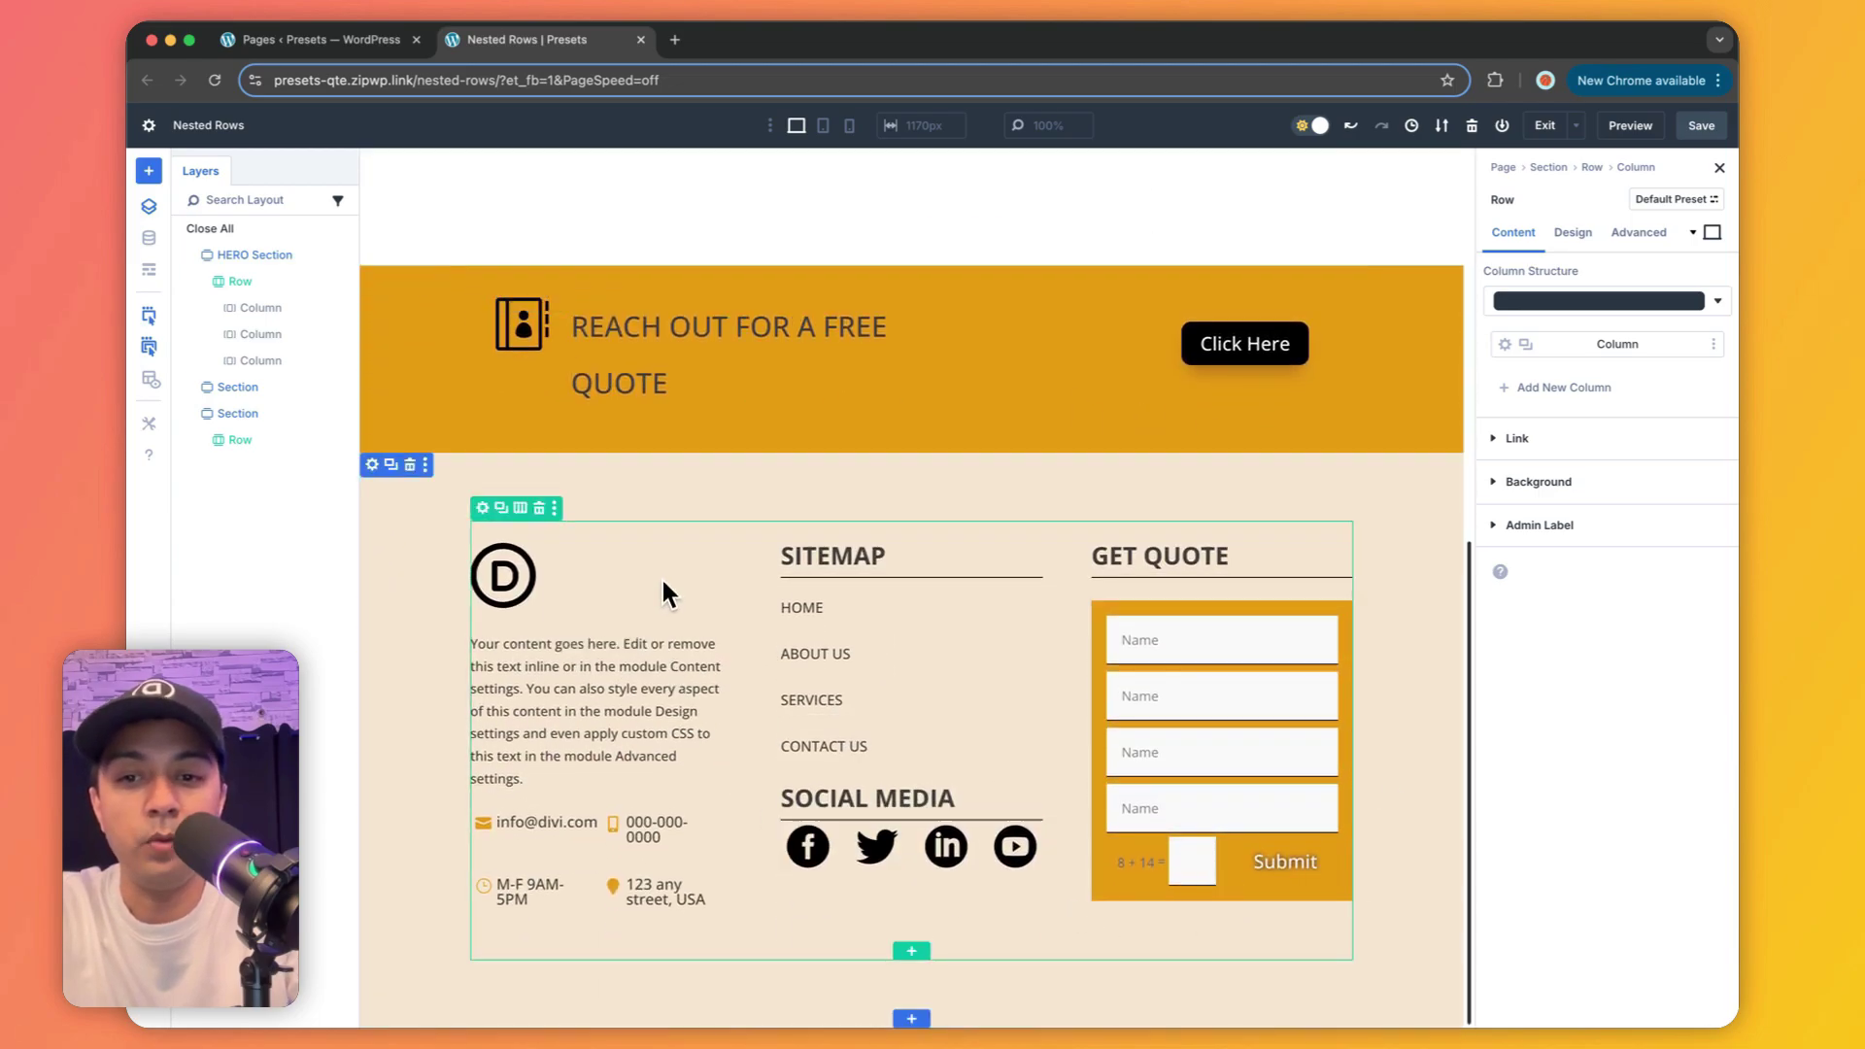
scroll(662, 581, "up", 8)
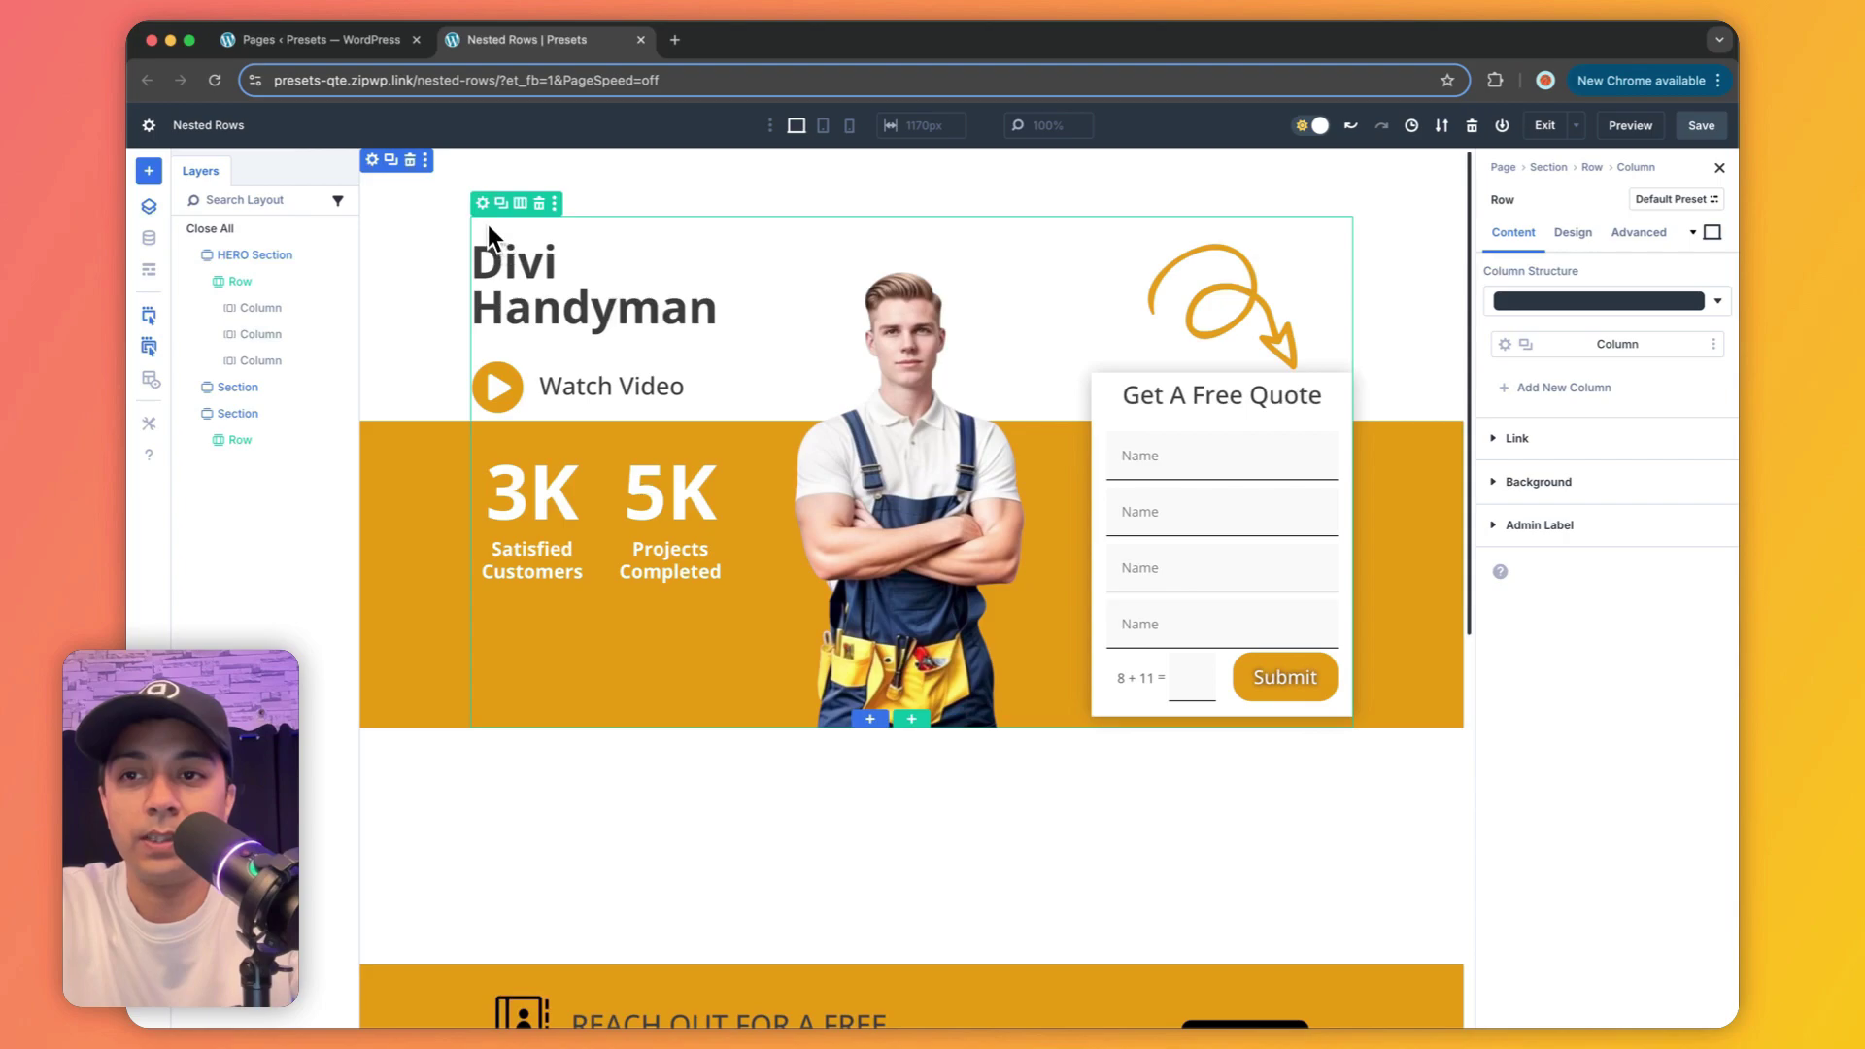
left_click(370, 158)
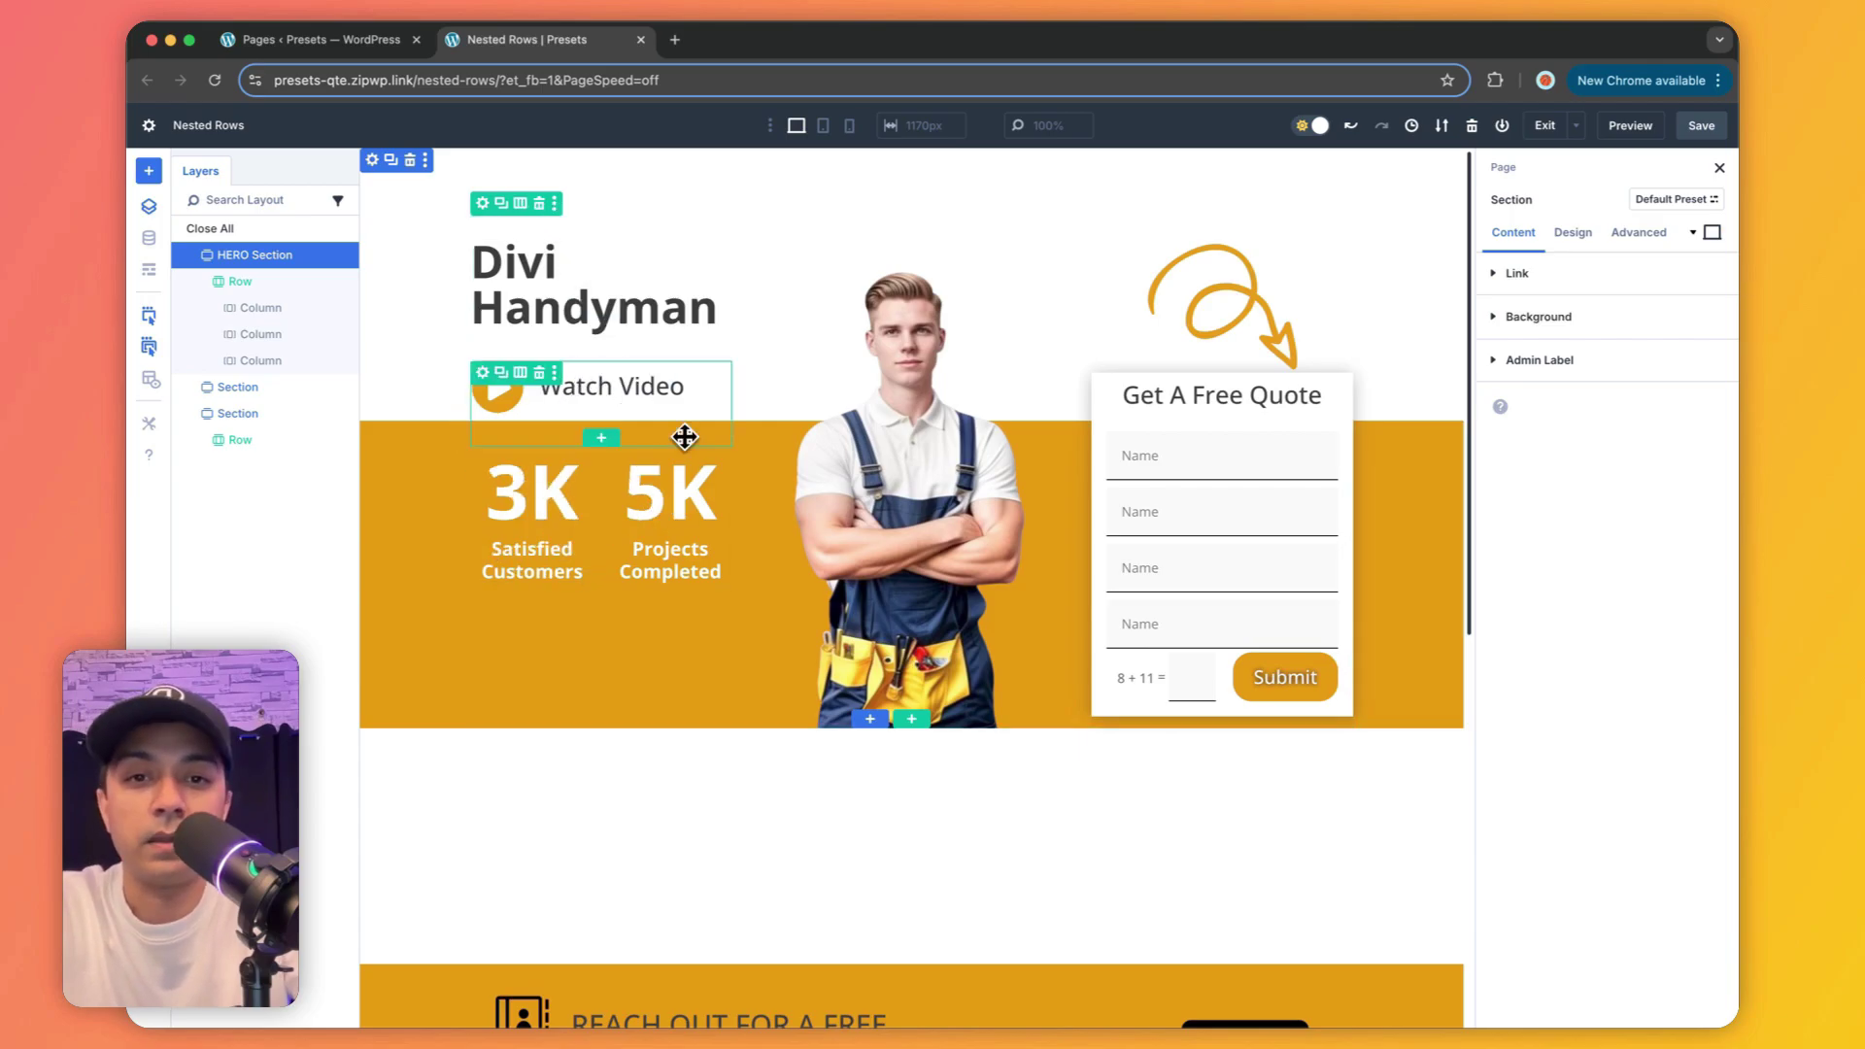
scroll(685, 437, "down", 10)
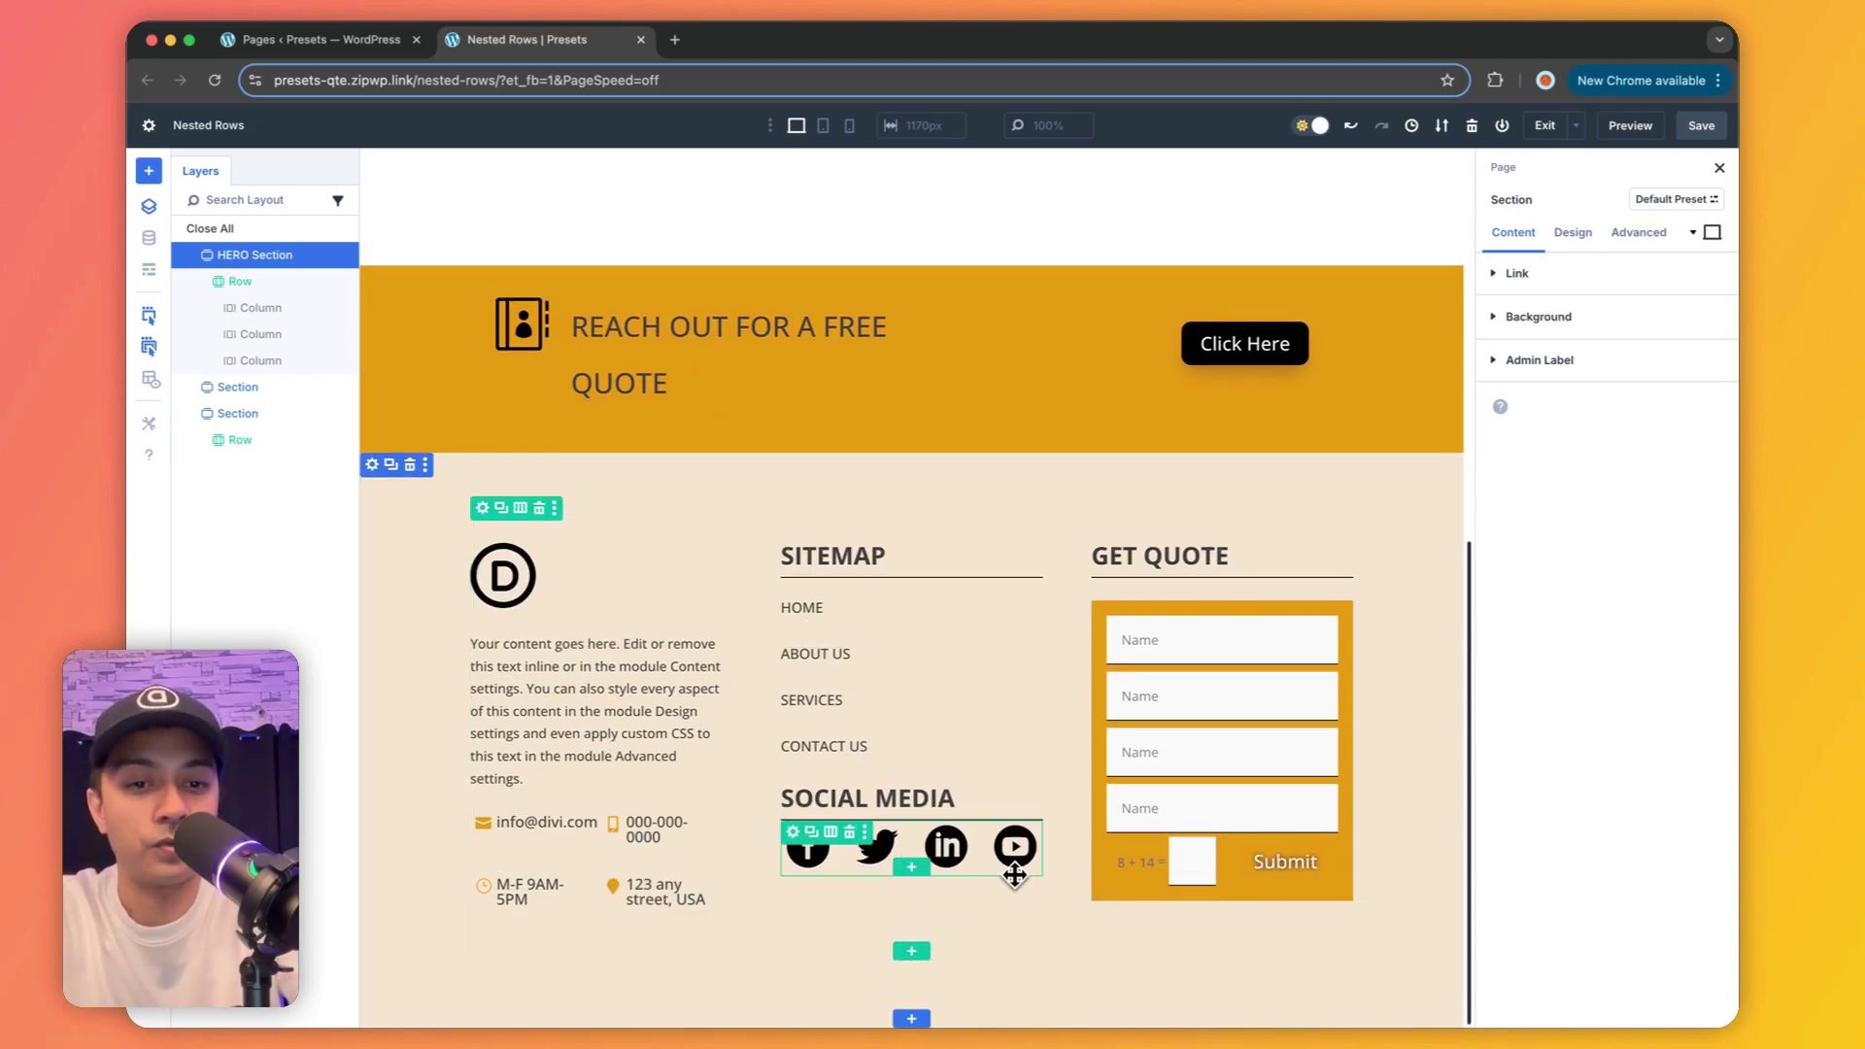
scroll(774, 388, "up", 7)
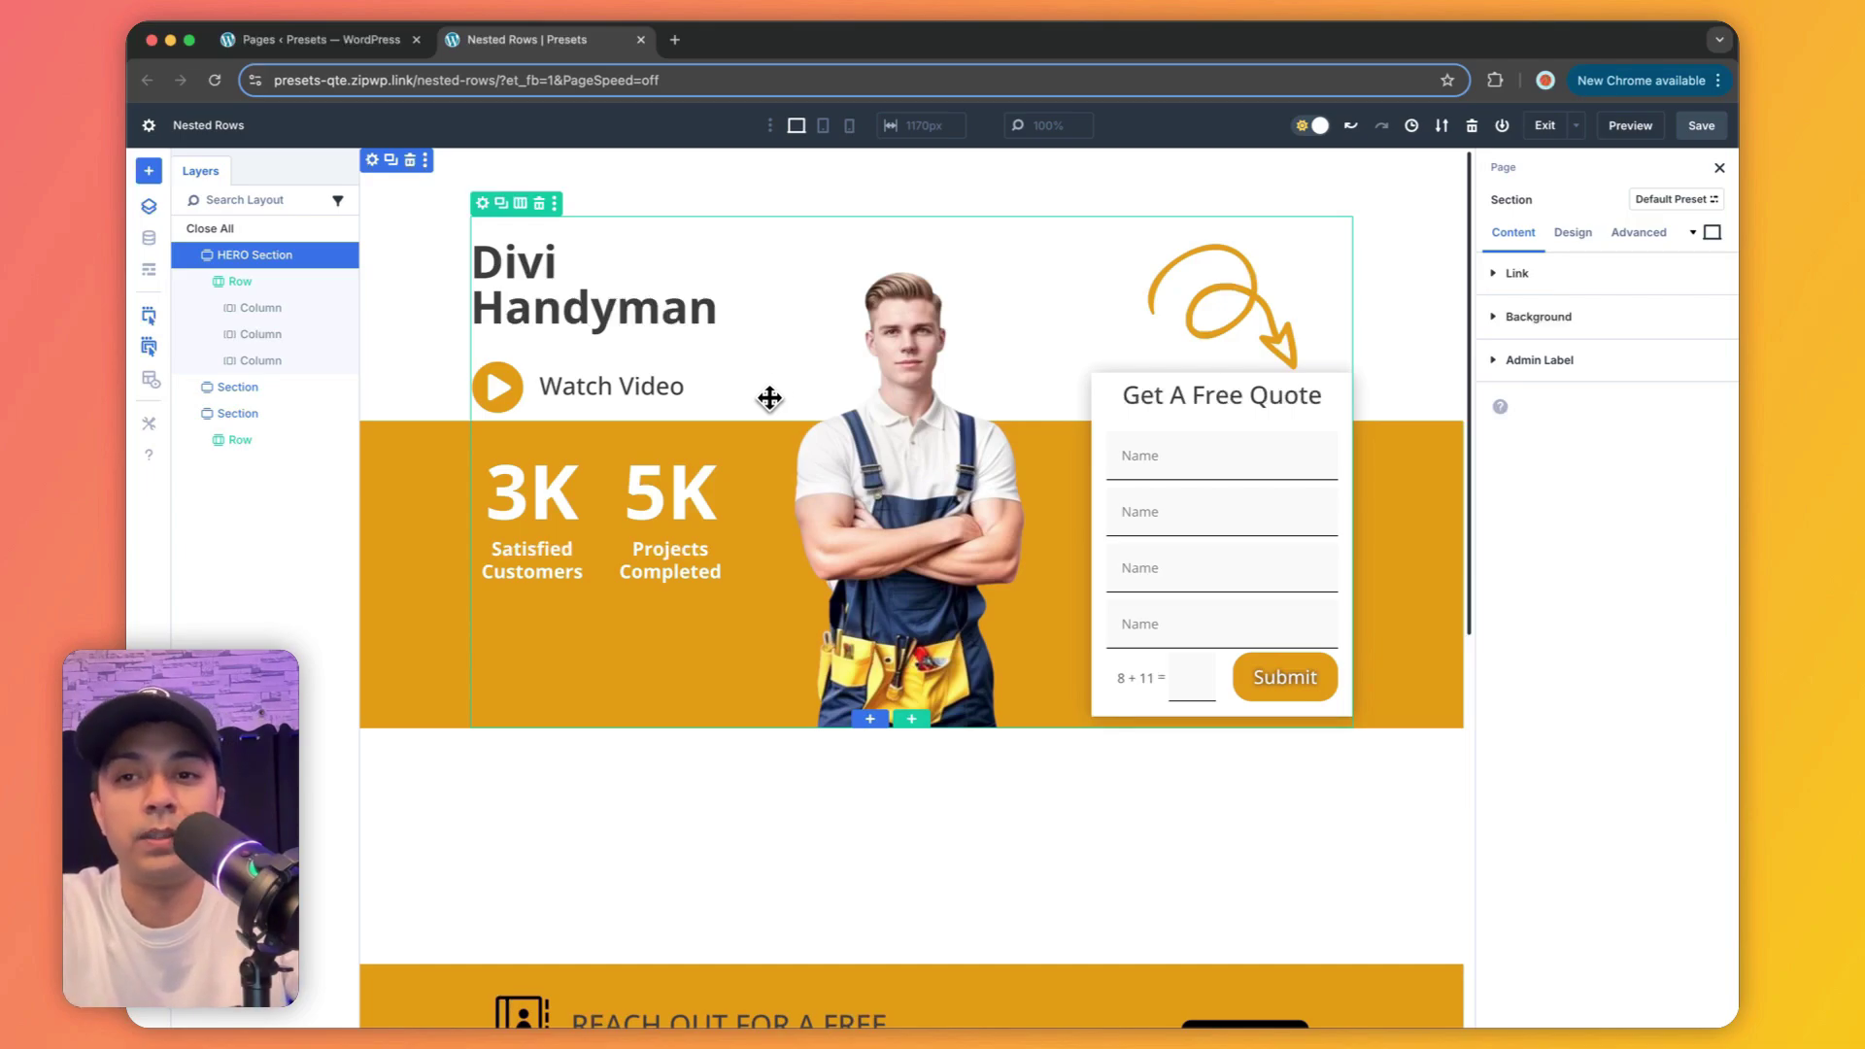
Step: Add a regular section below the hero with a three-column row and a gradient background
scroll(916, 530, "down", 2)
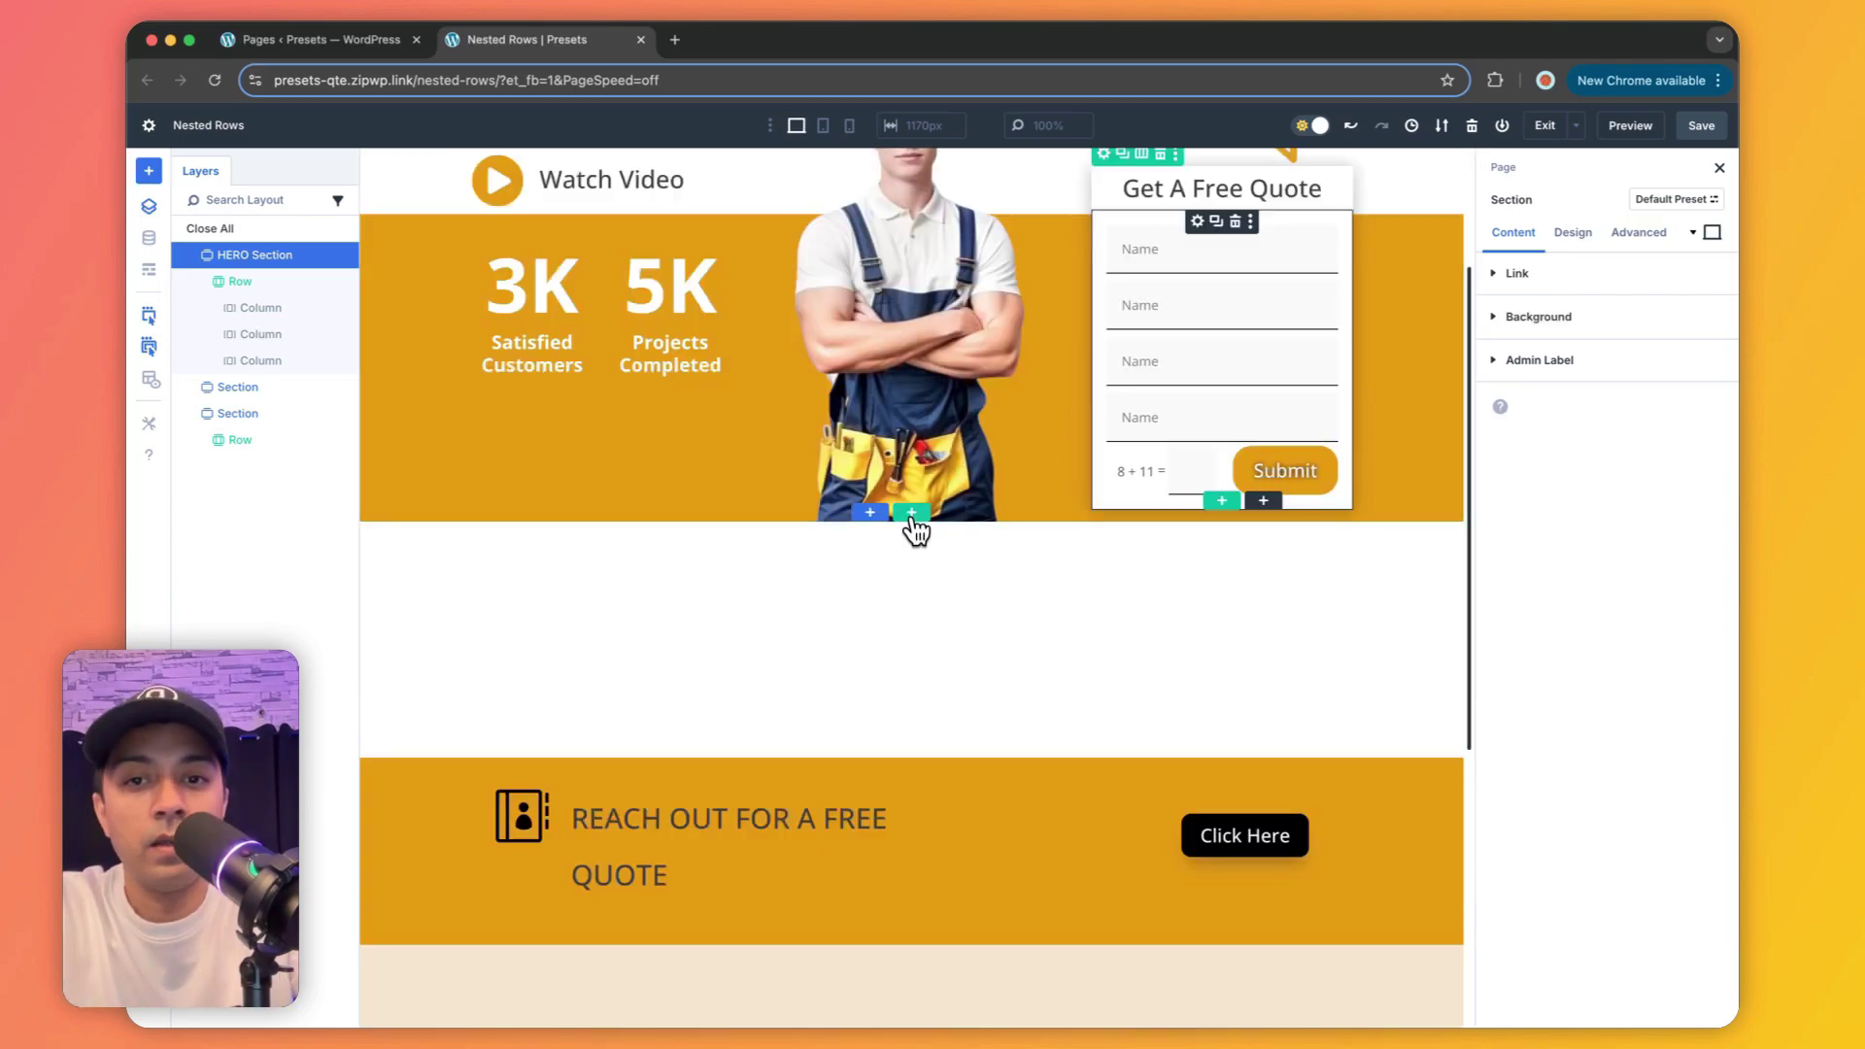
left_click(868, 515)
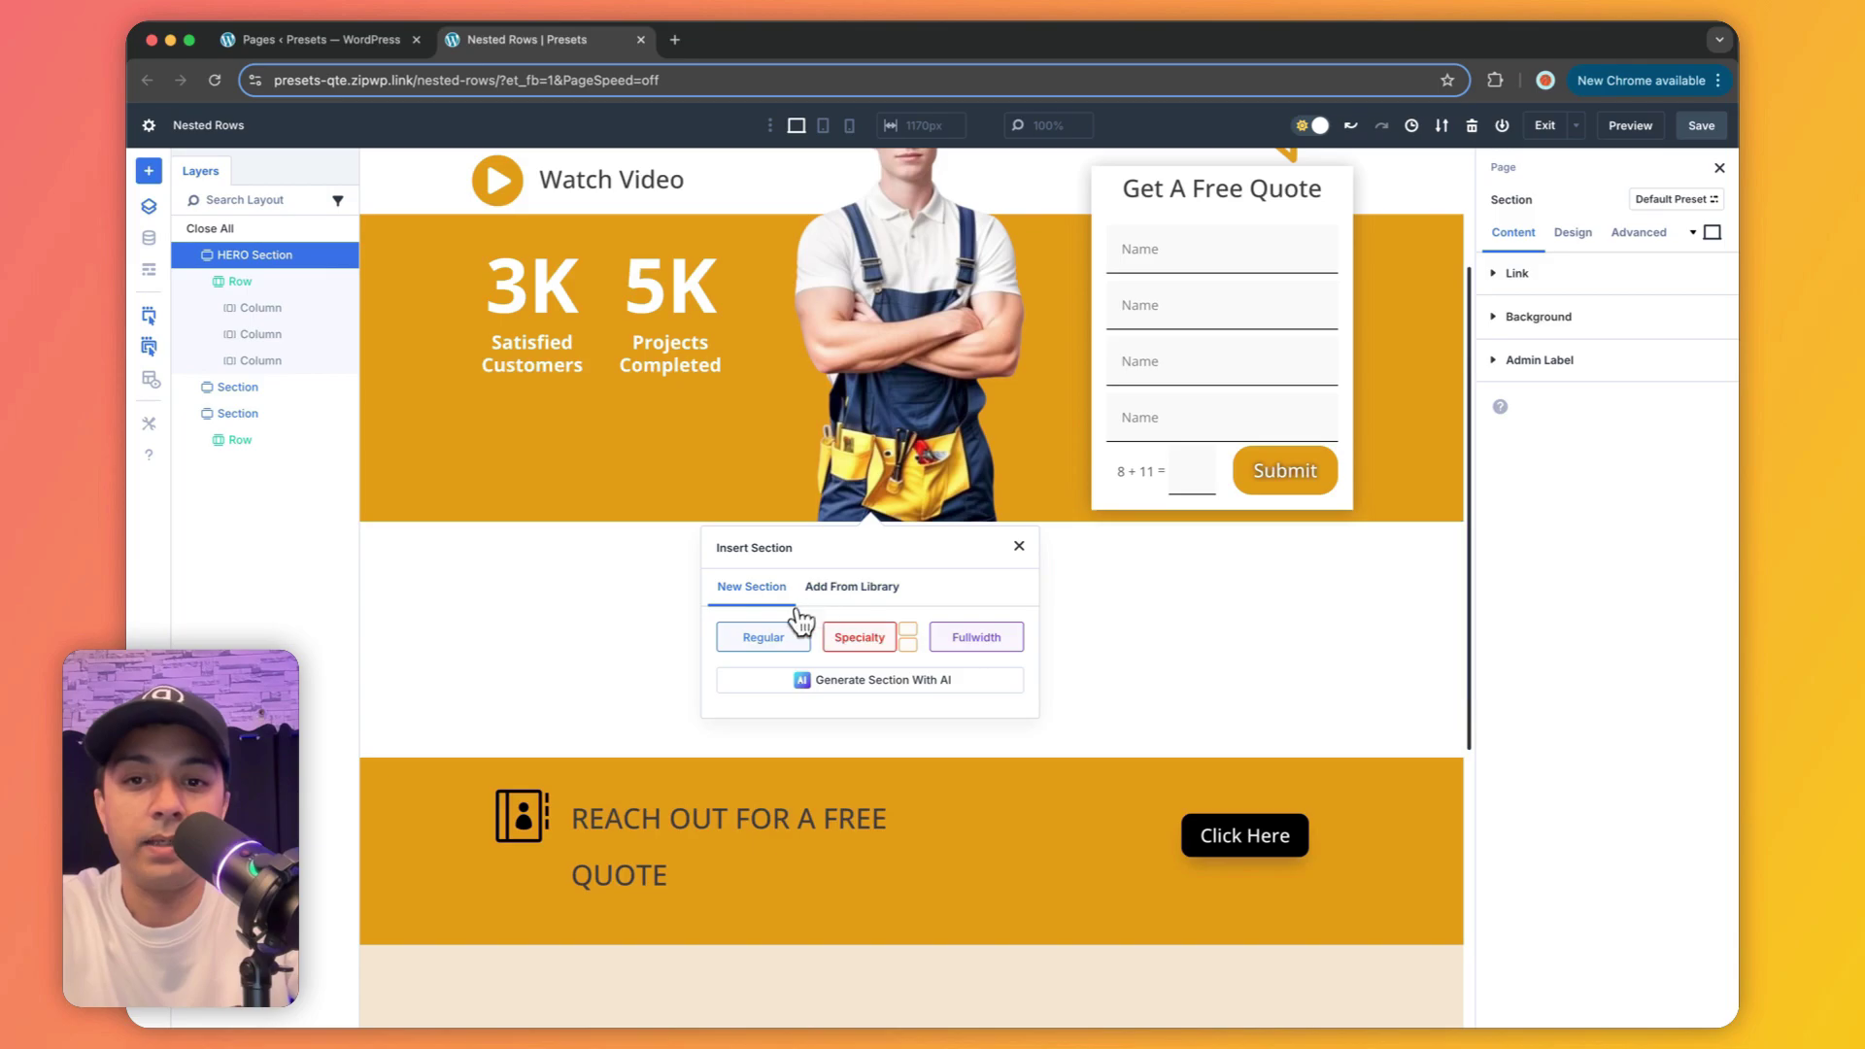
left_click(765, 641)
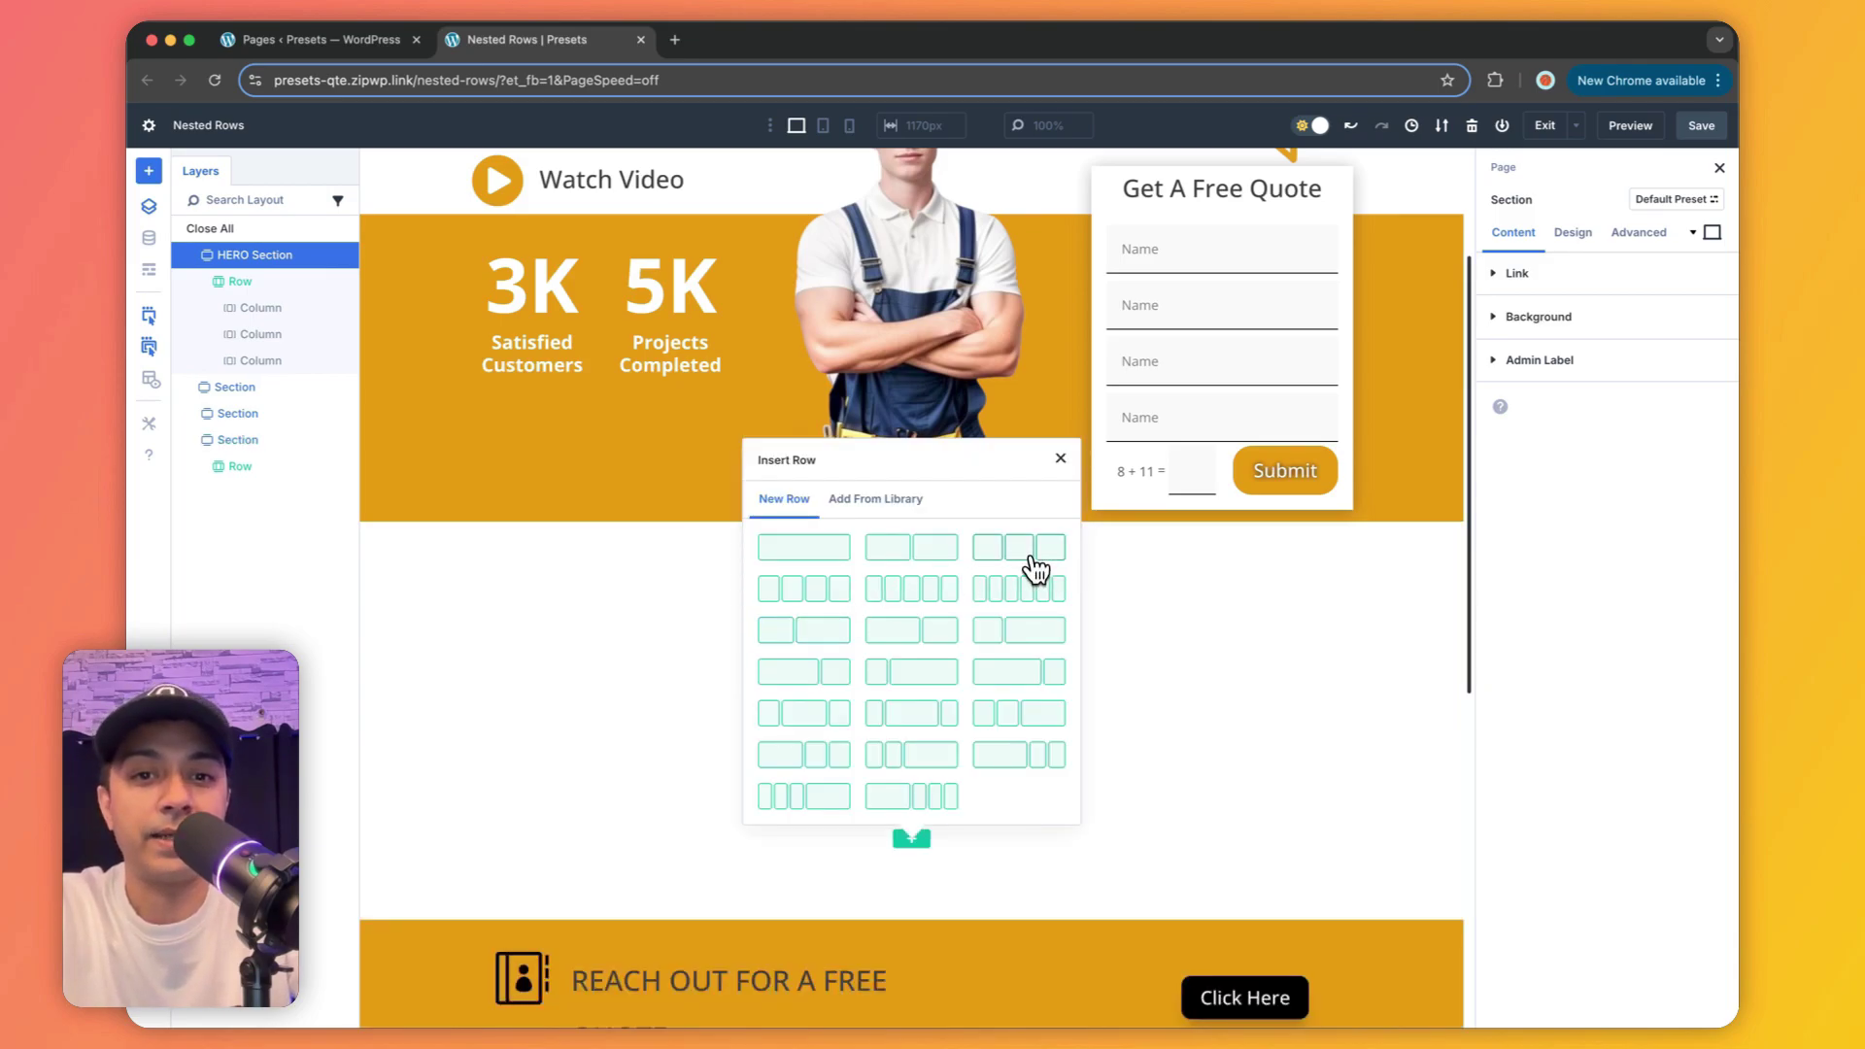
left_click(1031, 559)
left_click(1030, 583)
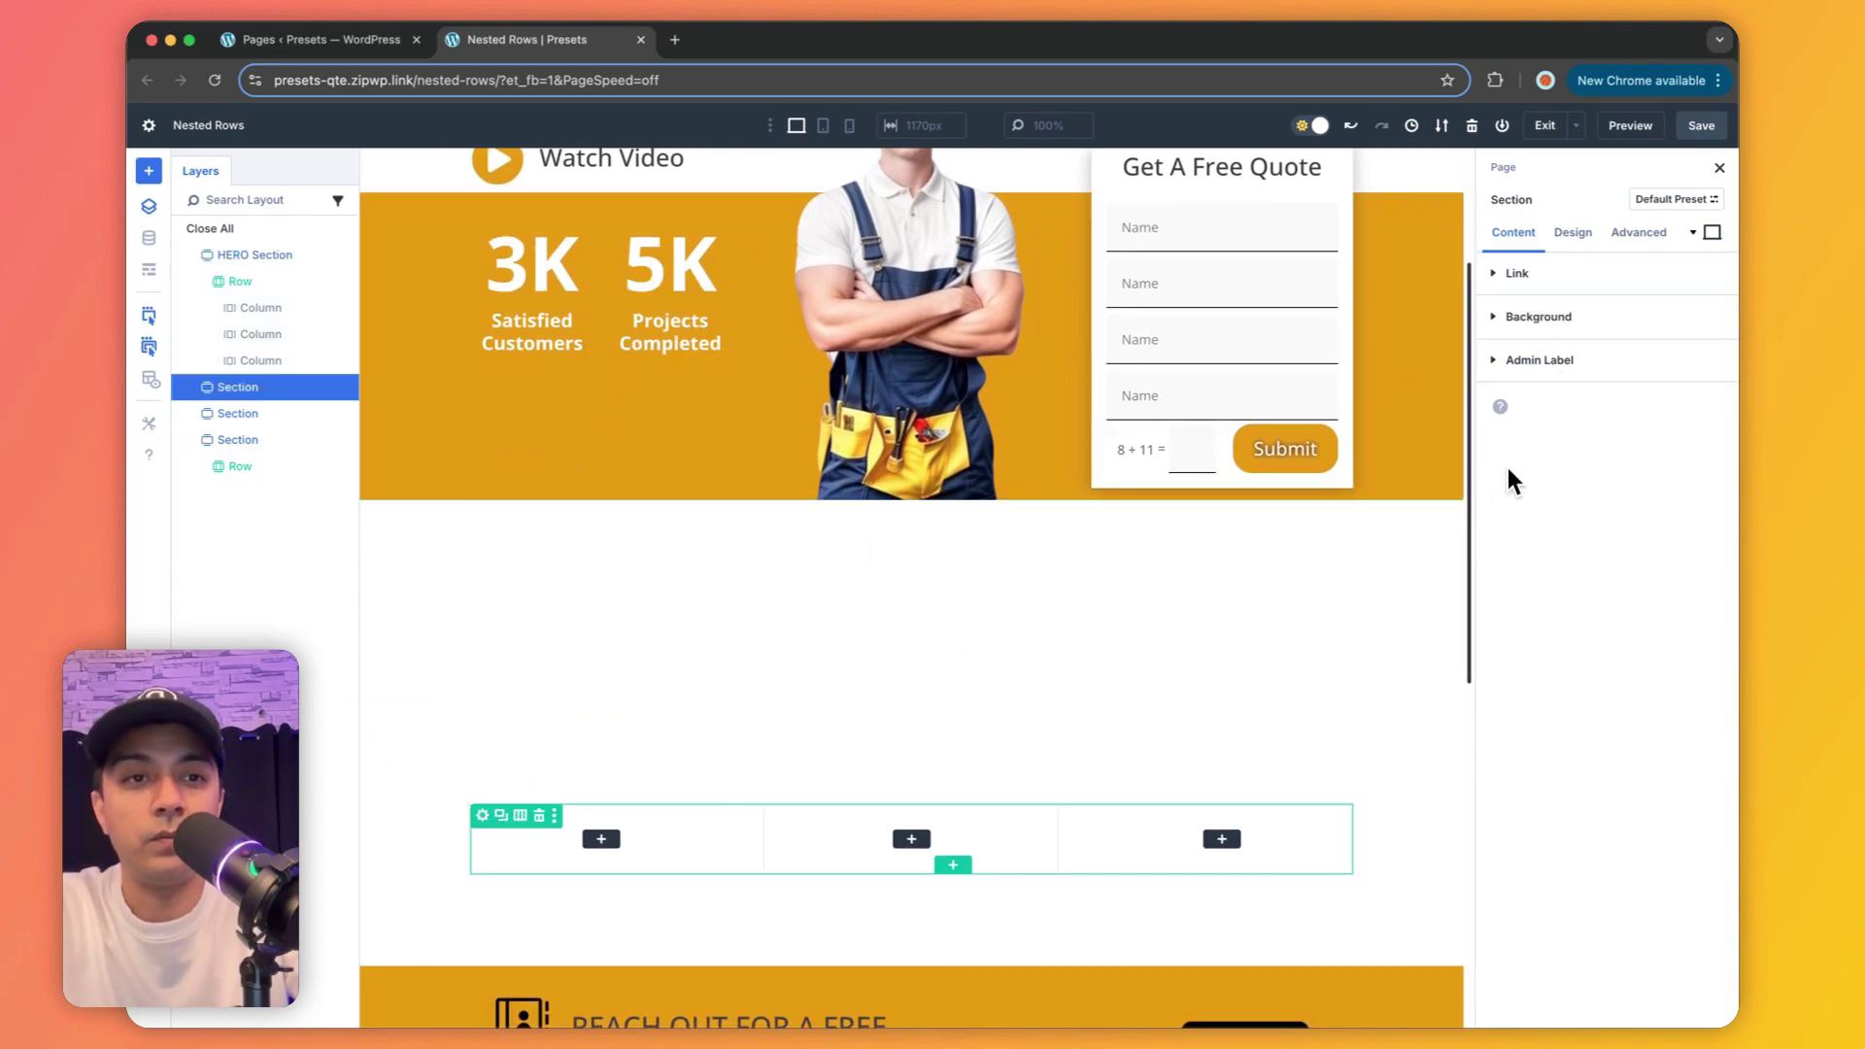
left_click(1539, 317)
left_click(1545, 377)
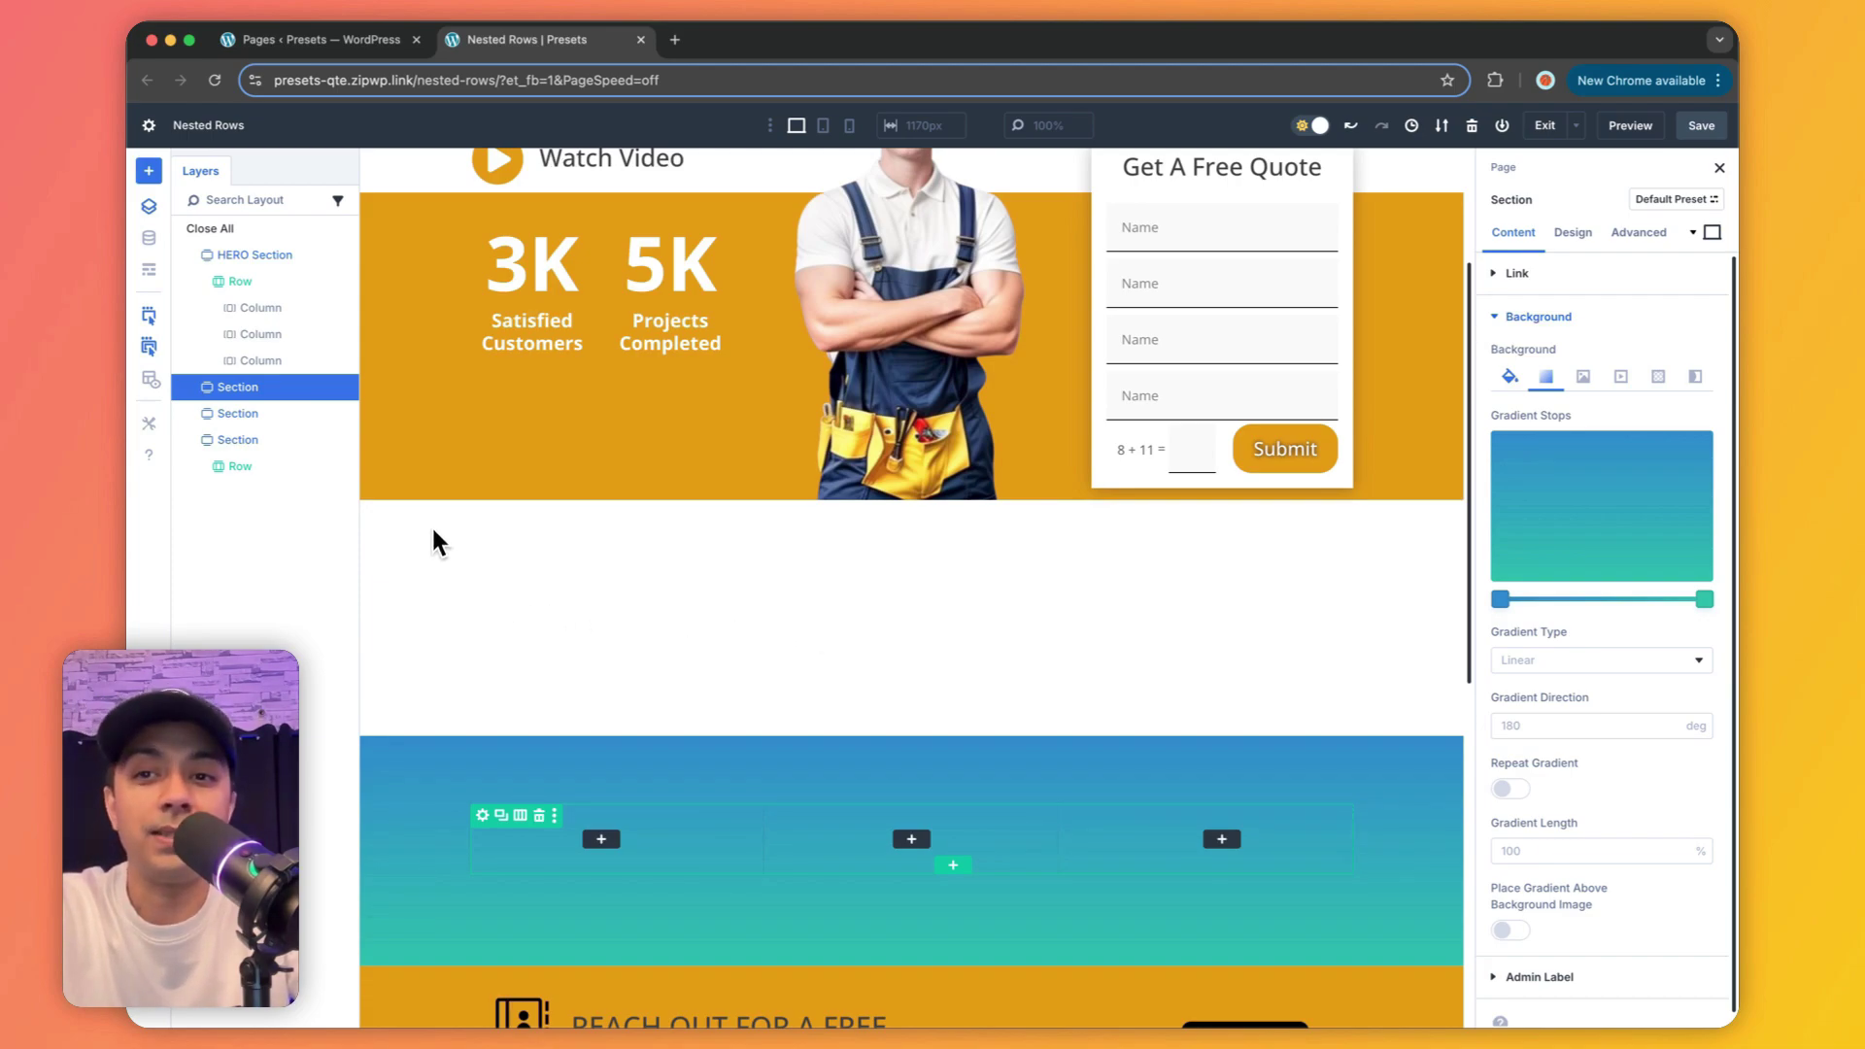
scroll(427, 408, "up", 3)
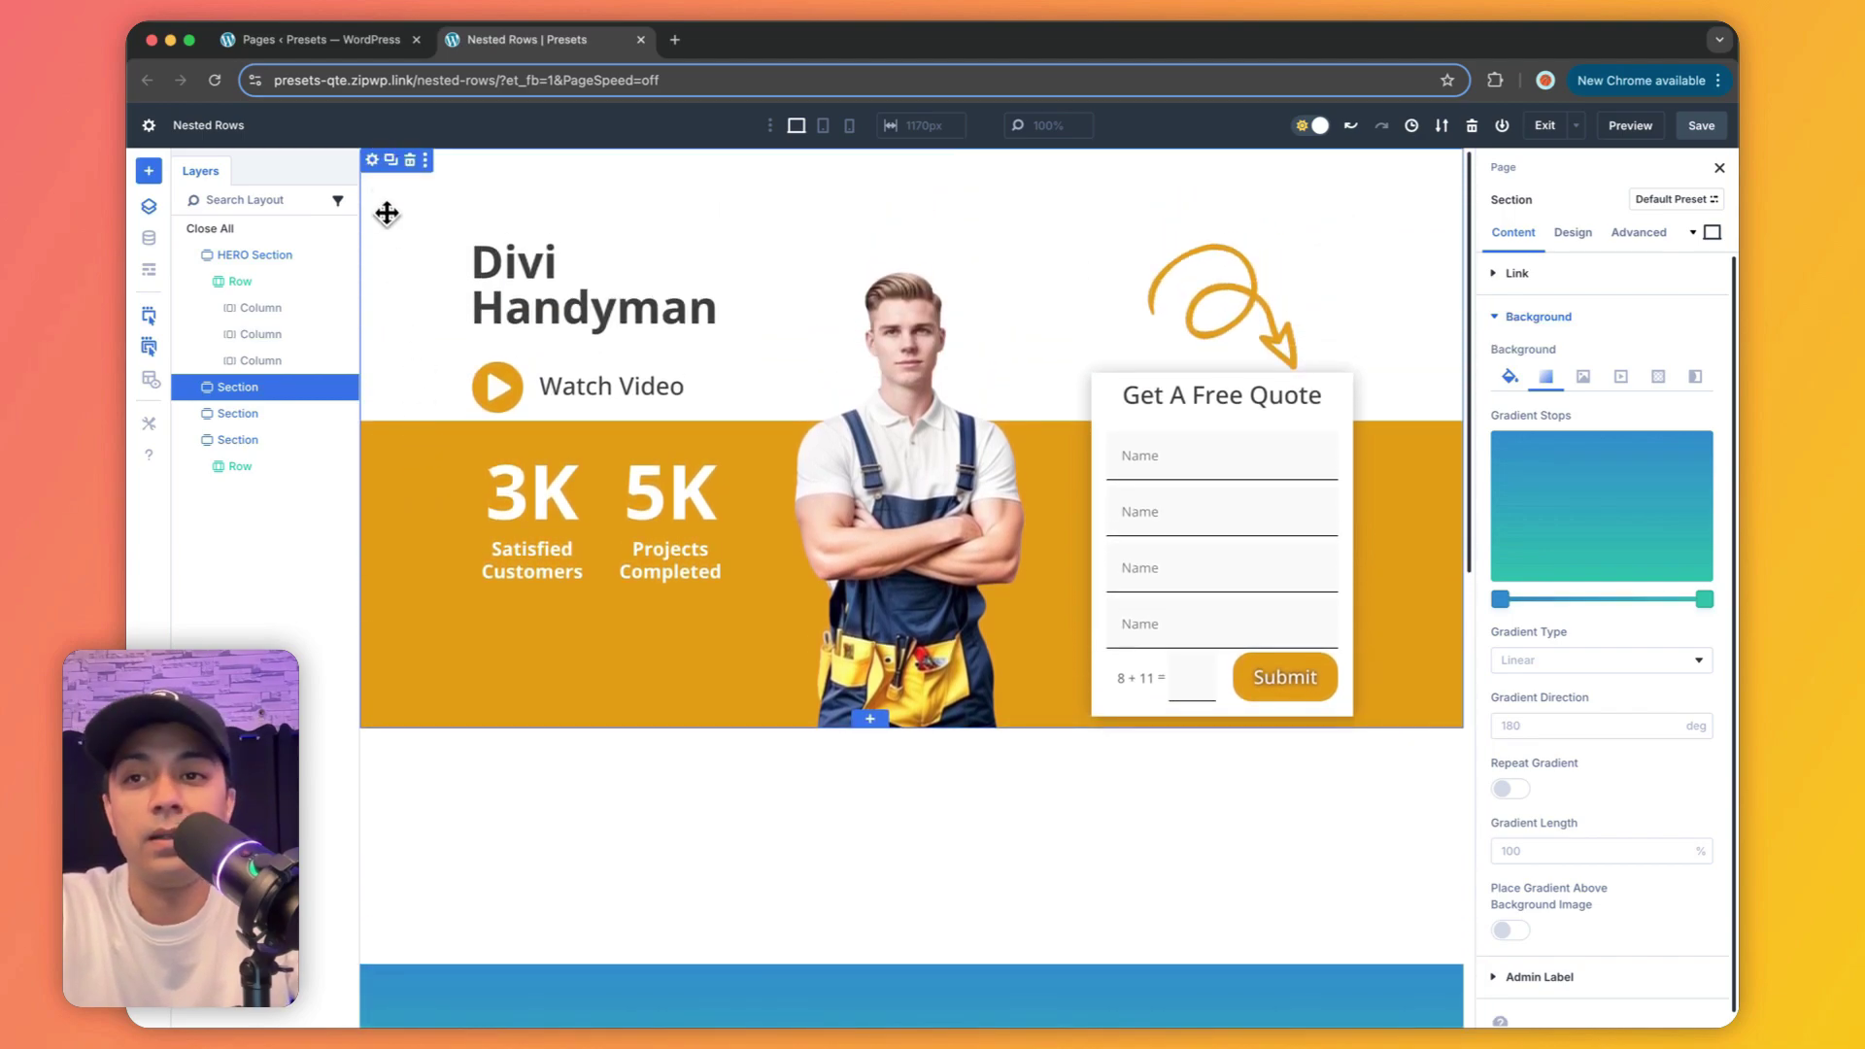
Step: Copy the hero section's attributes and paste its design onto the new section
right_click(375, 163)
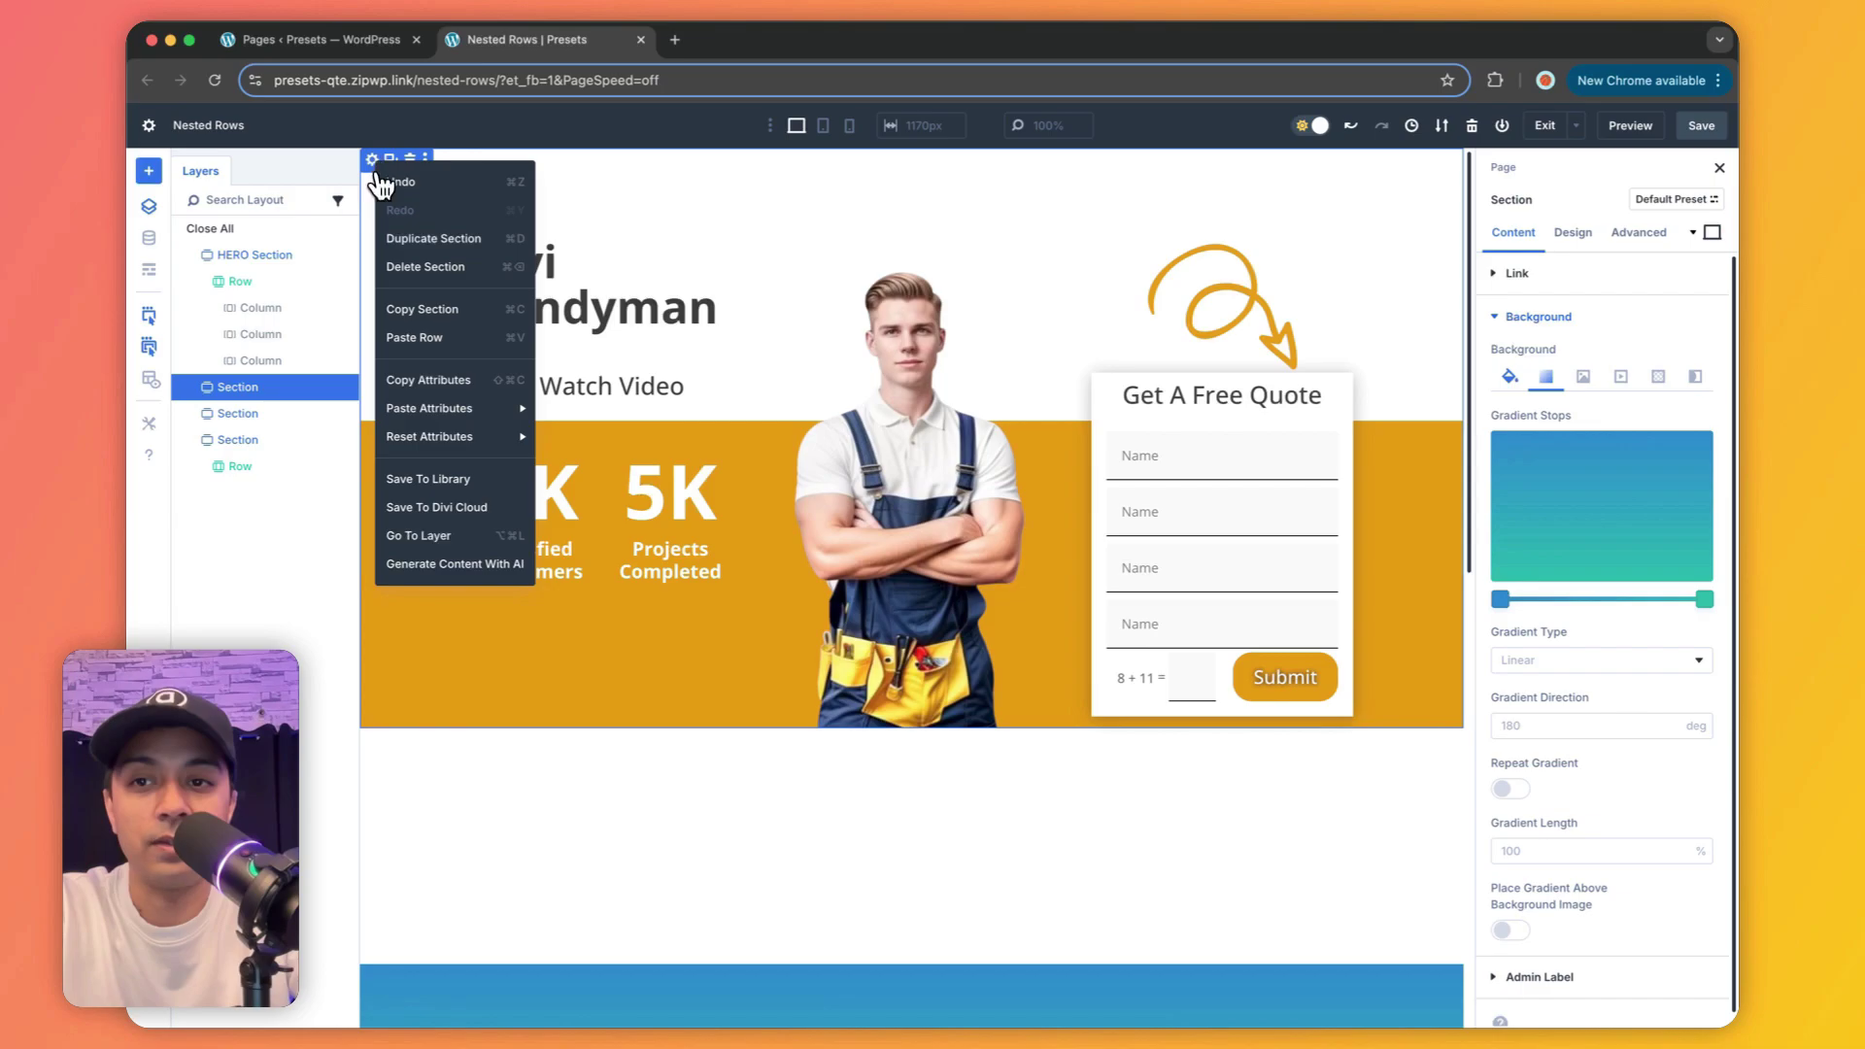
left_click(432, 382)
scroll(428, 404, "down", 6)
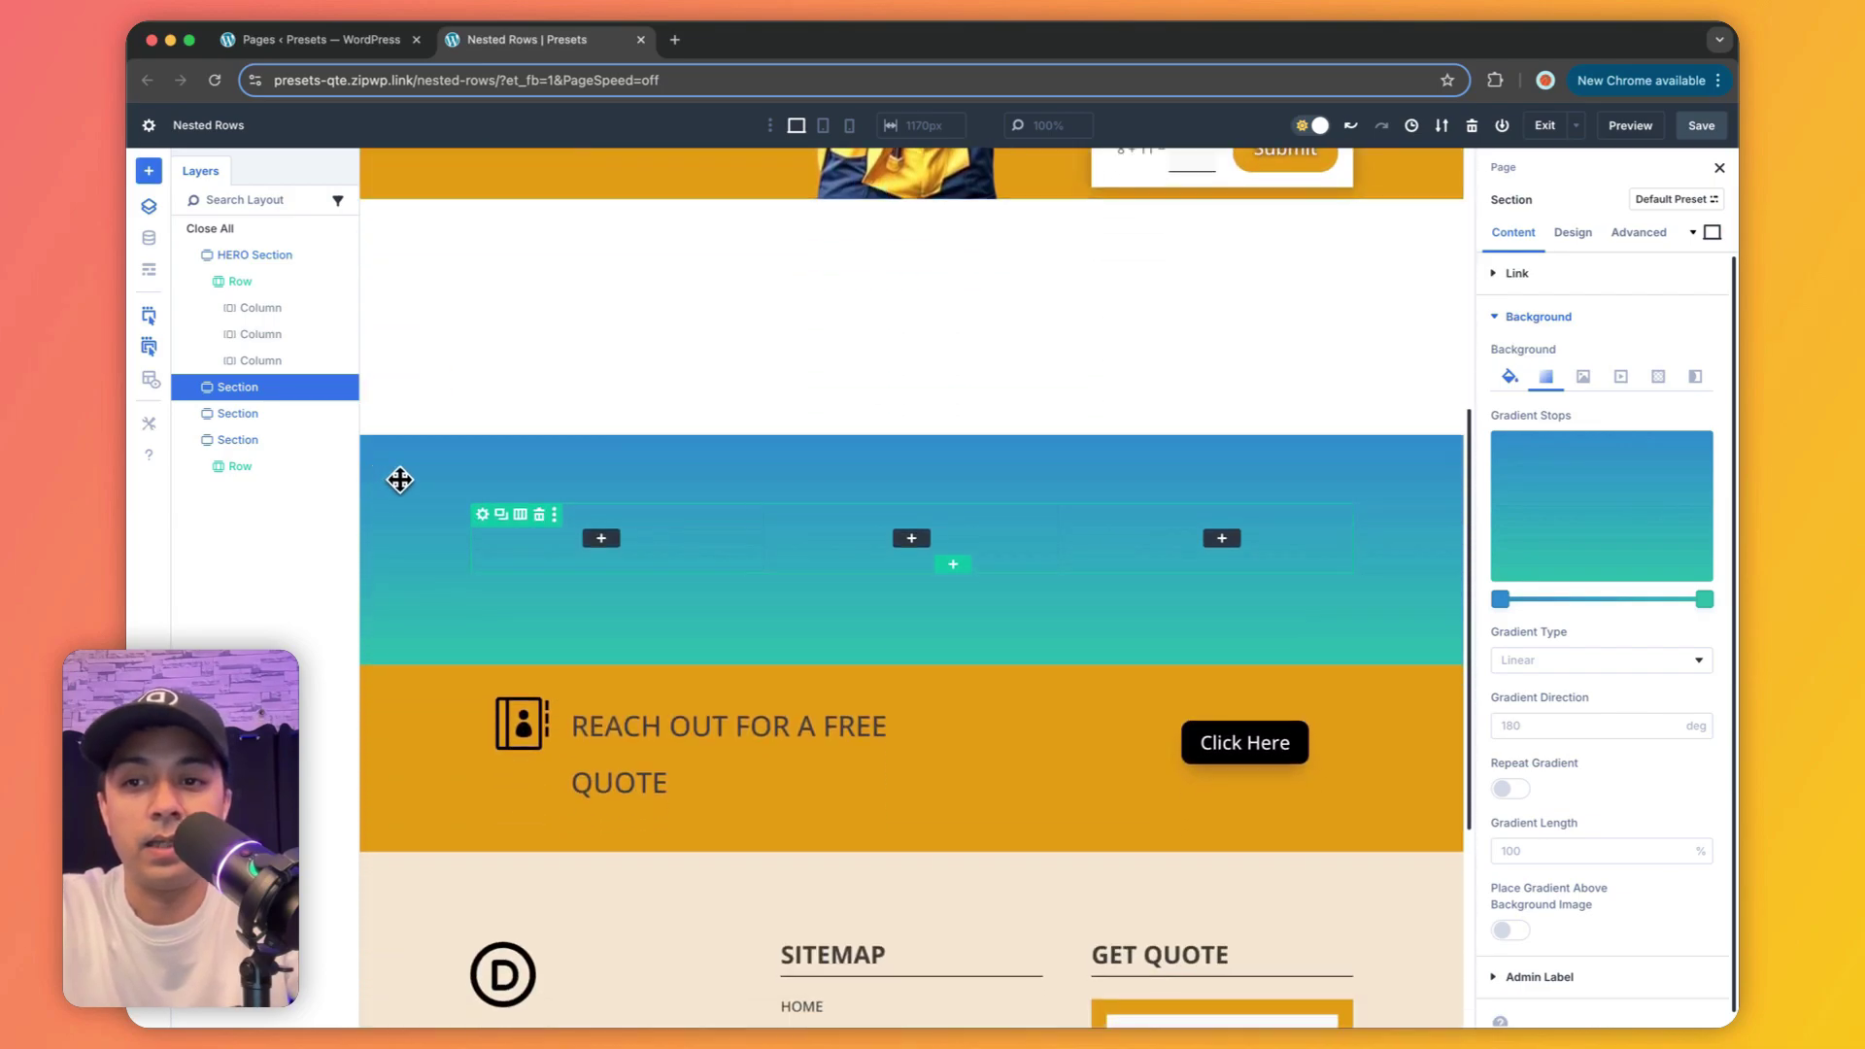
right_click(374, 458)
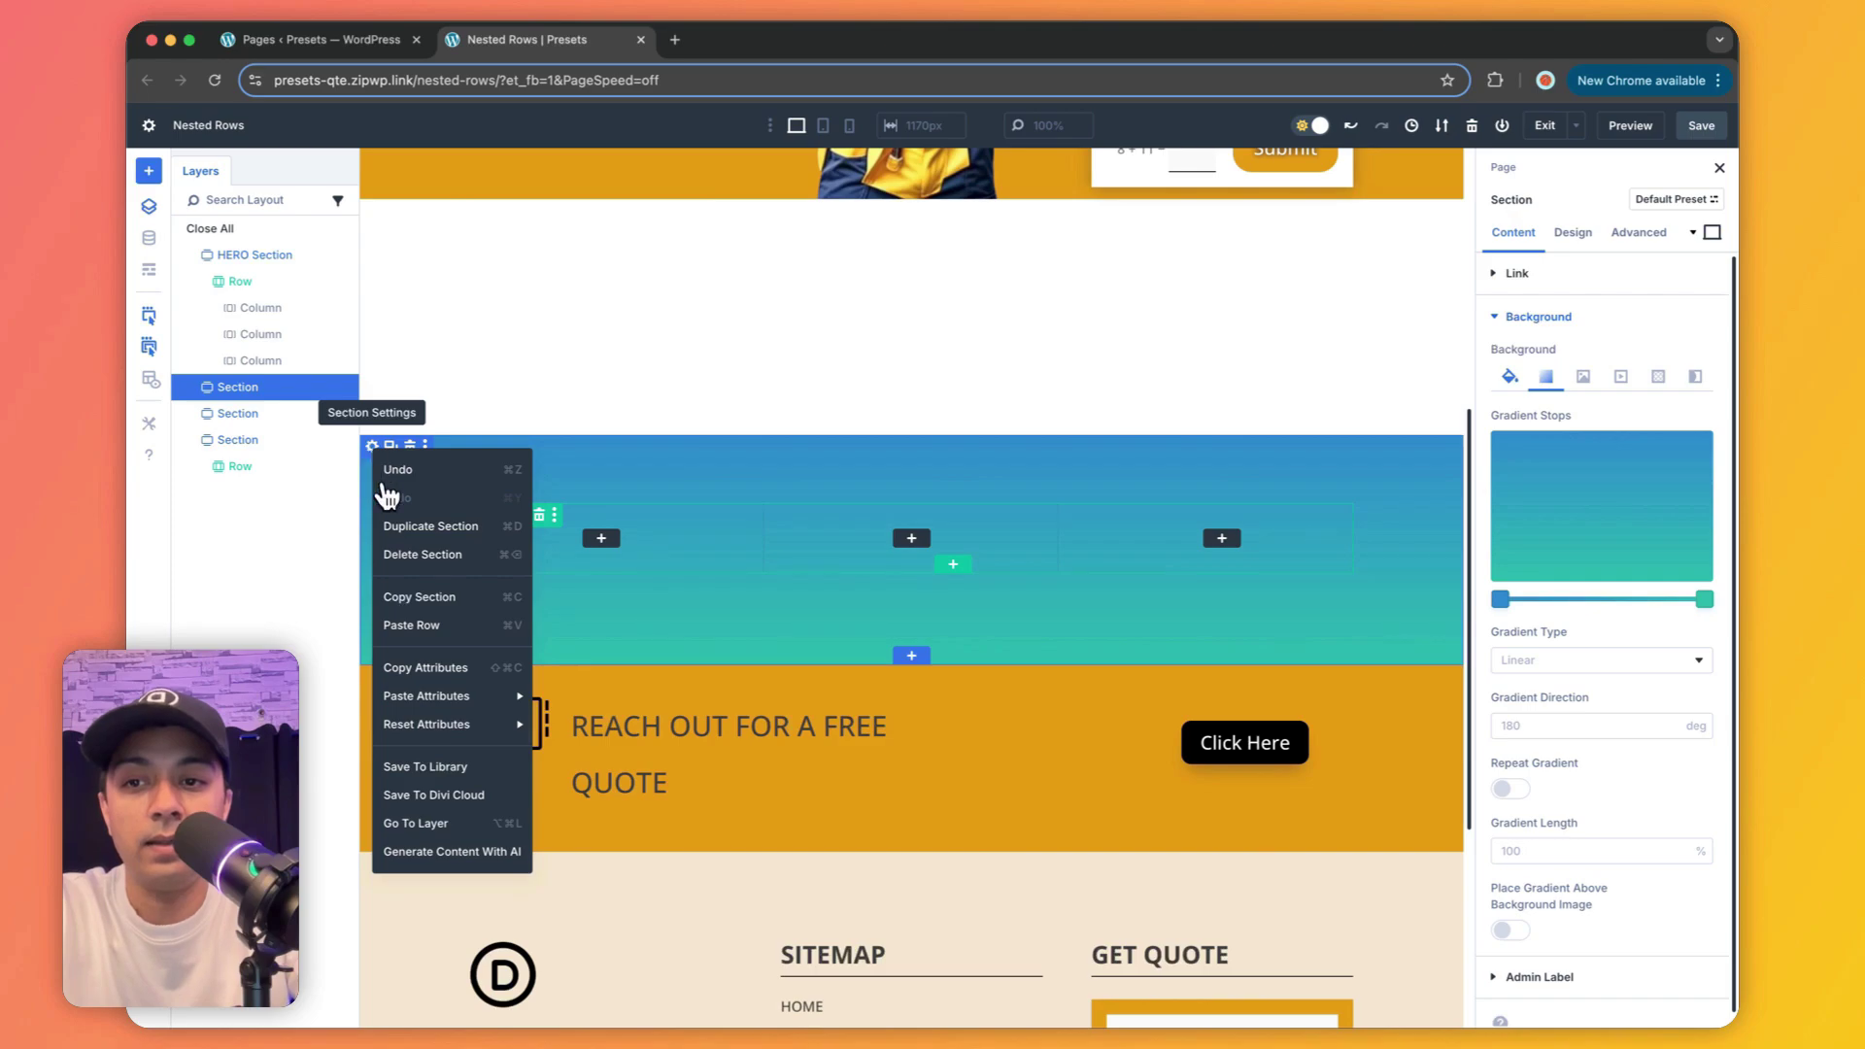
mouse_move(449, 704)
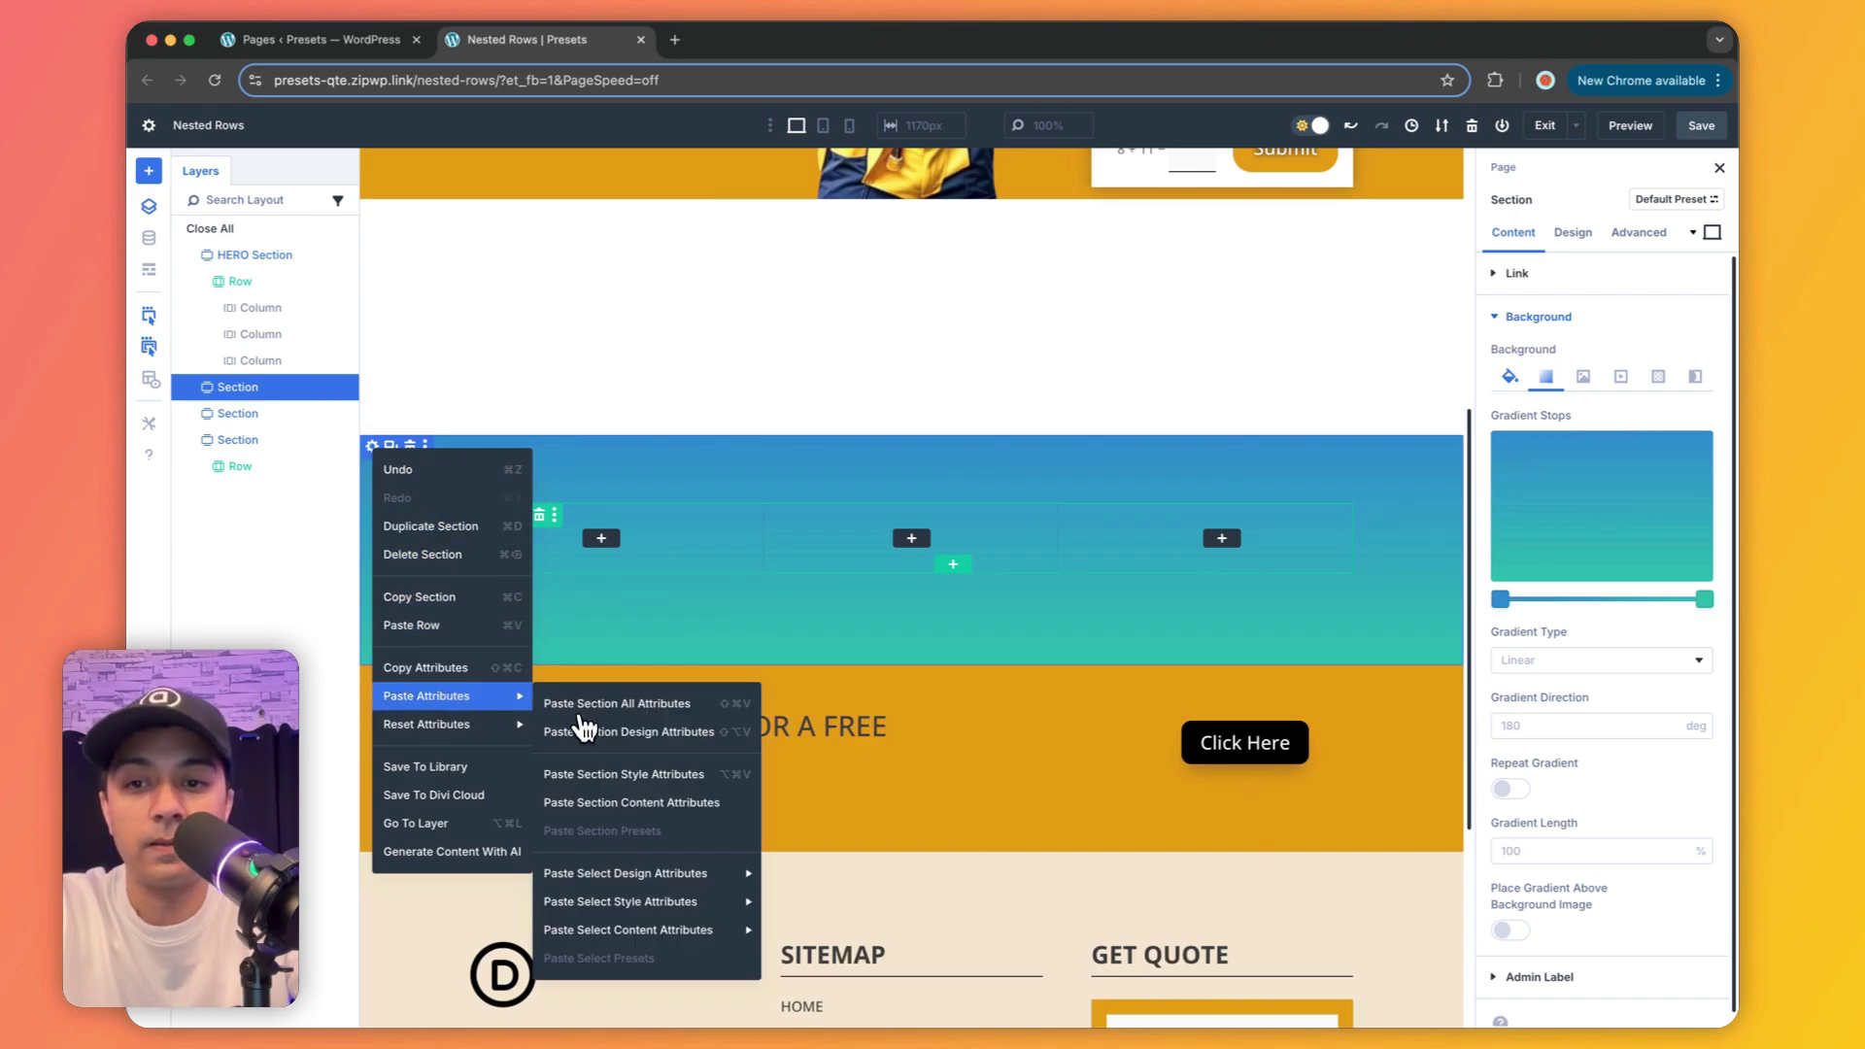
left_click(689, 748)
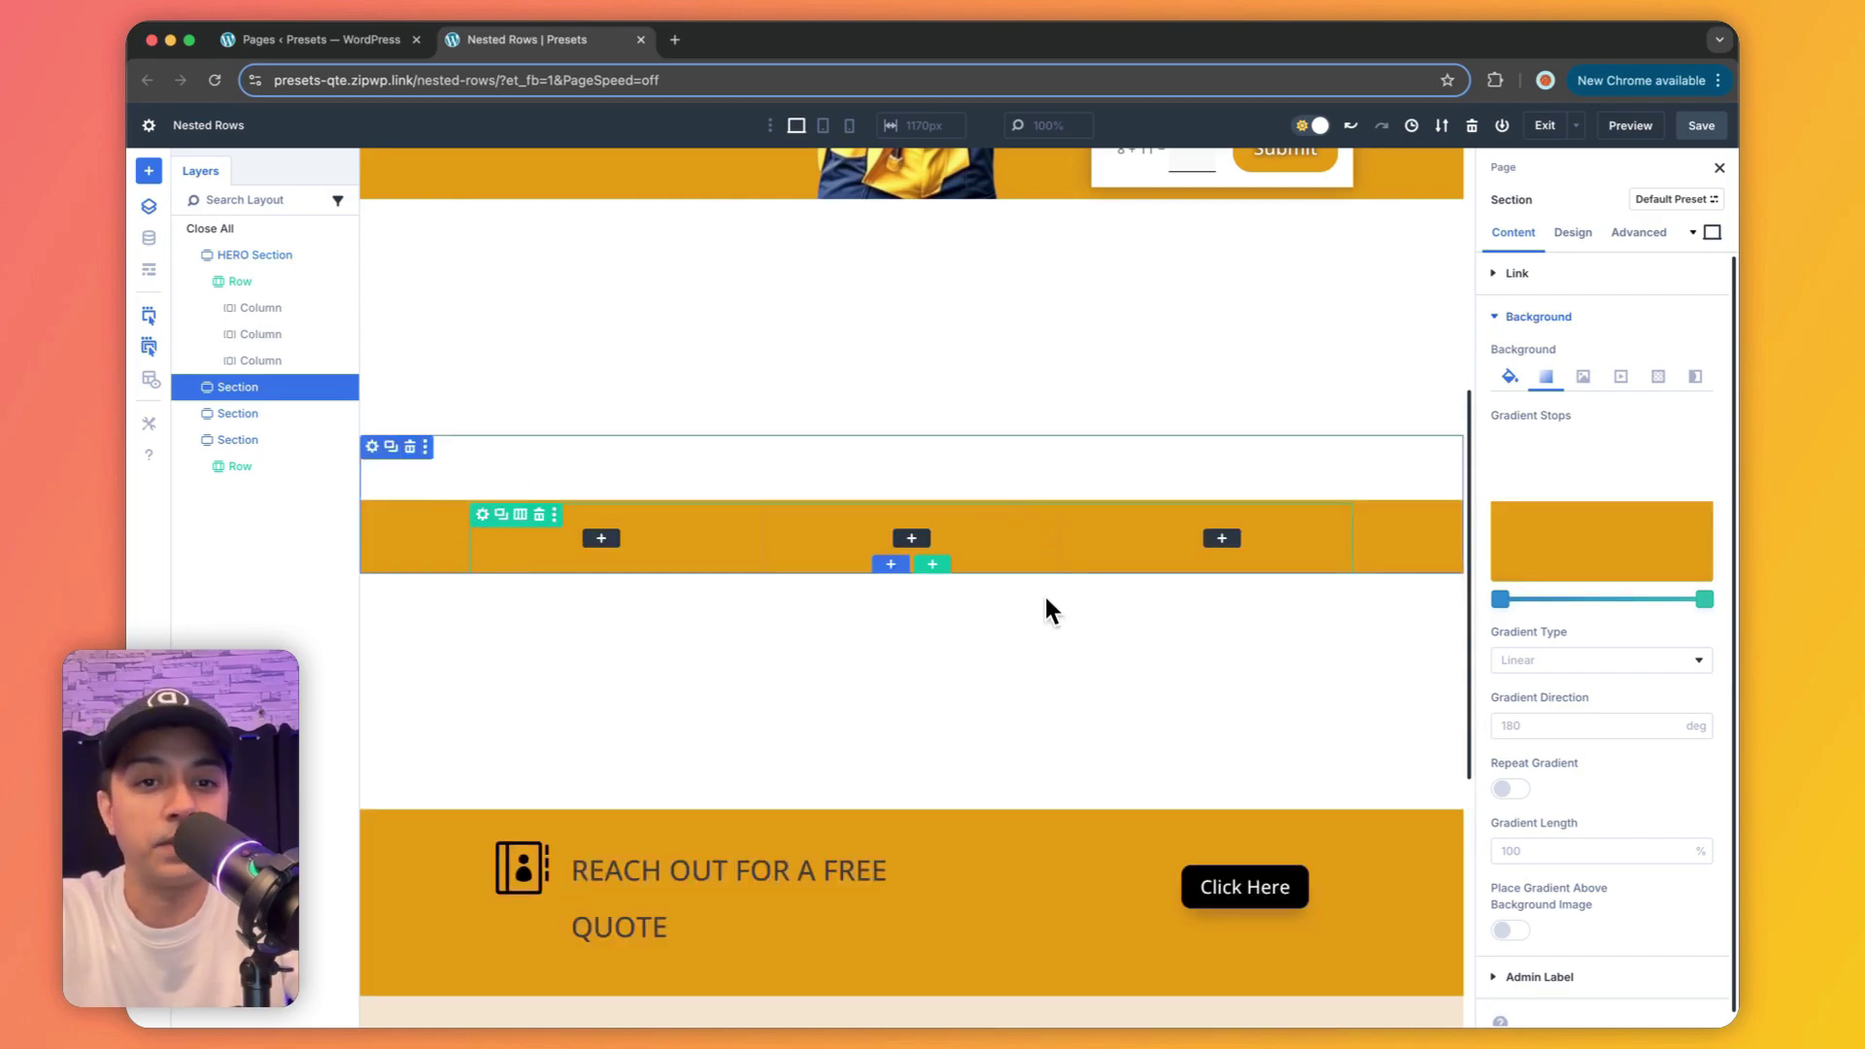
scroll(944, 337, "up", 5)
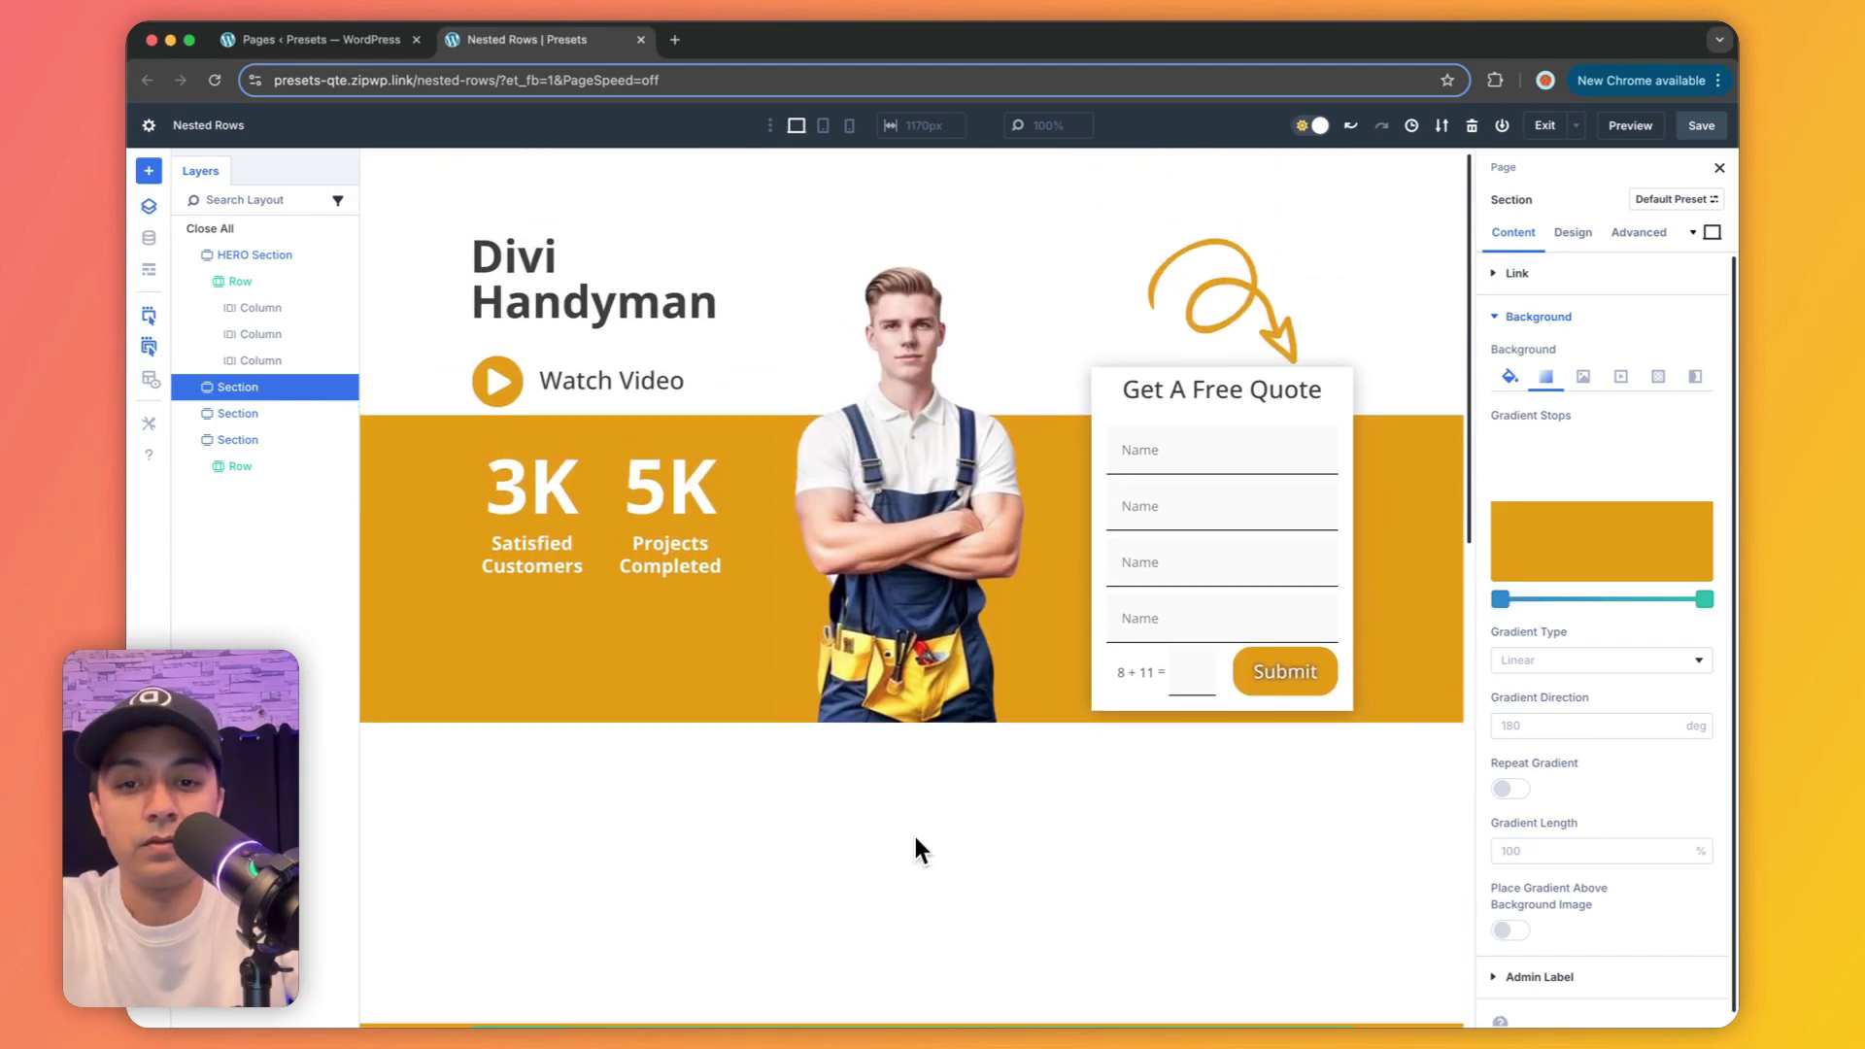
Step: Add an Image module to the middle column showing the man-in-overalls photo from the media library
scroll(913, 816, "down", 3)
left_click(911, 780)
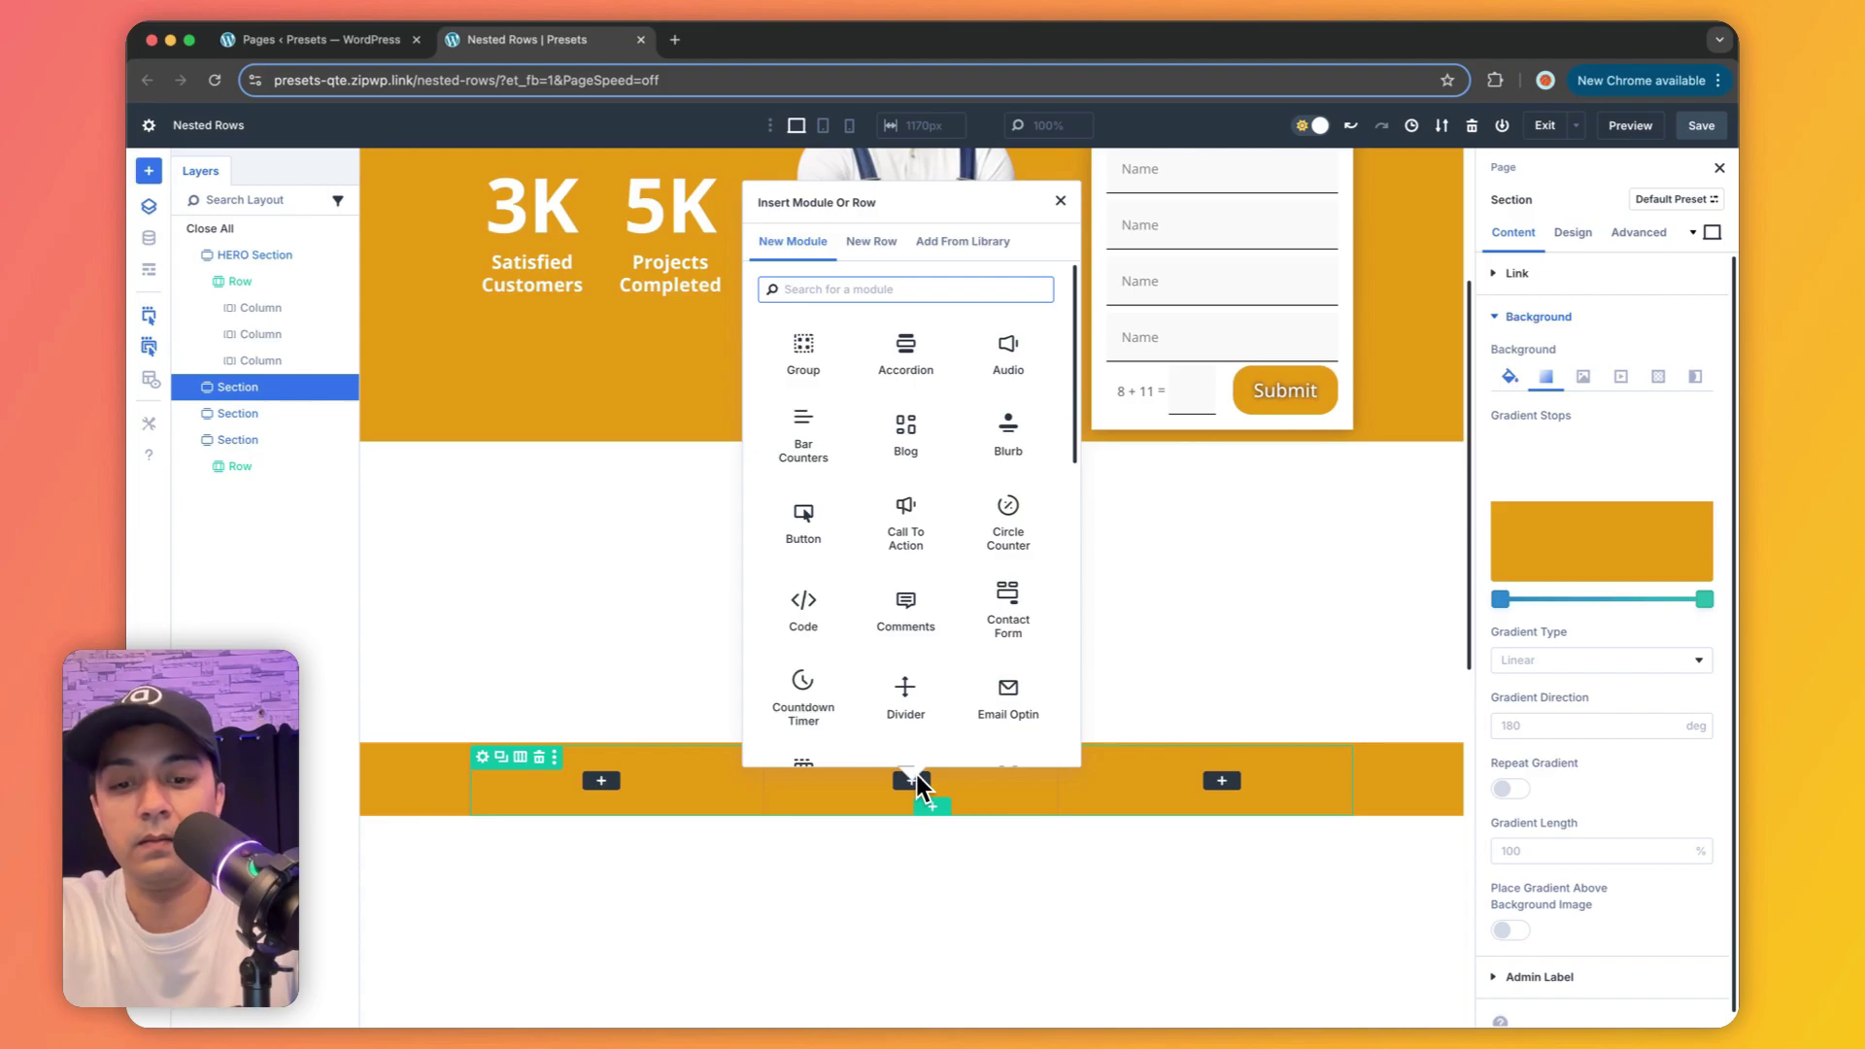
type("image")
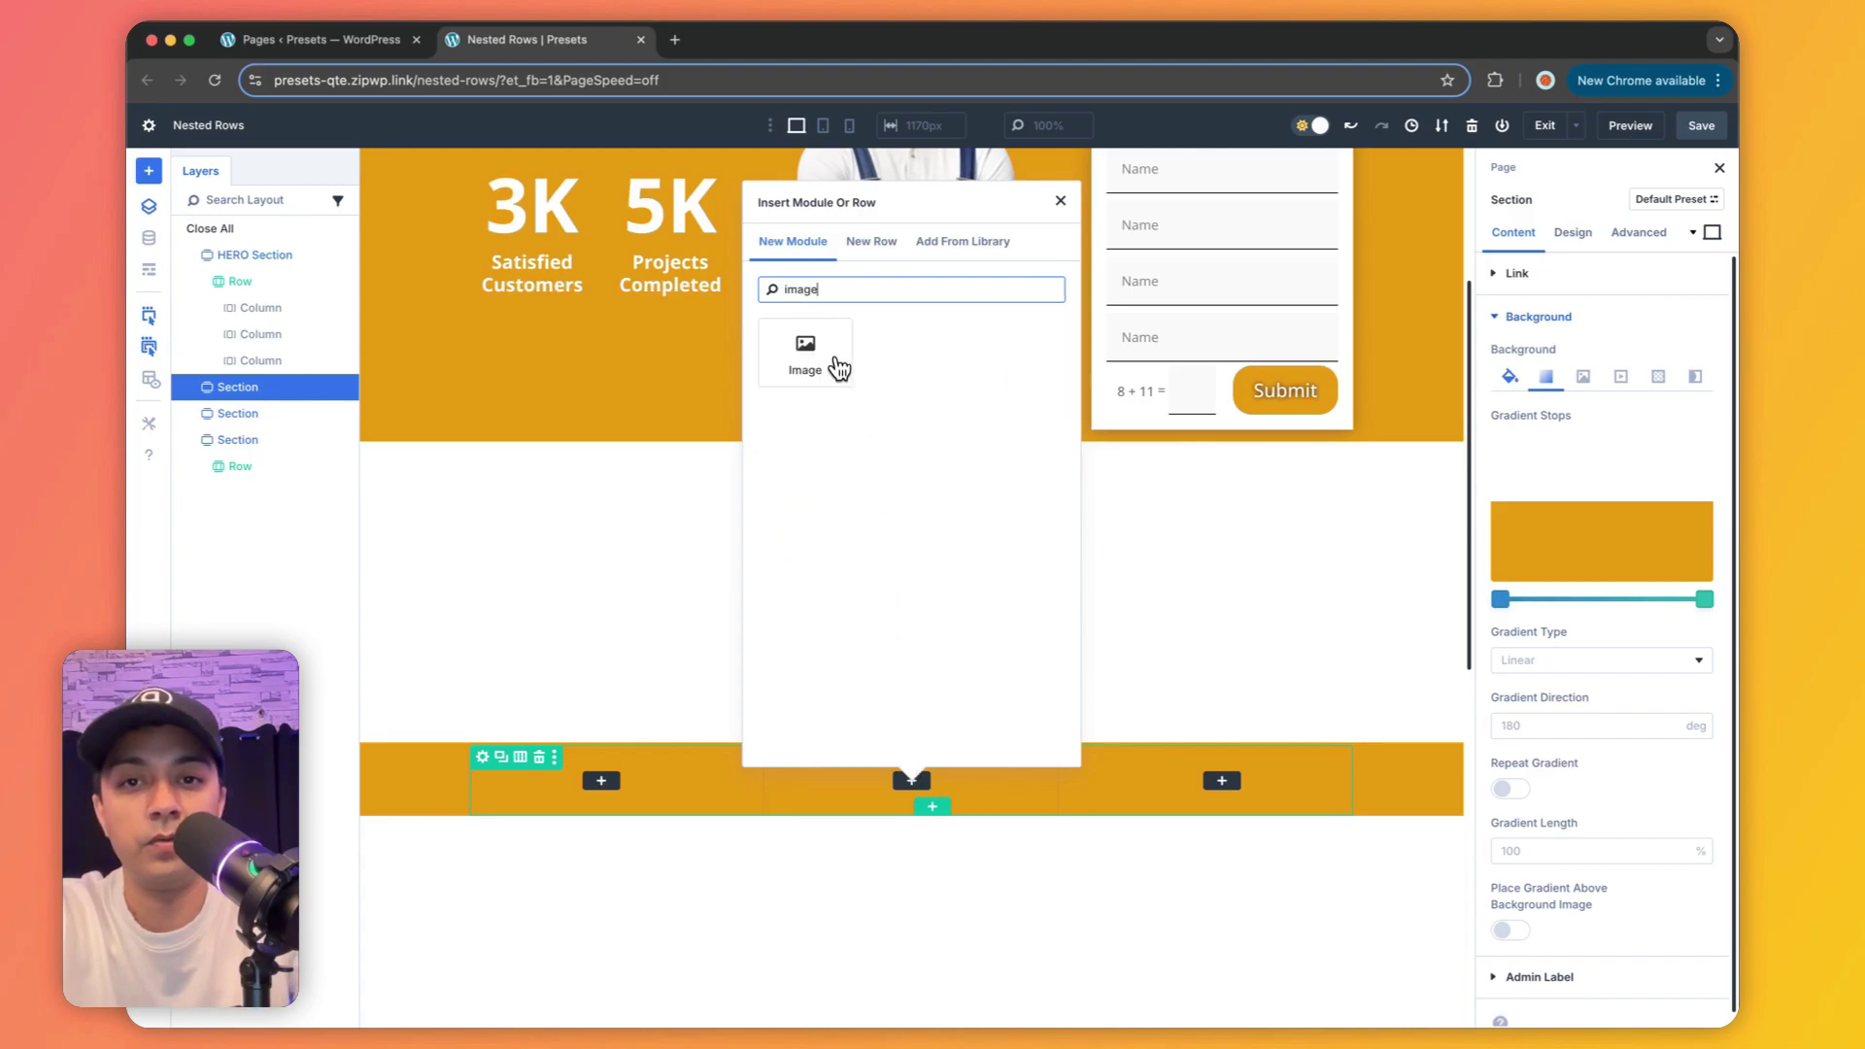
left_click(805, 352)
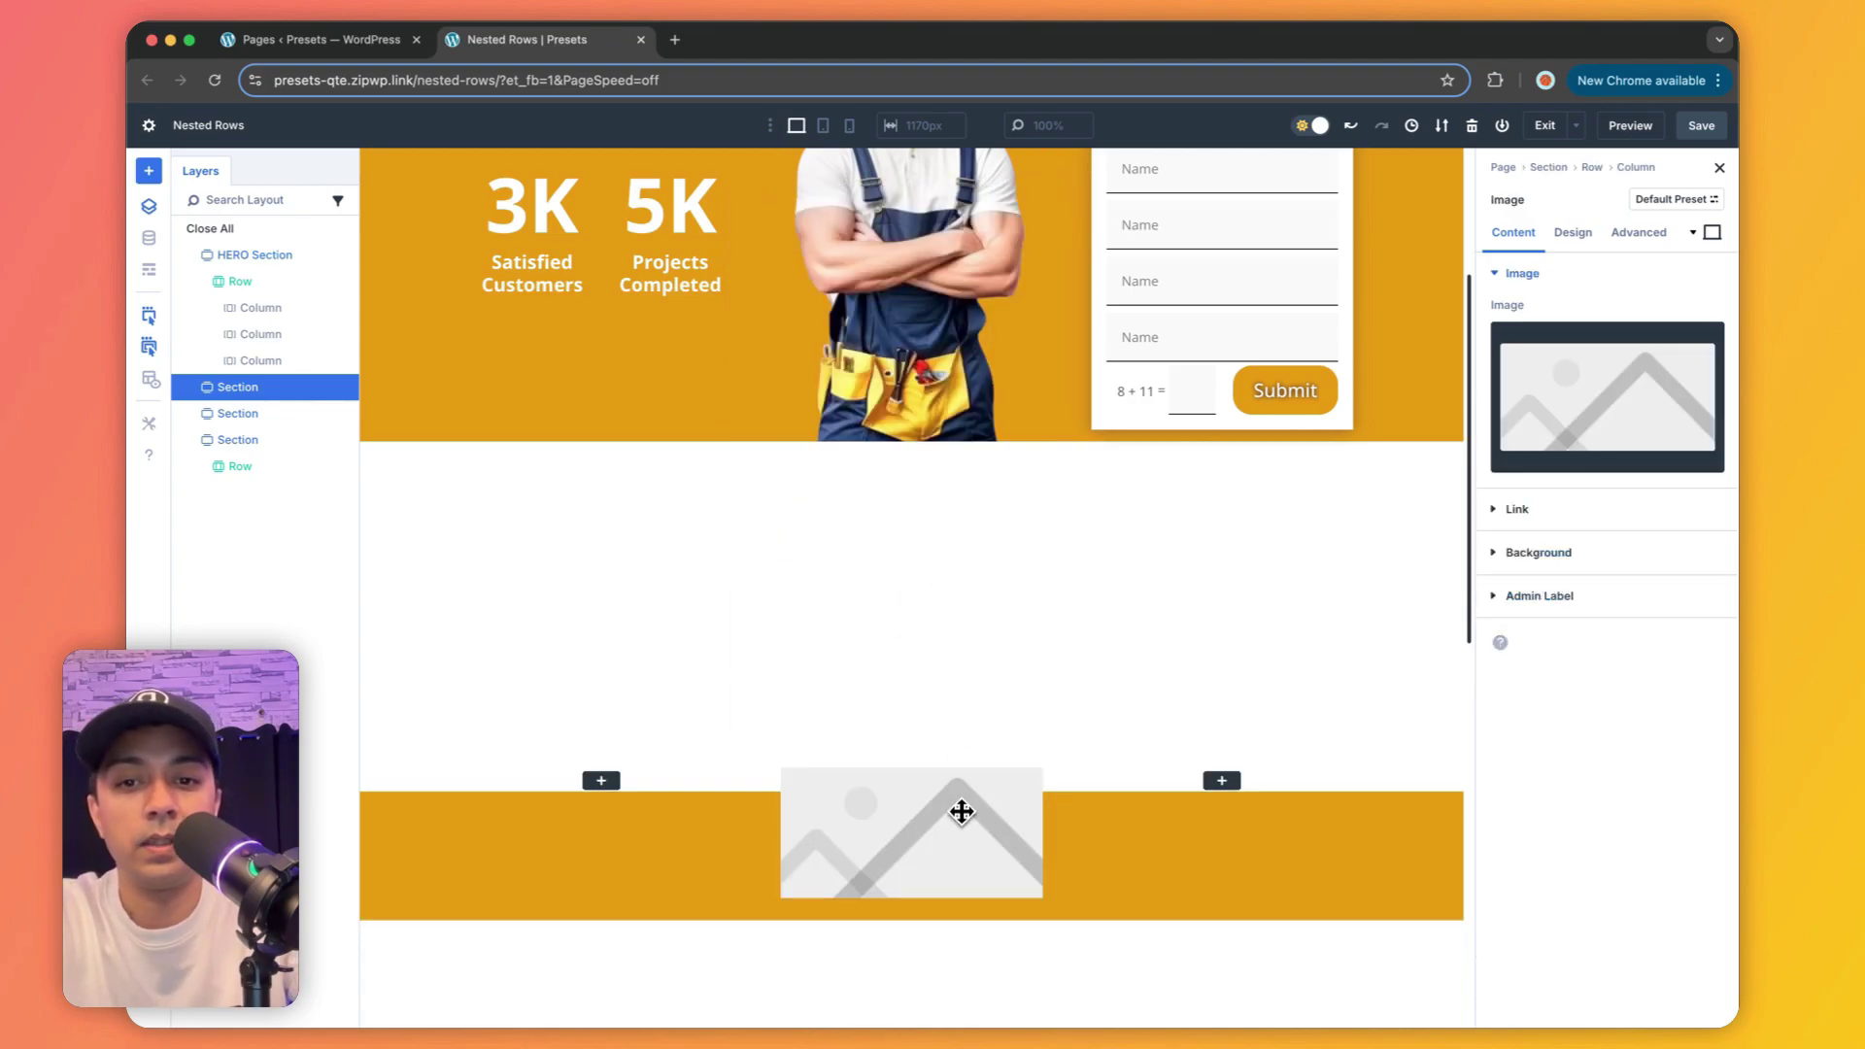
left_click(1561, 404)
left_click(537, 391)
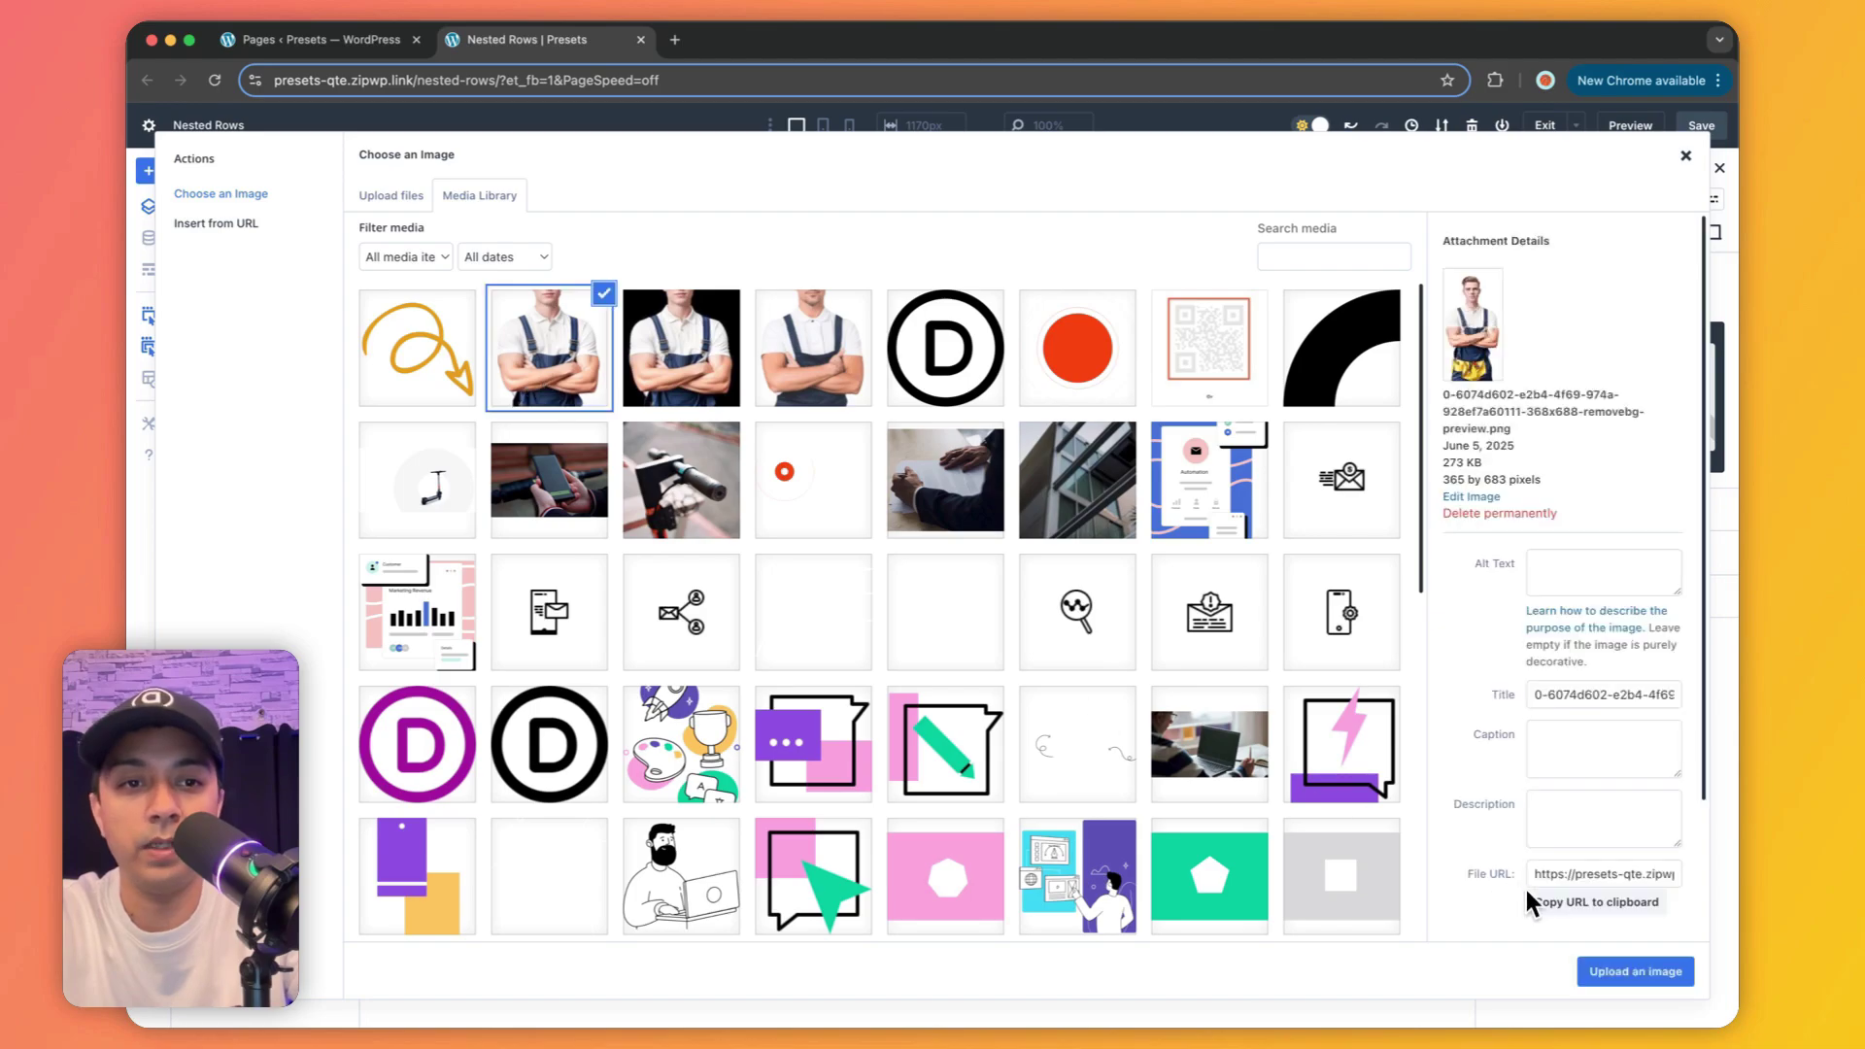
left_click(1596, 974)
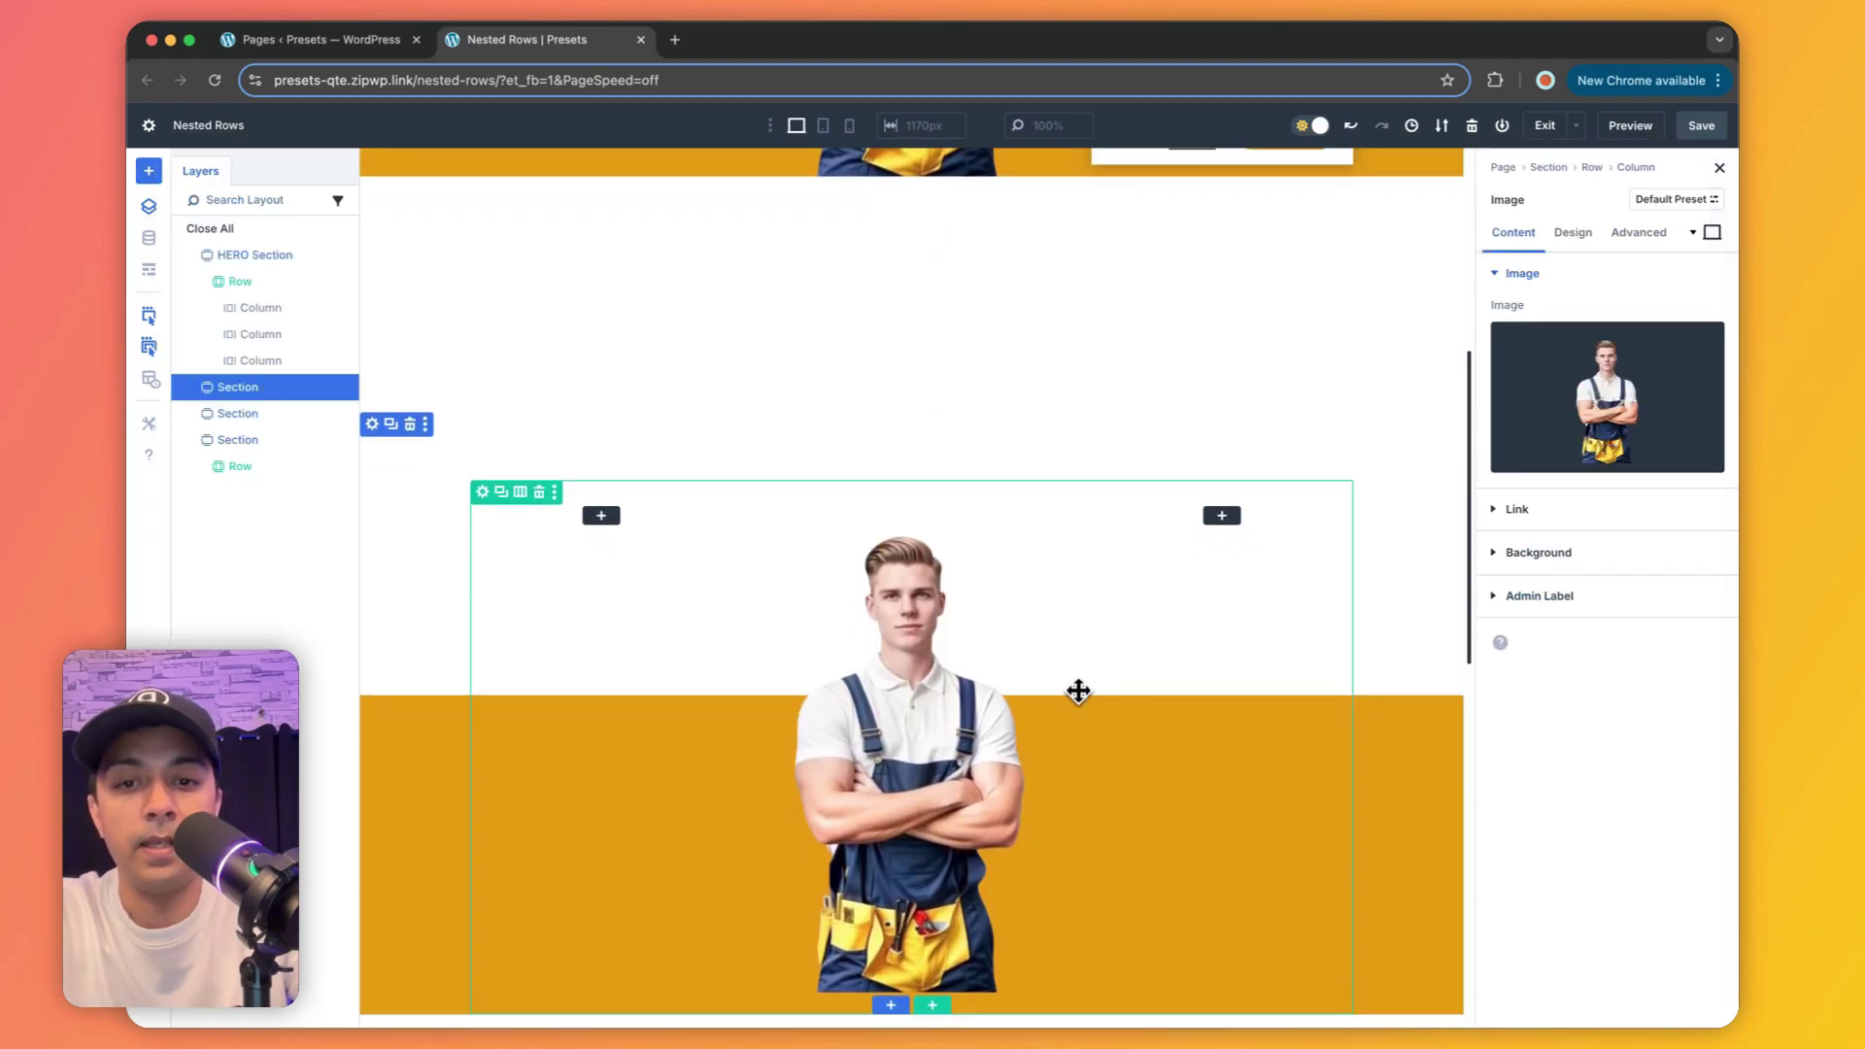
scroll(807, 428, "up", 2)
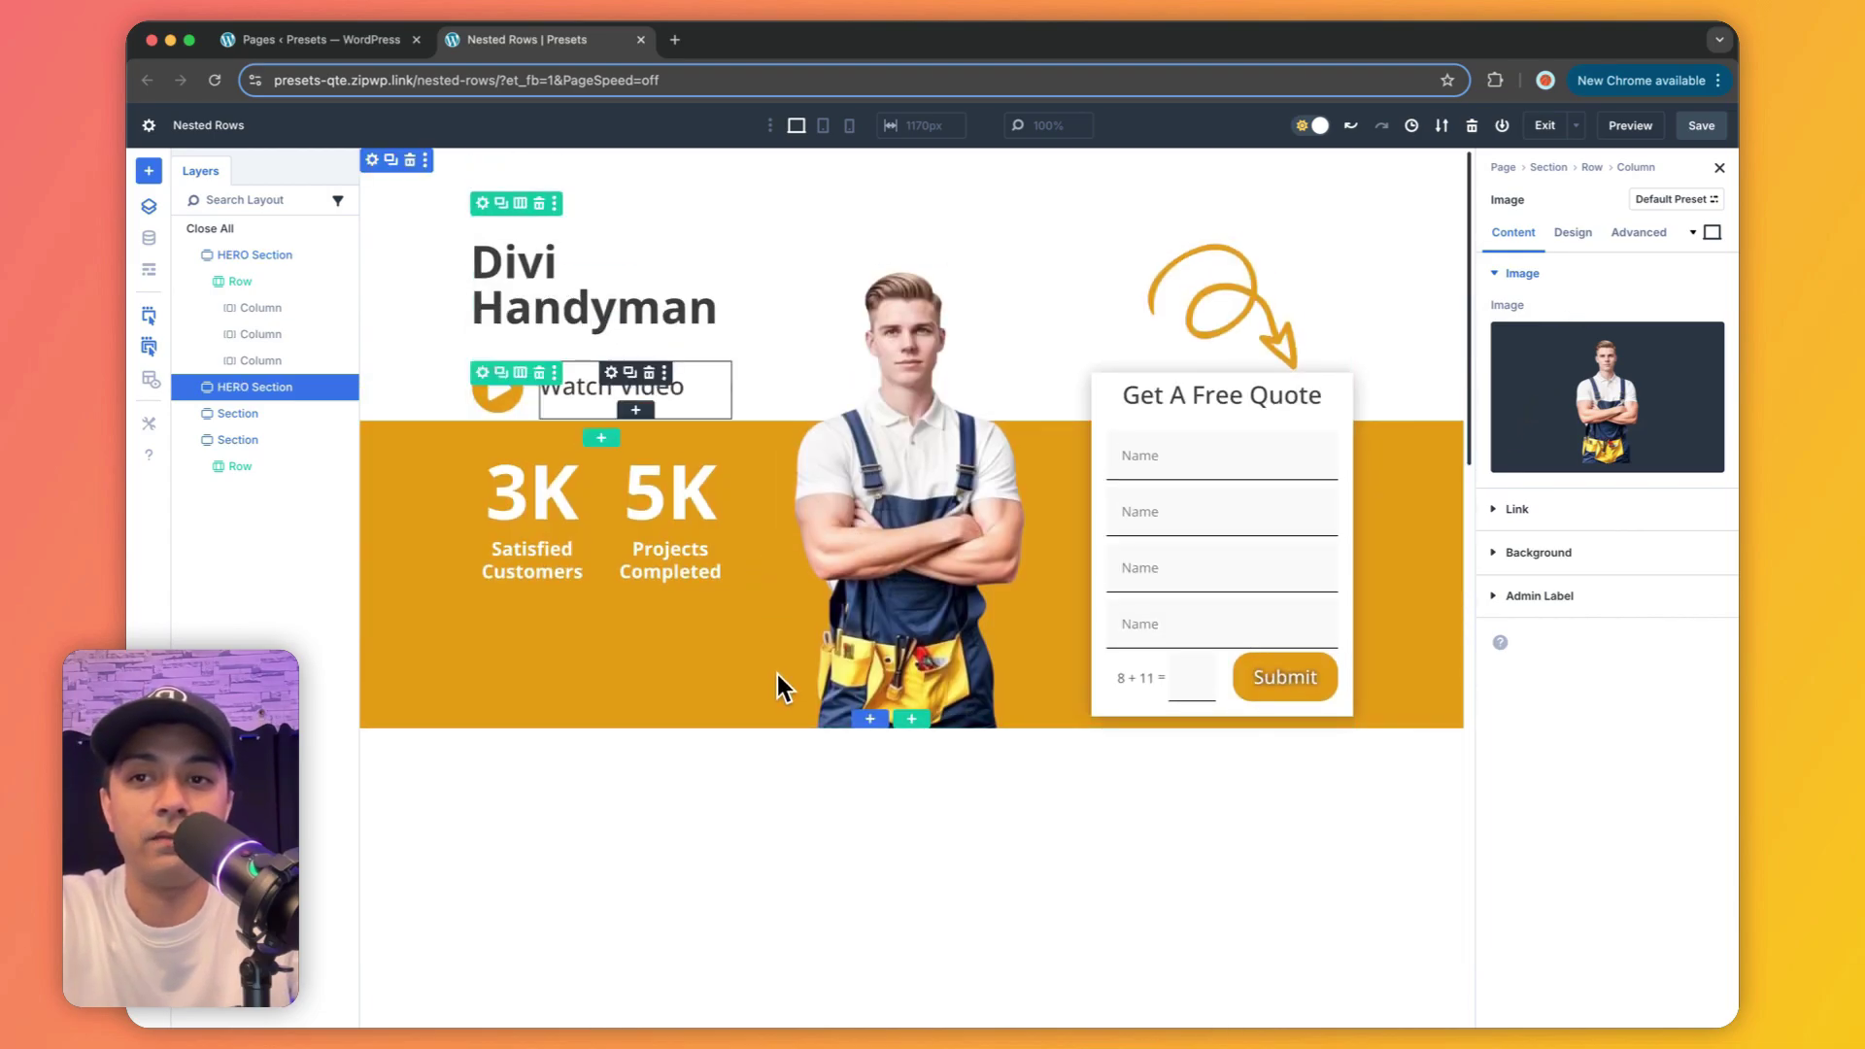
scroll(645, 624, "down", 10)
Step: Insert a Heading module into the new section's left column
left_click(601, 293)
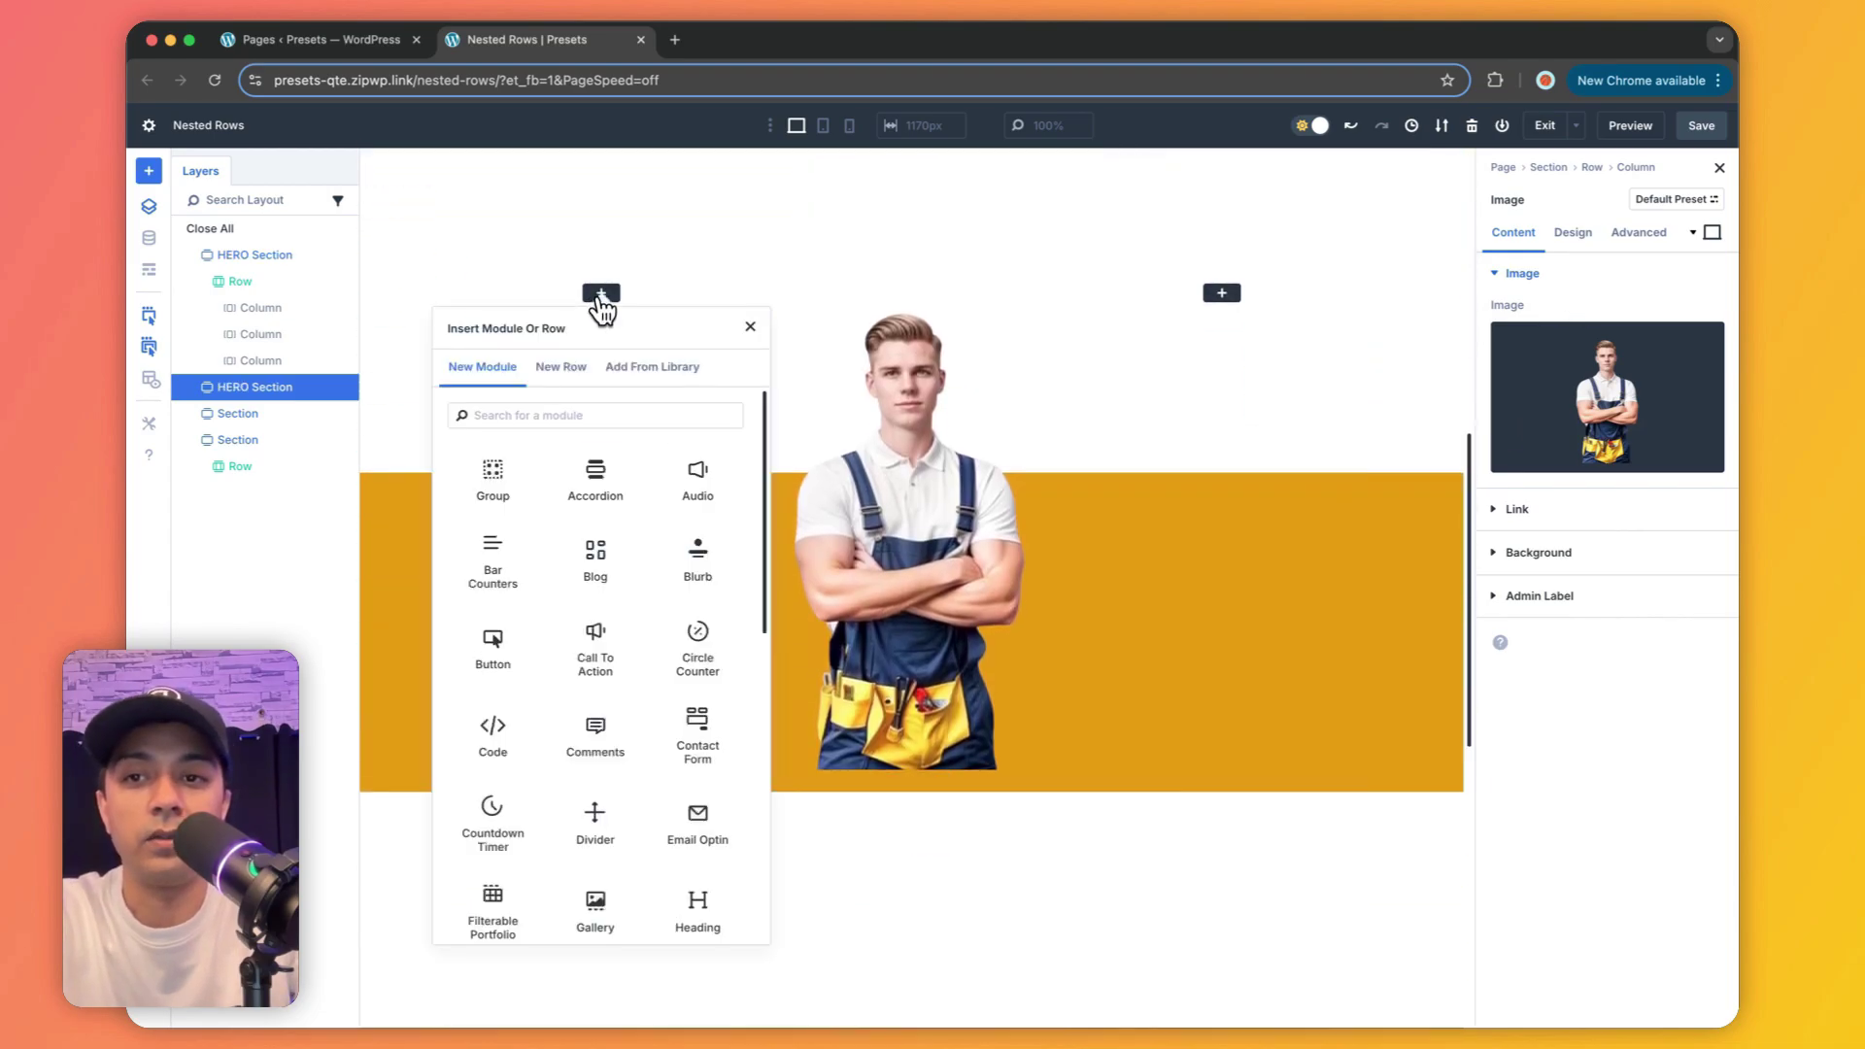
type("head")
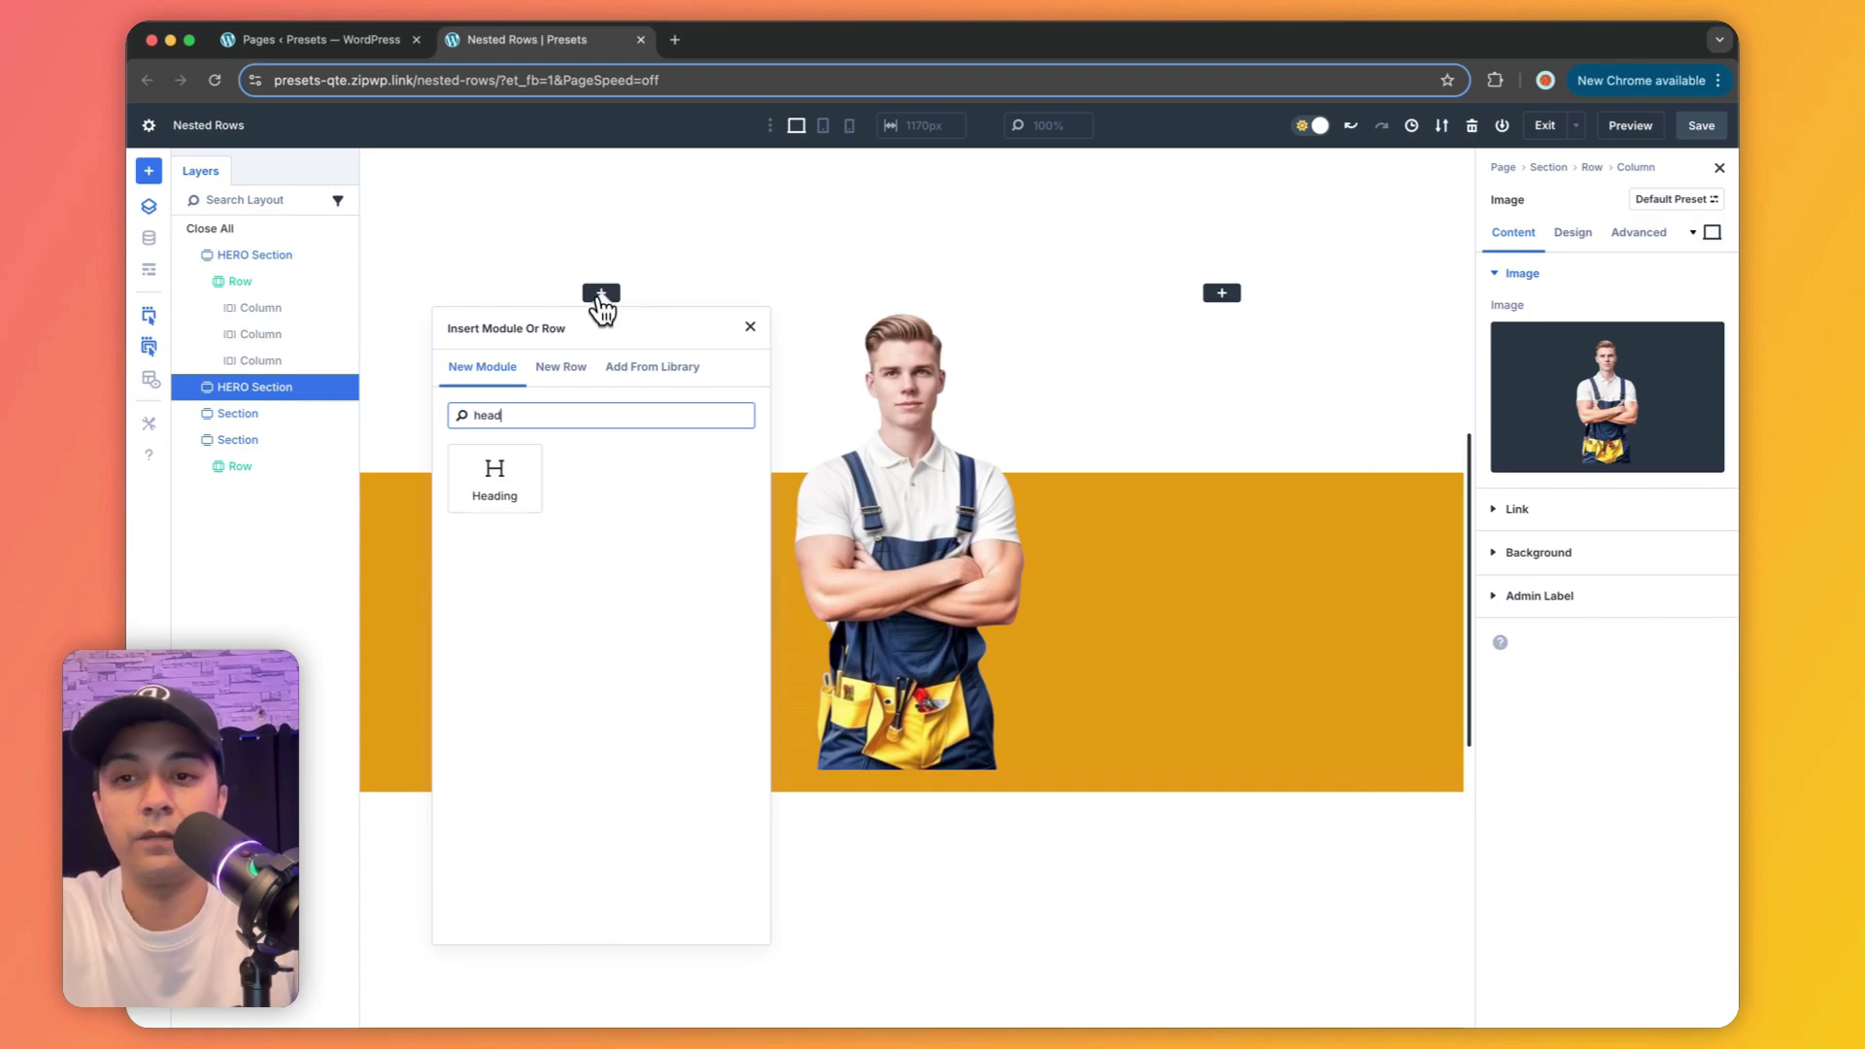
left_click(498, 476)
scroll(694, 689, "up", 10)
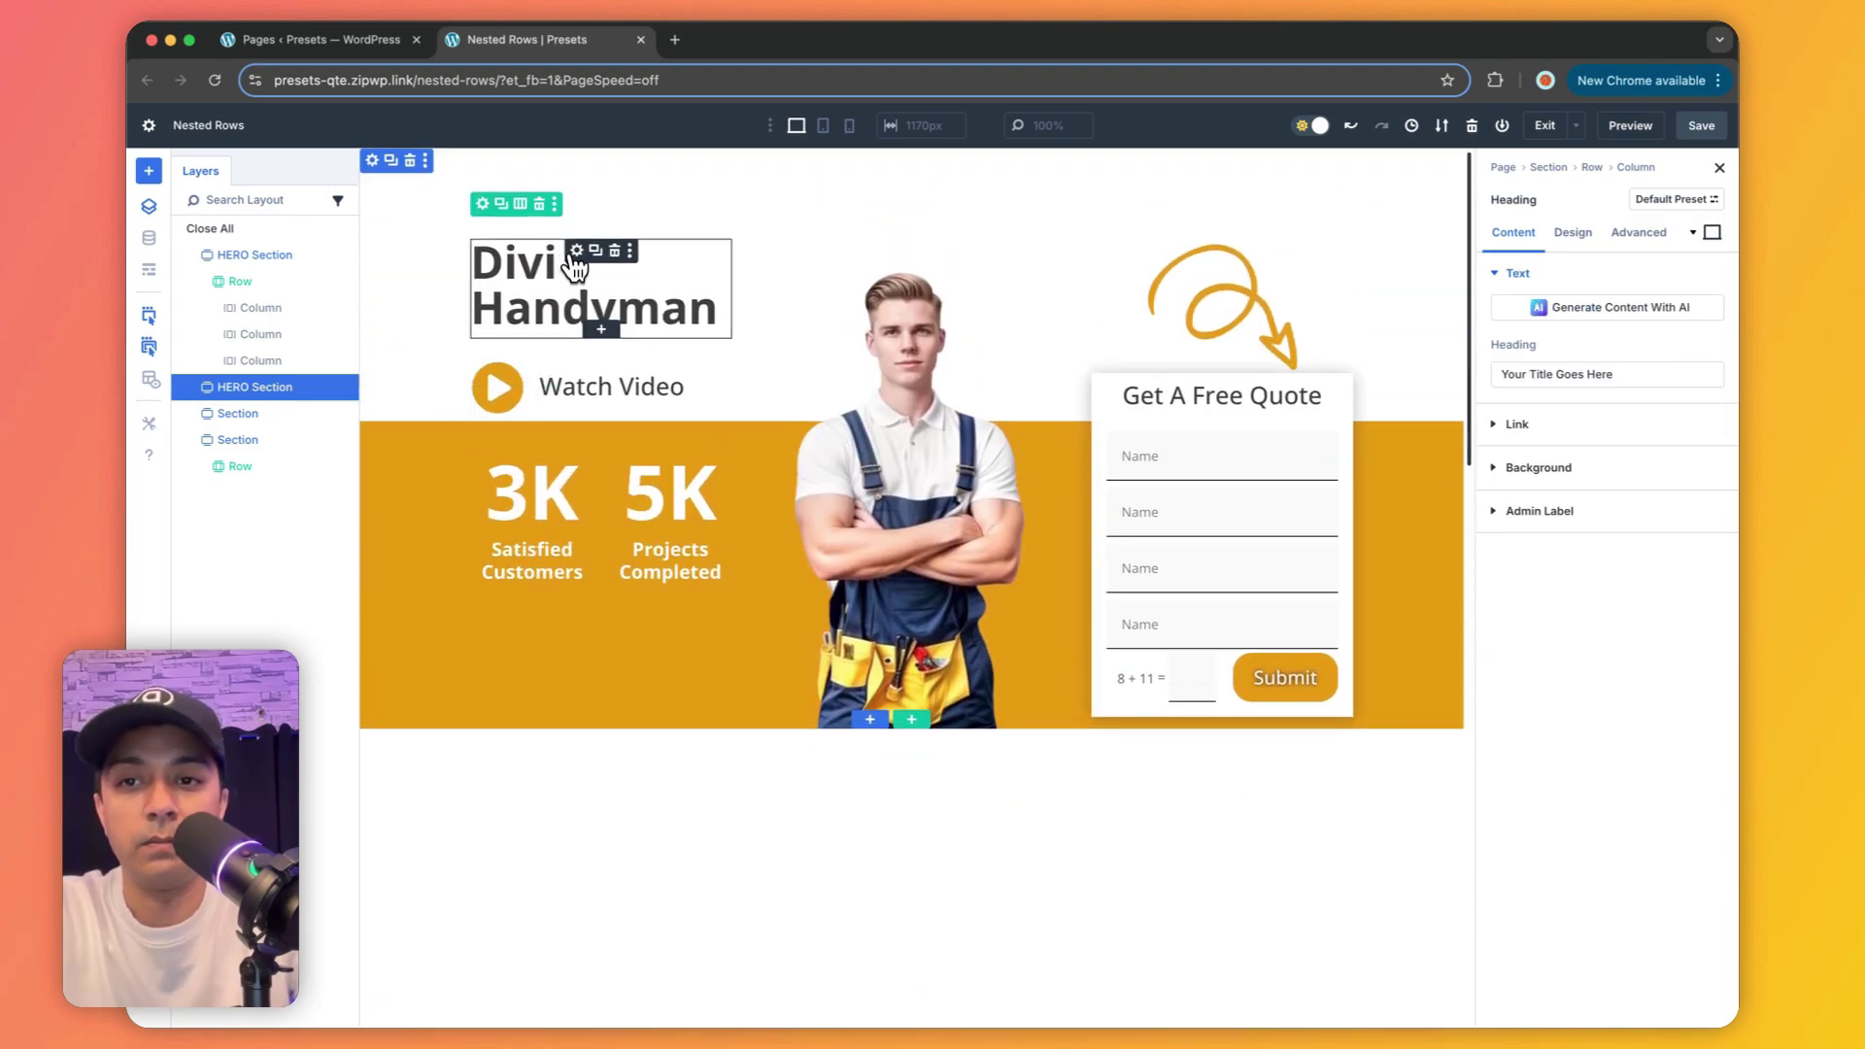
Step: Copy the original Divi Handyman heading's attributes and paste all of them onto the new heading
right_click(575, 258)
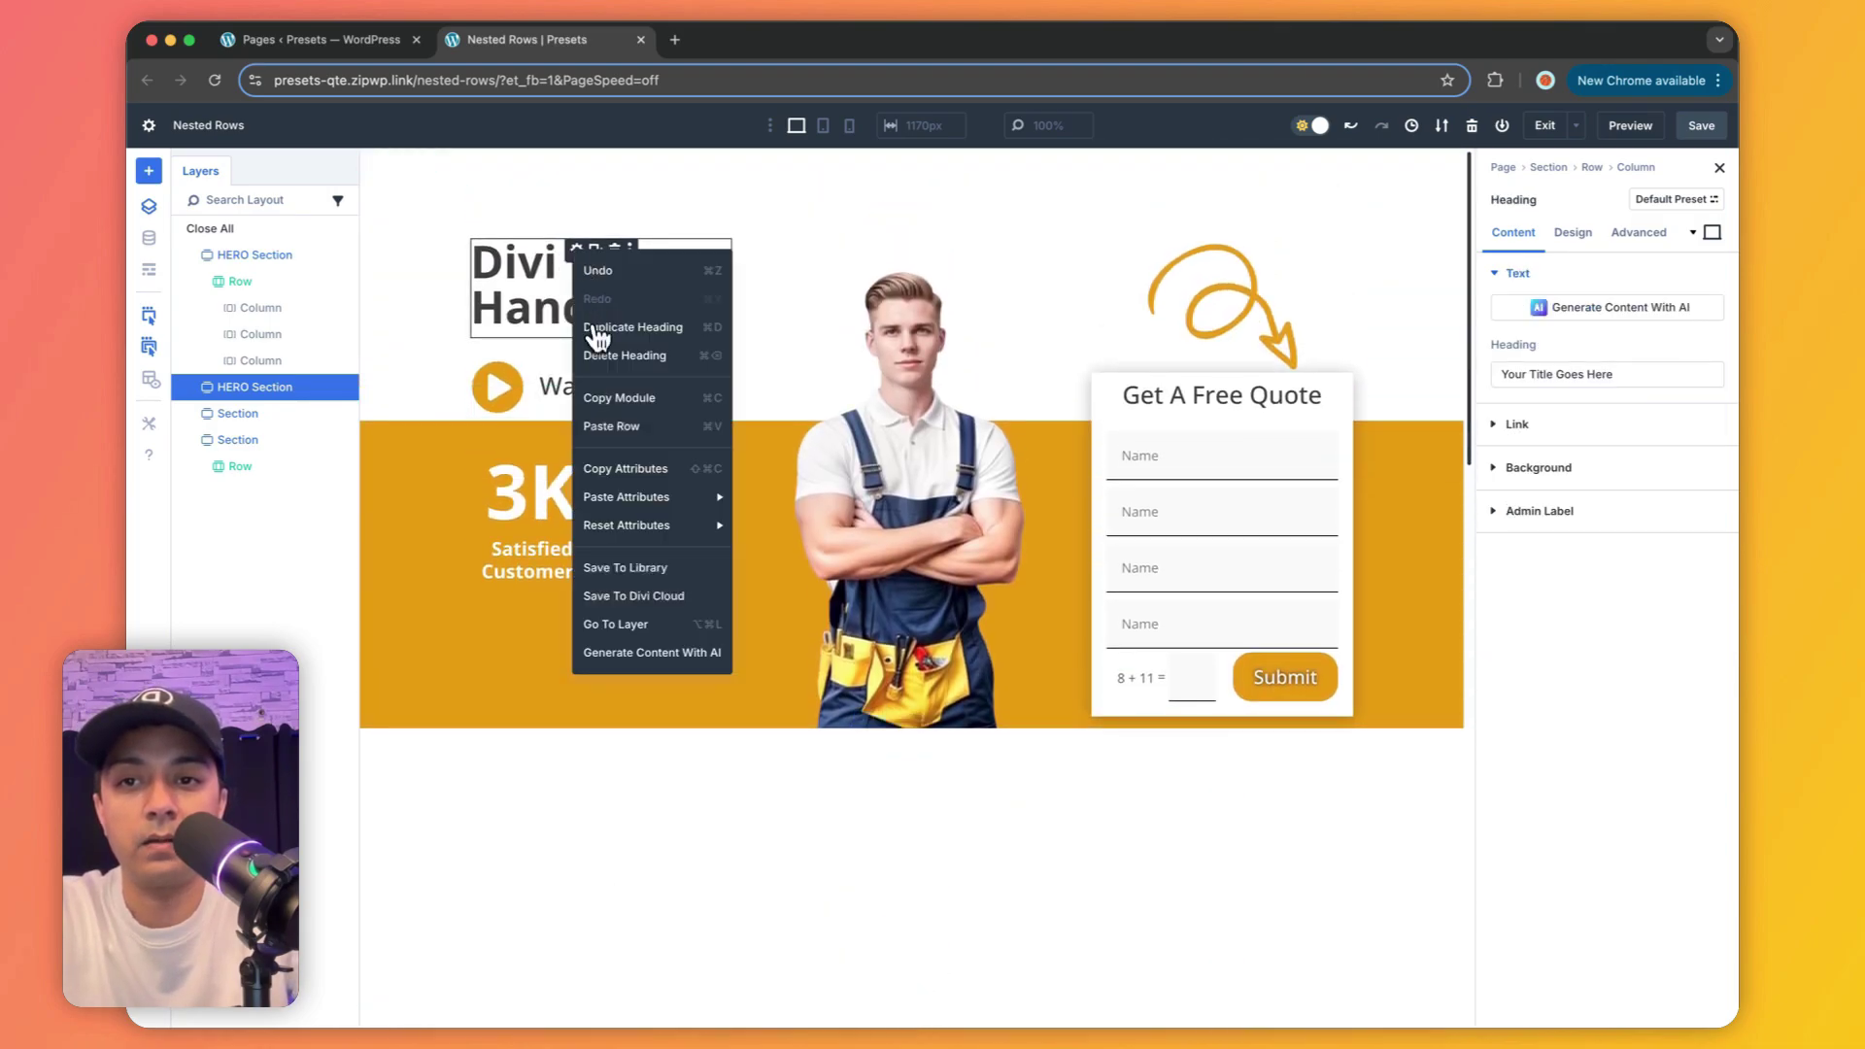
left_click(625, 468)
scroll(631, 486, "down", 6)
left_click(553, 527)
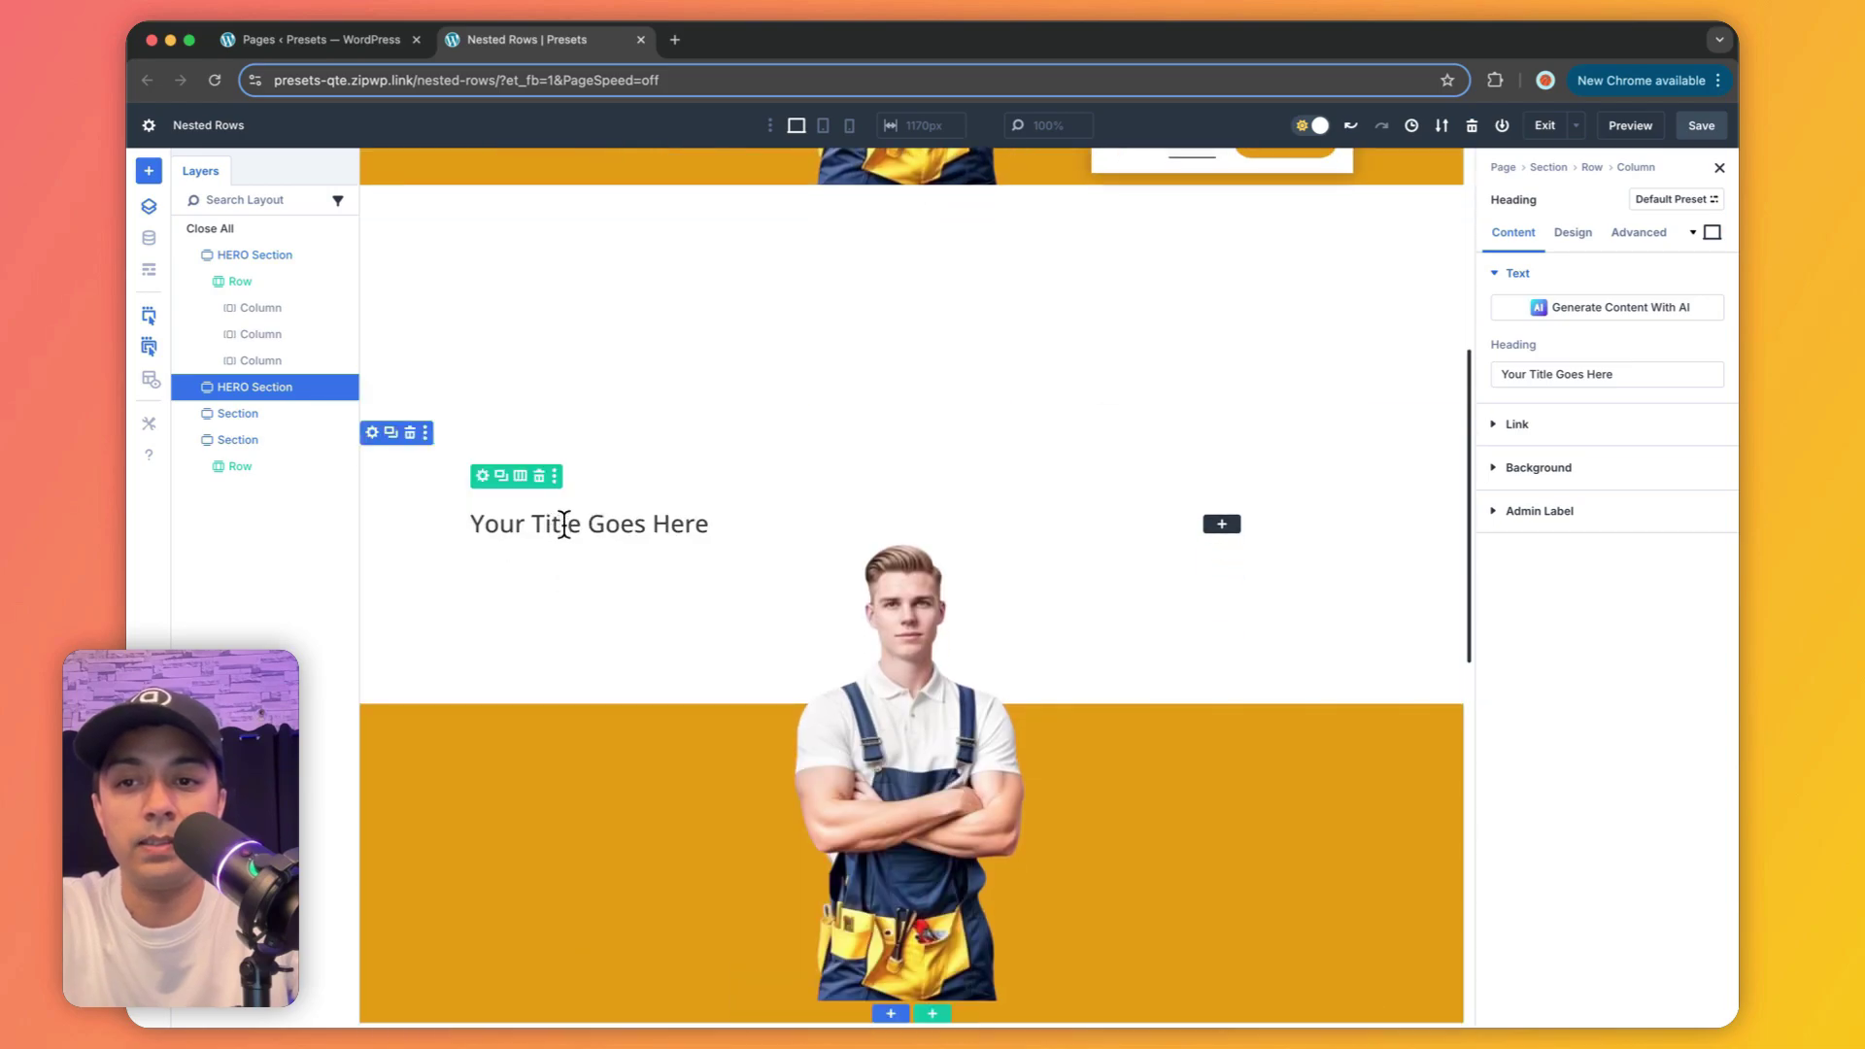
right_click(564, 526)
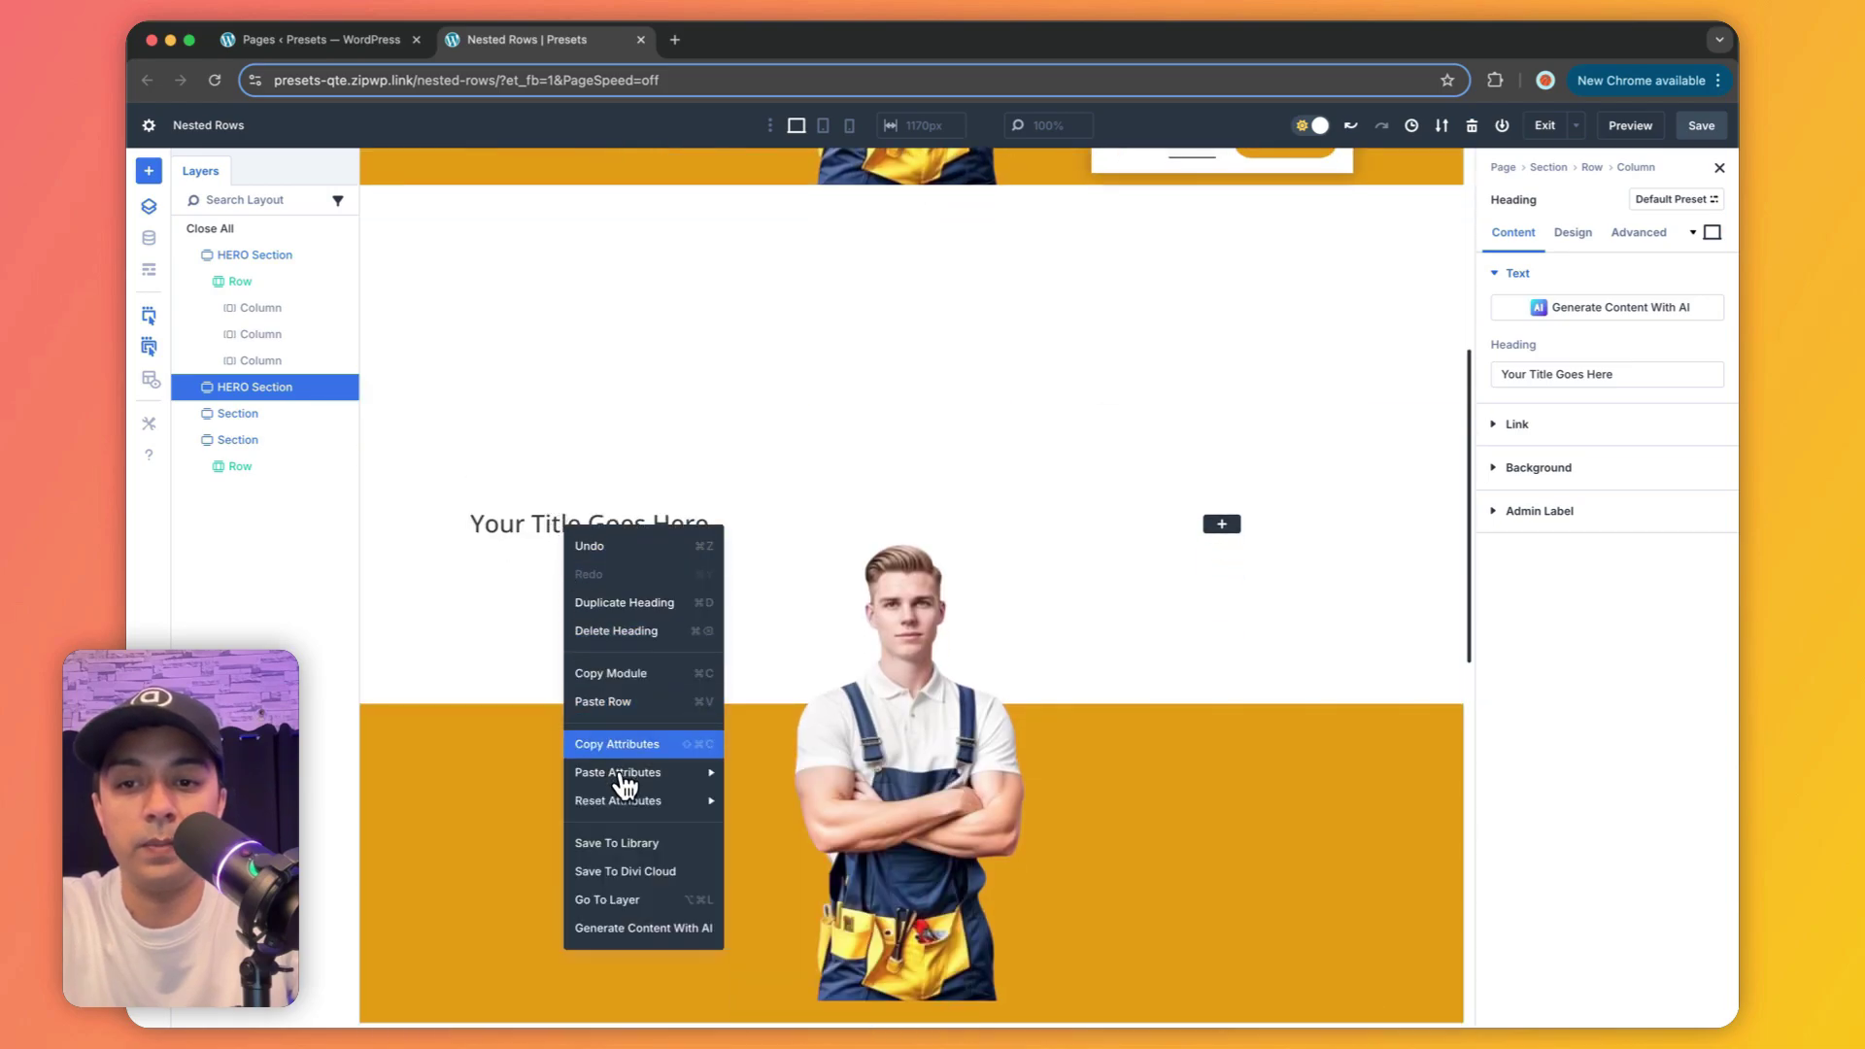
mouse_move(627, 783)
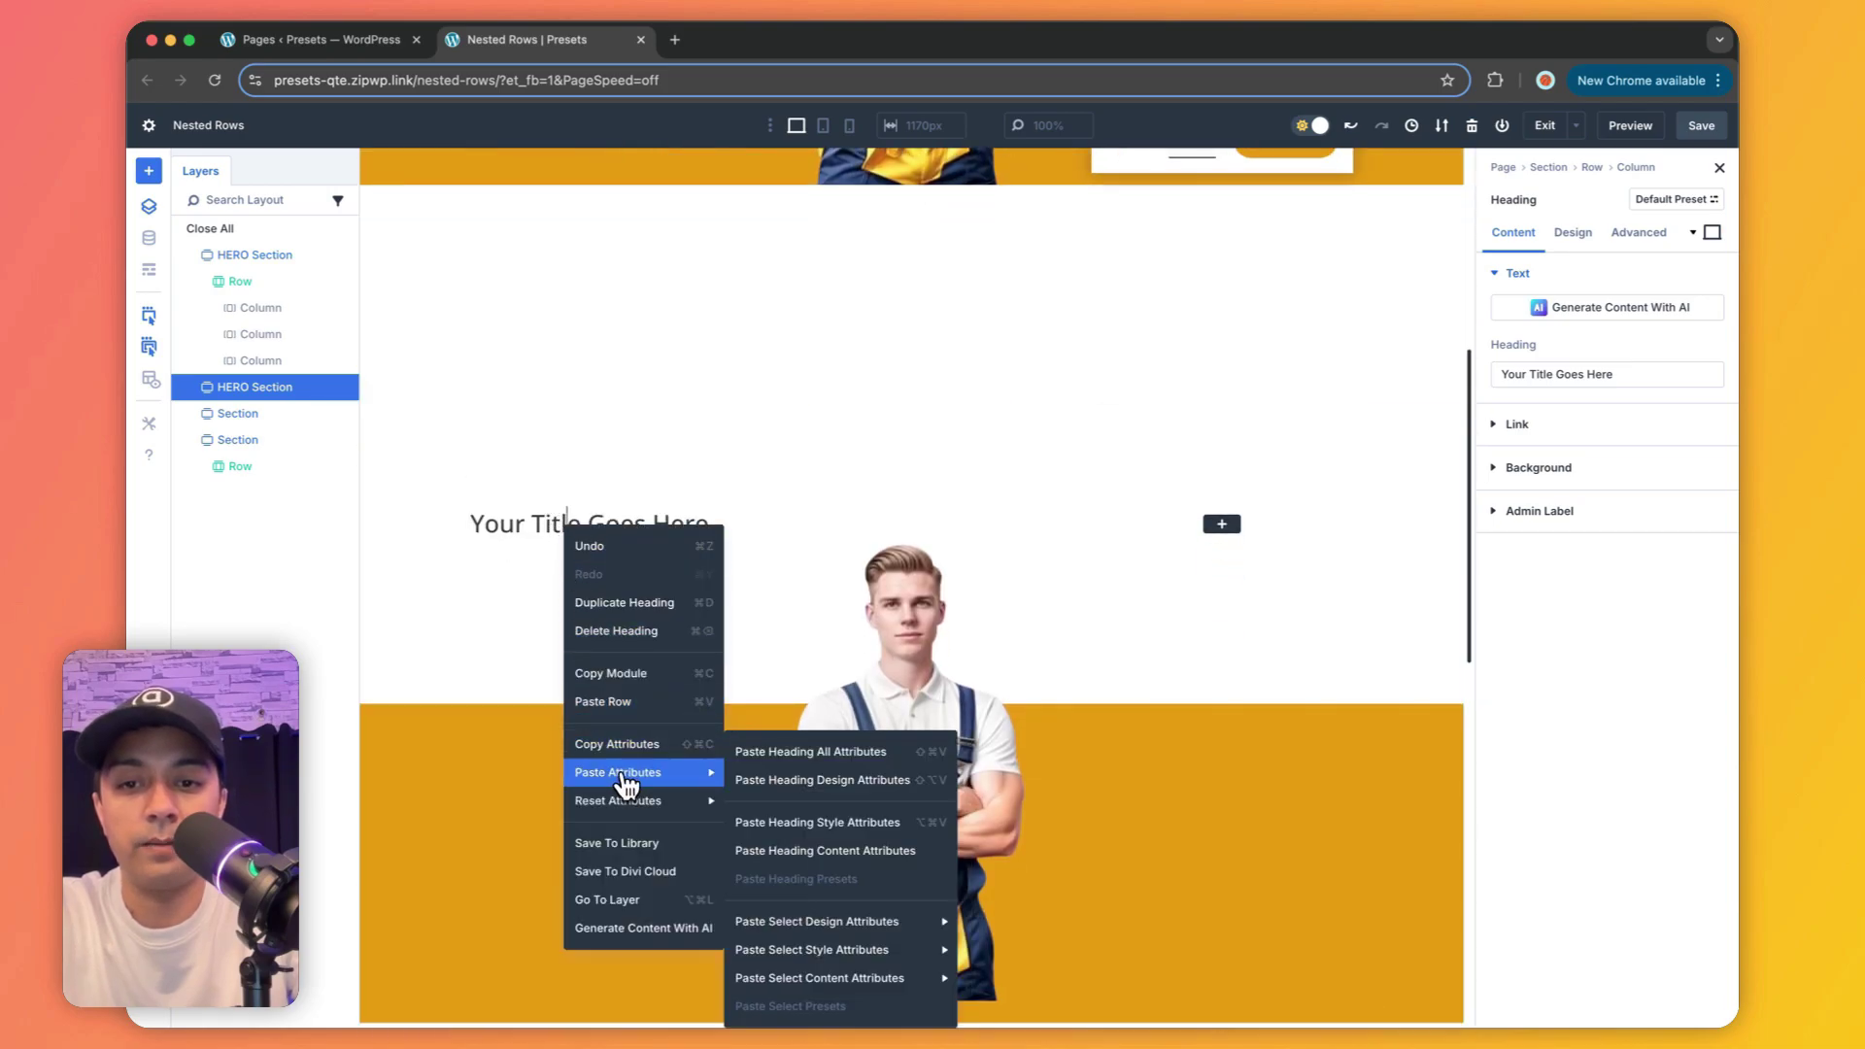
left_click(747, 759)
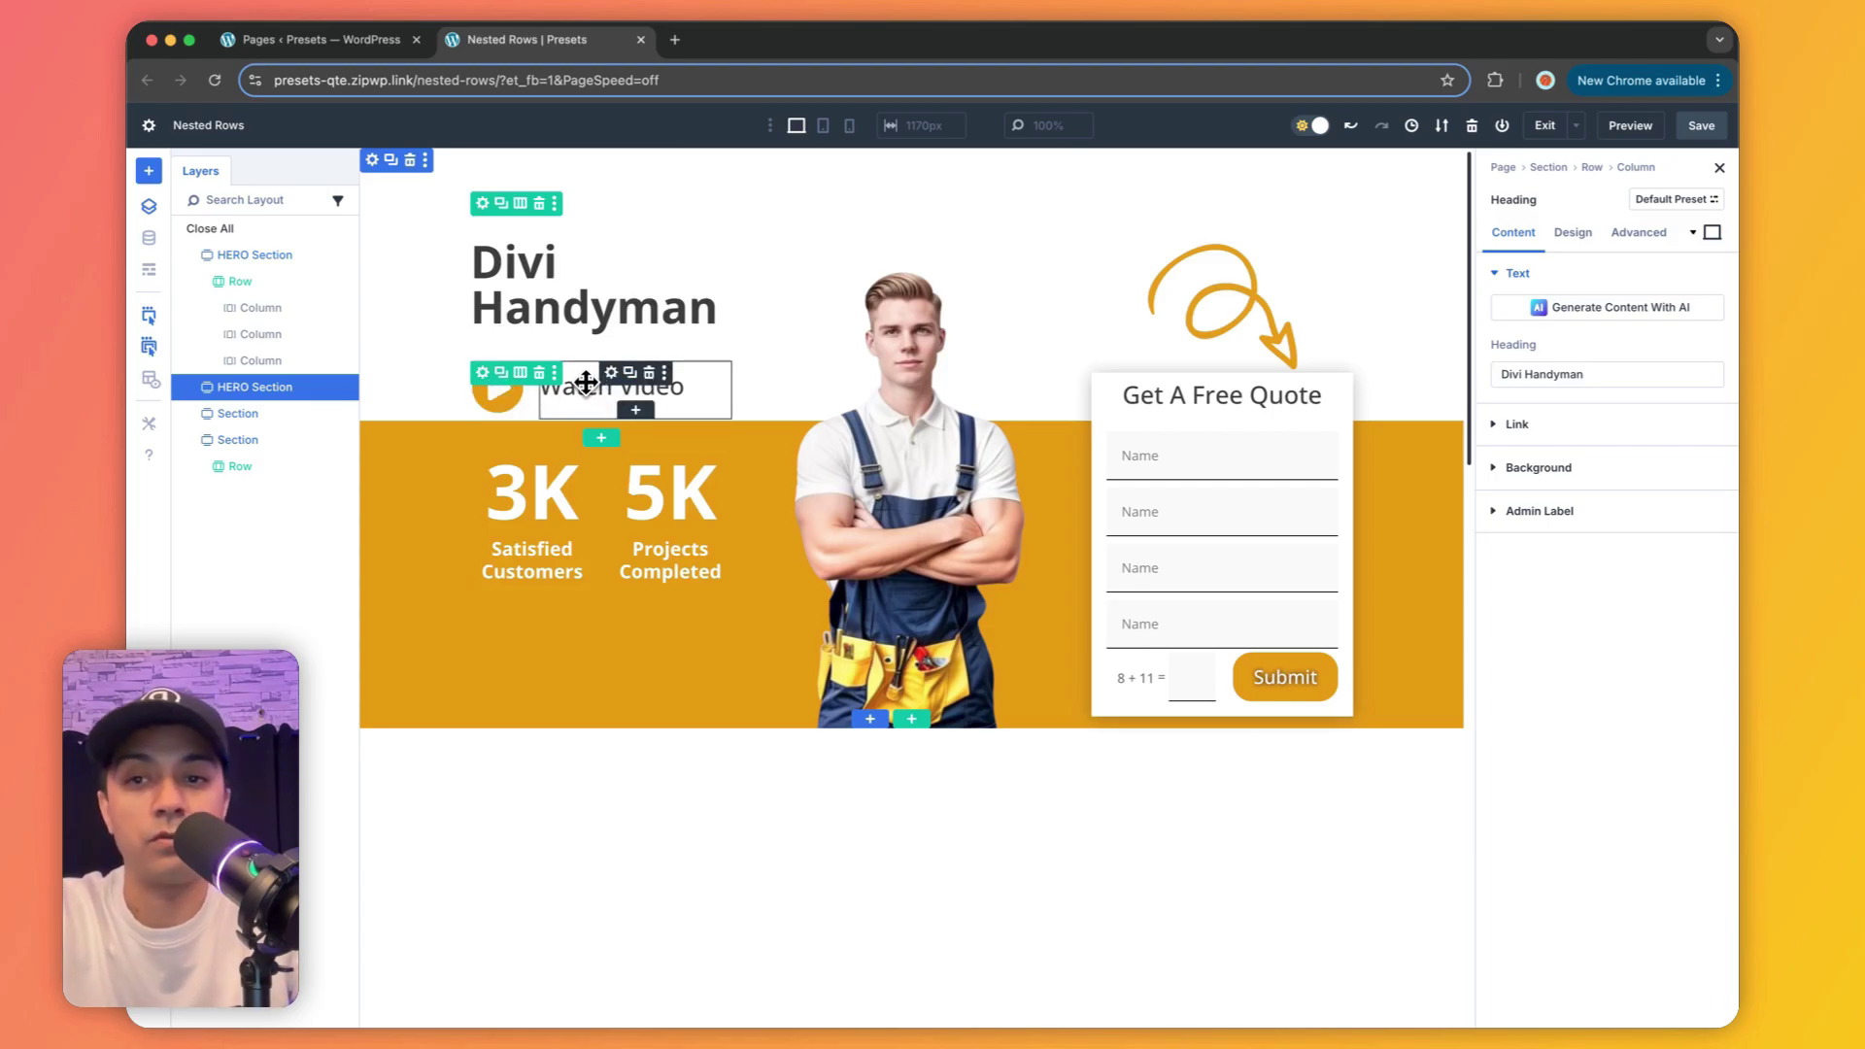
scroll(588, 437, "down", 6)
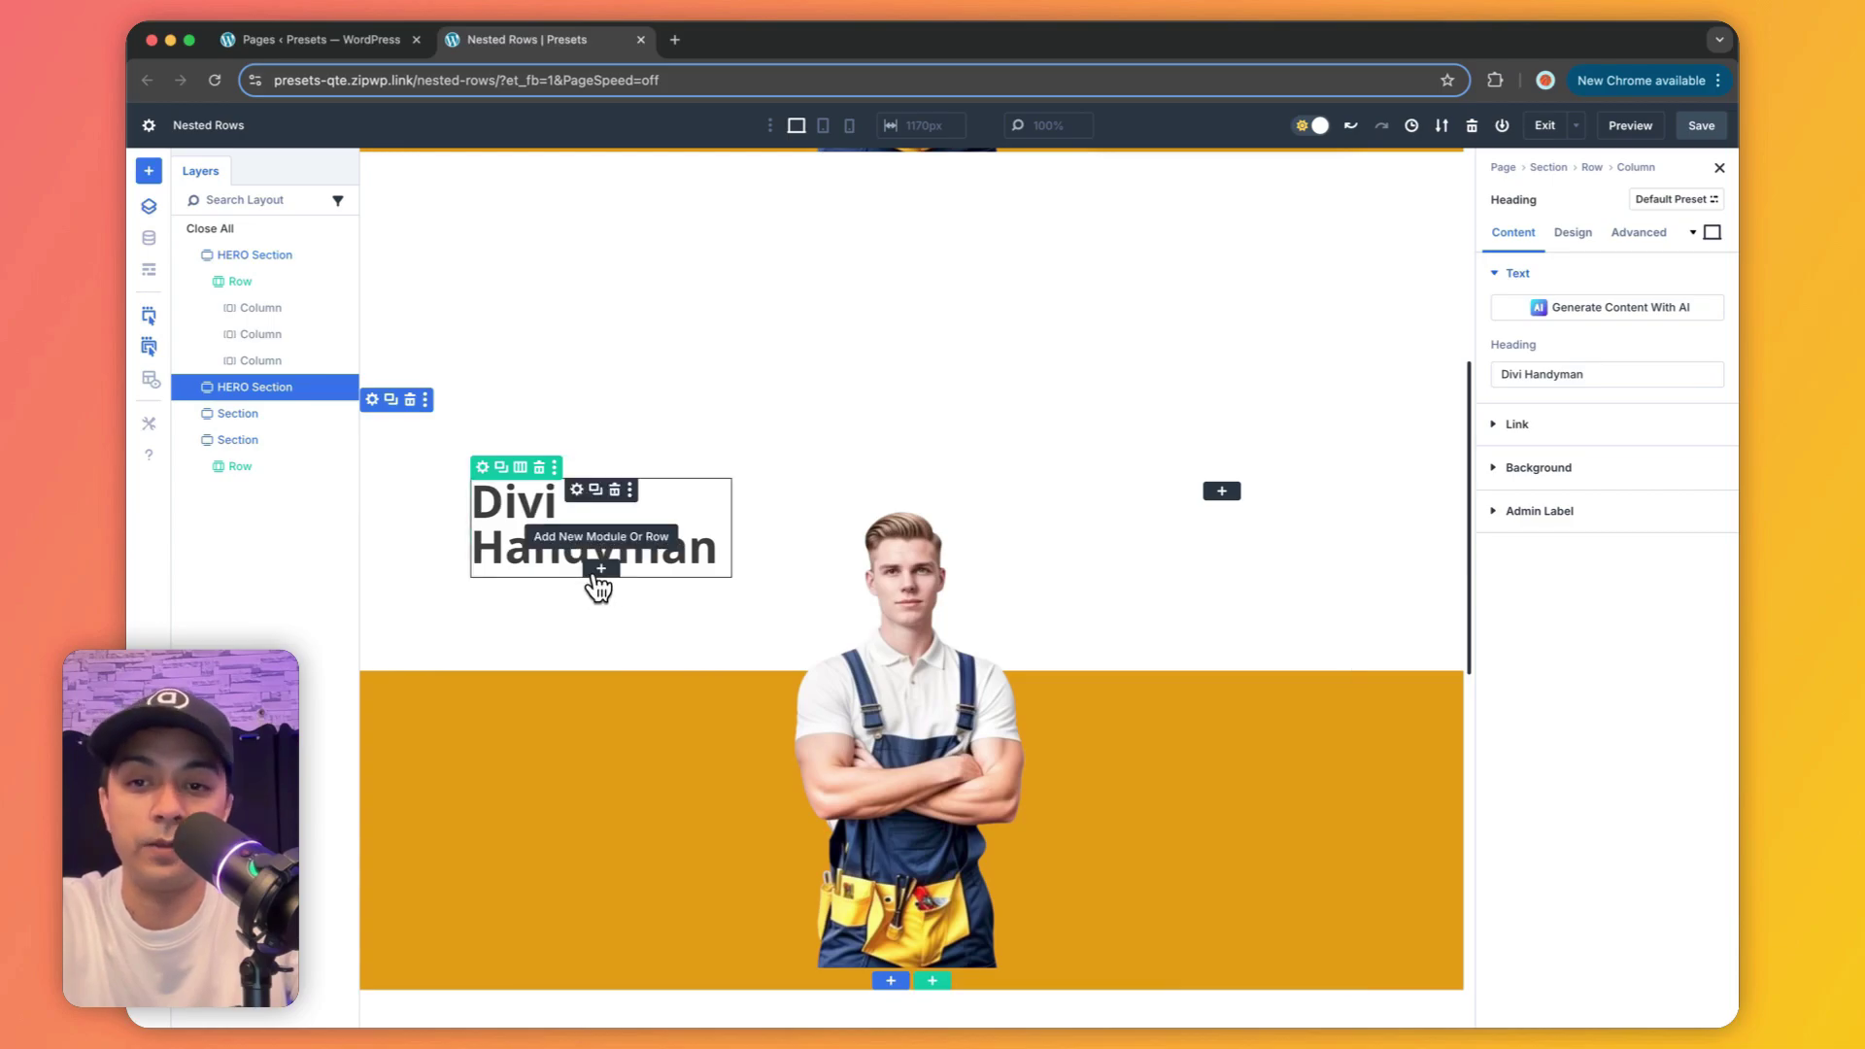
Step: Add a narrow/wide row below the heading containing an Icon module and a Heading module
left_click(600, 571)
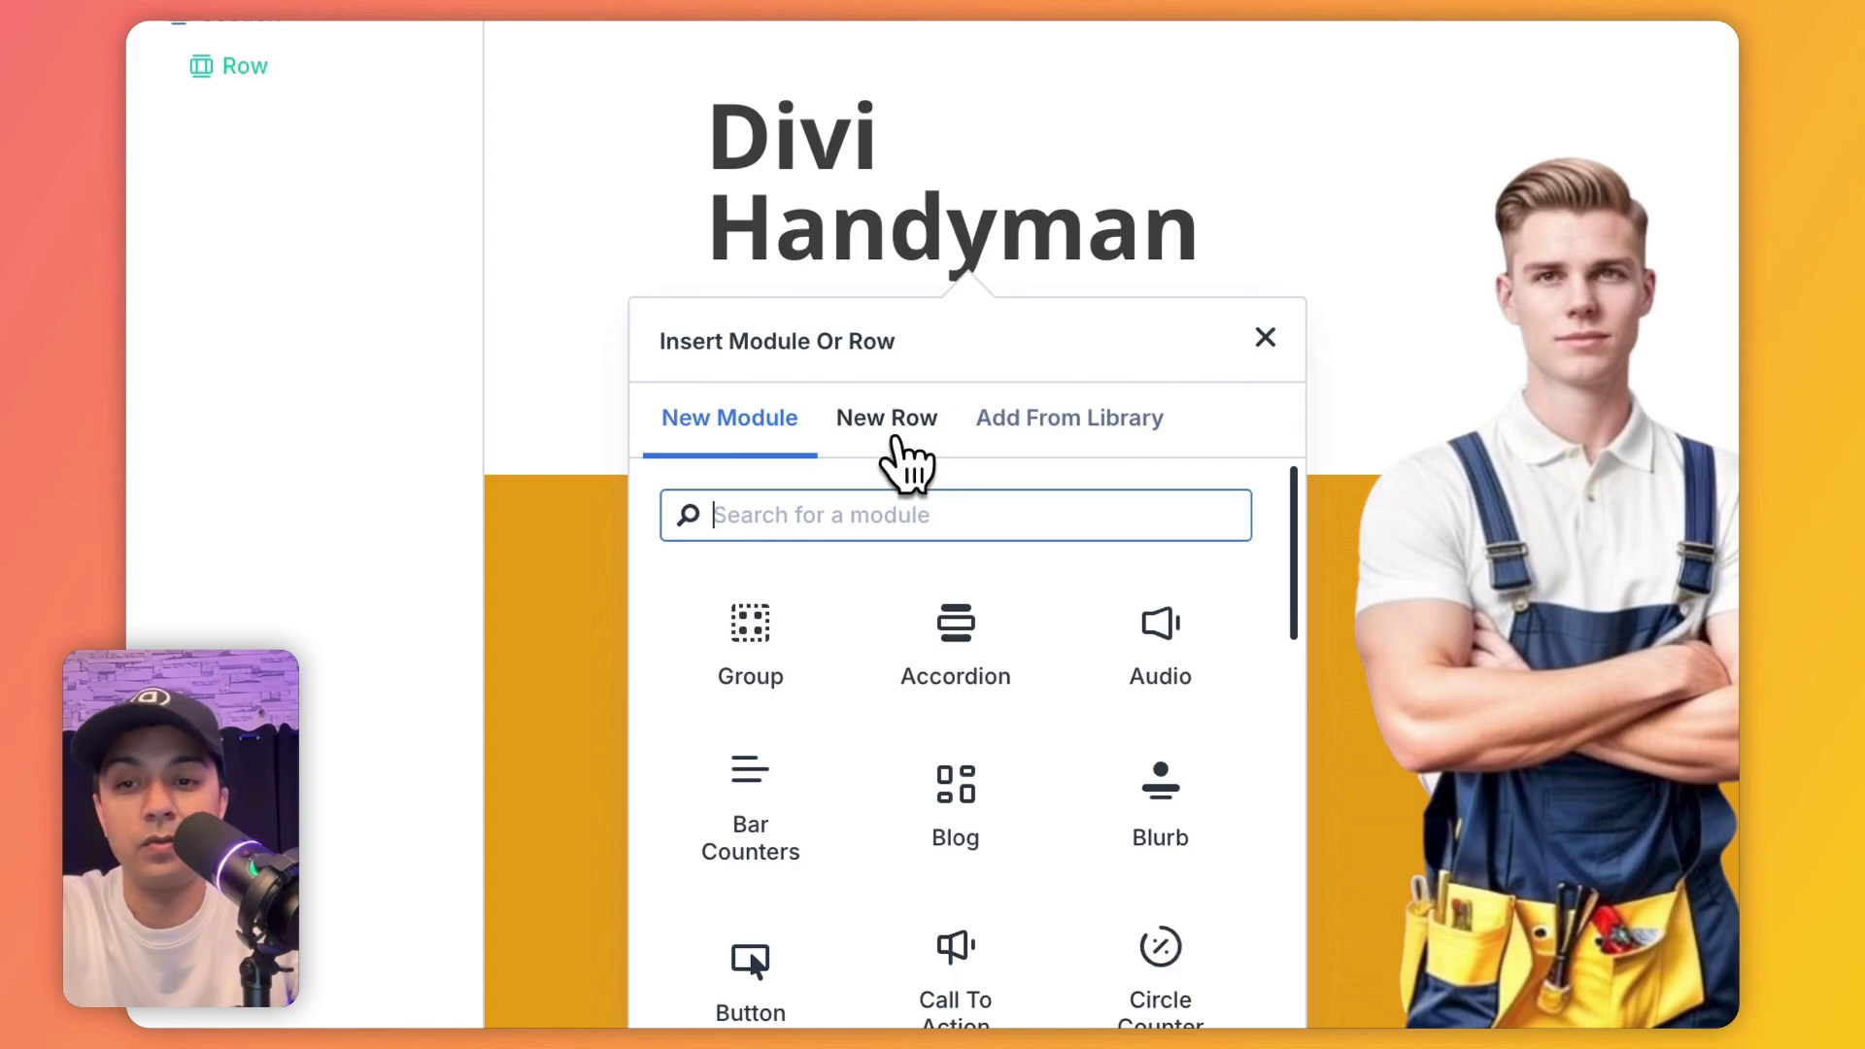
left_click(880, 430)
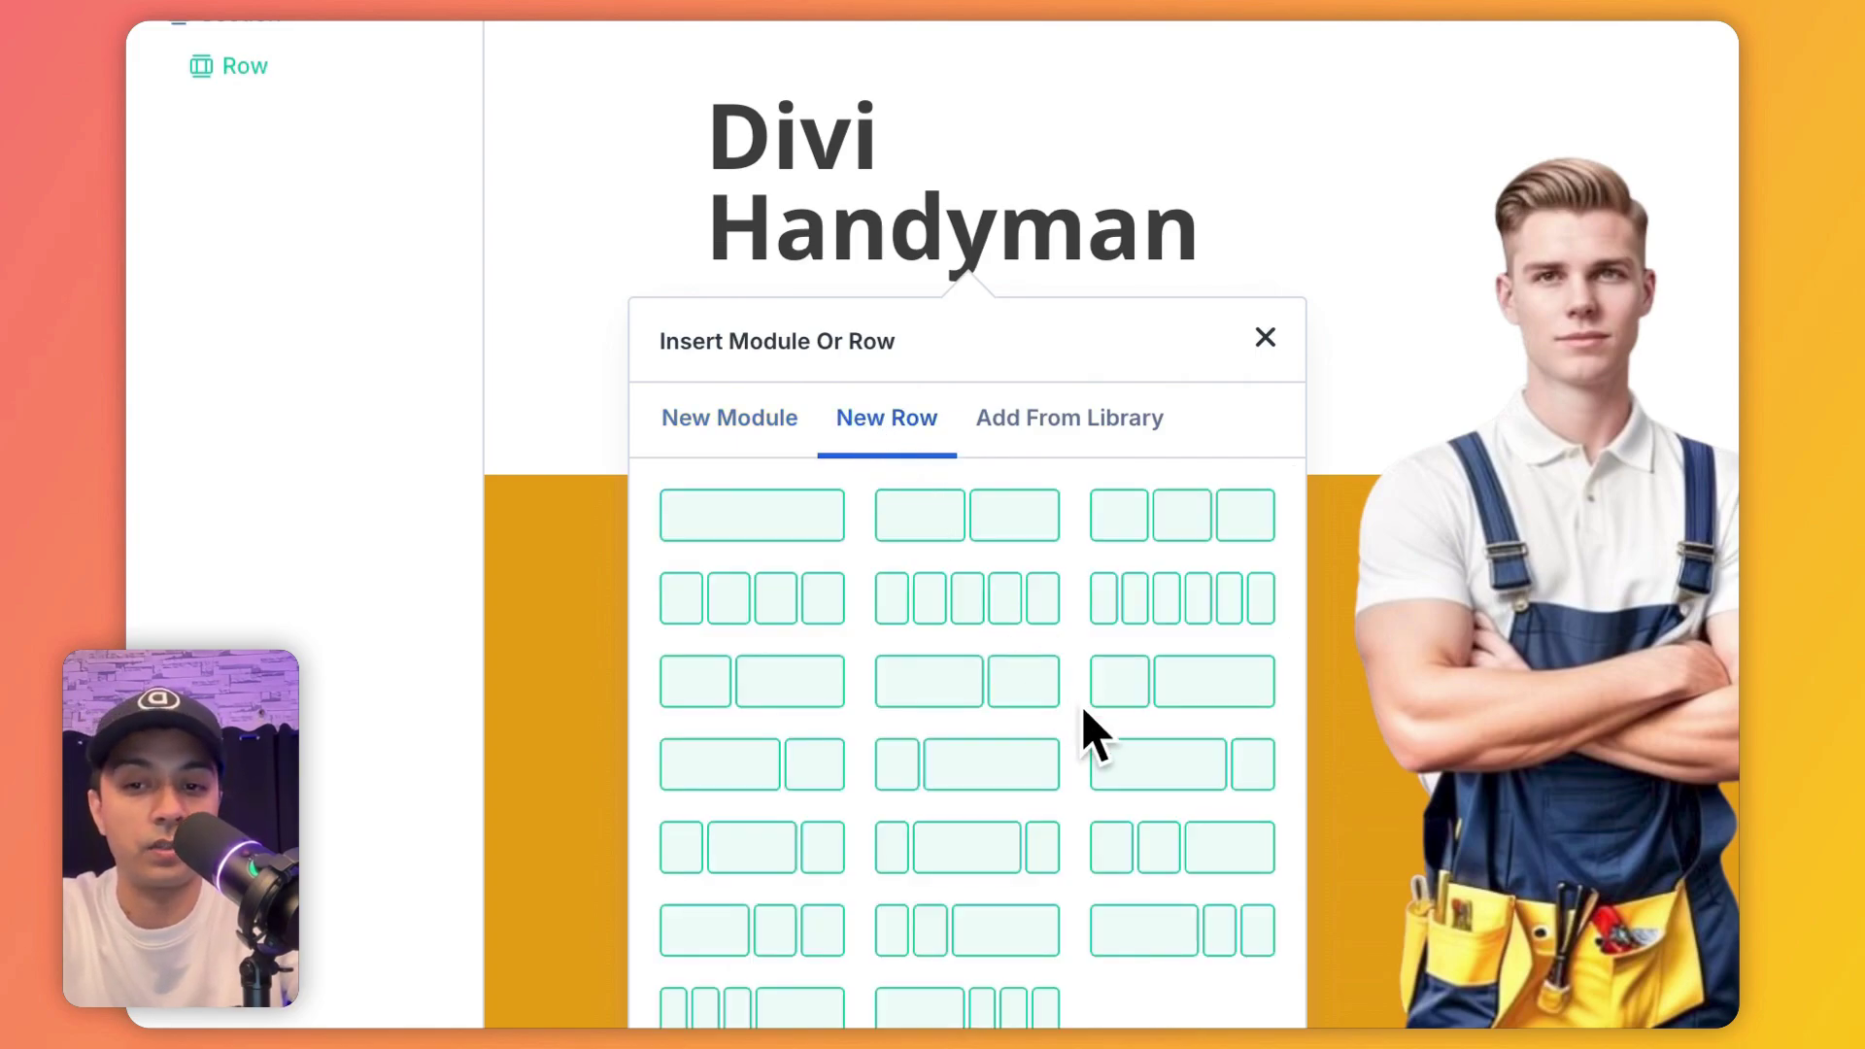
left_click(928, 777)
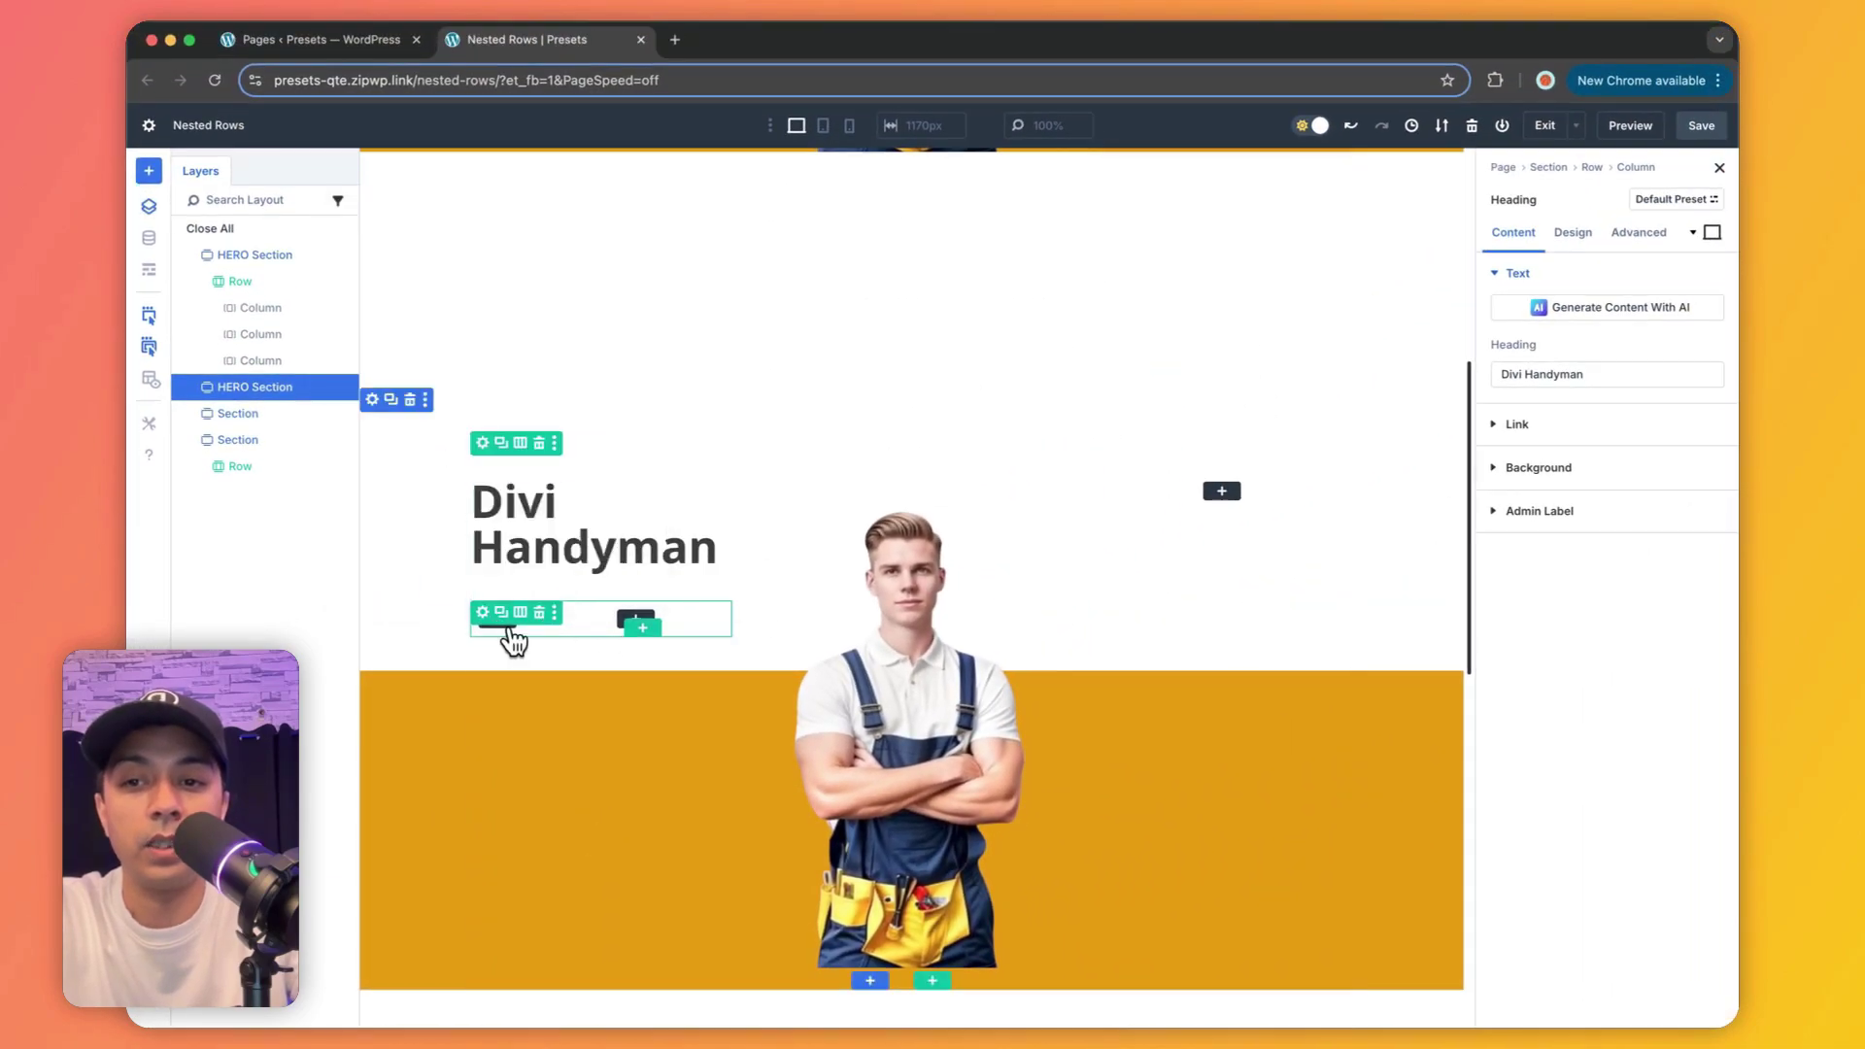
left_click(510, 626)
type("icon")
left_click(392, 350)
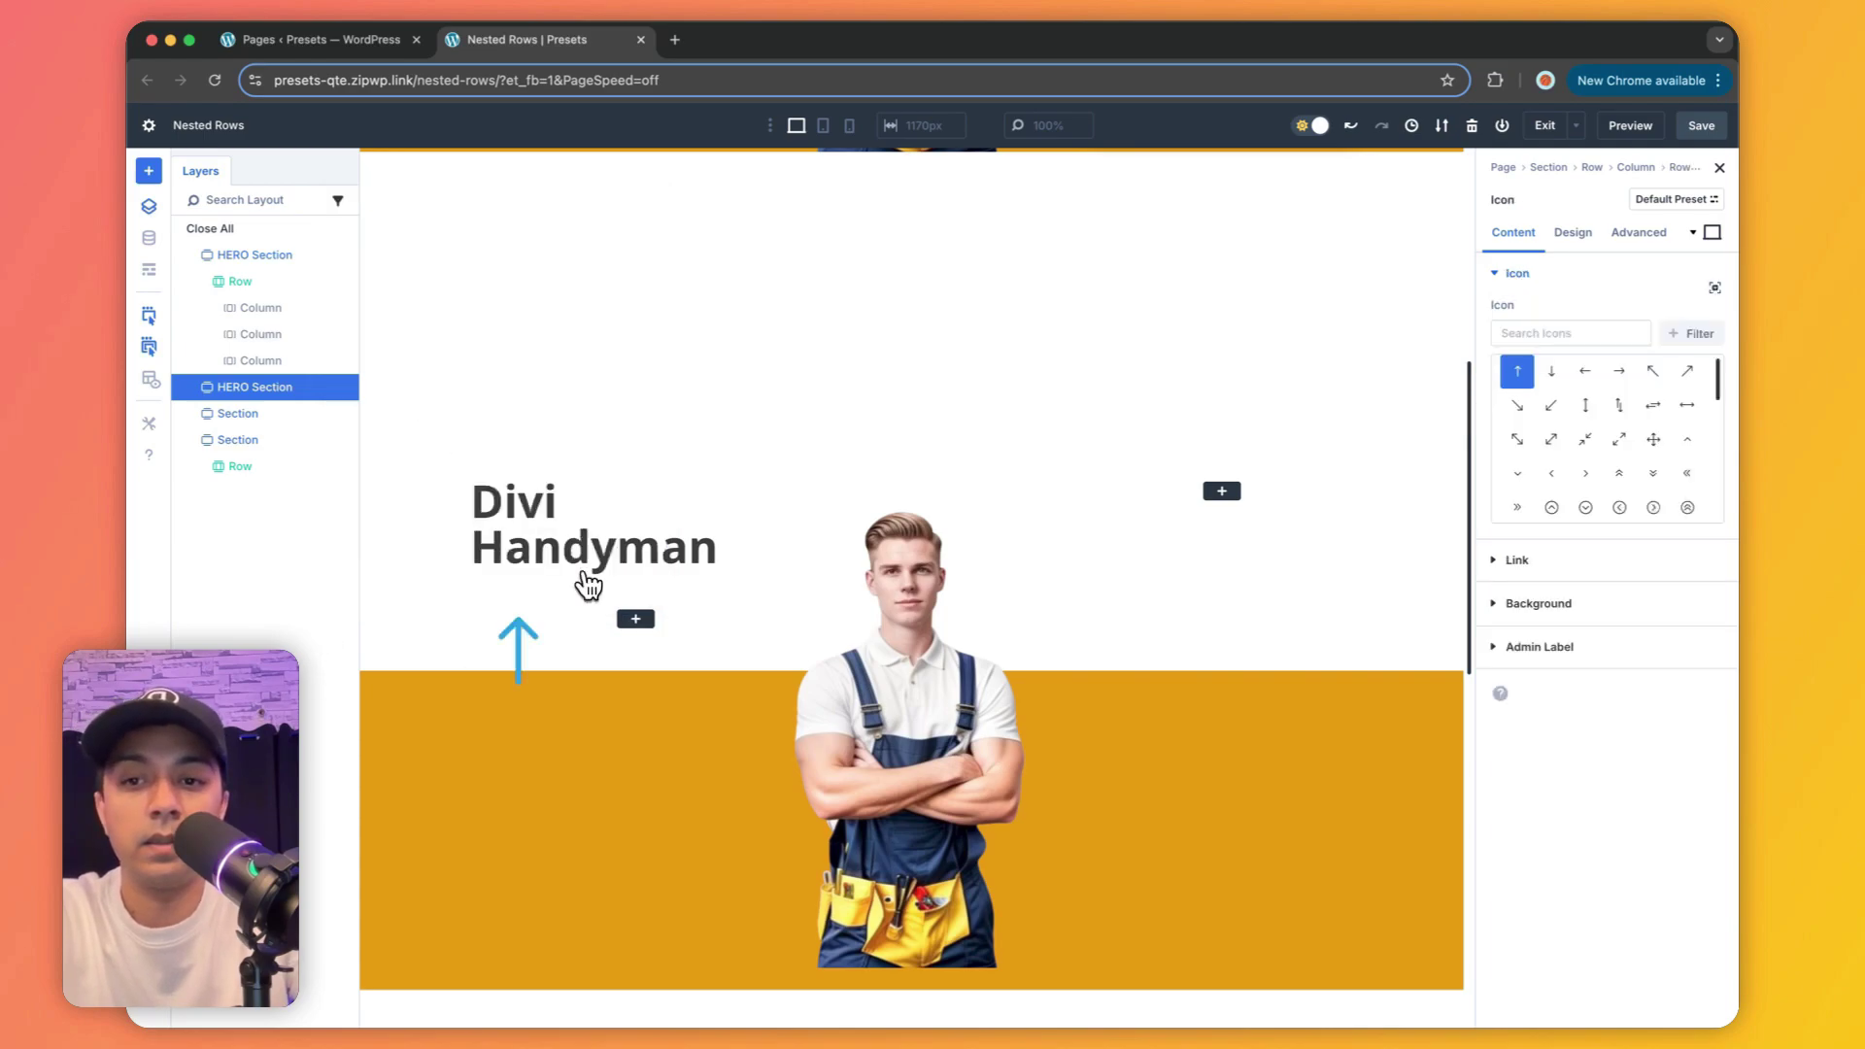
left_click(637, 622)
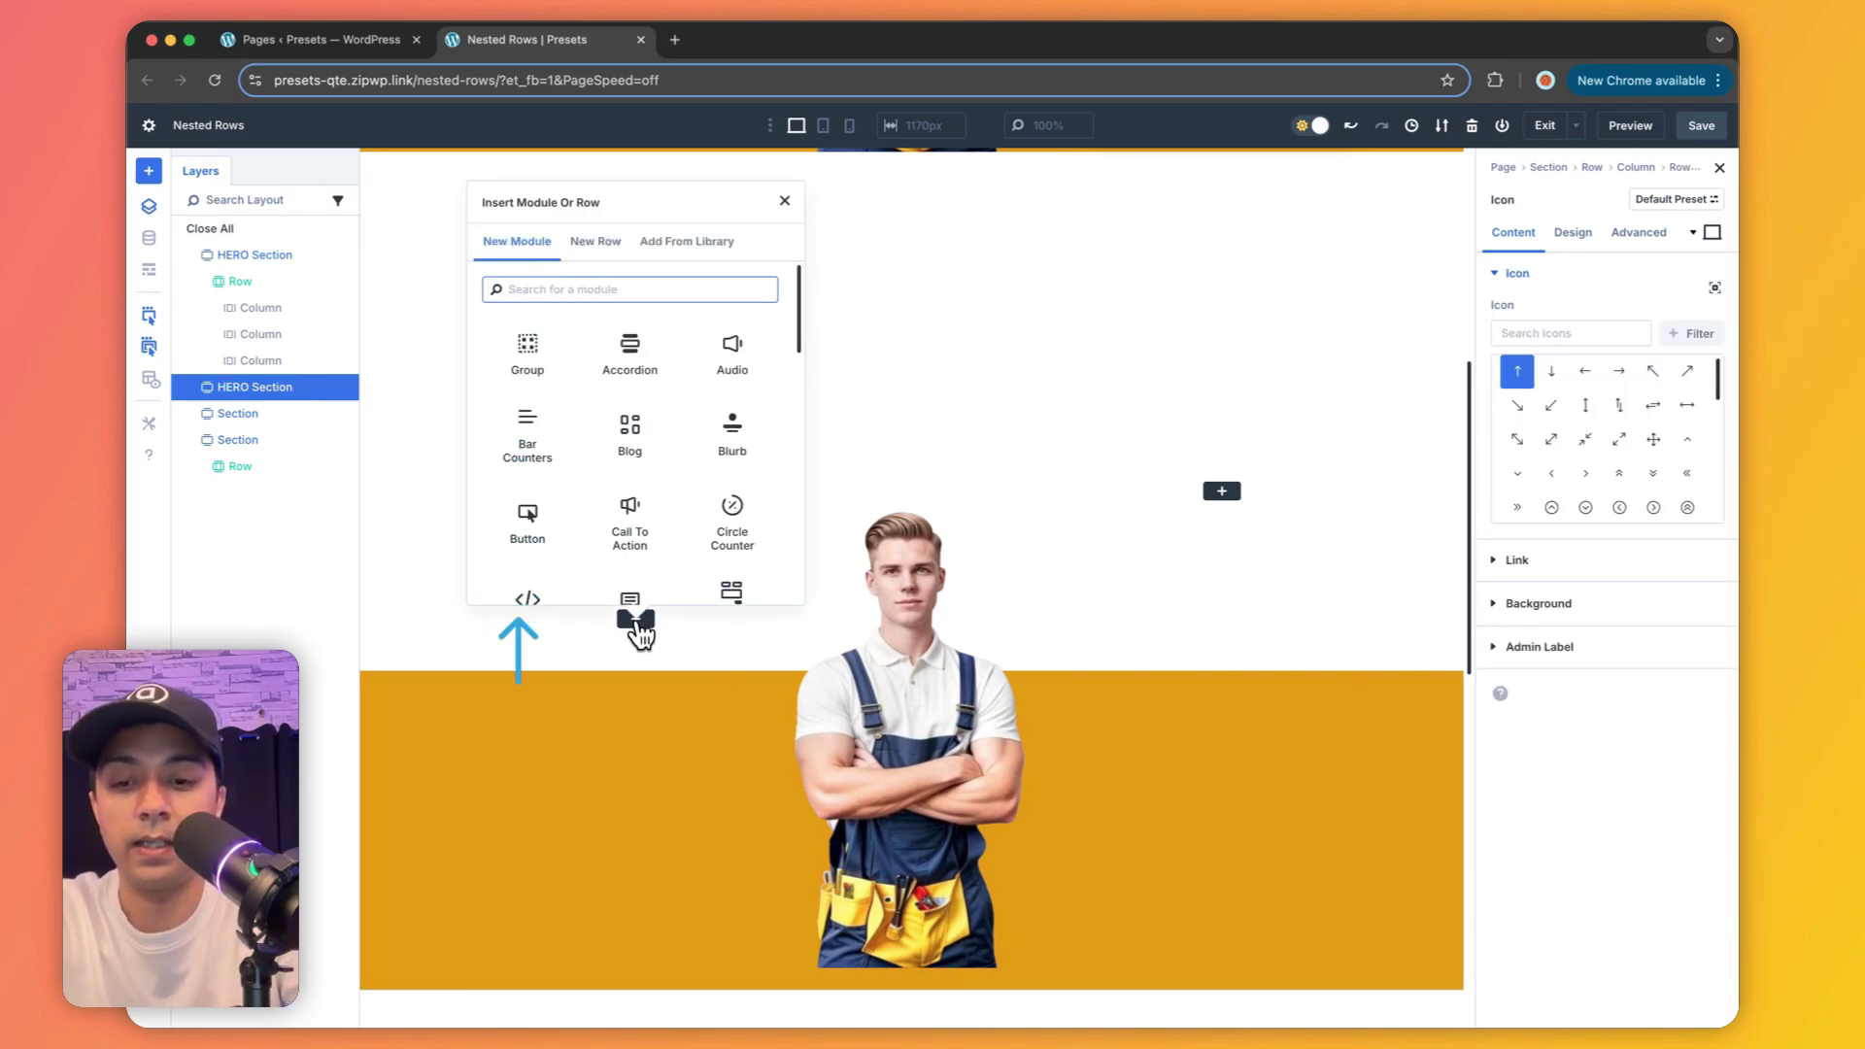
type("headin")
left_click(550, 374)
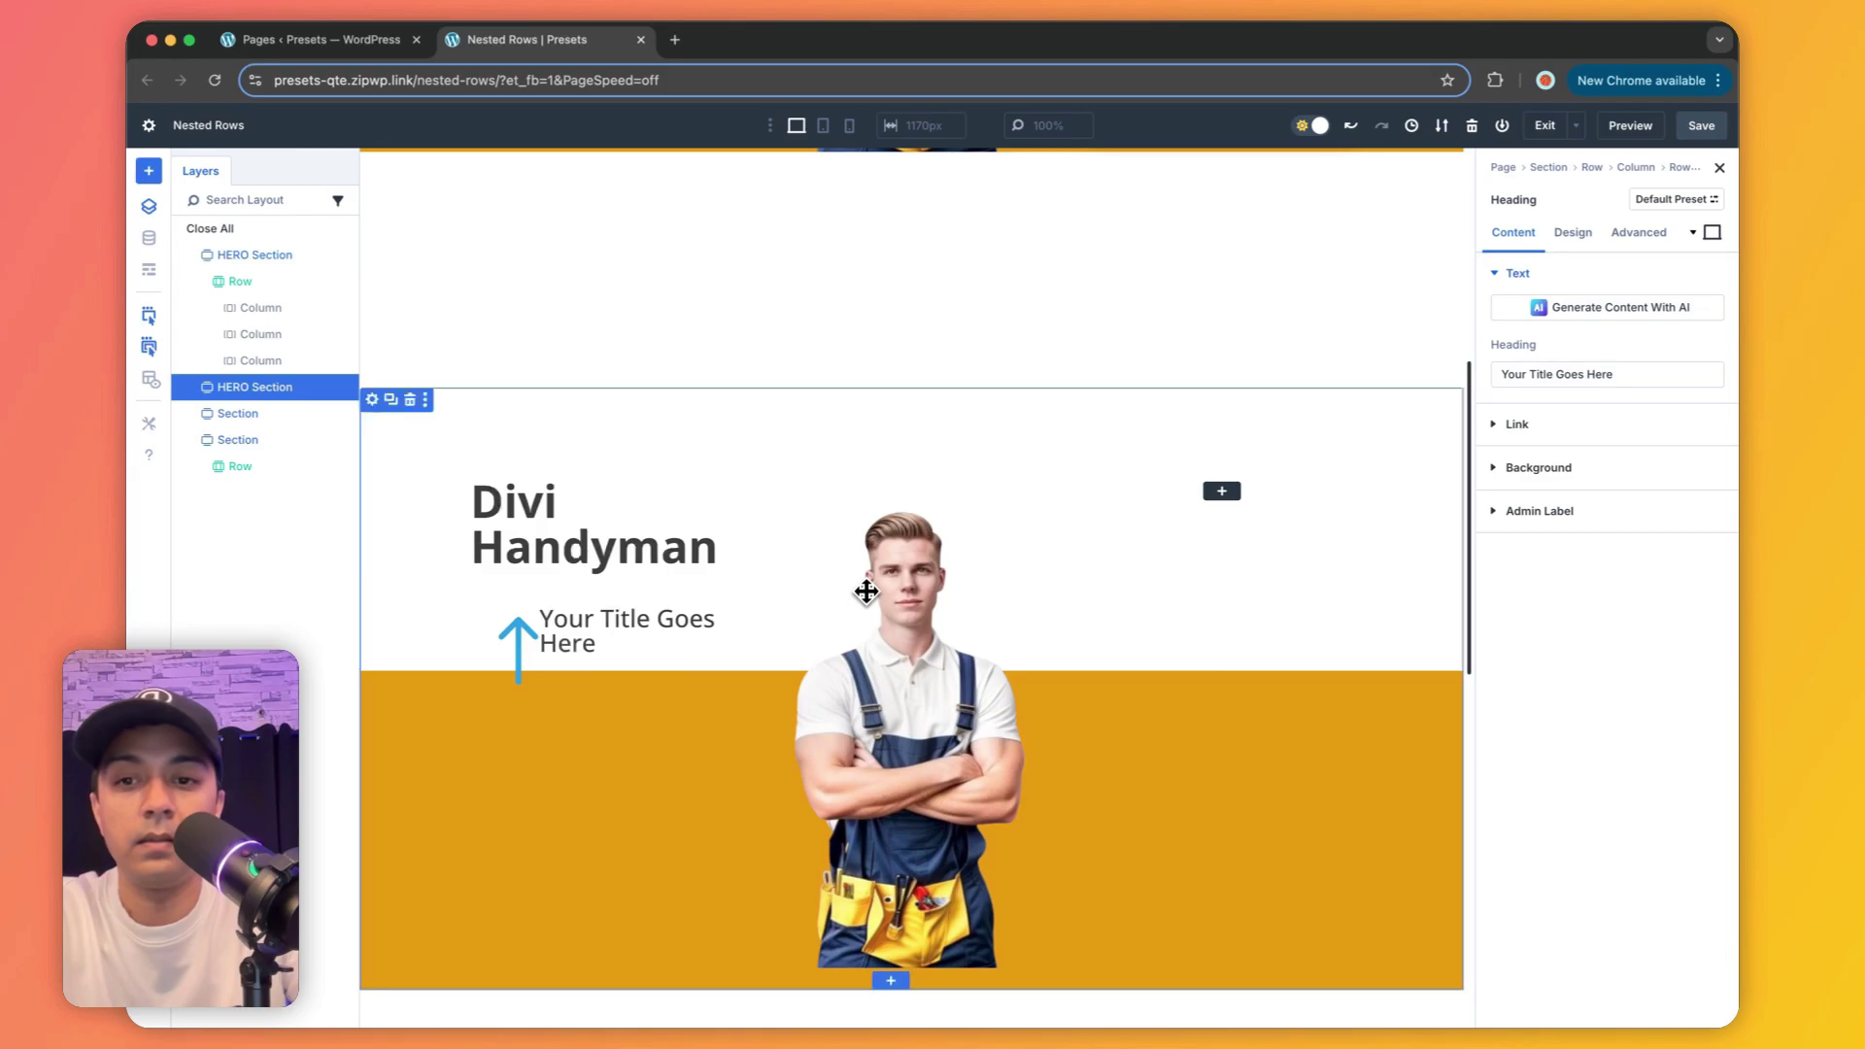
Step: Select the original Watch Video icon and bring up its actions menu to copy it
scroll(548, 503, "up", 10)
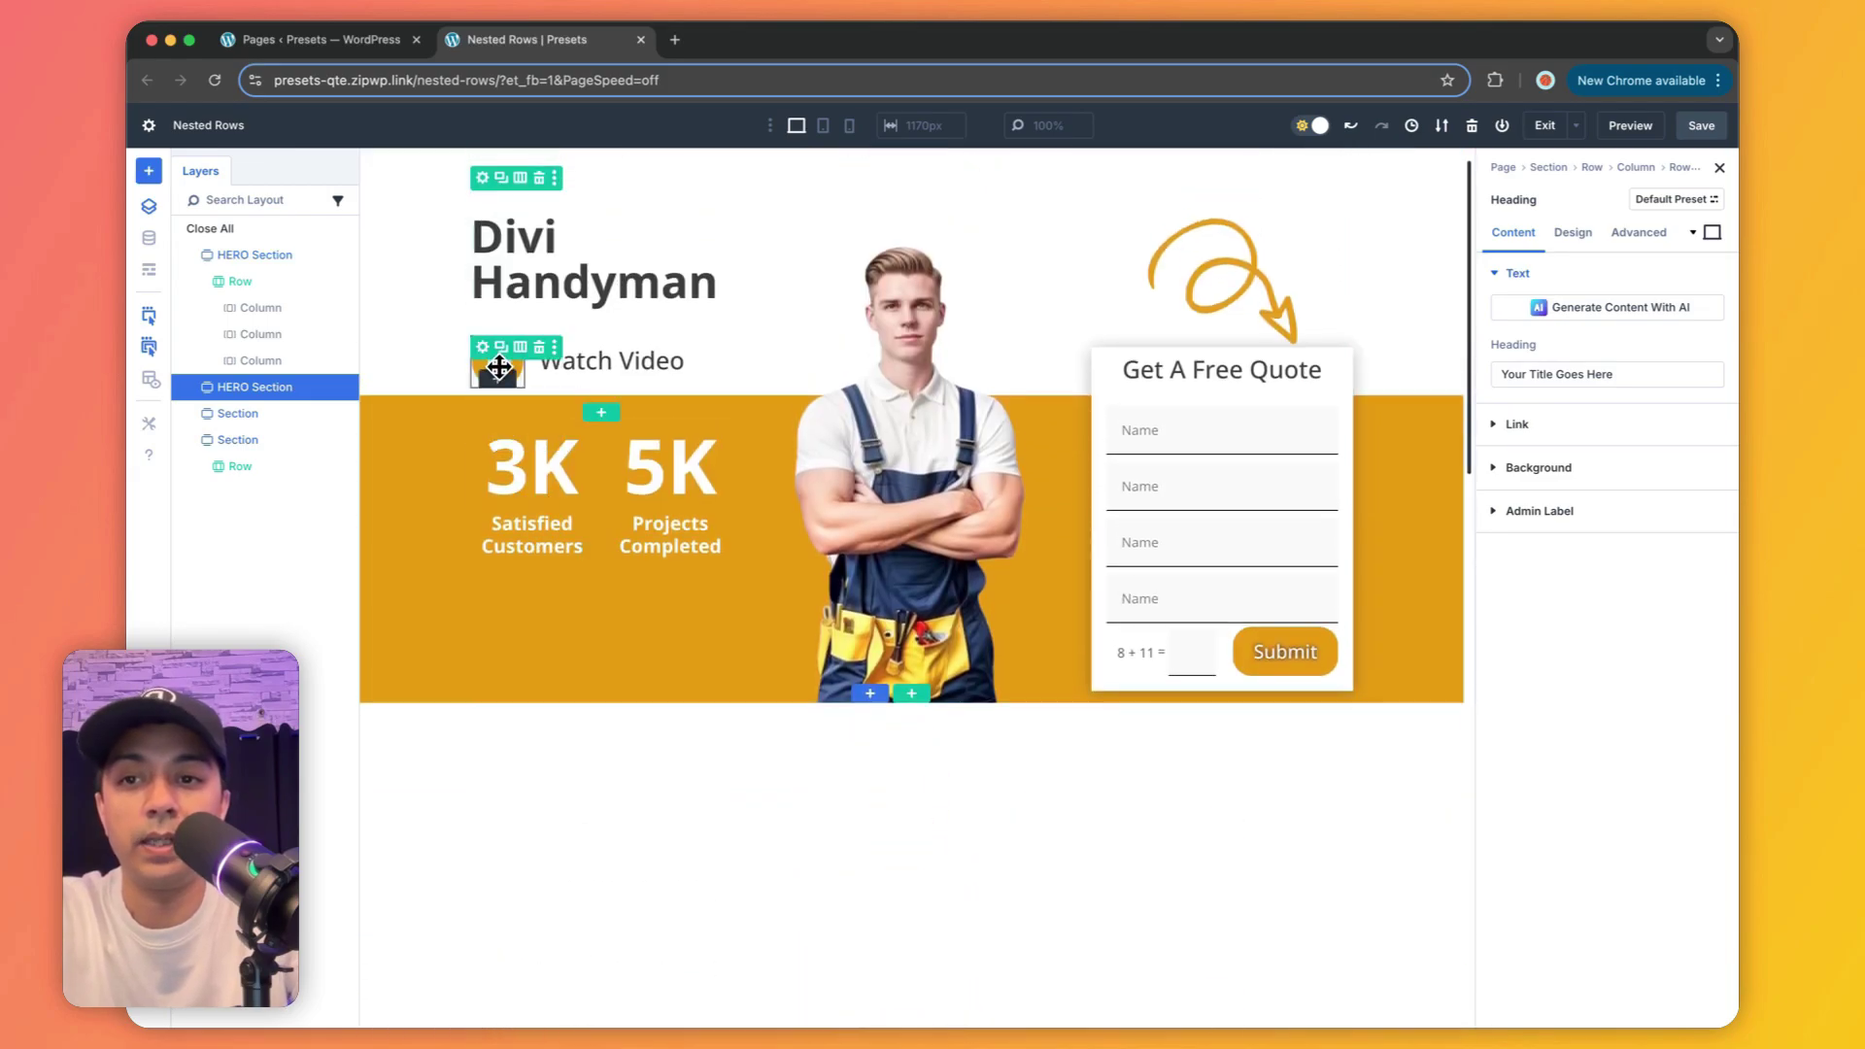
right_click(498, 370)
scroll(506, 393, "up", 1)
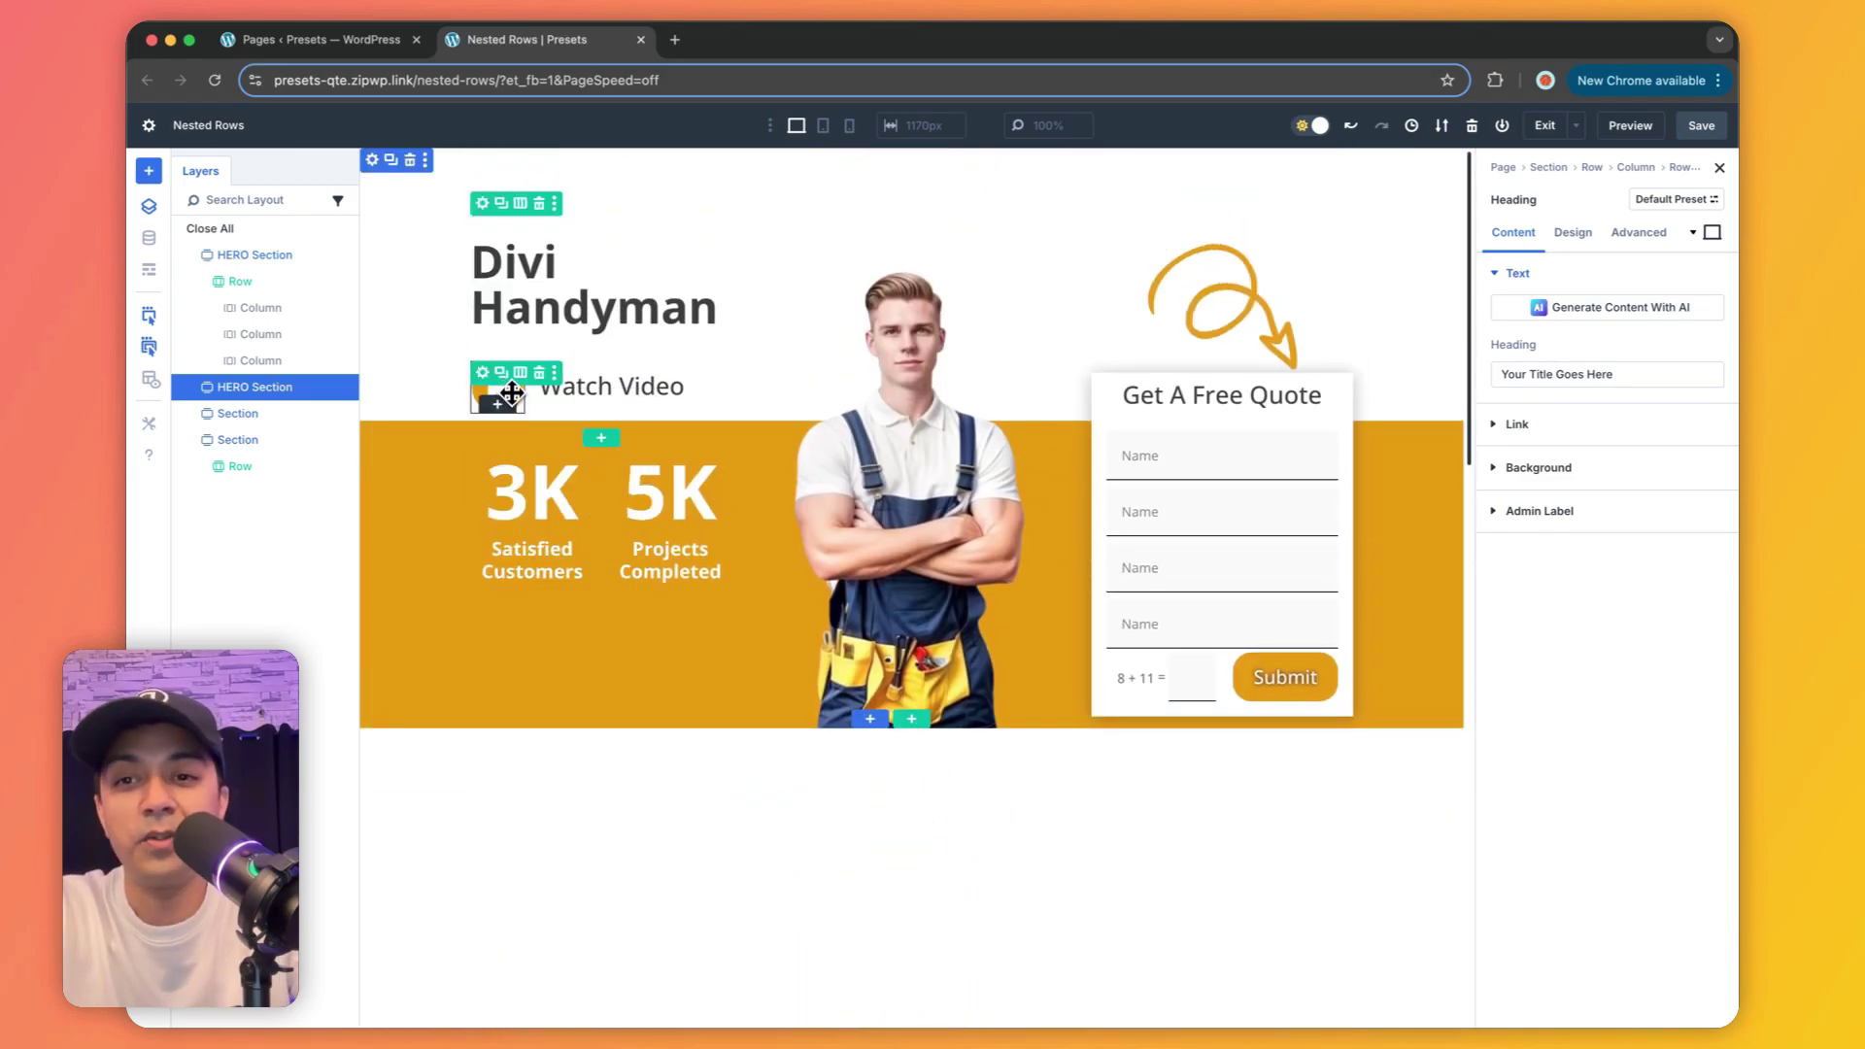
left_click(513, 392)
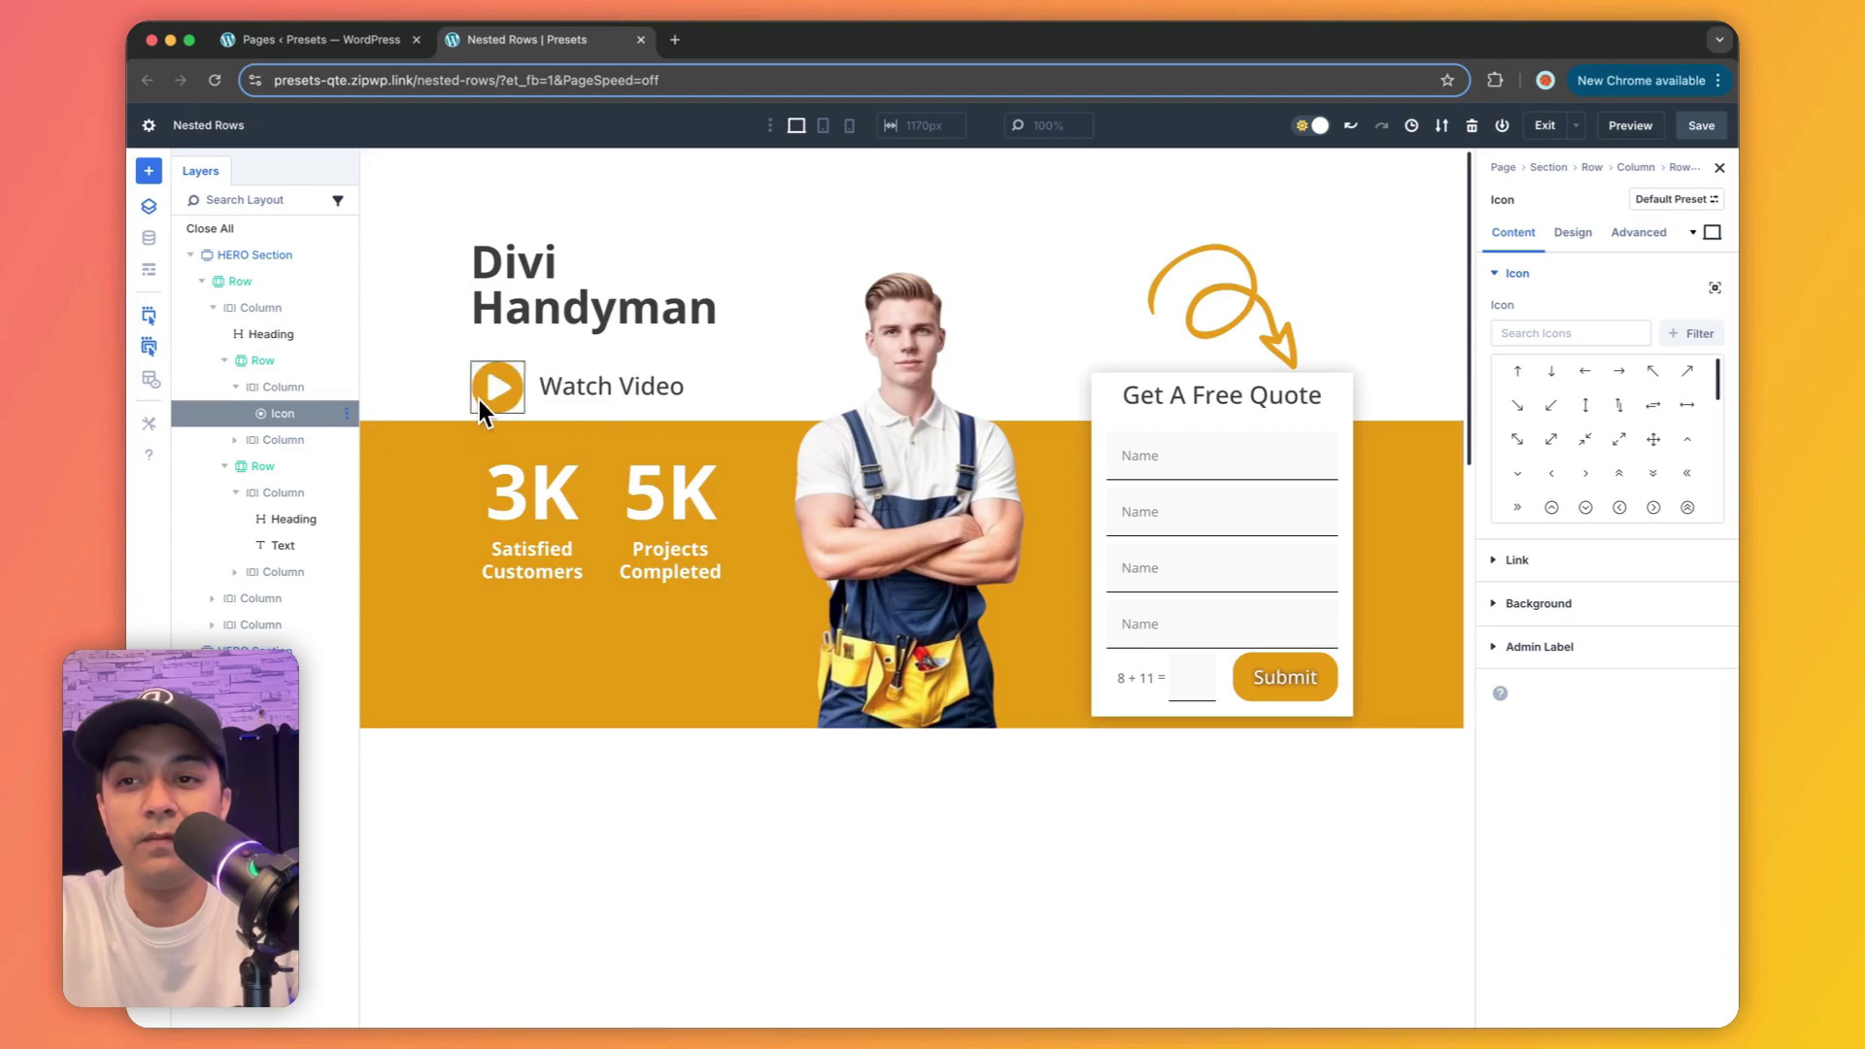
right_click(482, 393)
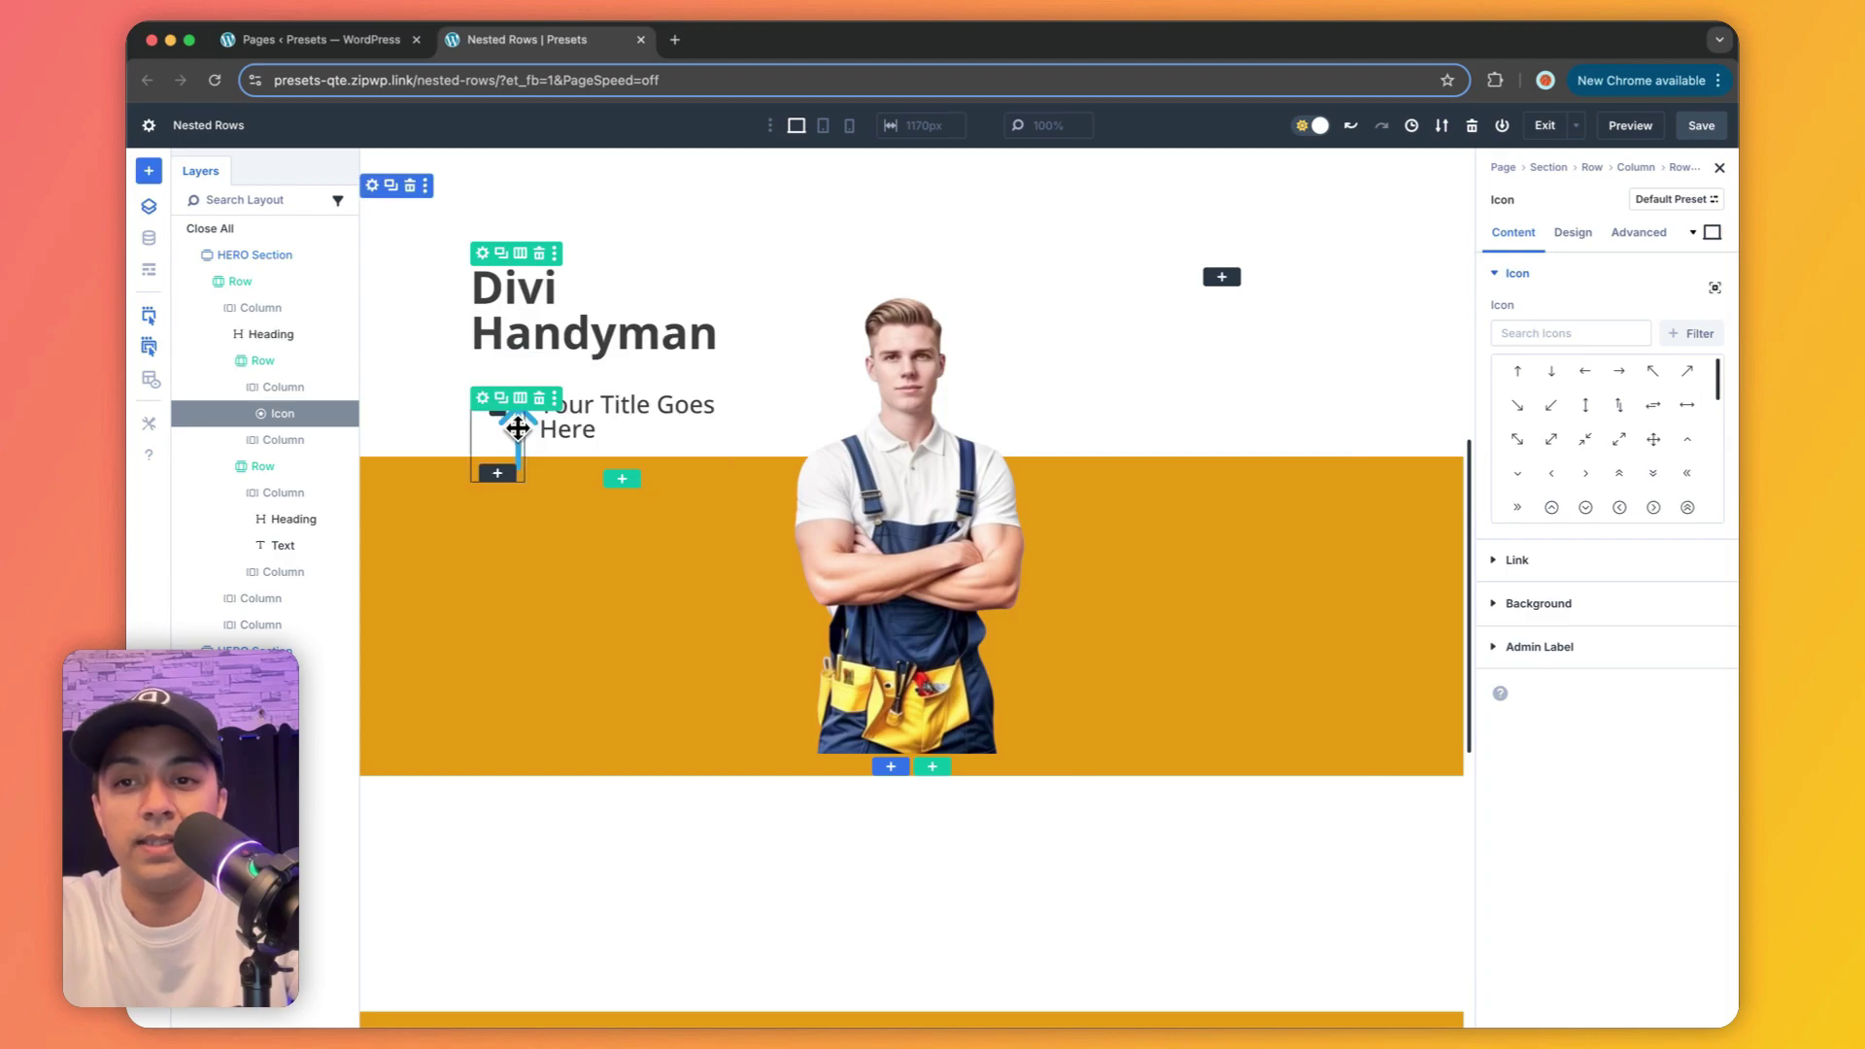
Step: Paste all the Watch Video icon's attributes onto the new icon and set it to the play-circle icon
right_click(518, 428)
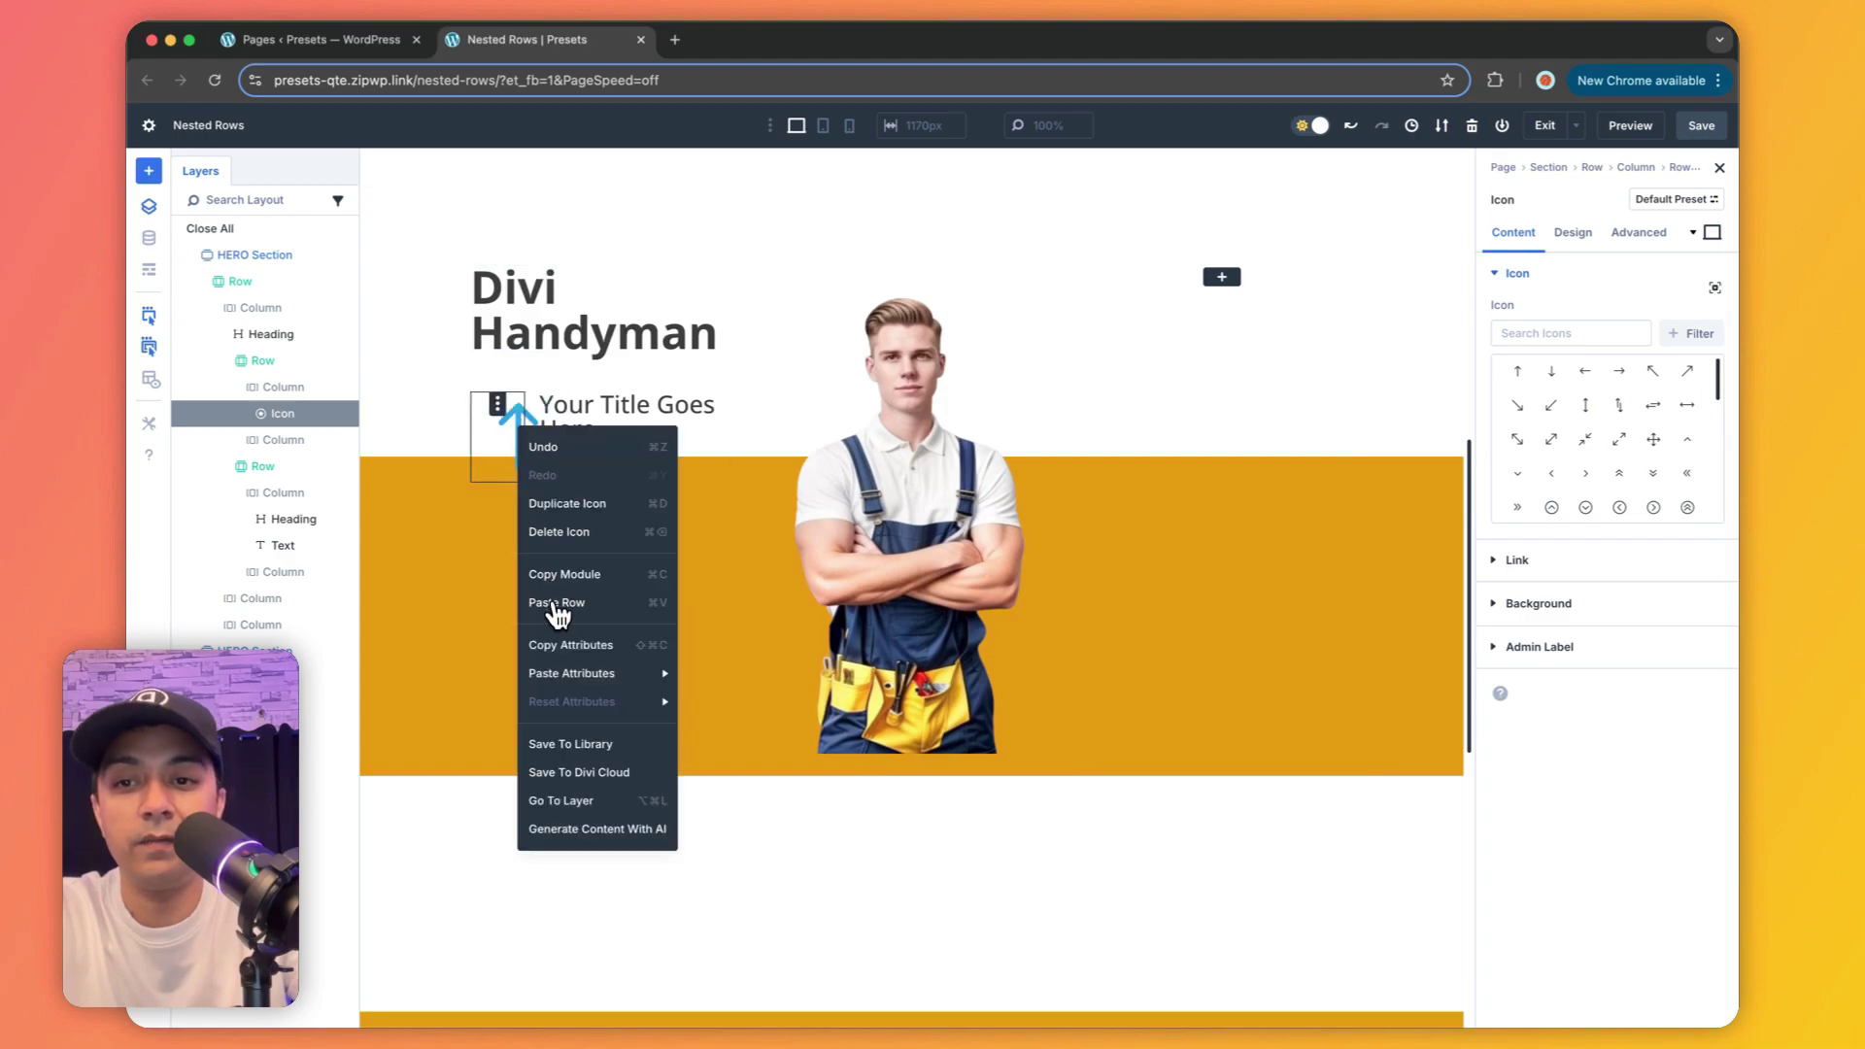
mouse_move(583, 673)
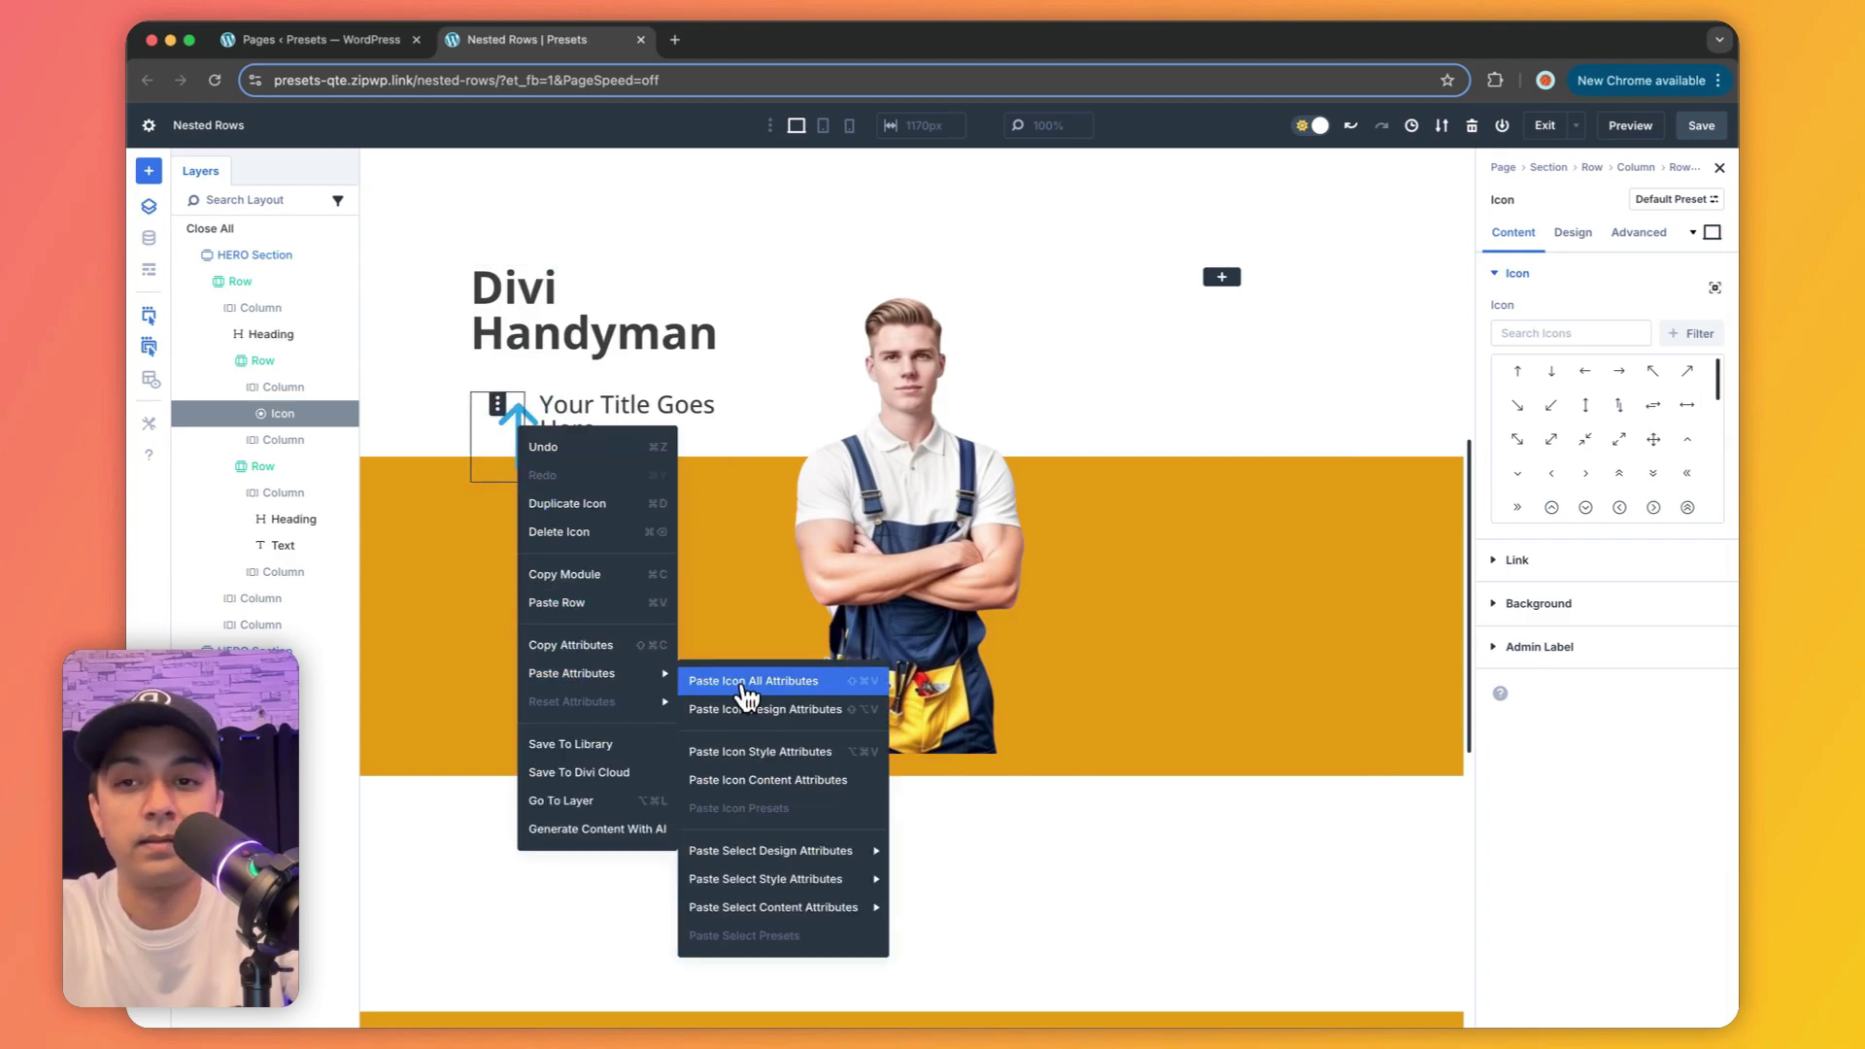
left_click(746, 686)
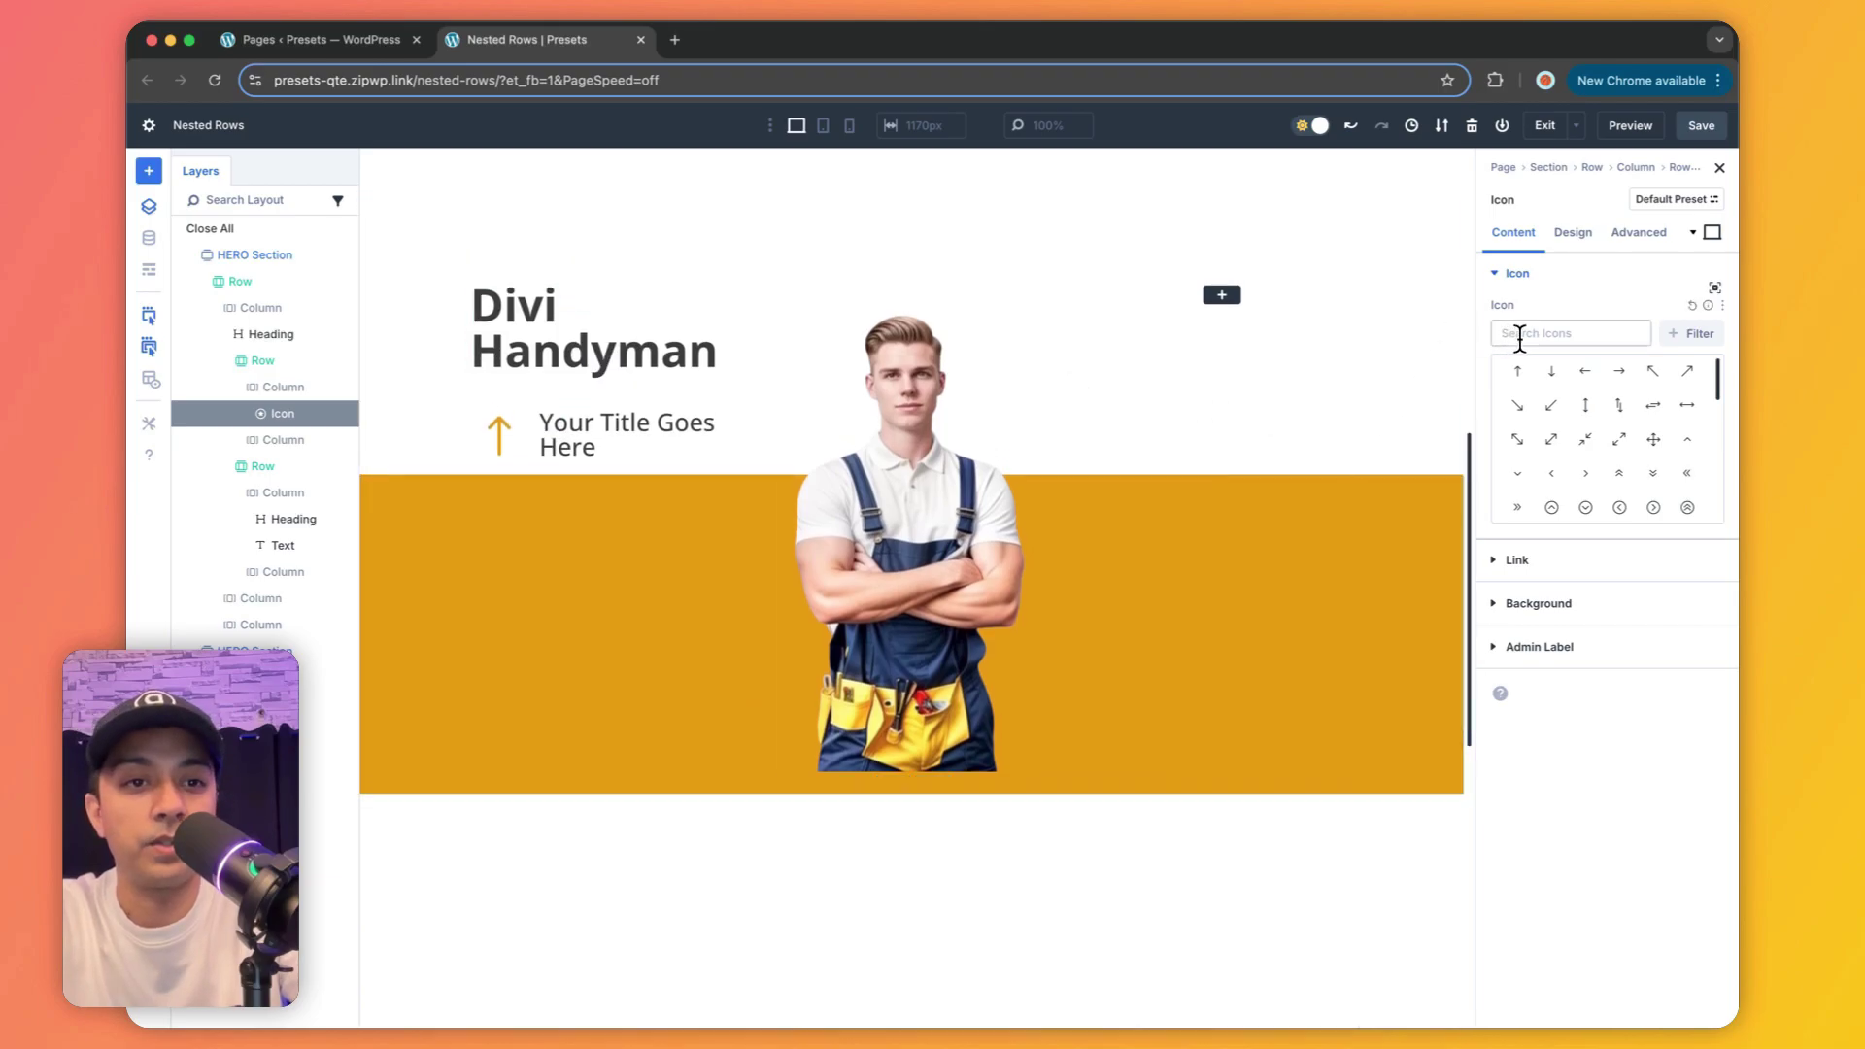
type("play")
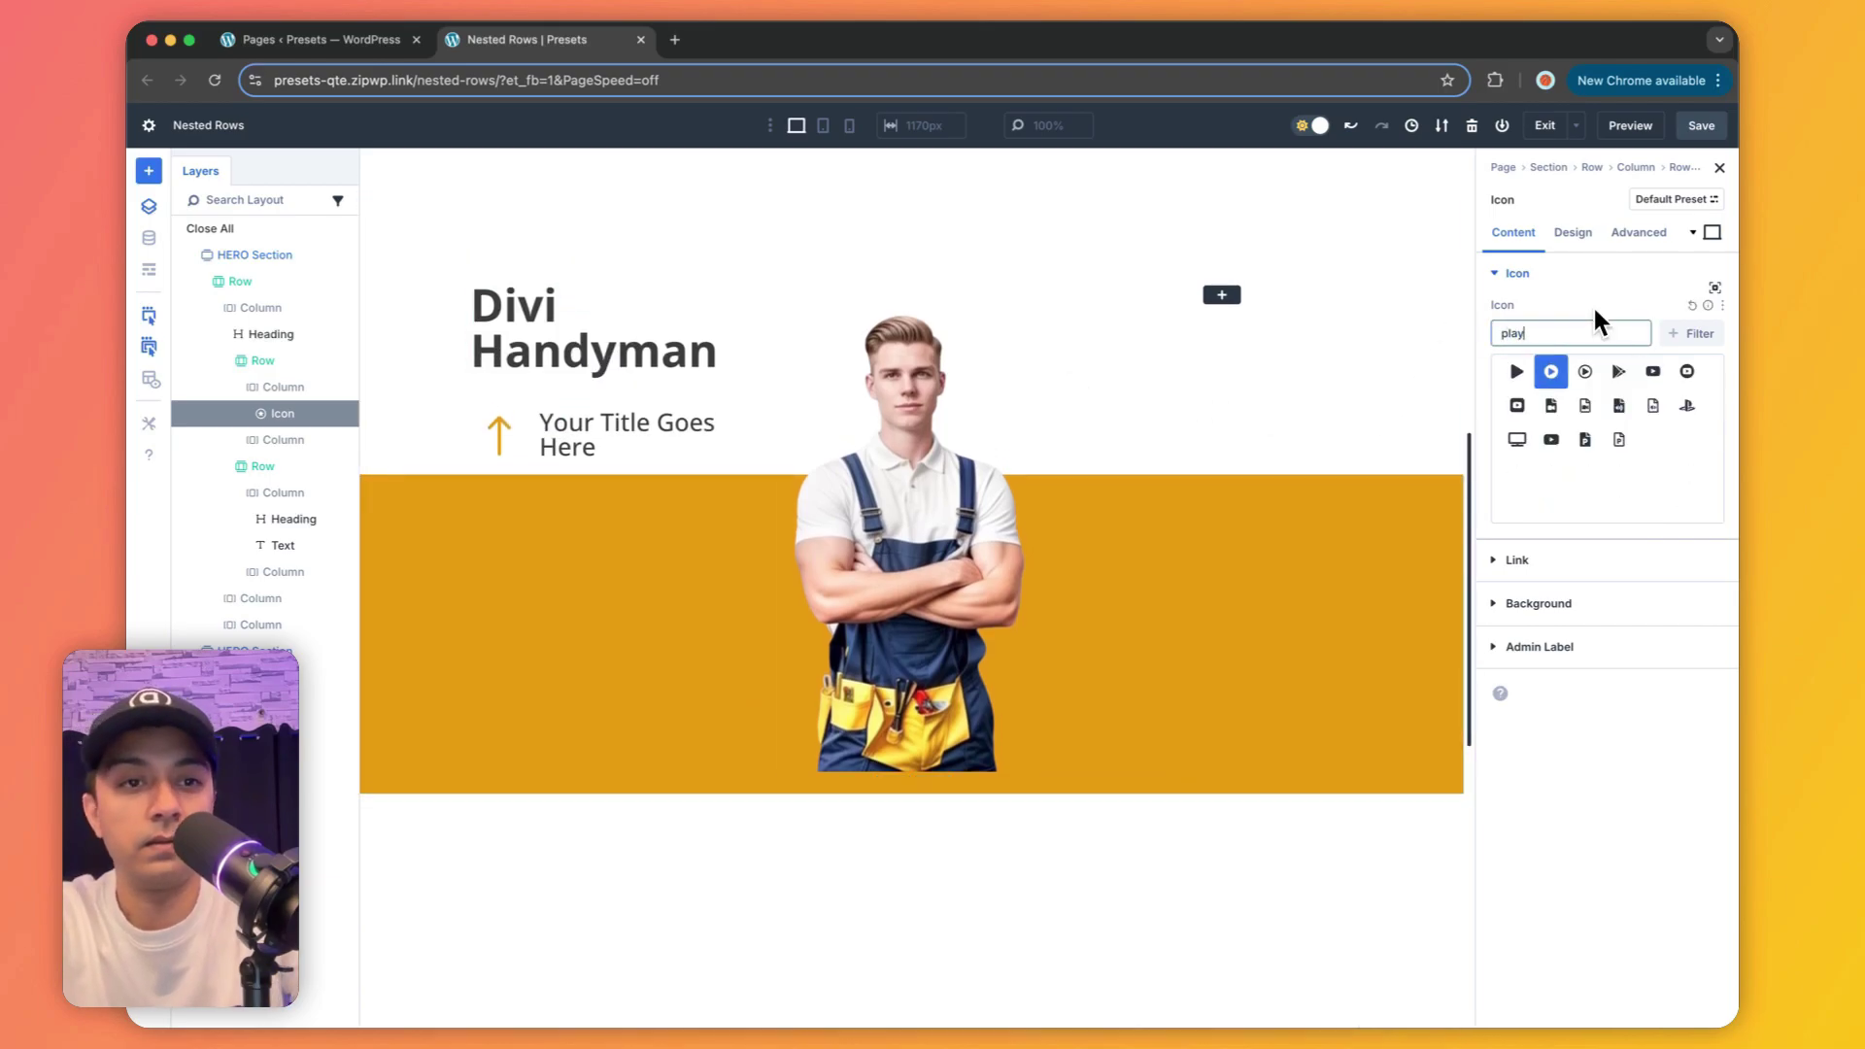
left_click(1548, 383)
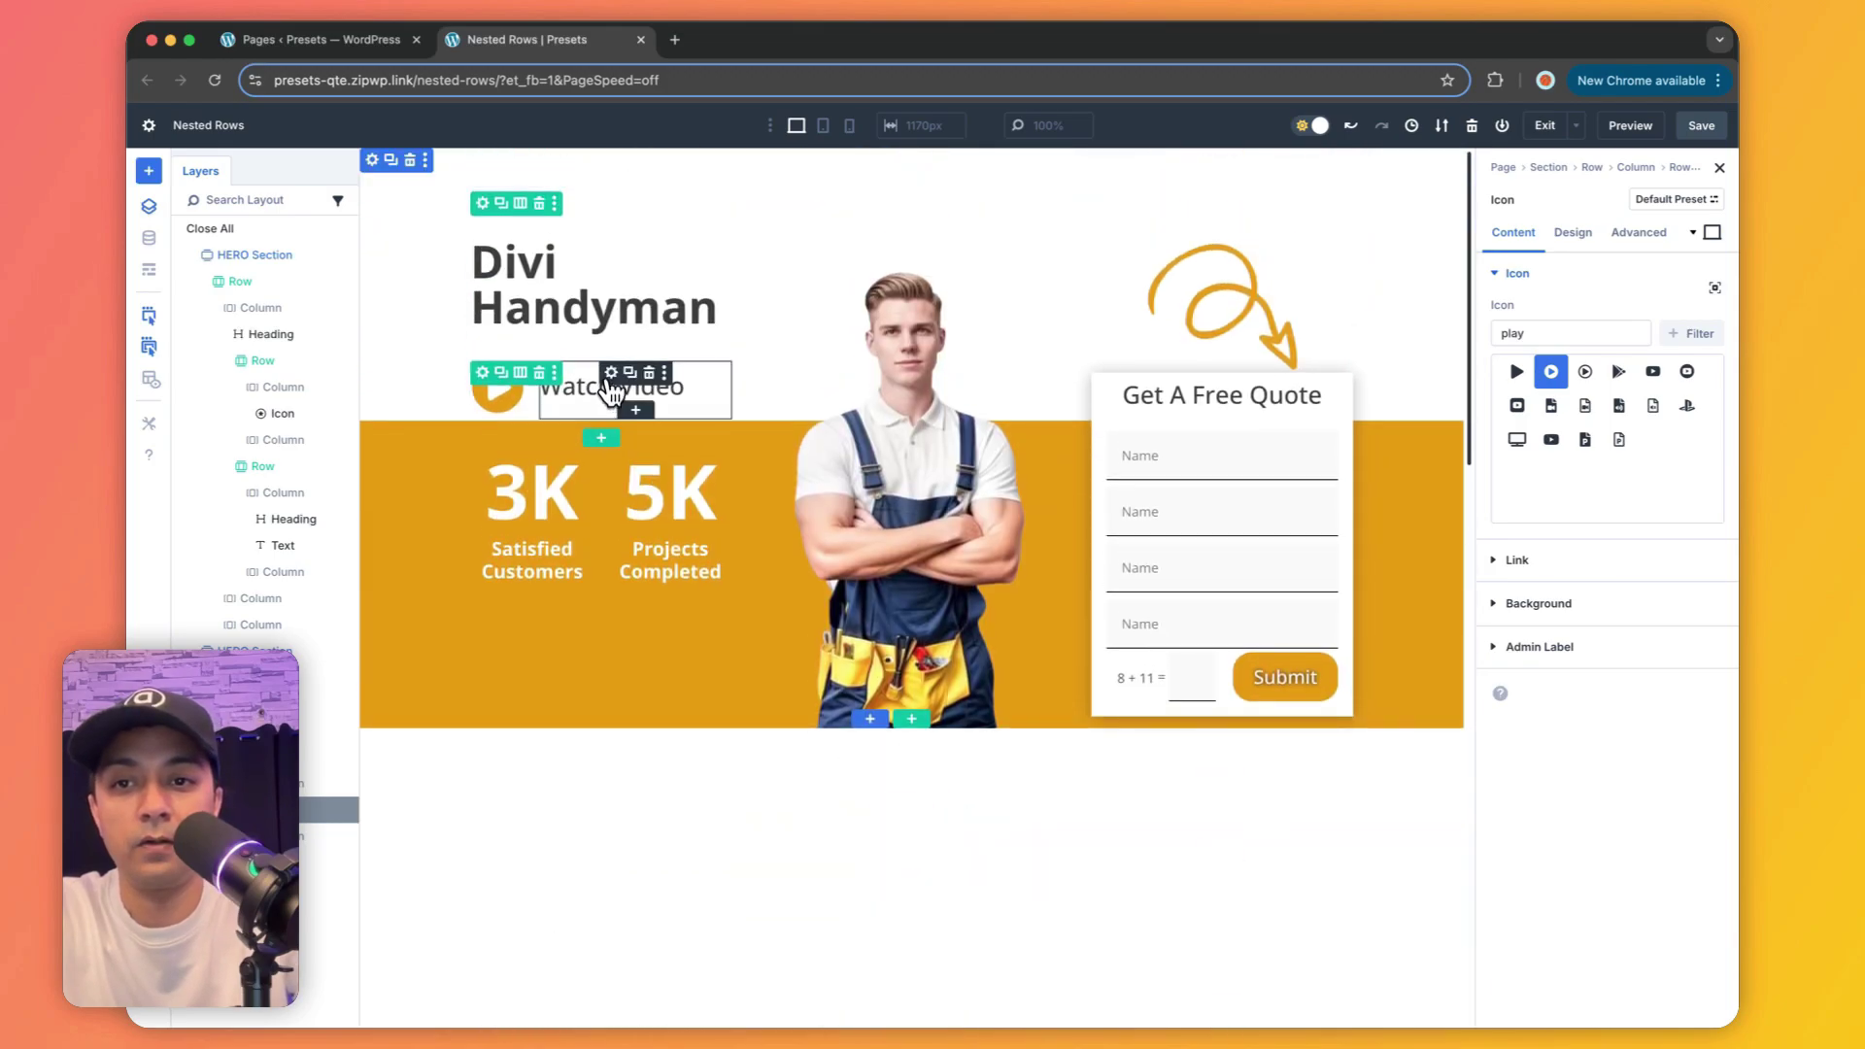
Step: Copy the original Watch Video heading's attributes and paste them onto the new heading beside the play icon
right_click(612, 384)
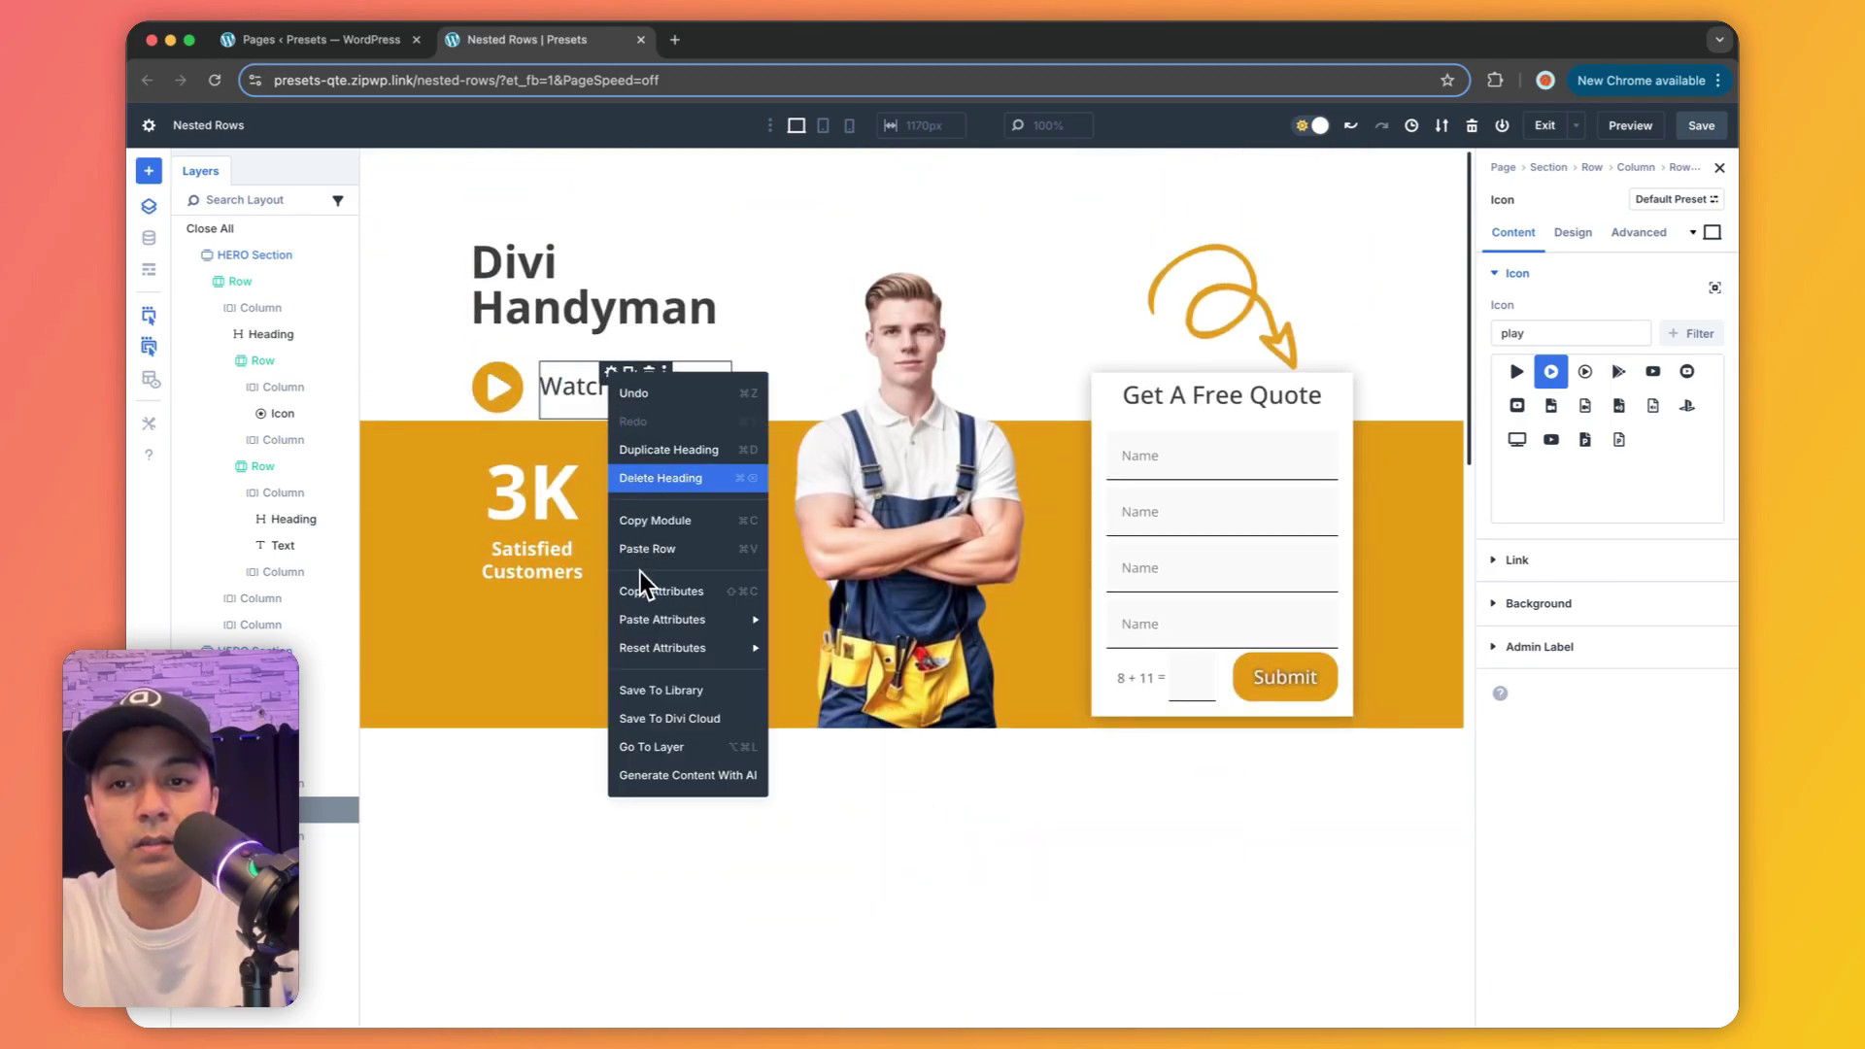
left_click(639, 569)
right_click(613, 566)
left_click(666, 814)
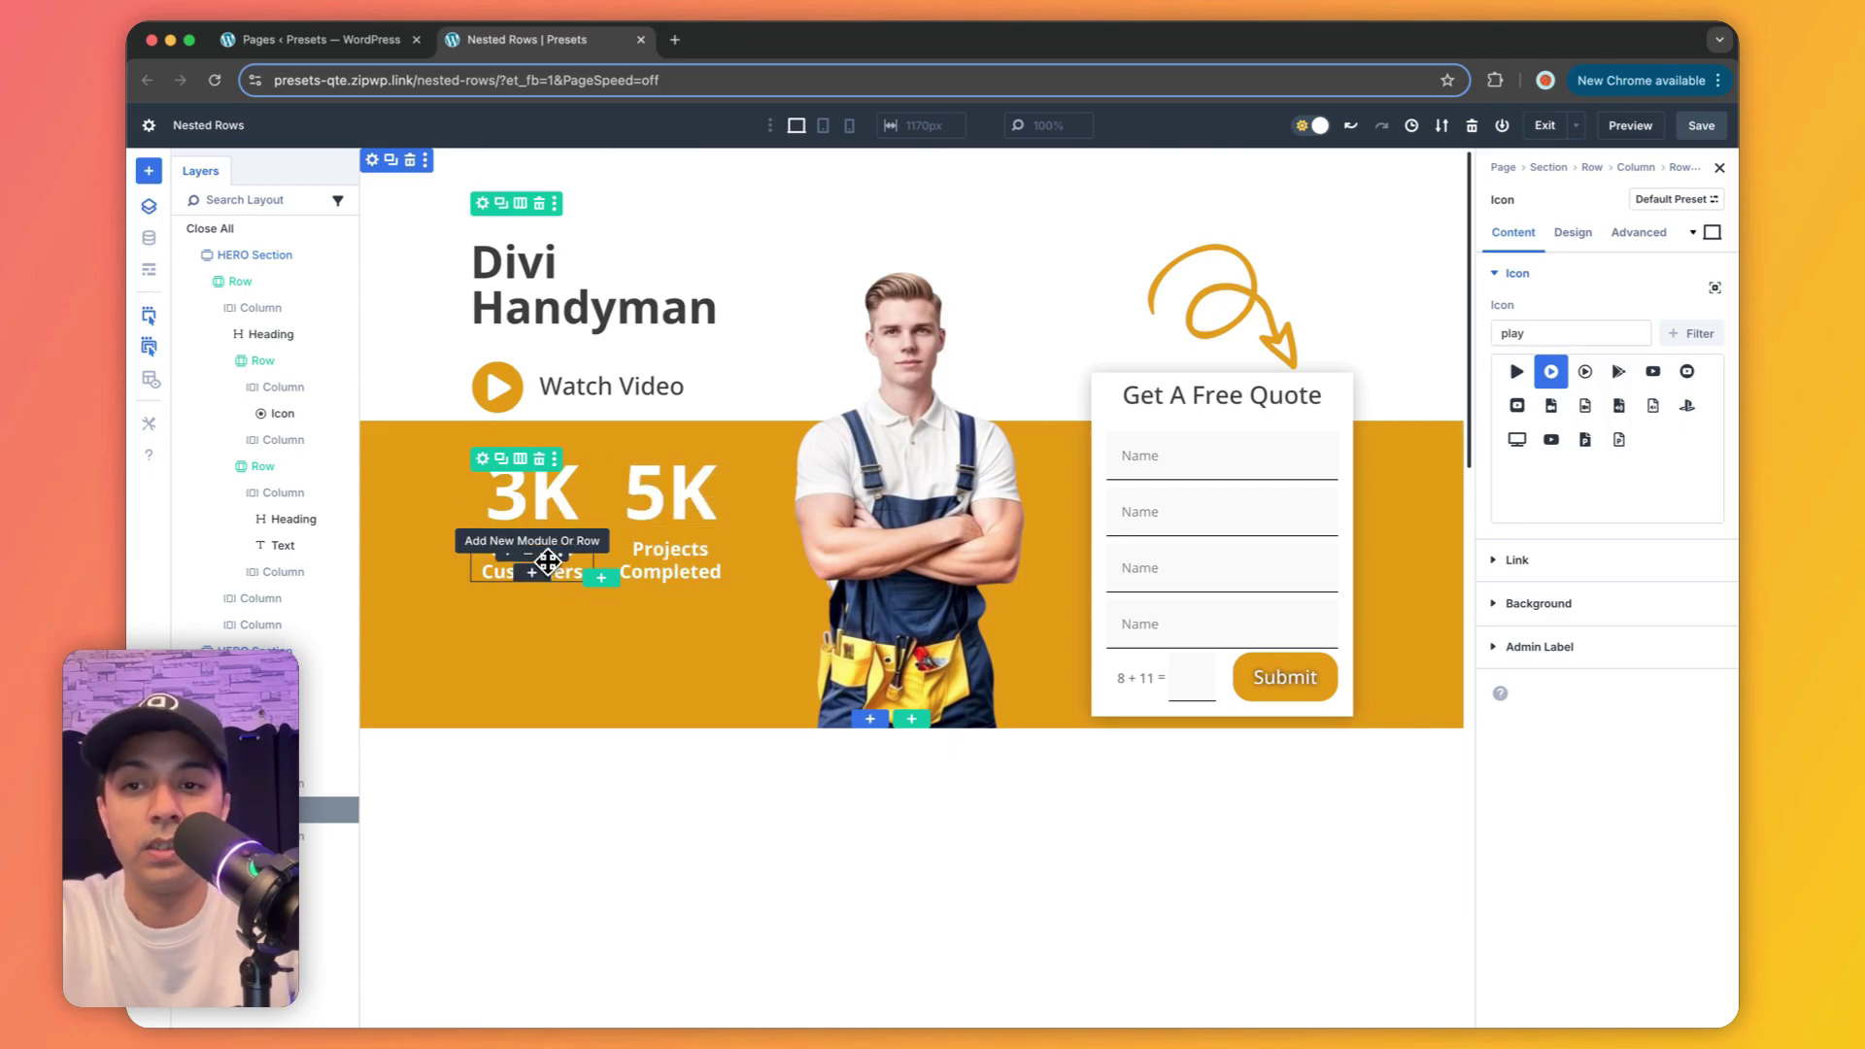
scroll(637, 614, "down", 5)
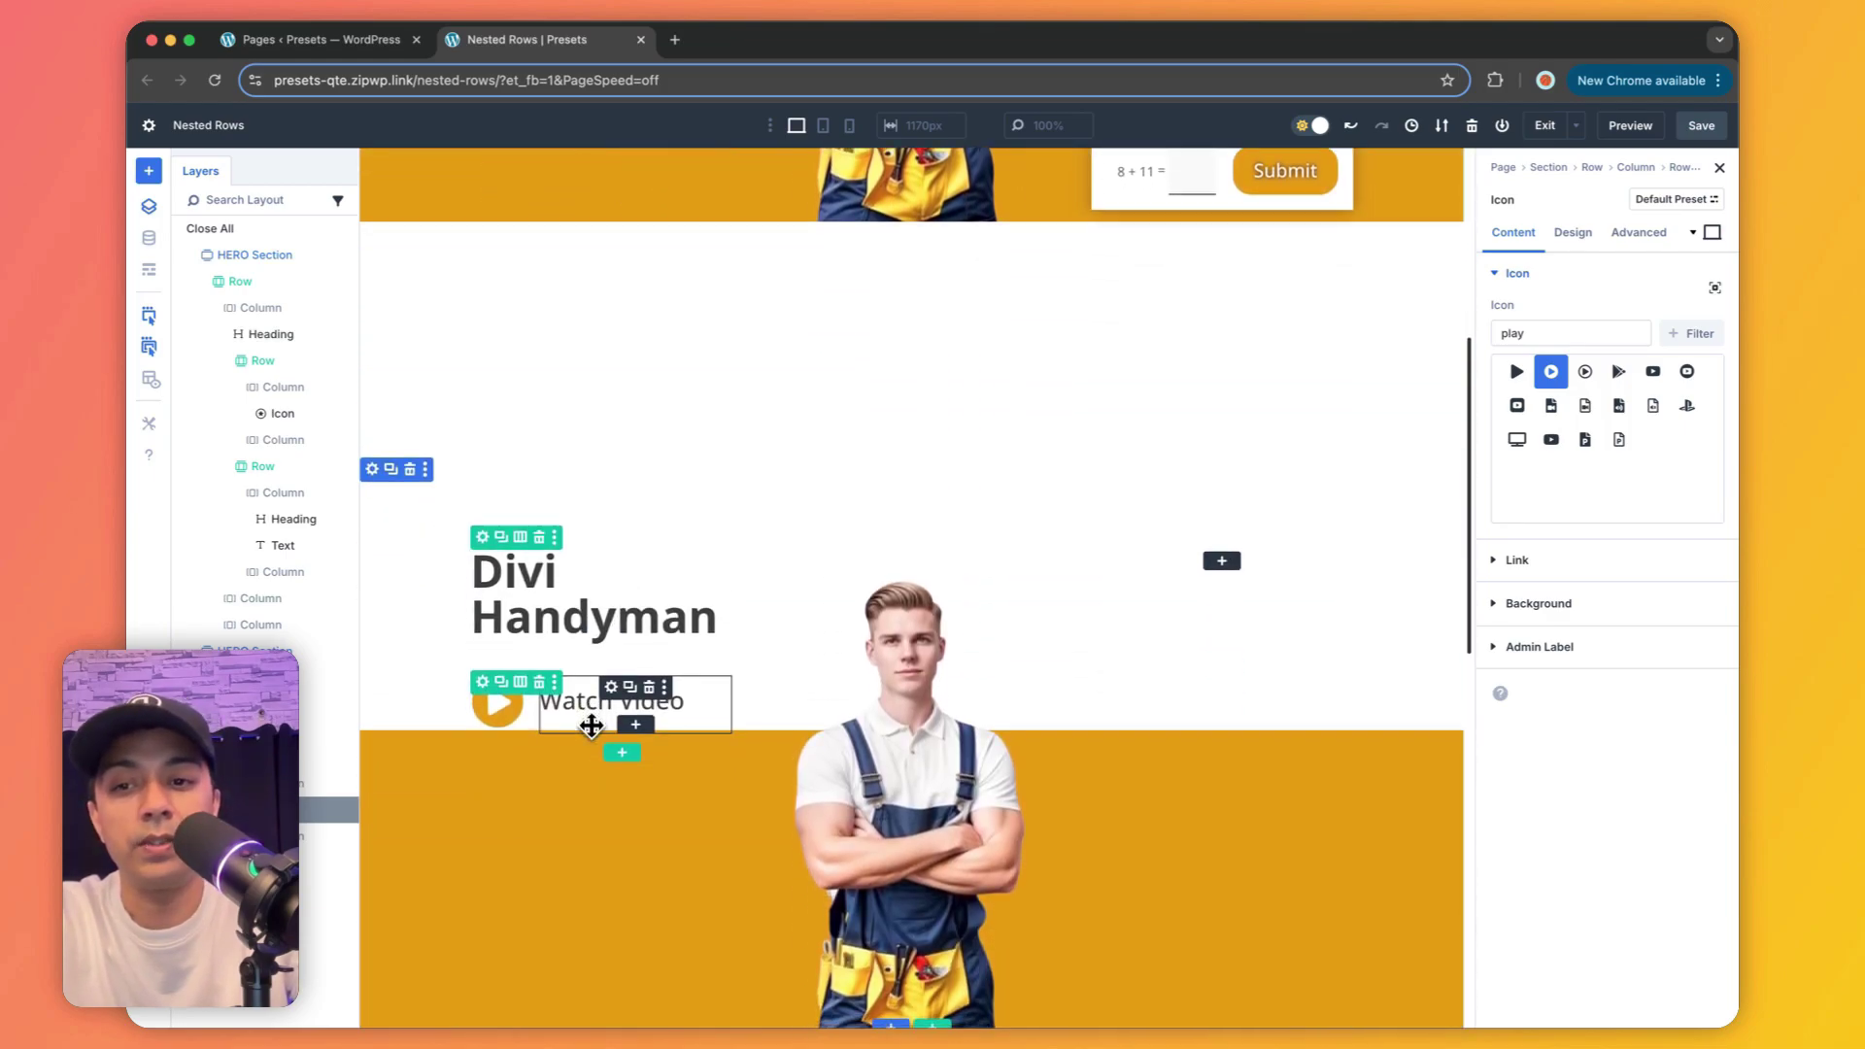
scroll(505, 638, "down", 1)
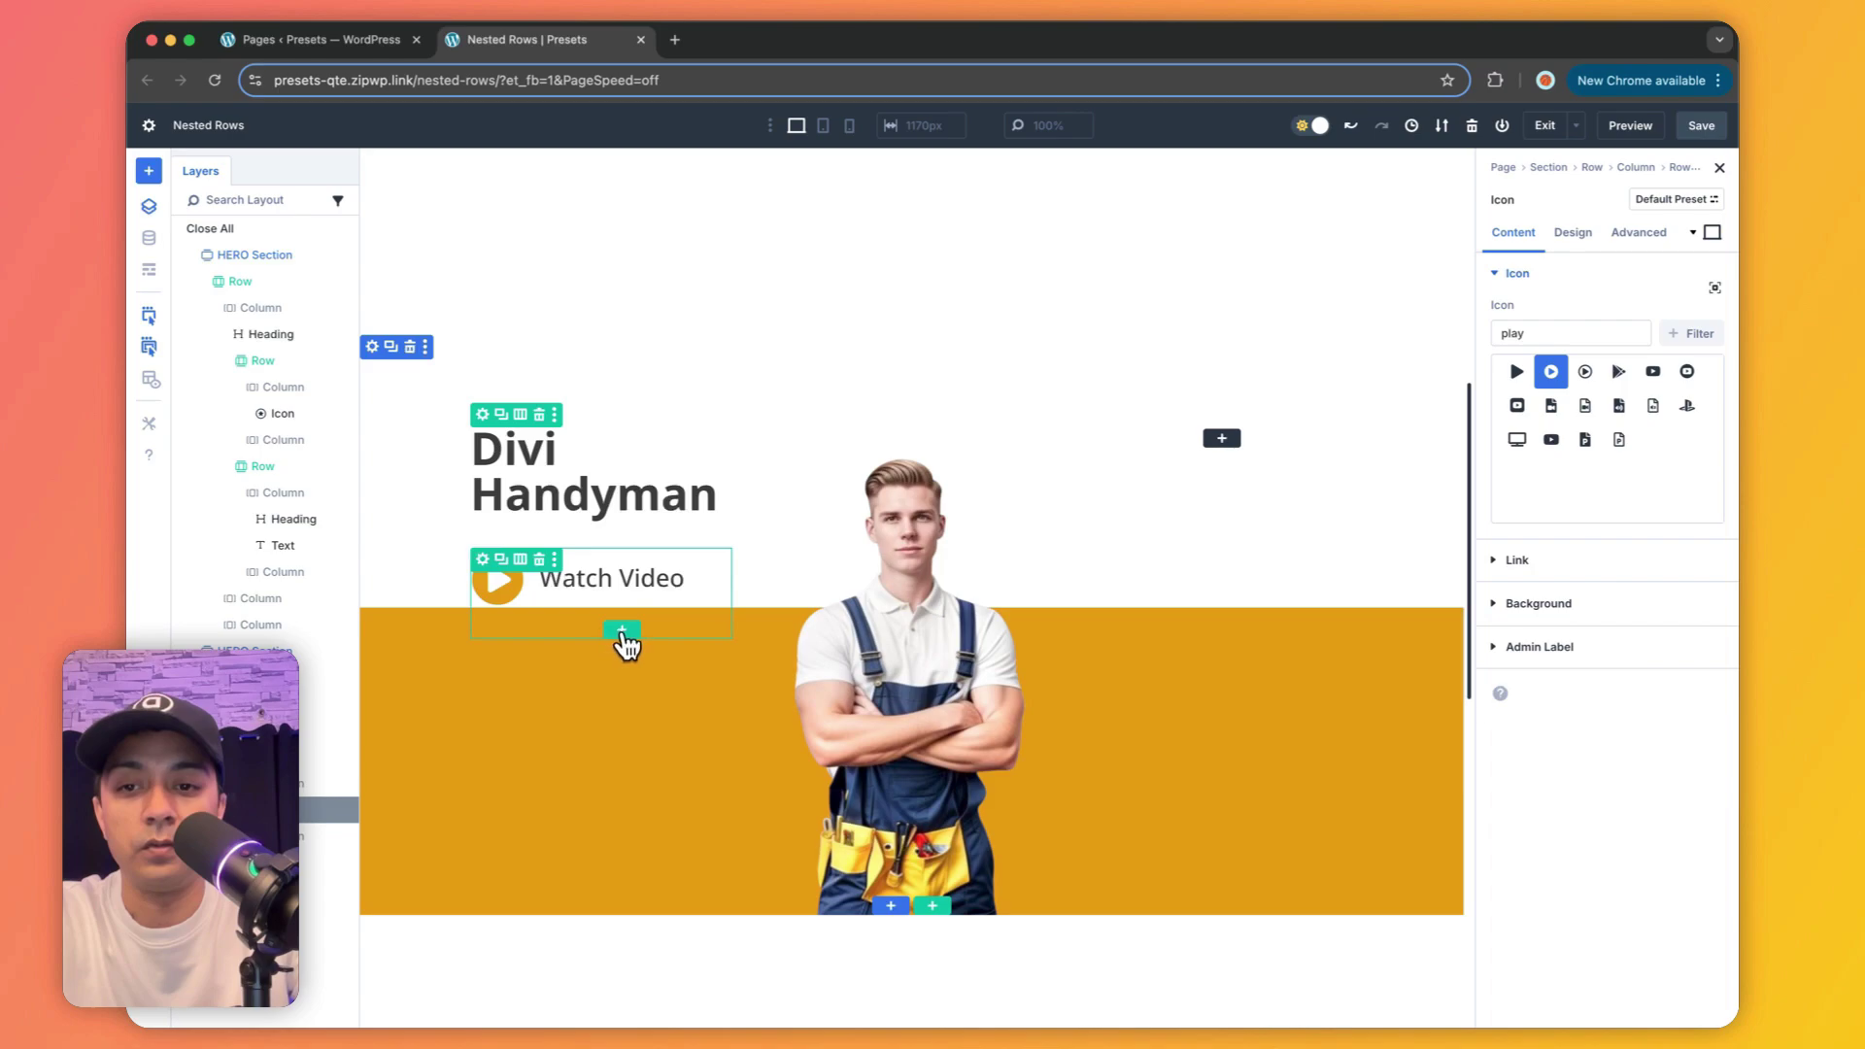
Step: Add a two-column row below the Watch Video row holding a Heading and a Text module
left_click(623, 631)
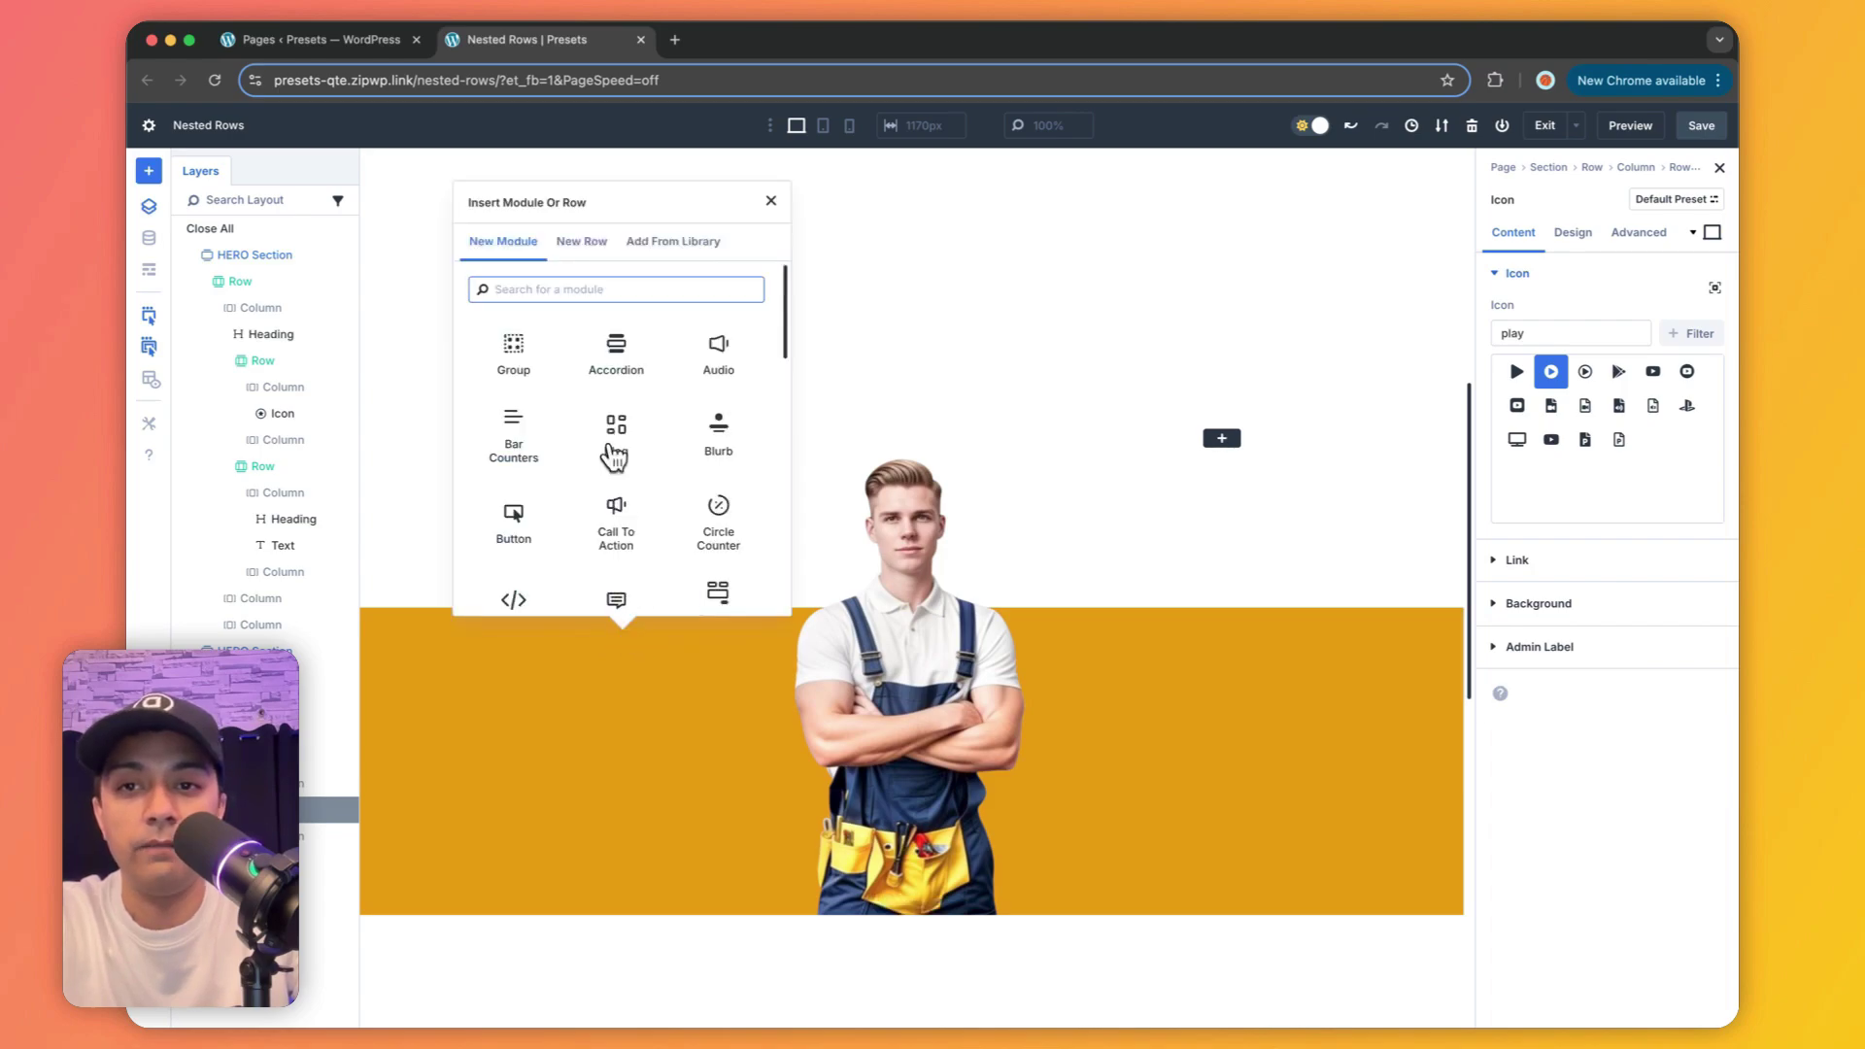
left_click(584, 245)
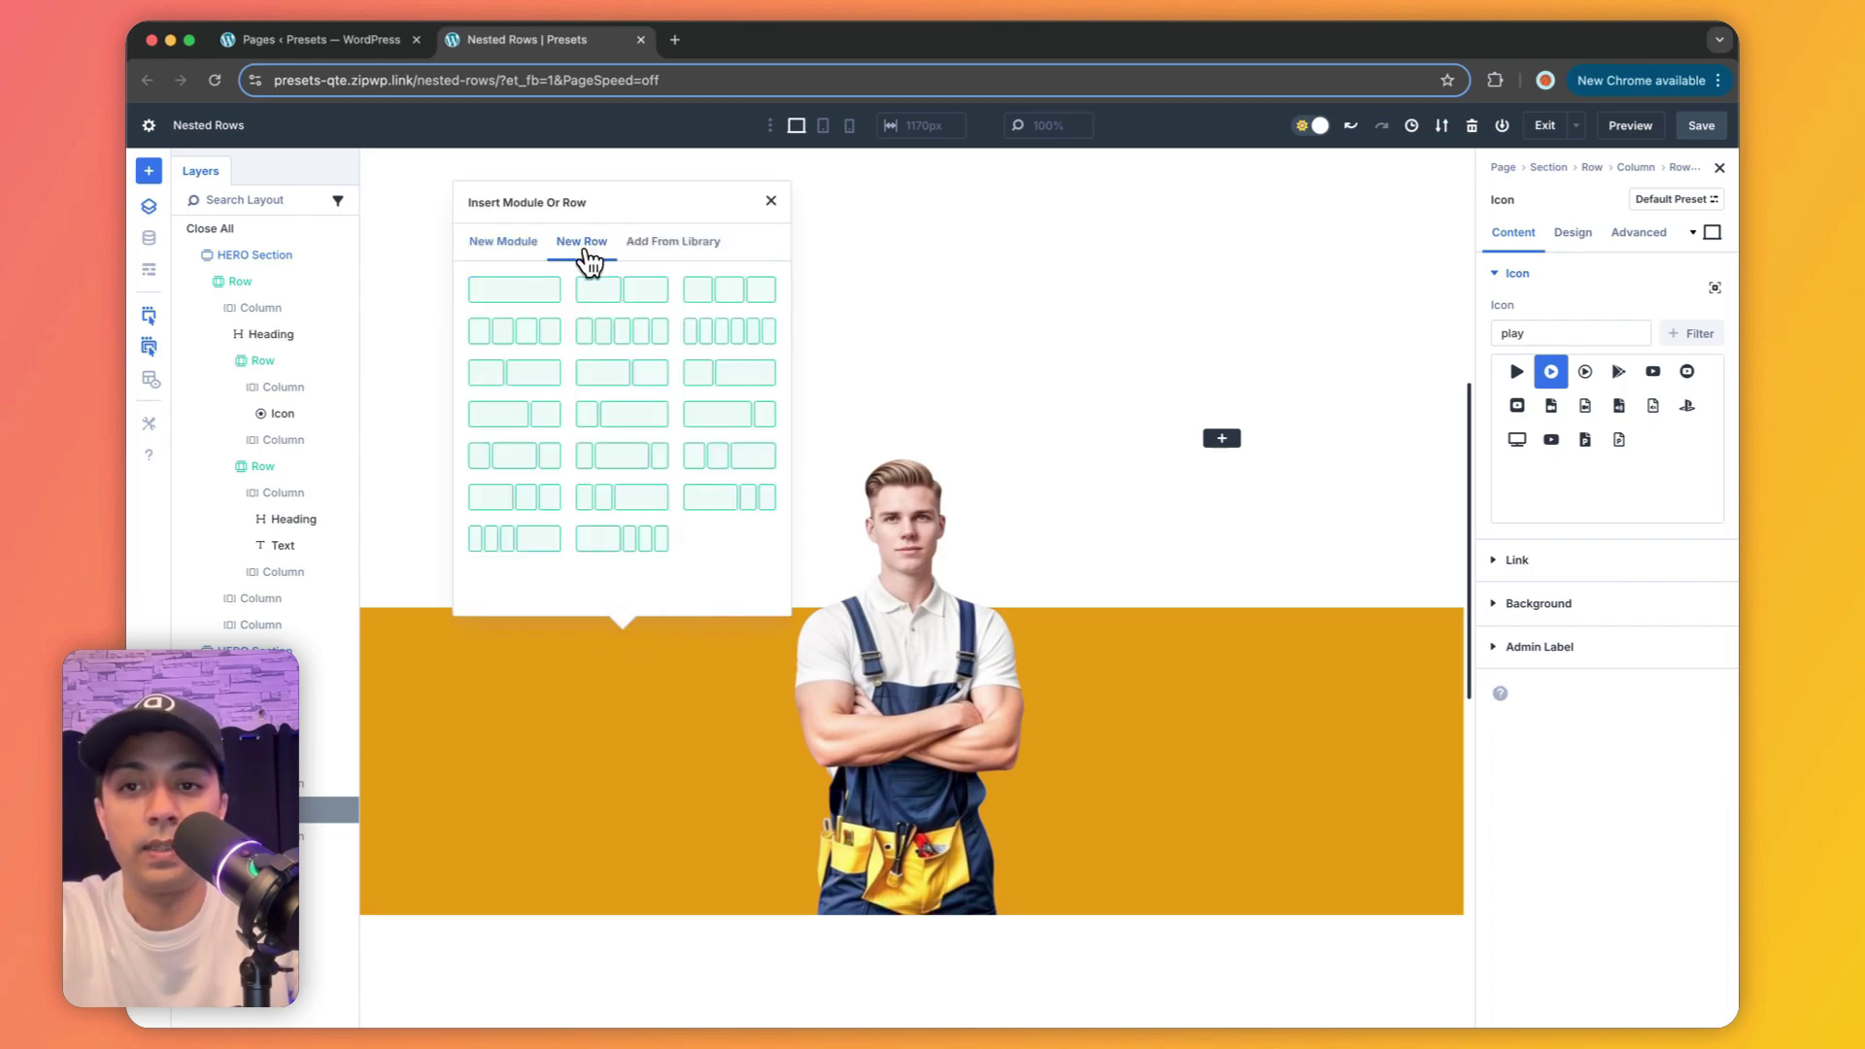
left_click(623, 307)
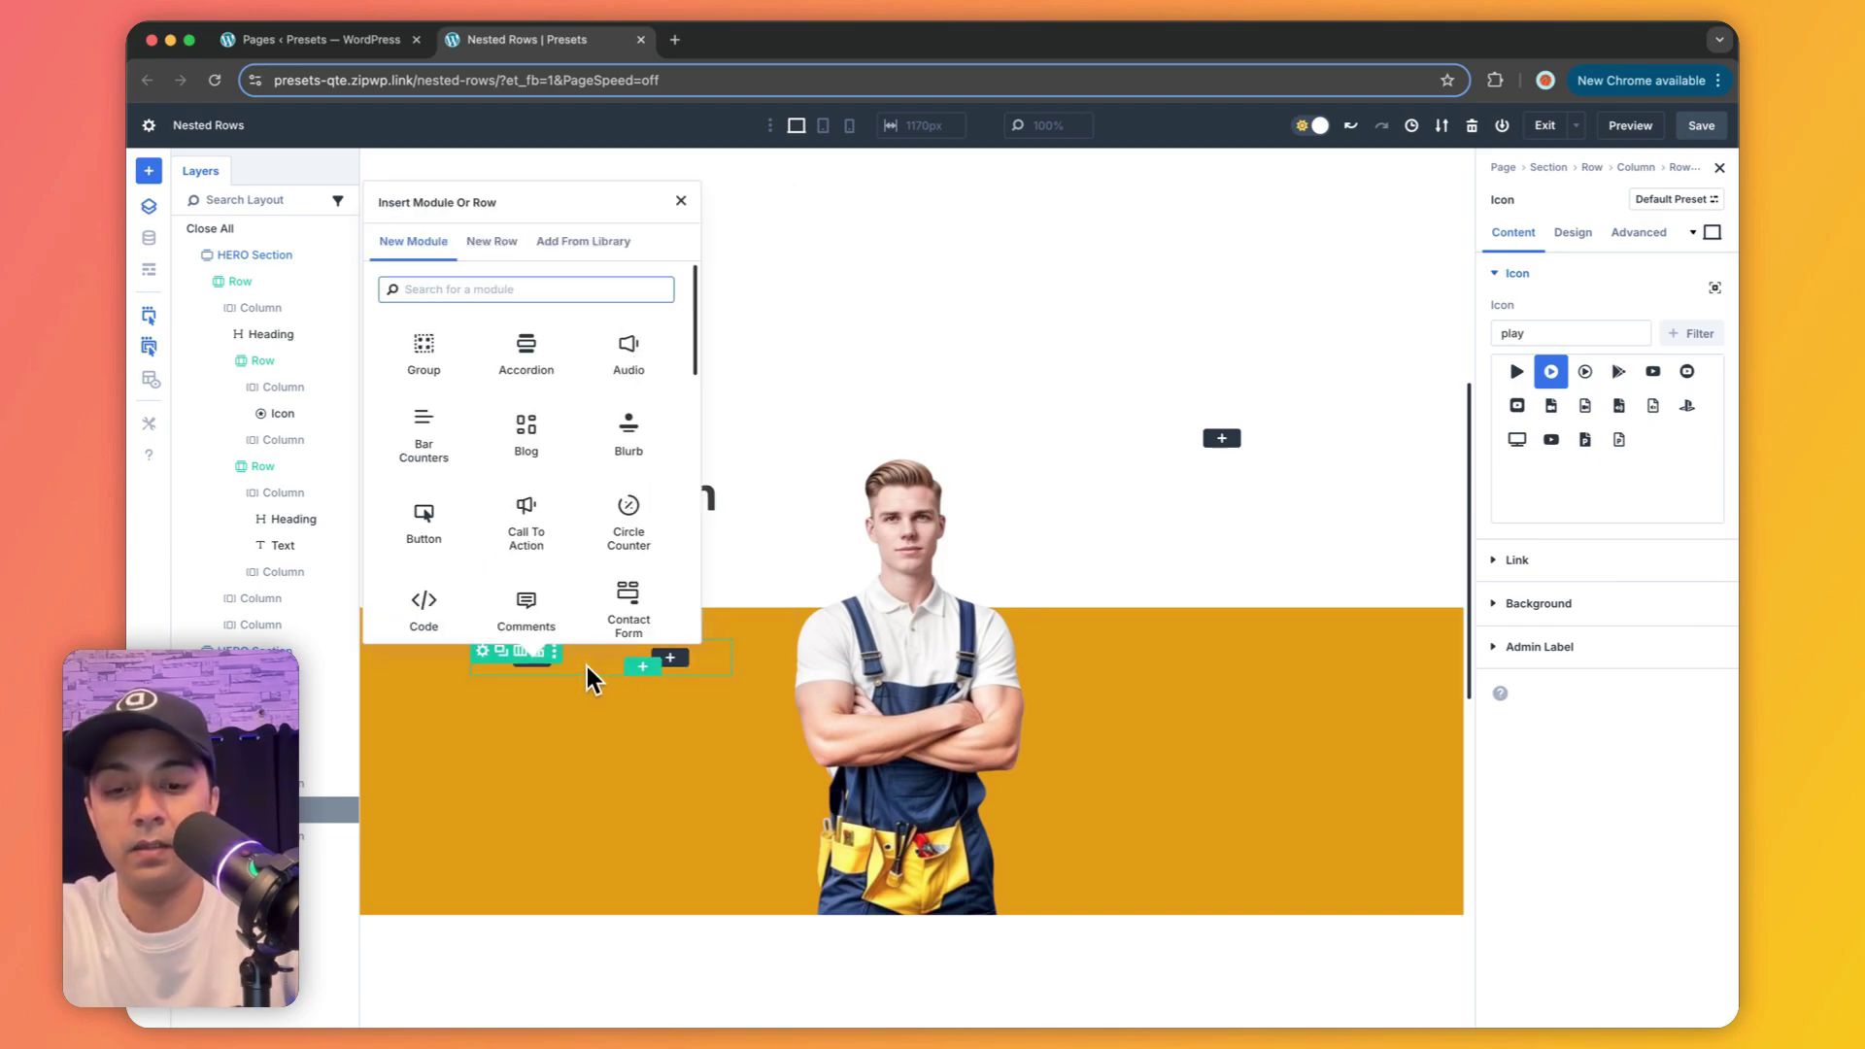
type("headin")
left_click(468, 379)
left_click(538, 734)
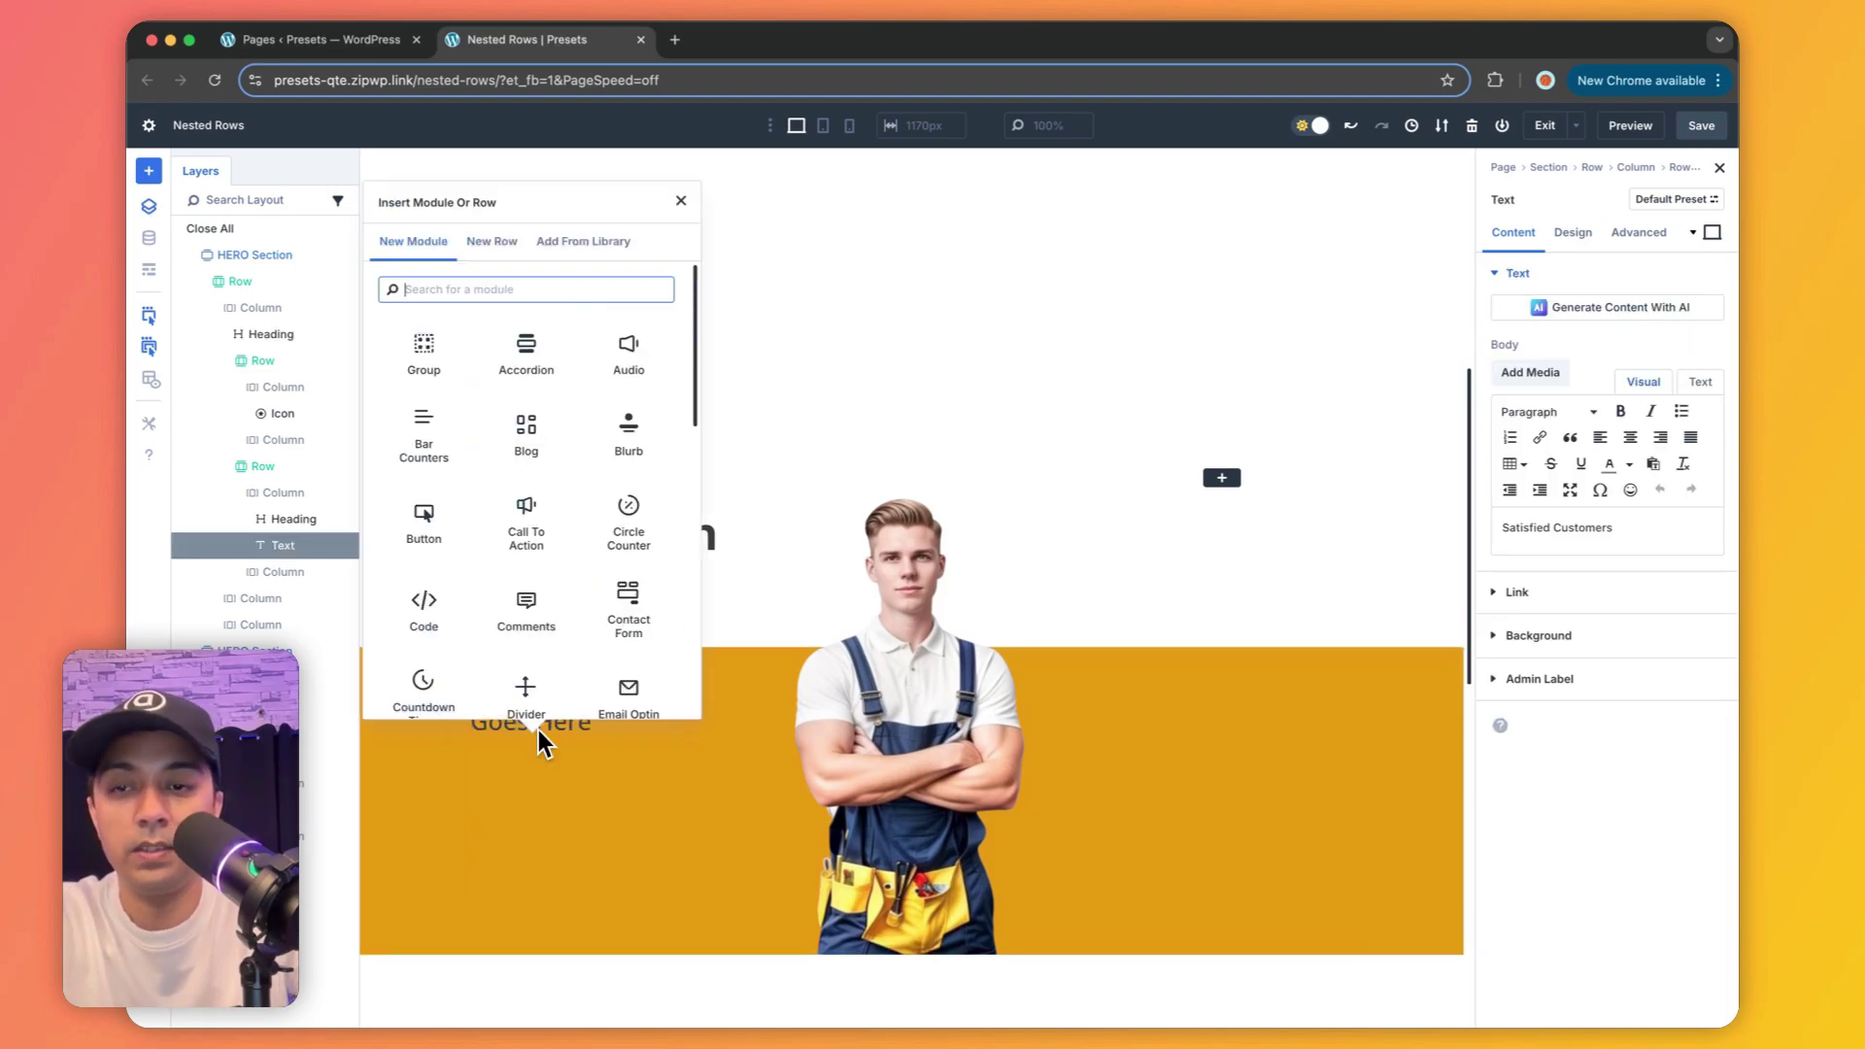
type("text")
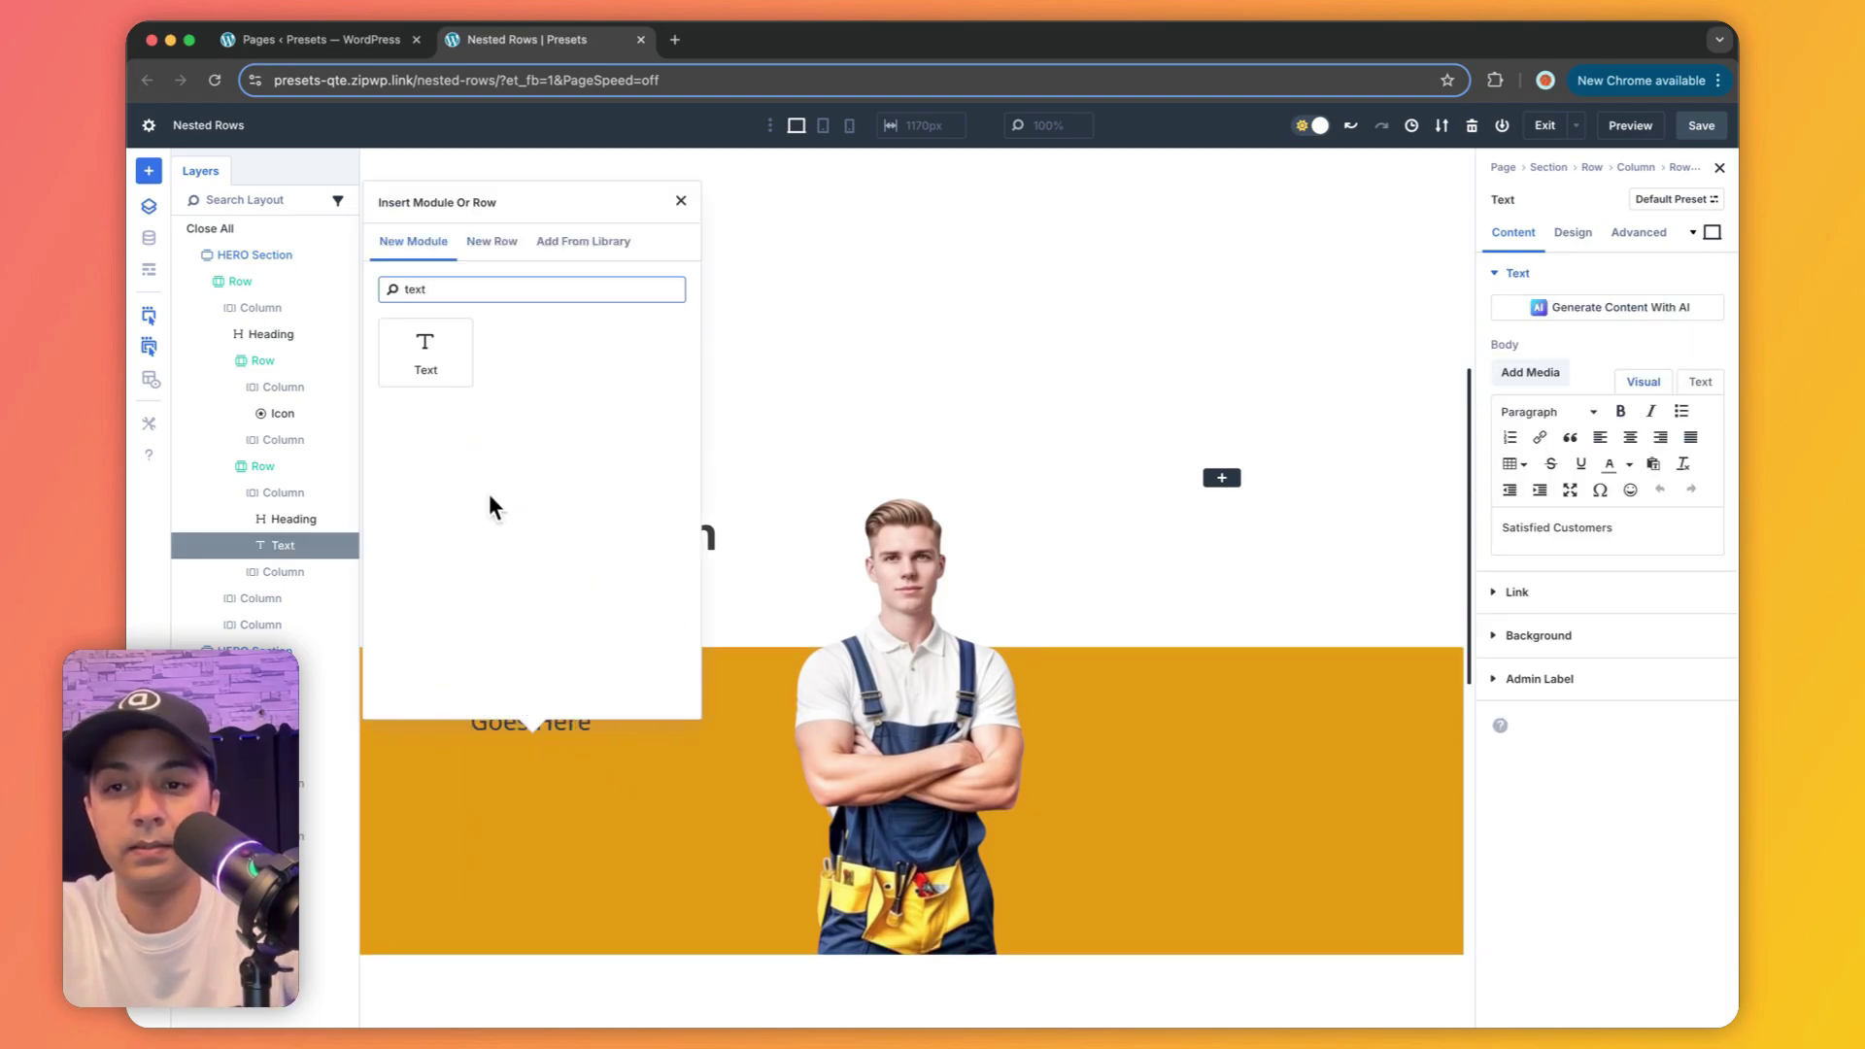
left_click(432, 391)
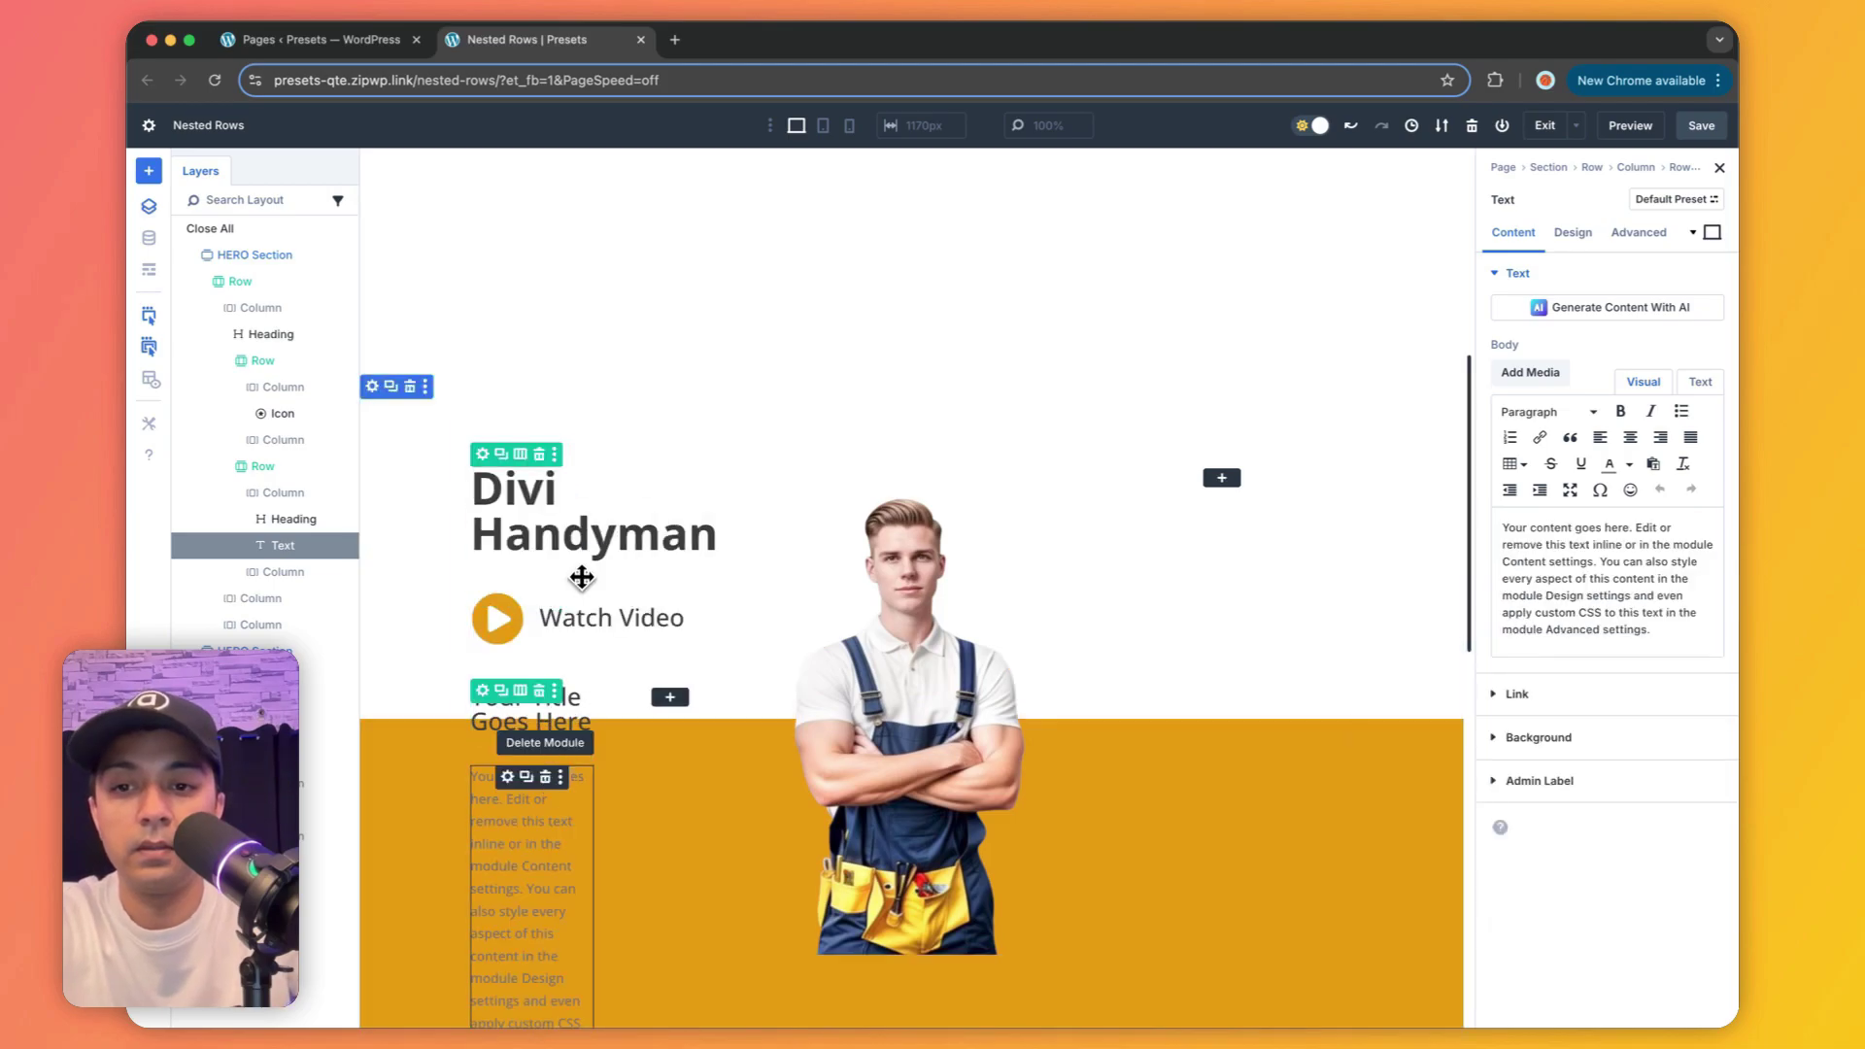
Step: Apply the original 3K heading's styling to the new heading
scroll(583, 595, "up", 5)
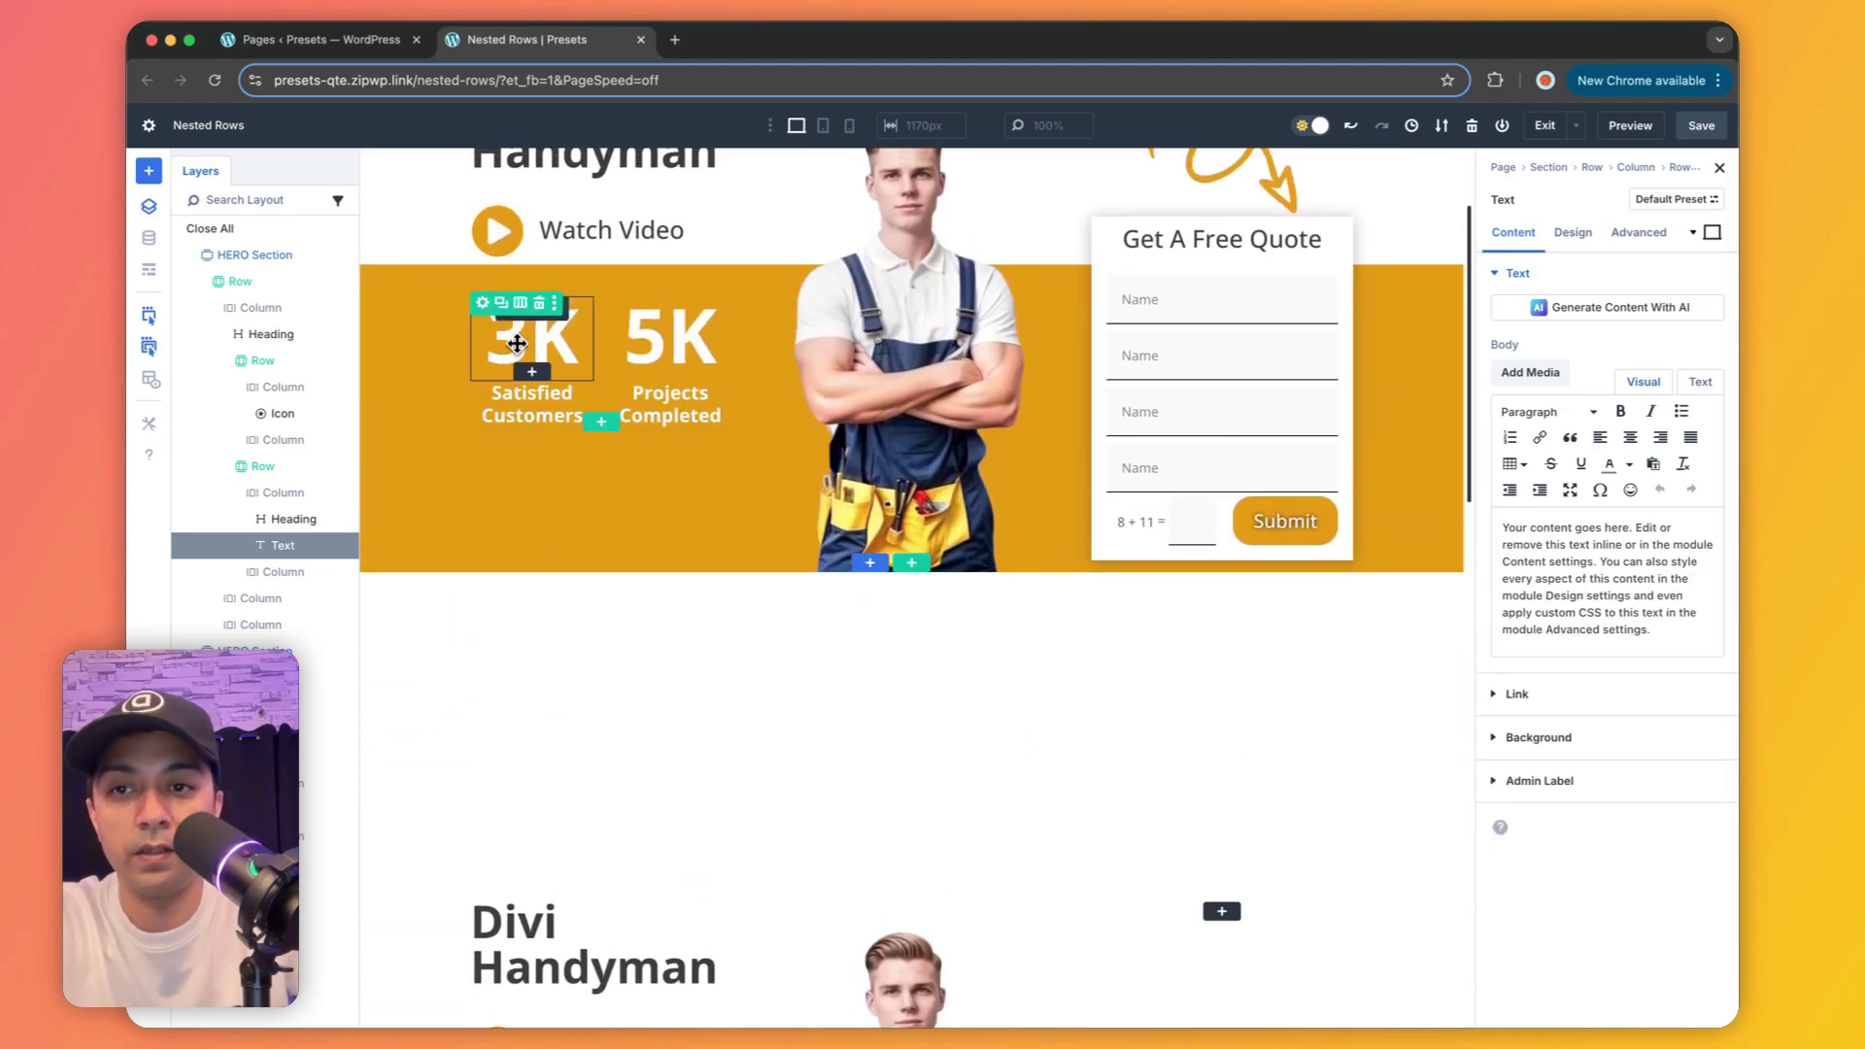
right_click(517, 342)
scroll(559, 777, "down", 4)
right_click(565, 810)
mouse_move(638, 642)
left_click(738, 637)
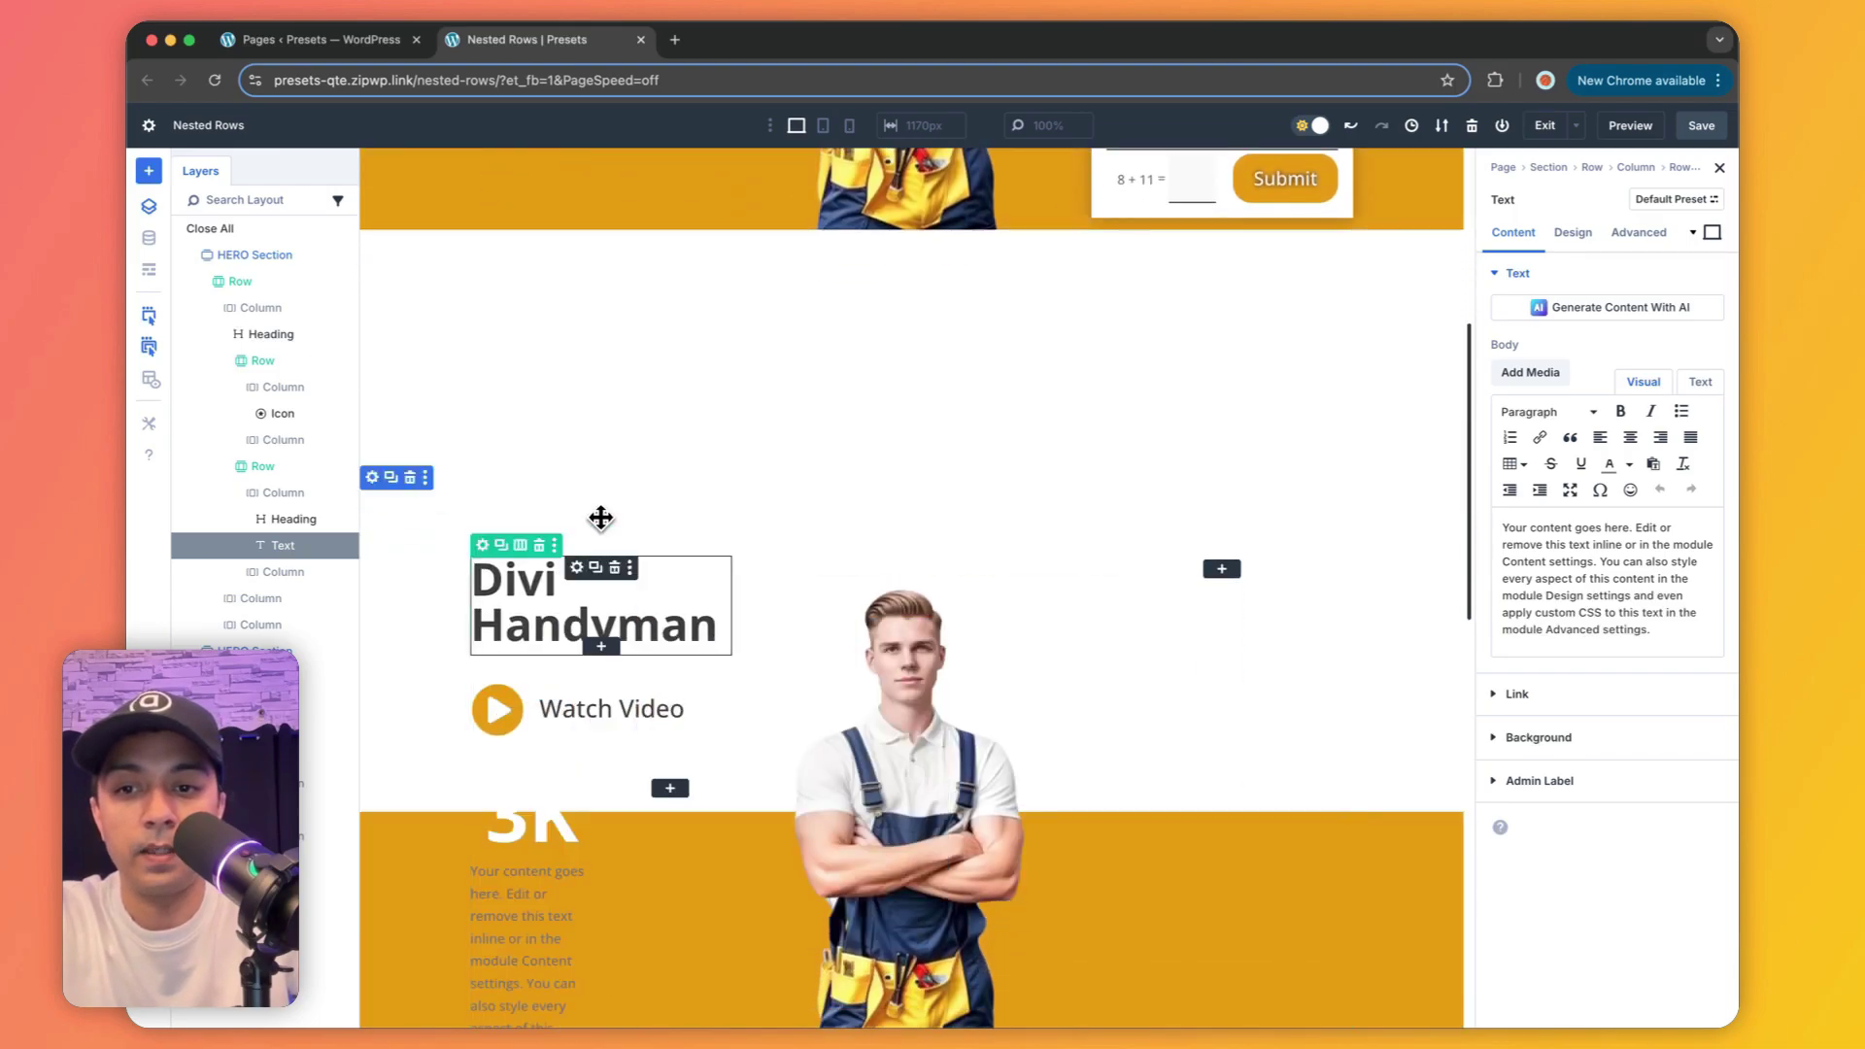
scroll(583, 486, "up", 3)
scroll(574, 462, "up", 1)
Step: Copy the Satisfied Customers text styling and paste it onto the new text block
right_click(573, 364)
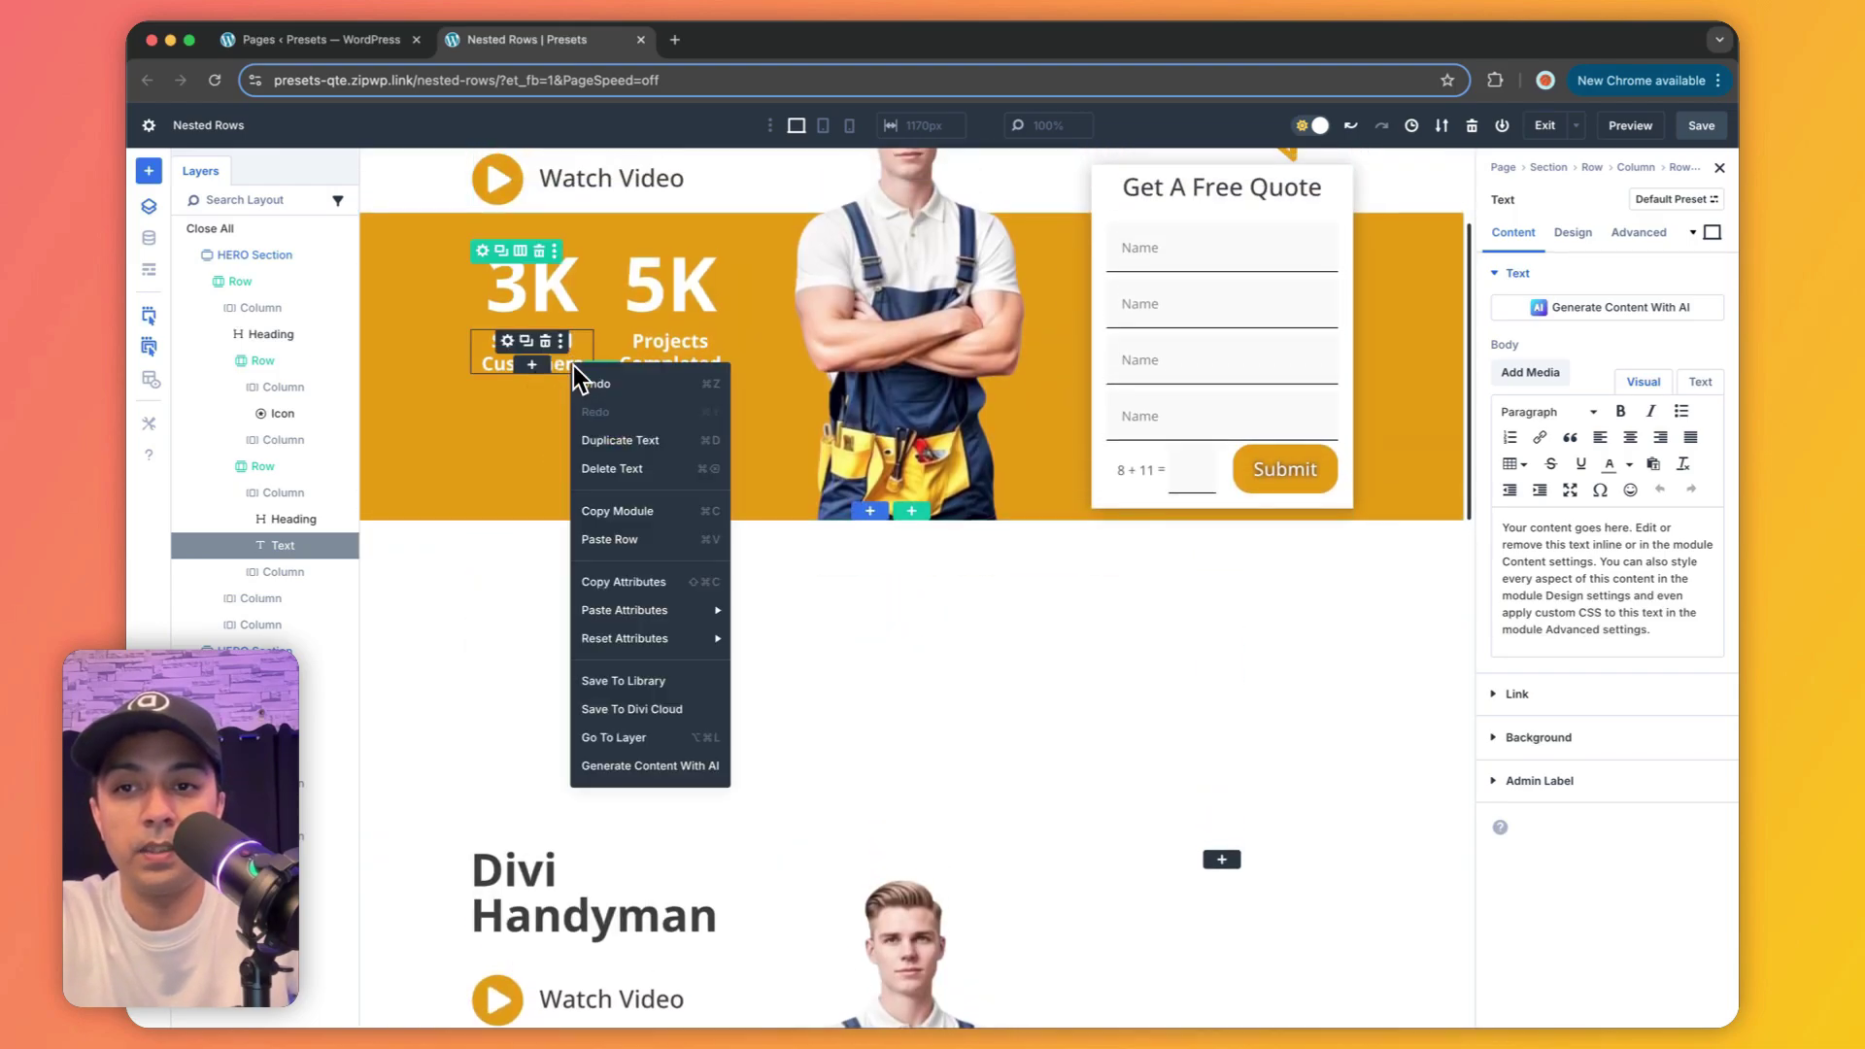
left_click(618, 583)
scroll(618, 586, "down", 7)
right_click(512, 543)
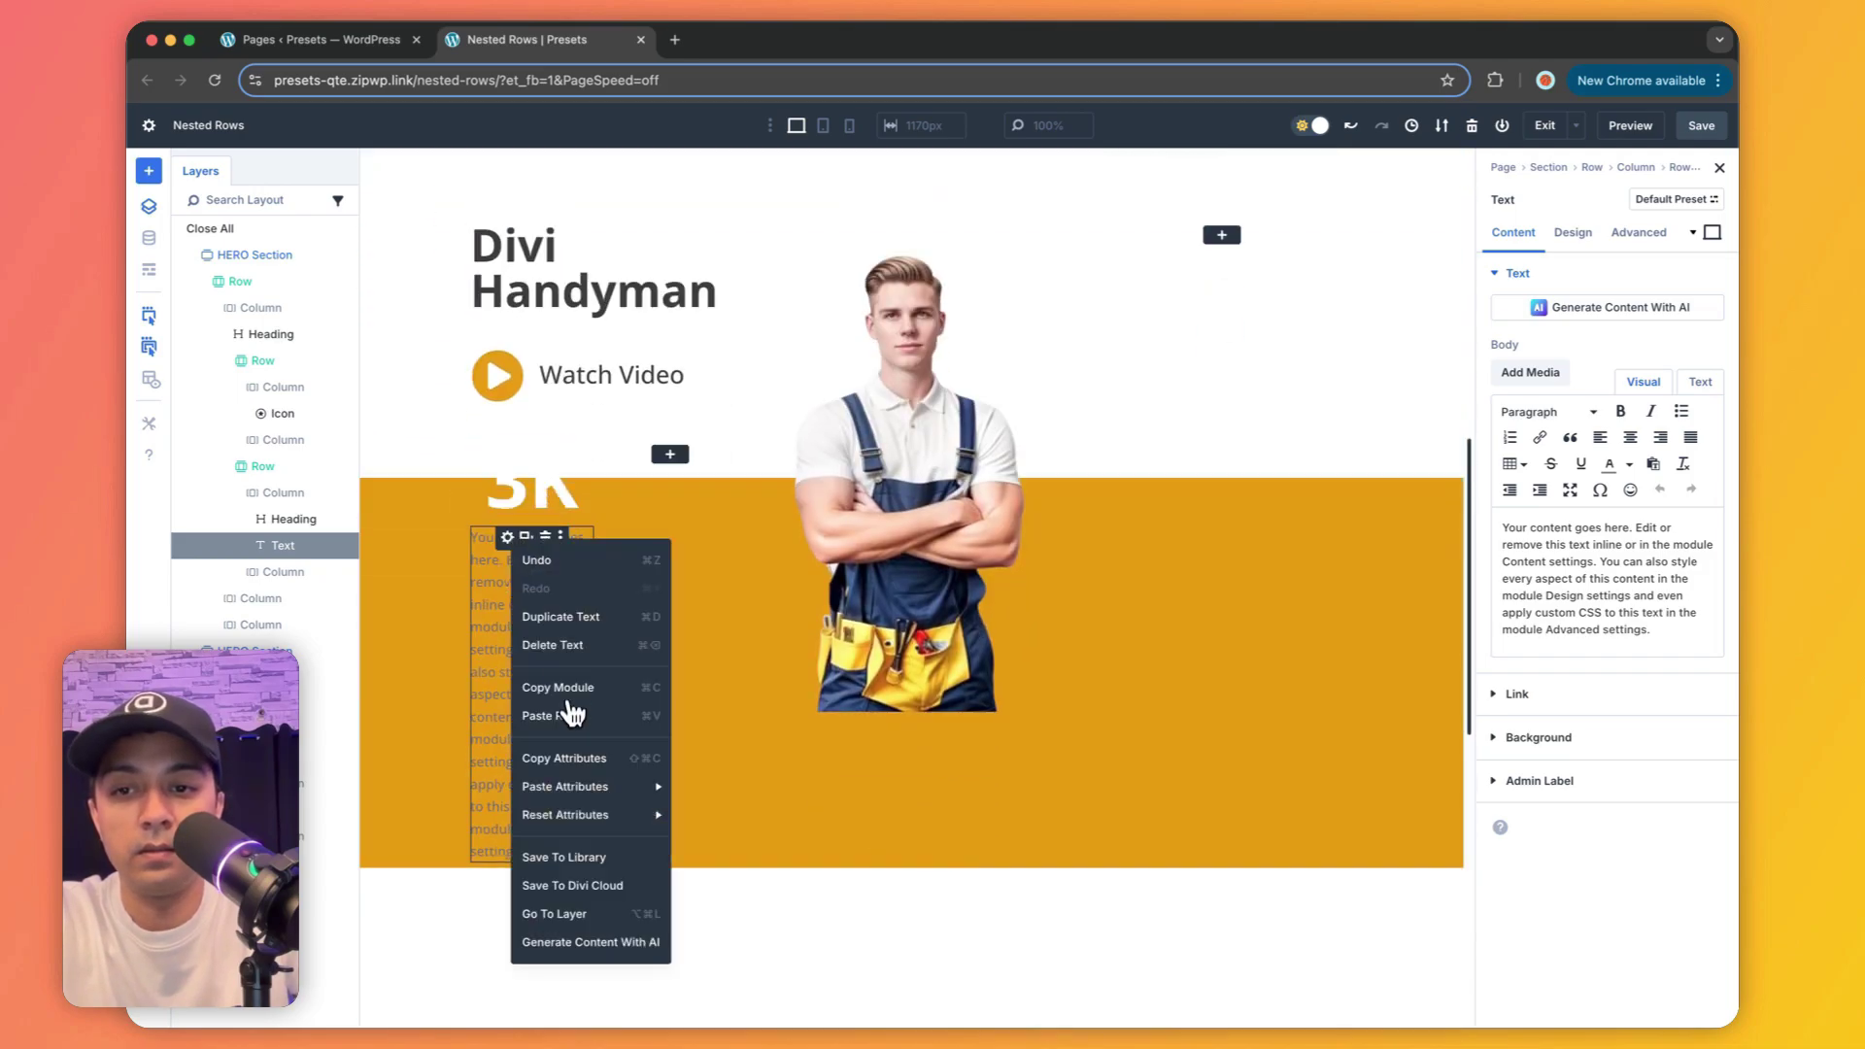
mouse_move(593, 787)
left_click(692, 751)
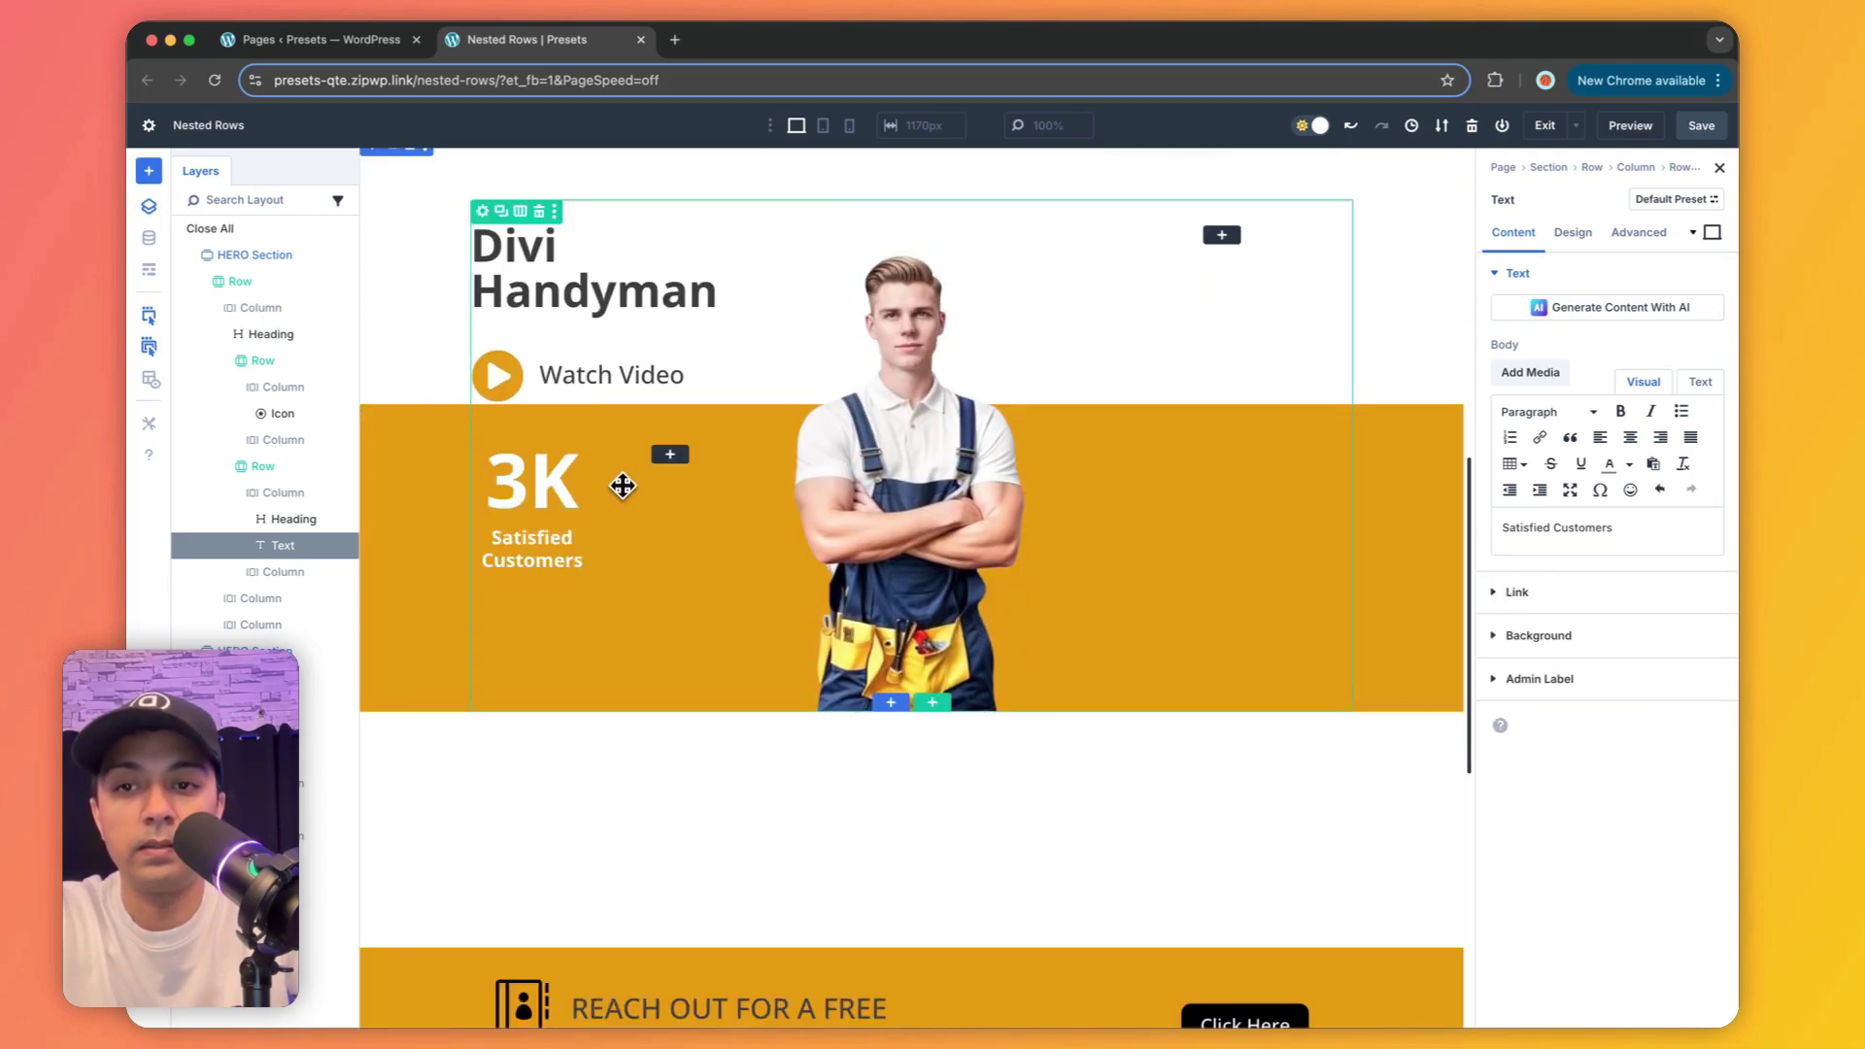
scroll(583, 583, "up", 3)
Step: In the stats row settings, delete the empty second column and duplicate the 3K stat column
left_click(482, 727)
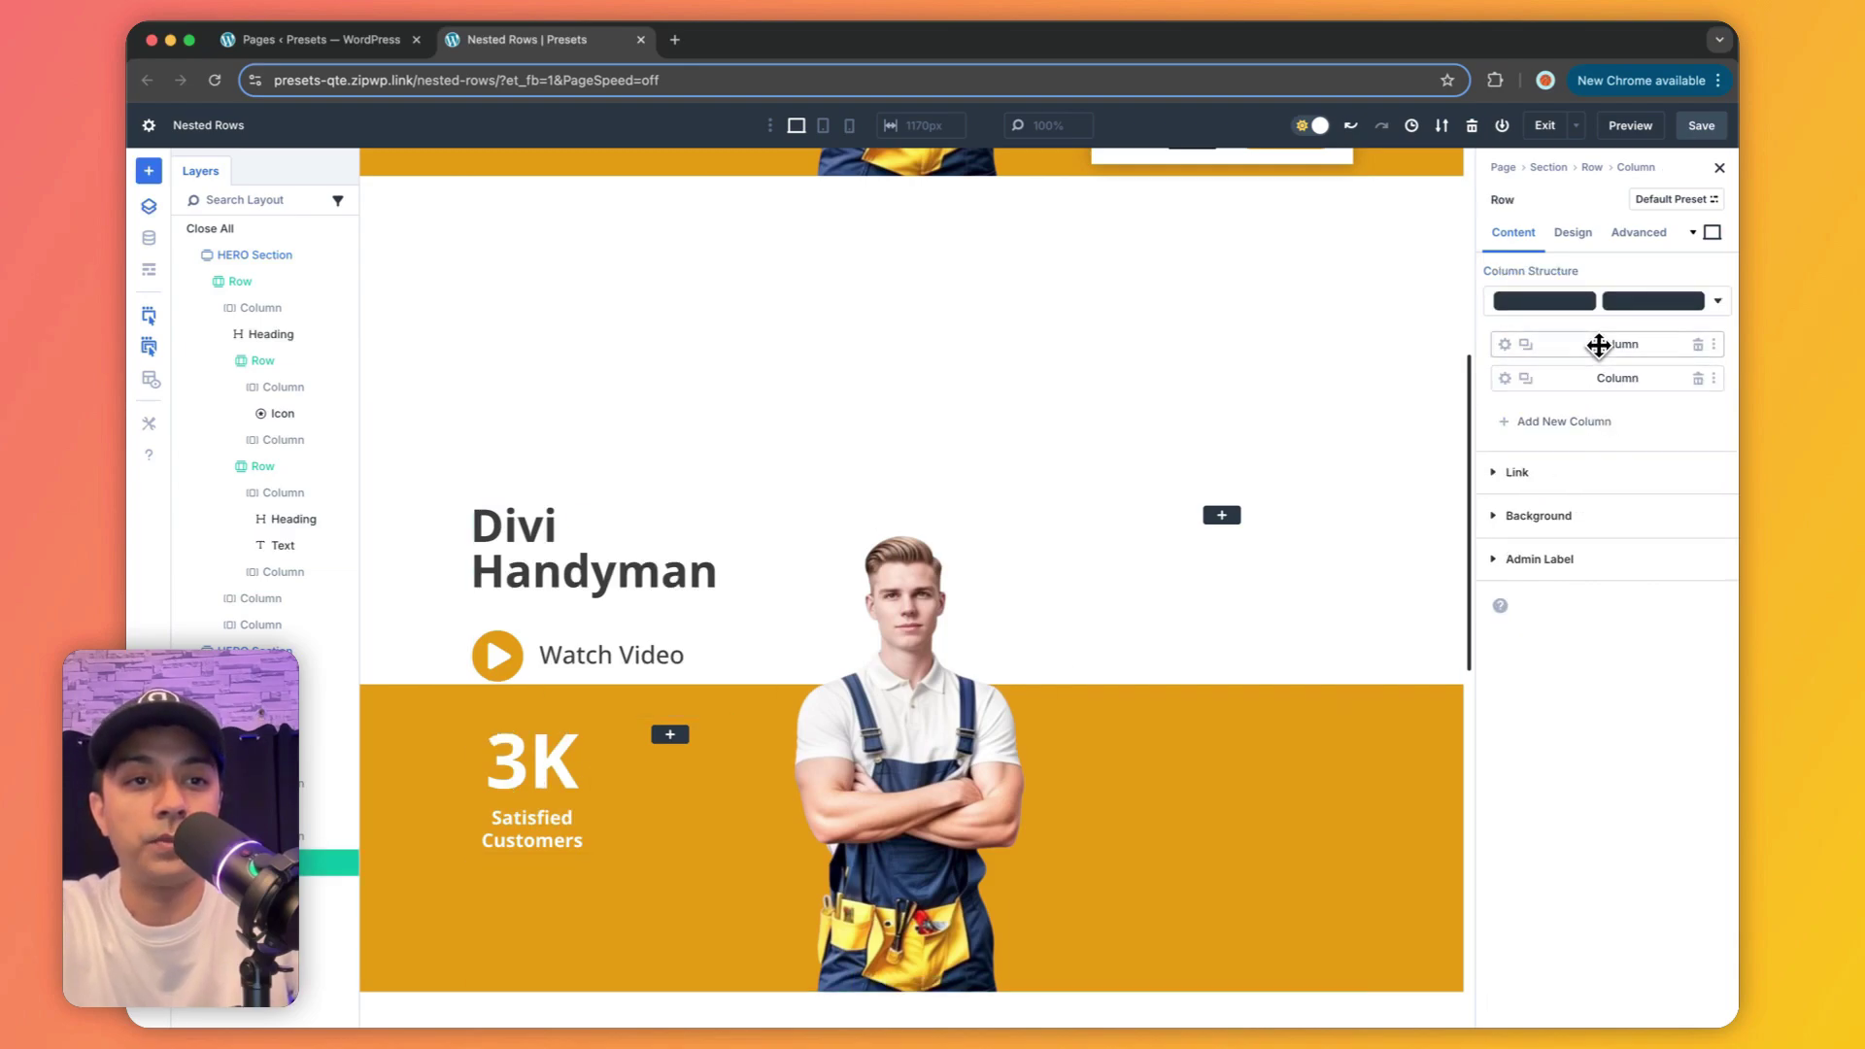
left_click(1699, 379)
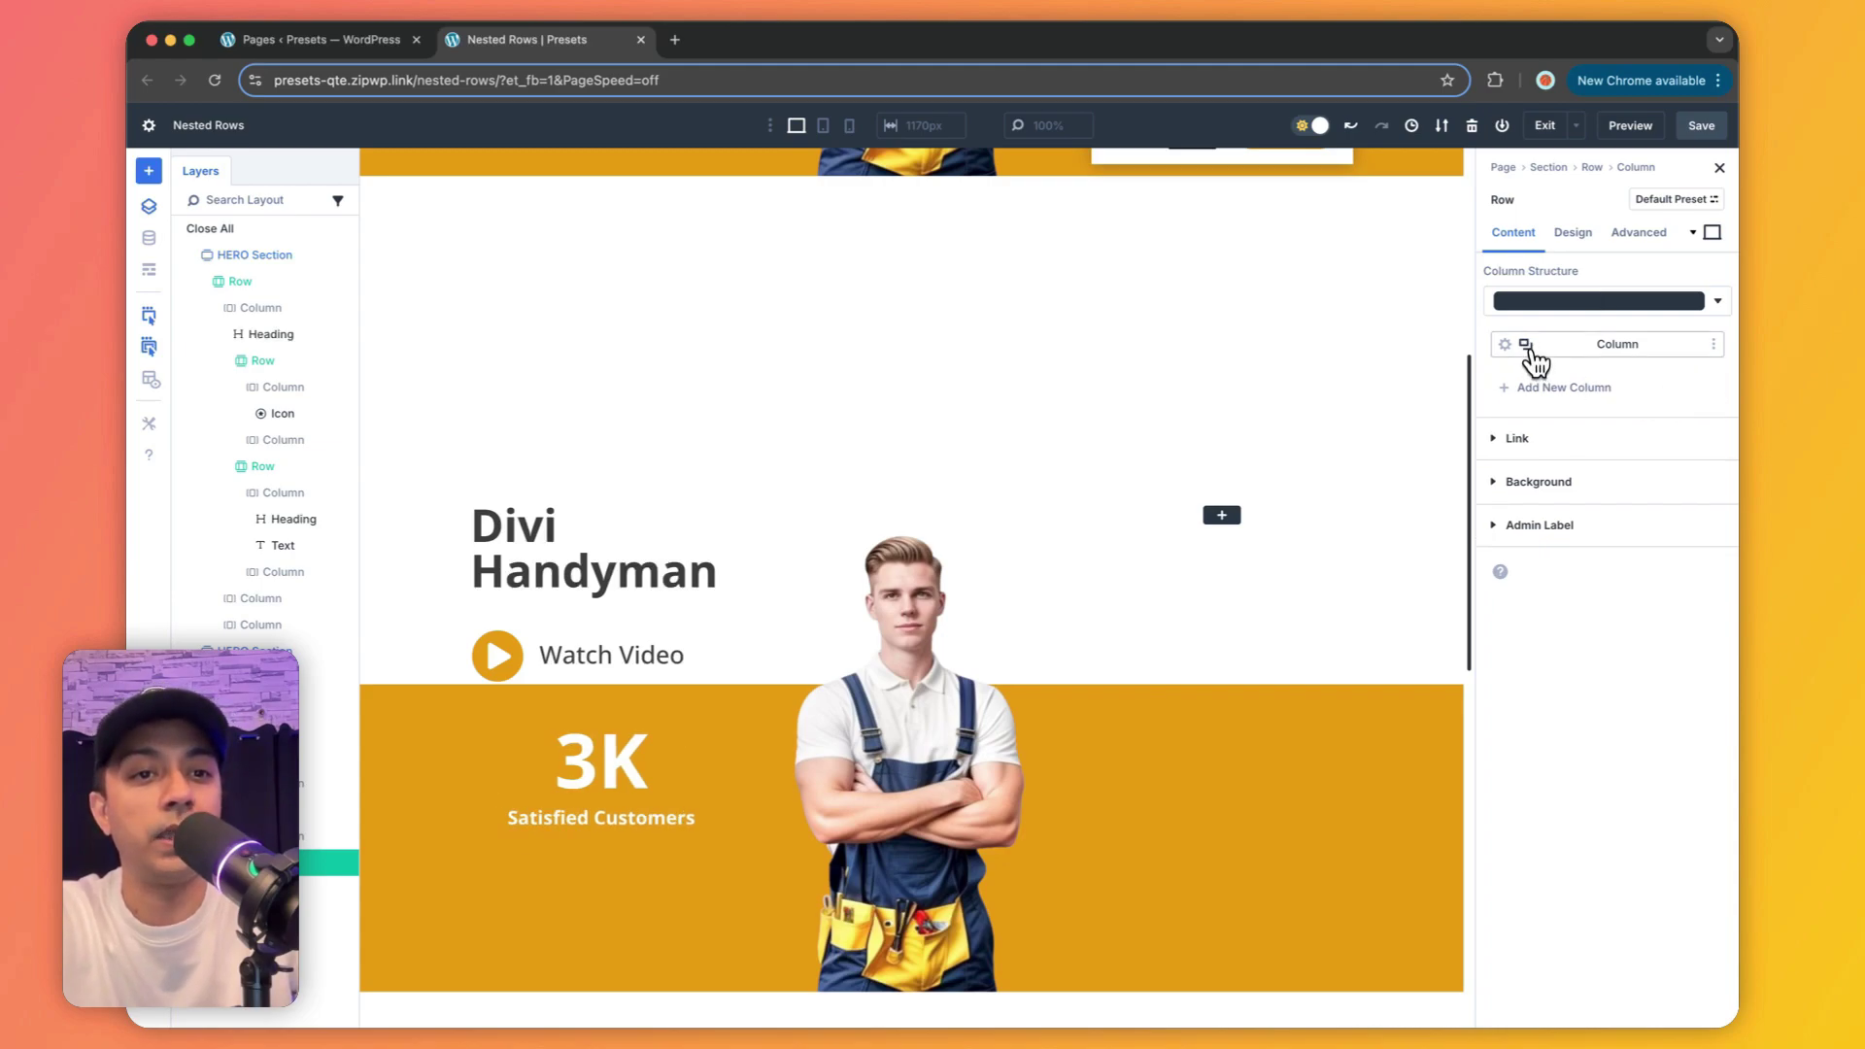
left_click(1526, 345)
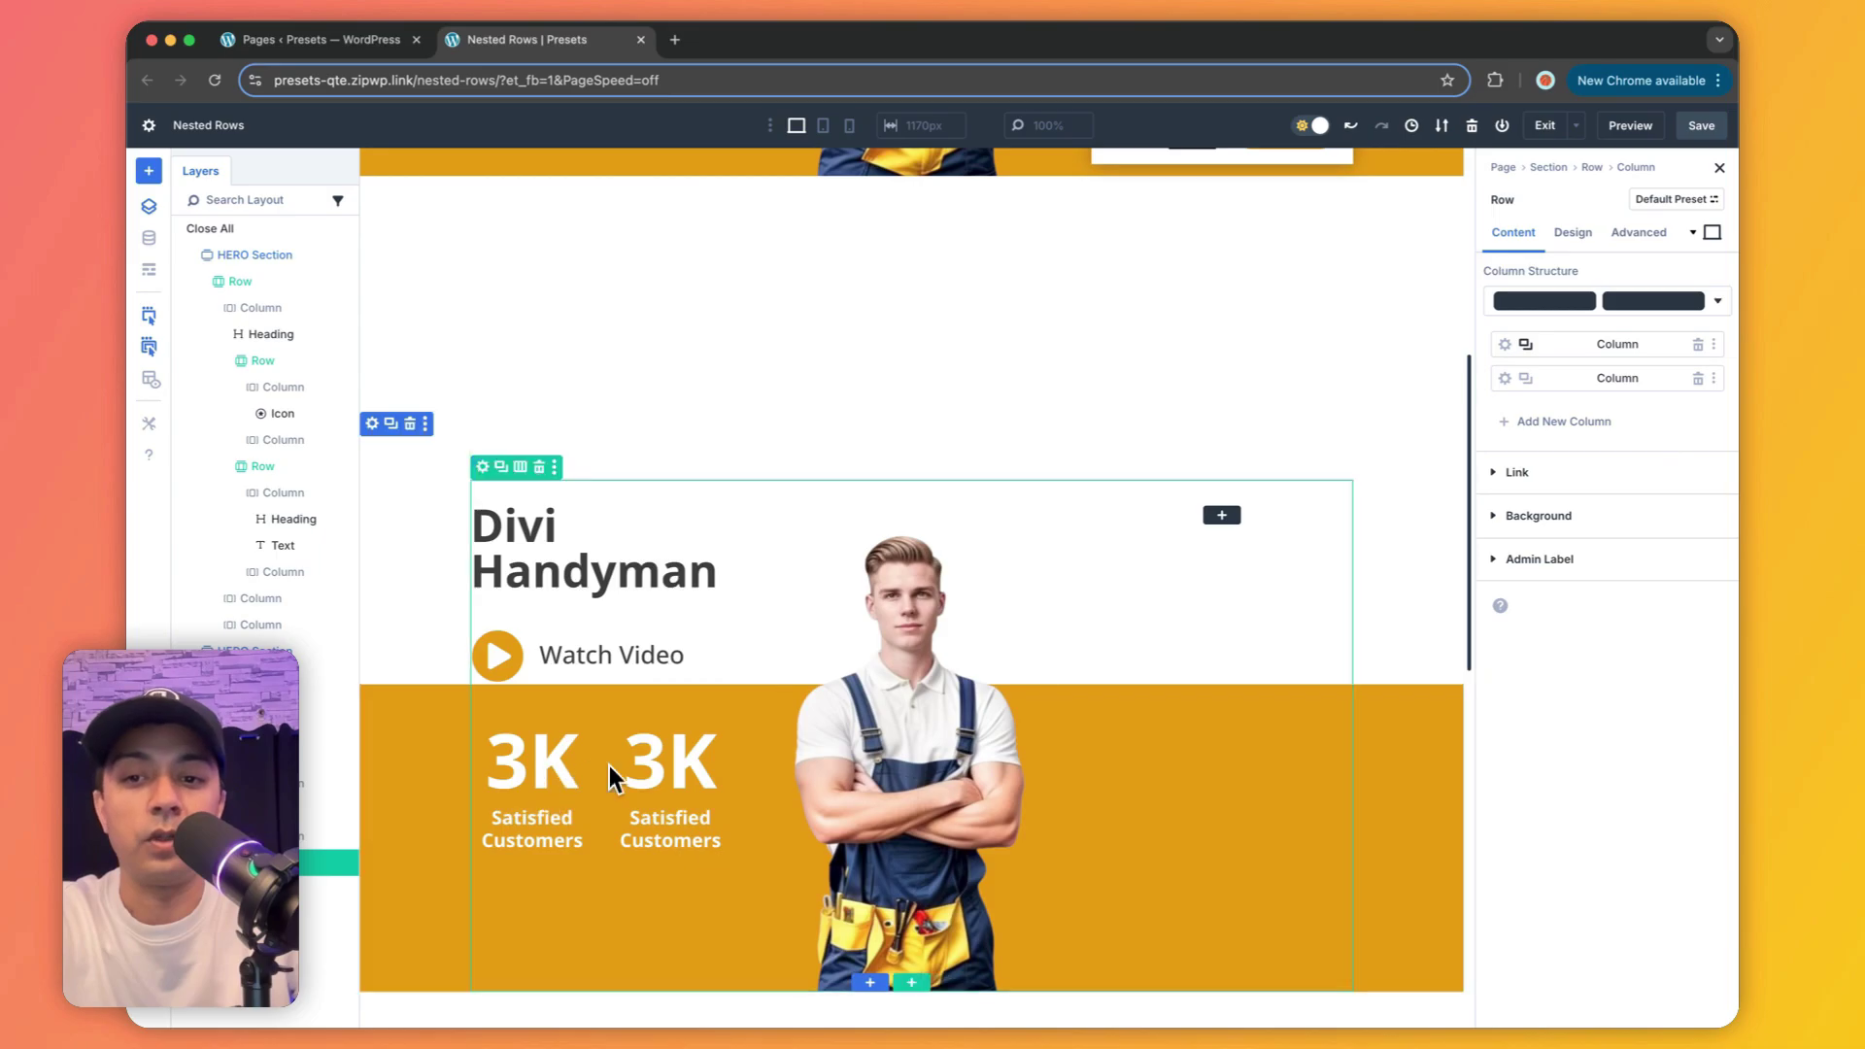
Step: Change the duplicated stat to read '5K' over 'Projects Completed'
left_click(666, 760)
left_click_drag(669, 761, 625, 761)
type("%")
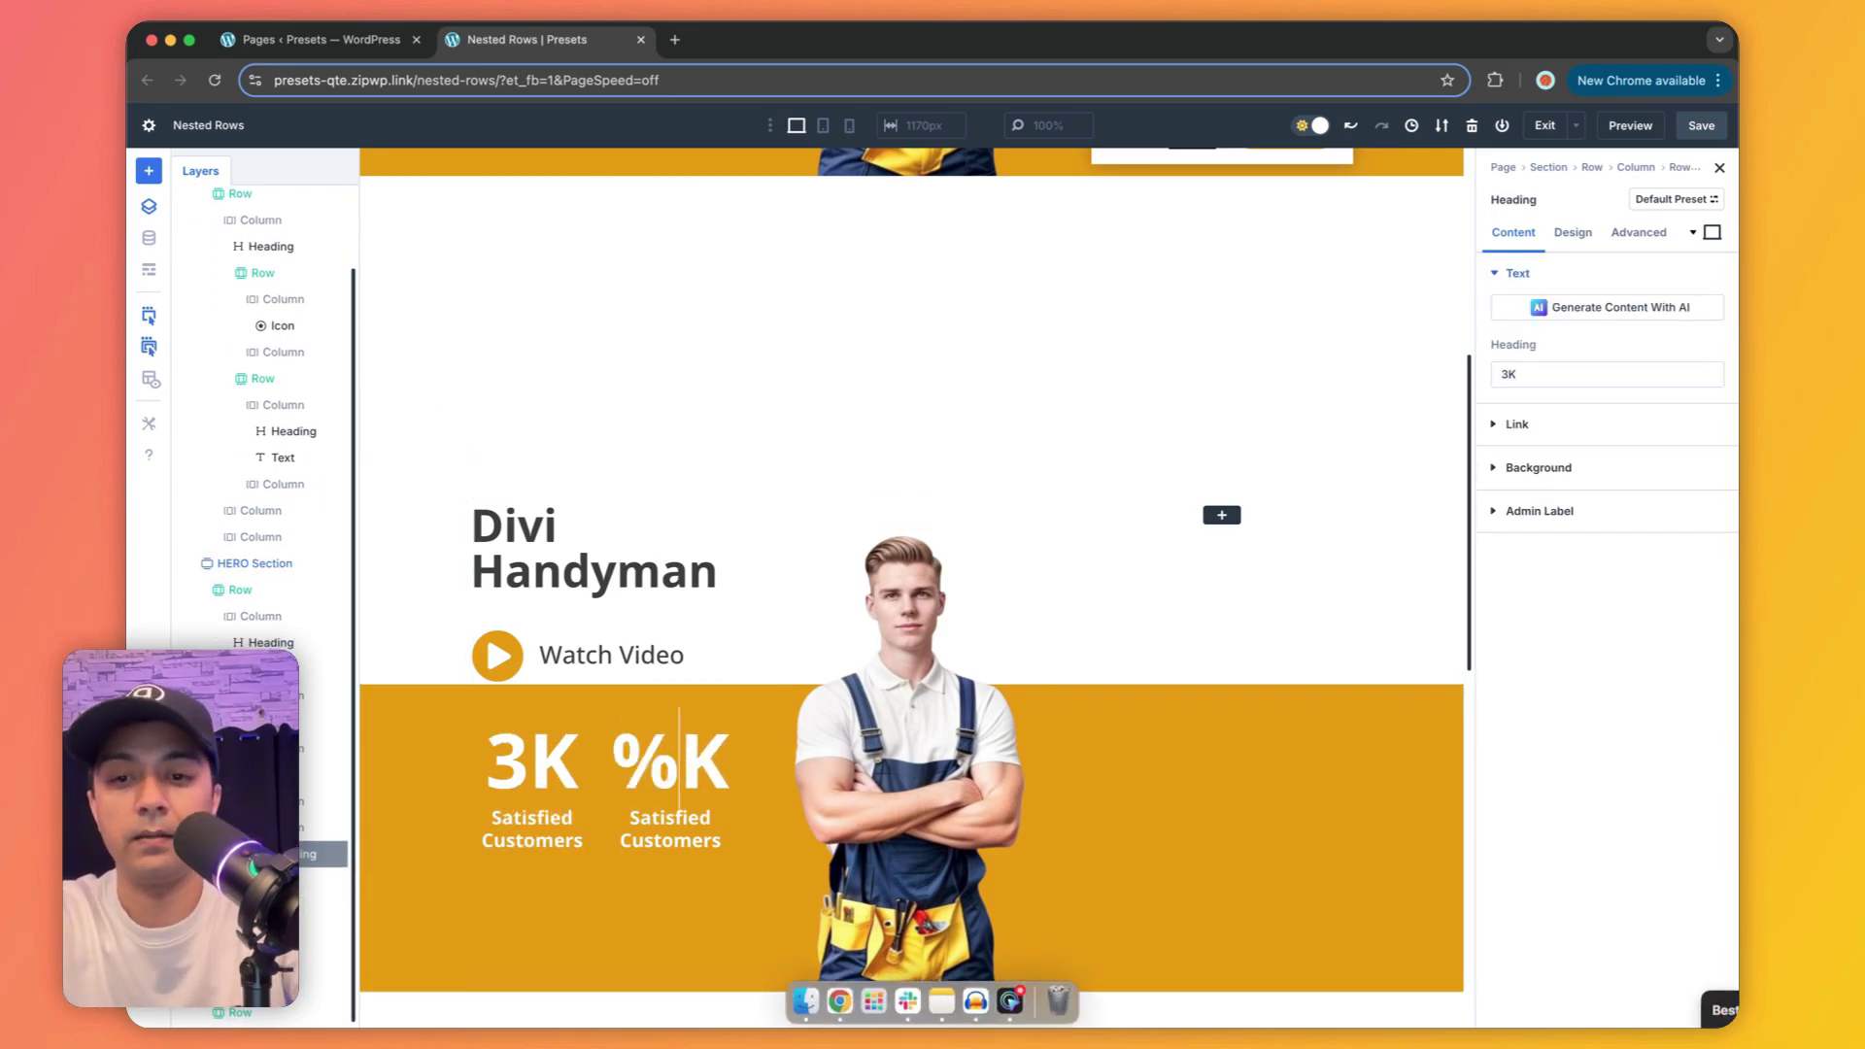
key("BackSpace")
type("5")
scroll(642, 408, "down", 3)
triple_click(638, 445)
type("Projects Completed")
scroll(525, 486, "up", 1)
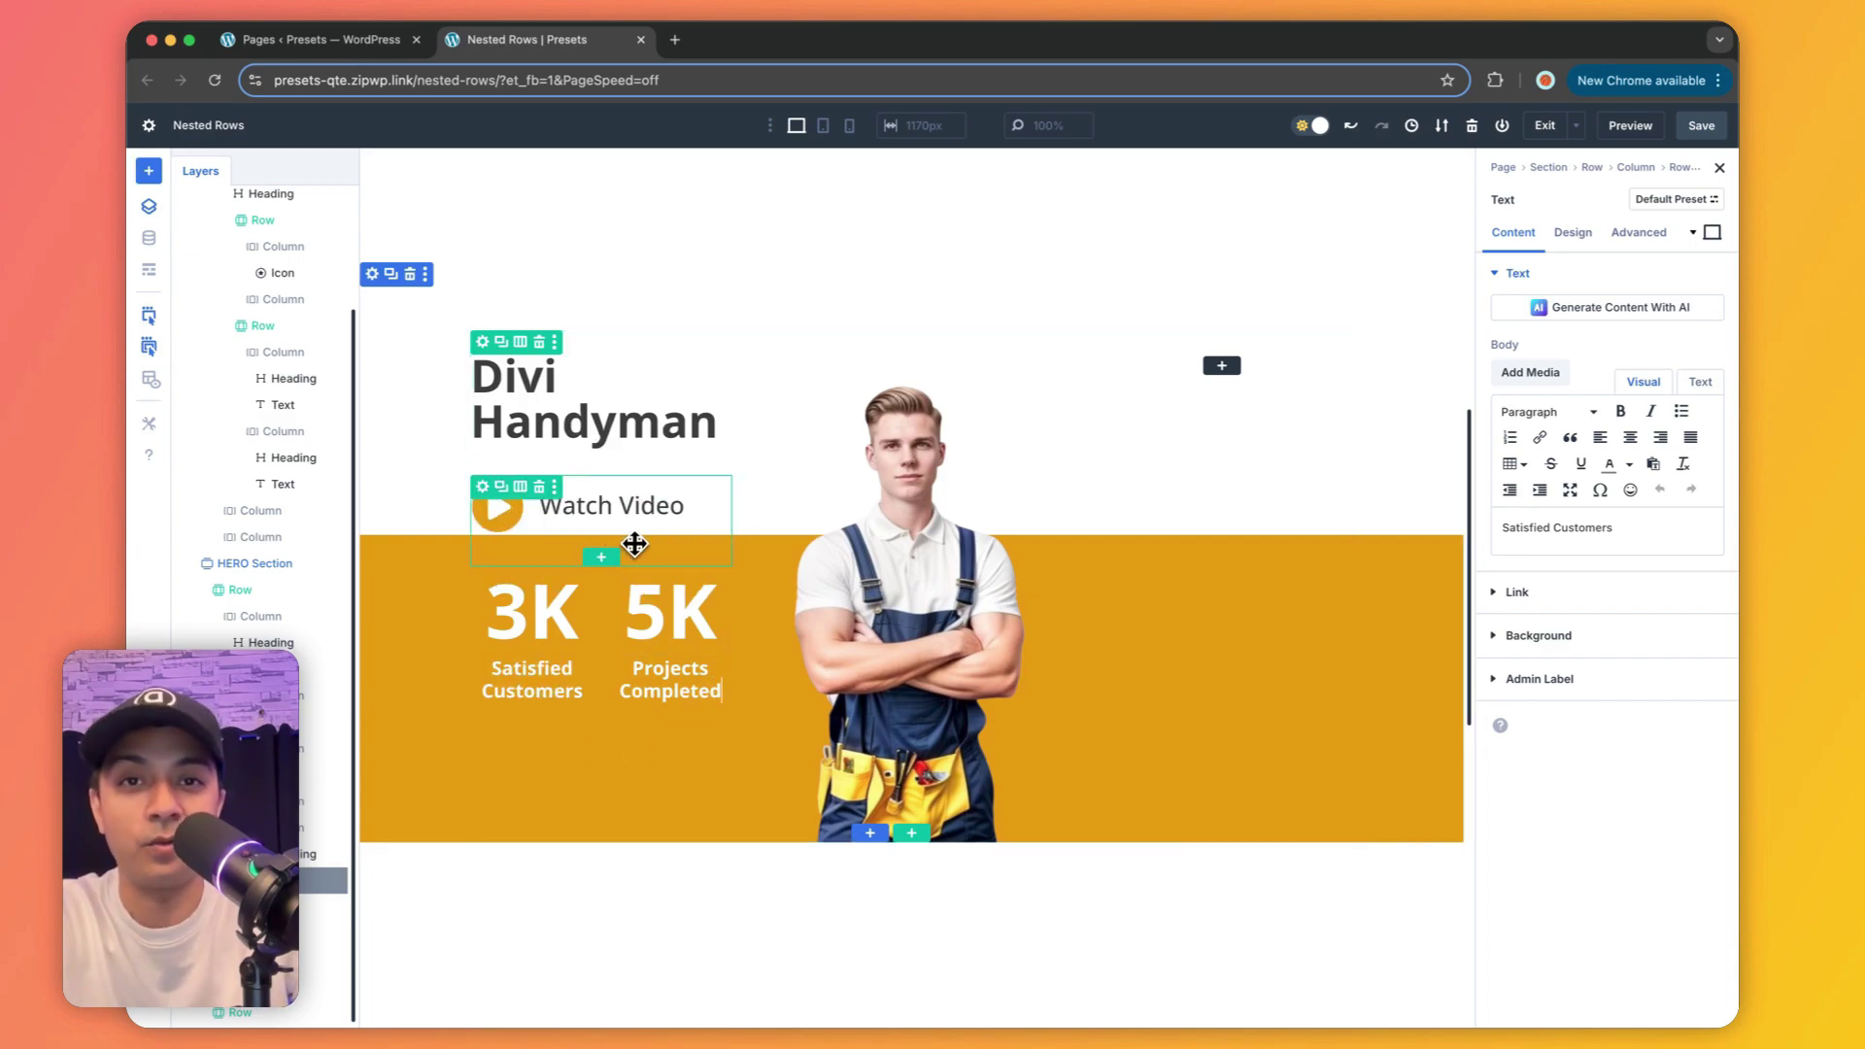
scroll(1264, 676, "up", 3)
scroll(1220, 583, "down", 2)
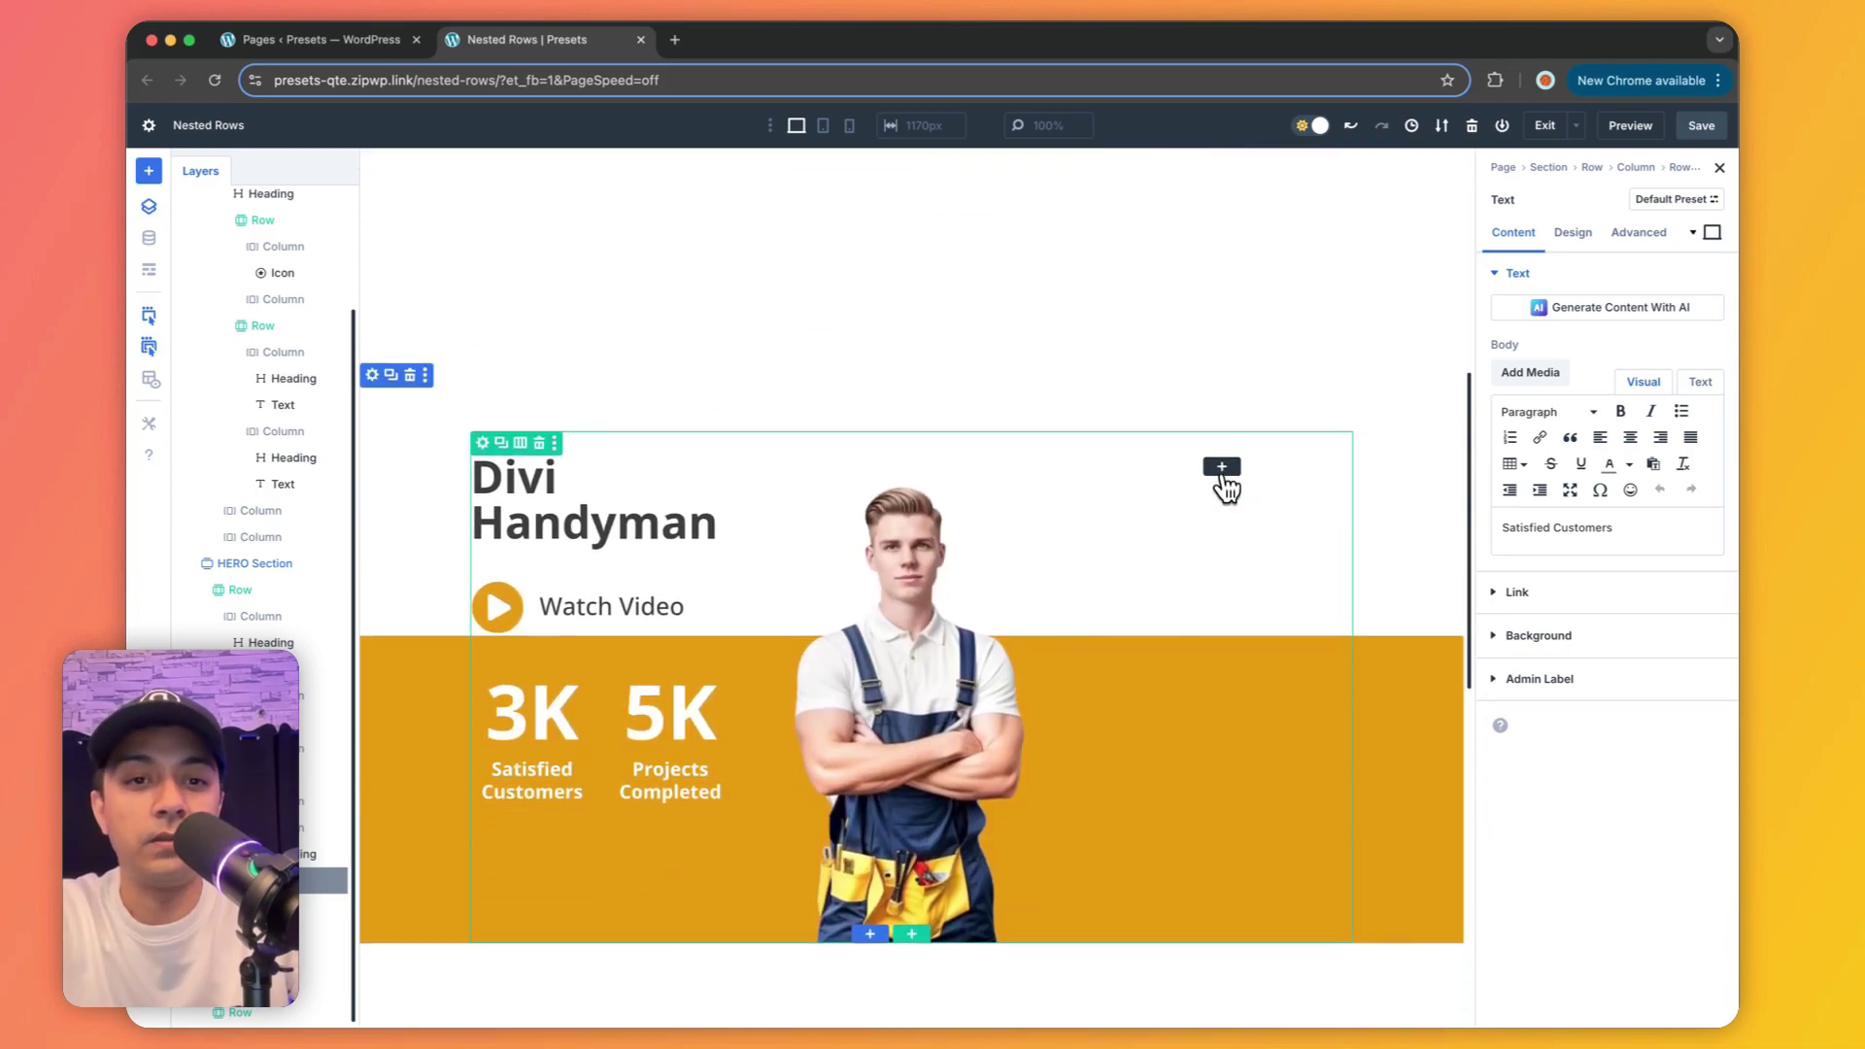
Step: Insert an Image module showing arr.png in the copied hero's right column
left_click(1222, 470)
type("image")
left_click(1115, 646)
left_click(1586, 421)
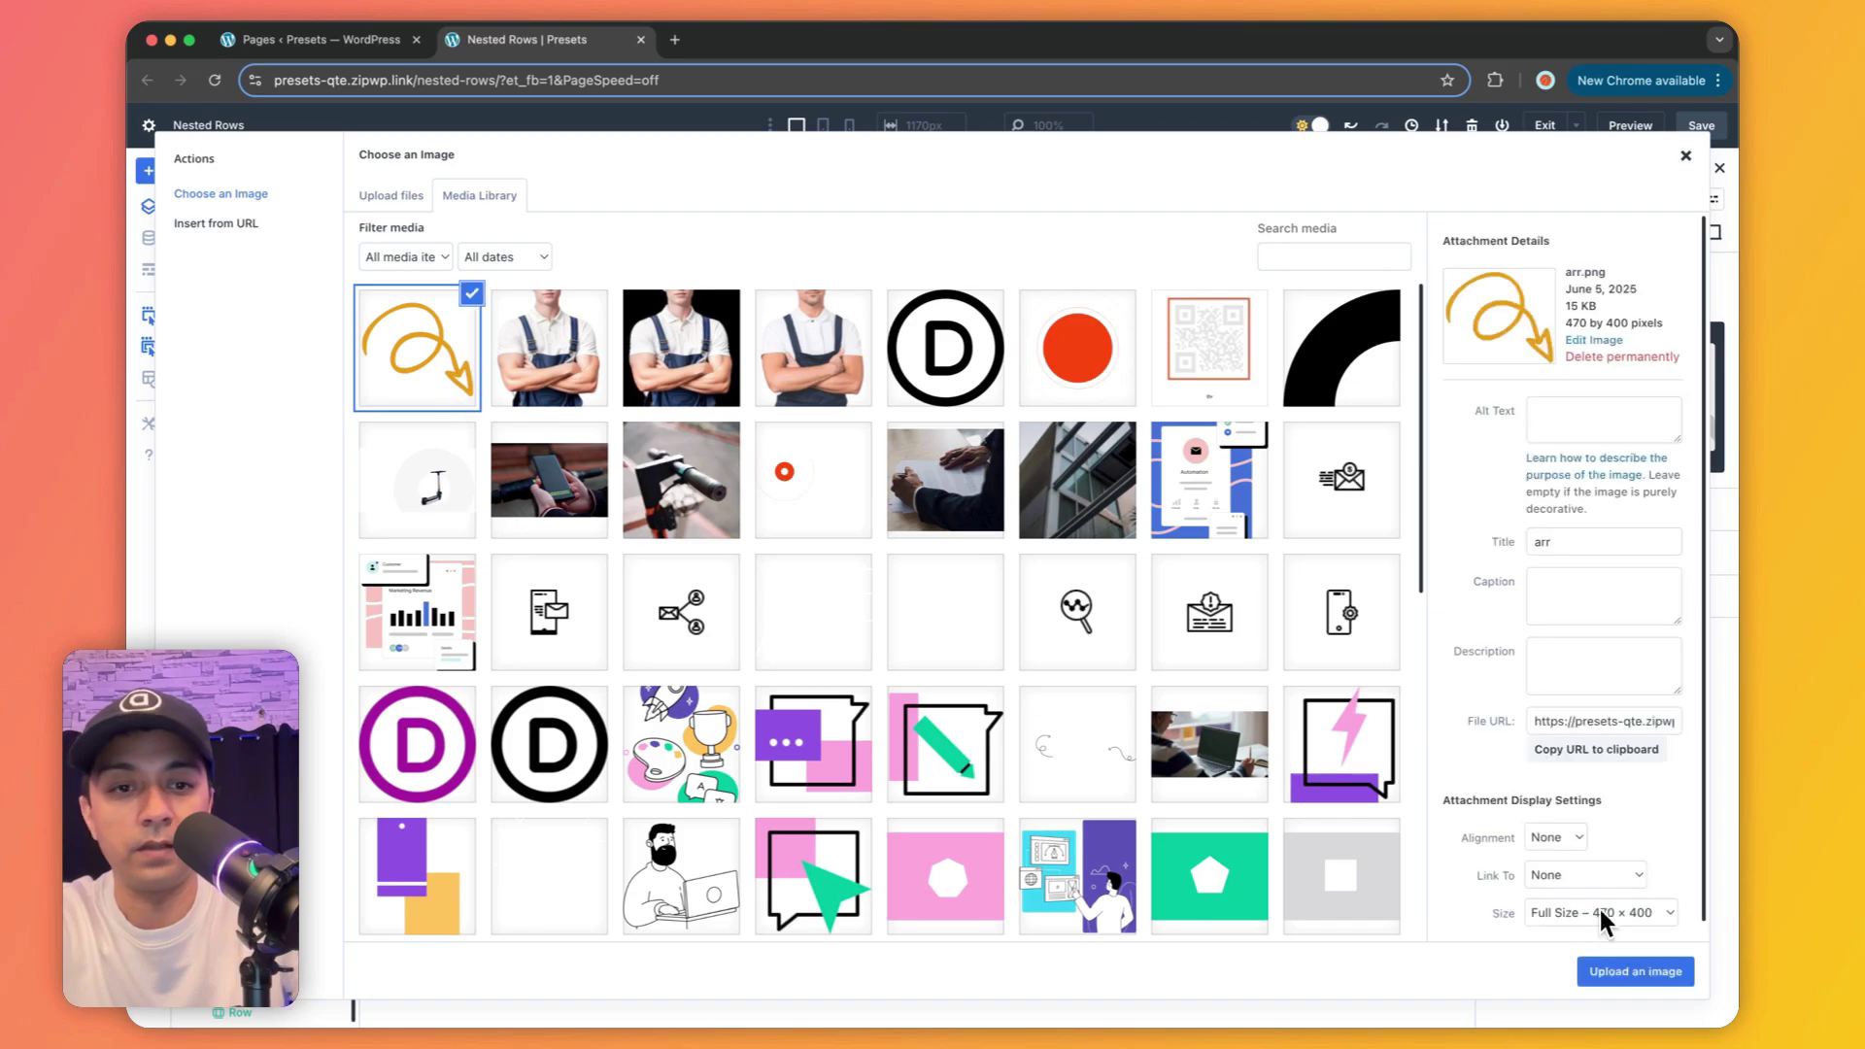
left_click(1638, 974)
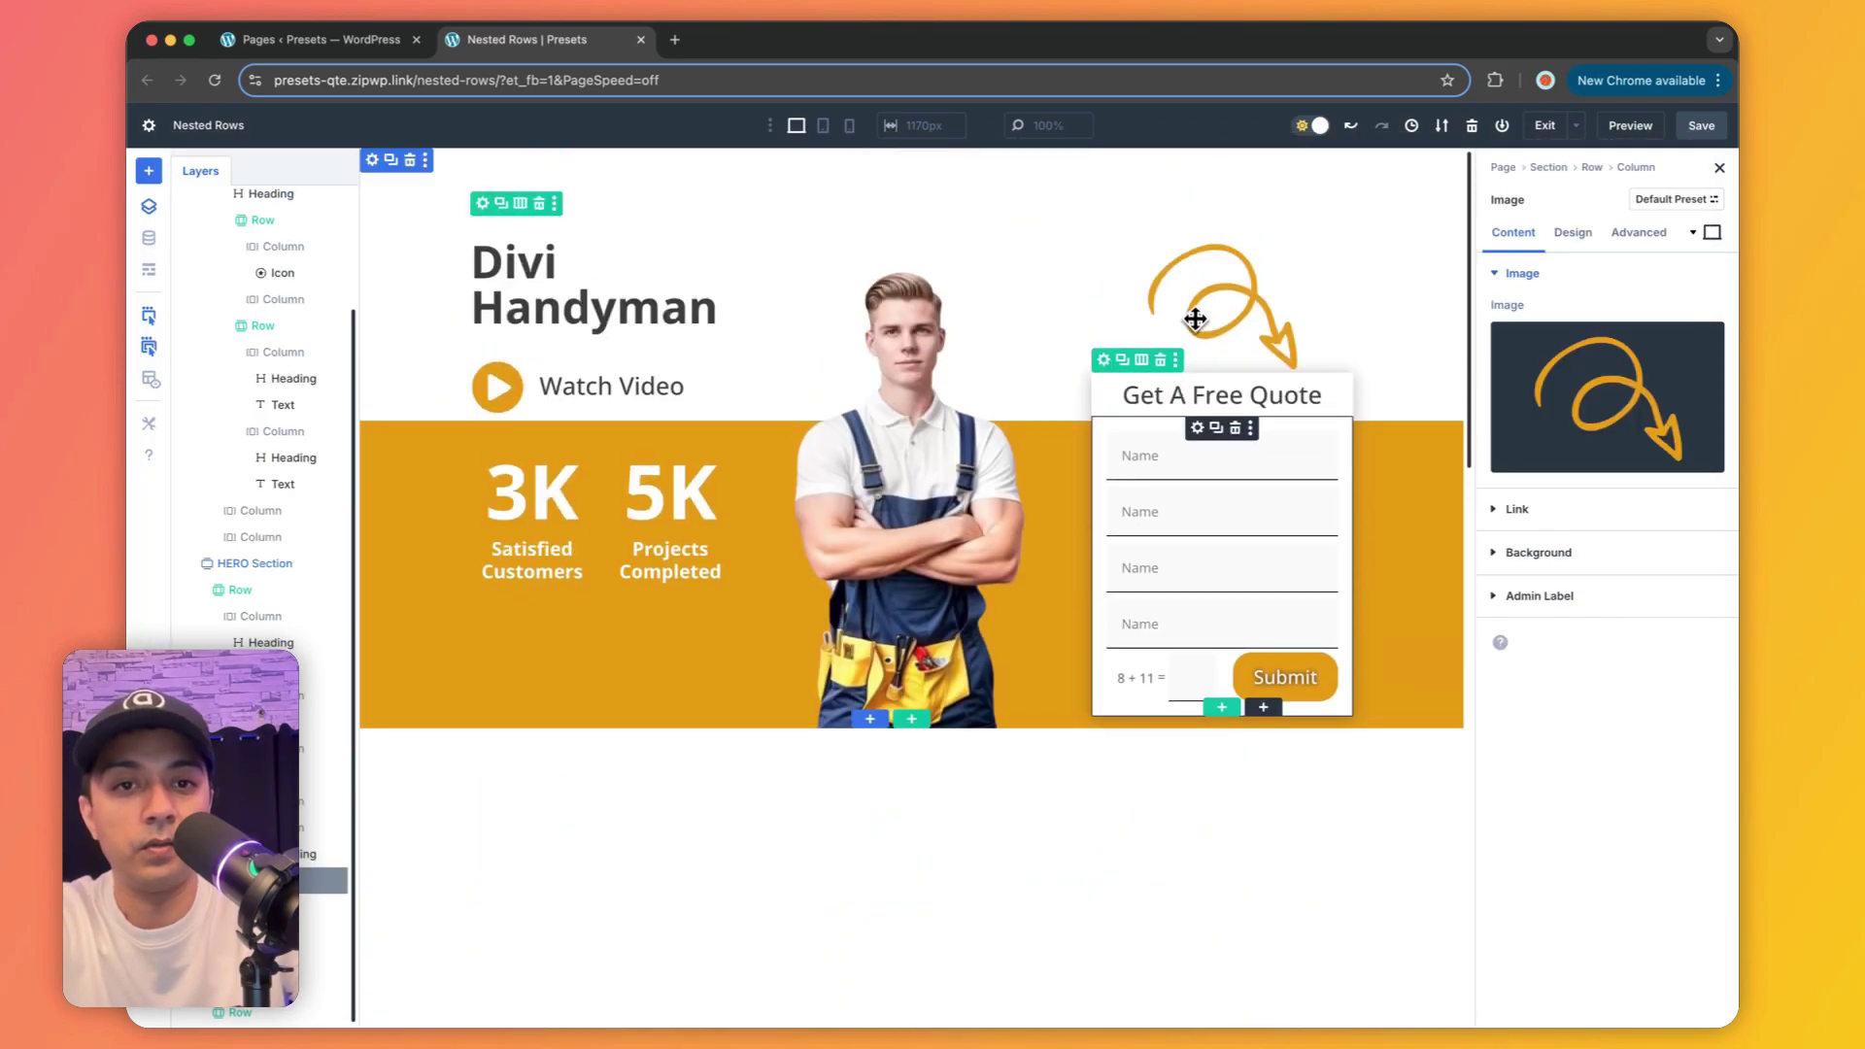
Step: Copy the original arrow image's attributes and paste them onto the new arrow image
right_click(1197, 316)
left_click(1233, 492)
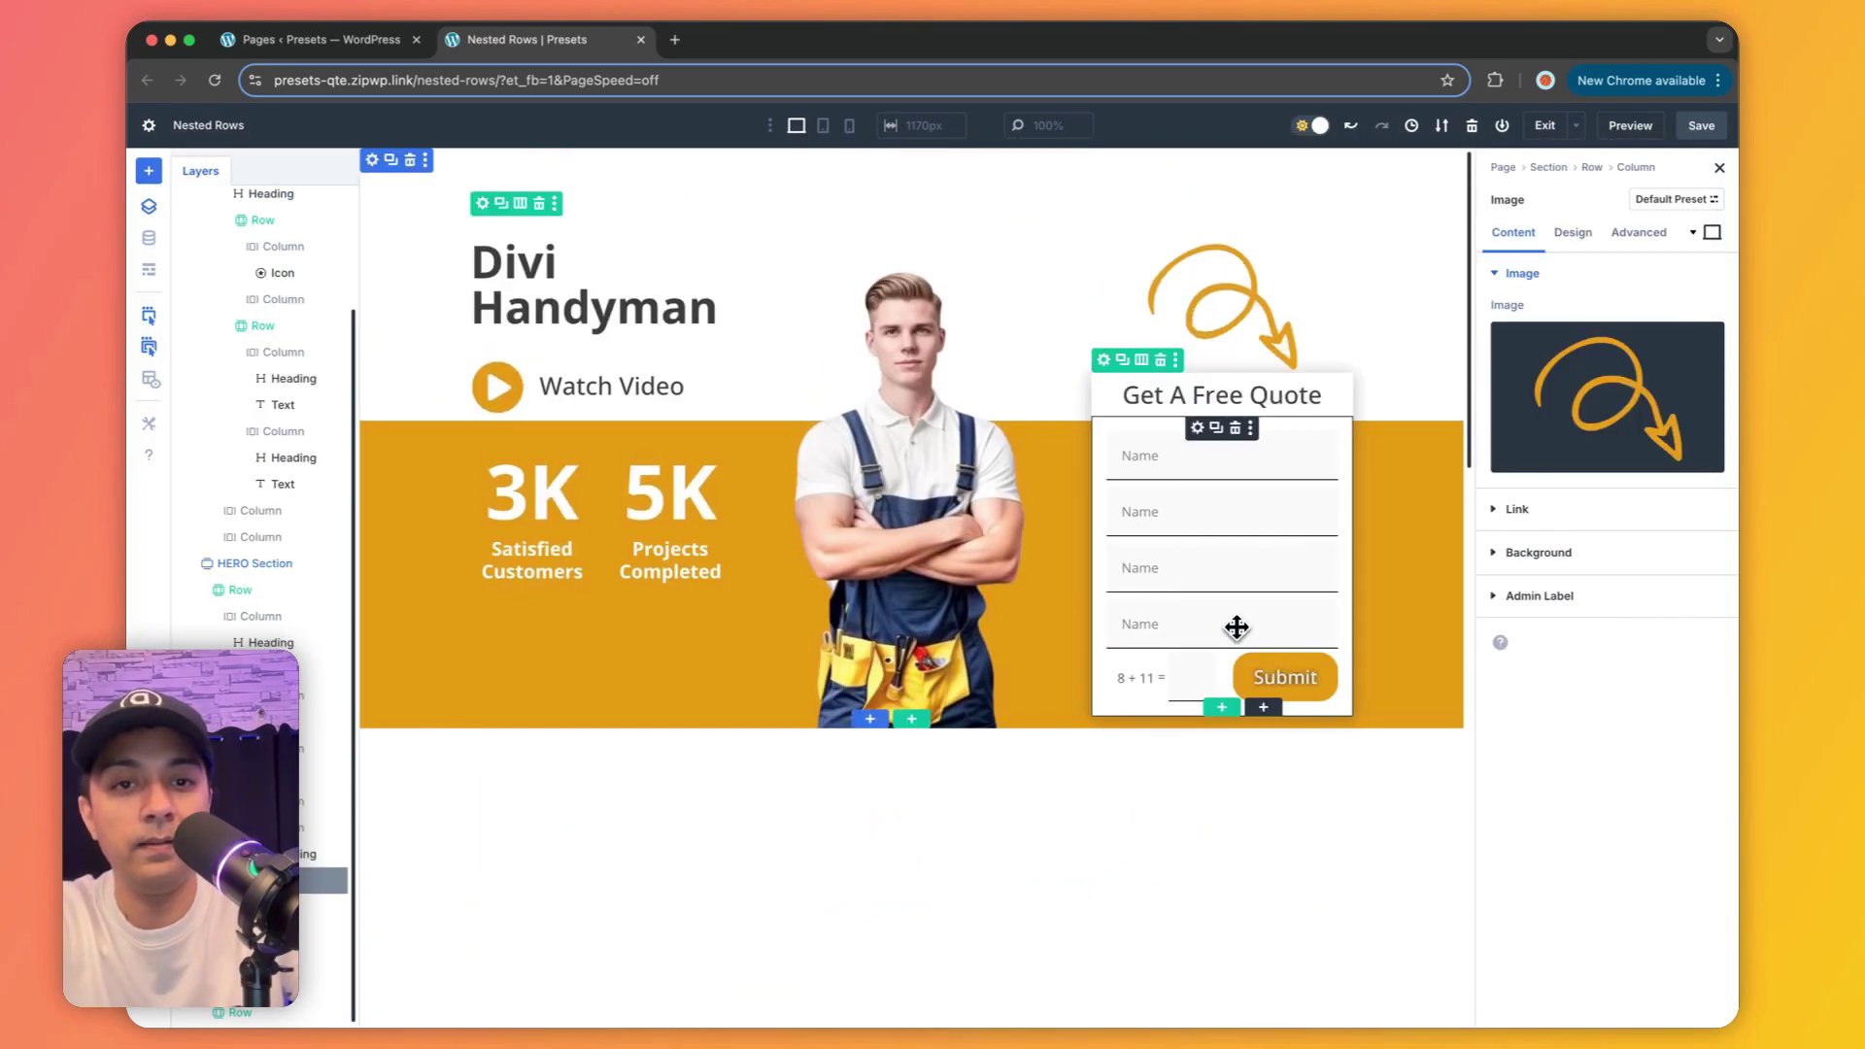
right_click(1218, 637)
left_click(1263, 448)
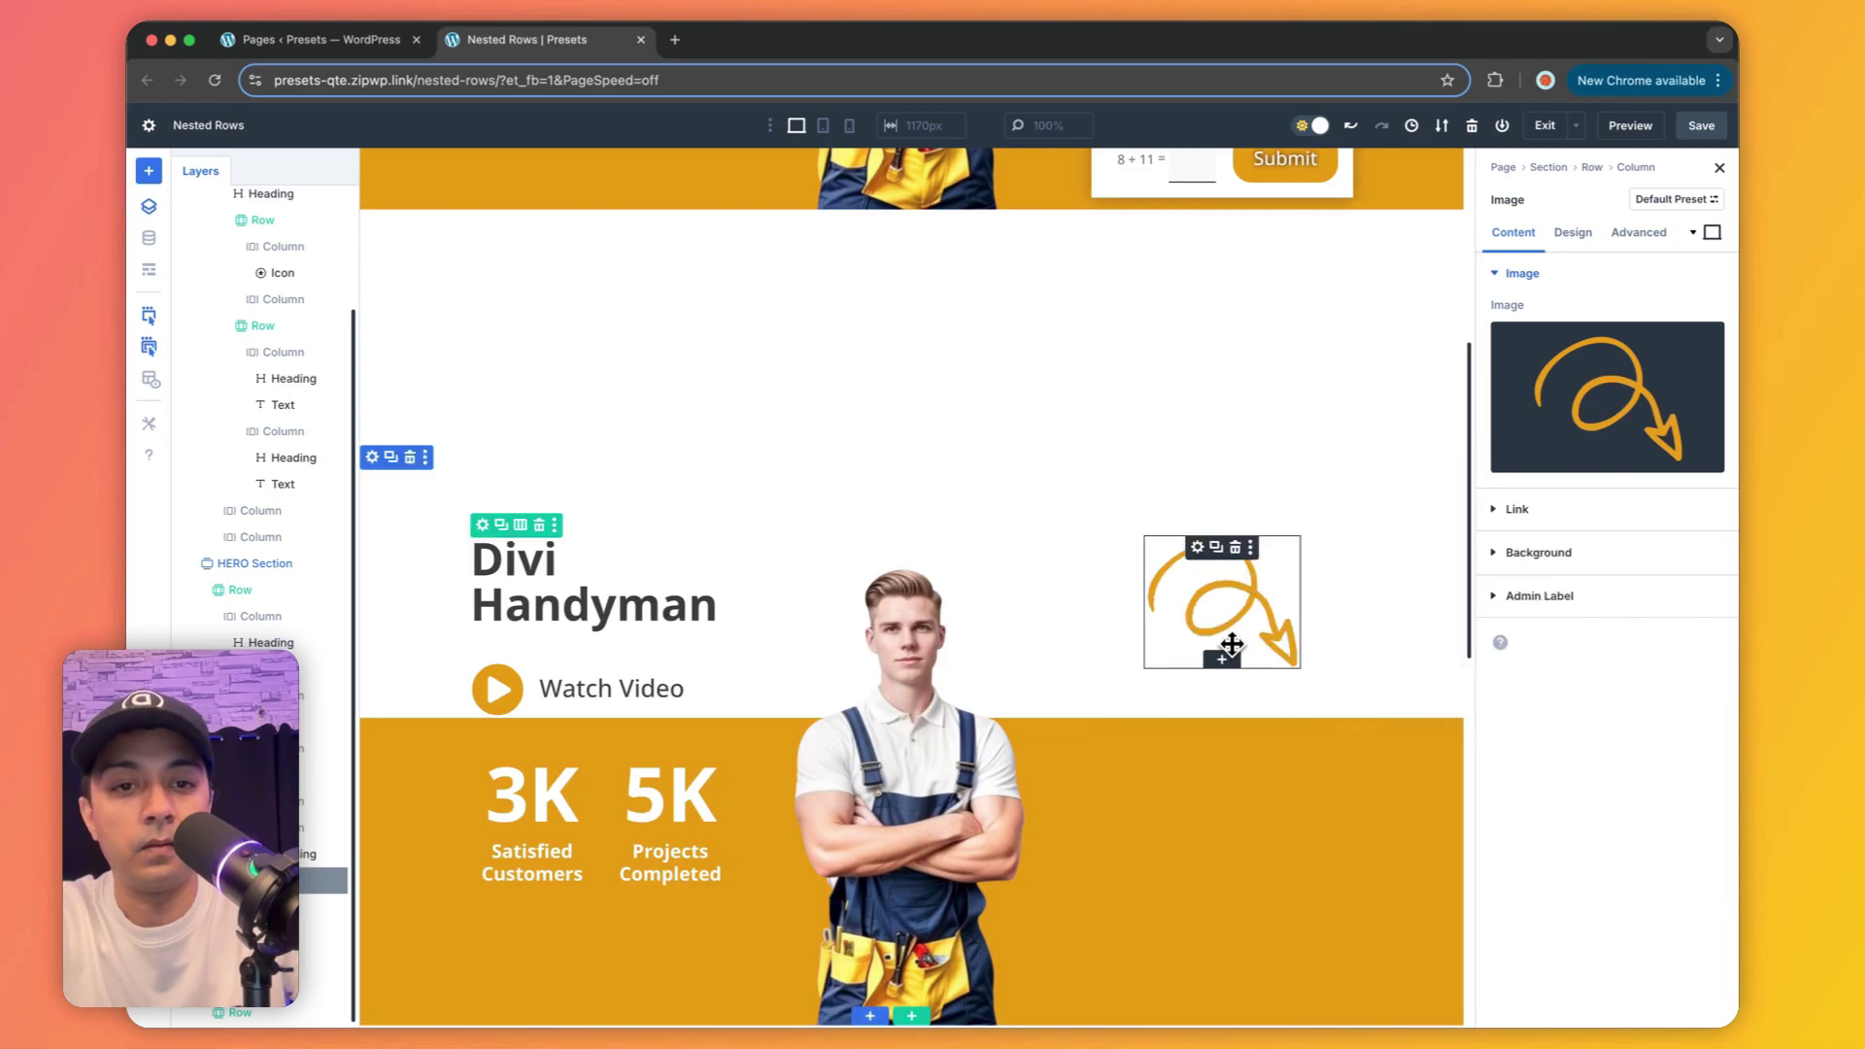
left_click(1222, 662)
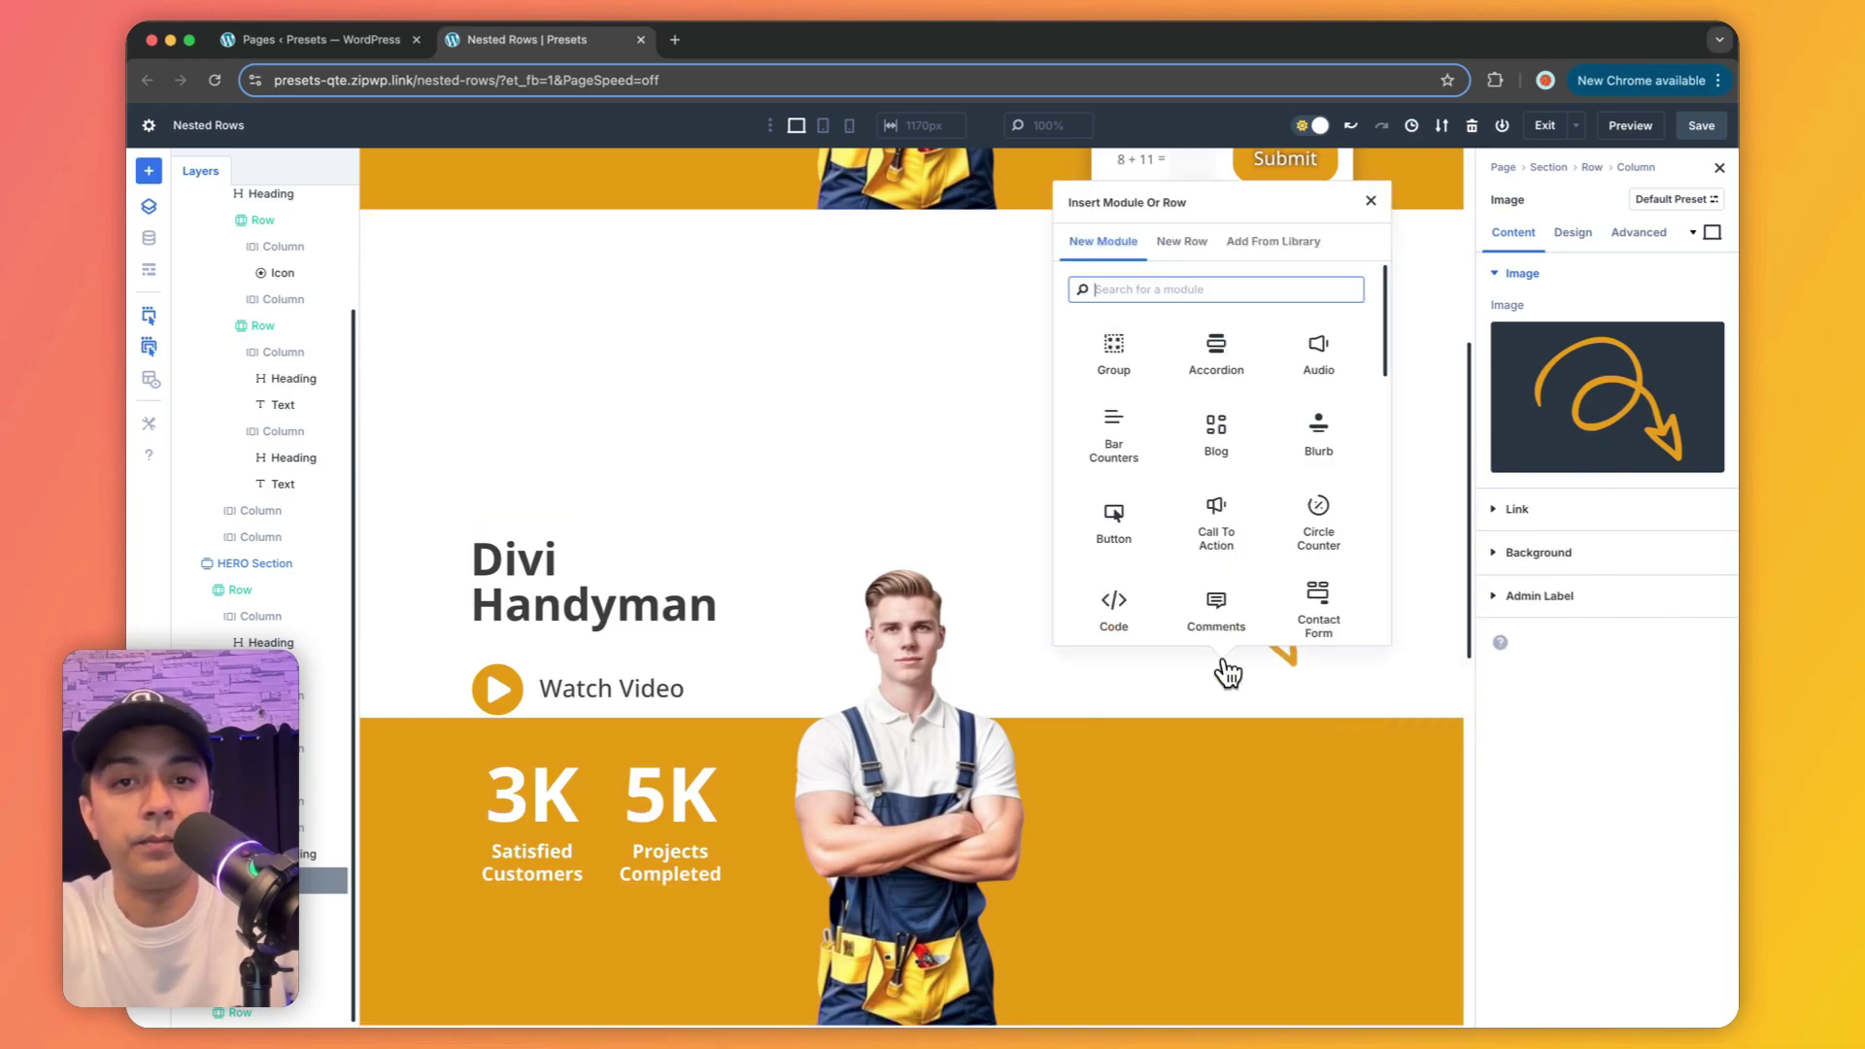
Step: Insert a Contact Form module below the arrow image
type("form")
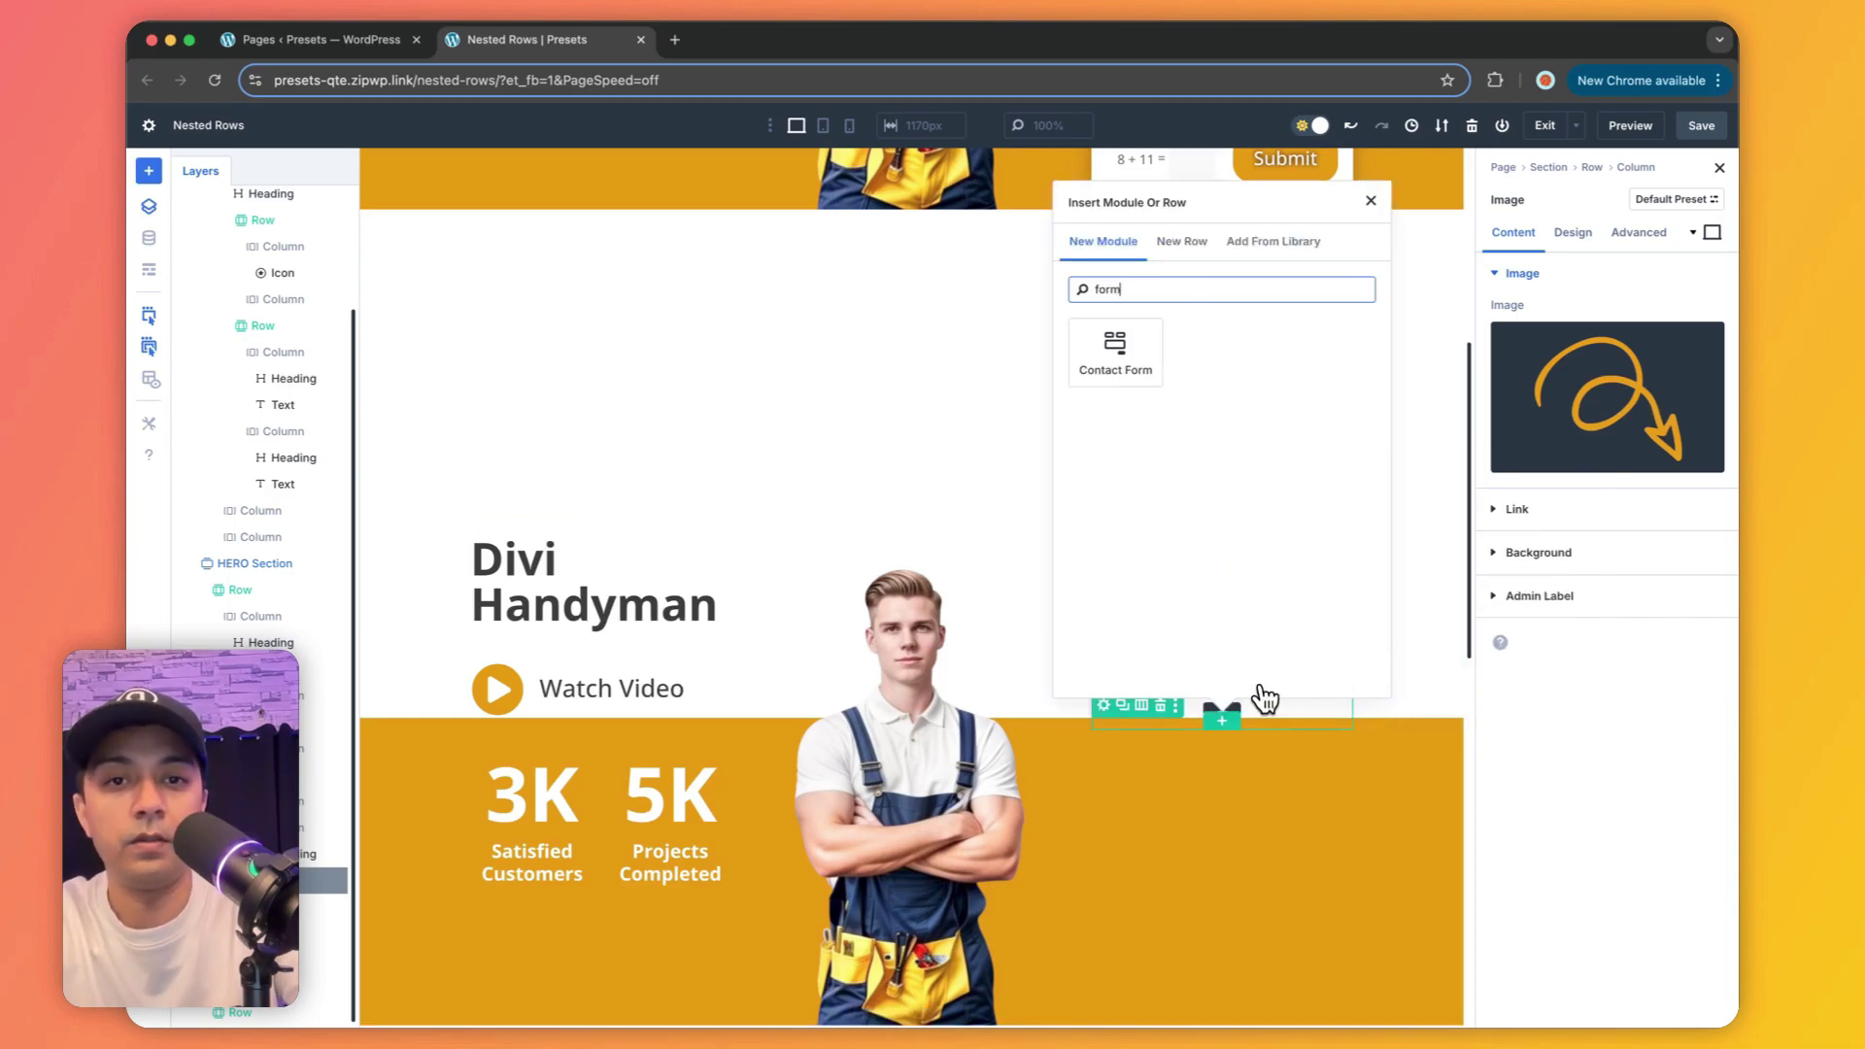
left_click(1118, 355)
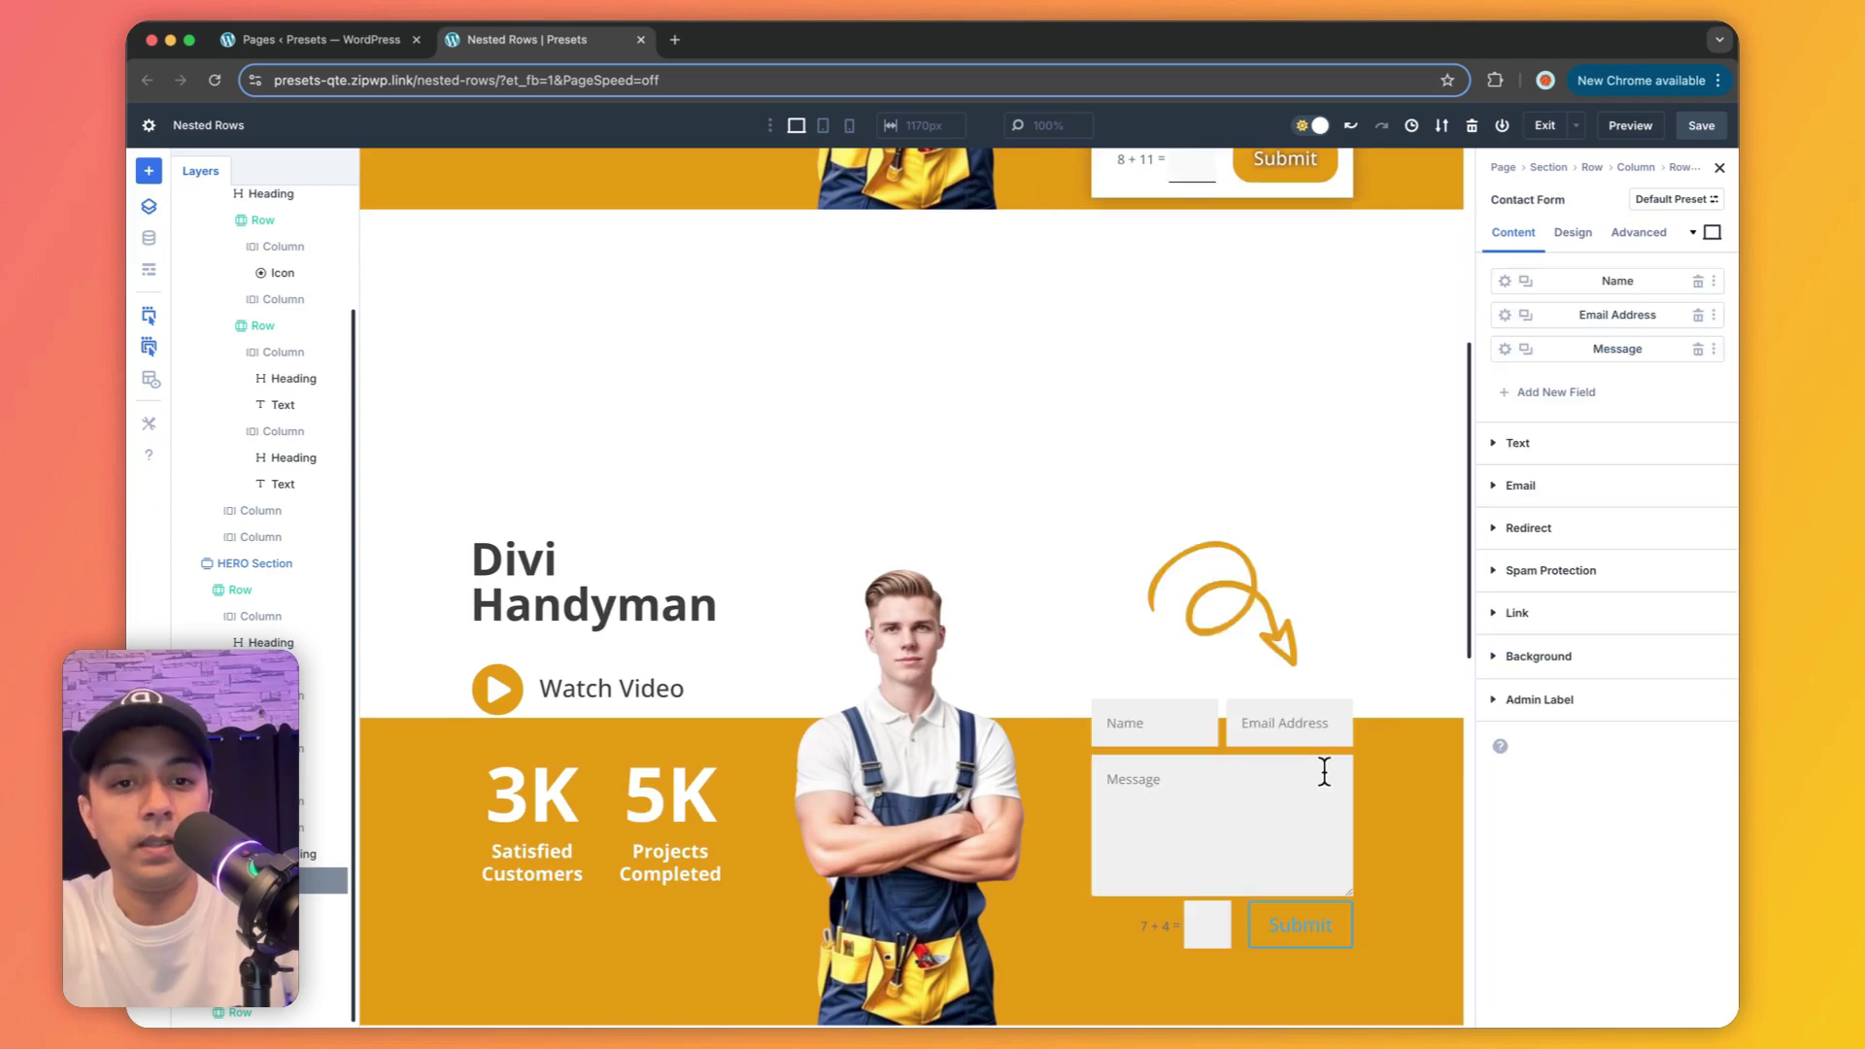
scroll(1257, 778, "down", 3)
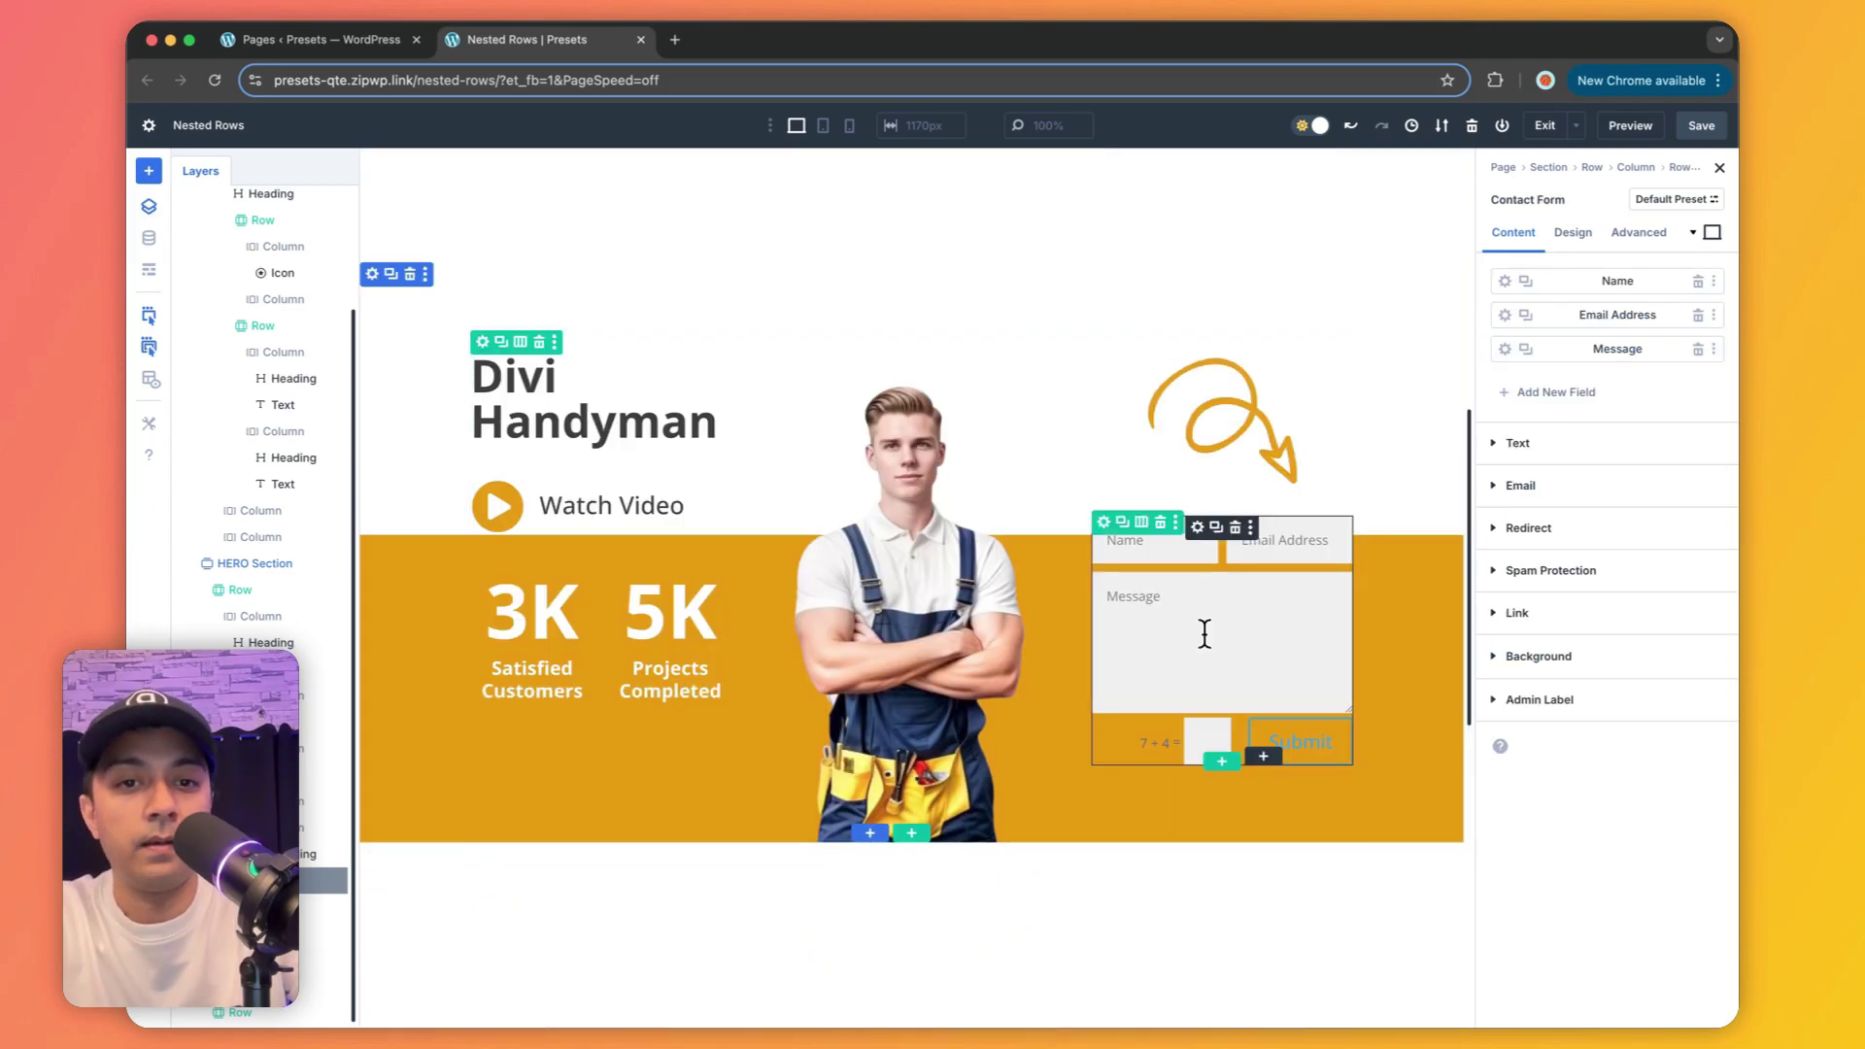
Step: Add a Heading module and drag it above the contact form fields
left_click(1263, 758)
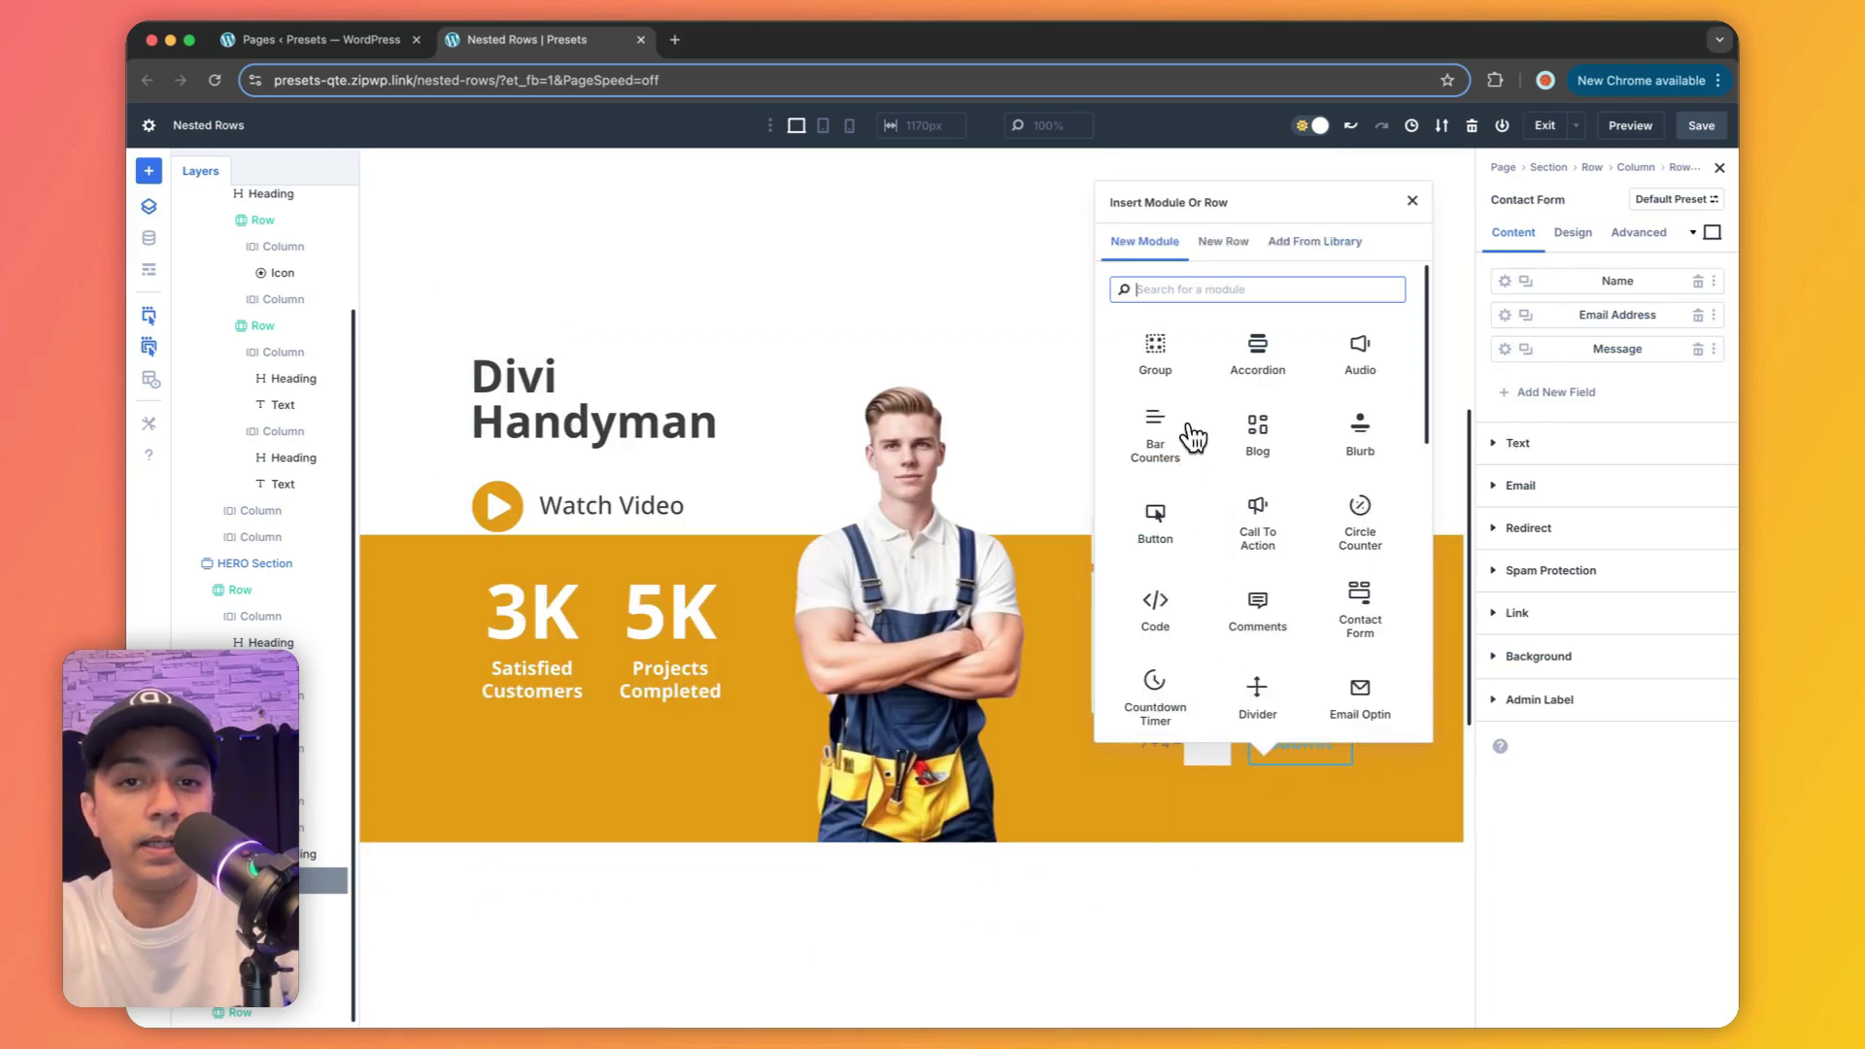
type("head")
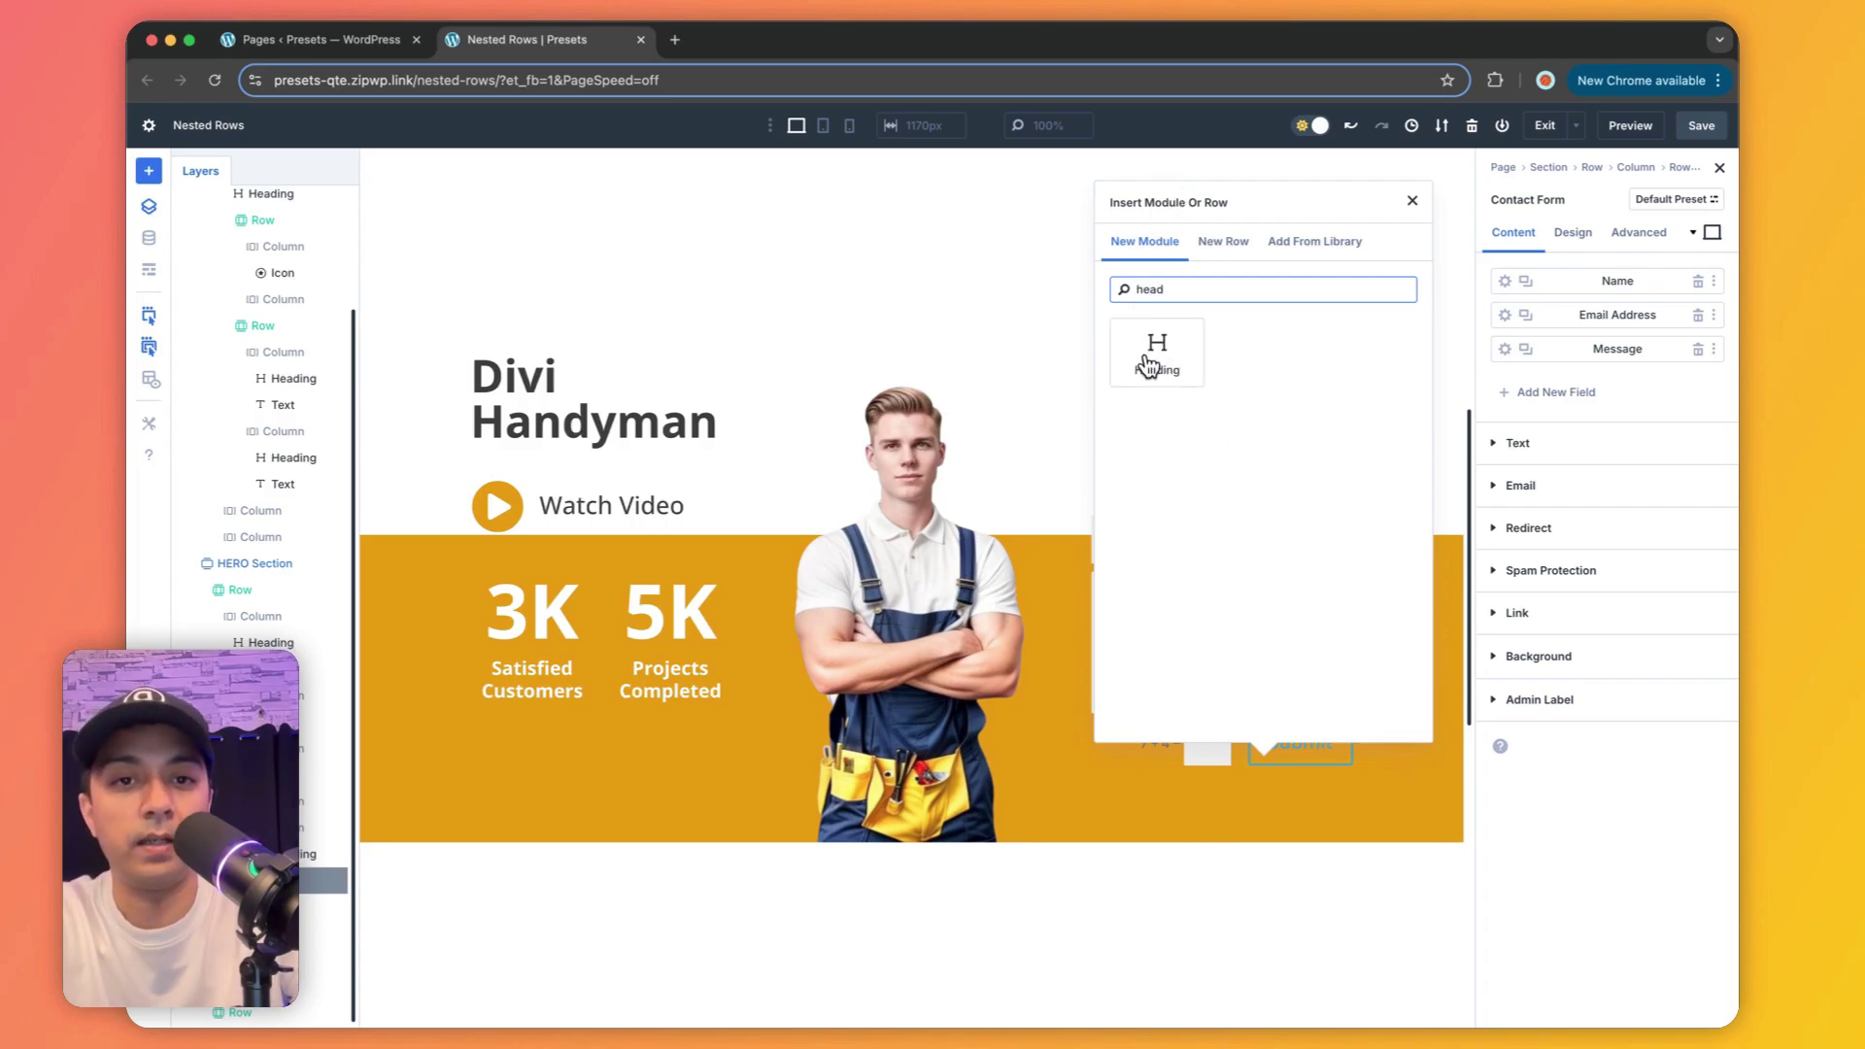
key("Return")
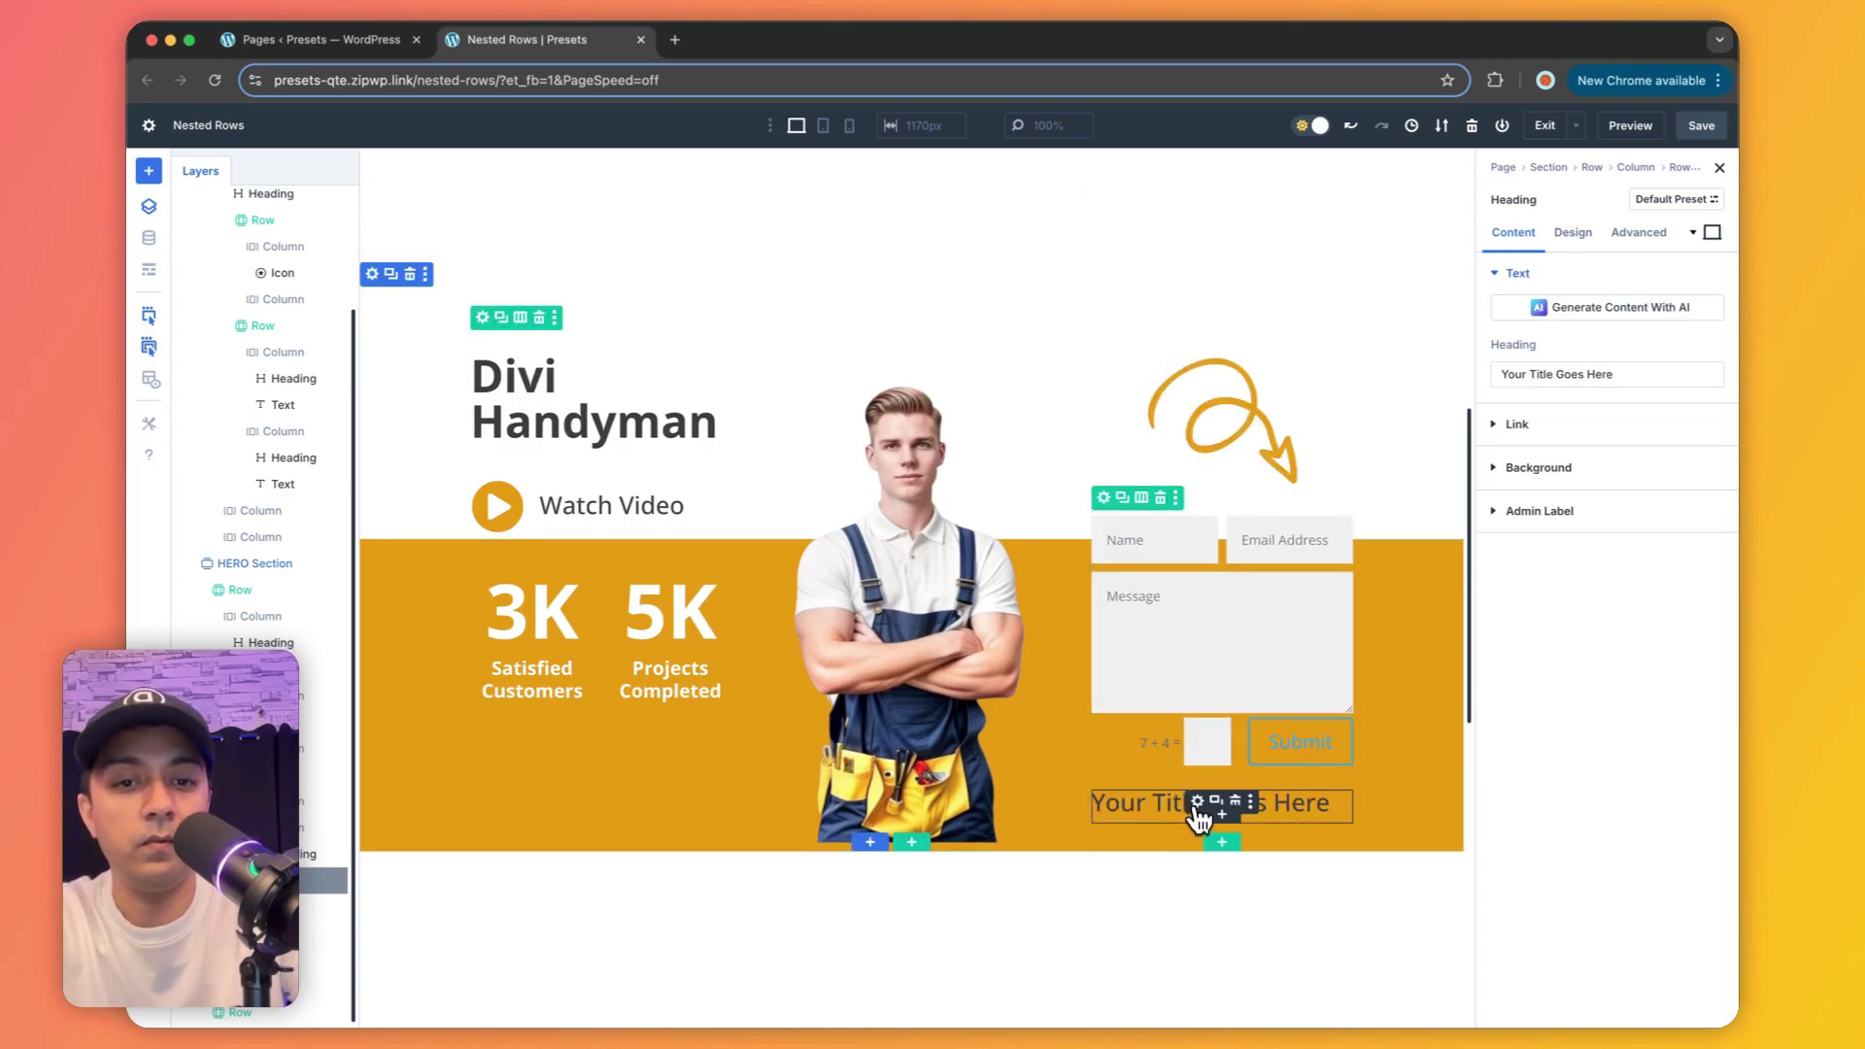
left_click_drag(1196, 748, 1197, 549)
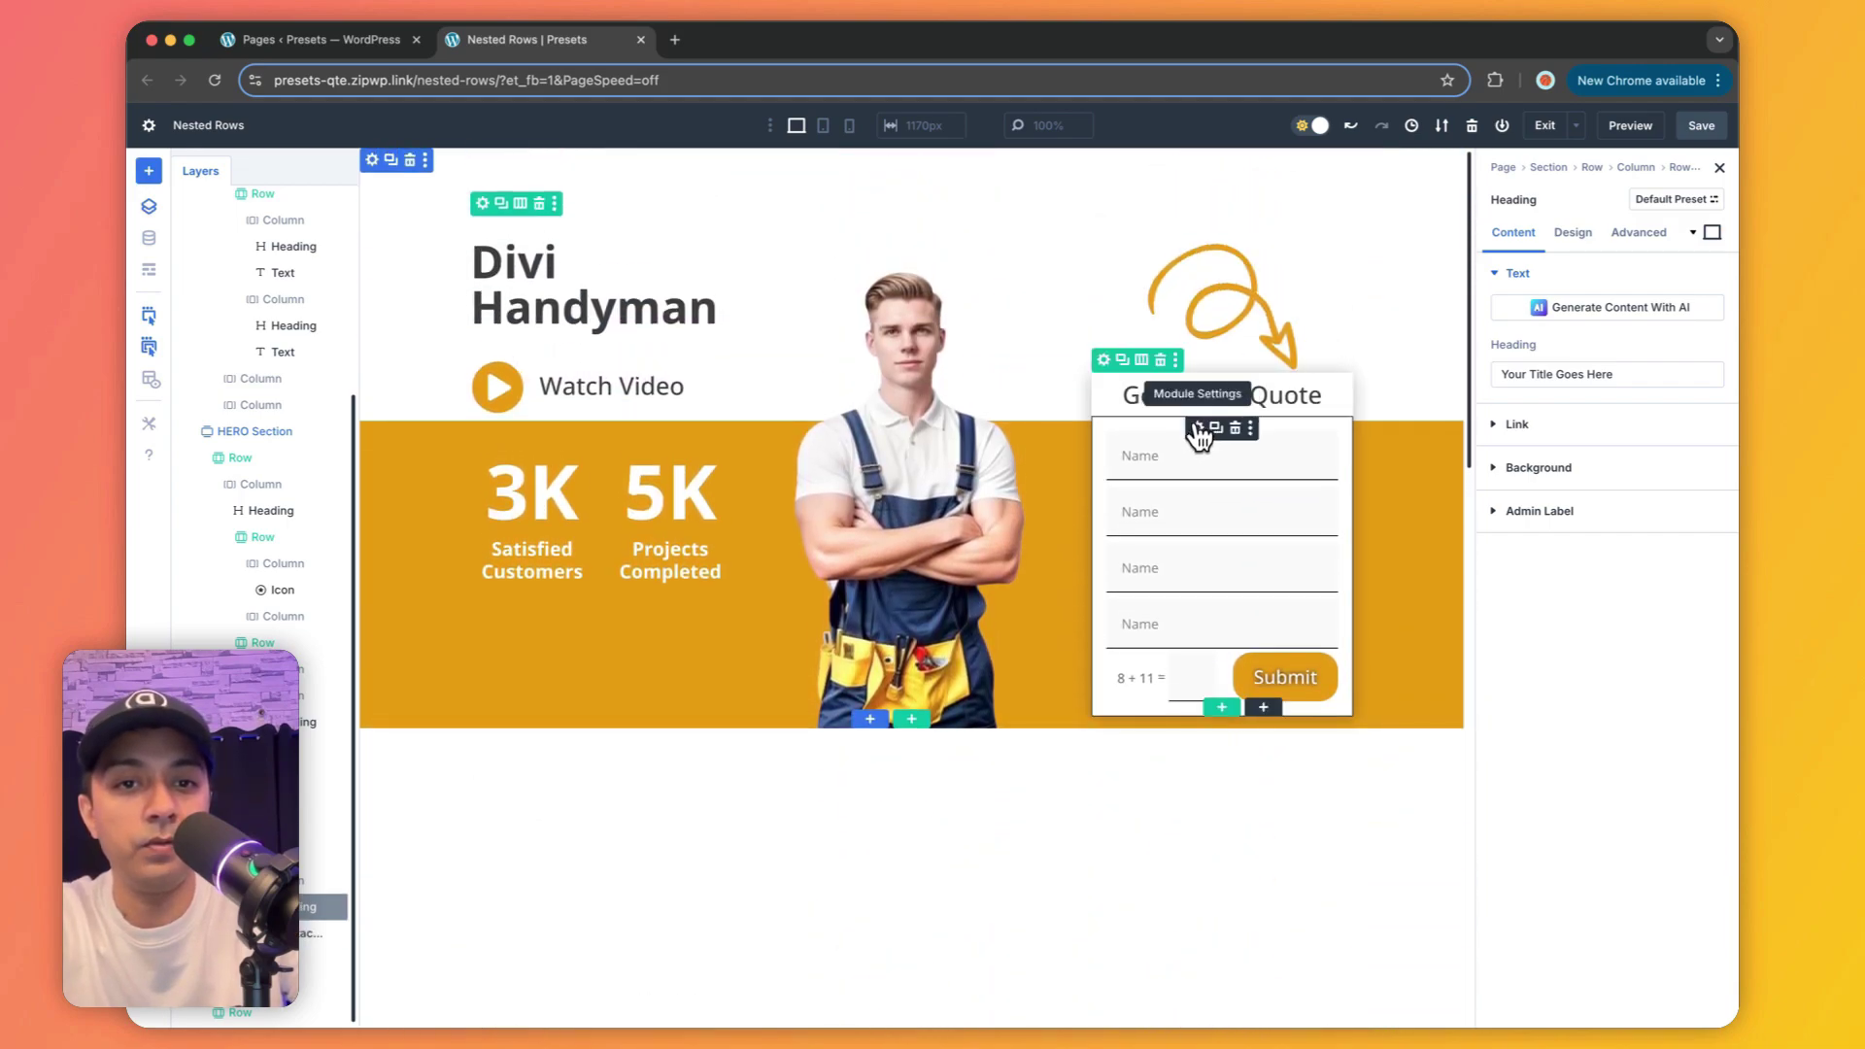
right_click(1112, 375)
left_click(1137, 570)
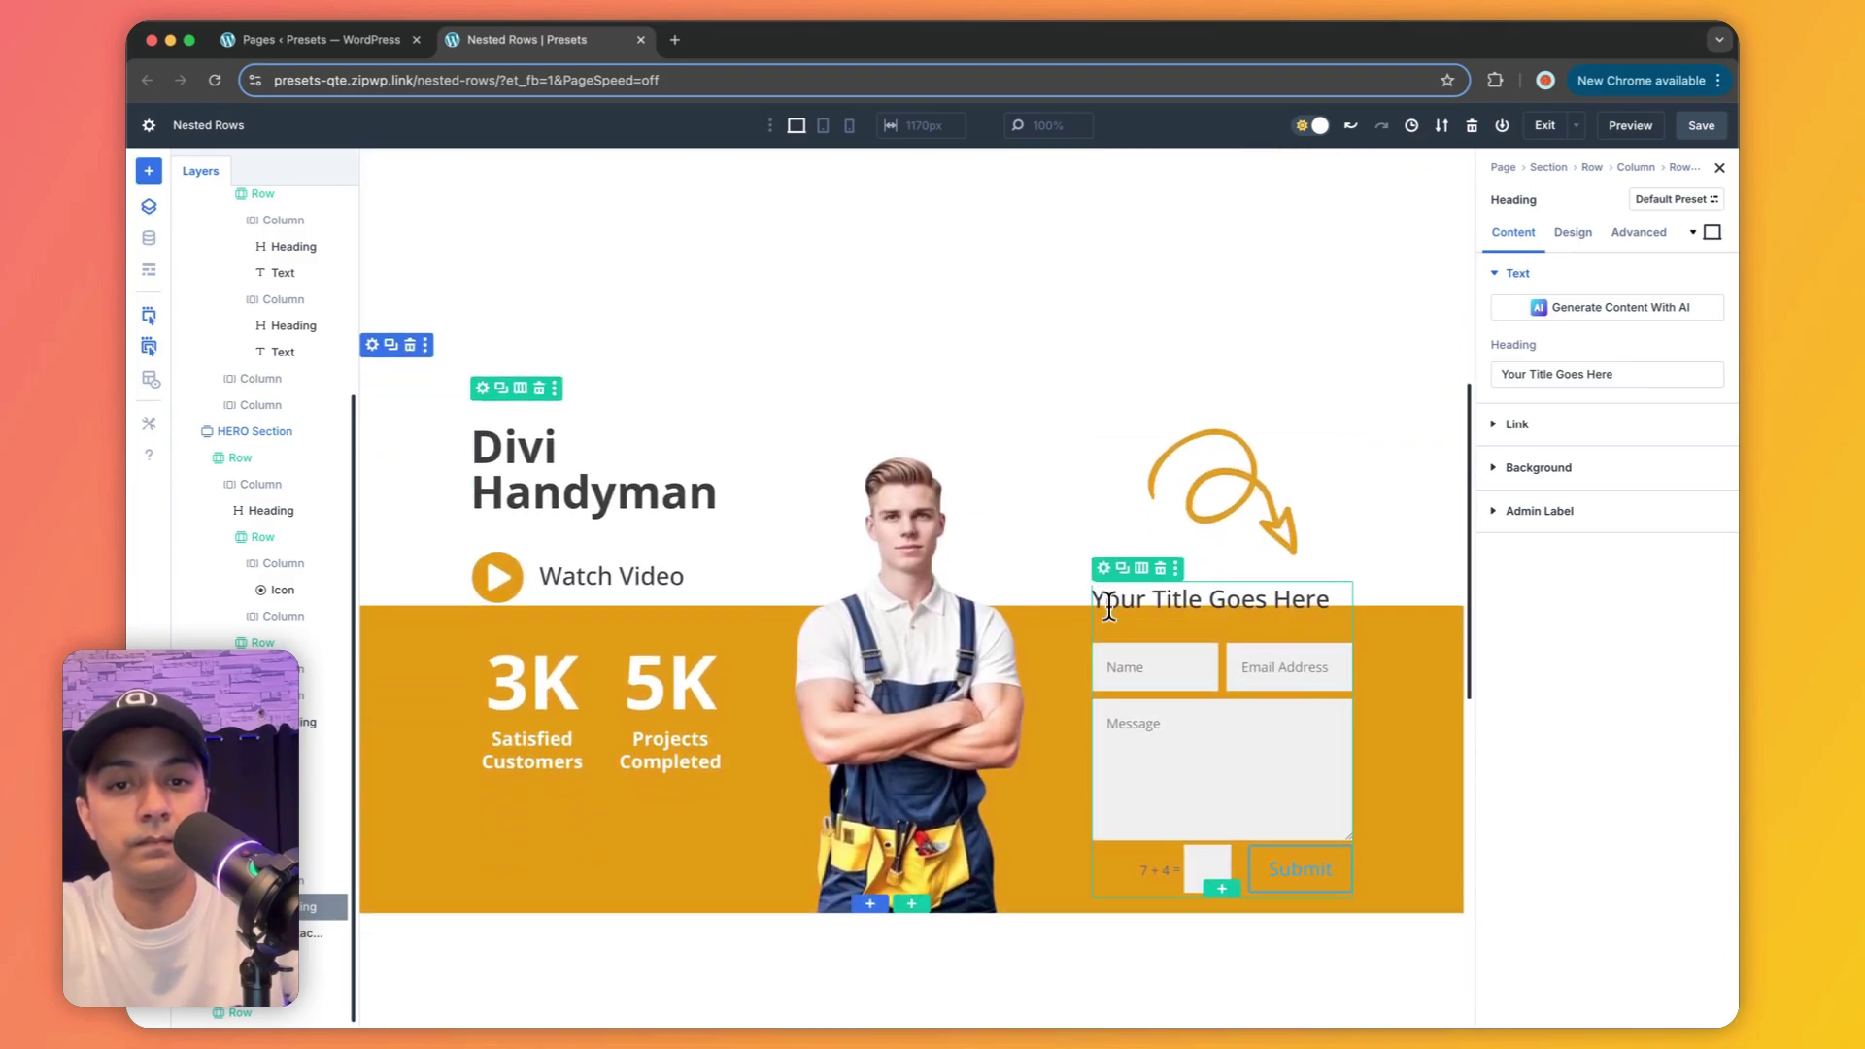
right_click(1109, 609)
mouse_move(1157, 812)
left_click(1337, 754)
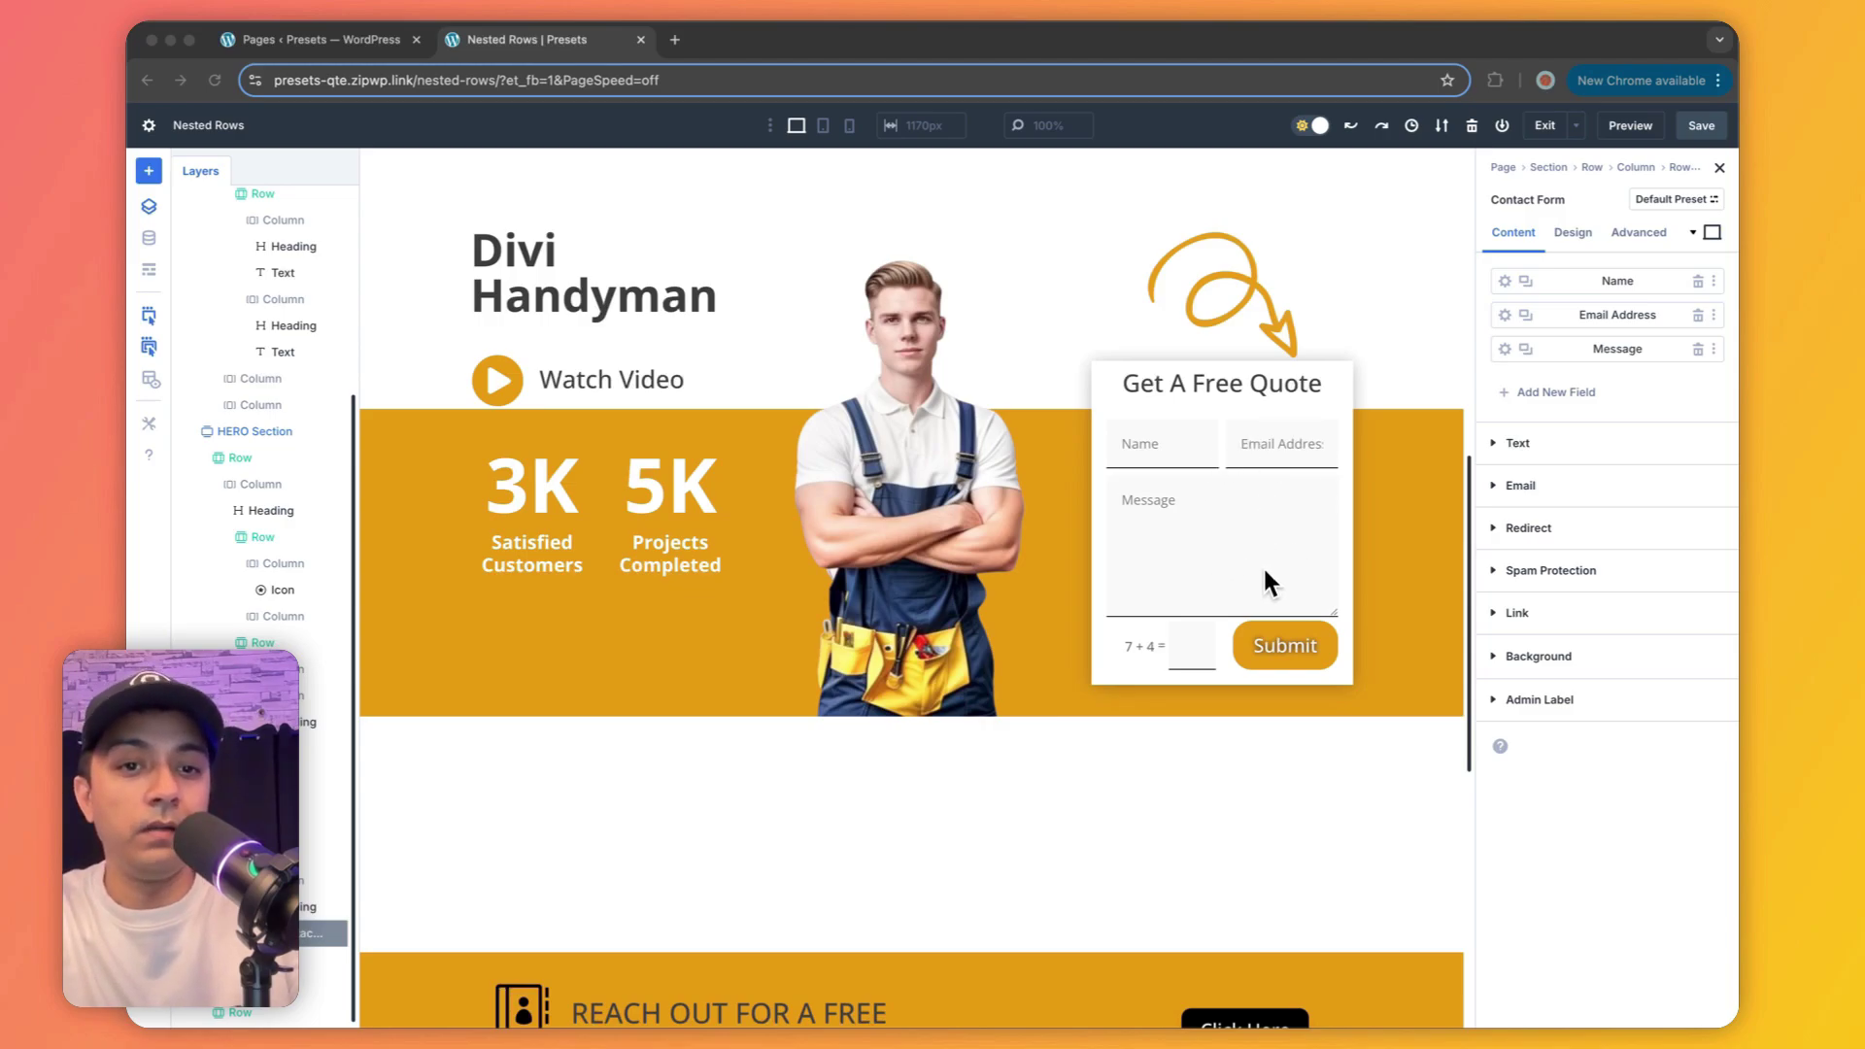
left_click(1699, 350)
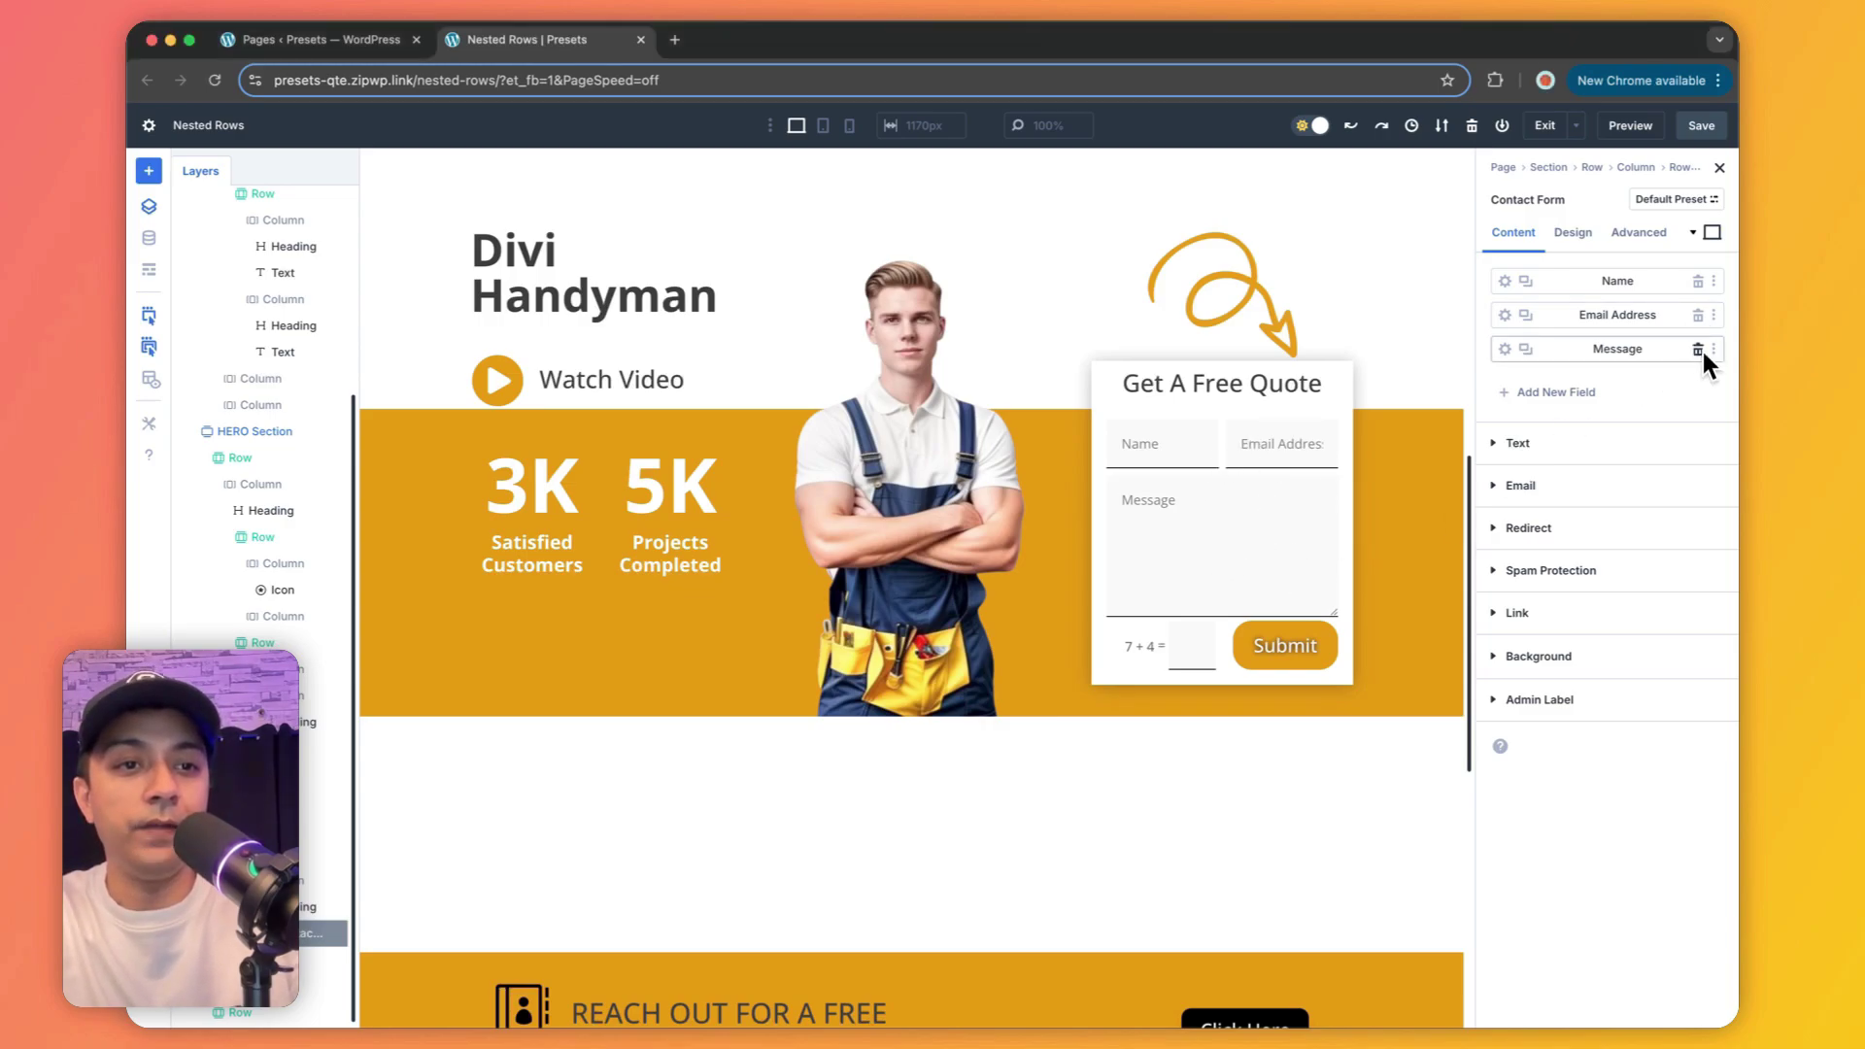
left_click(1698, 315)
left_click(1698, 281)
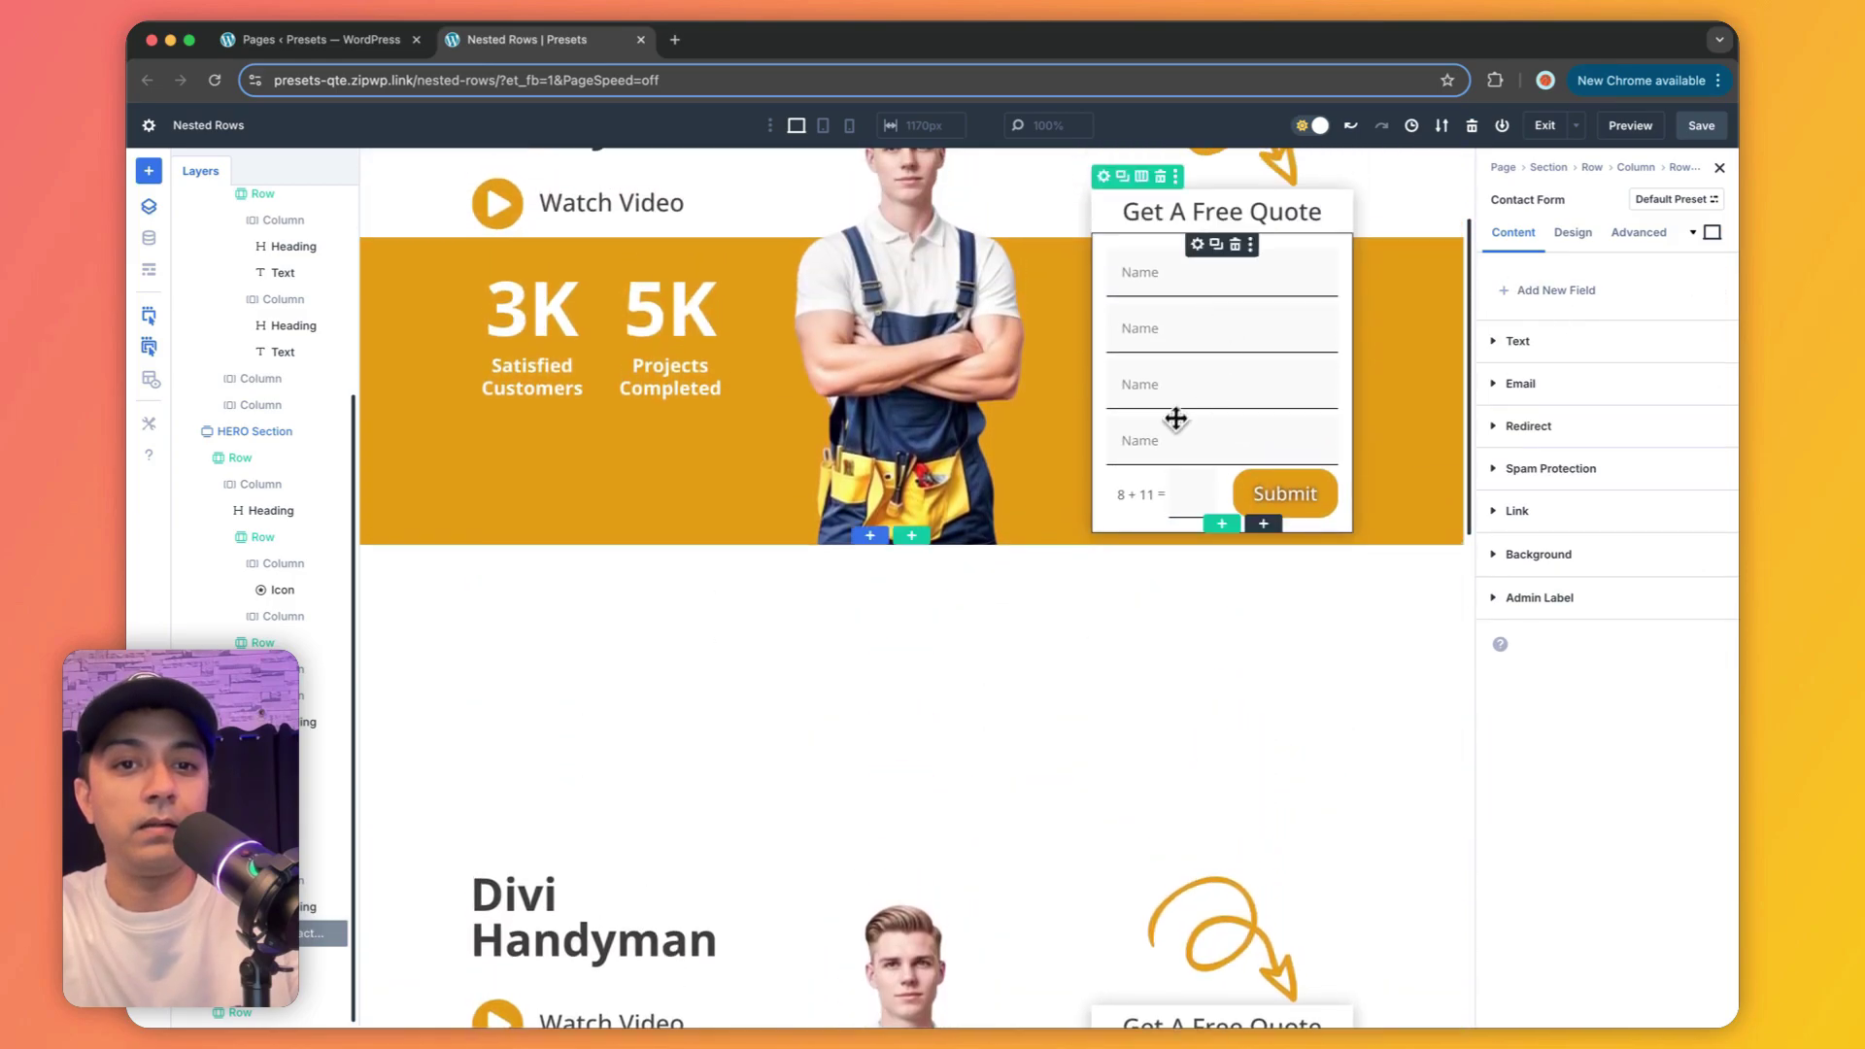
left_click(1241, 402)
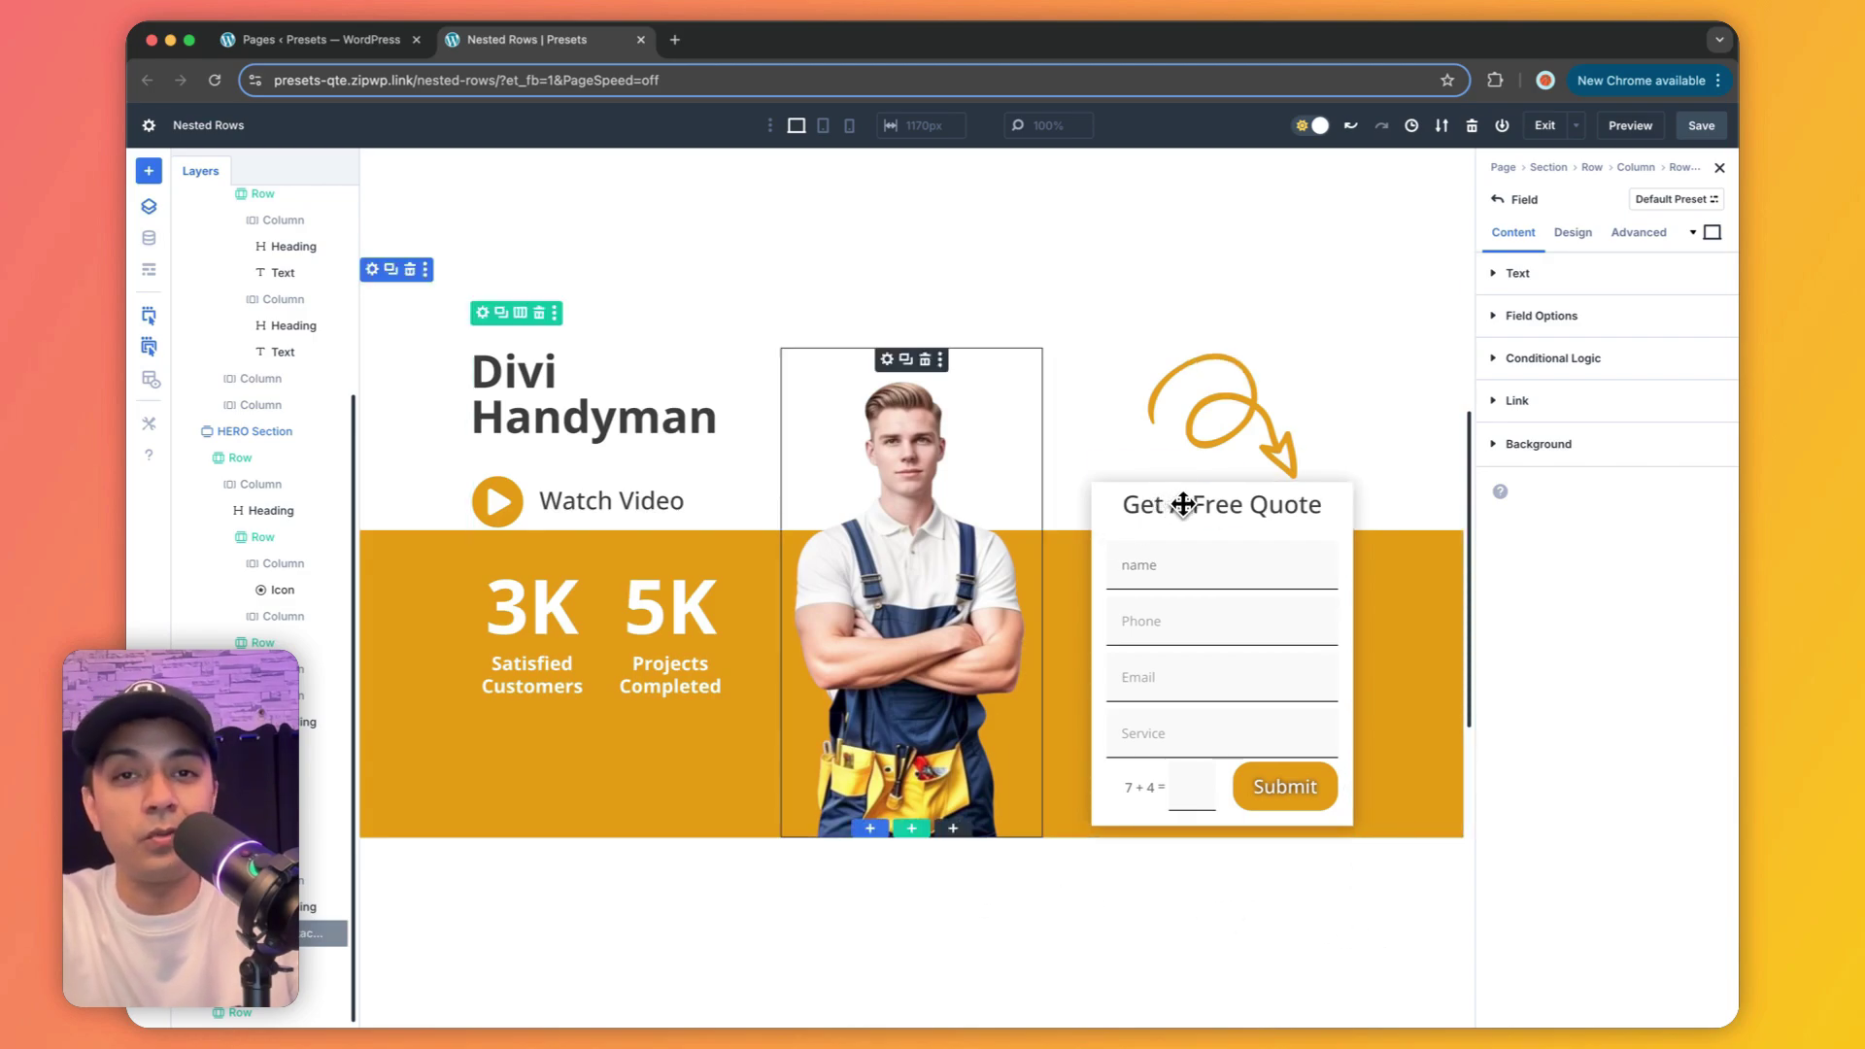
scroll(877, 507, "down", 2)
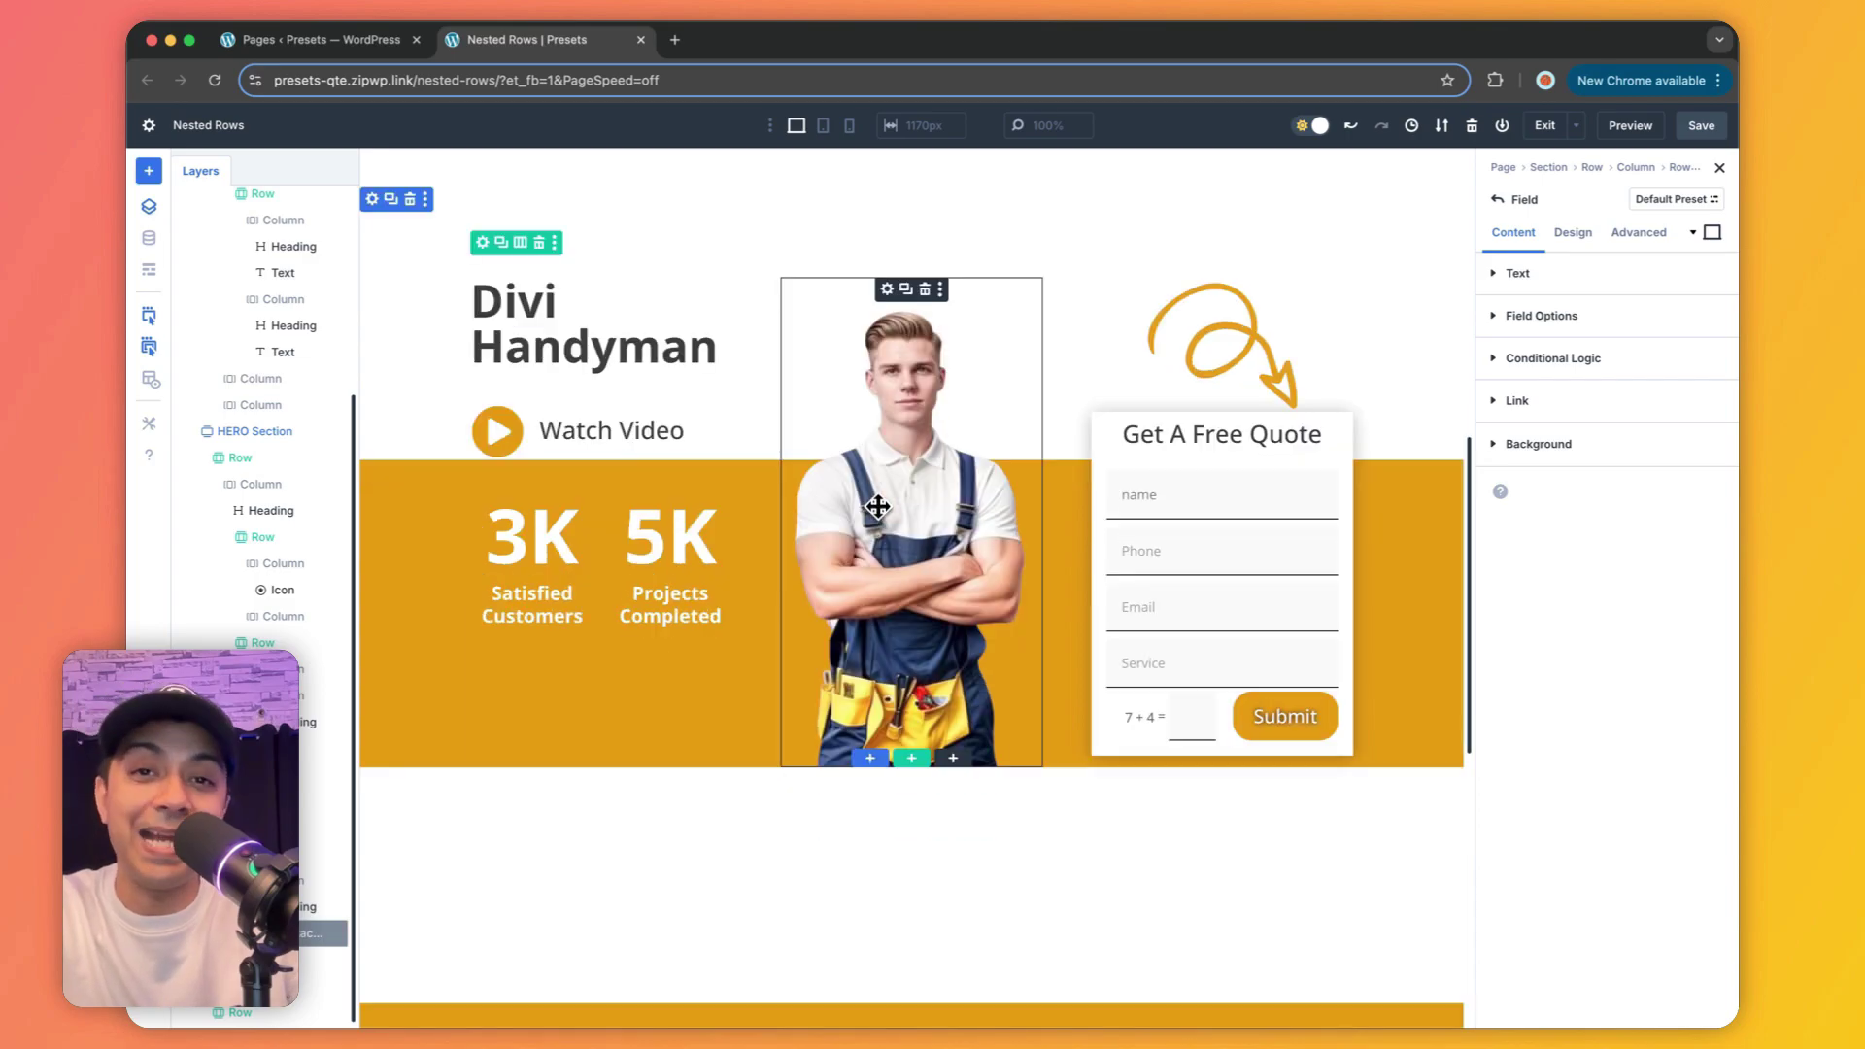
scroll(877, 506, "down", 10)
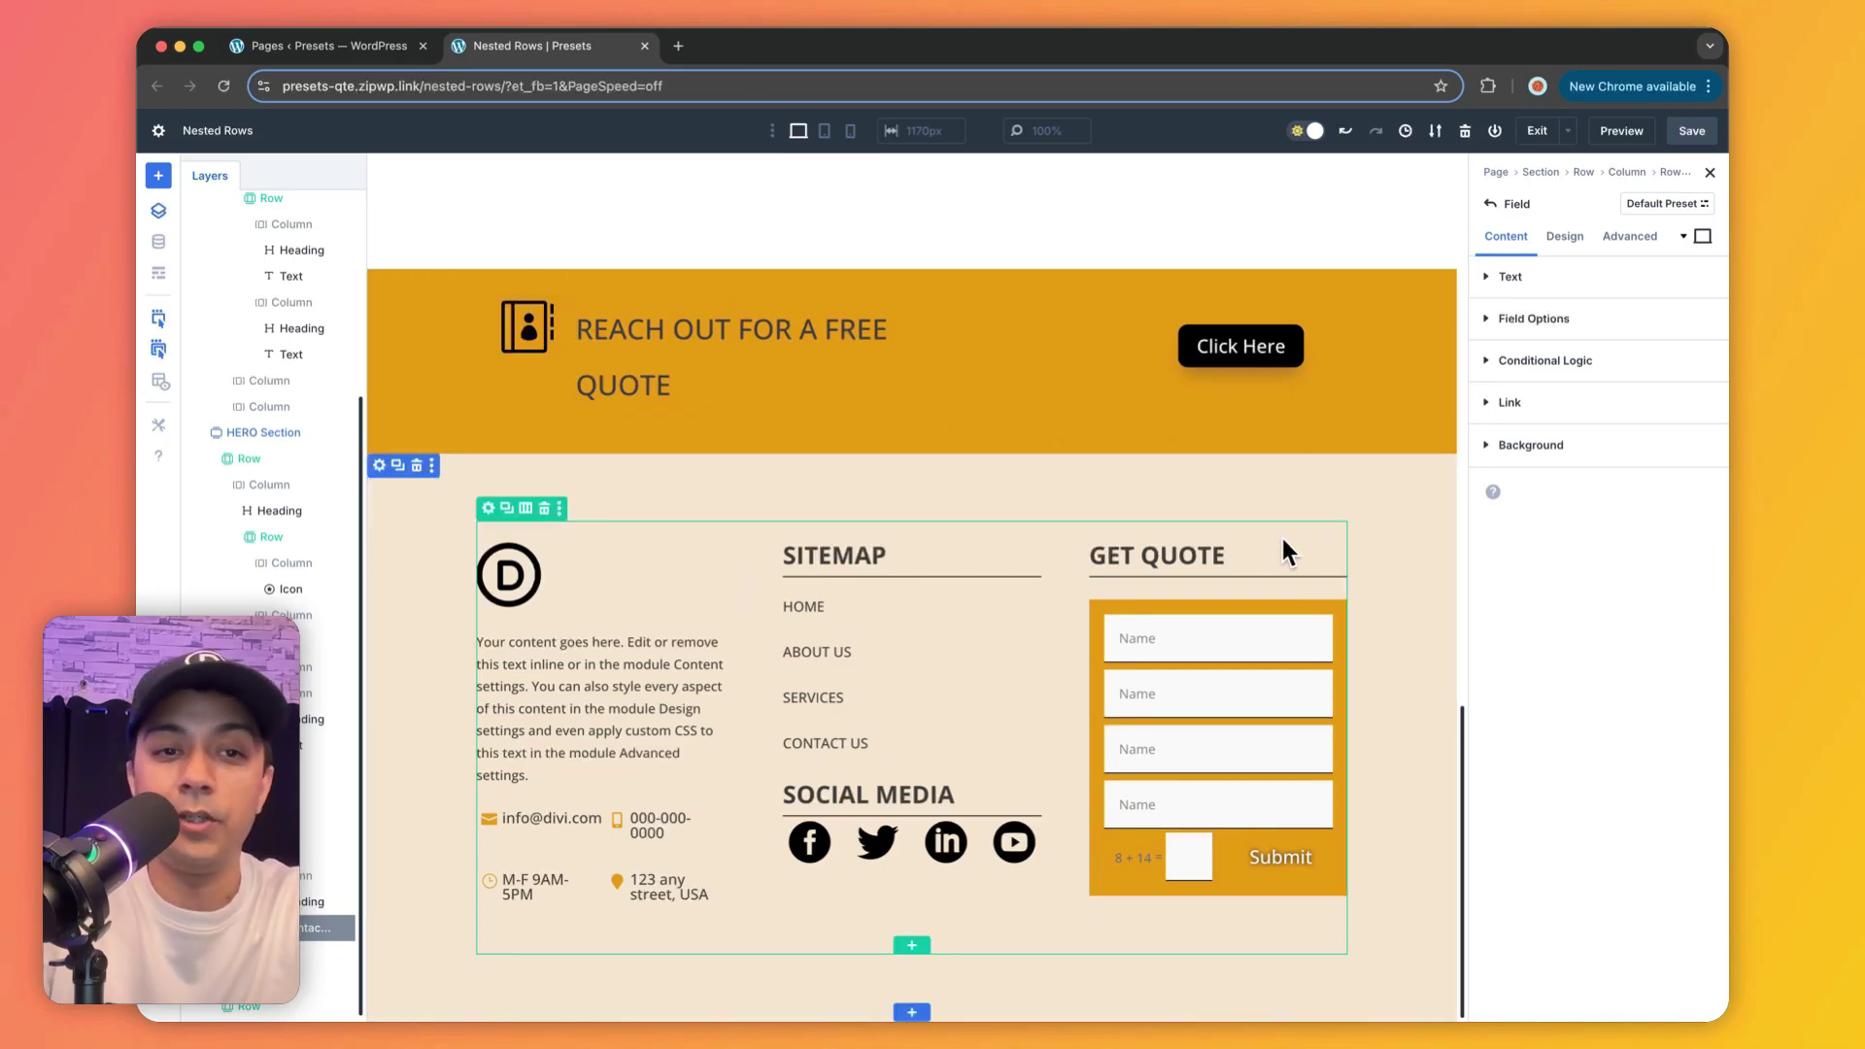
left_click(629, 417)
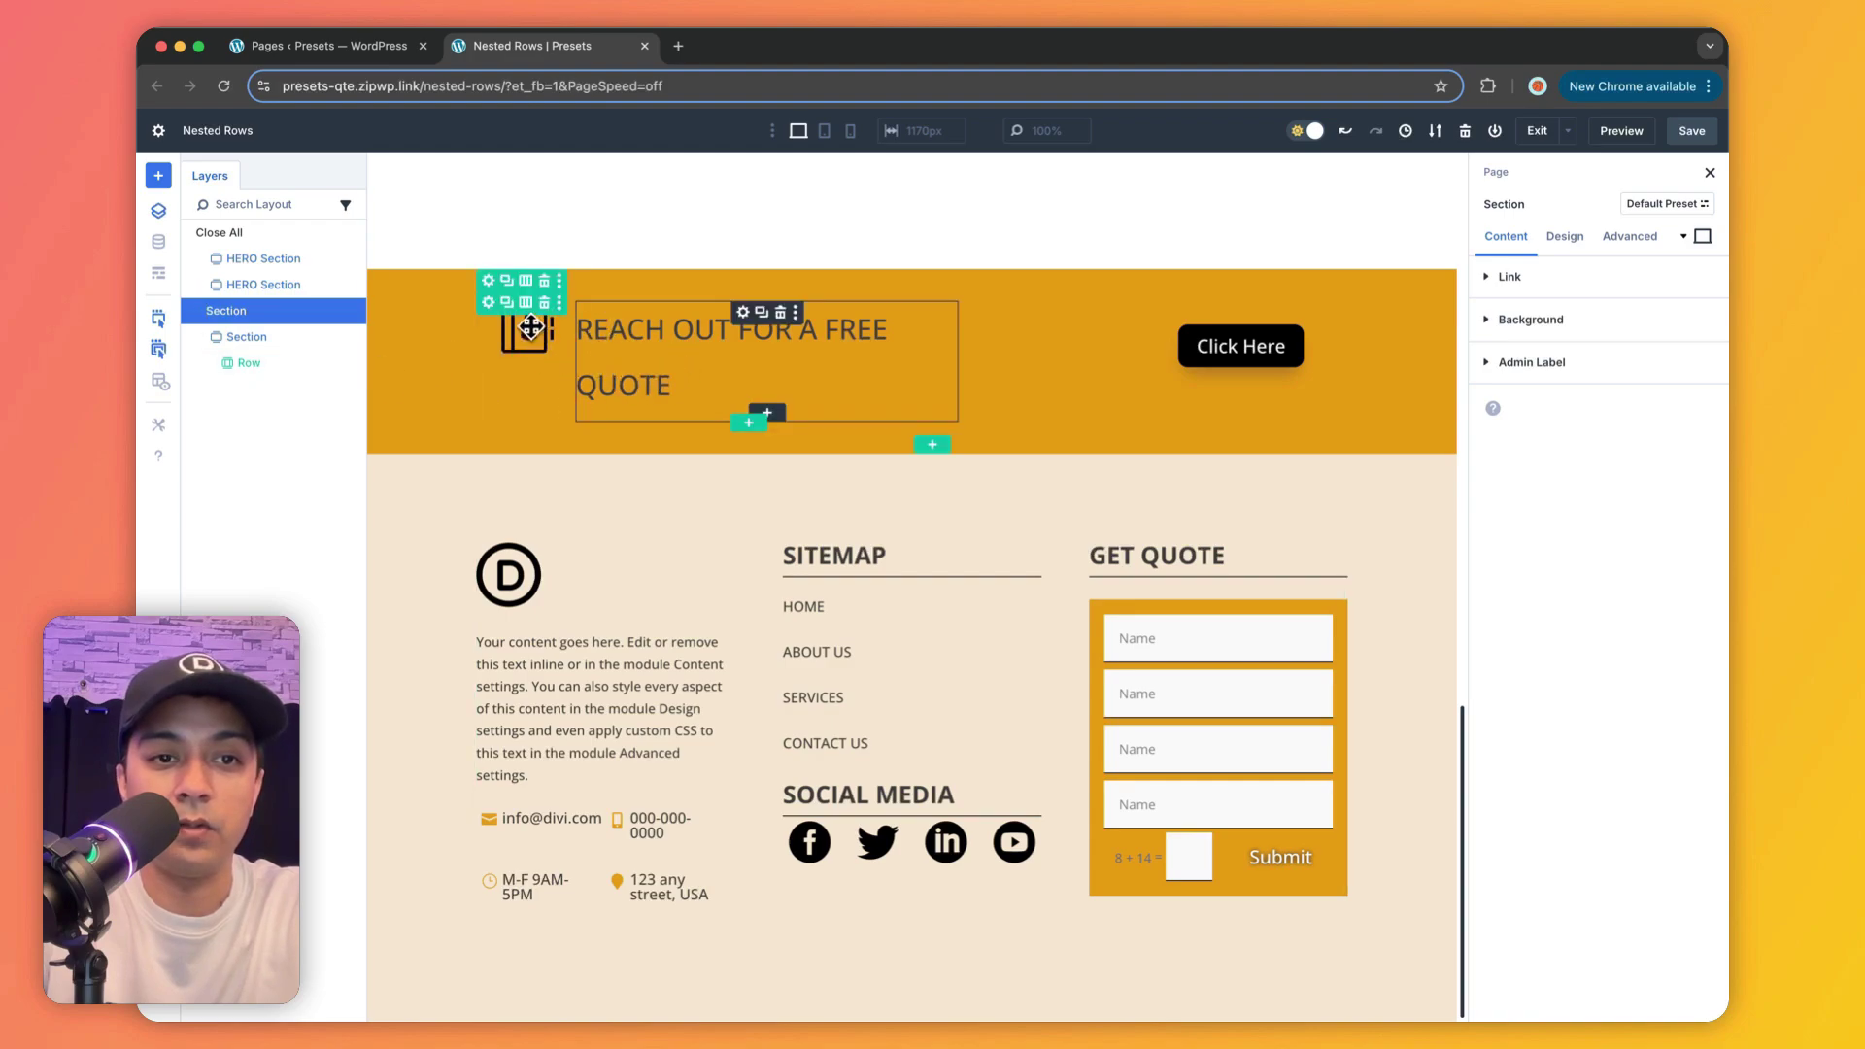
left_click(248, 337)
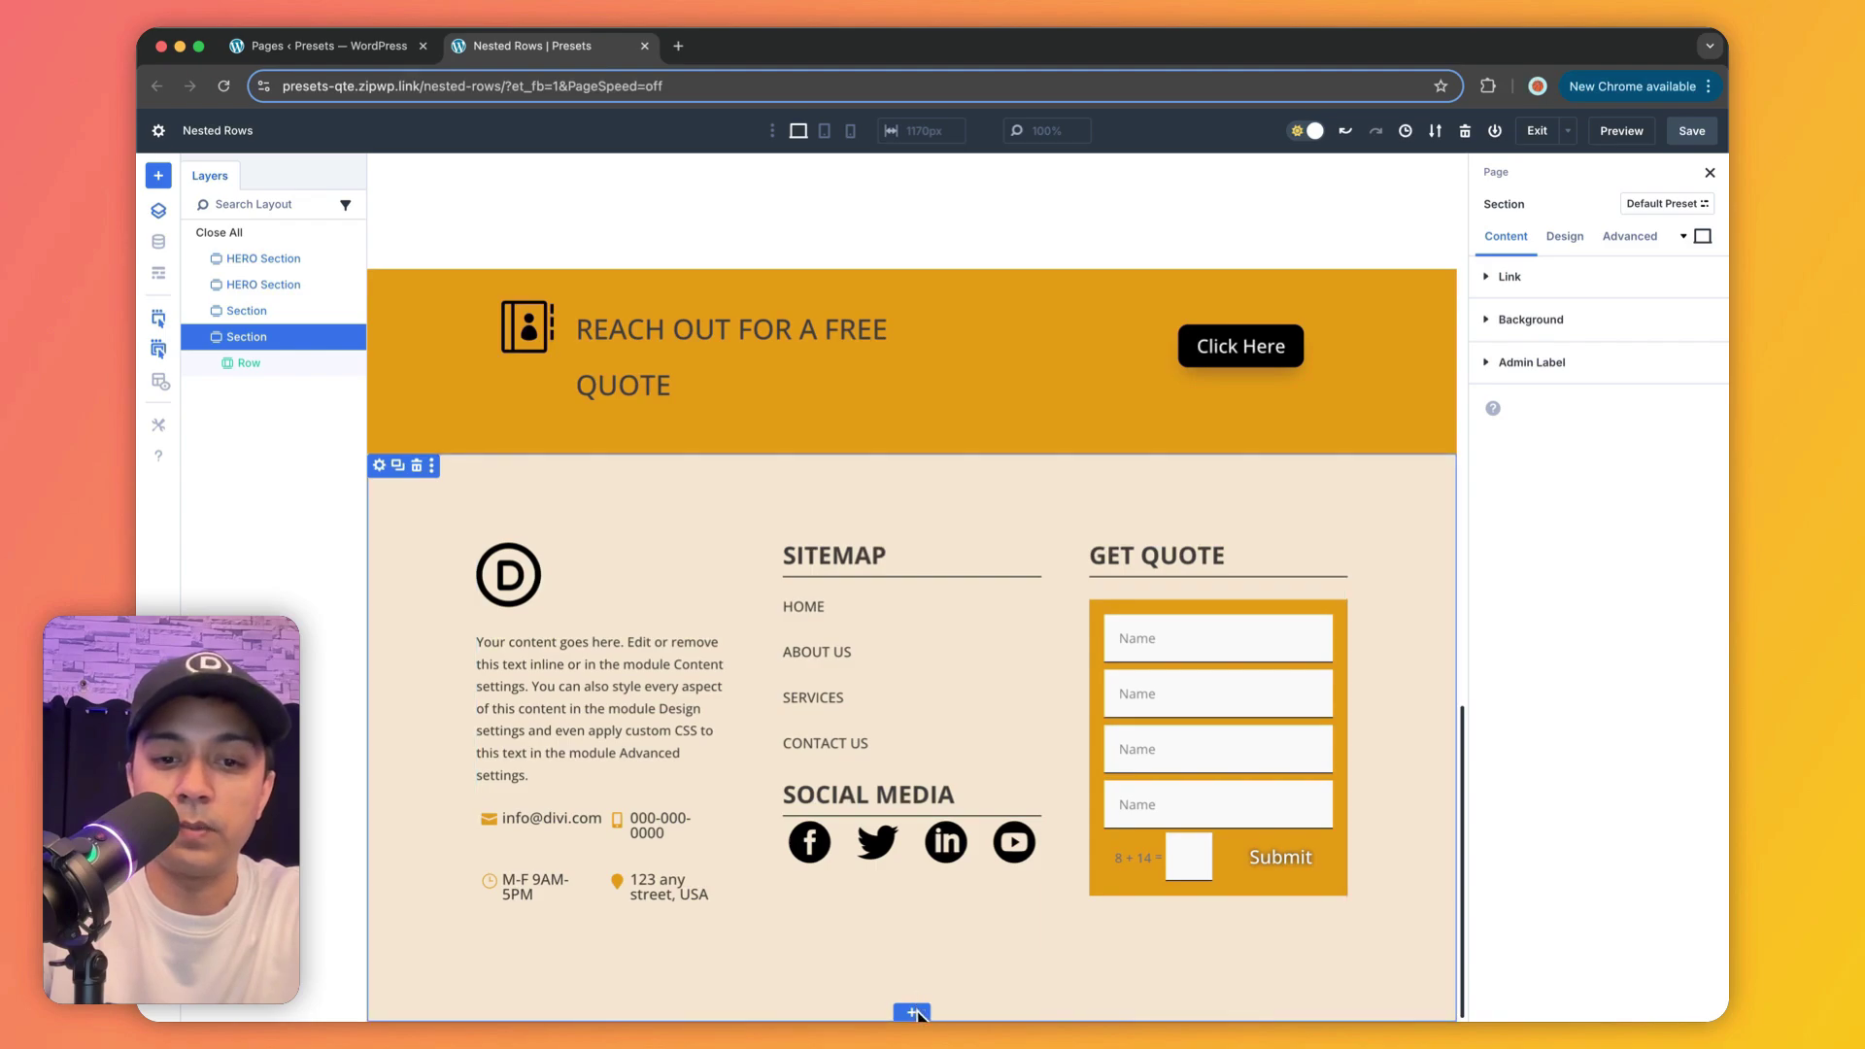
Step: Insert a regular section below the footer with an empty wide-and-narrow two-column row
left_click(913, 1012)
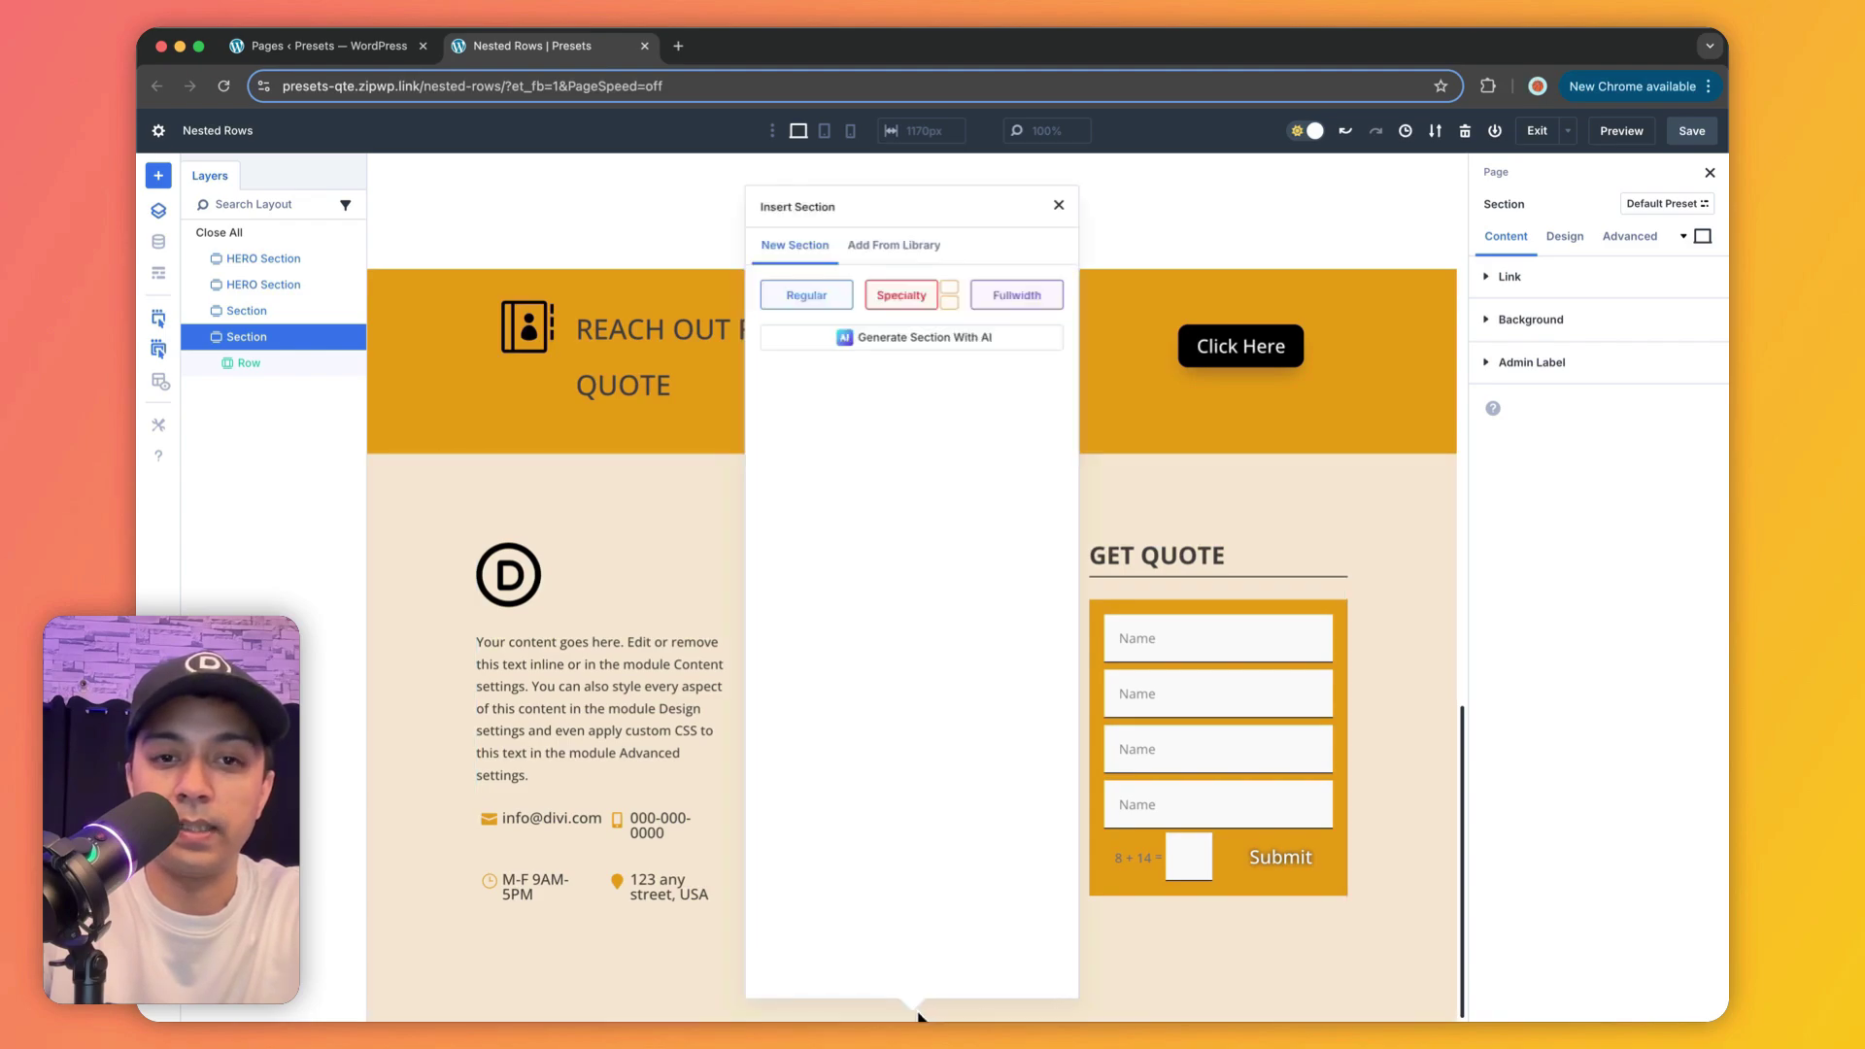
left_click(814, 307)
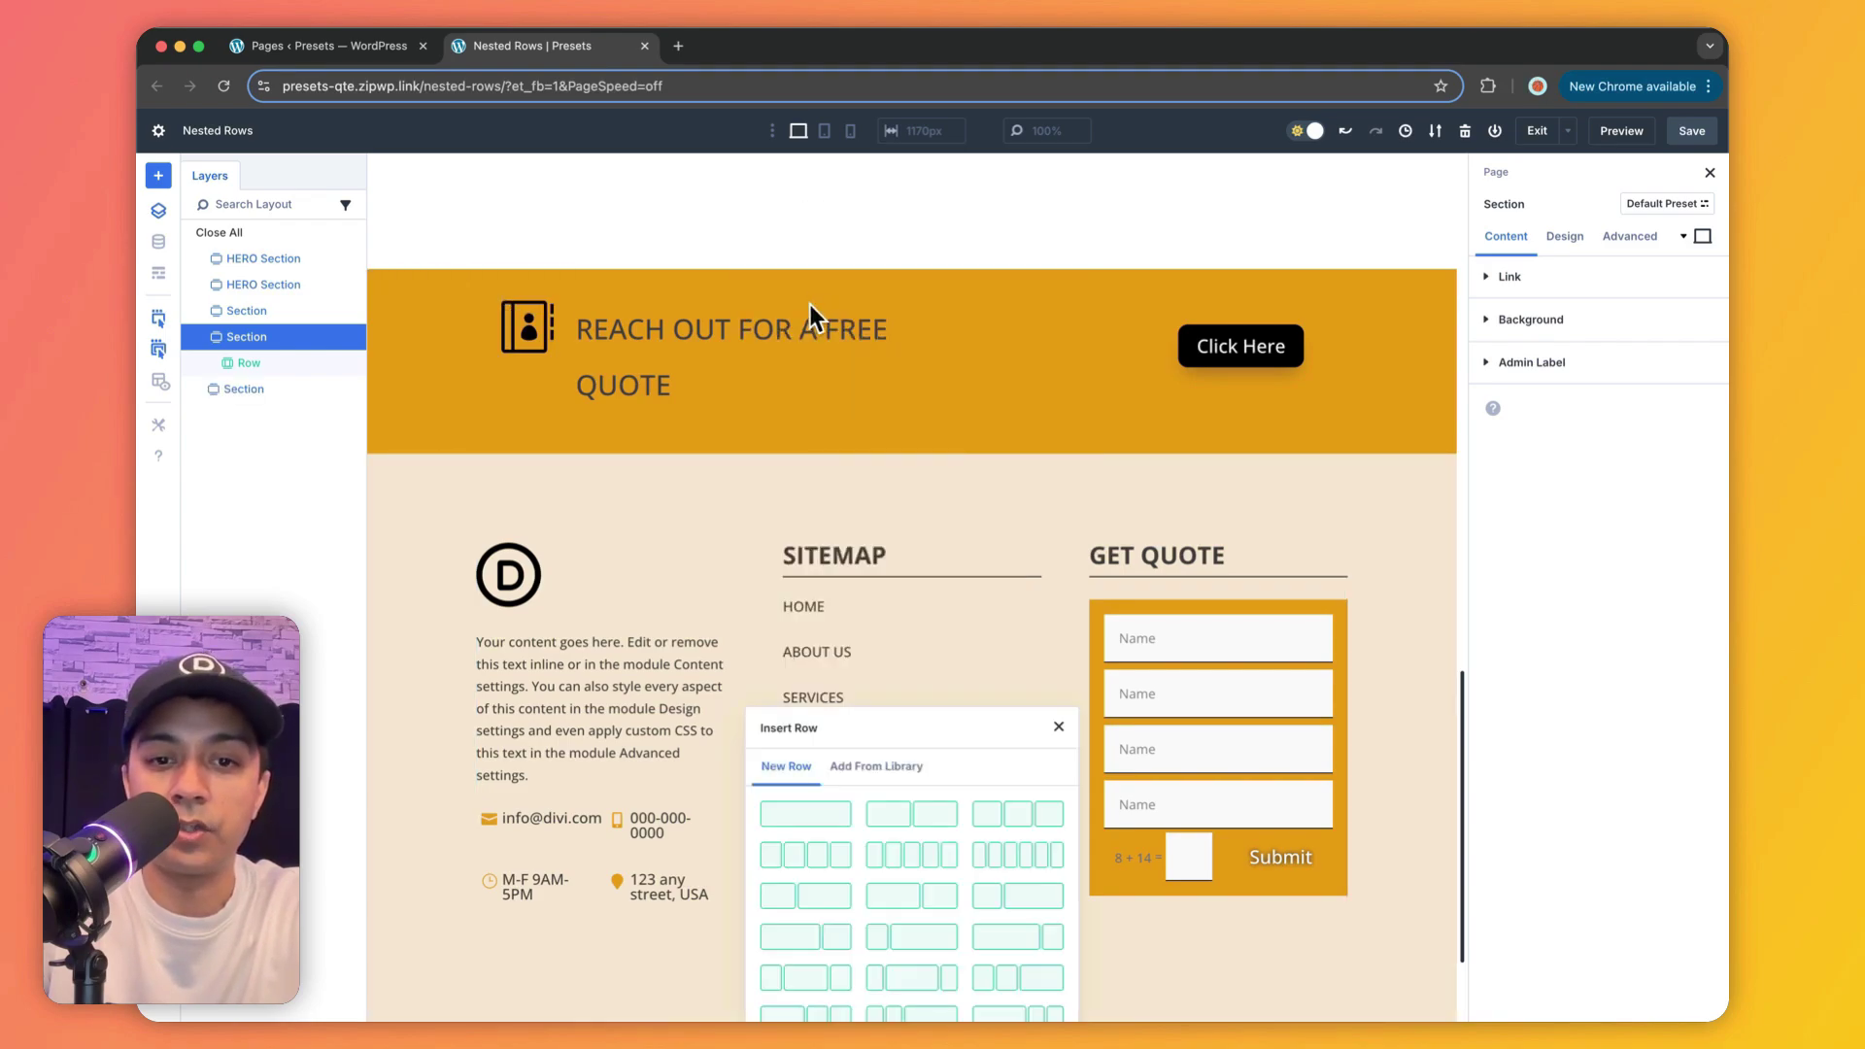
left_click(1010, 938)
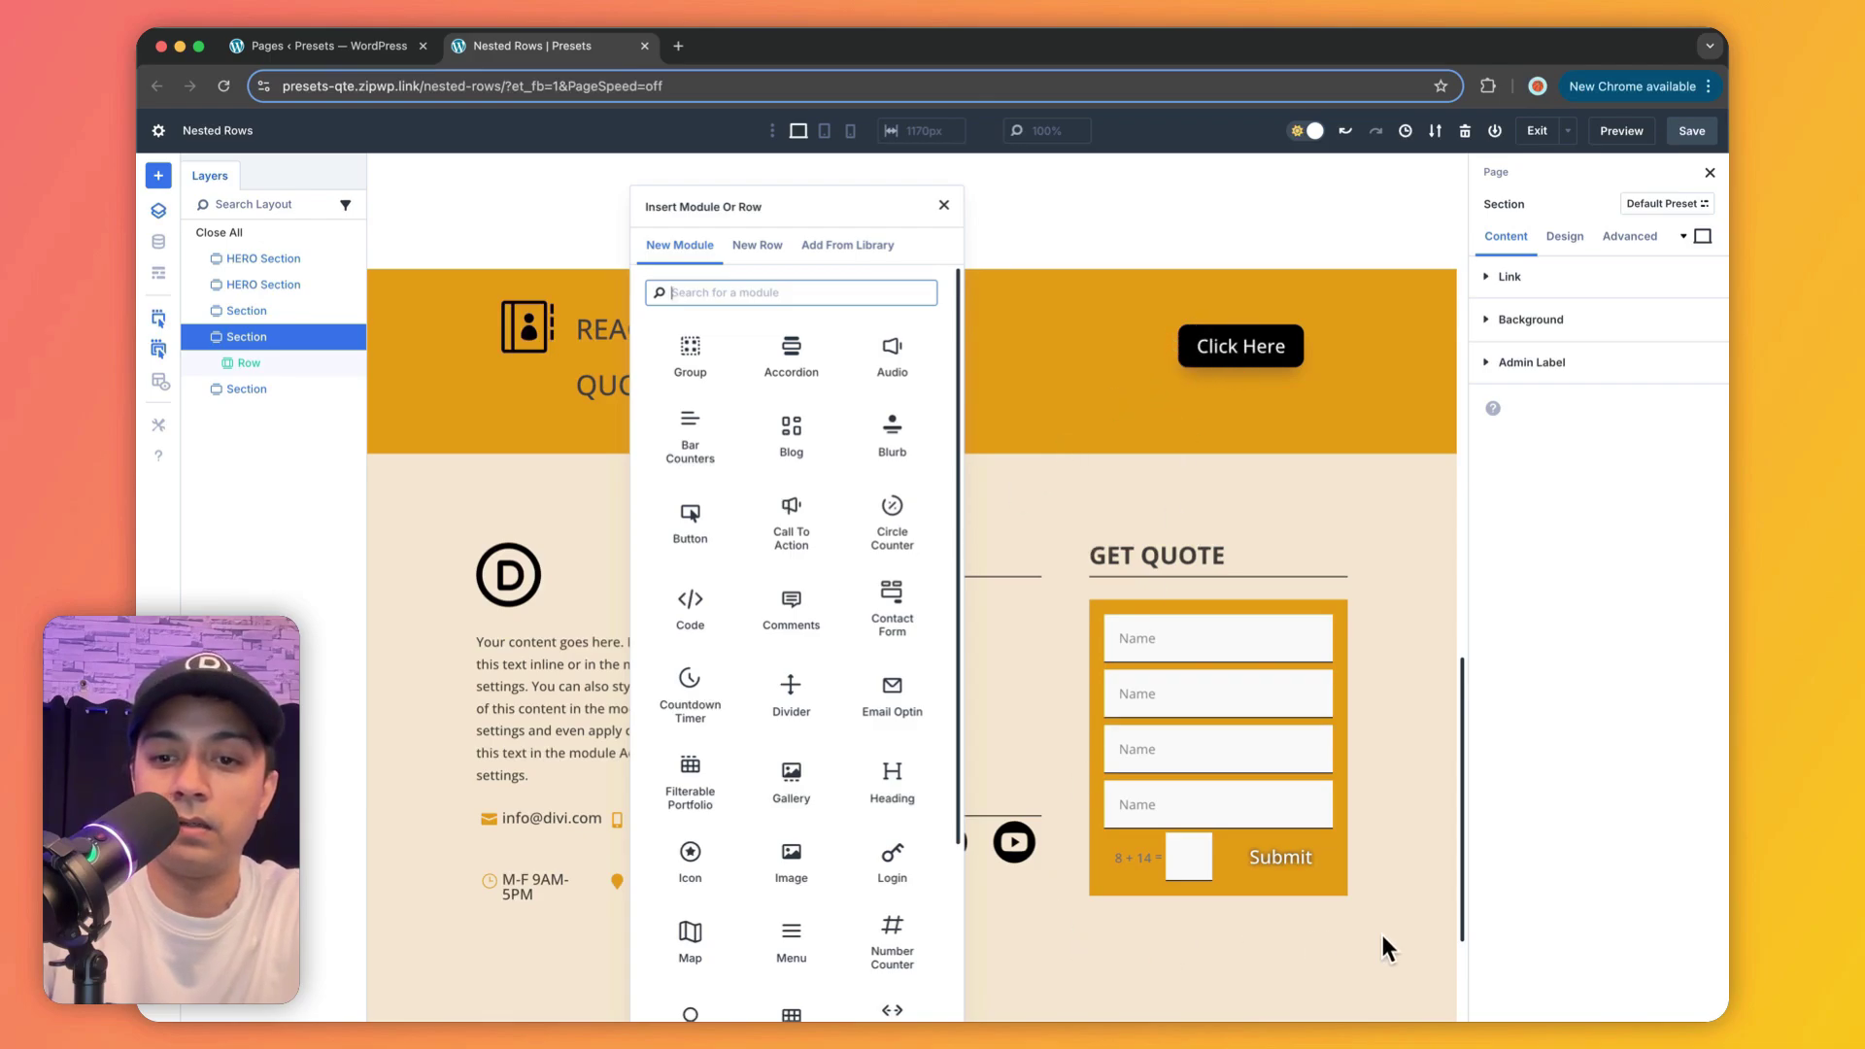
left_click(1465, 924)
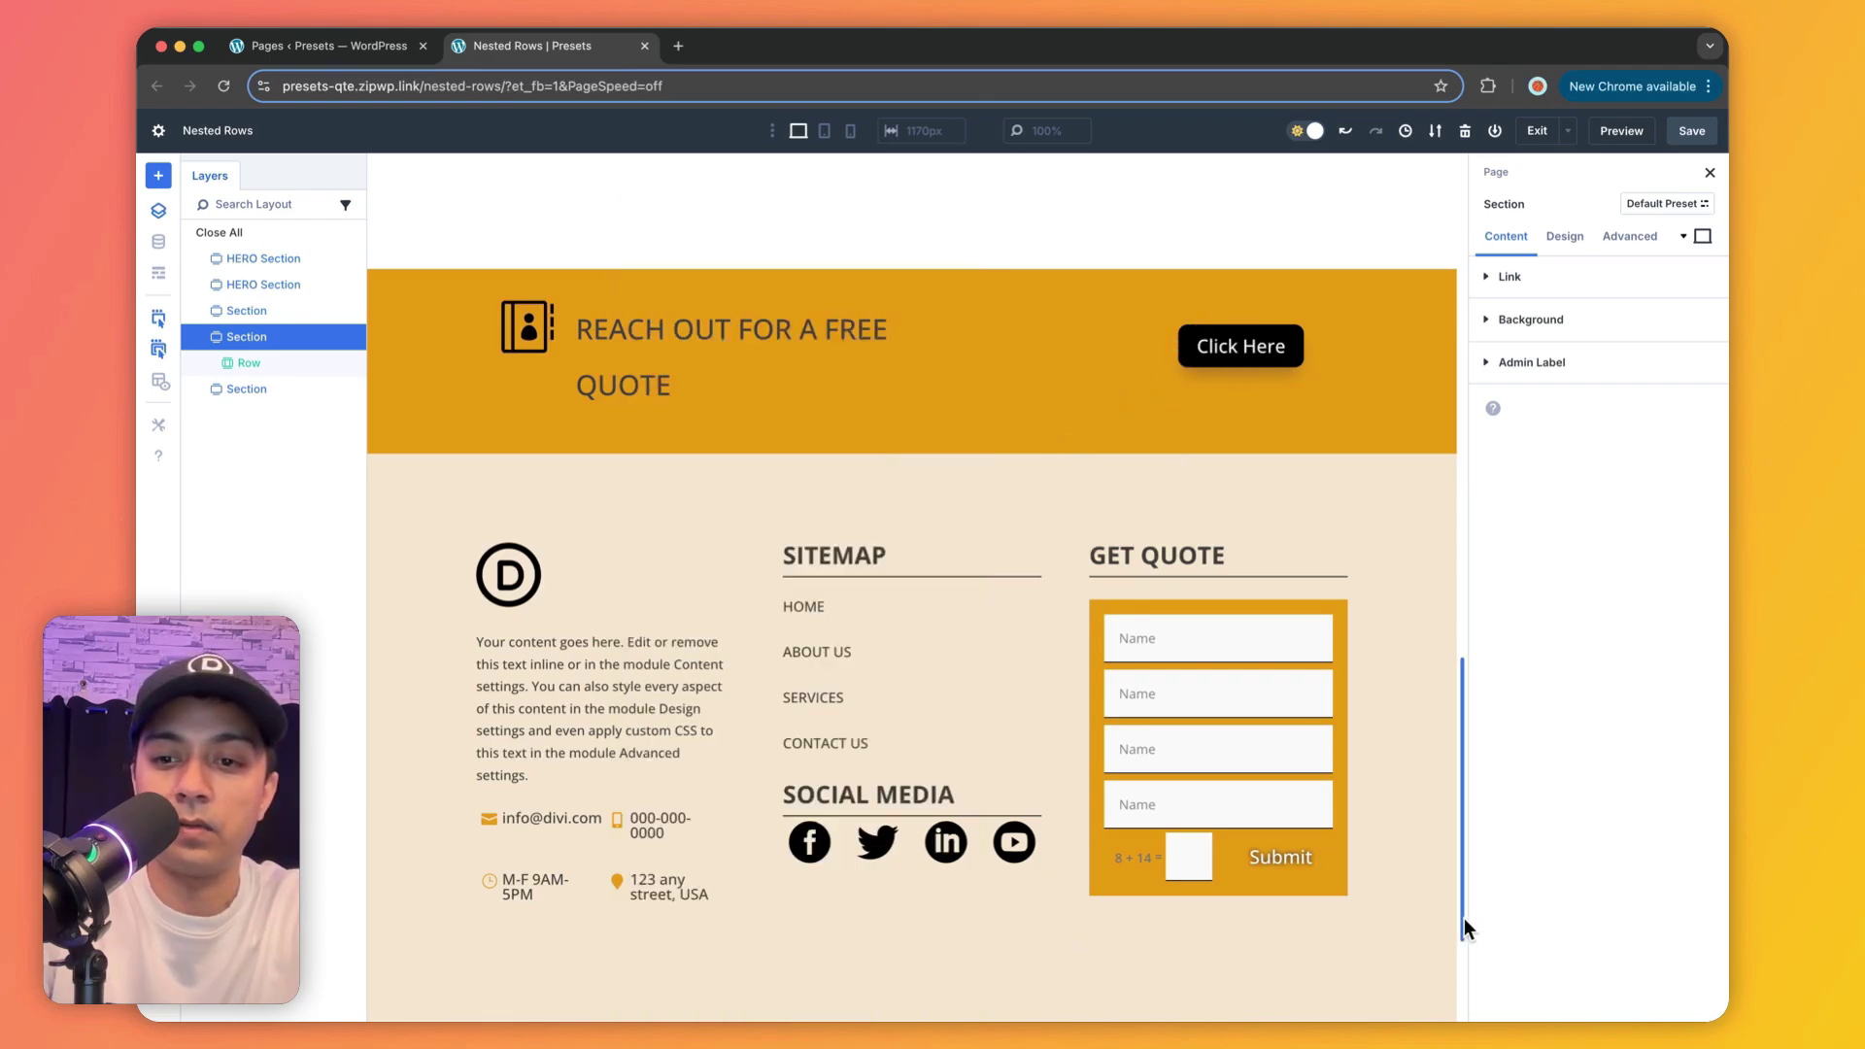
scroll(1463, 952, "down", 5)
scroll(1466, 999, "down", 1)
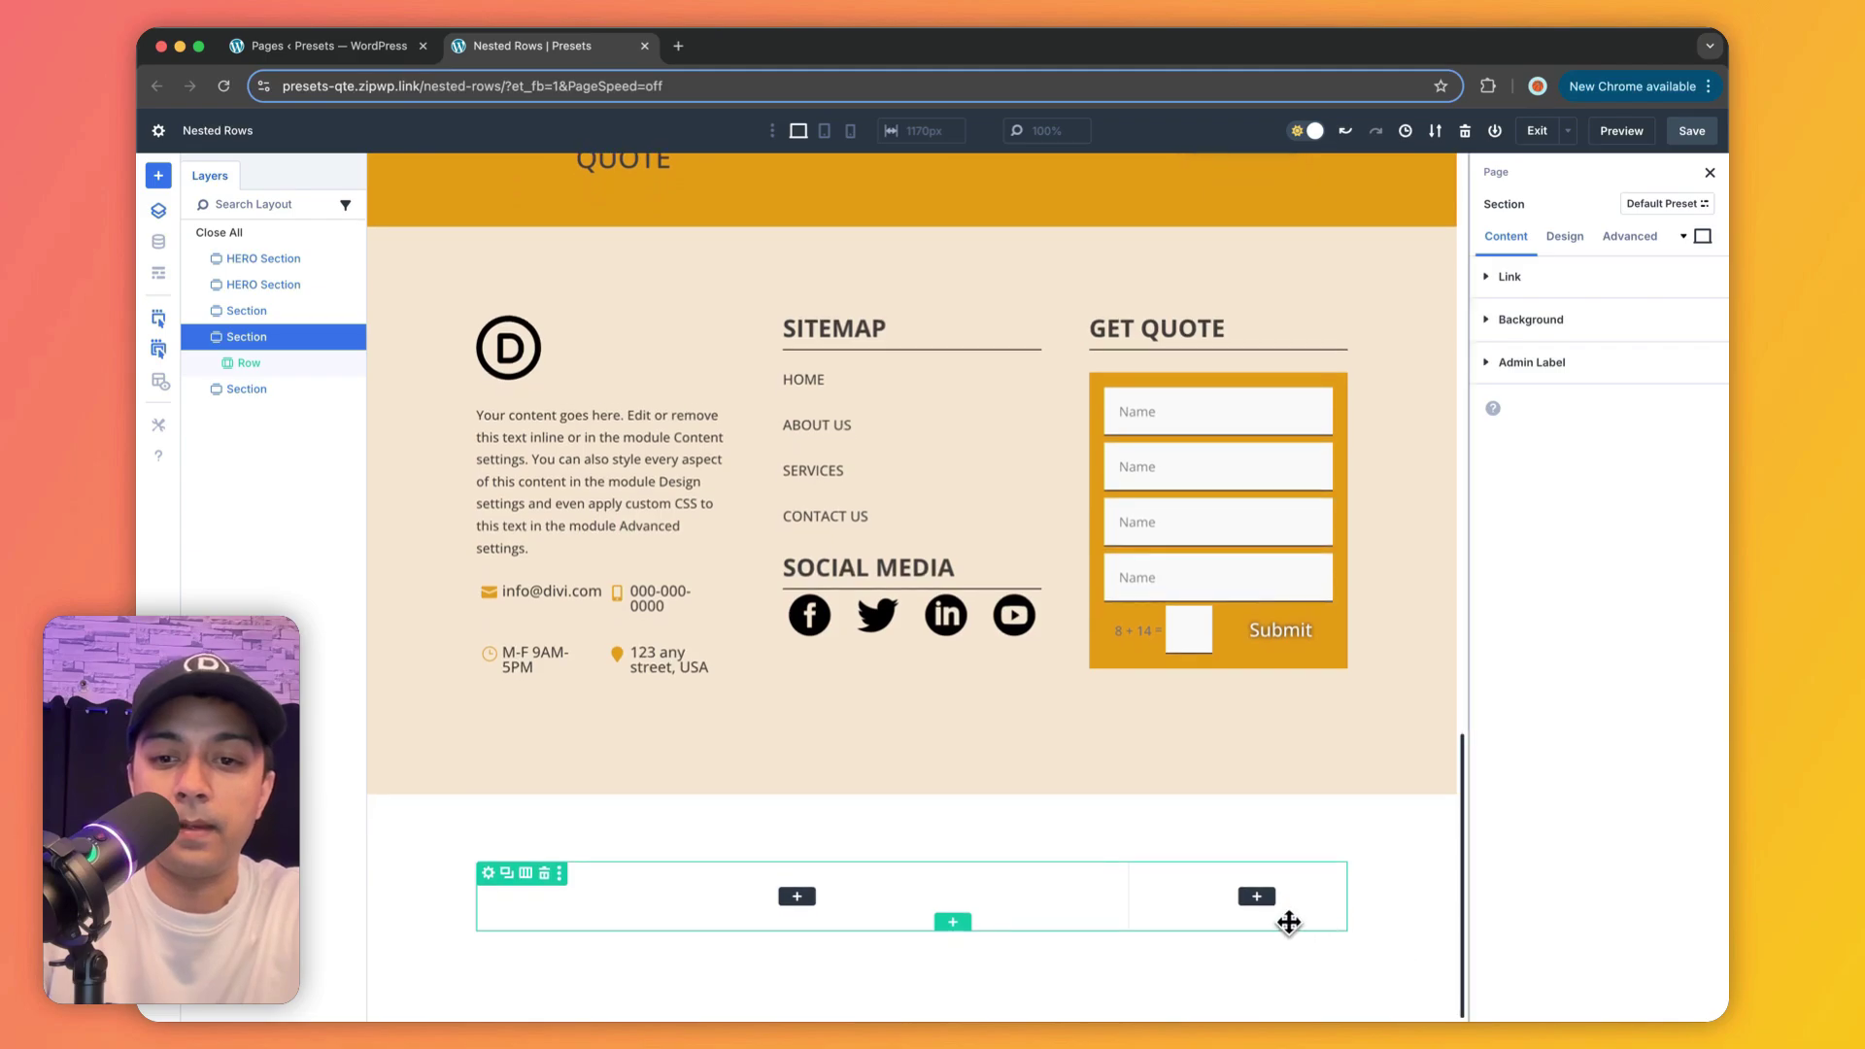
Step: Insert a Button module into the new row's right column
left_click(1256, 897)
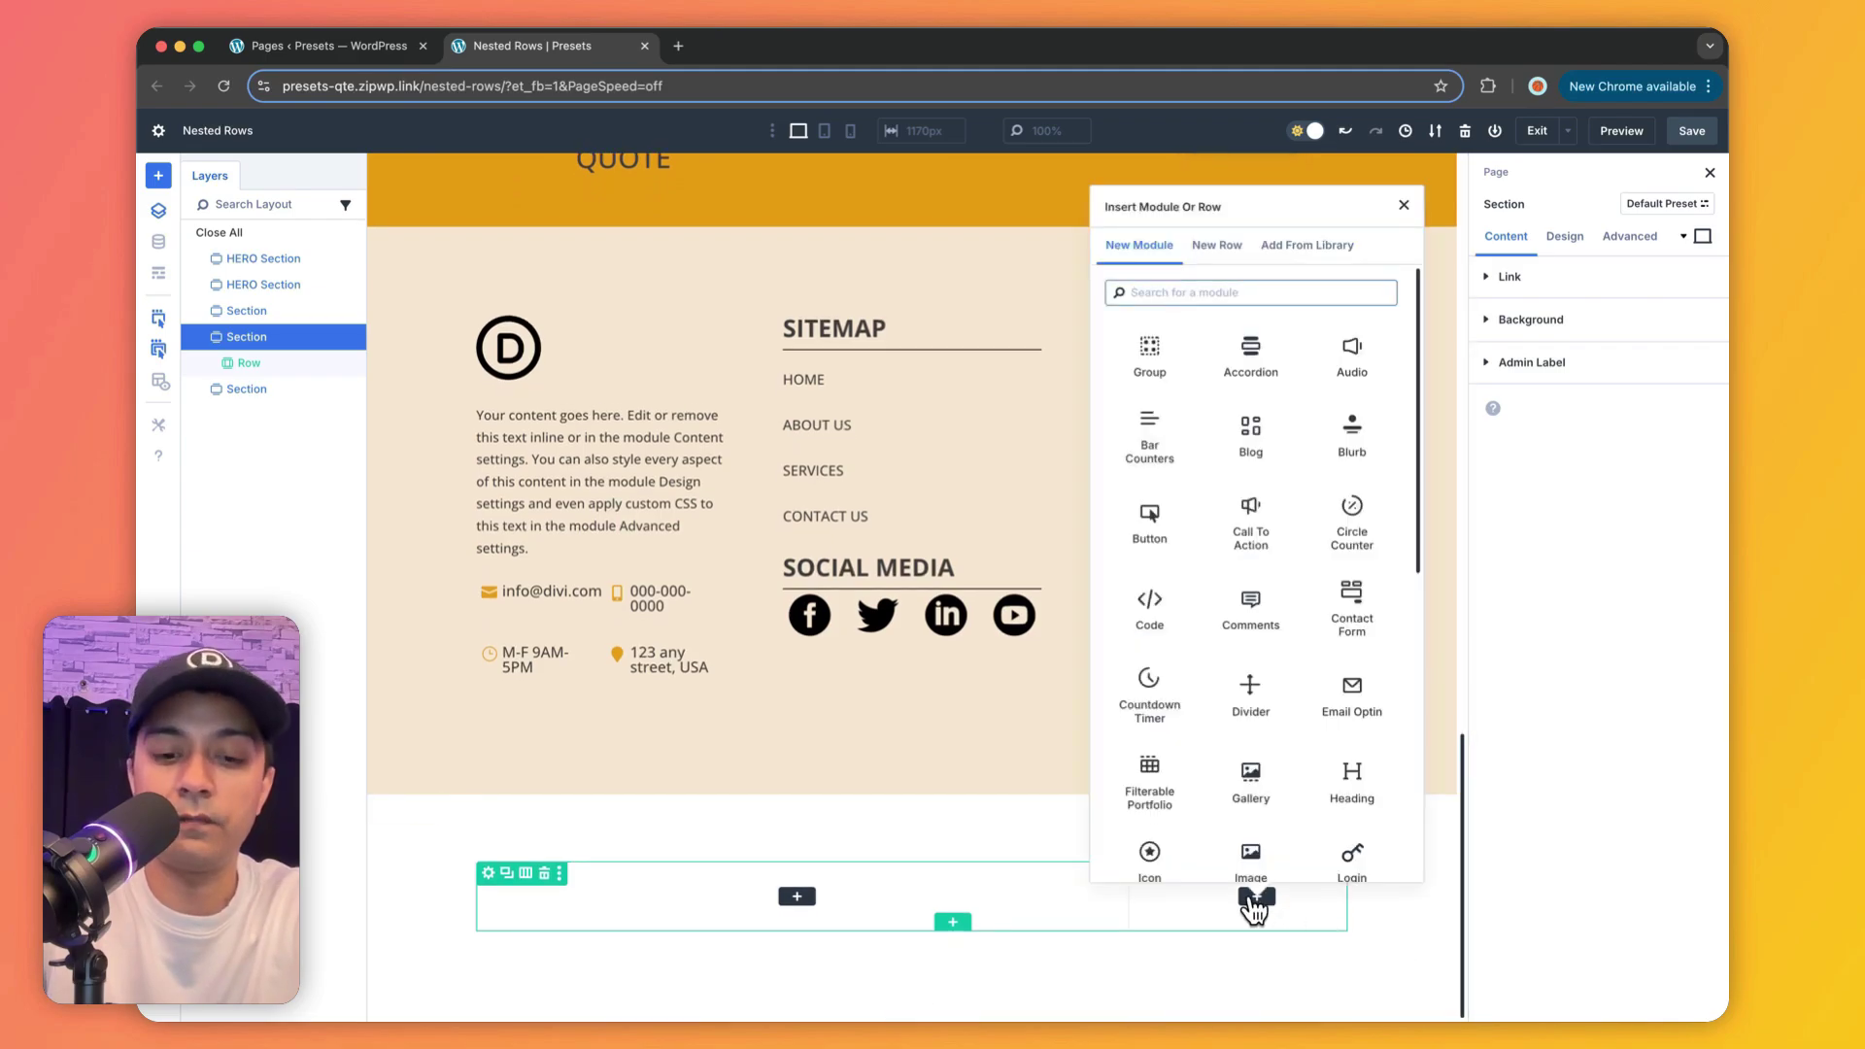
type("but")
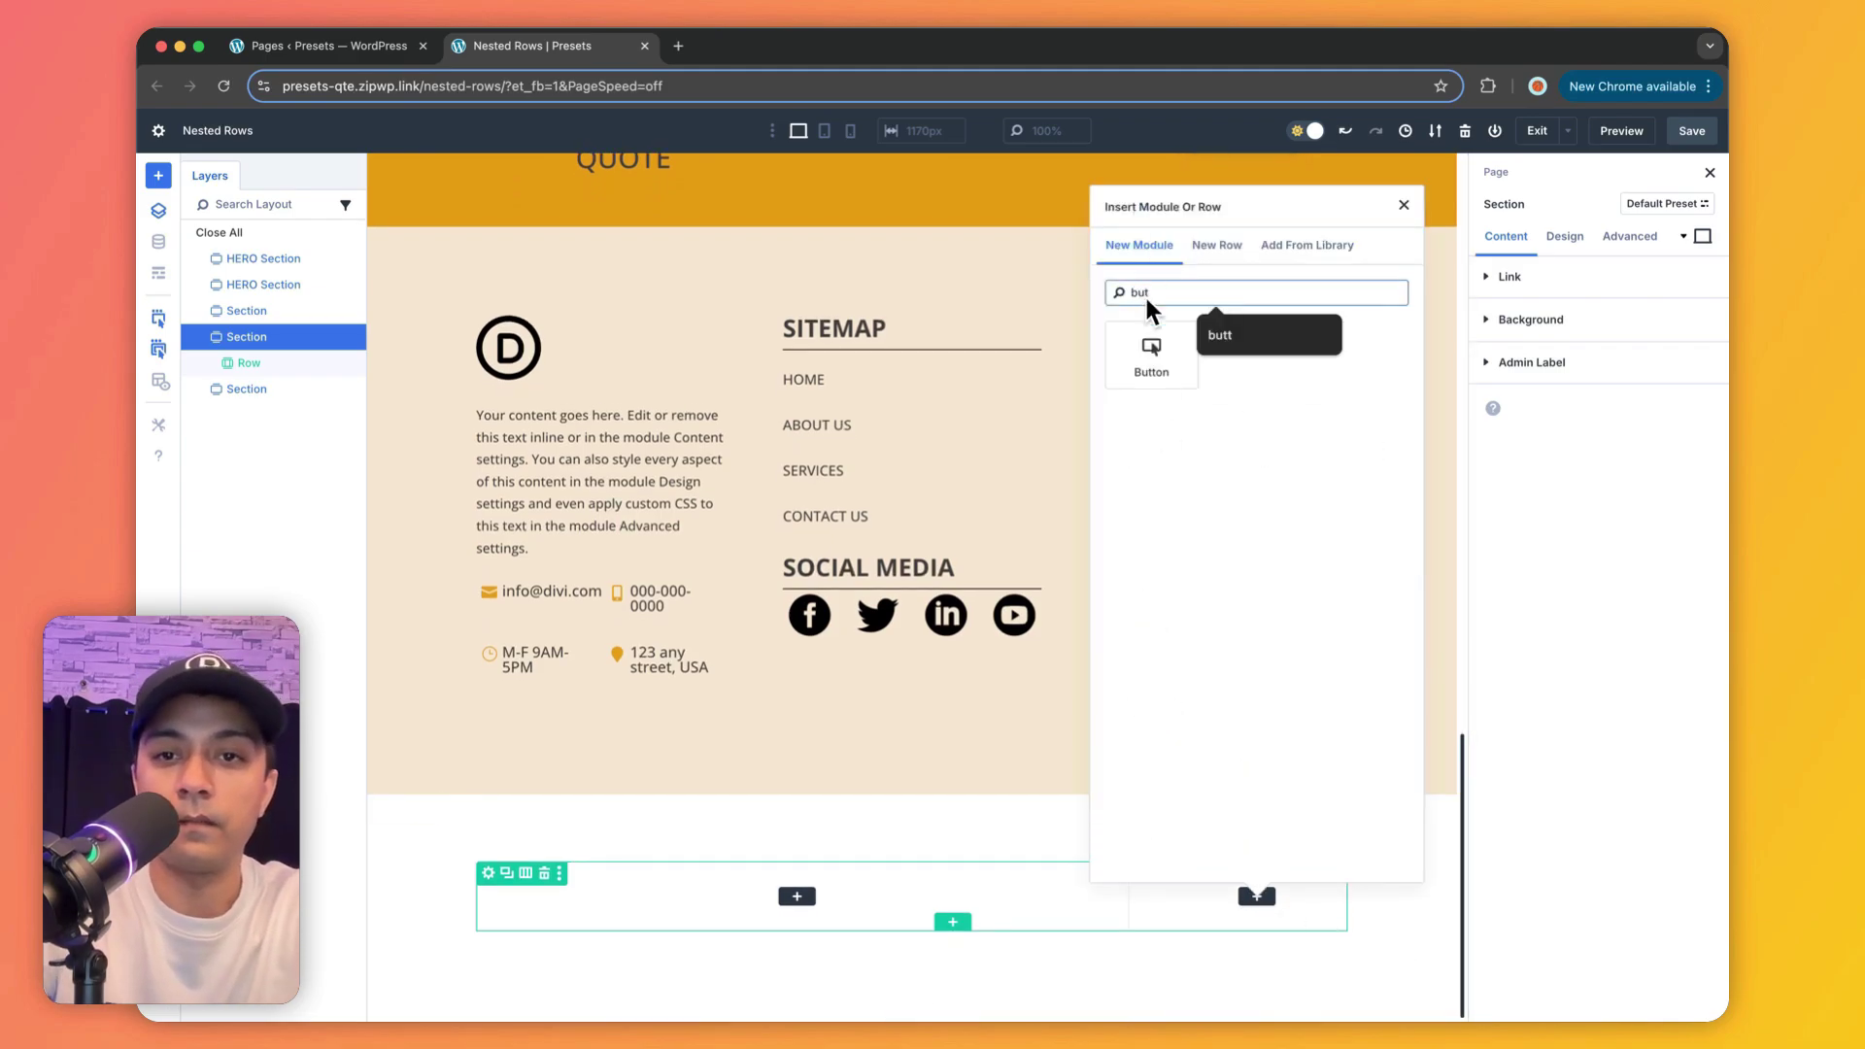
left_click(1151, 357)
Step: Copy the banner's Click Here button and paste all its attributes onto the new button
scroll(1260, 603, "up", 3)
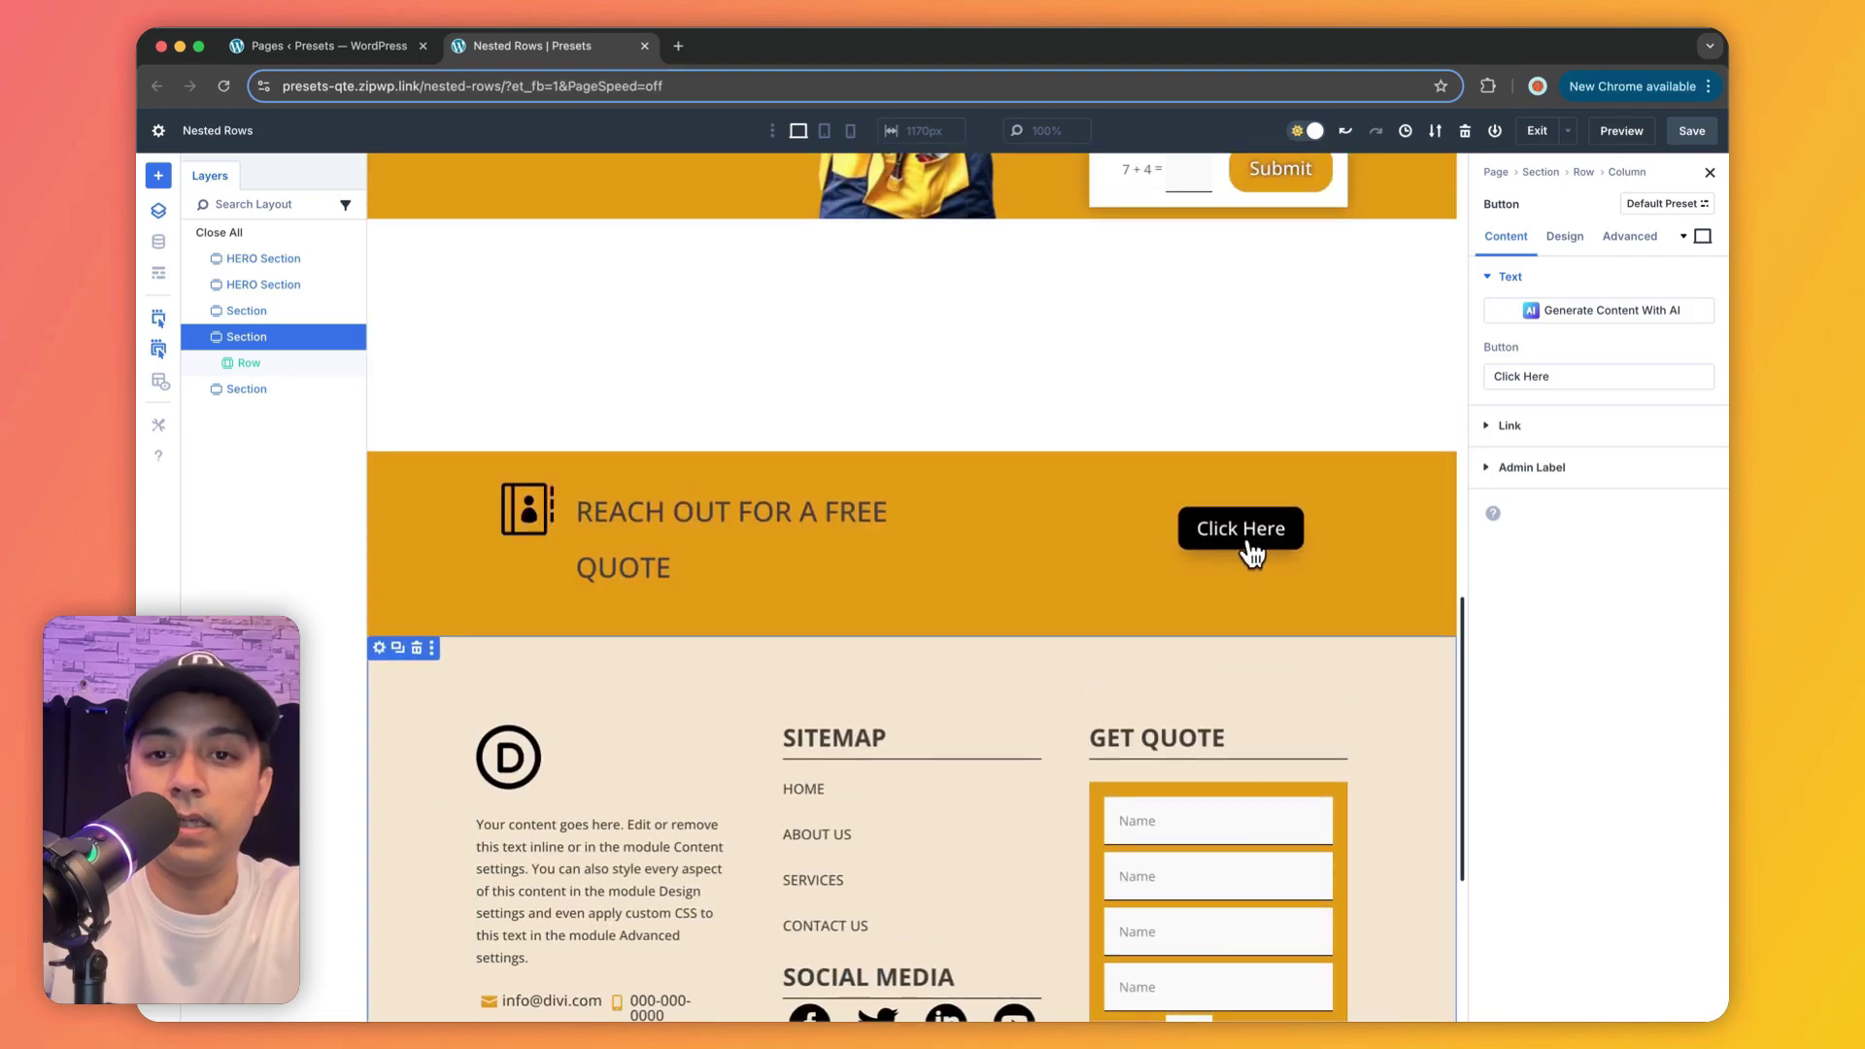
right_click(1214, 532)
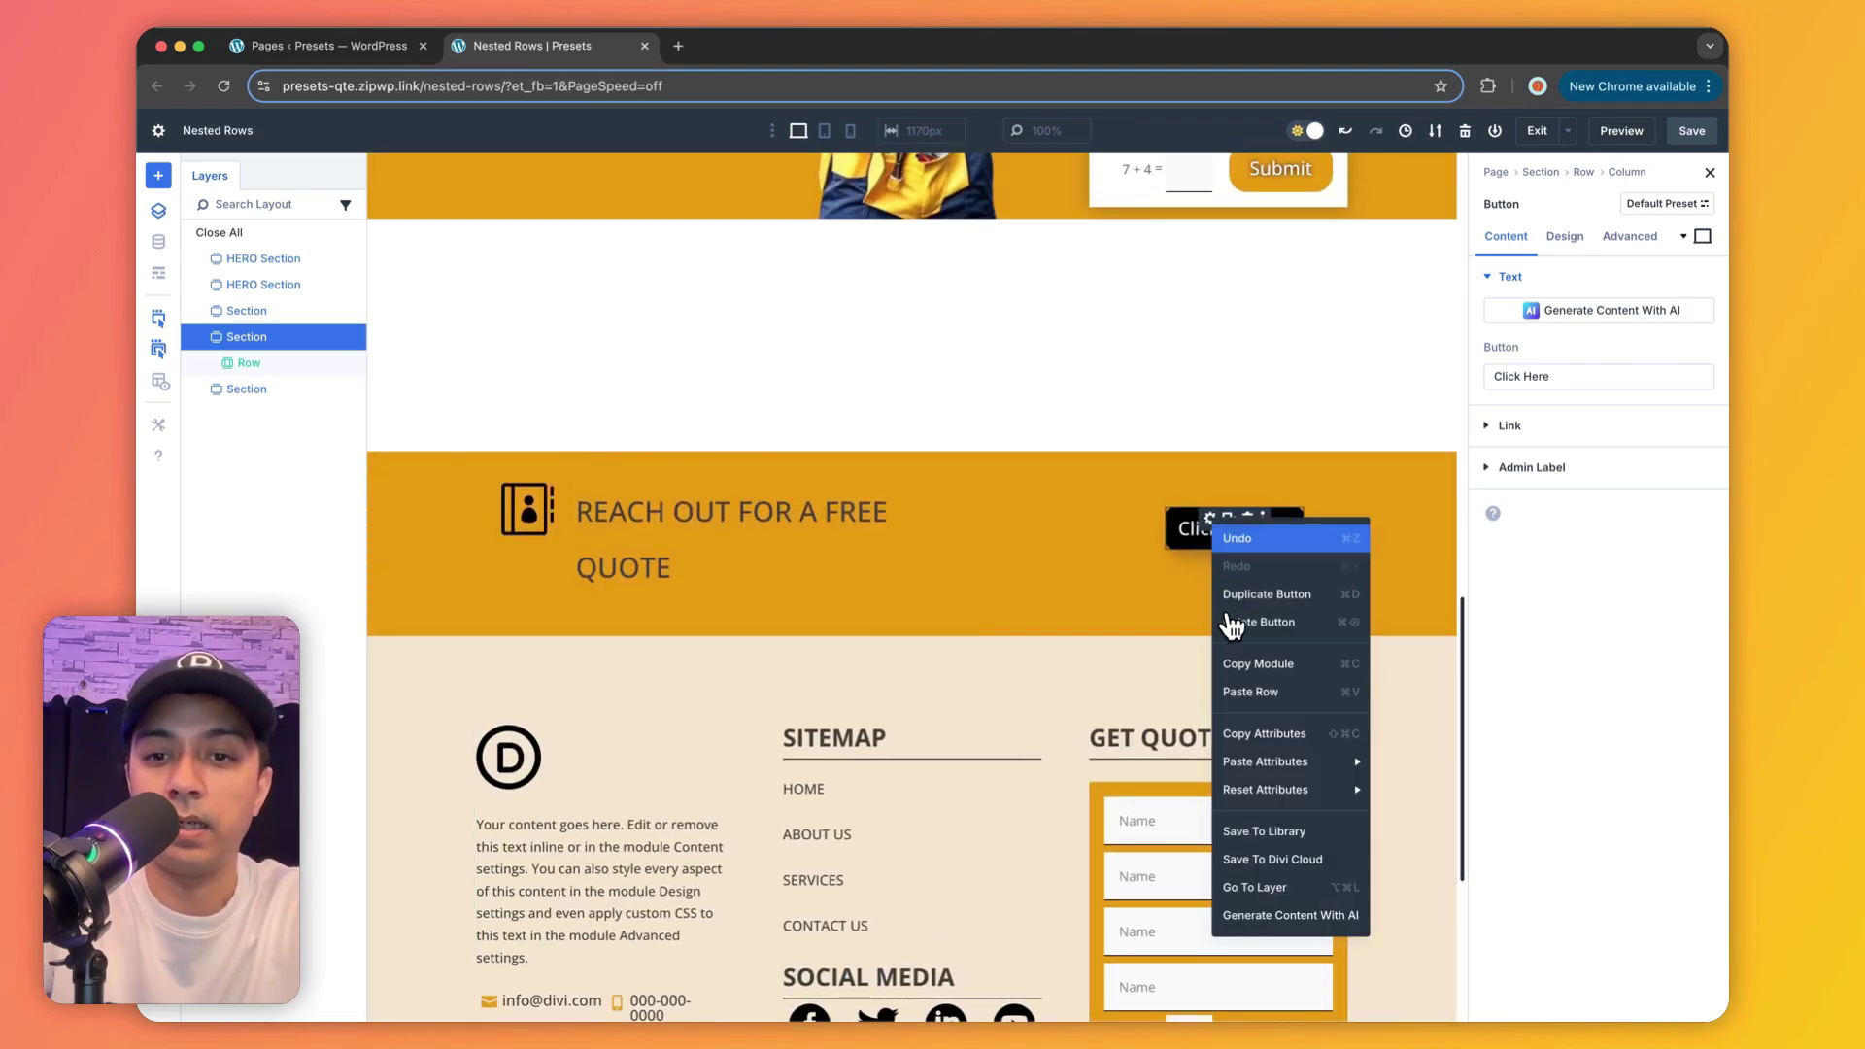
left_click(1253, 724)
scroll(1192, 627, "down", 5)
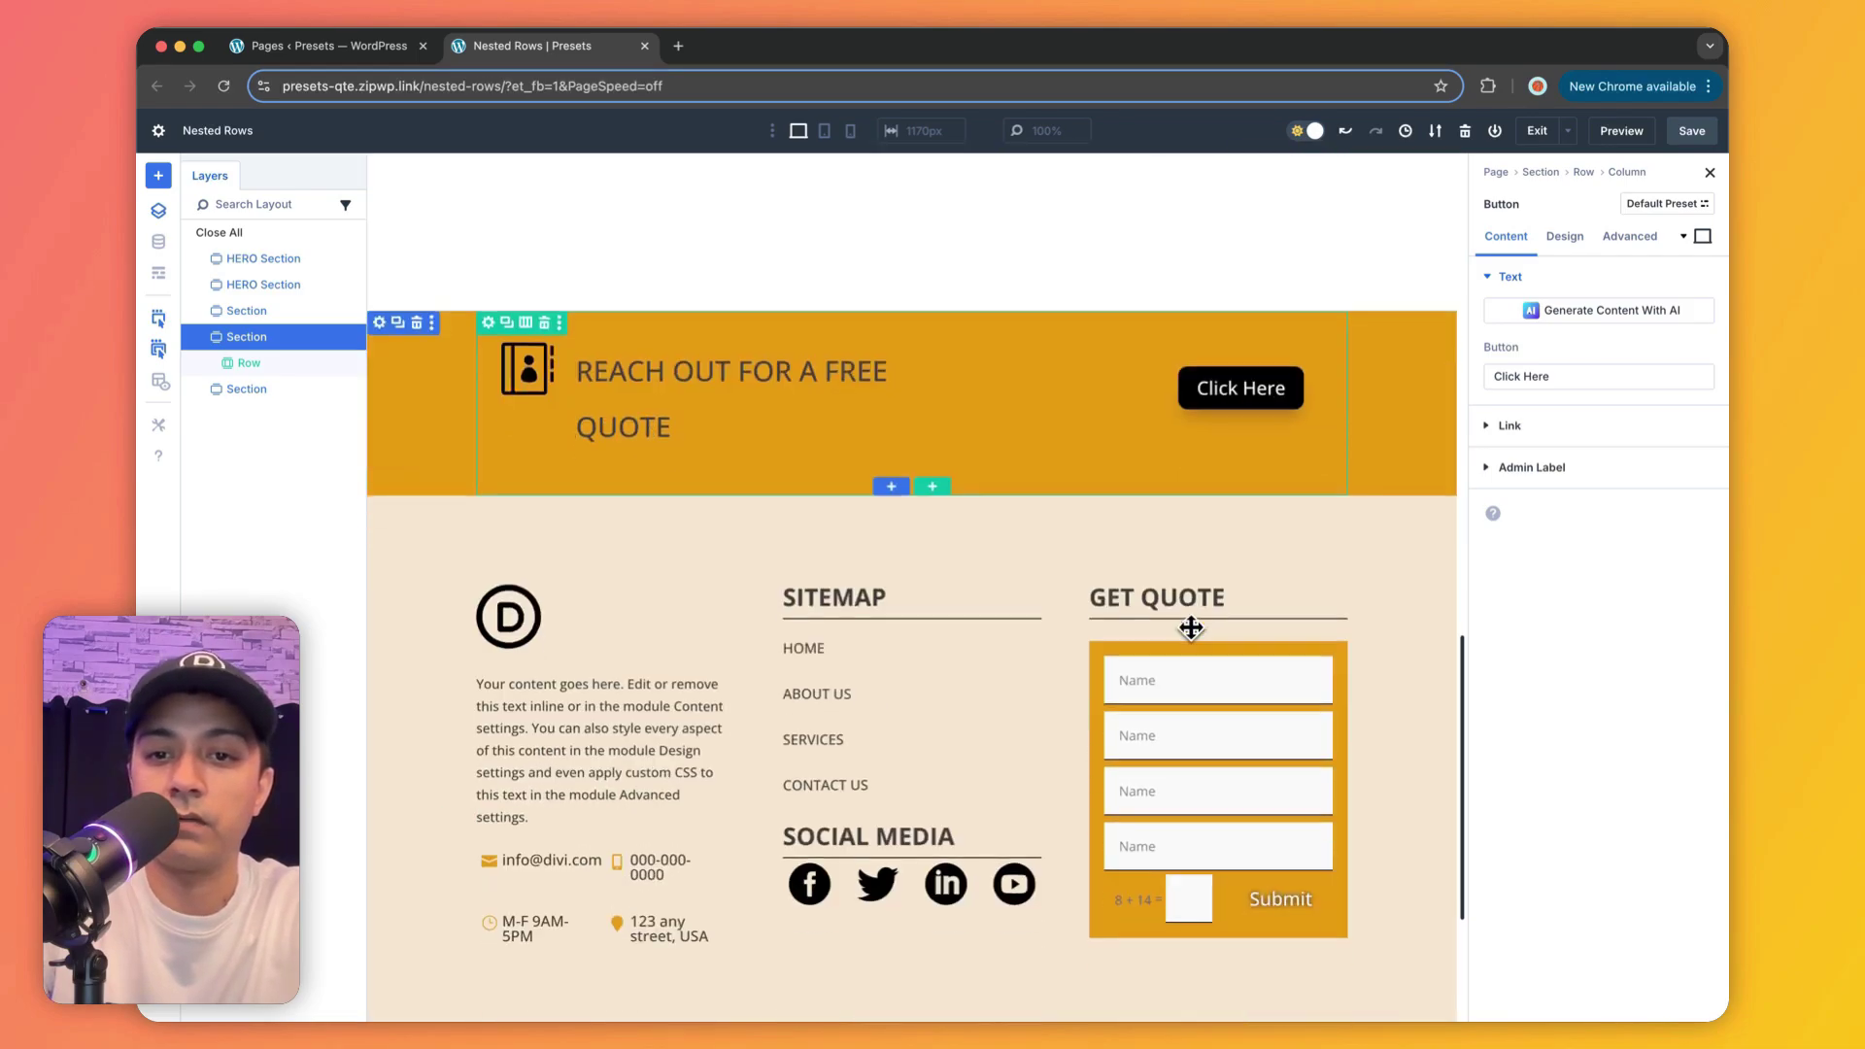
right_click(1214, 914)
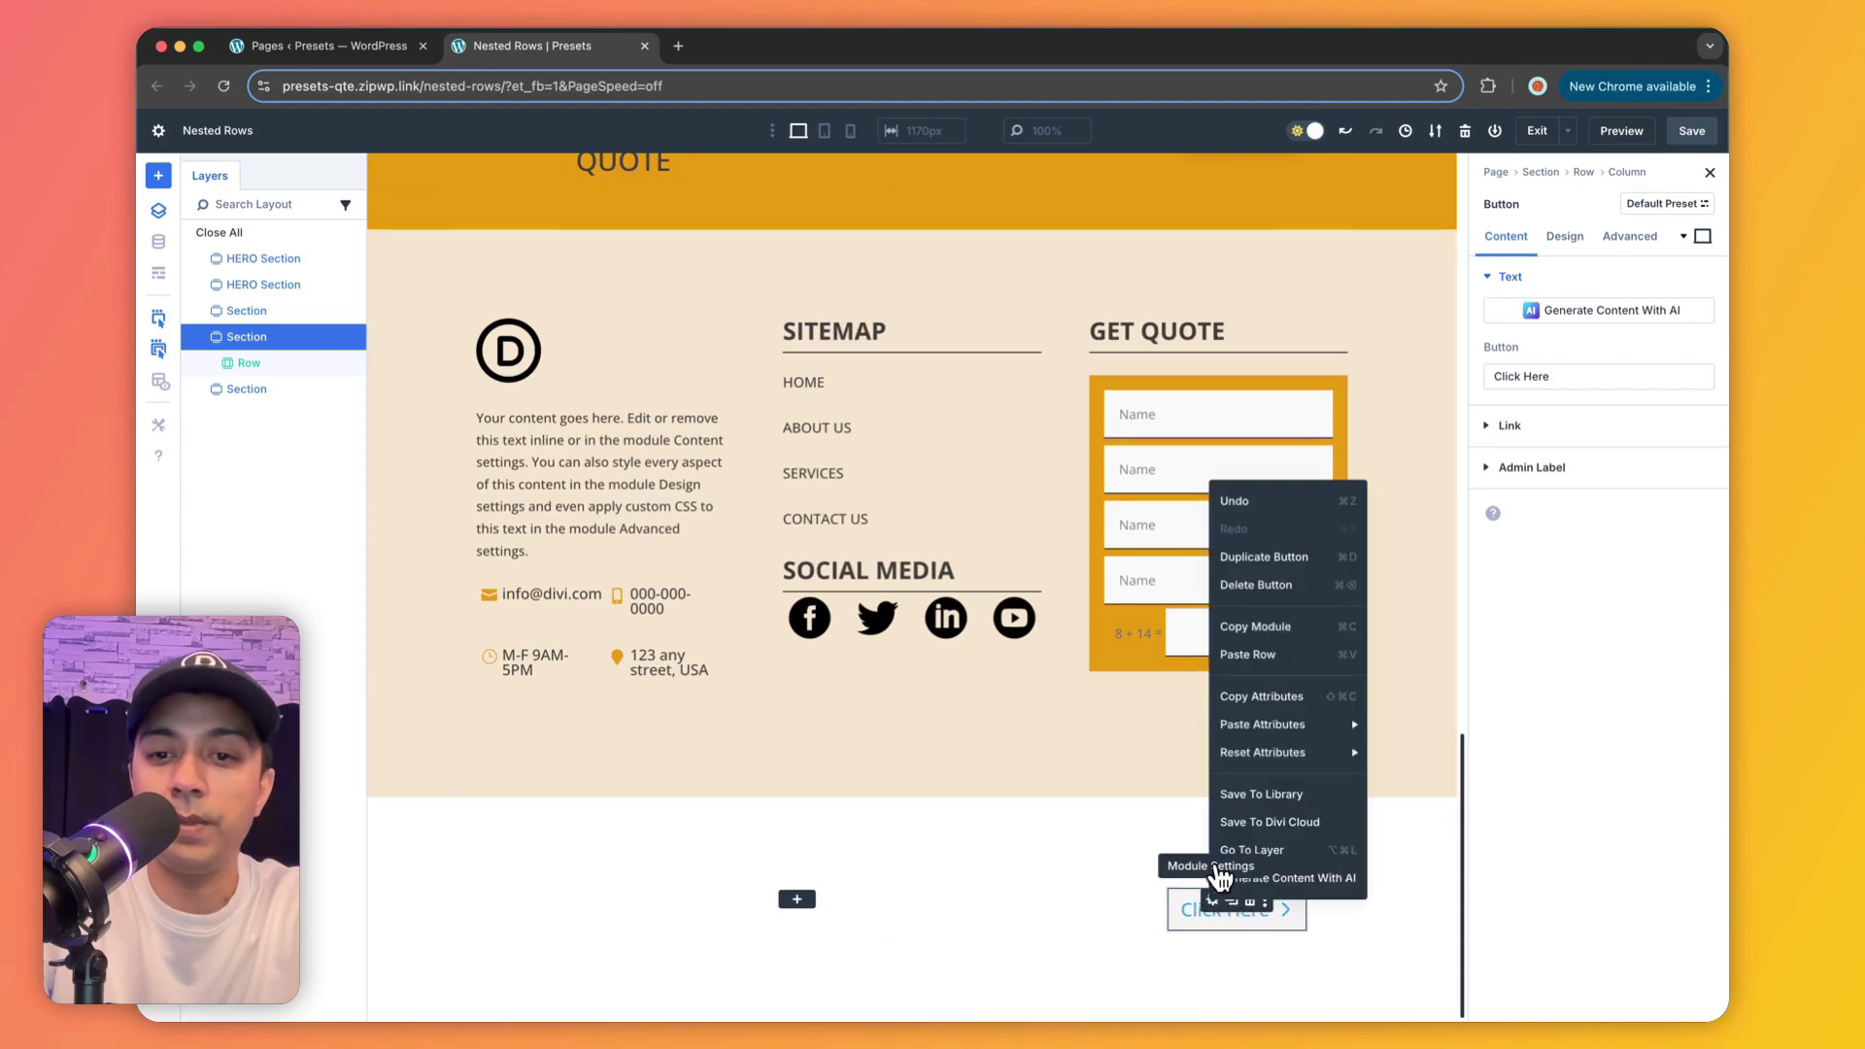
mouse_move(1238, 730)
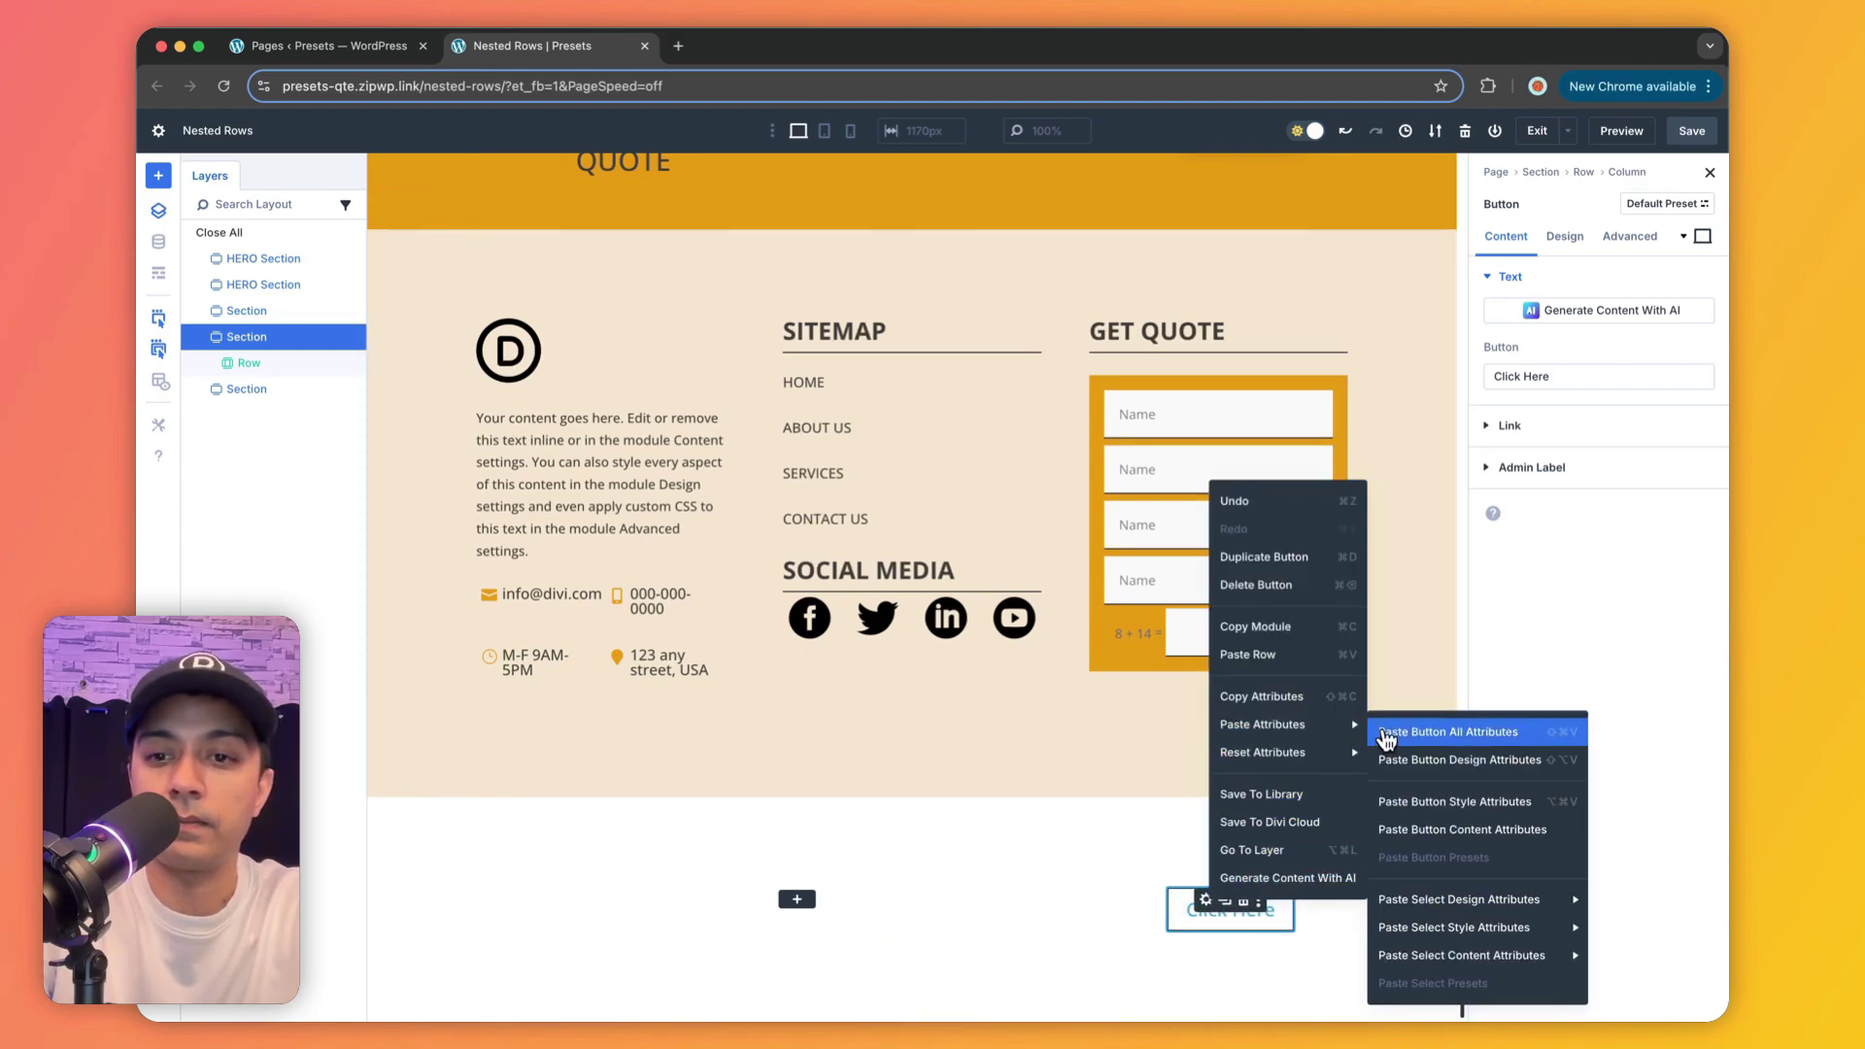
left_click(1389, 738)
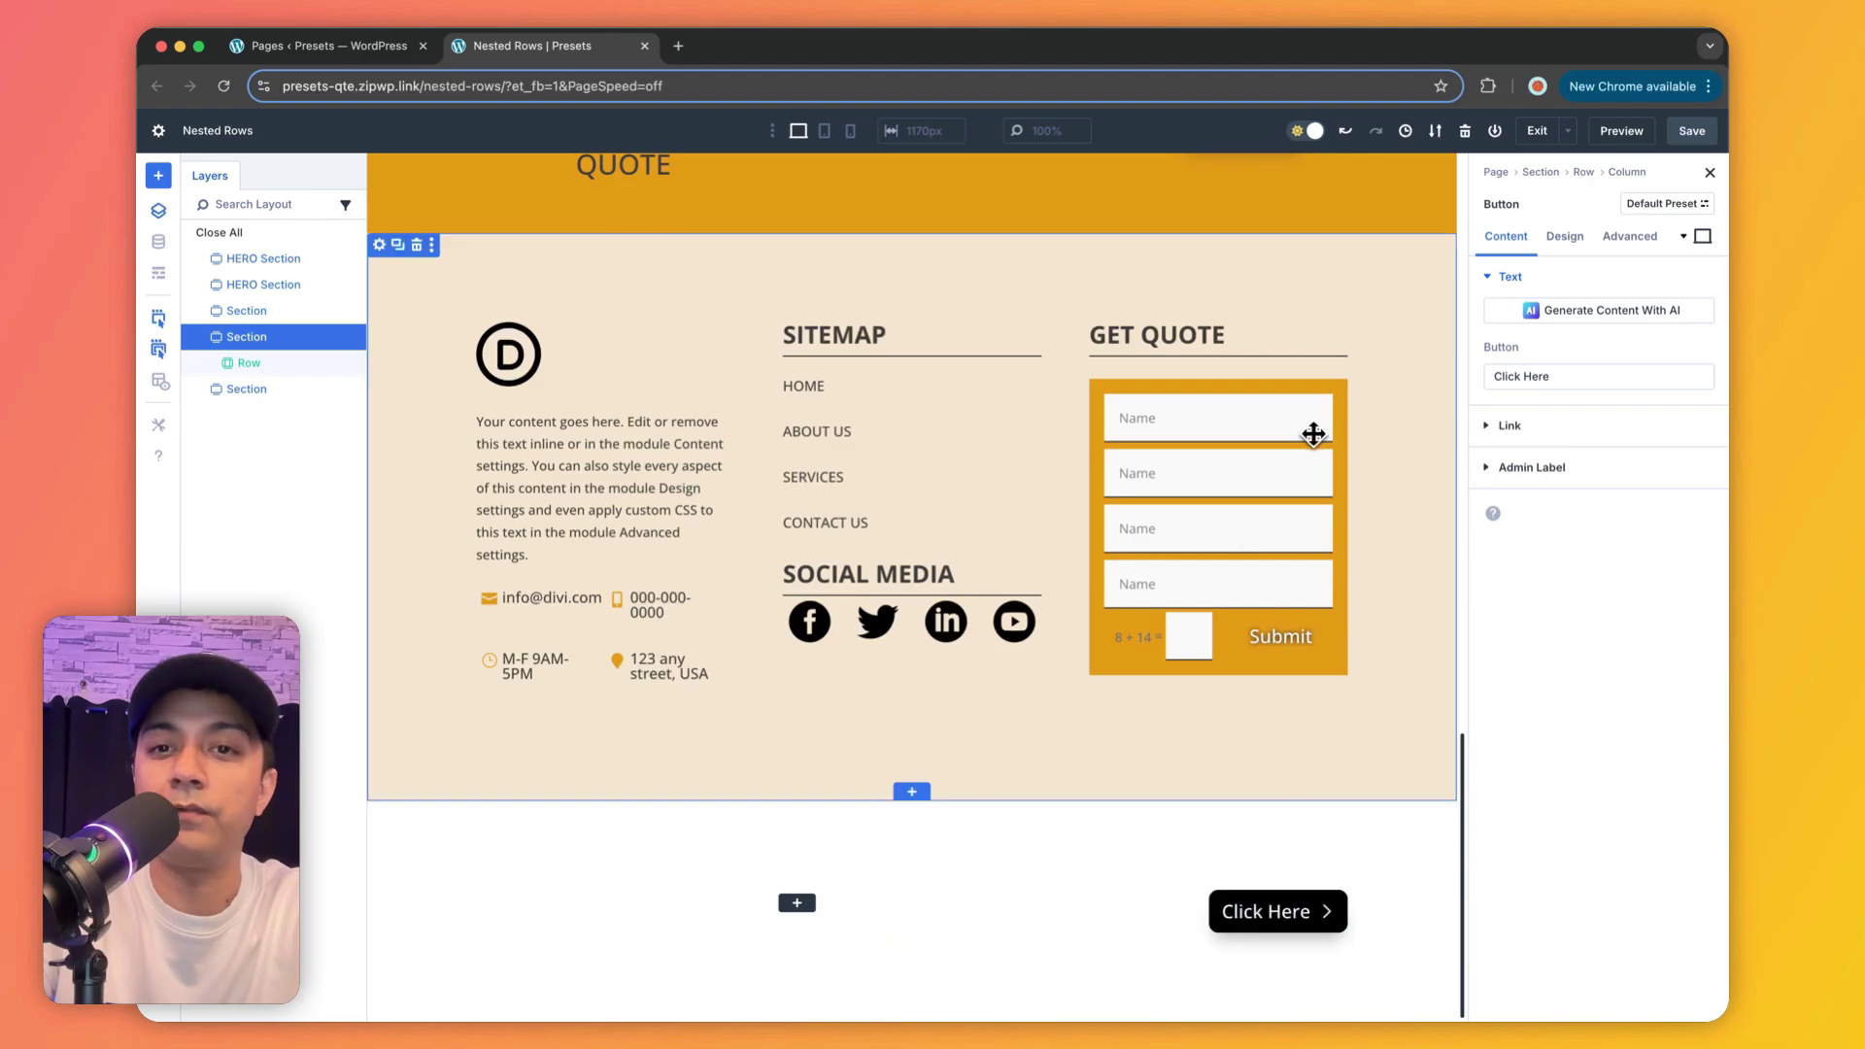
scroll(1312, 424, "up", 3)
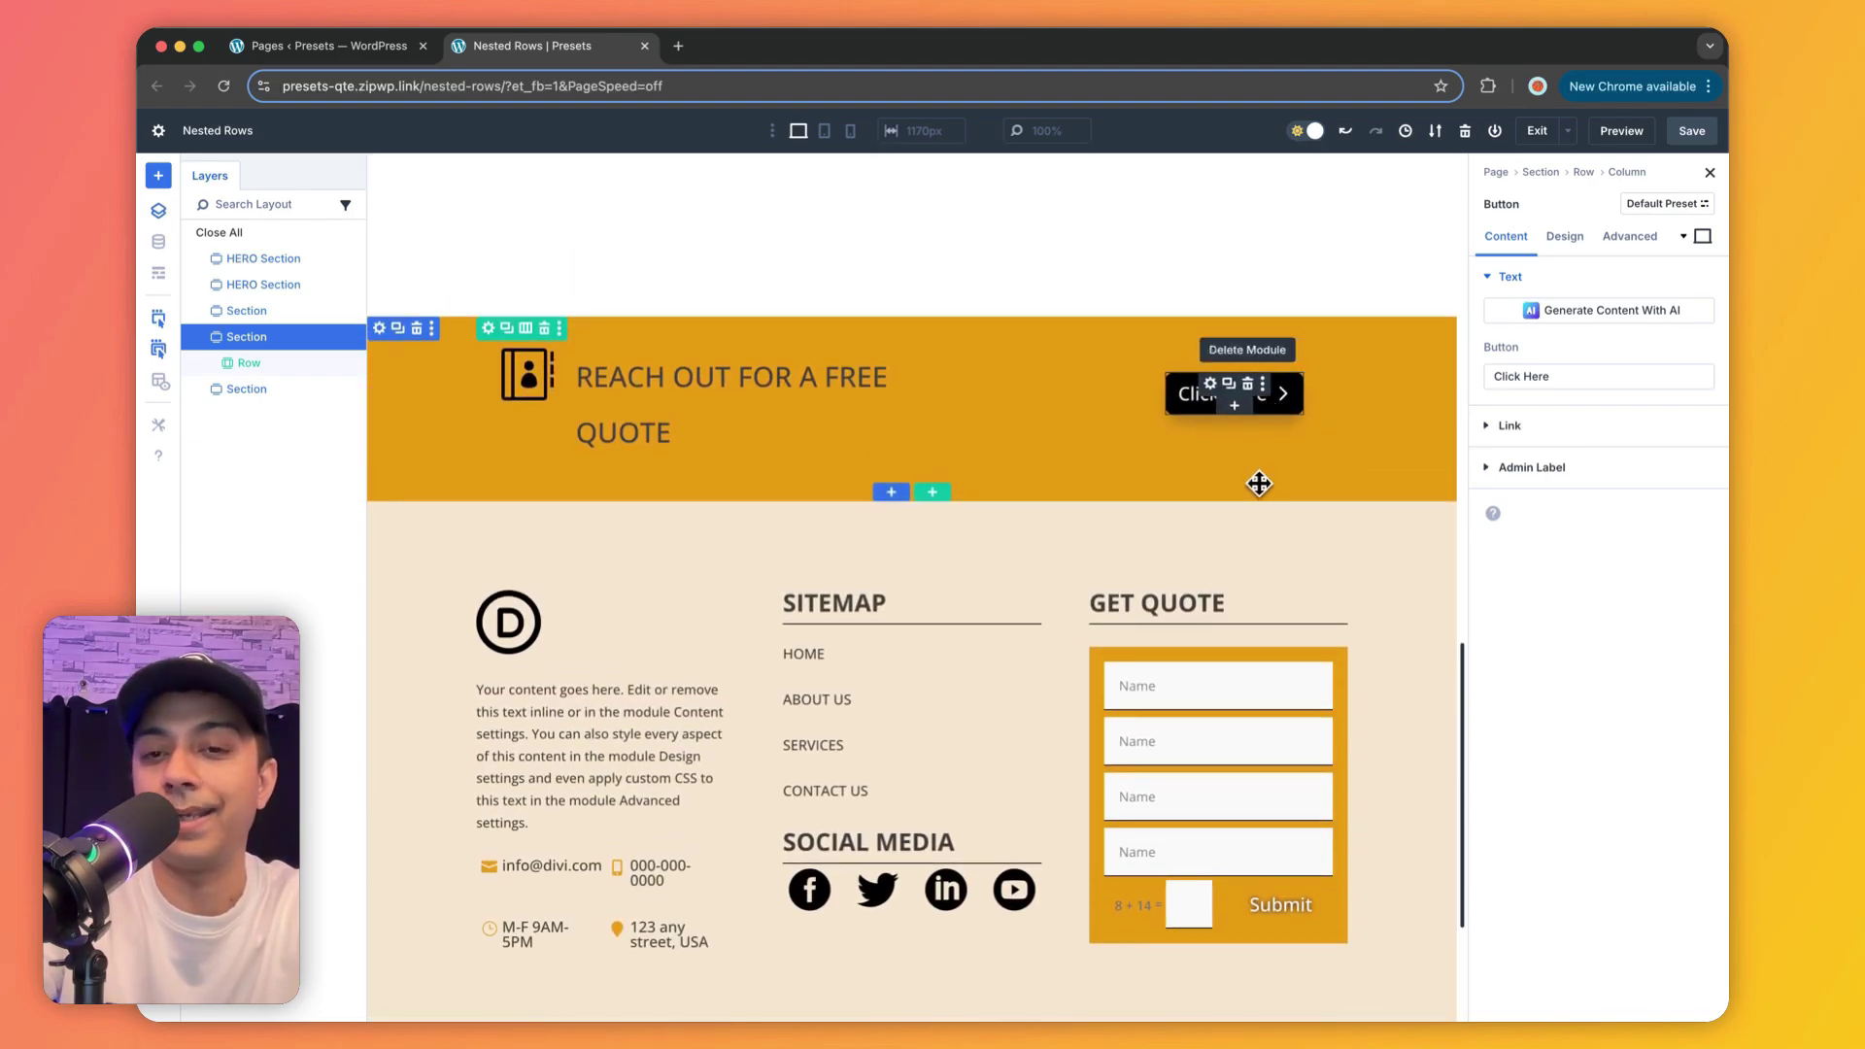
scroll(393, 323, "down", 1)
Step: Paste all the yellow banner section's attributes onto the new bottom section
scroll(379, 369, "up", 2)
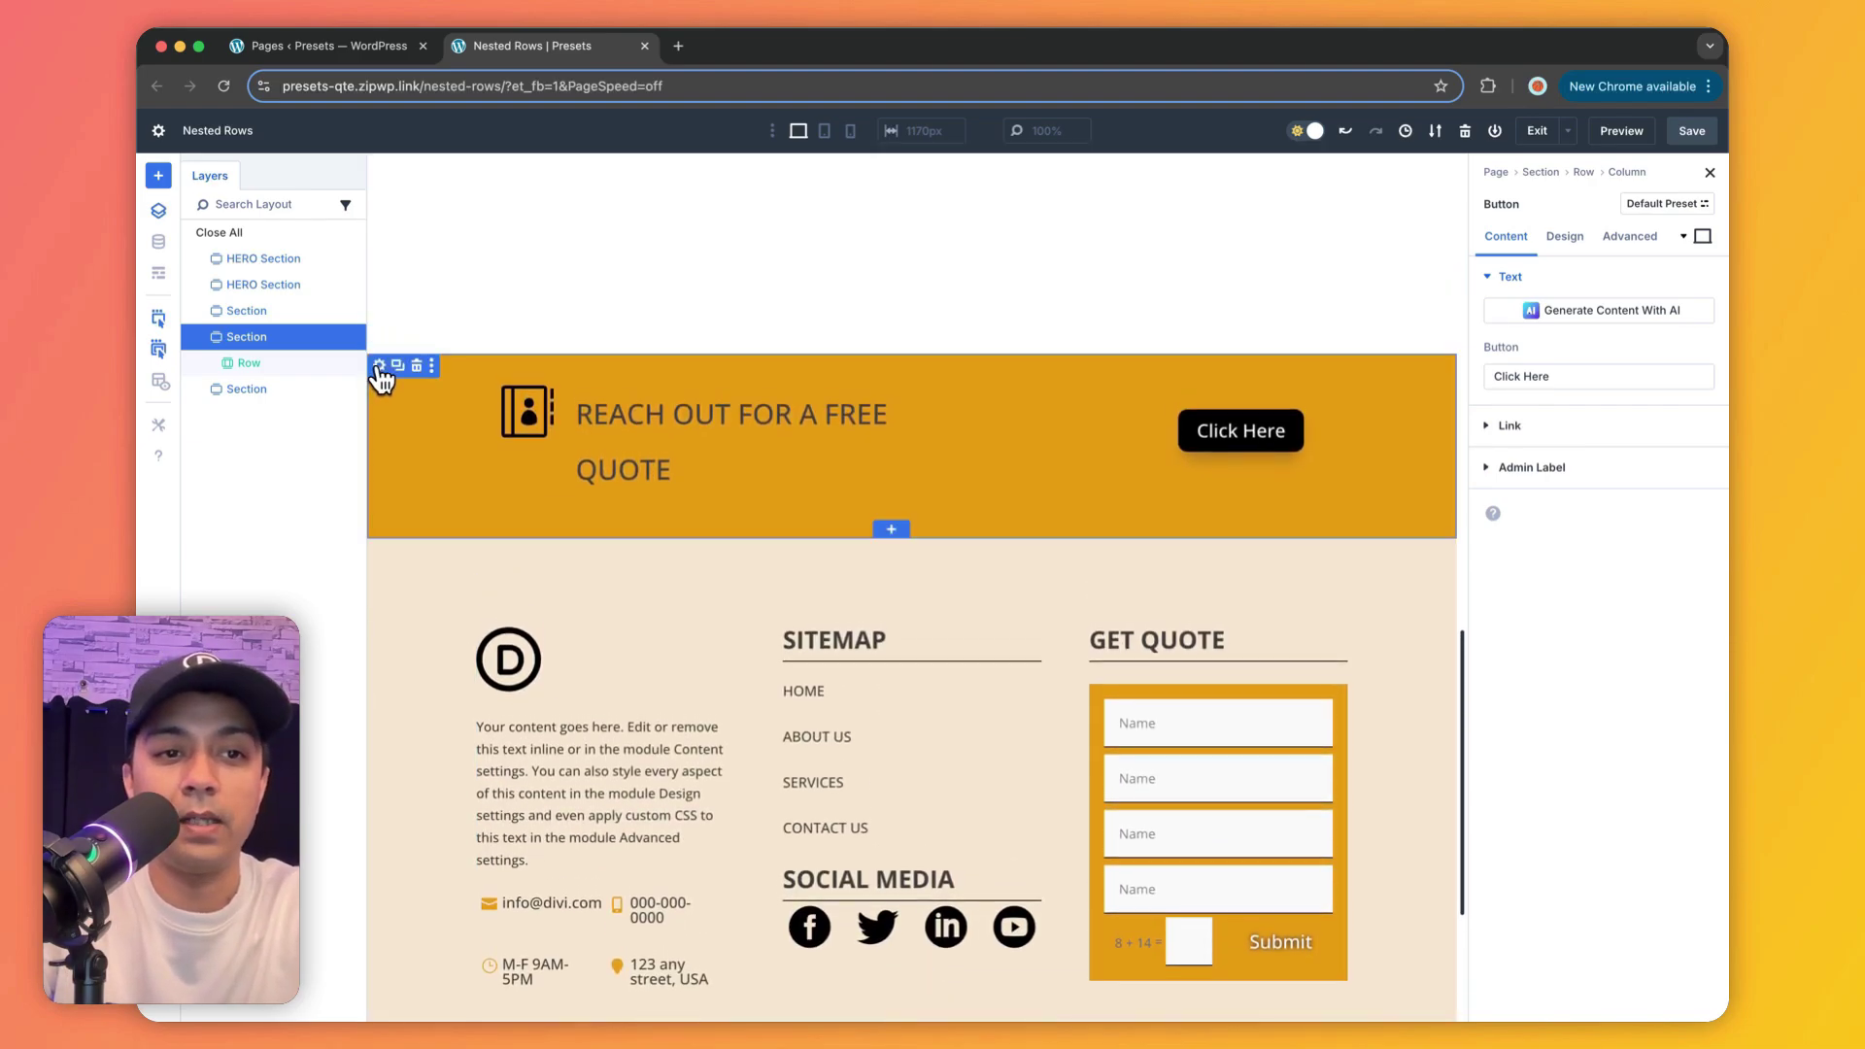
right_click(381, 377)
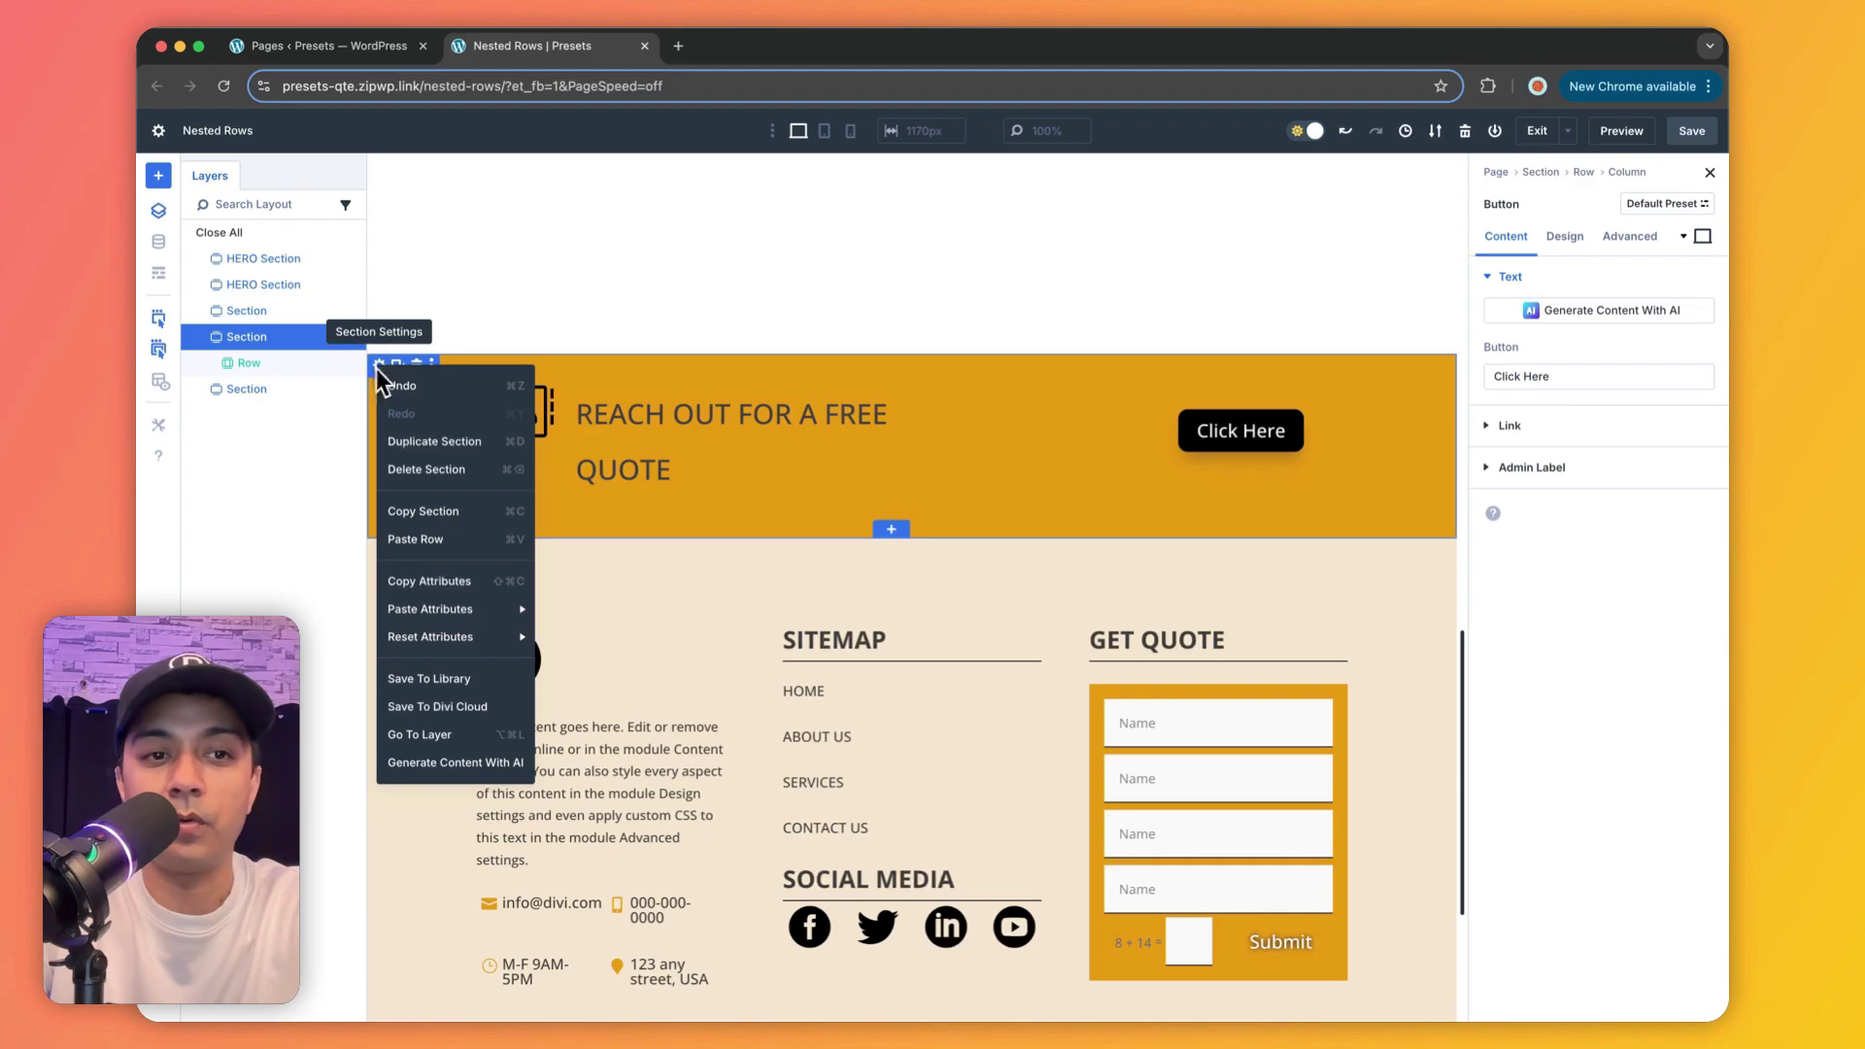
left_click(418, 539)
scroll(389, 778, "down", 3)
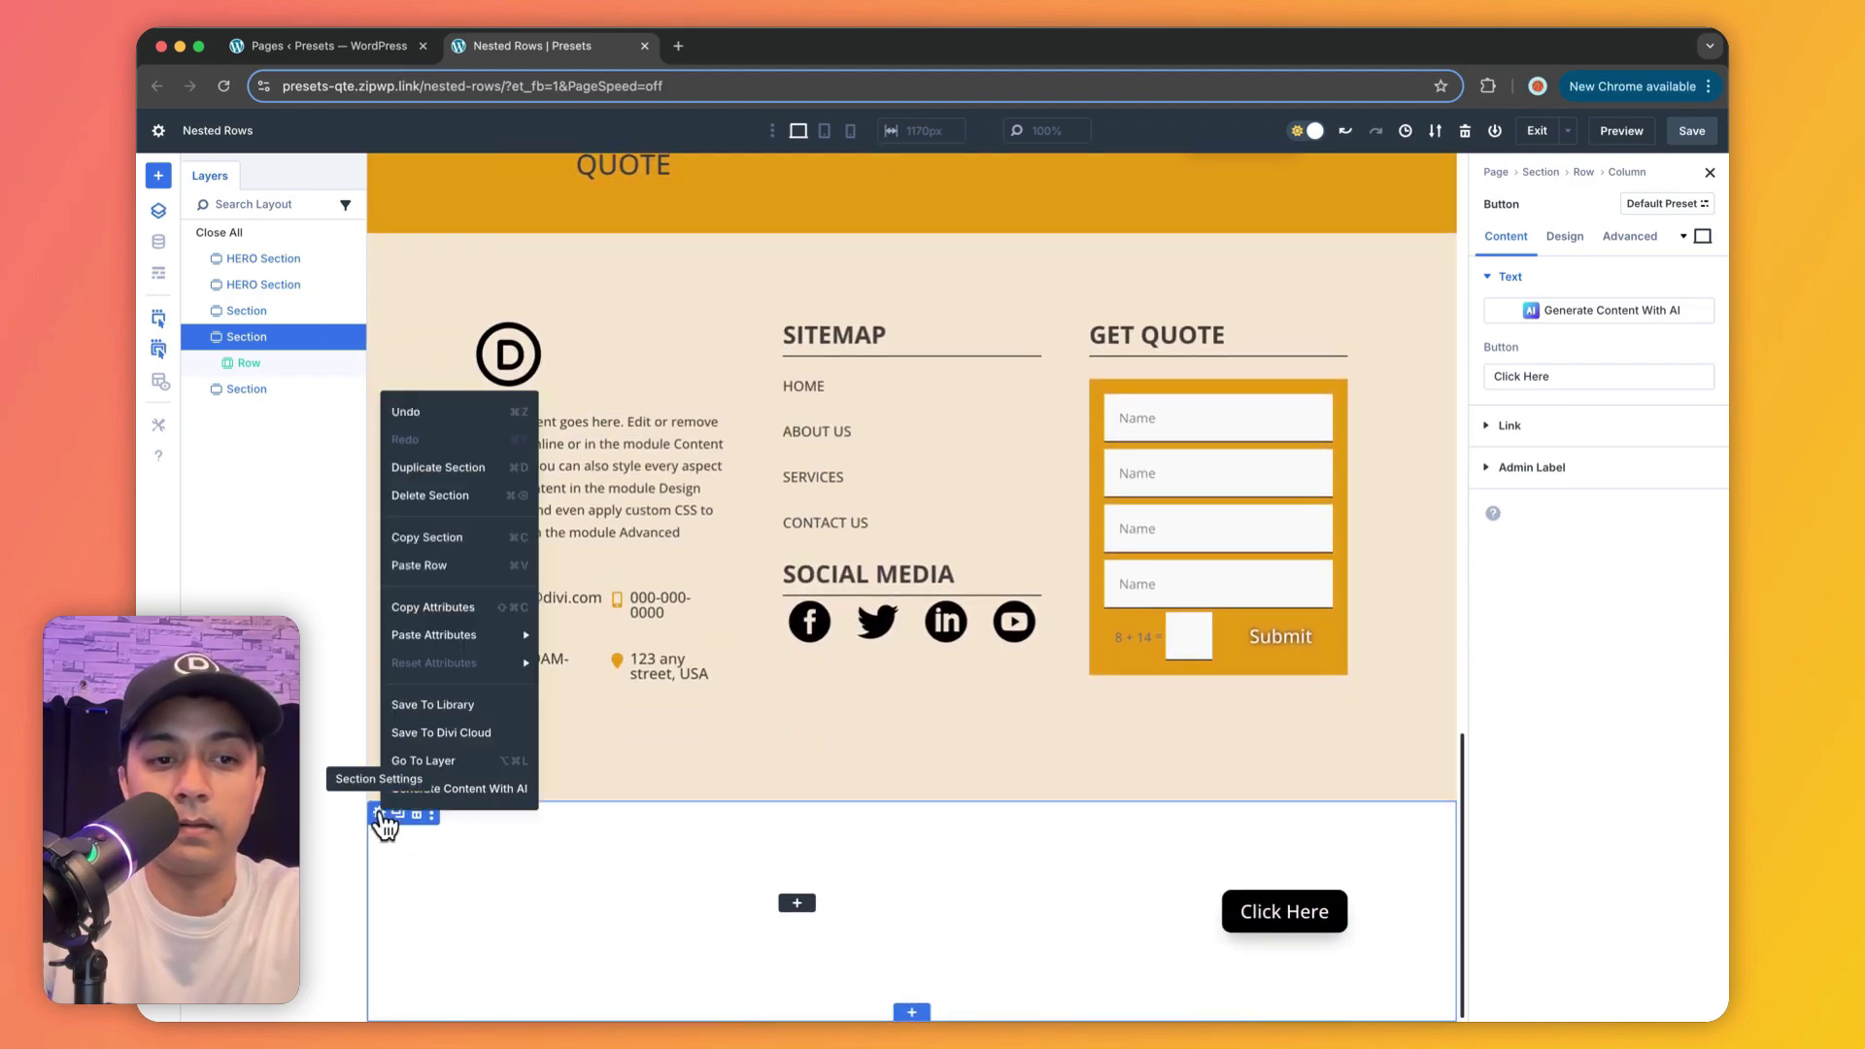
right_click(382, 826)
mouse_move(450, 636)
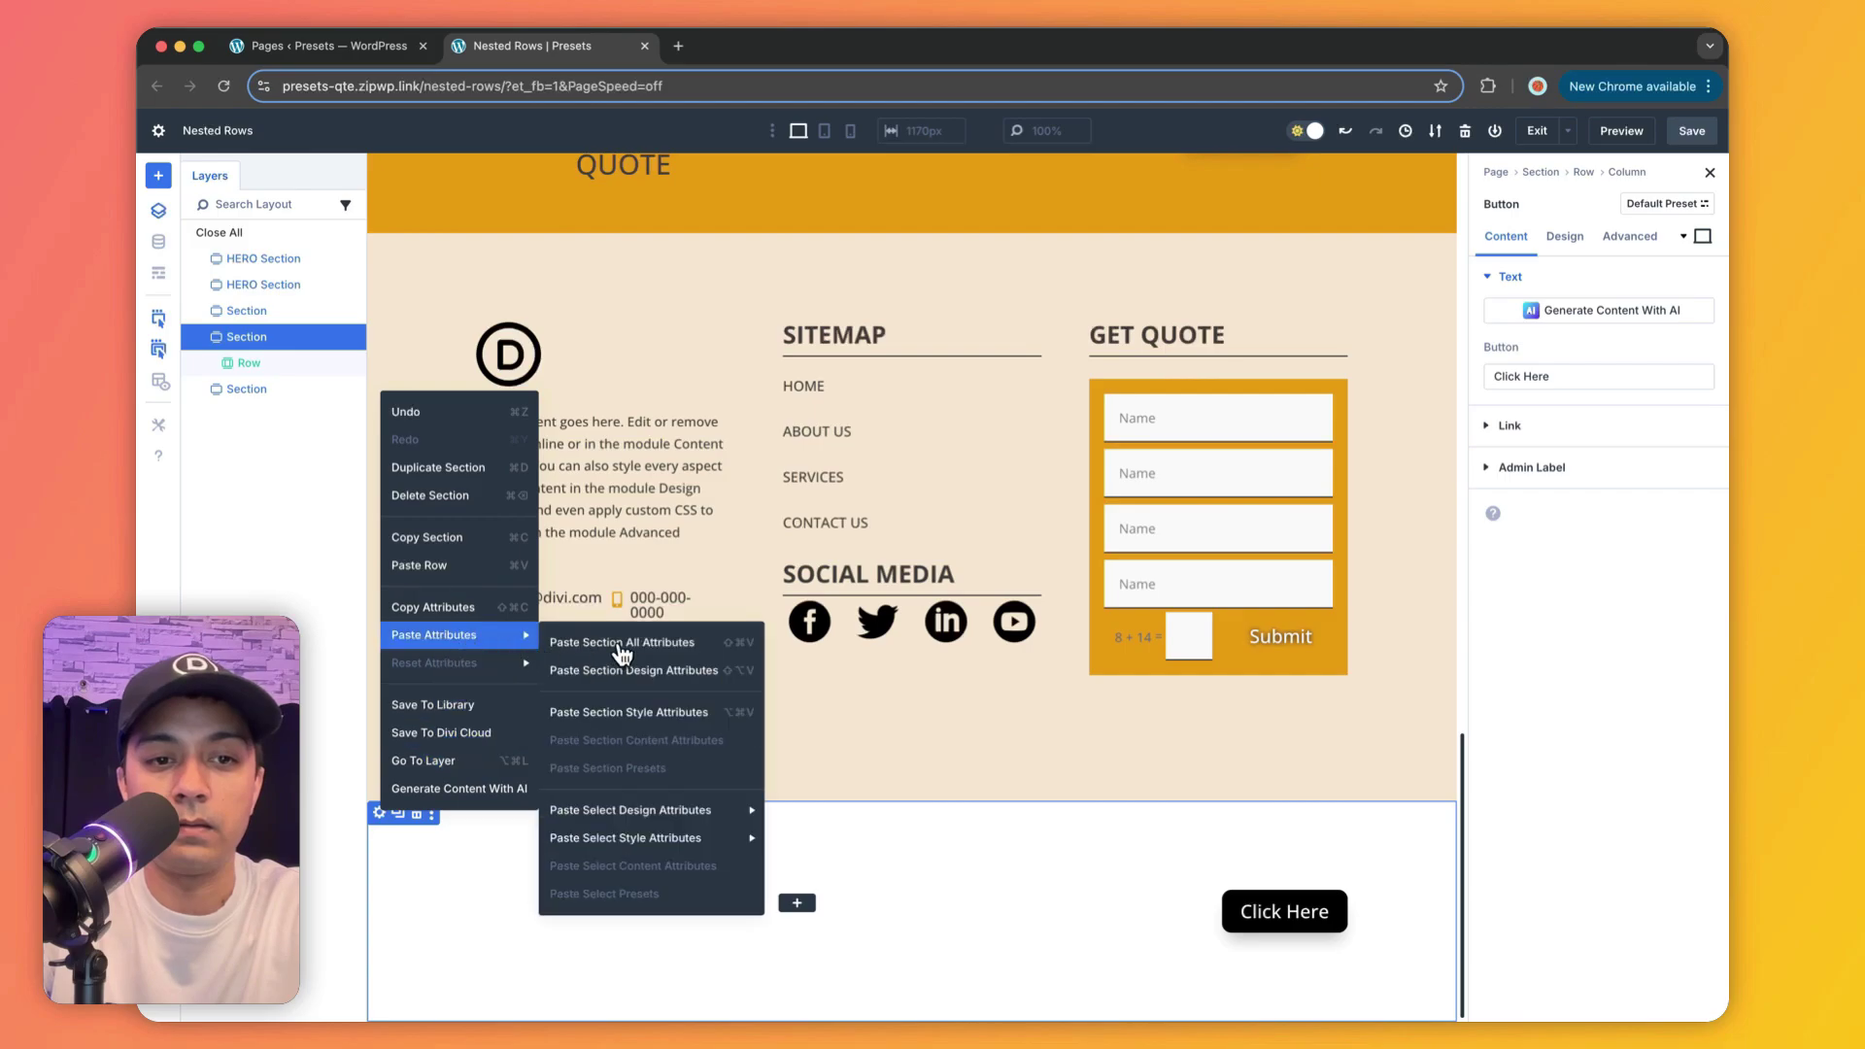
left_click(661, 646)
scroll(750, 989, "up", 2)
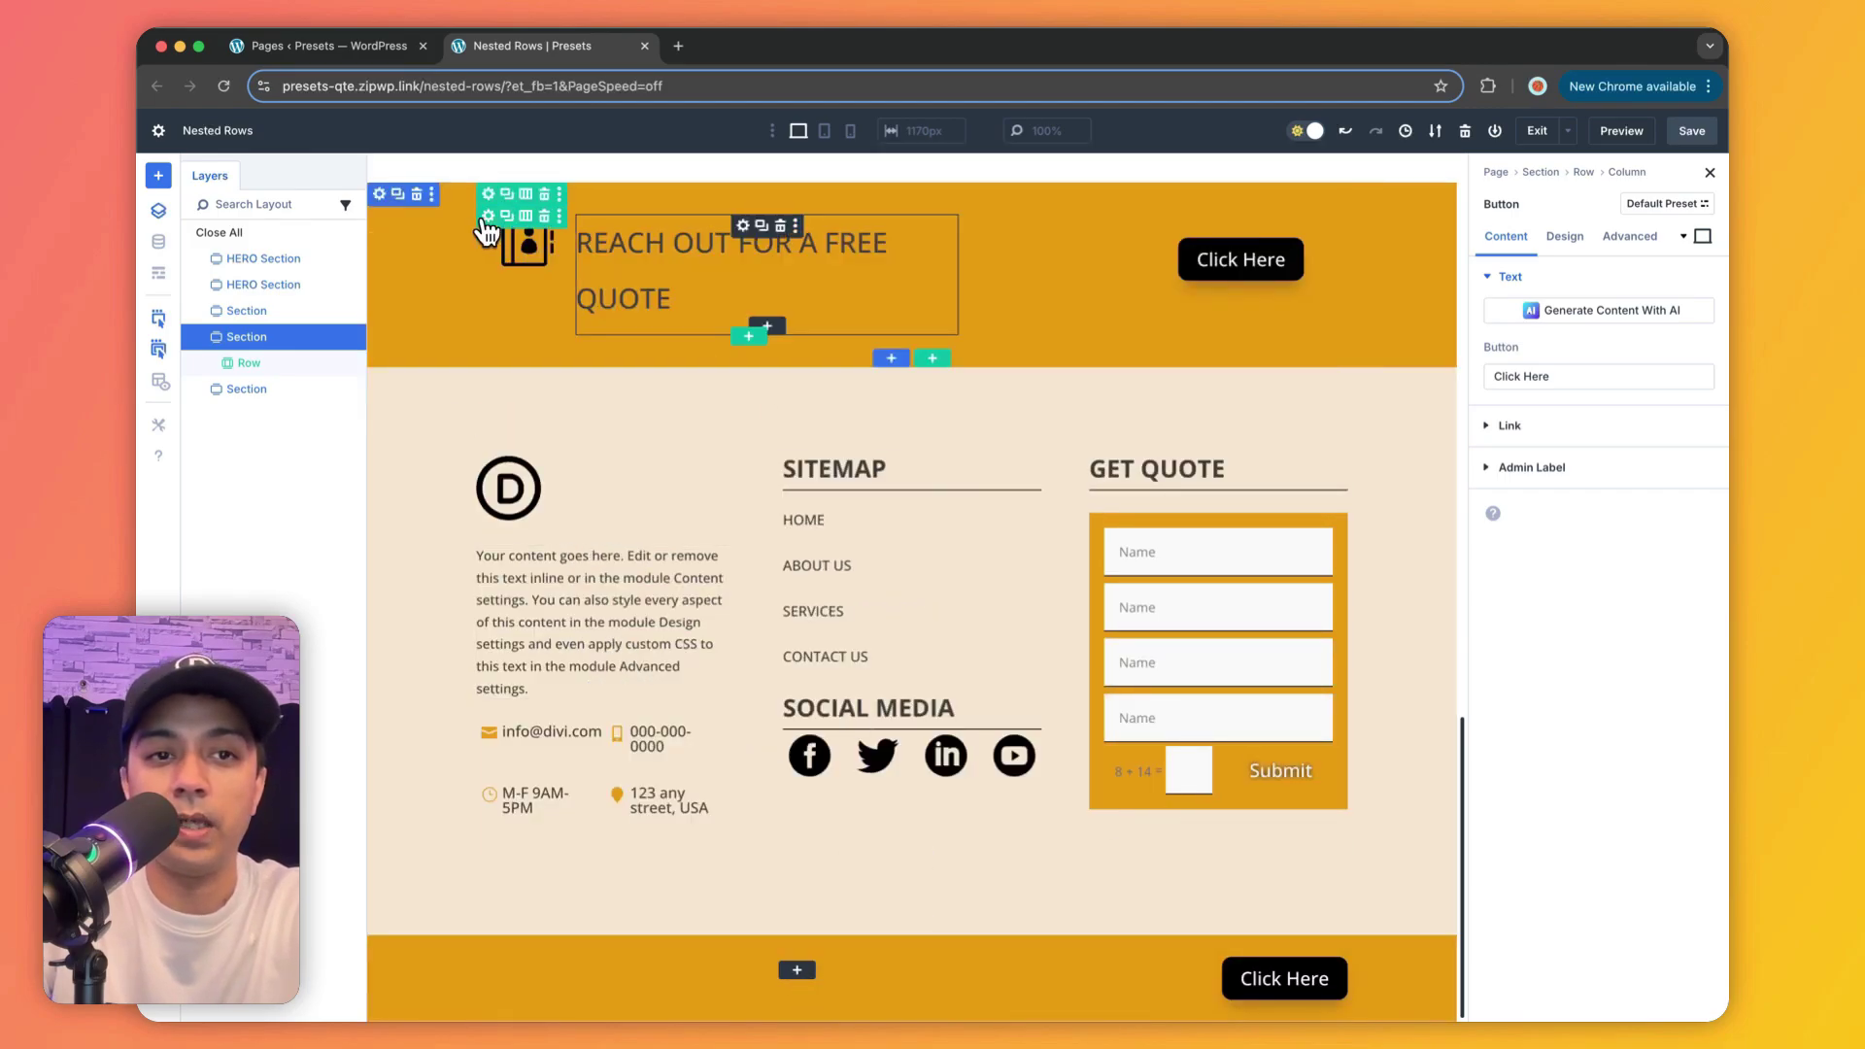
Step: Inspect the top banner's structure: its row, two columns, button and nested row
left_click(491, 197)
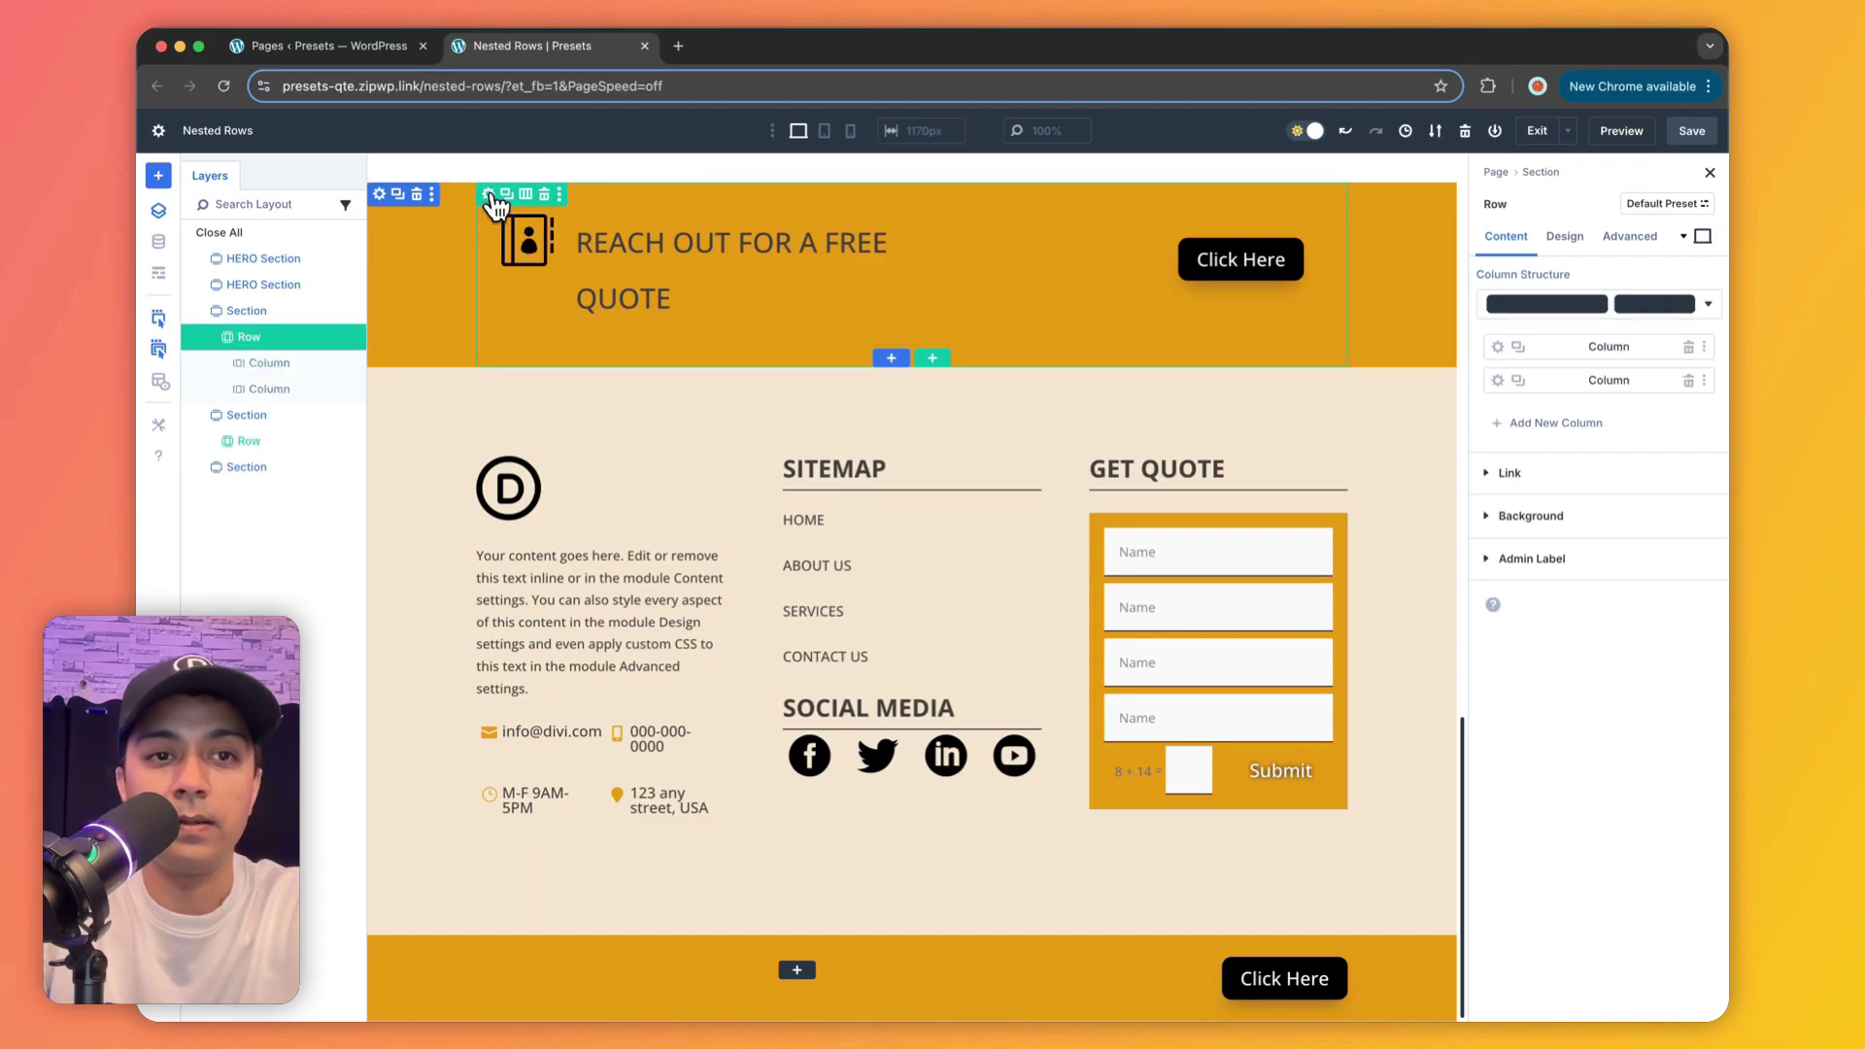
left_click(240, 366)
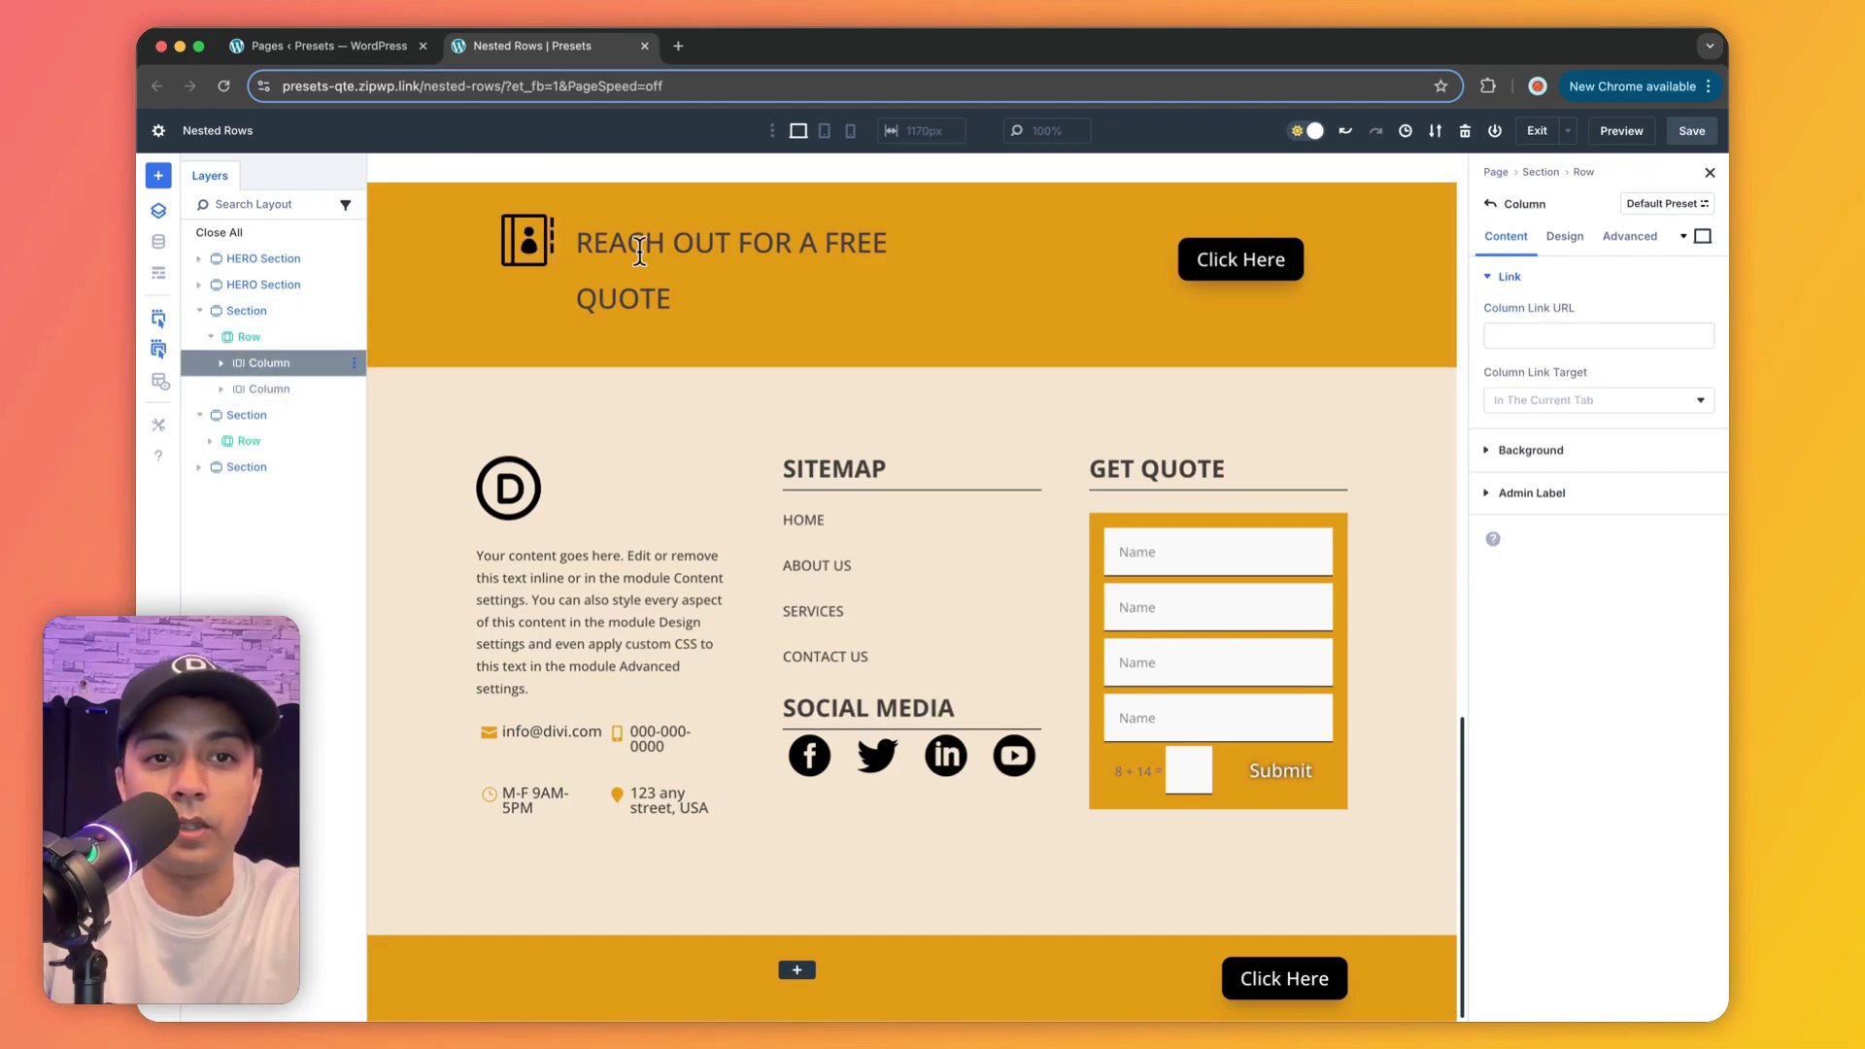
left_click(238, 390)
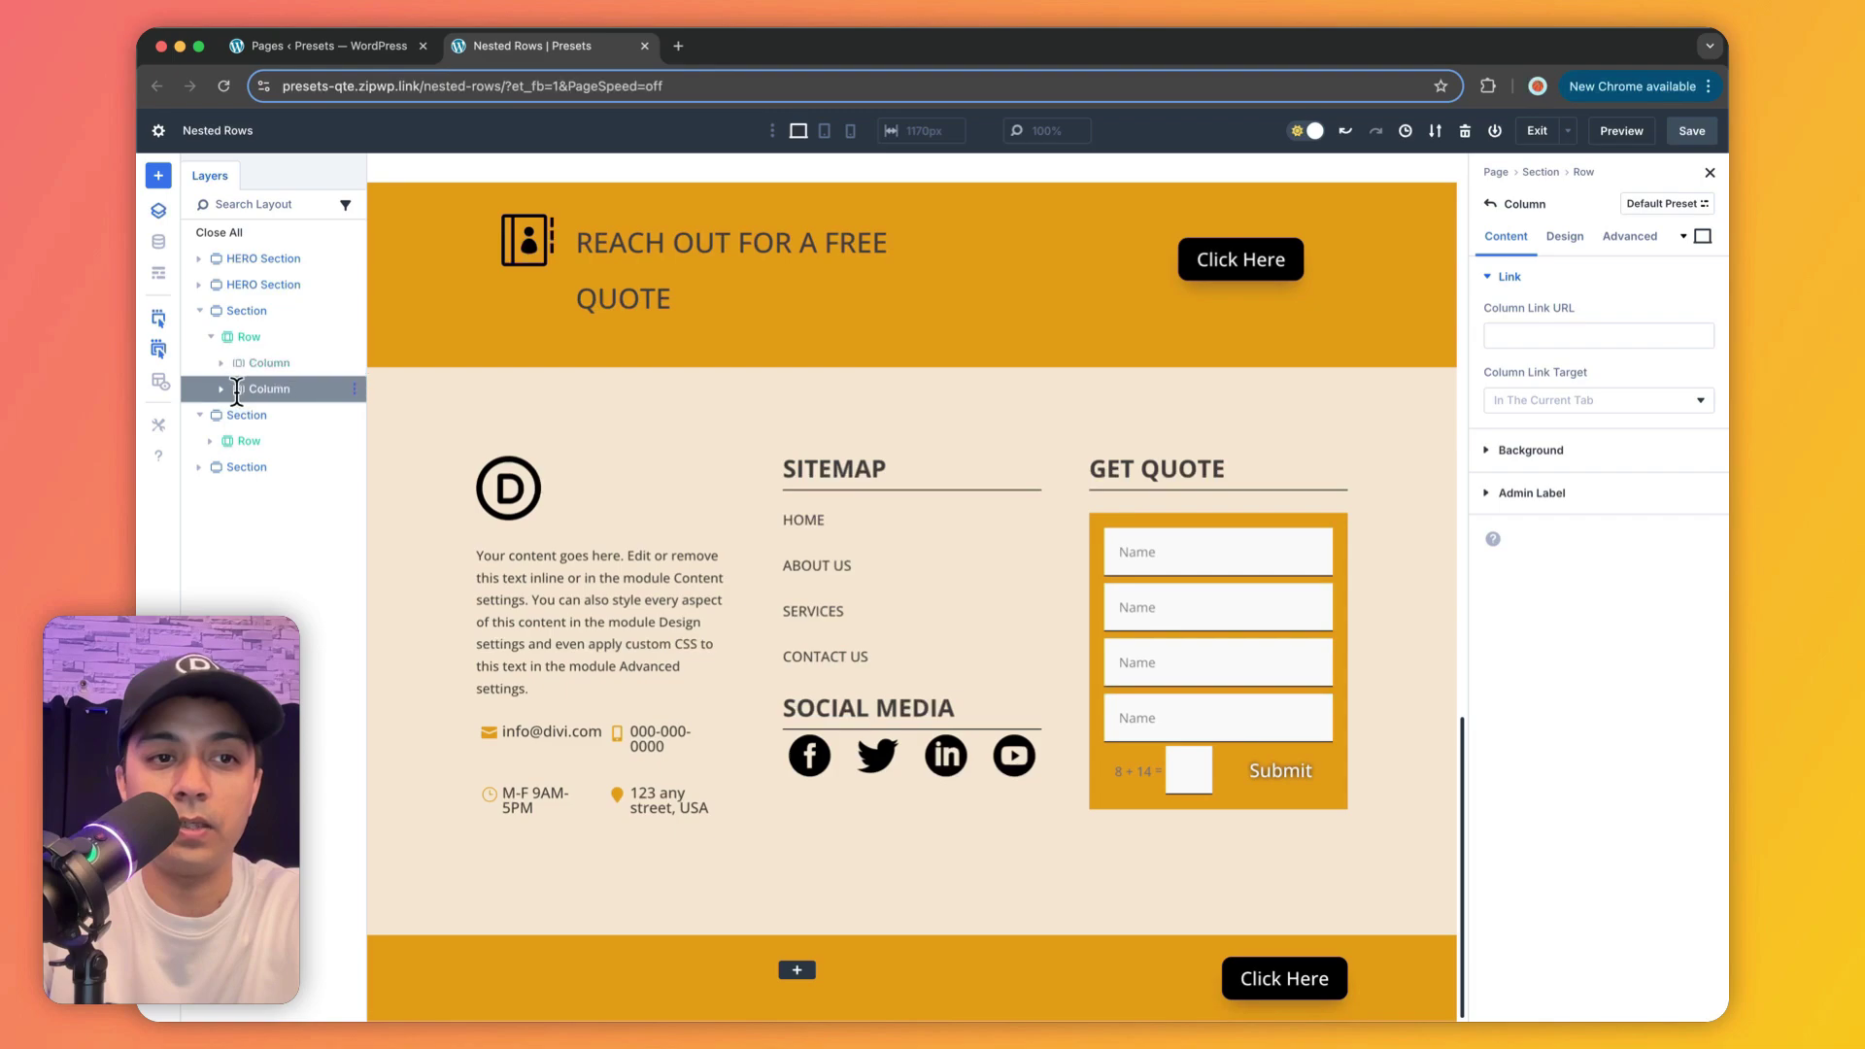
left_click(221, 390)
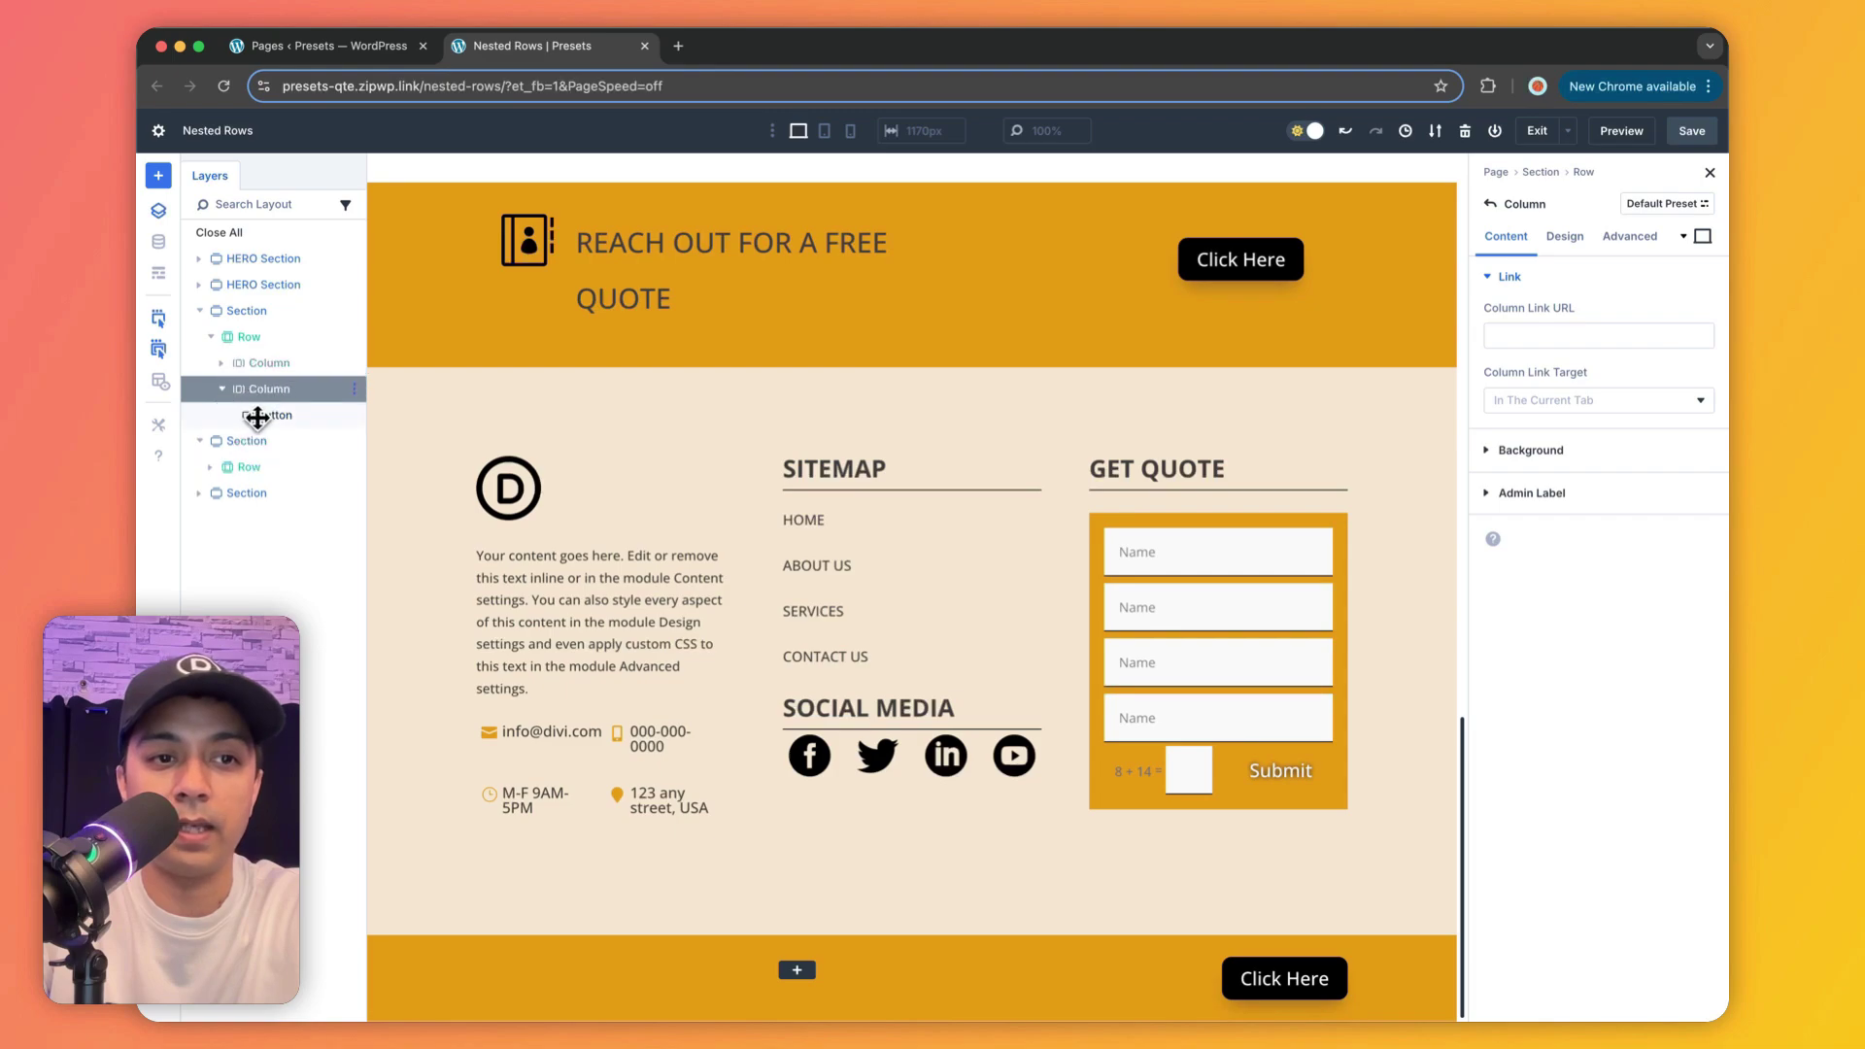
left_click(224, 365)
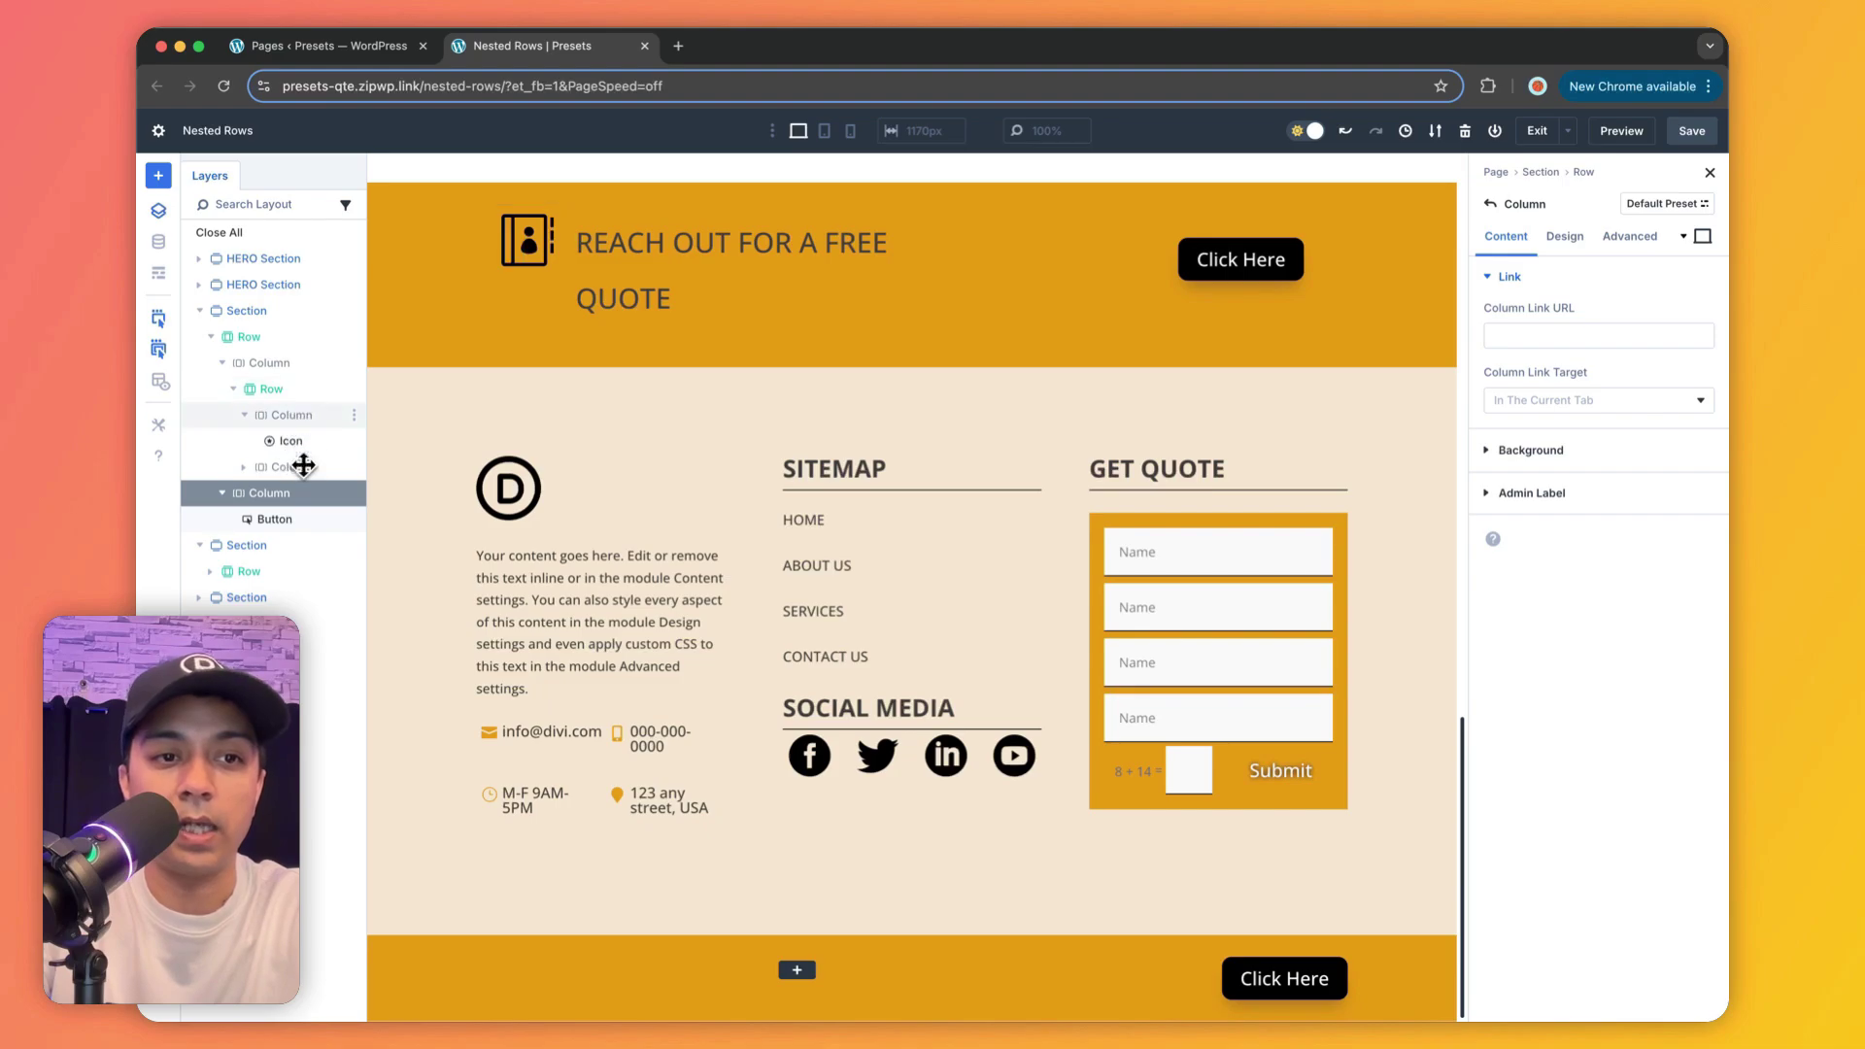
Step: Insert a new row into the lower banner's left column with an Icon module
left_click(796, 972)
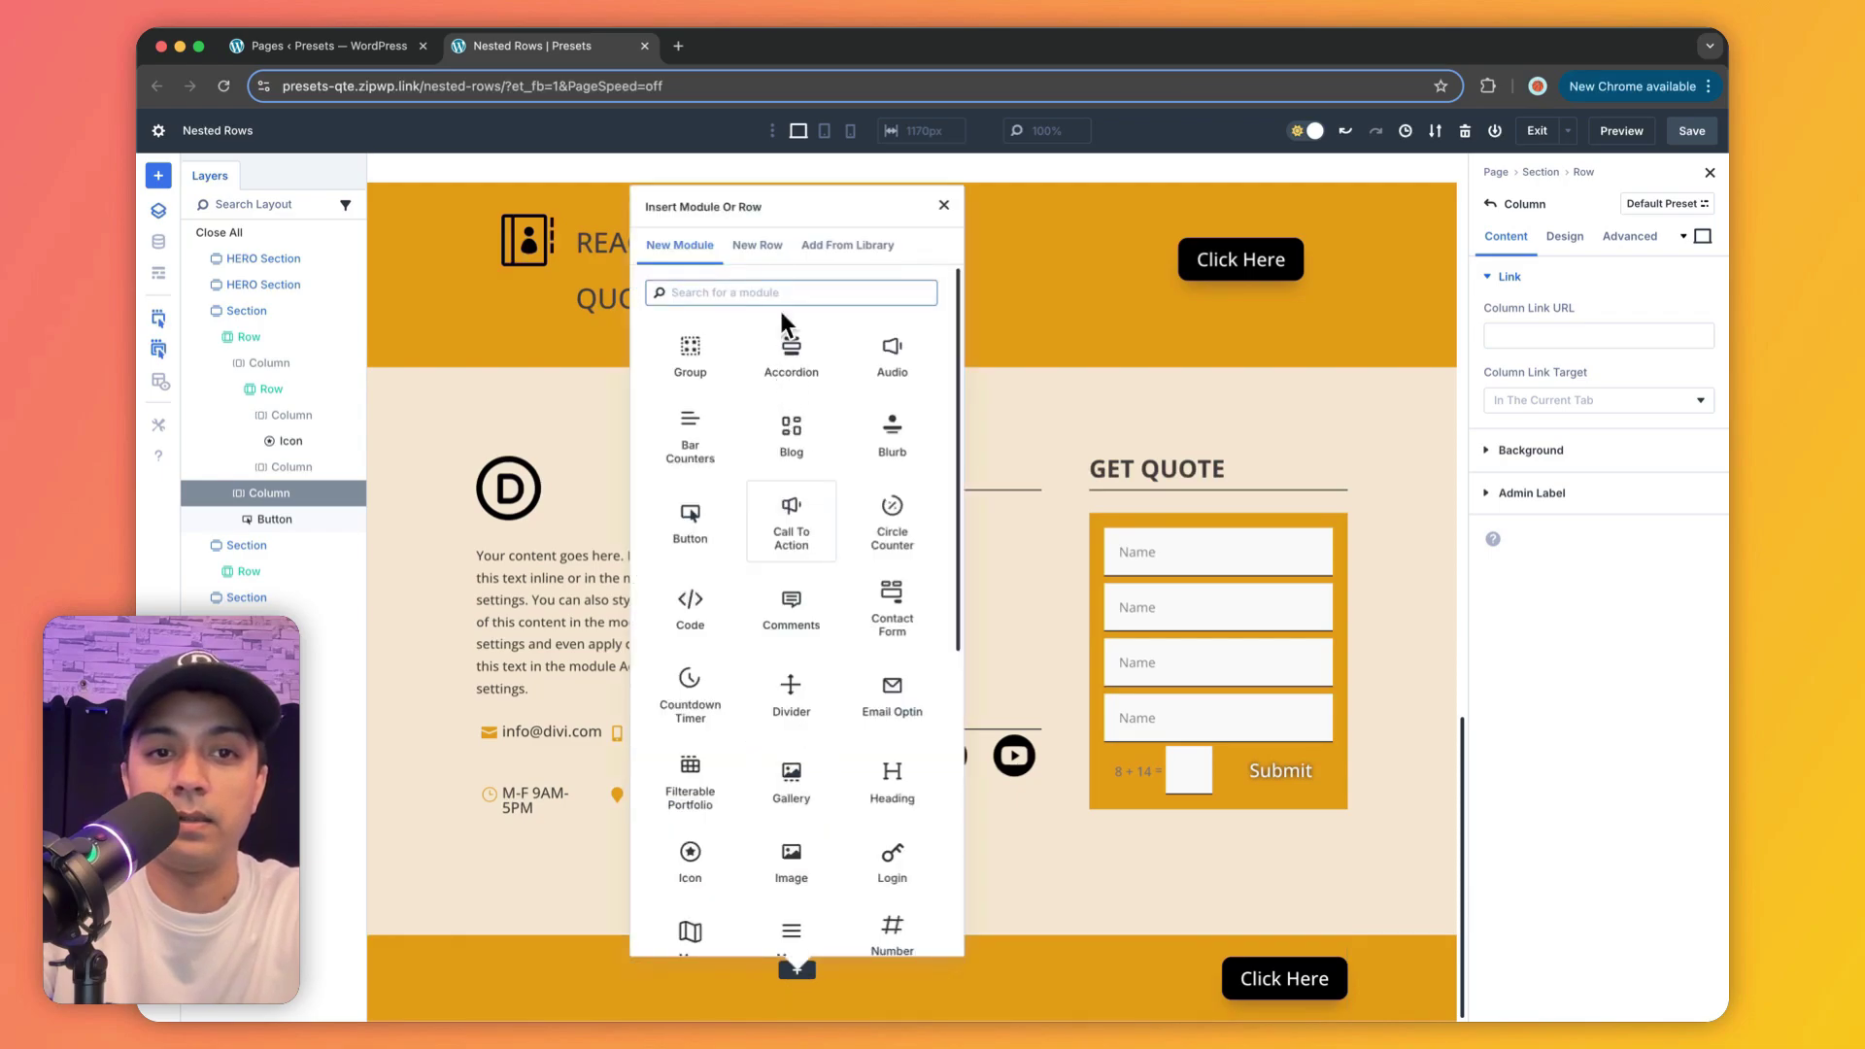
left_click(766, 258)
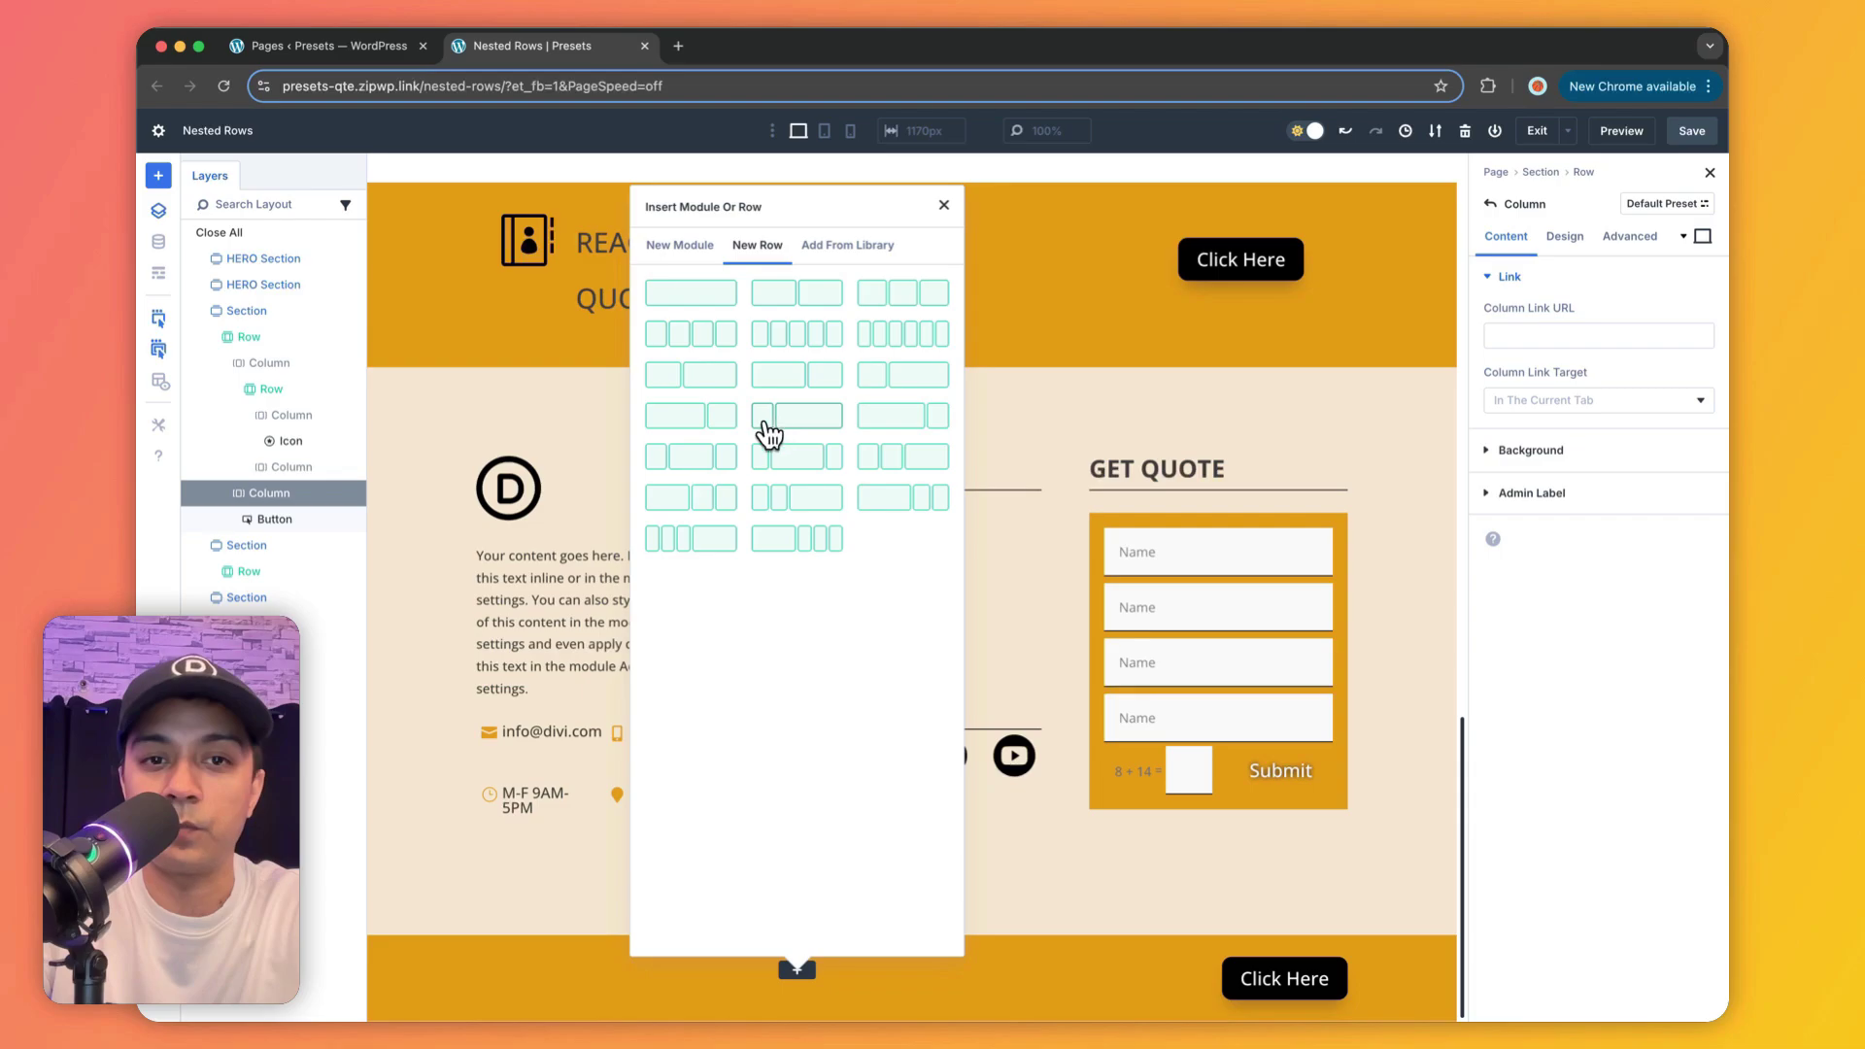
left_click(814, 428)
type("icon")
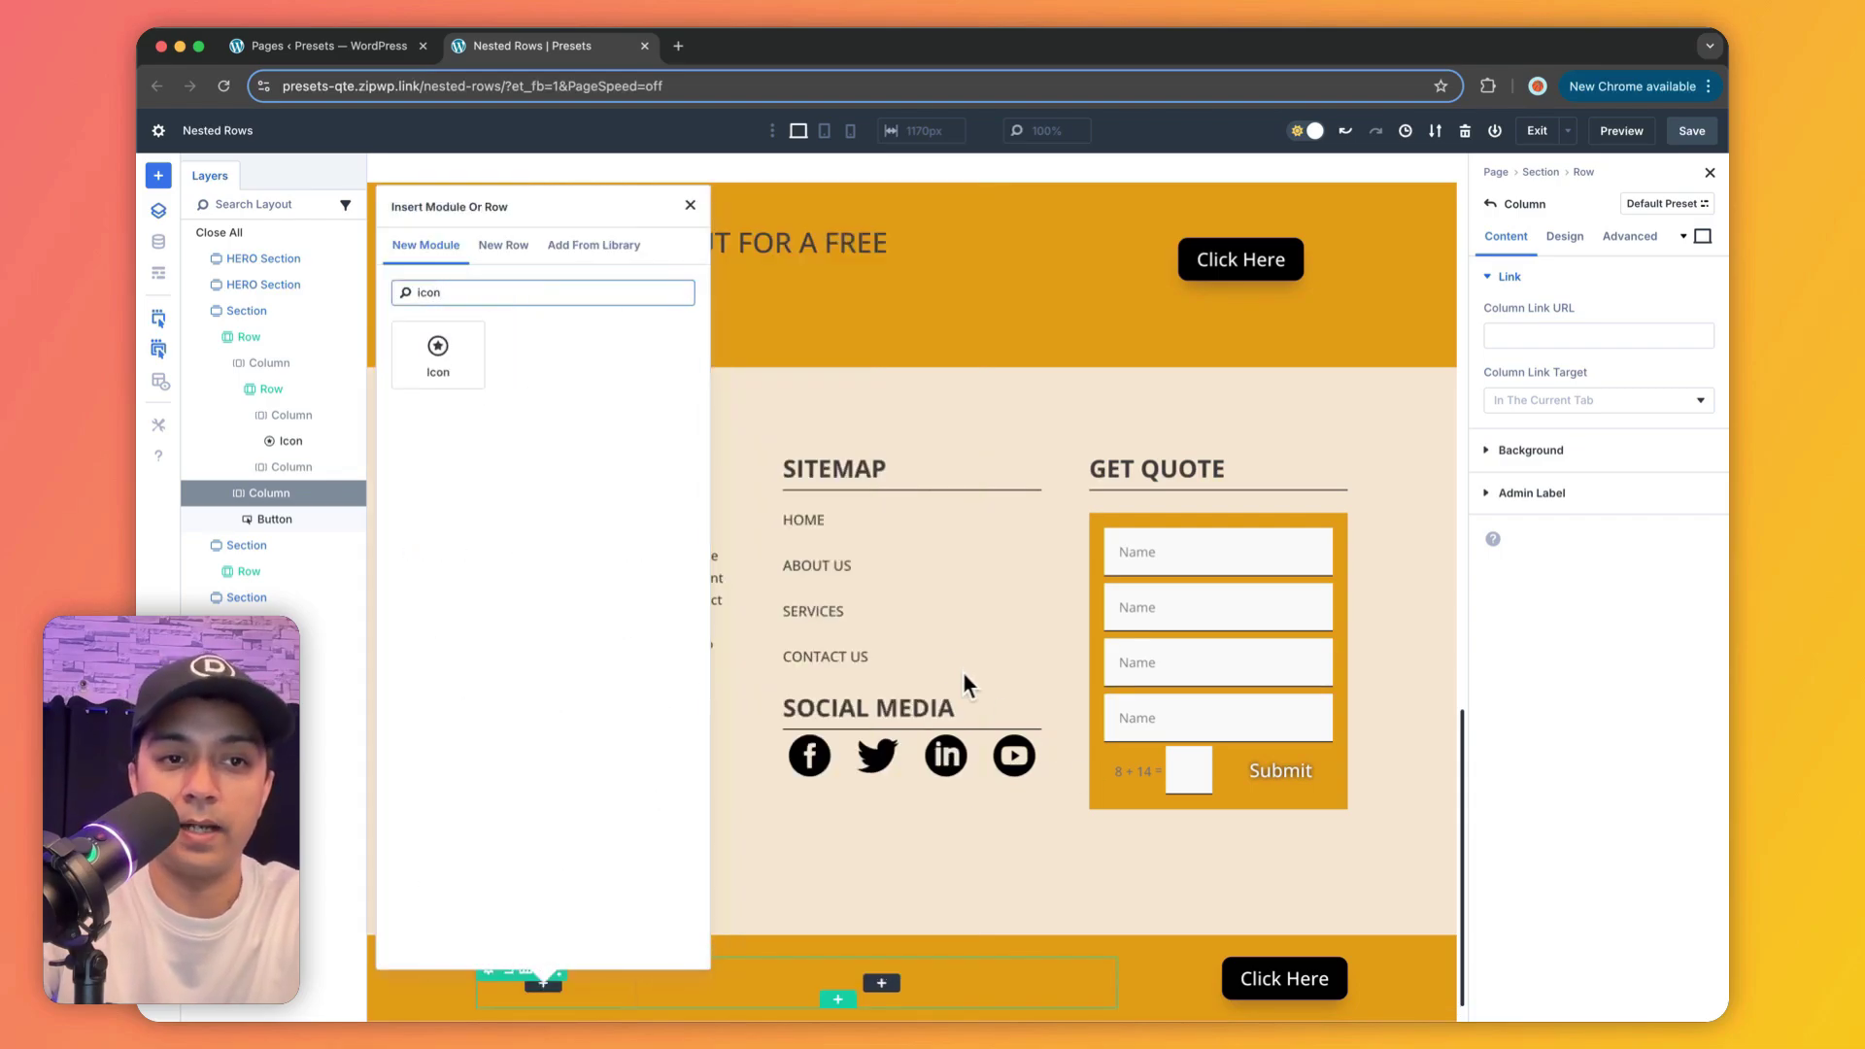
left_click(438, 355)
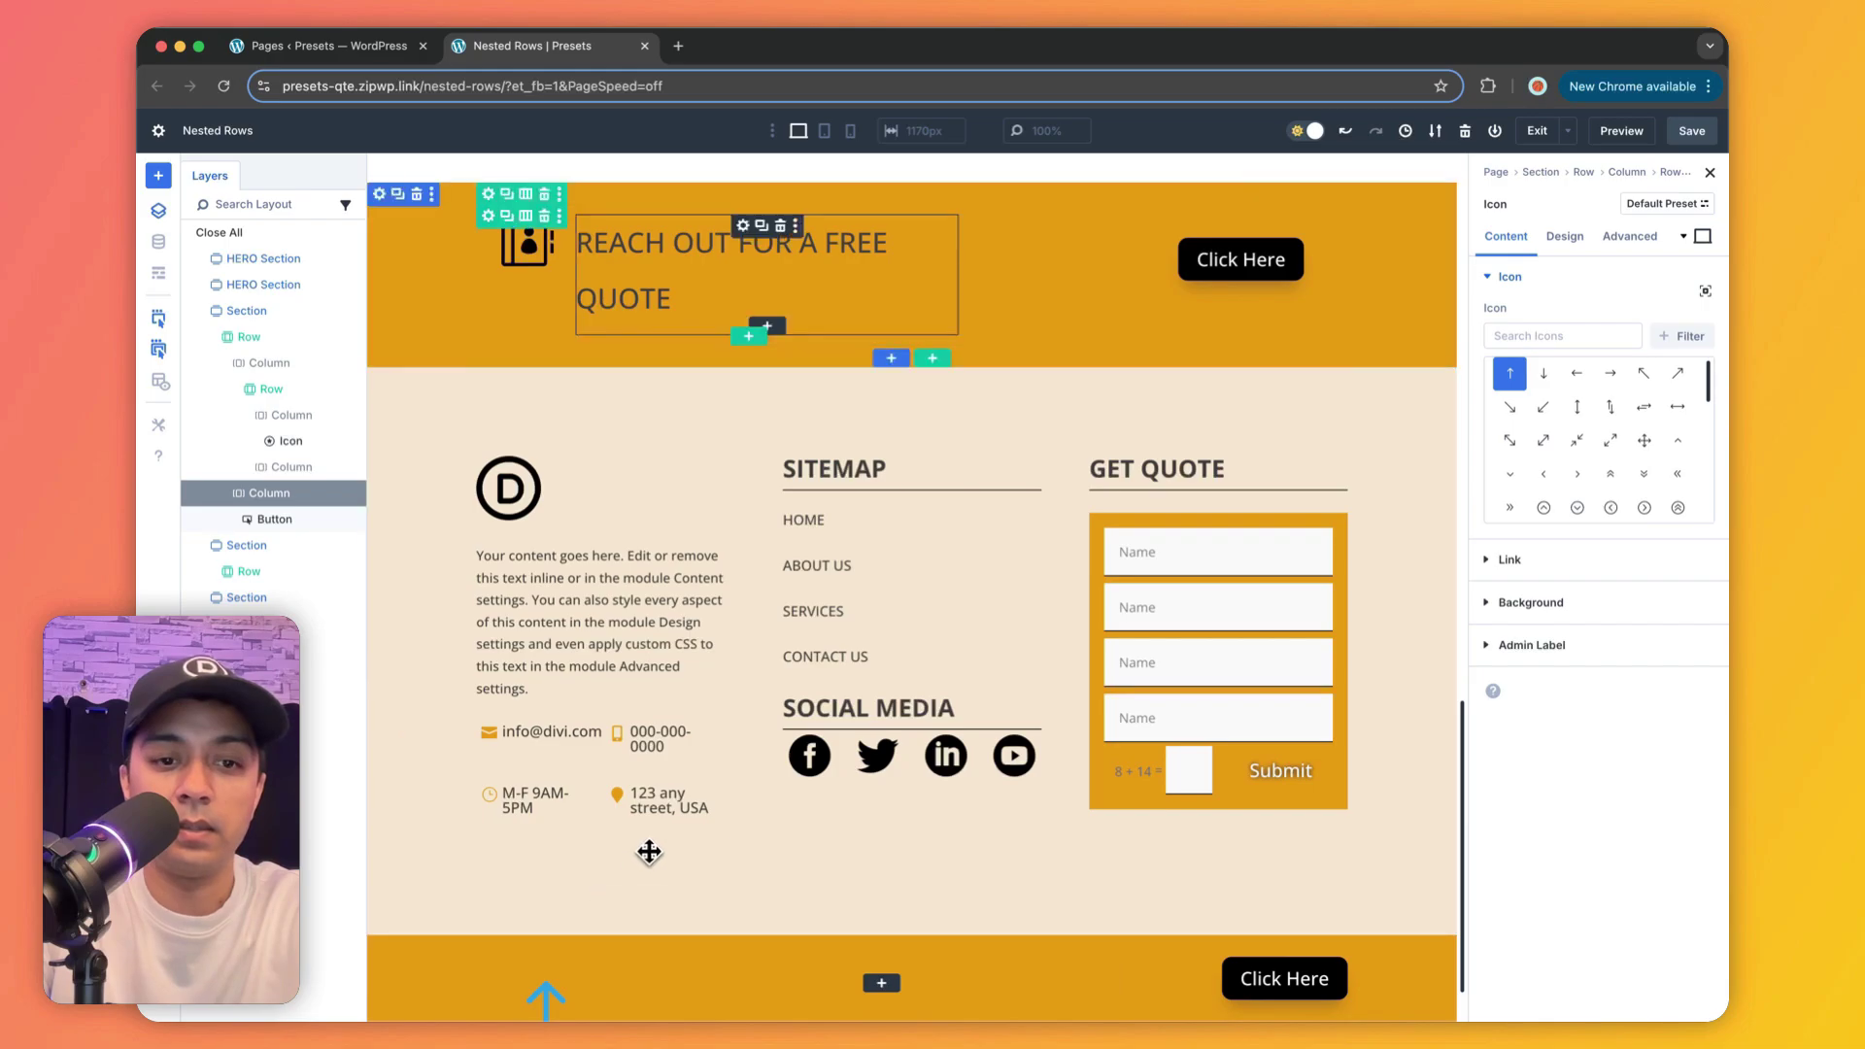
Step: Add a Heading module in the next column beside the icon
scroll(738, 893, "down", 1)
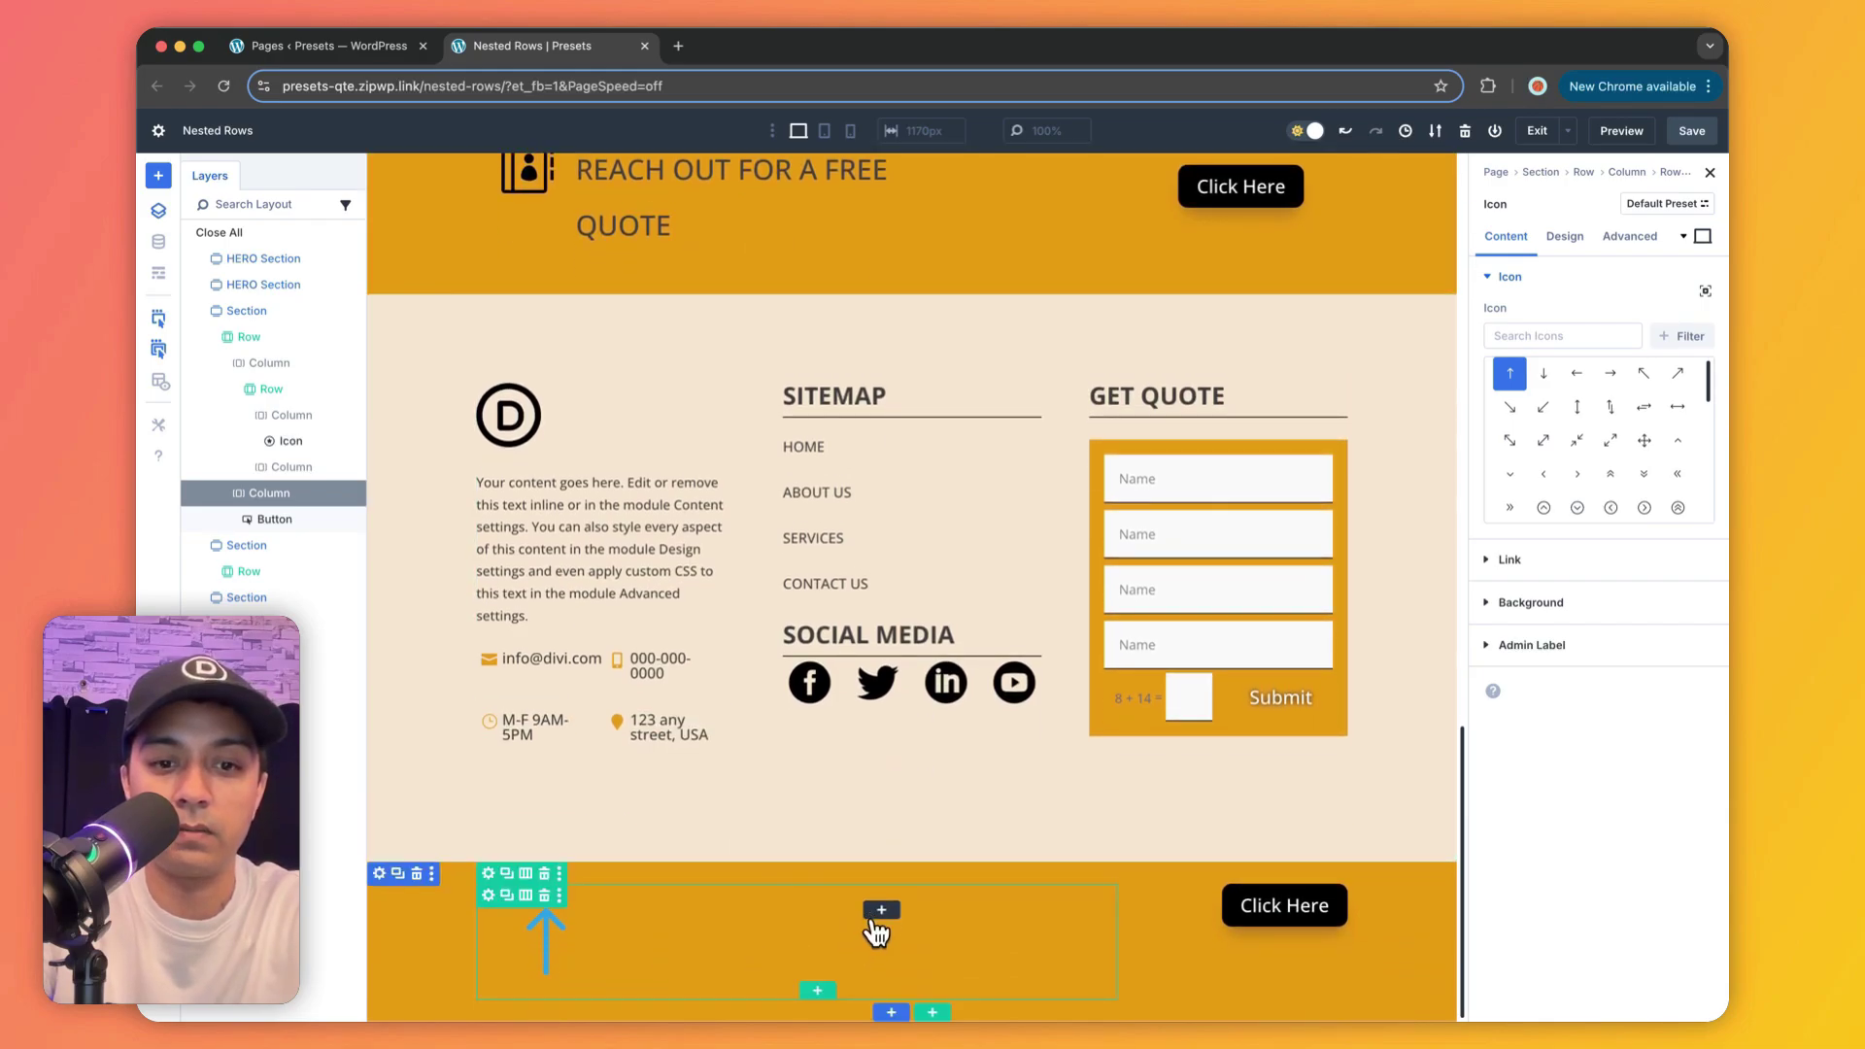
left_click(881, 913)
type("head")
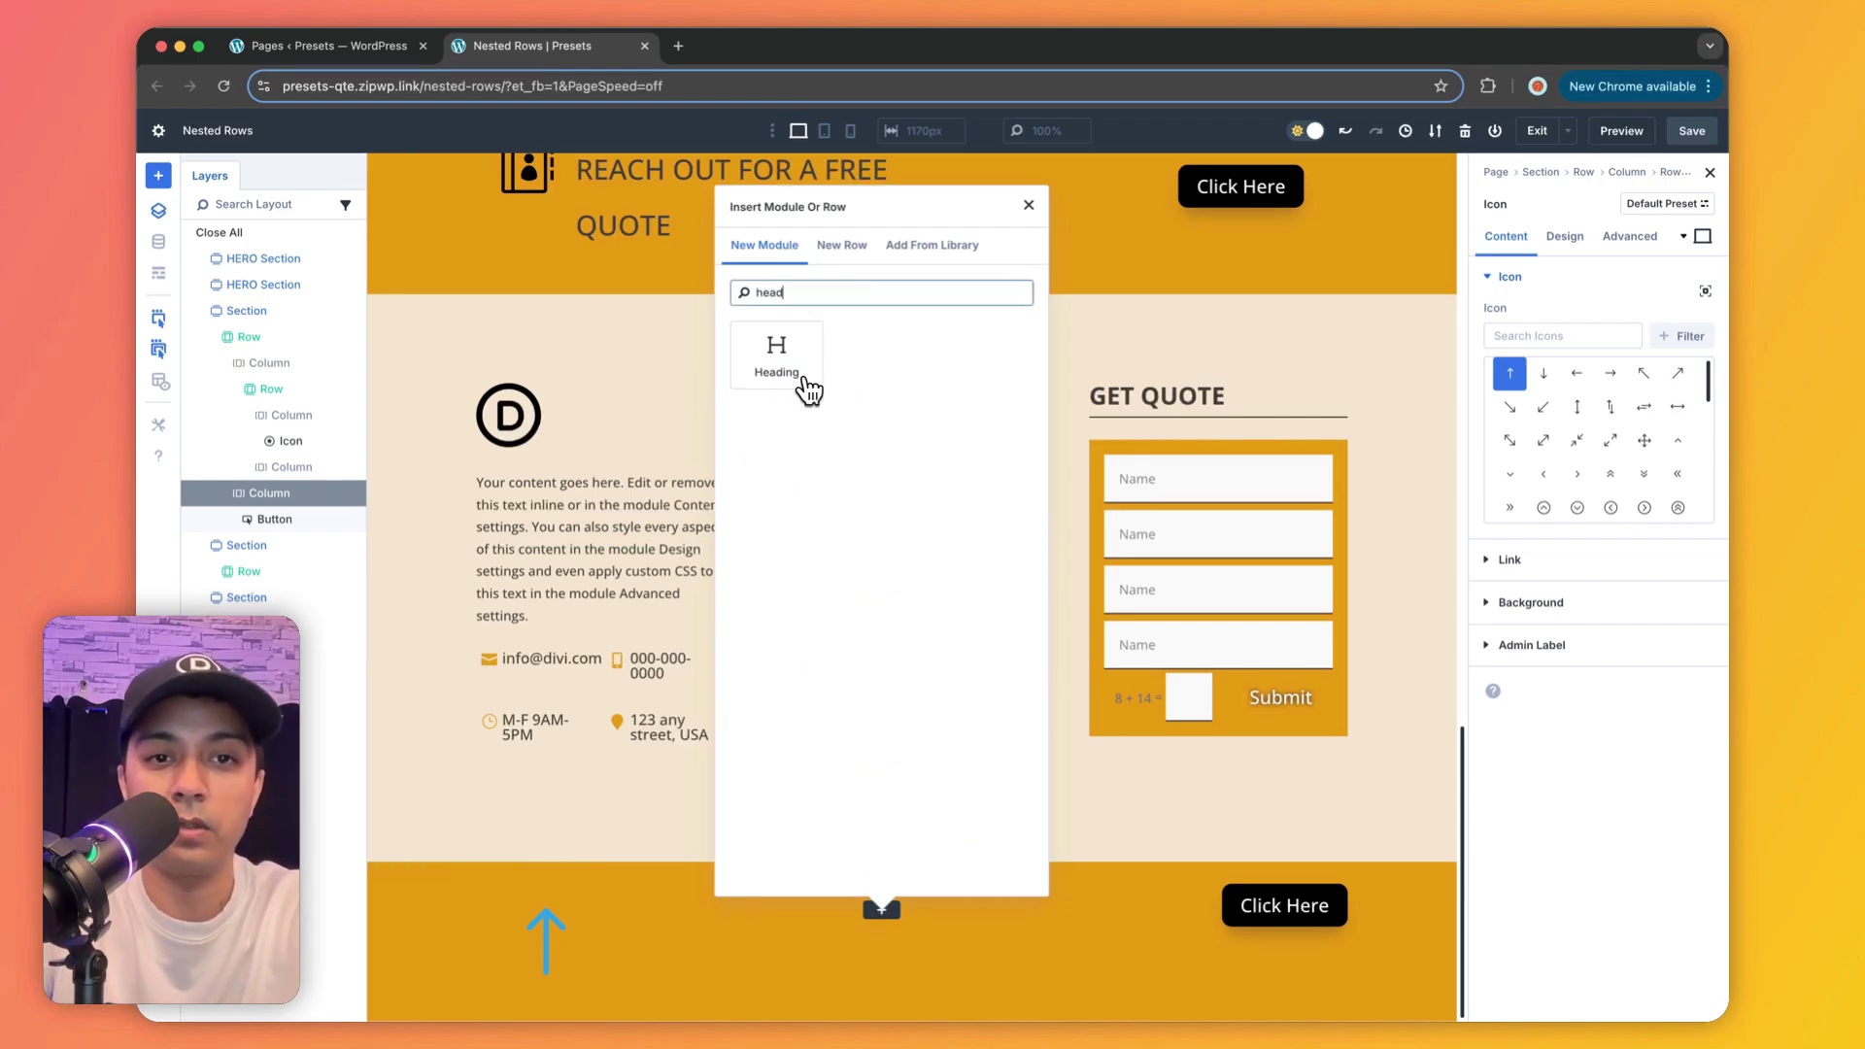
left_click(807, 389)
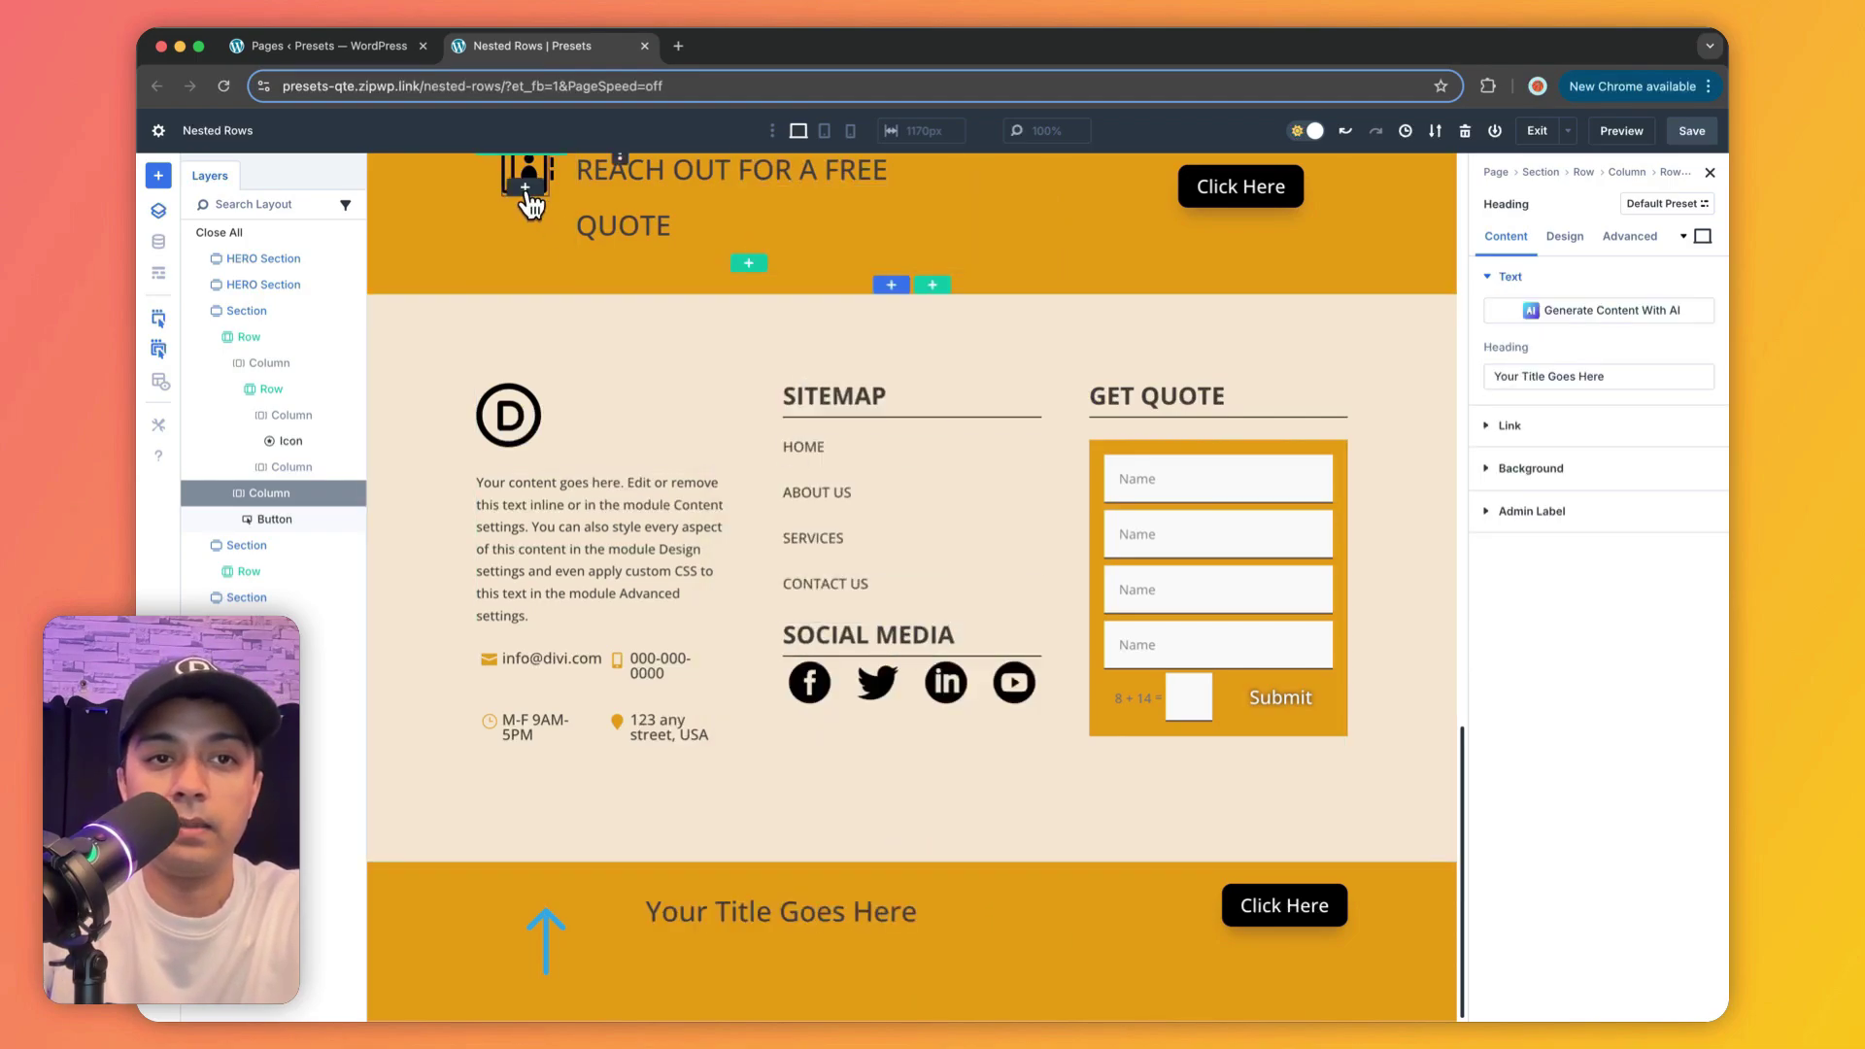
Step: Give the lower icon the top icon's styling and swap it to the contact-book icon
right_click(528, 180)
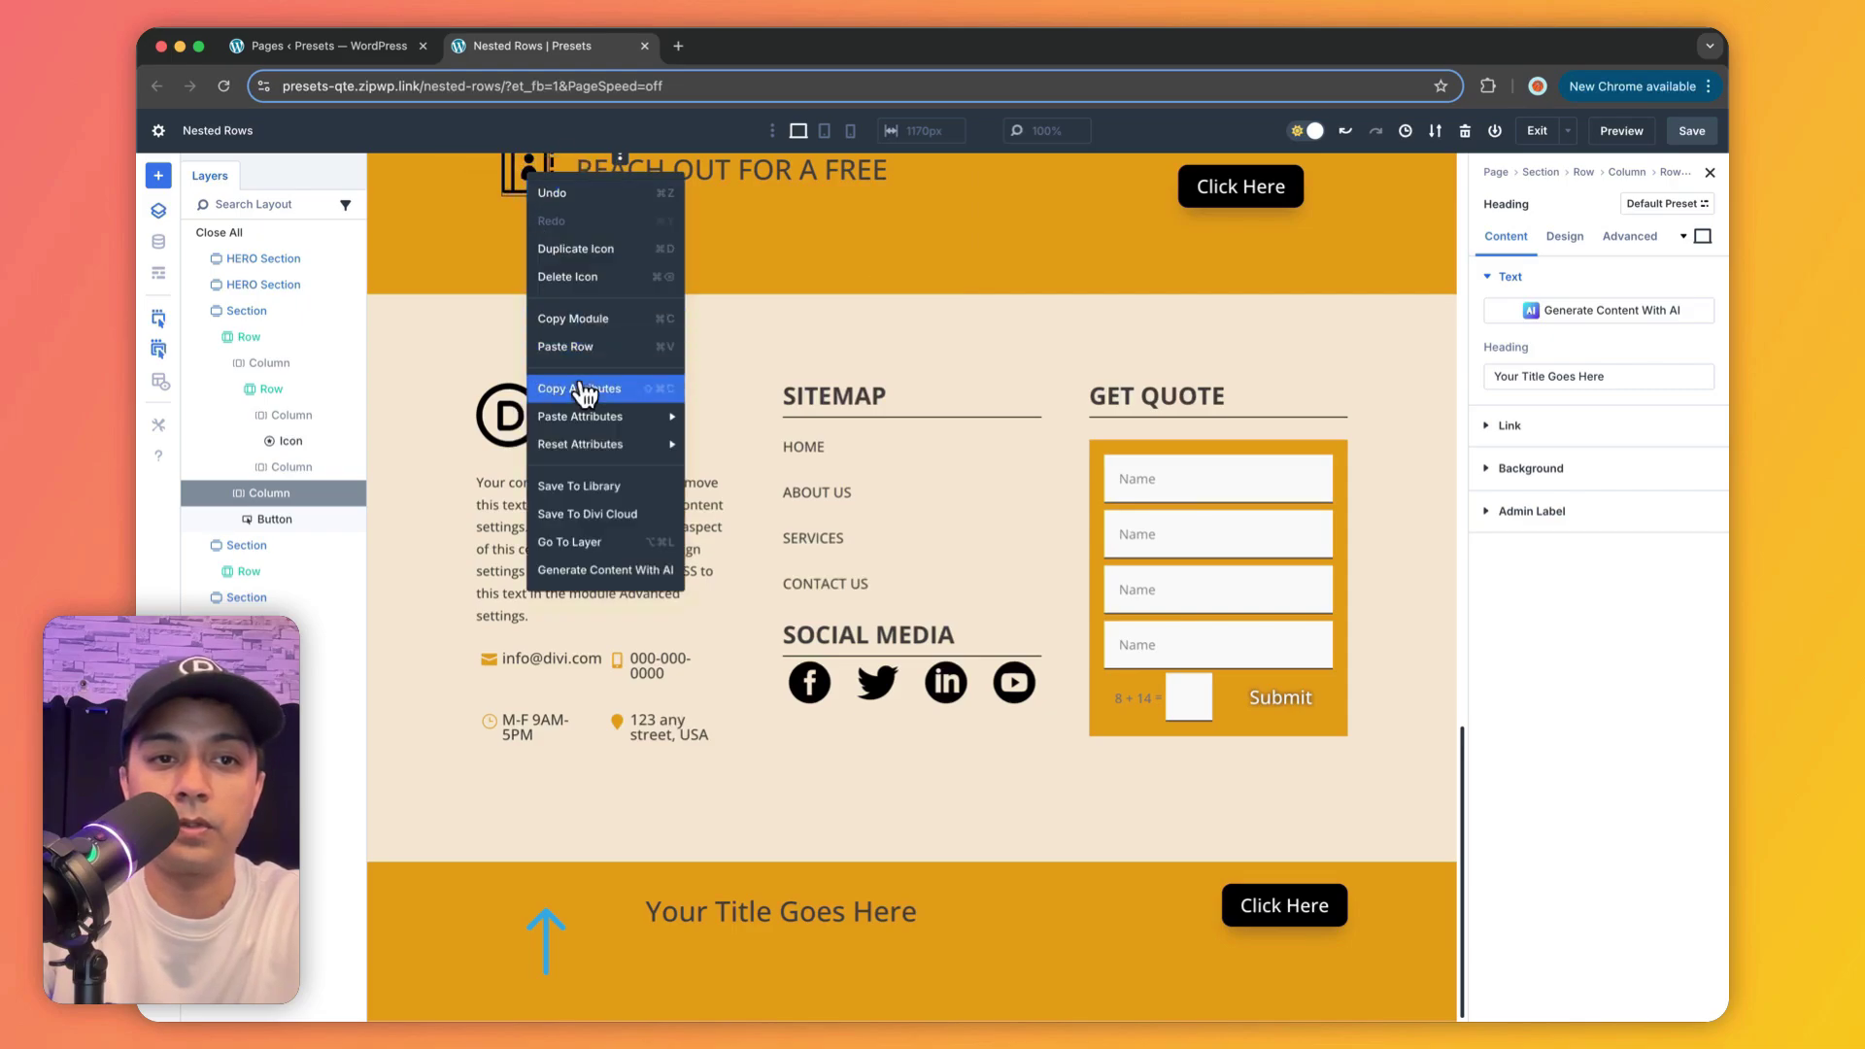
left_click(583, 389)
right_click(544, 938)
mouse_move(645, 762)
left_click(791, 767)
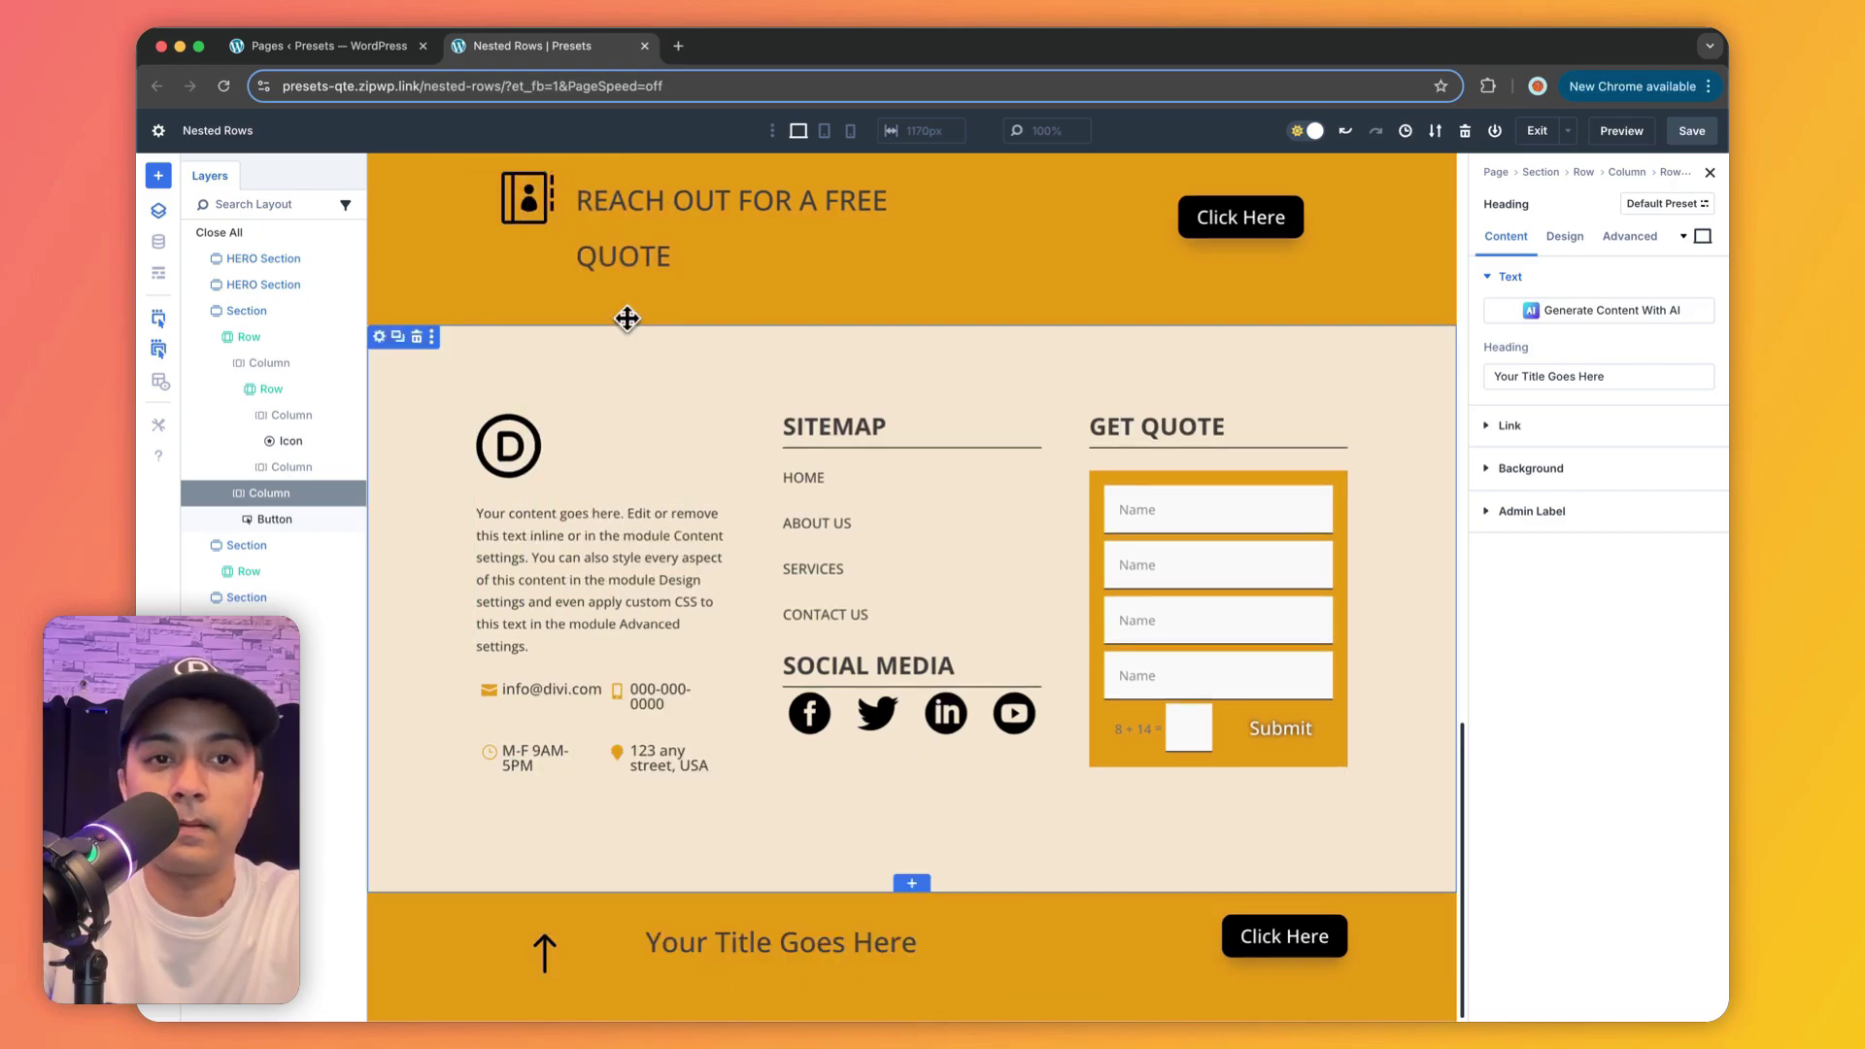
left_click(563, 958)
left_click(1561, 335)
type("add")
left_click(1546, 481)
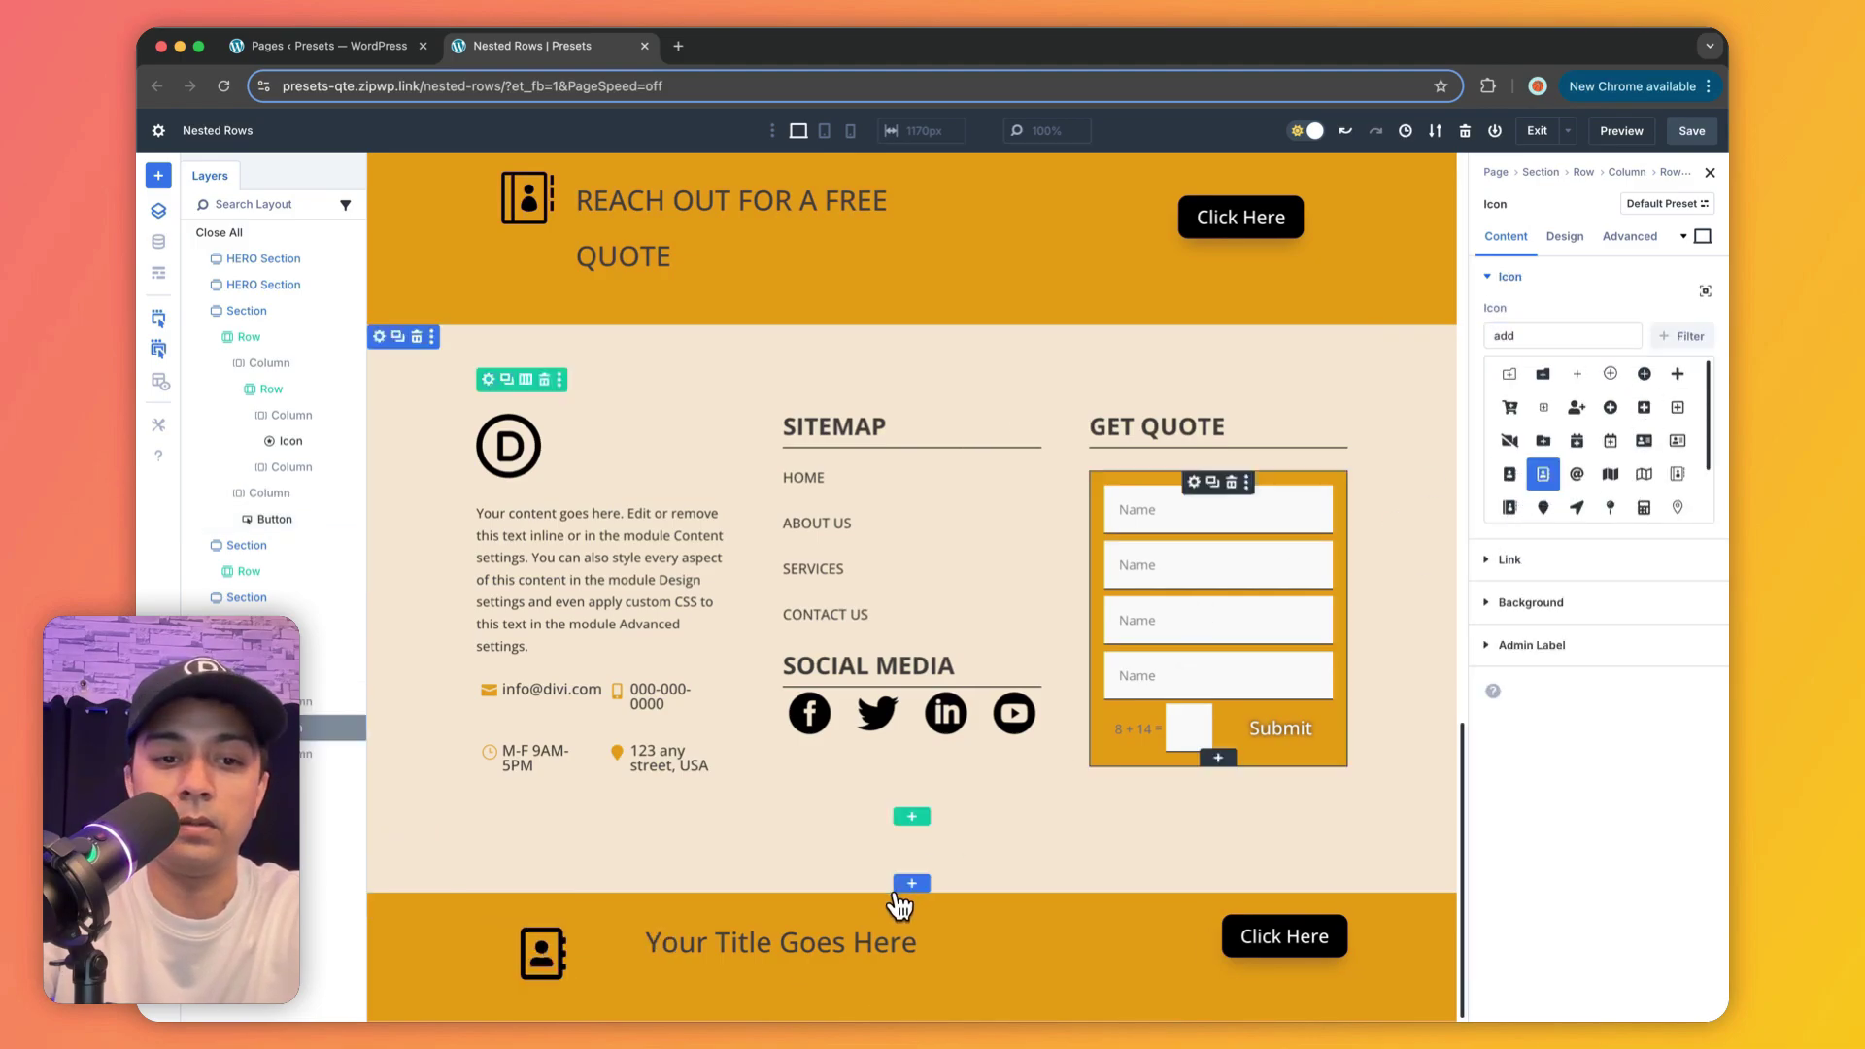
Step: Paste the top 'REACH OUT FOR A FREE QUOTE' heading onto the lower banner's title
right_click(656, 201)
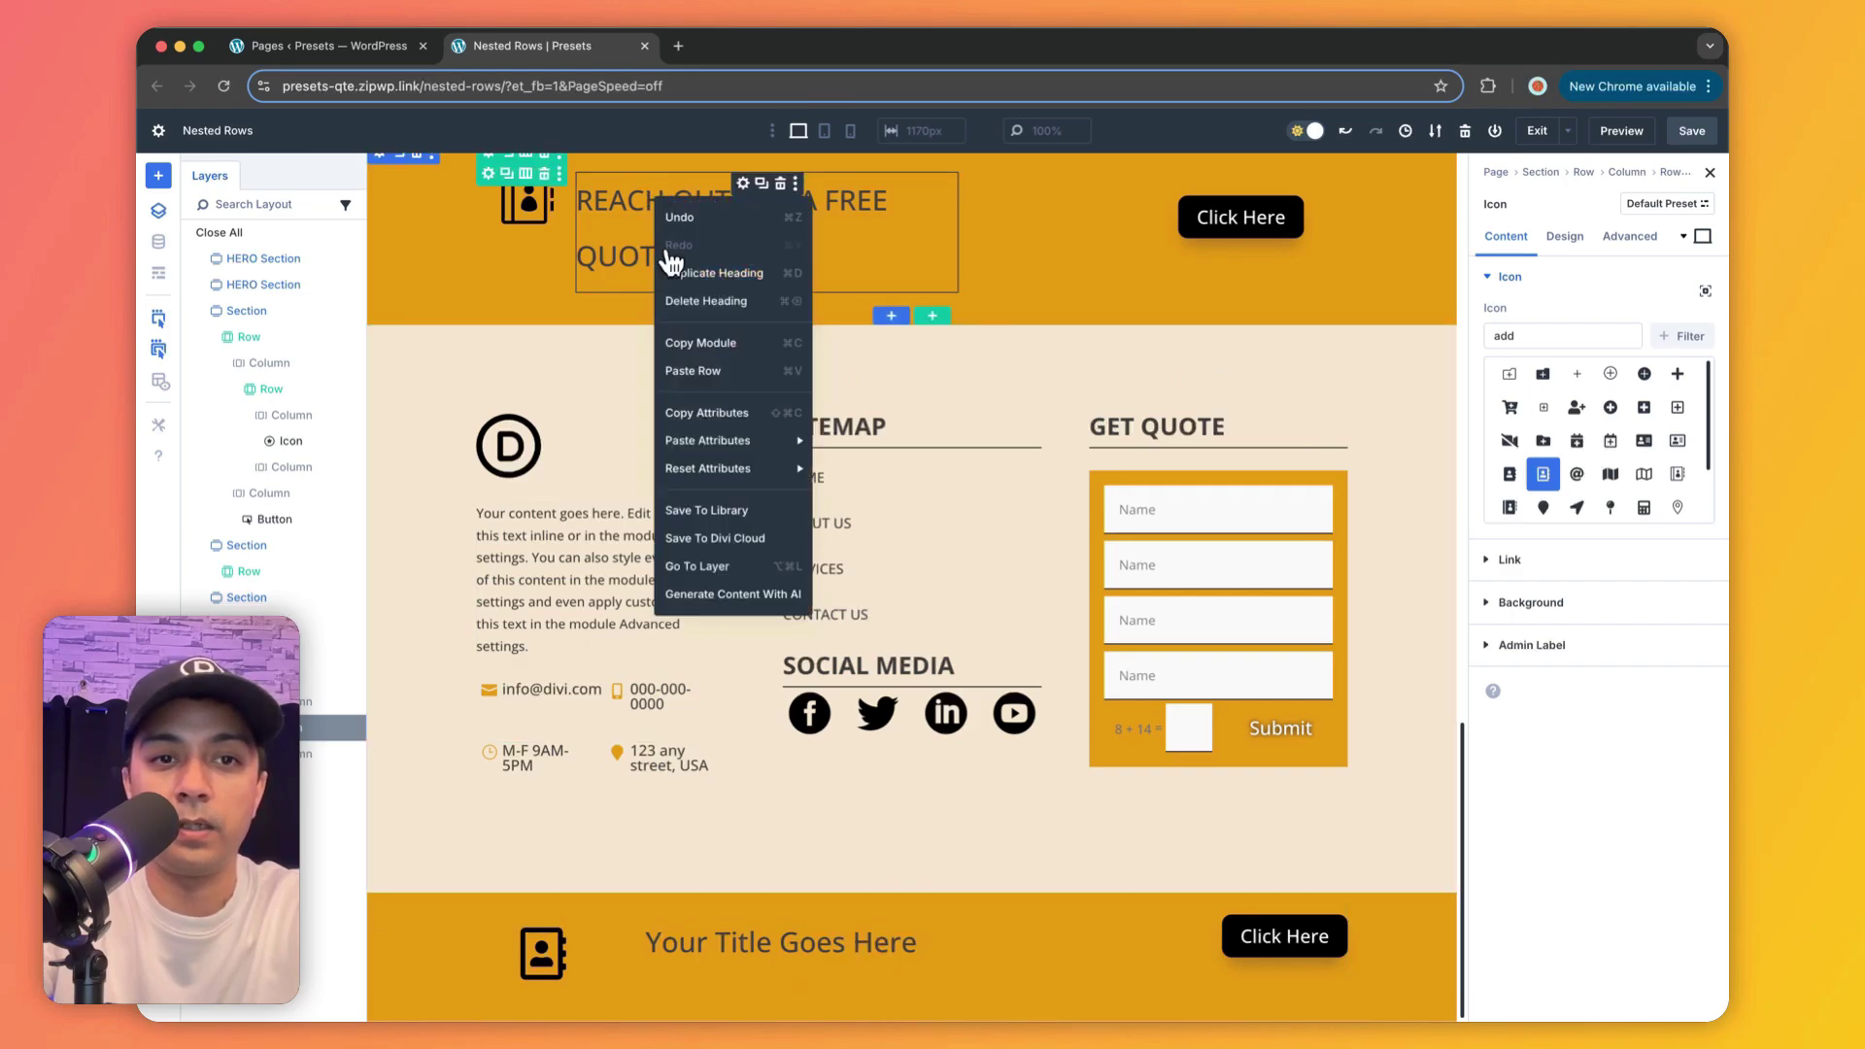
left_click(693, 372)
right_click(736, 952)
left_click(836, 867)
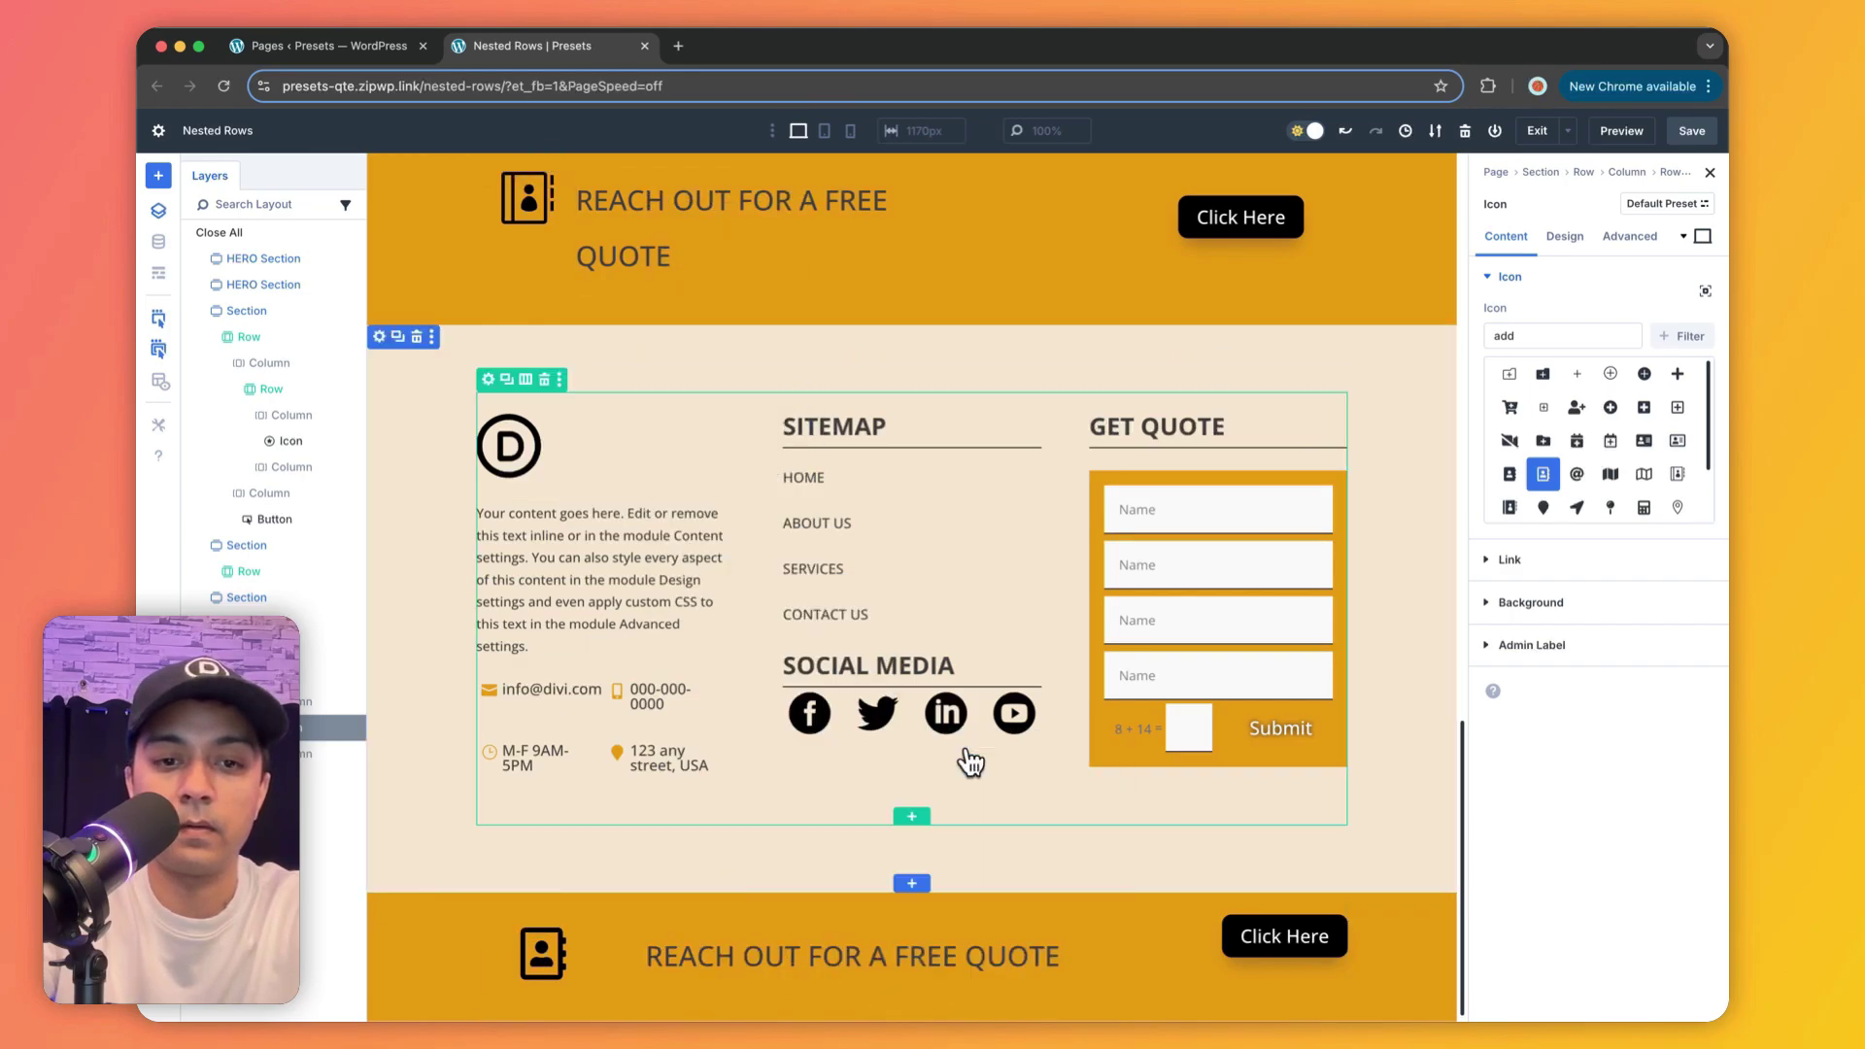
scroll(485, 302, "up", 3)
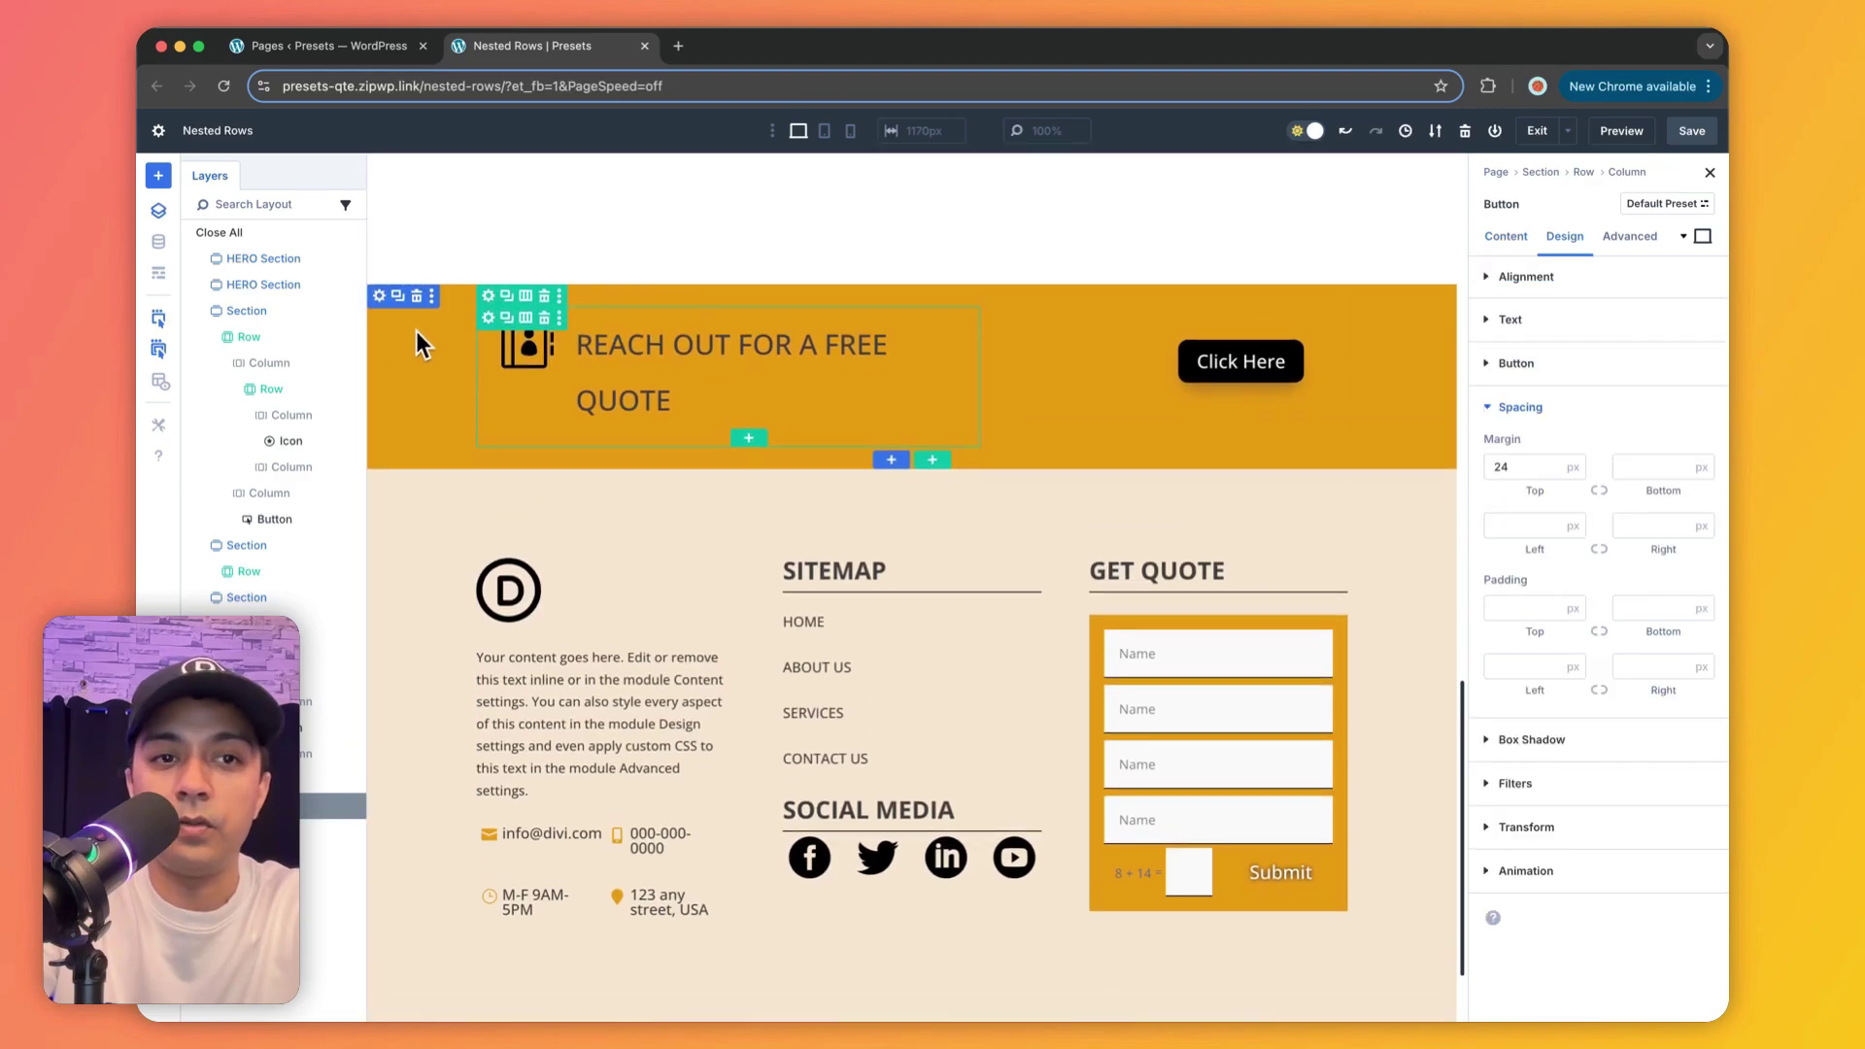
scroll(1273, 459, "down", 3)
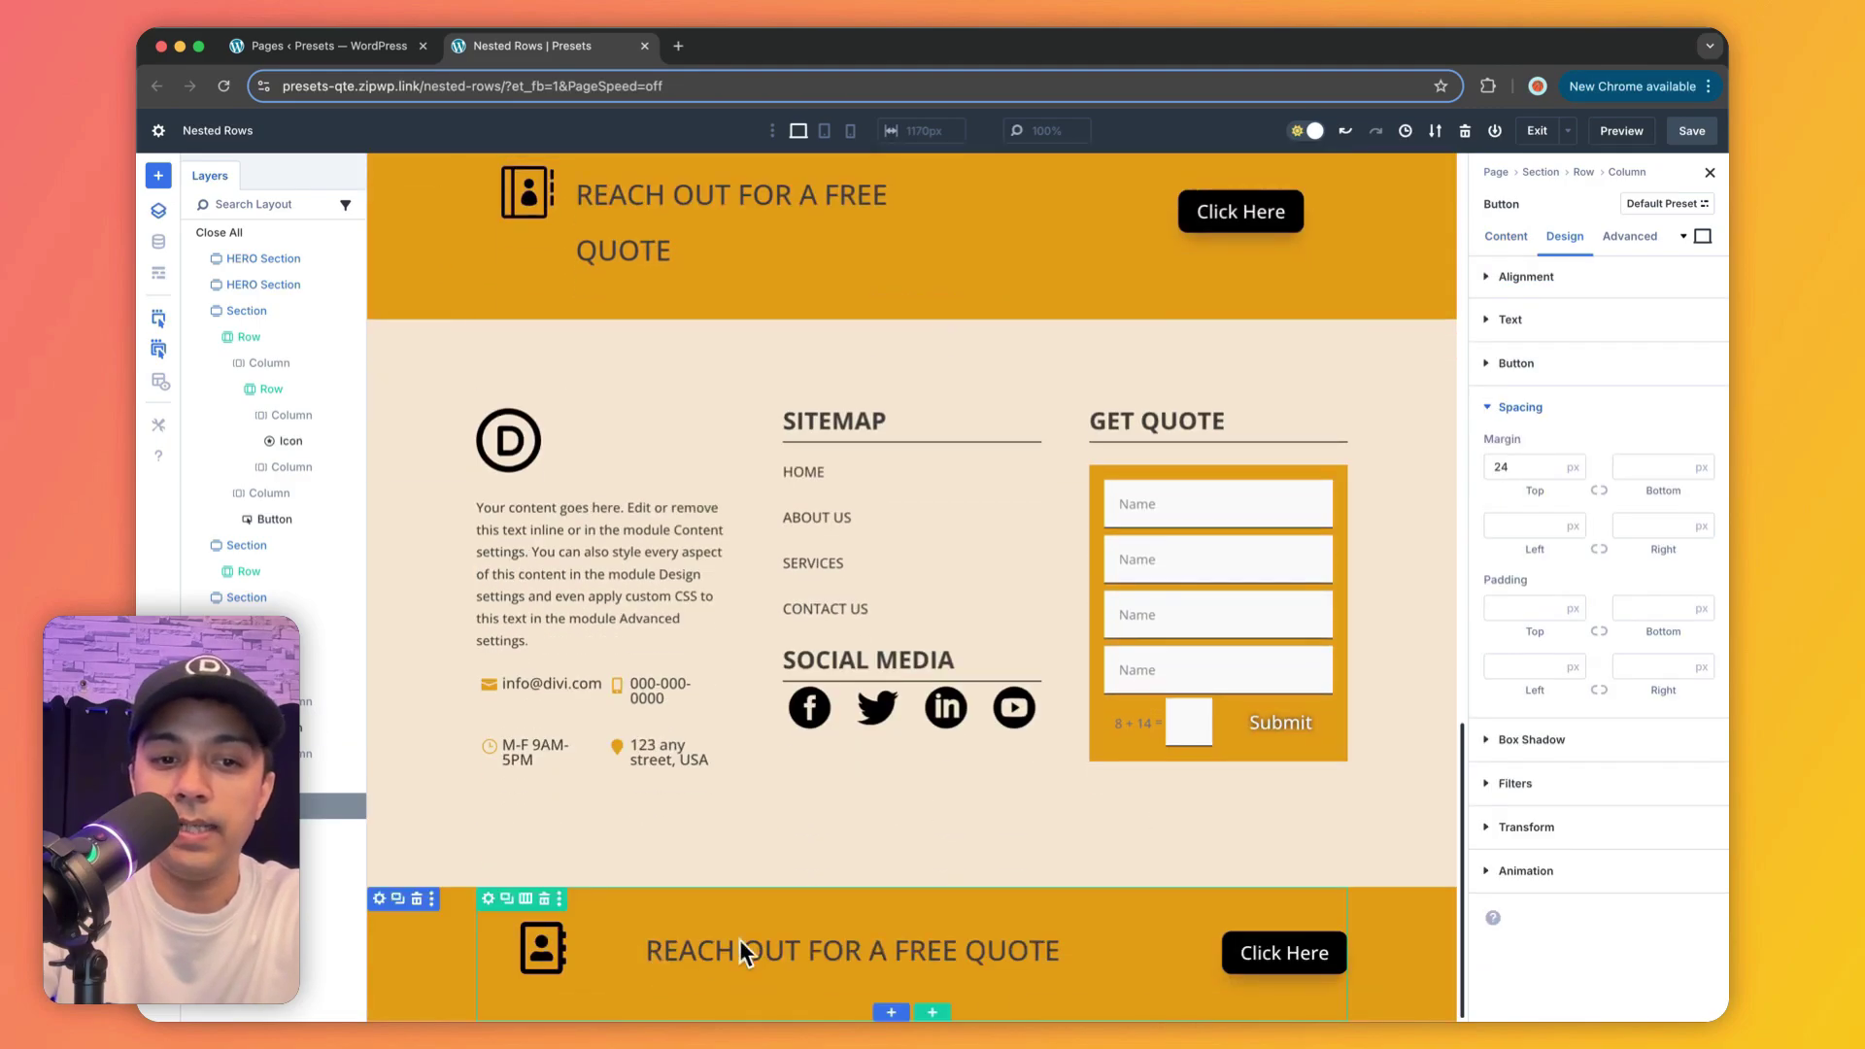
scroll(712, 495, "up", 2)
scroll(875, 874, "down", 3)
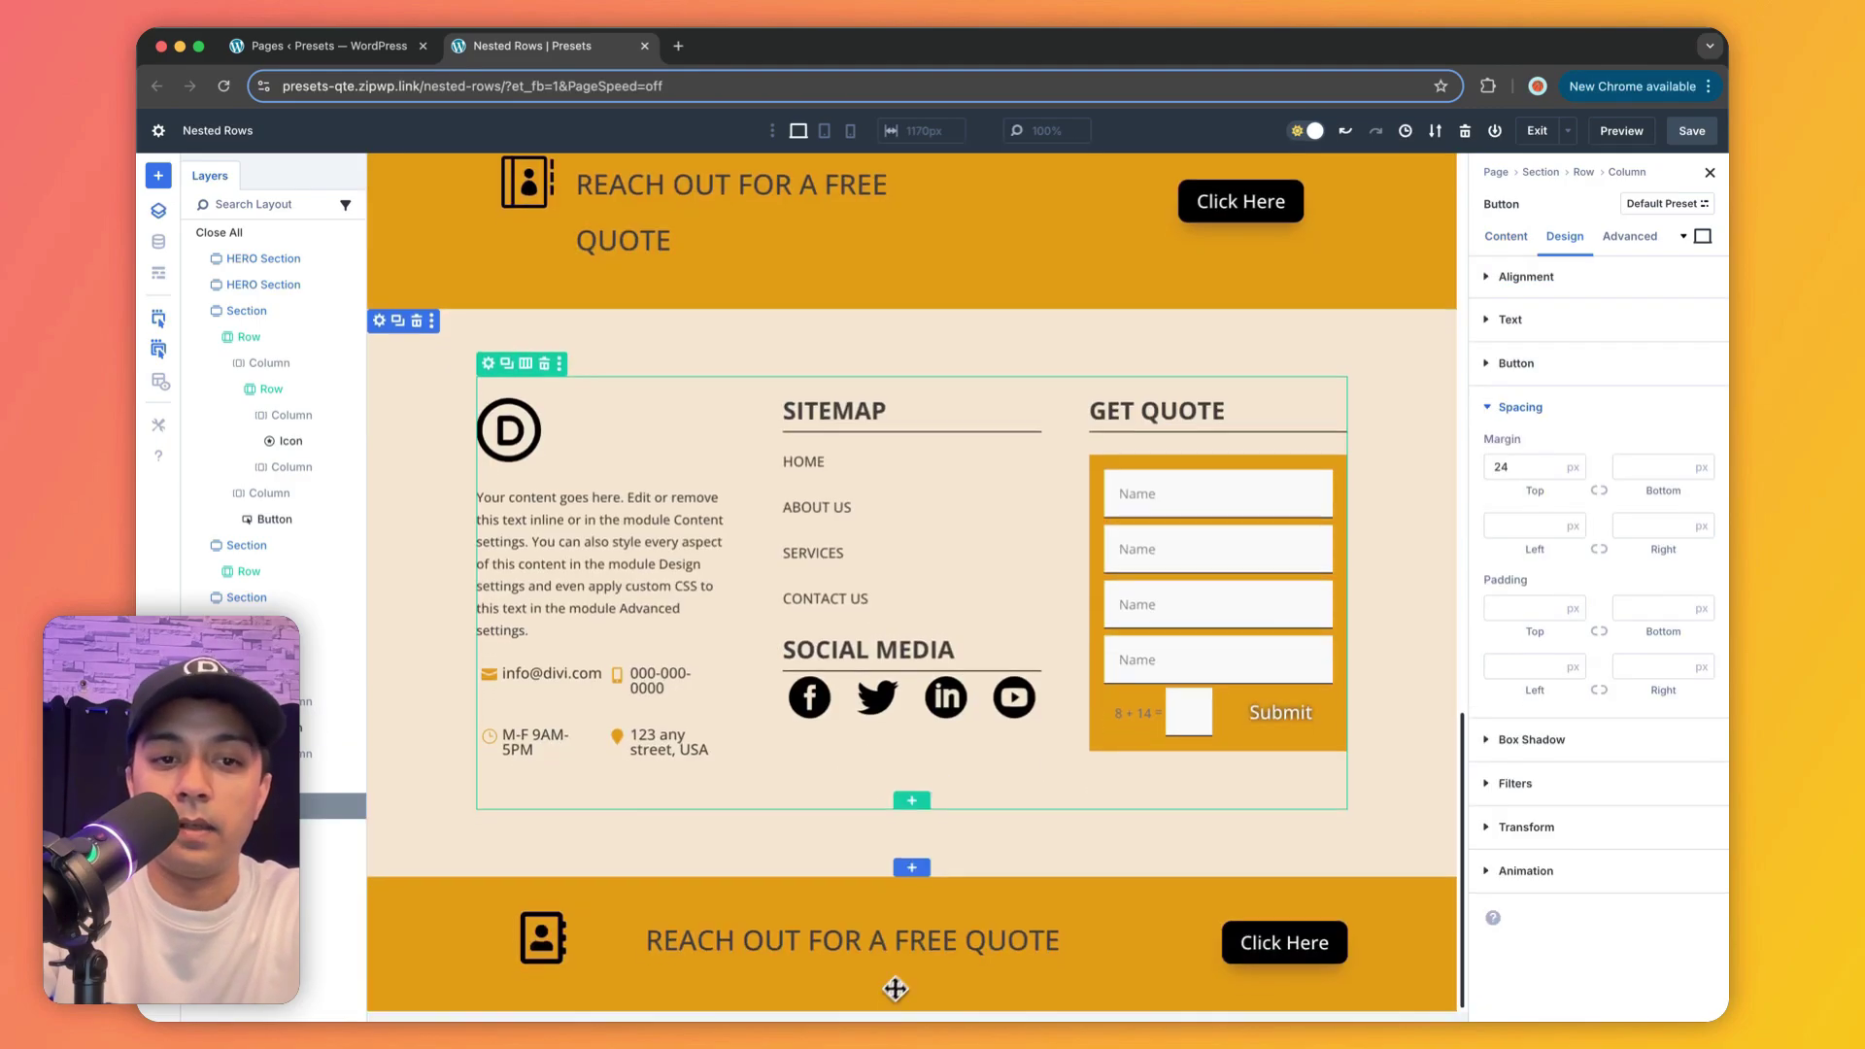
left_click(892, 1013)
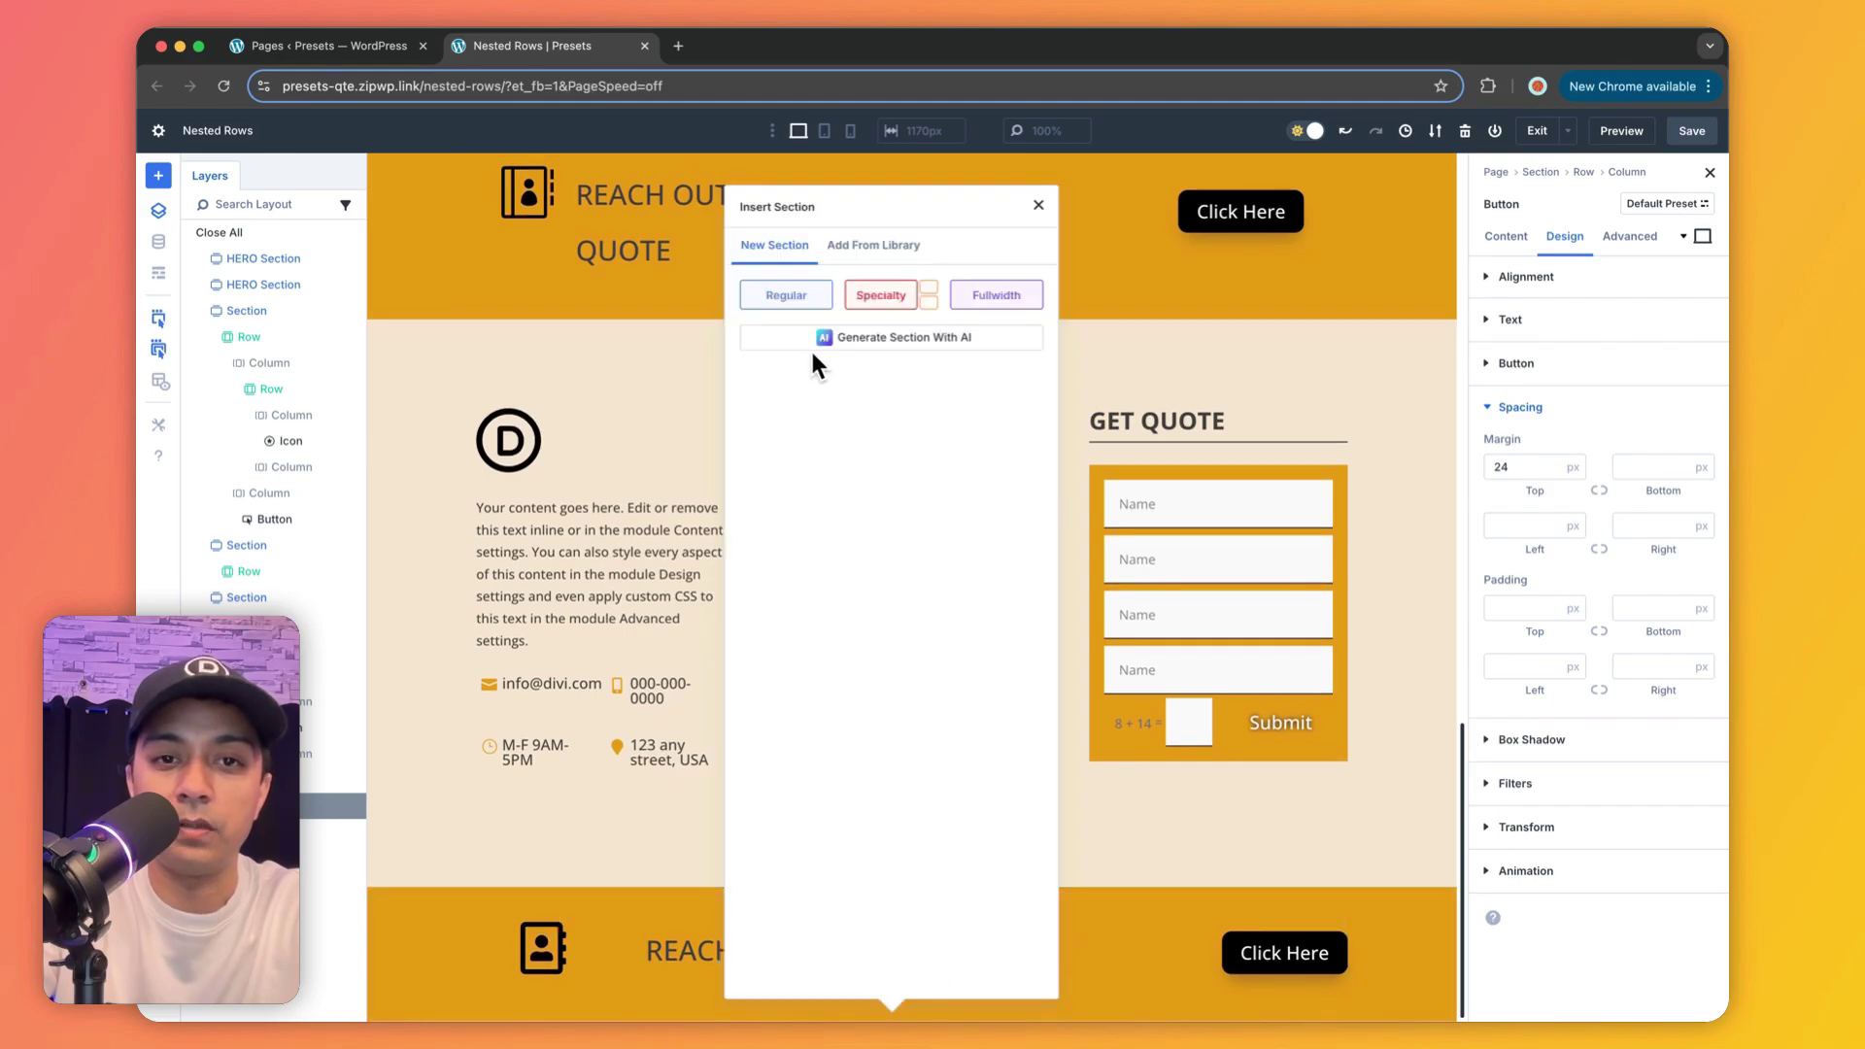
Step: Add a three-column regular section below the lower banner, styled with the footer's pasted attributes
left_click(788, 303)
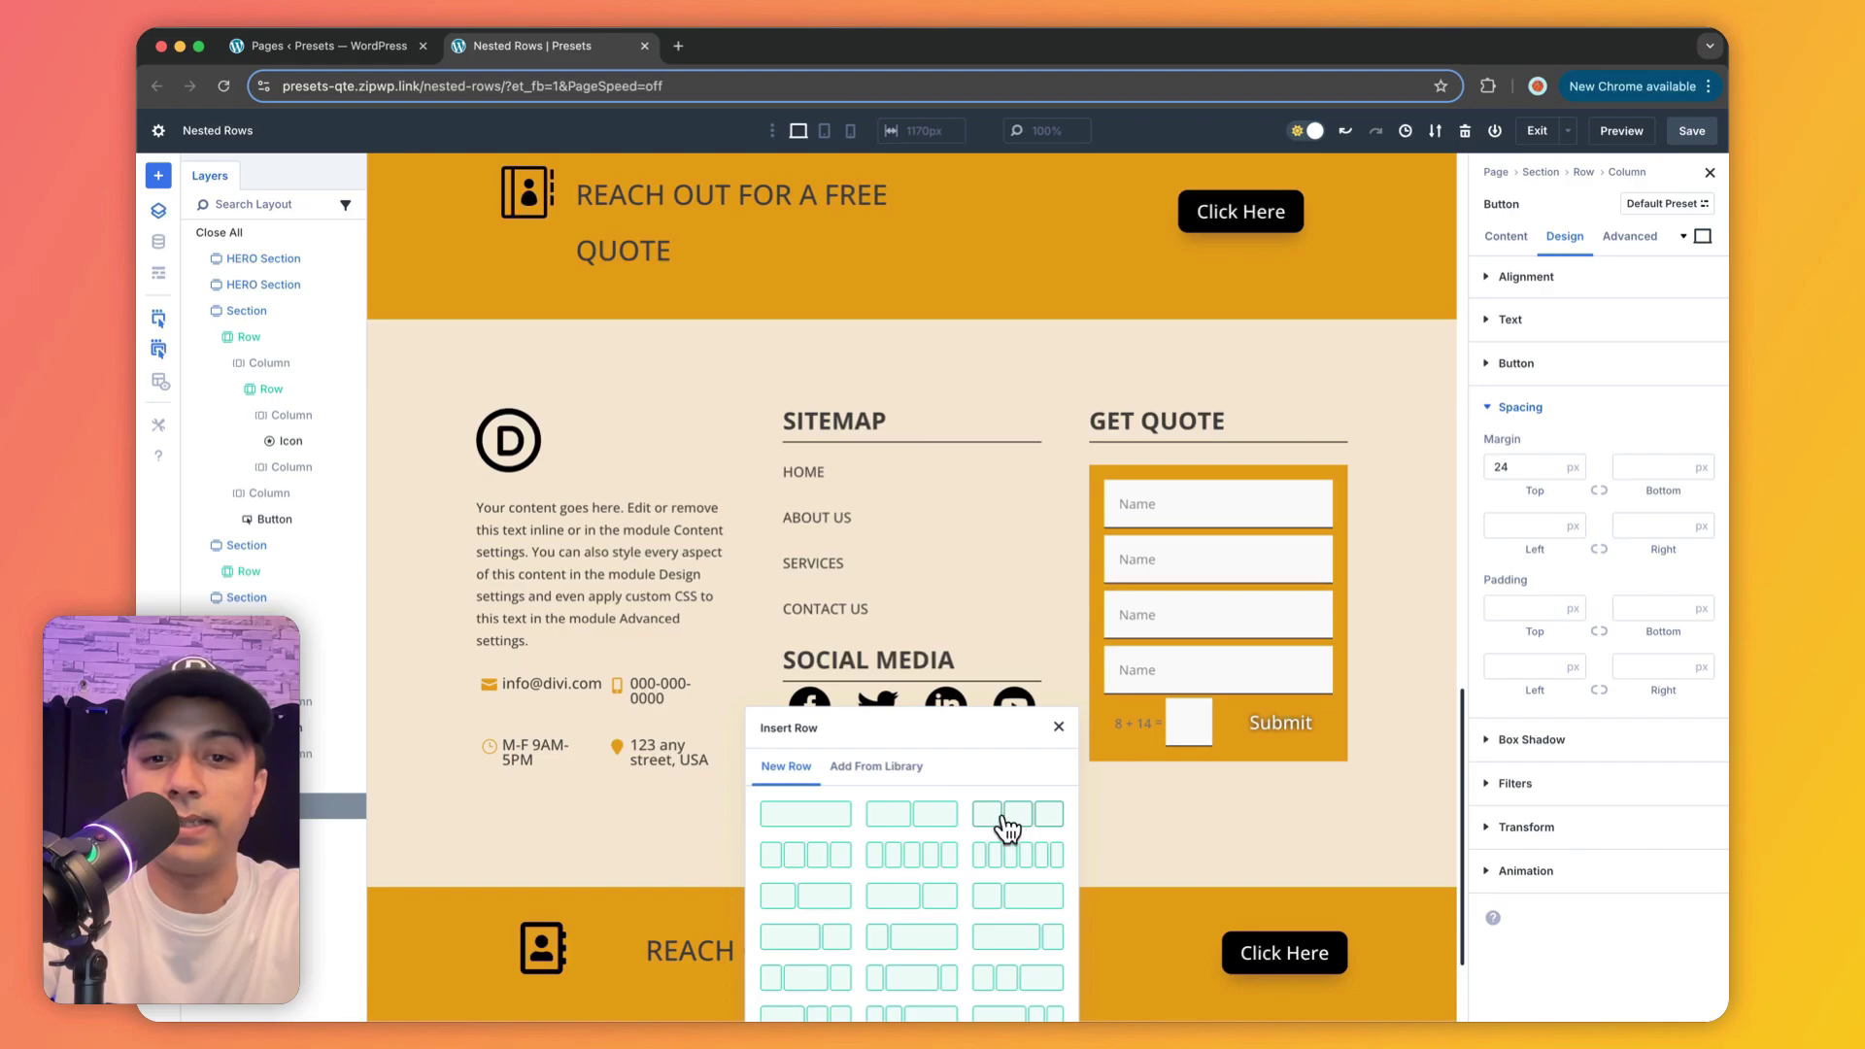
left_click(1032, 827)
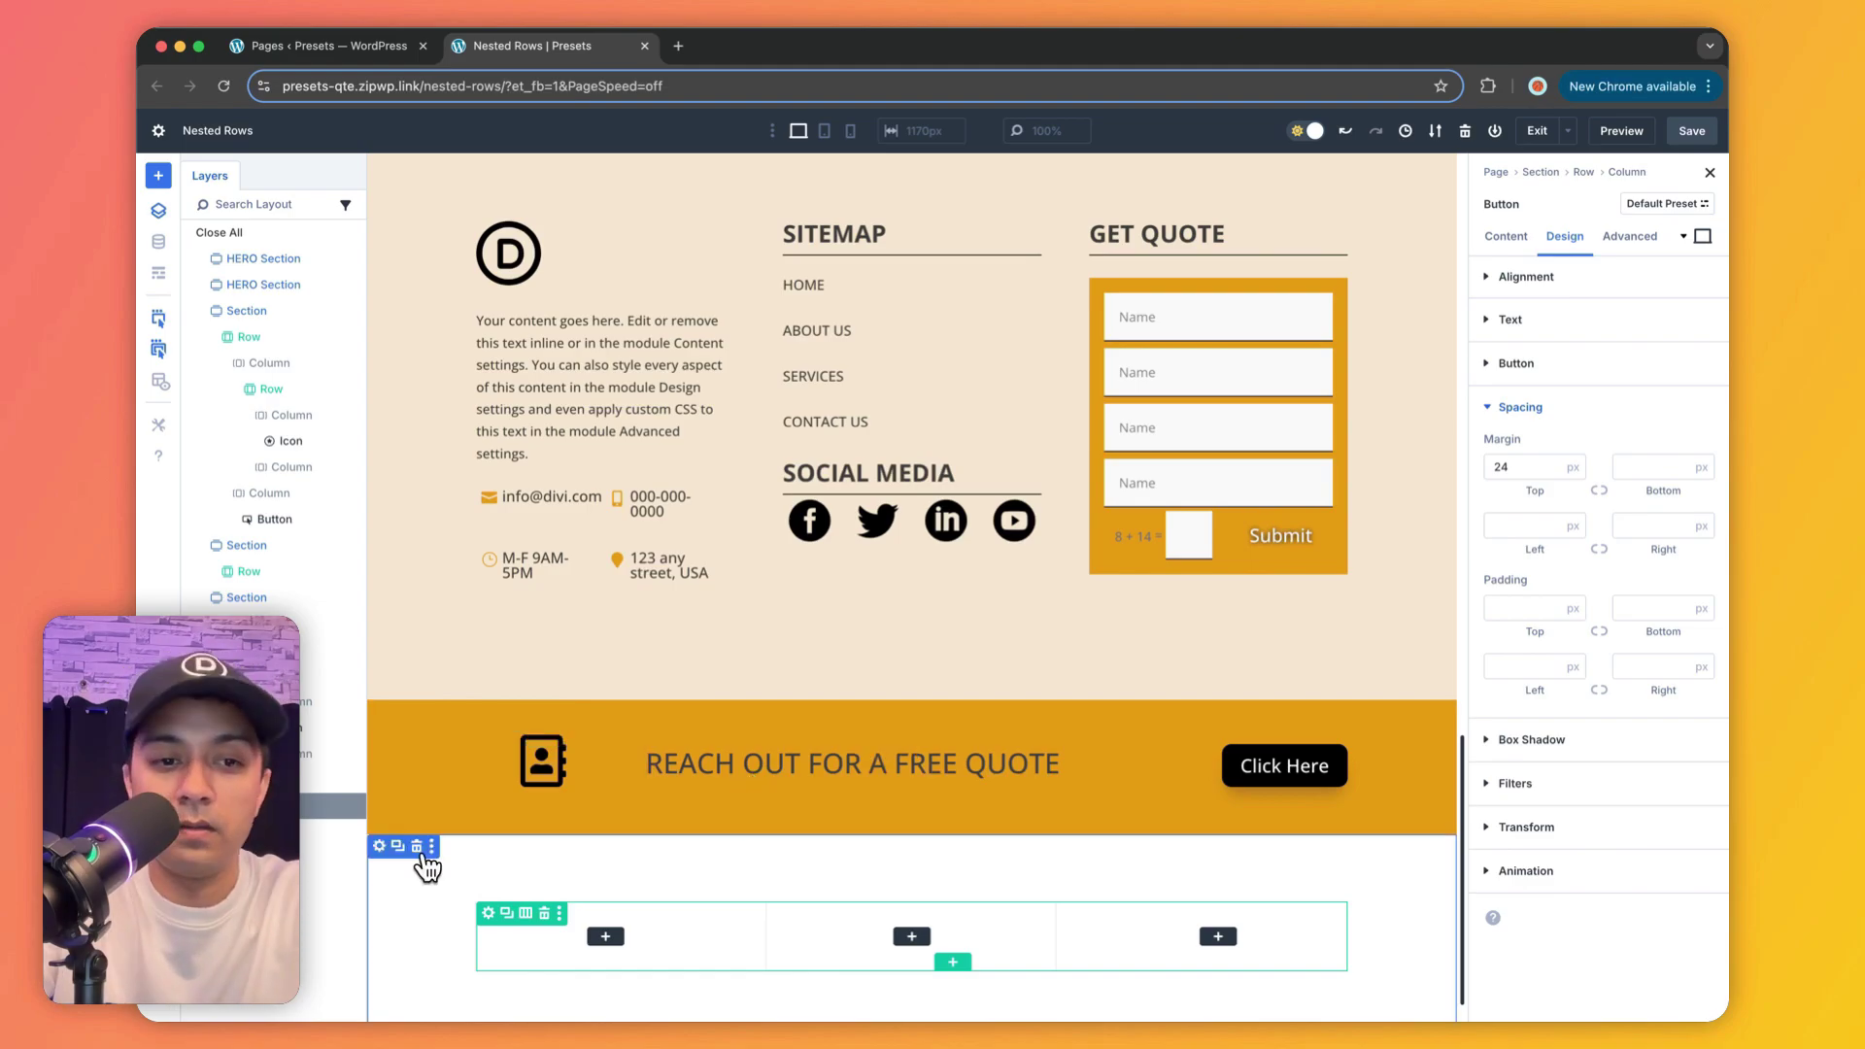
scroll(571, 367, "up", 3)
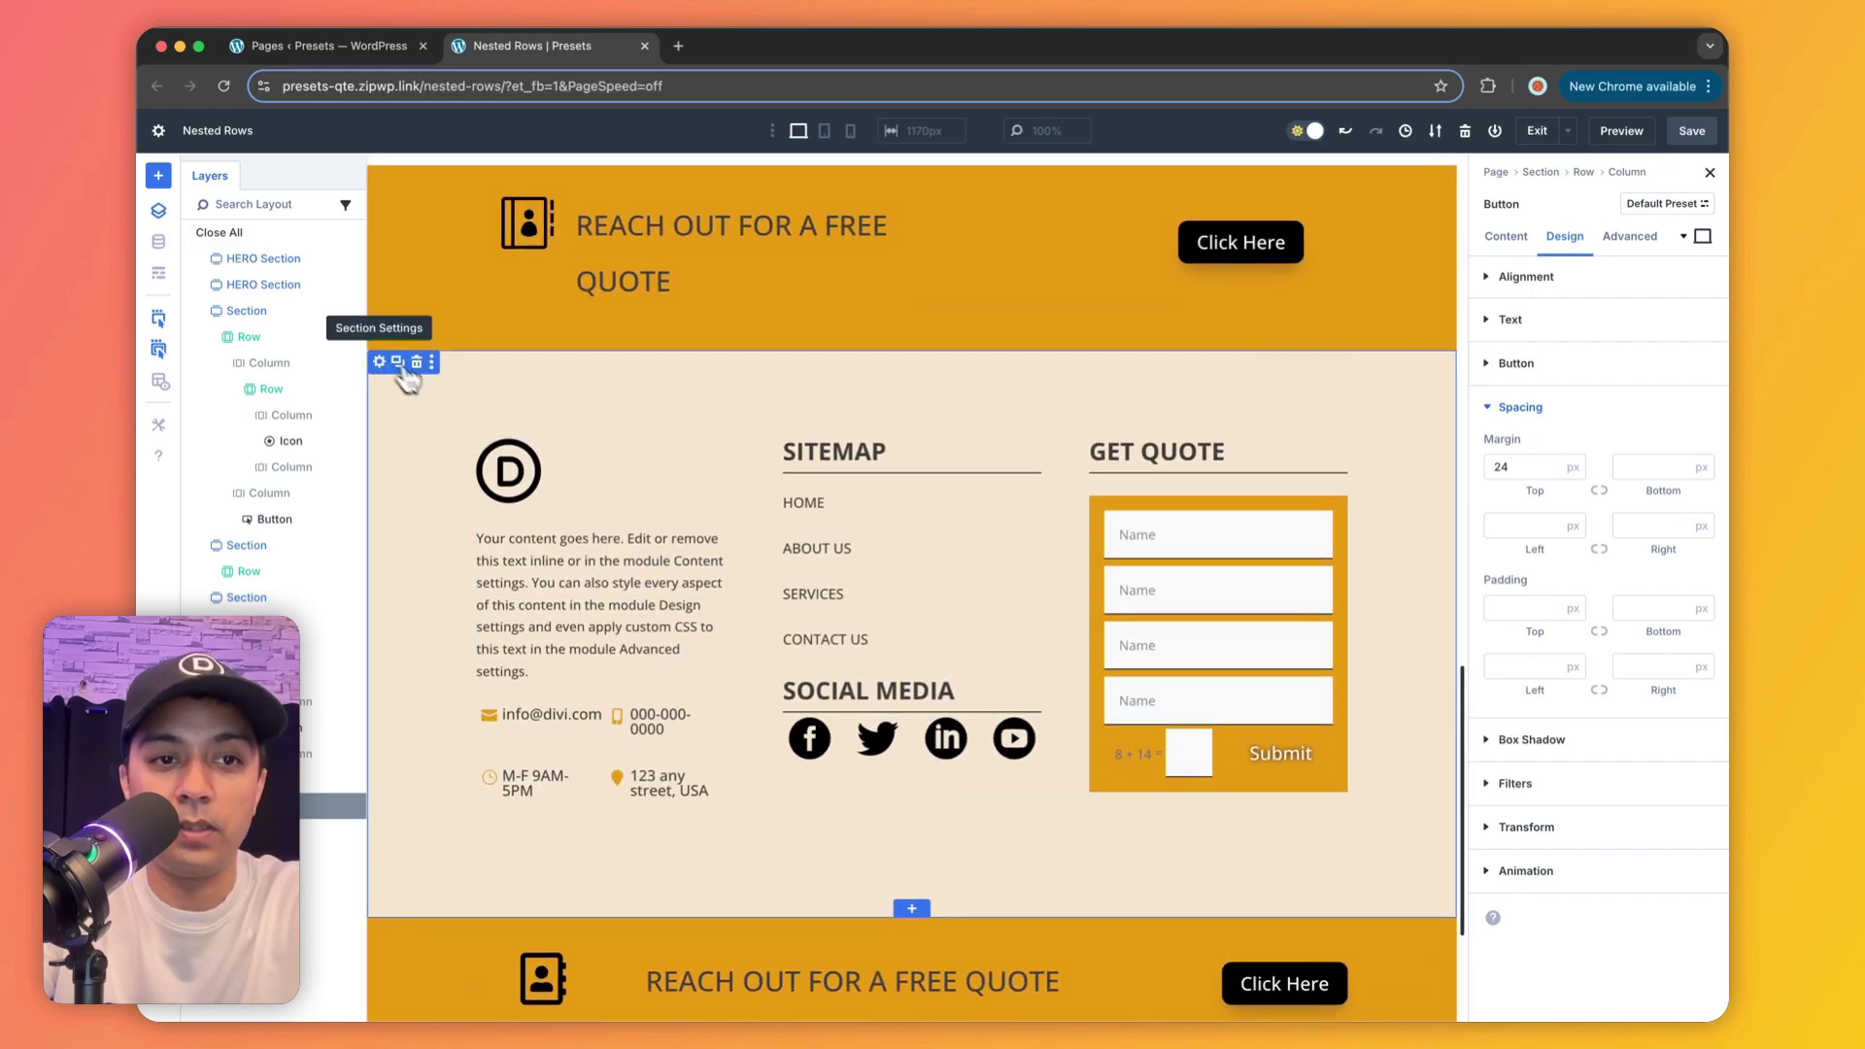
left_click(379, 362)
right_click(379, 360)
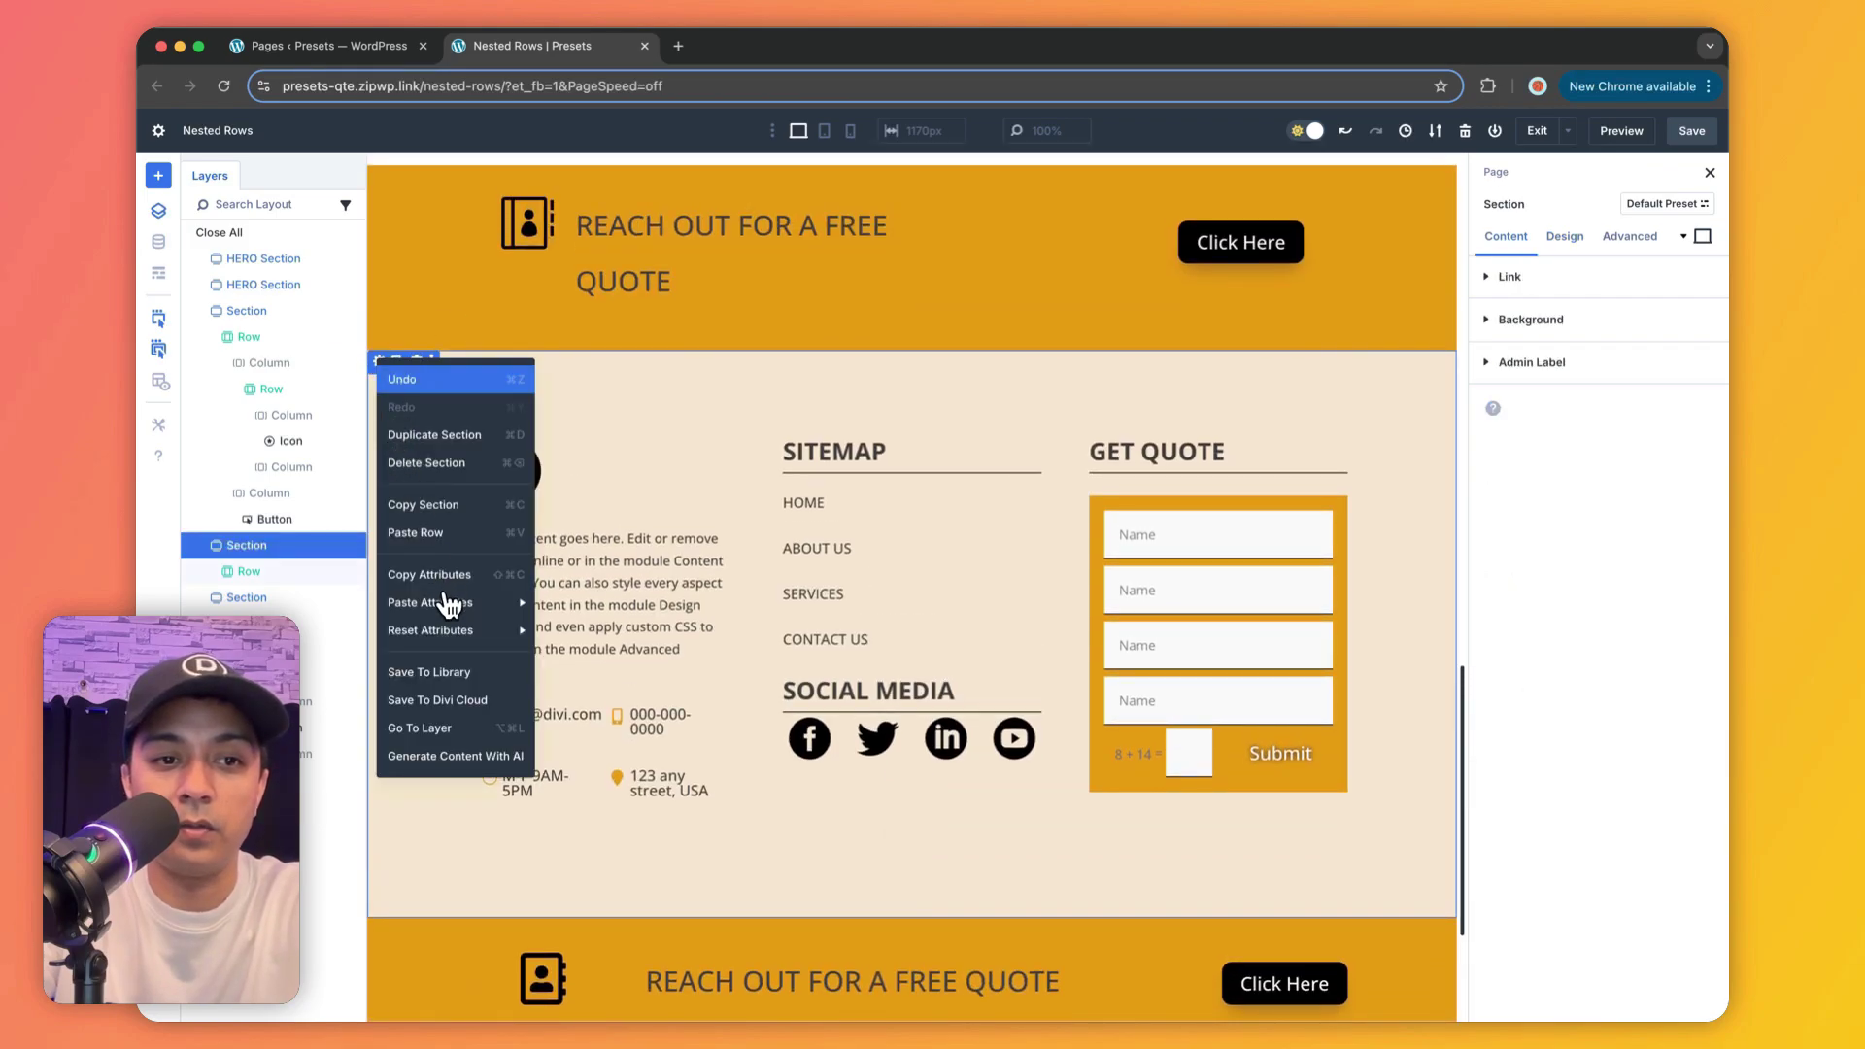
scroll(571, 698, "down", 3)
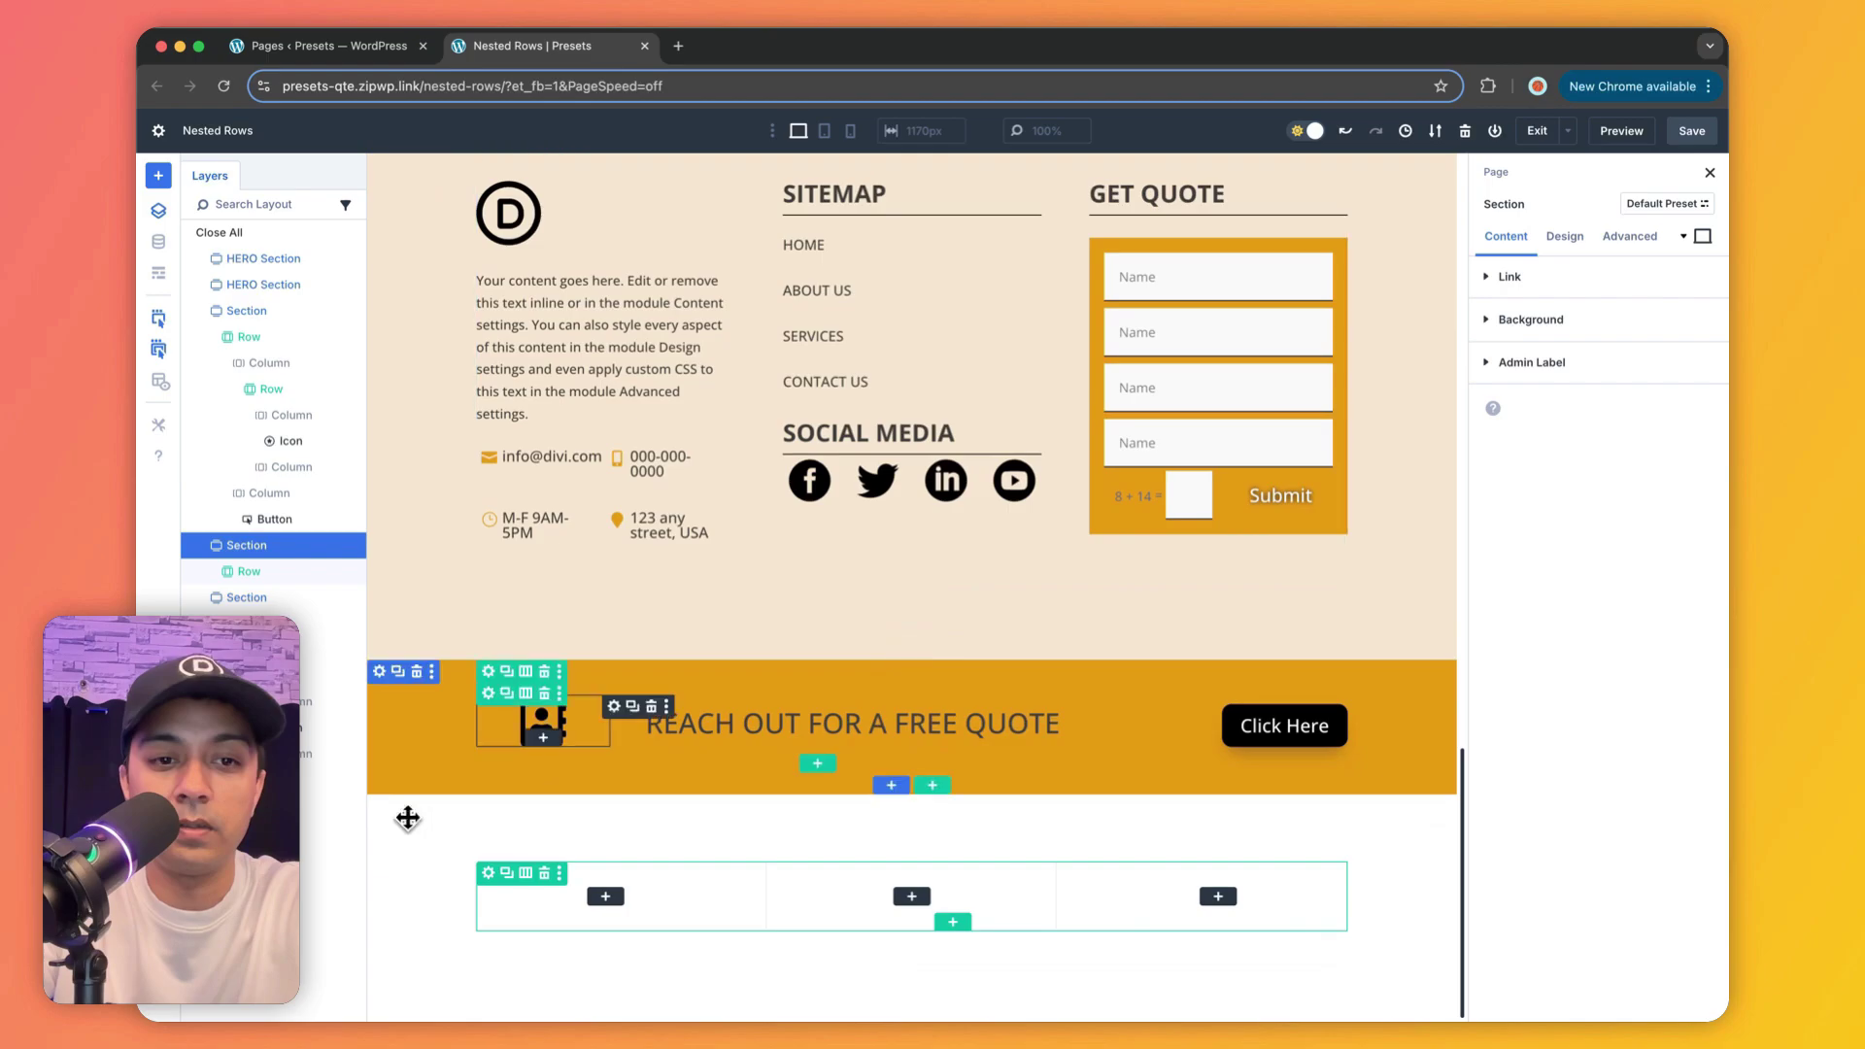
right_click(380, 807)
mouse_move(450, 633)
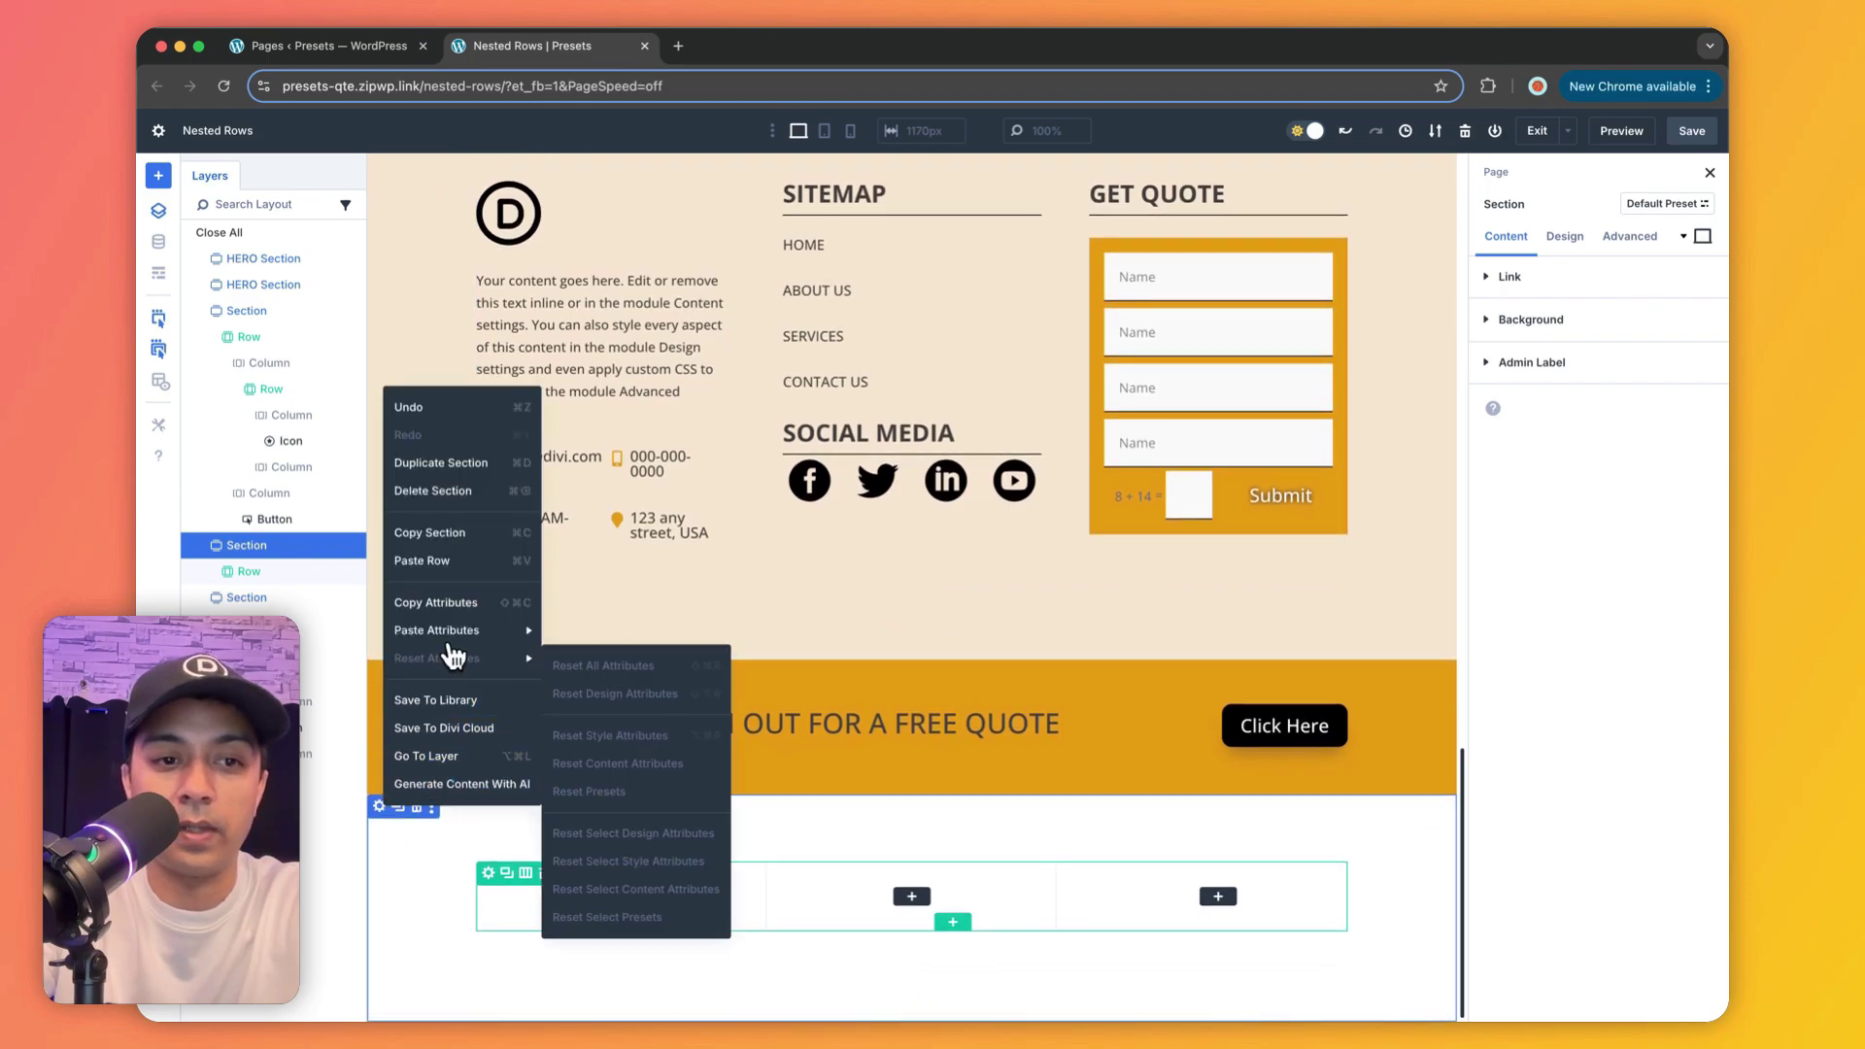
left_click(631, 637)
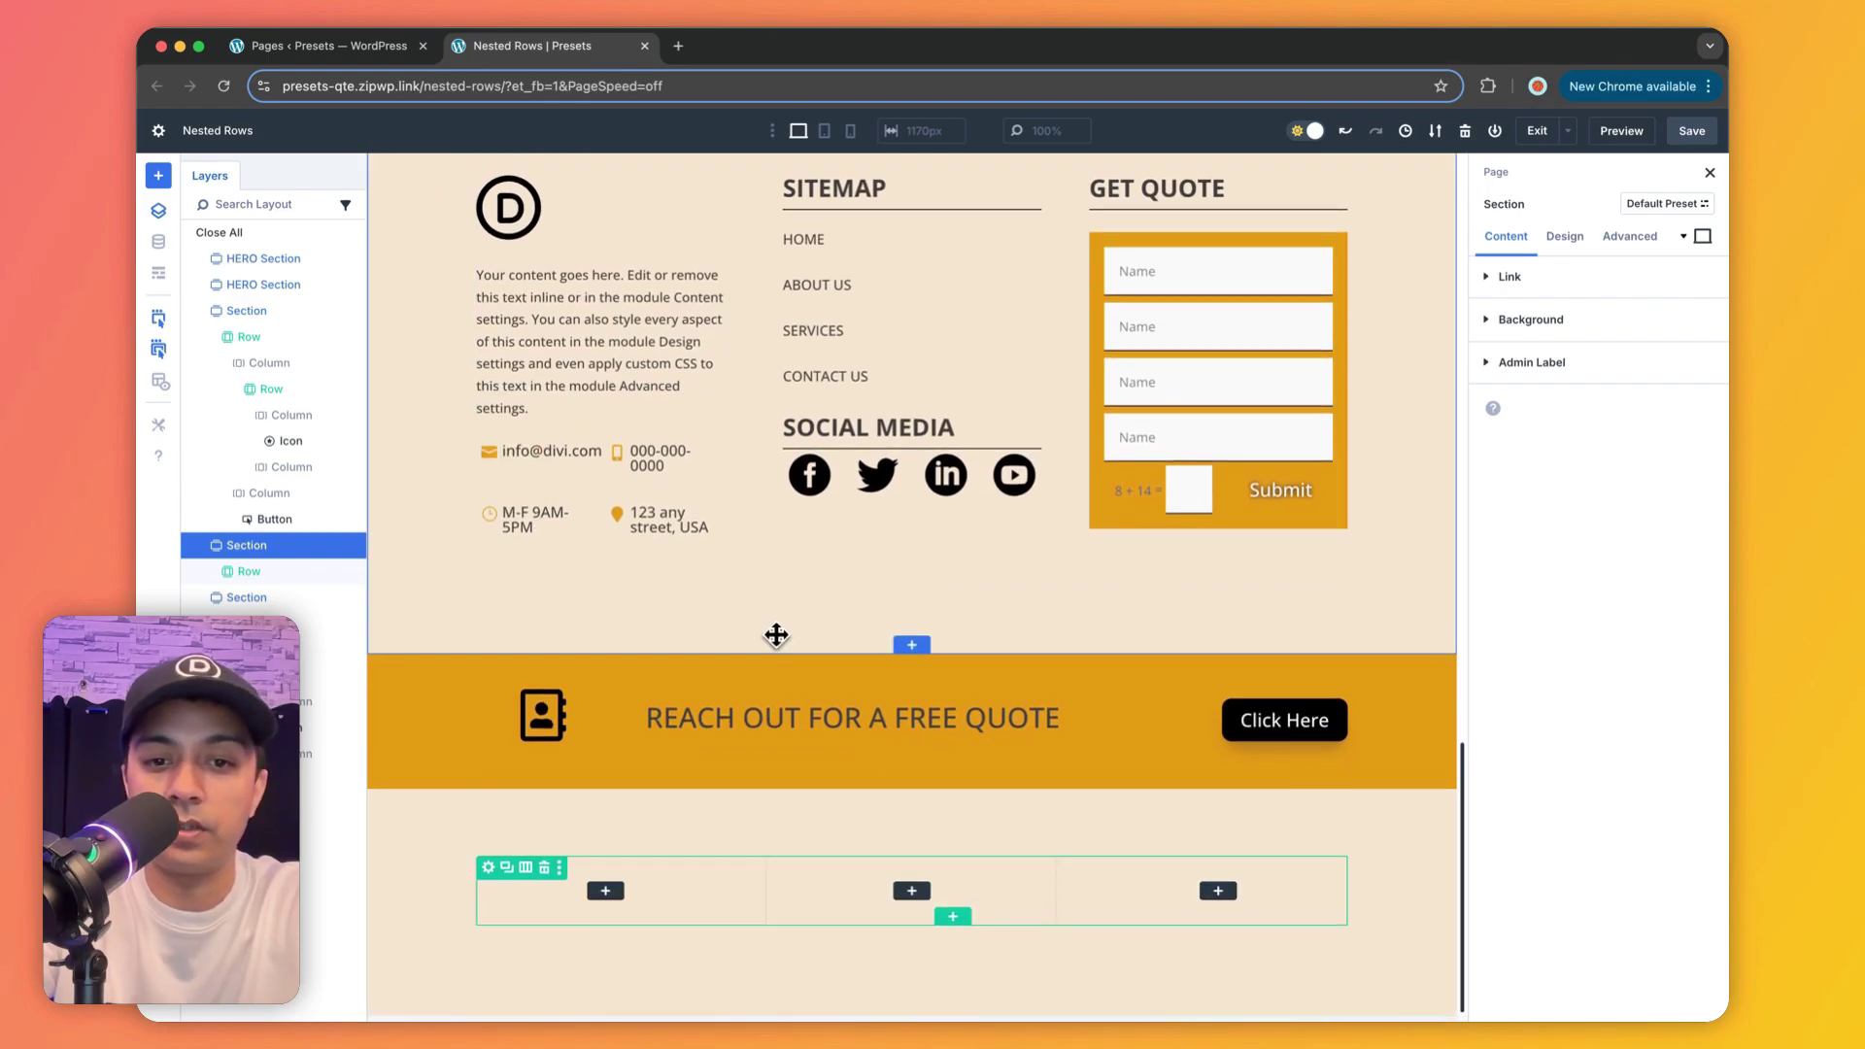
Step: Add an Image module with the black Divi D logo to the first column
left_click(606, 896)
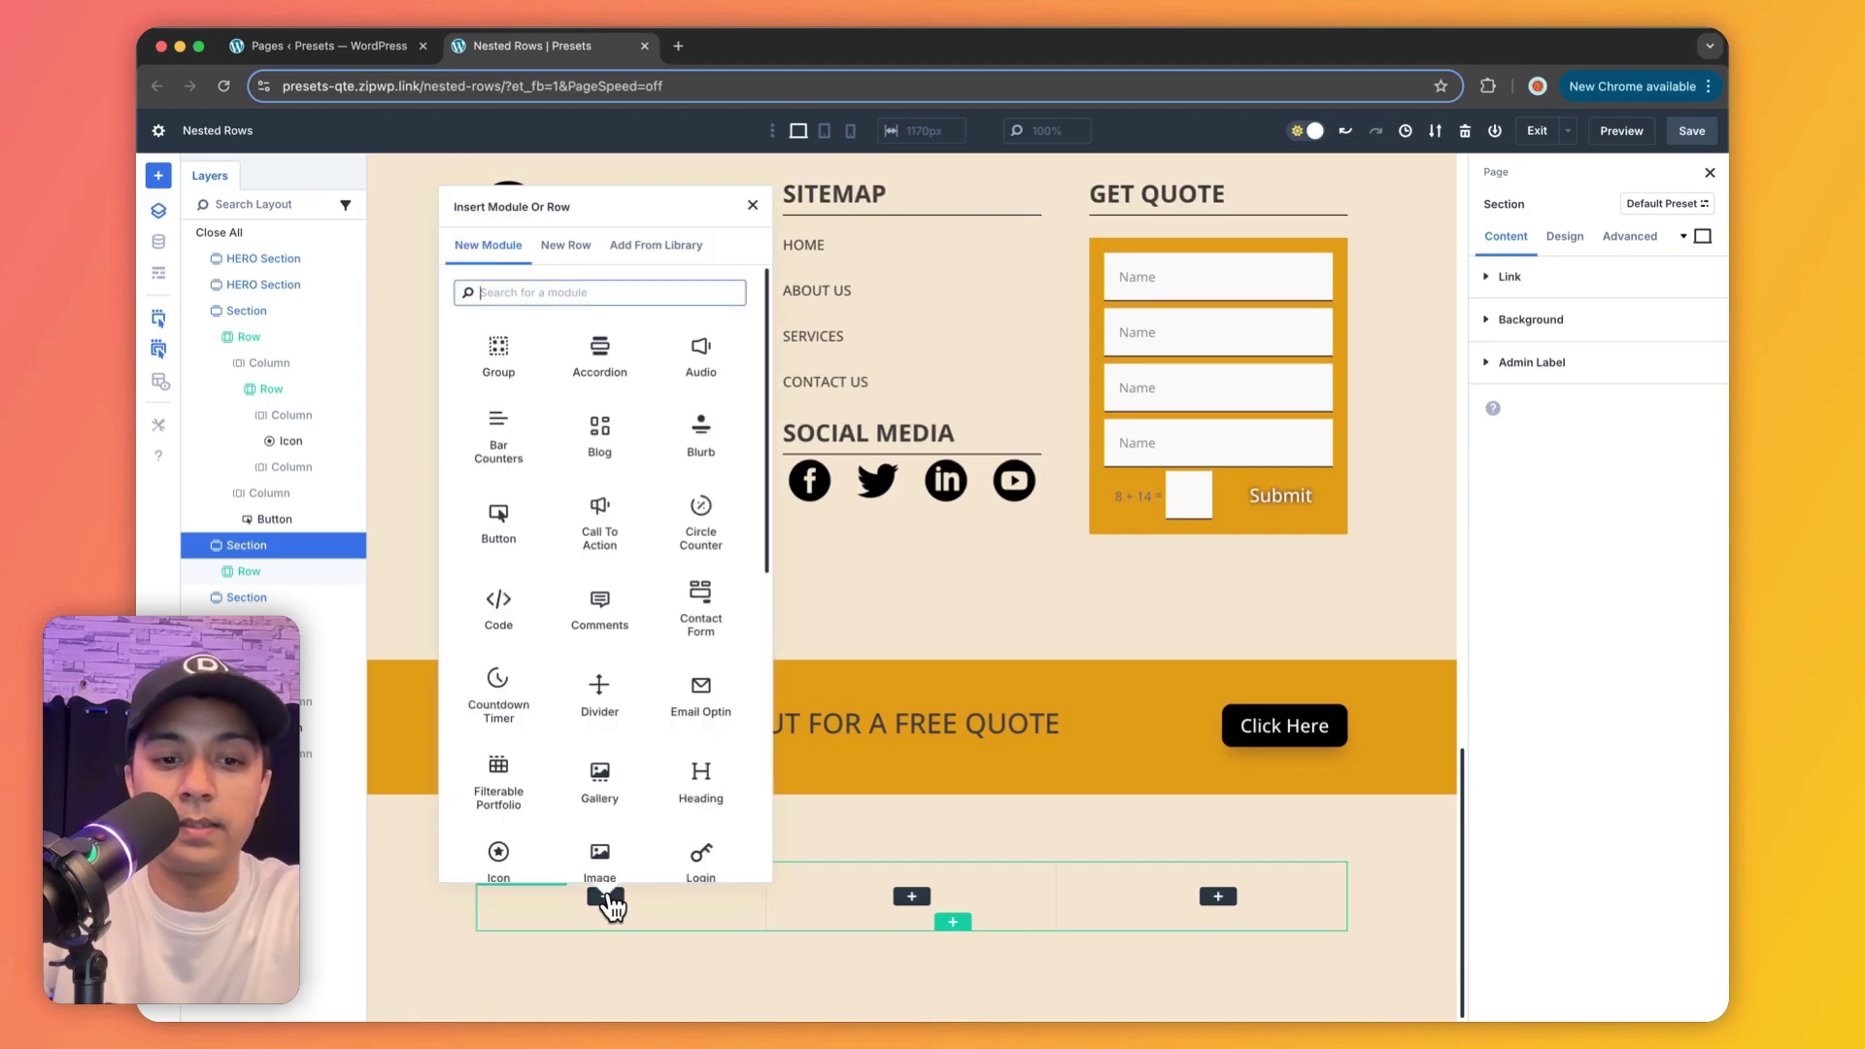
type("ima")
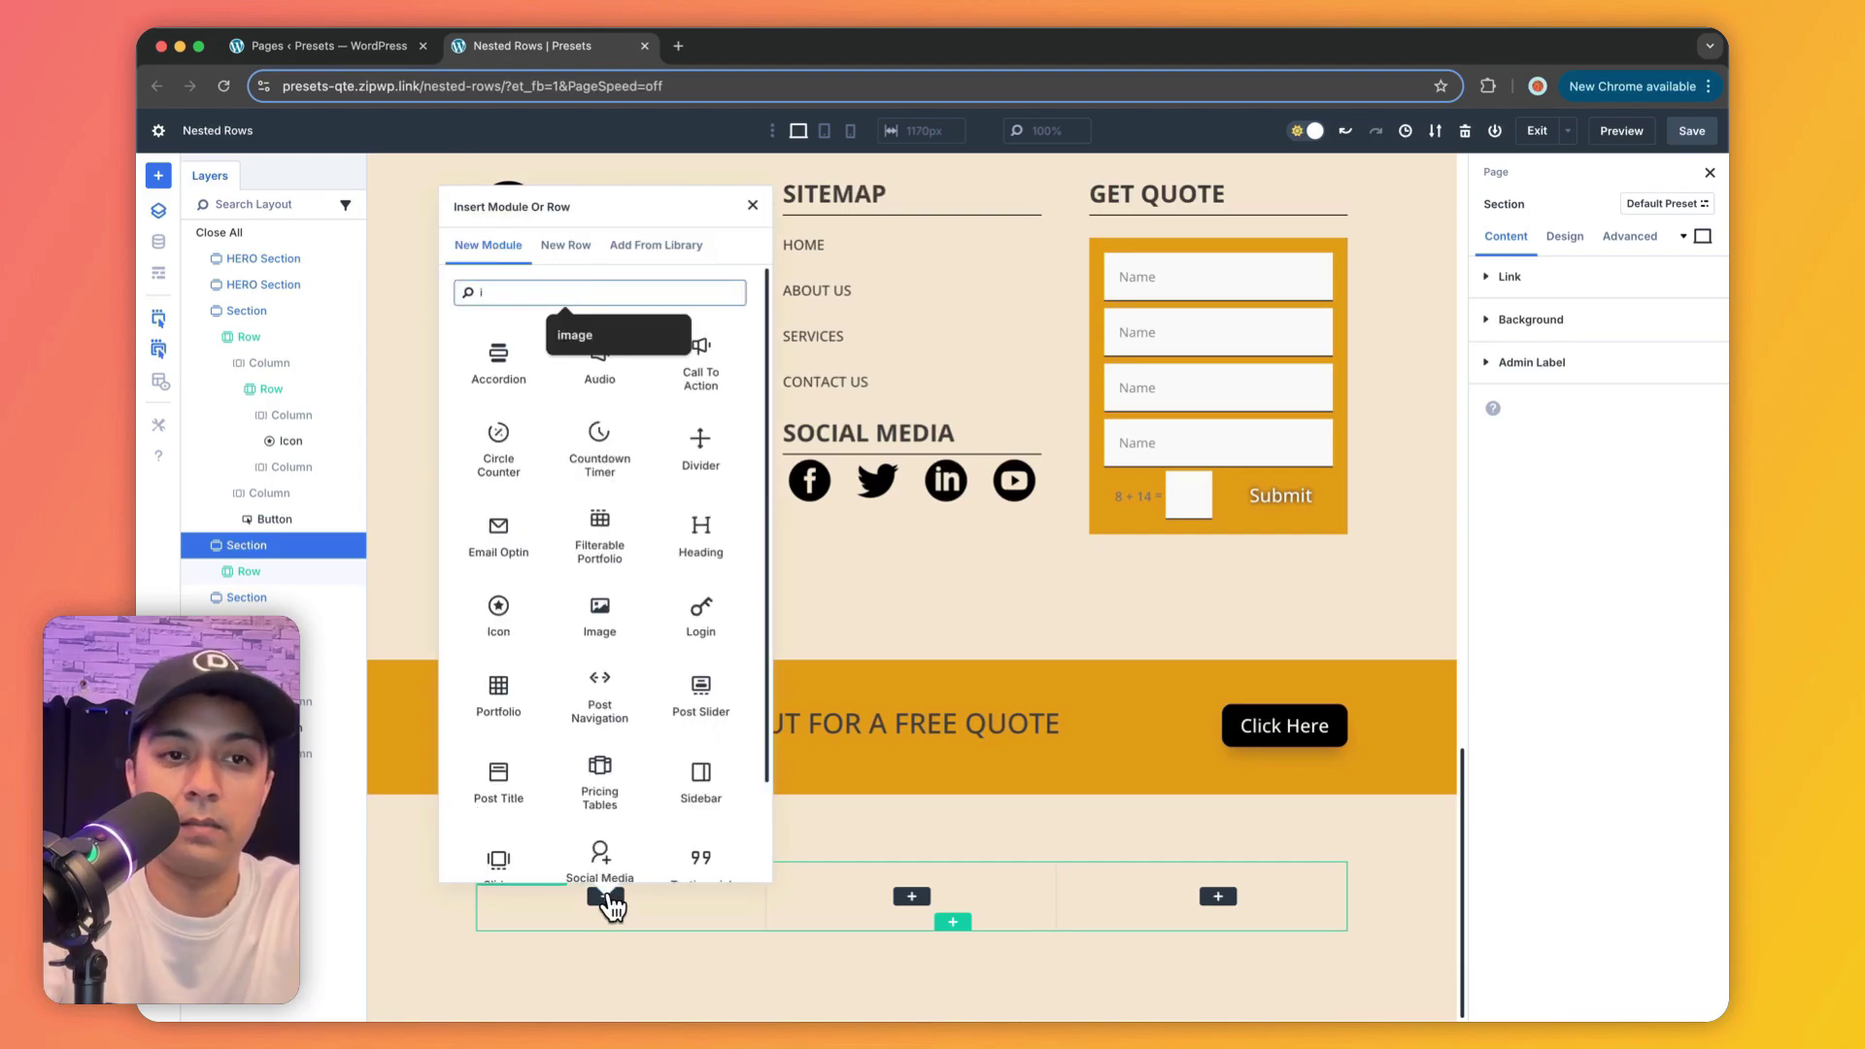
left_click(500, 390)
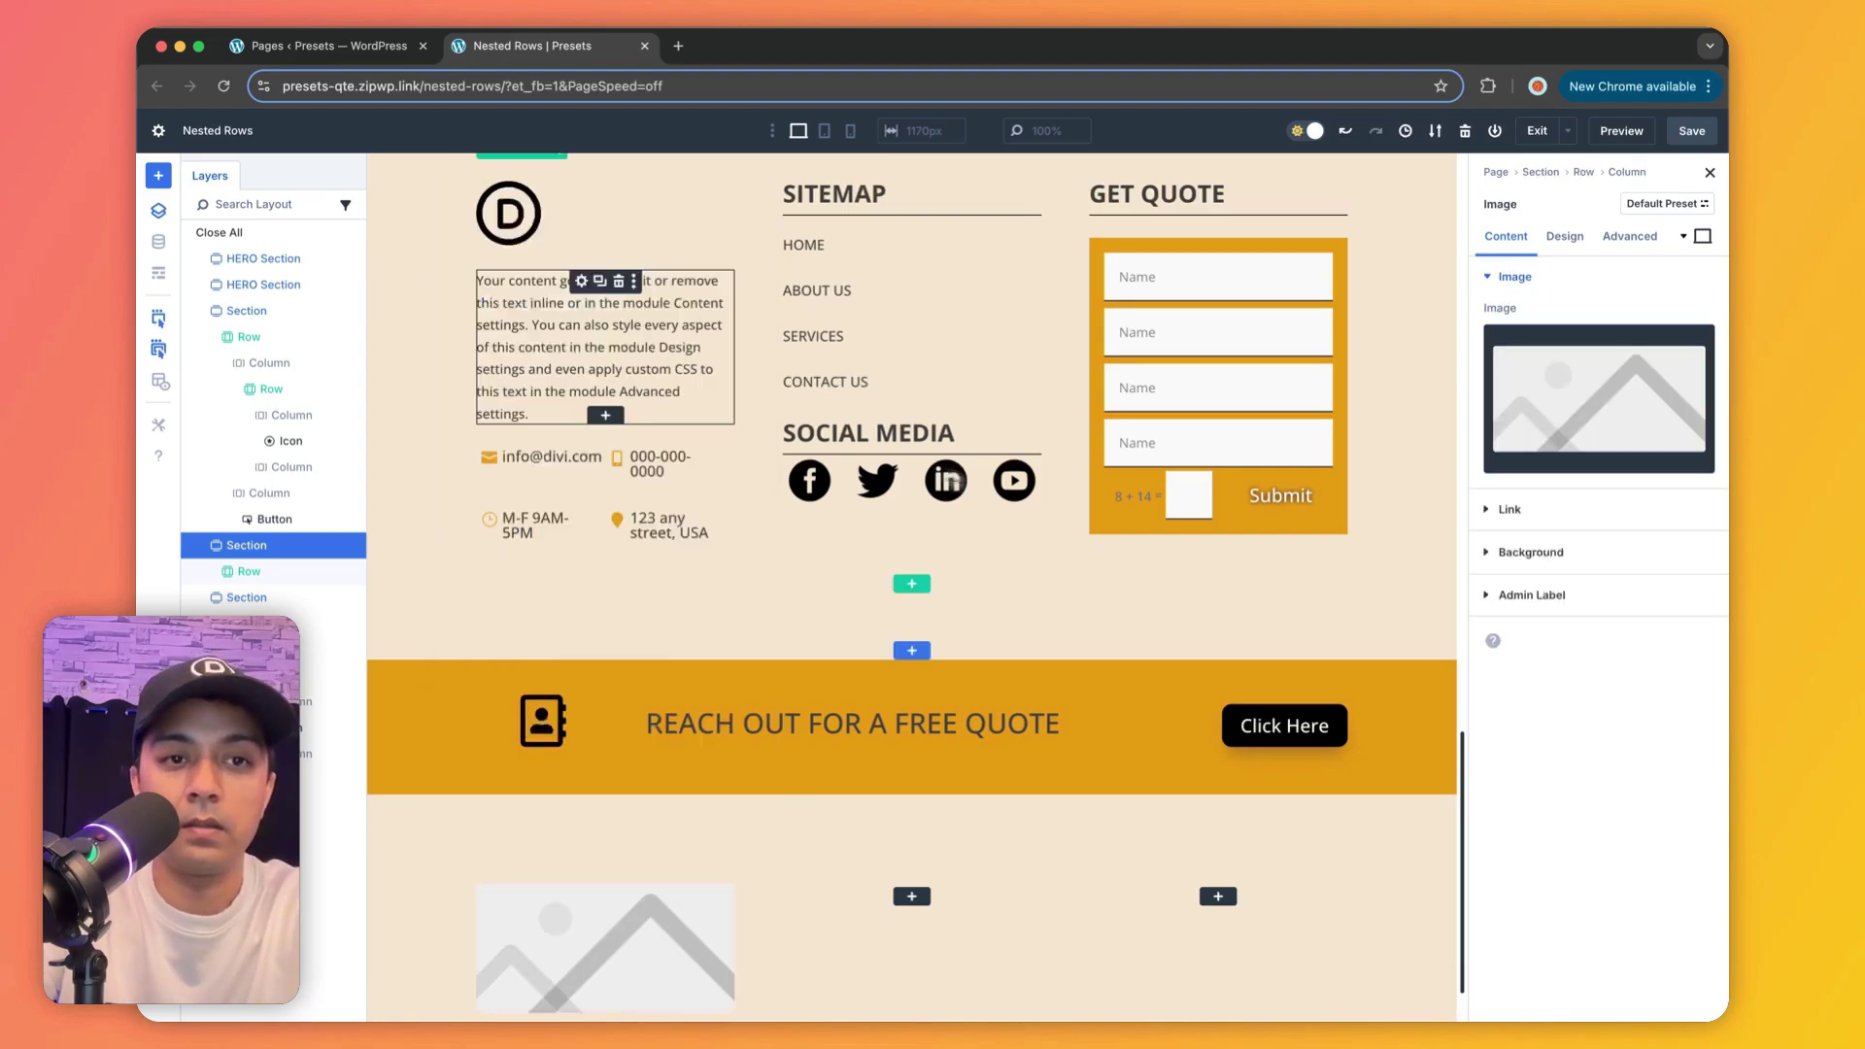
left_click(1554, 408)
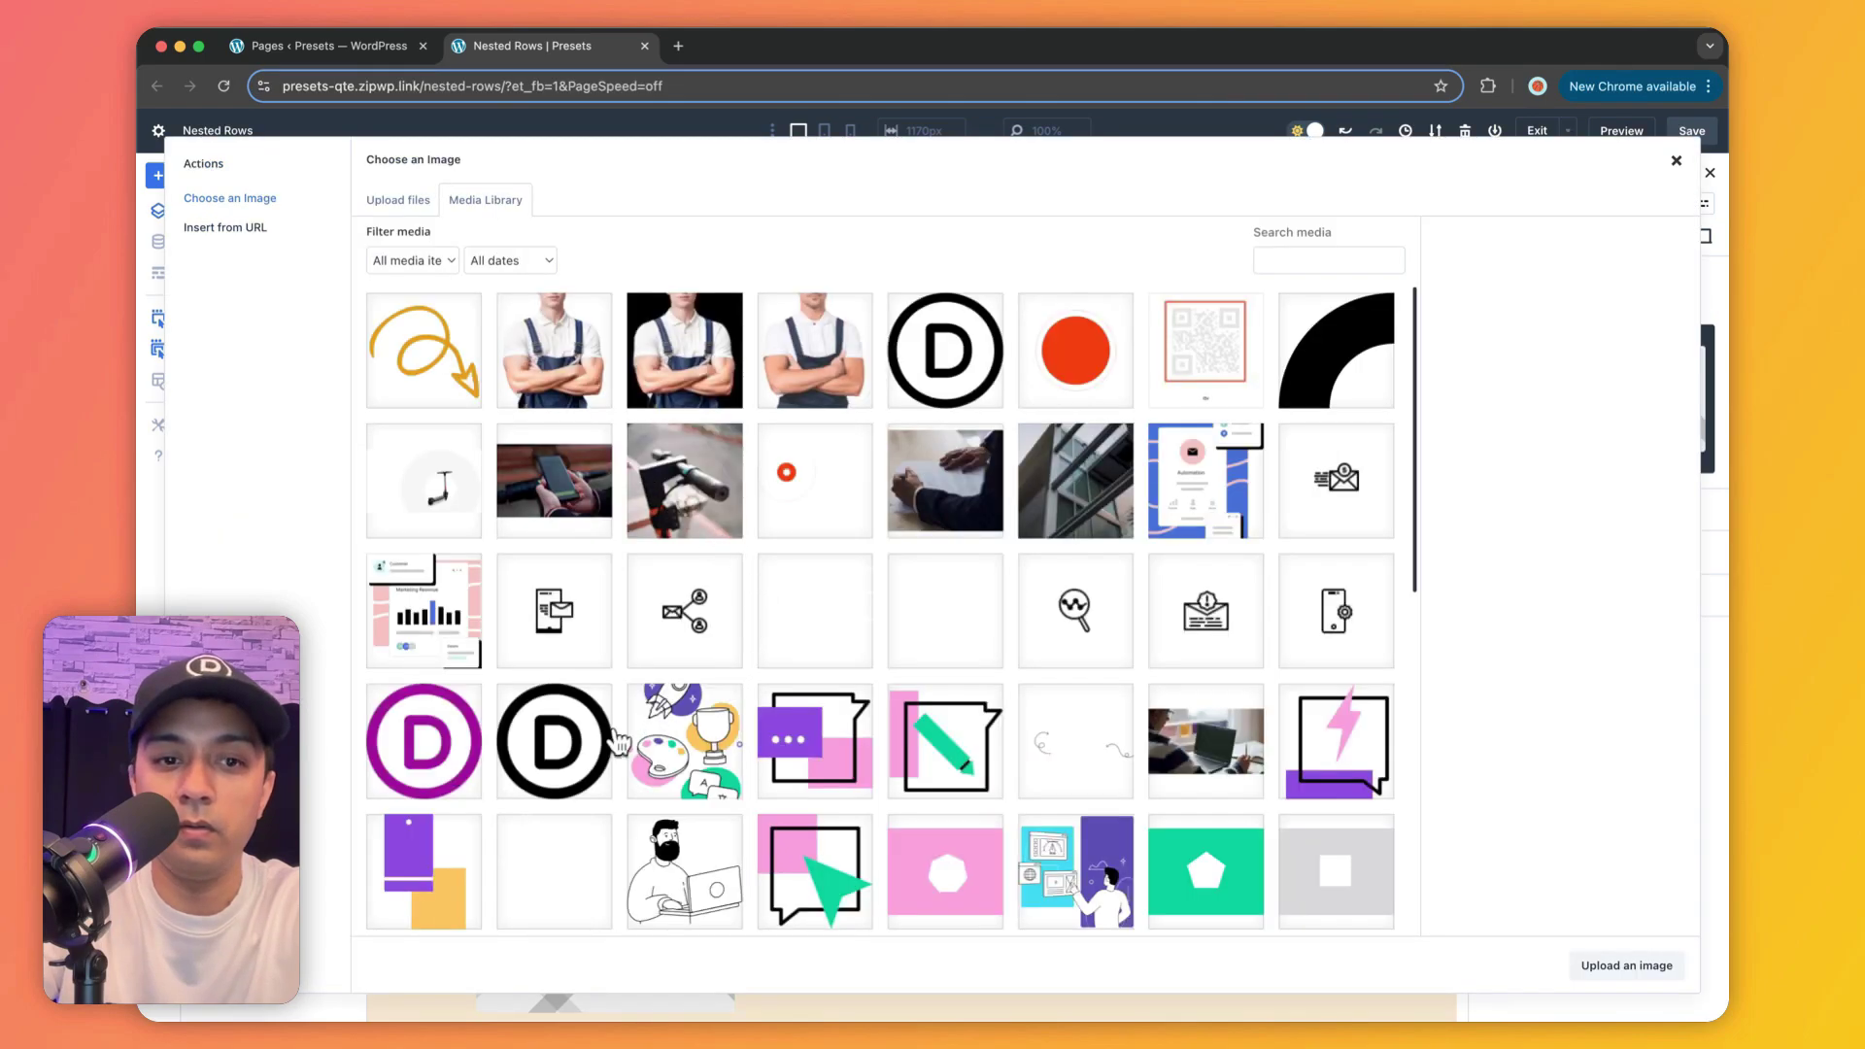
left_click(554, 741)
left_click(1626, 966)
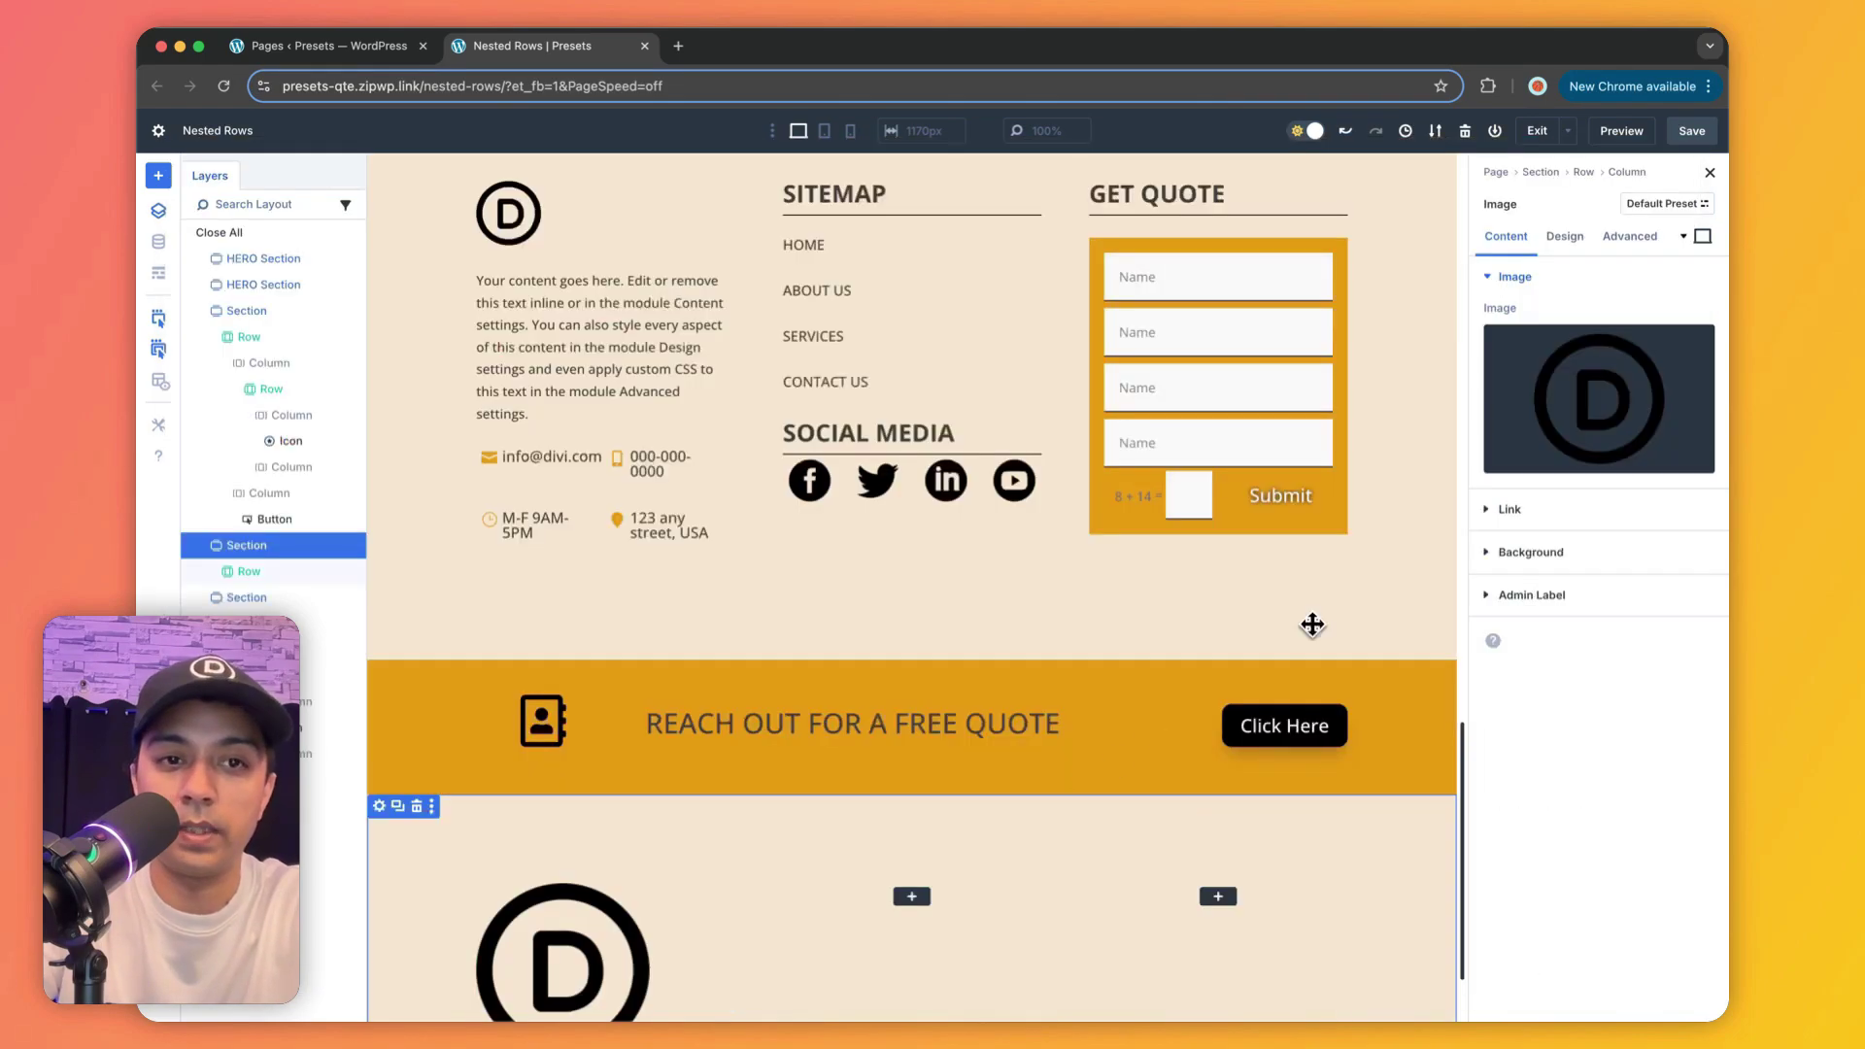
Step: Paste the original D logo's attributes onto the new image
scroll(520, 338, "up", 3)
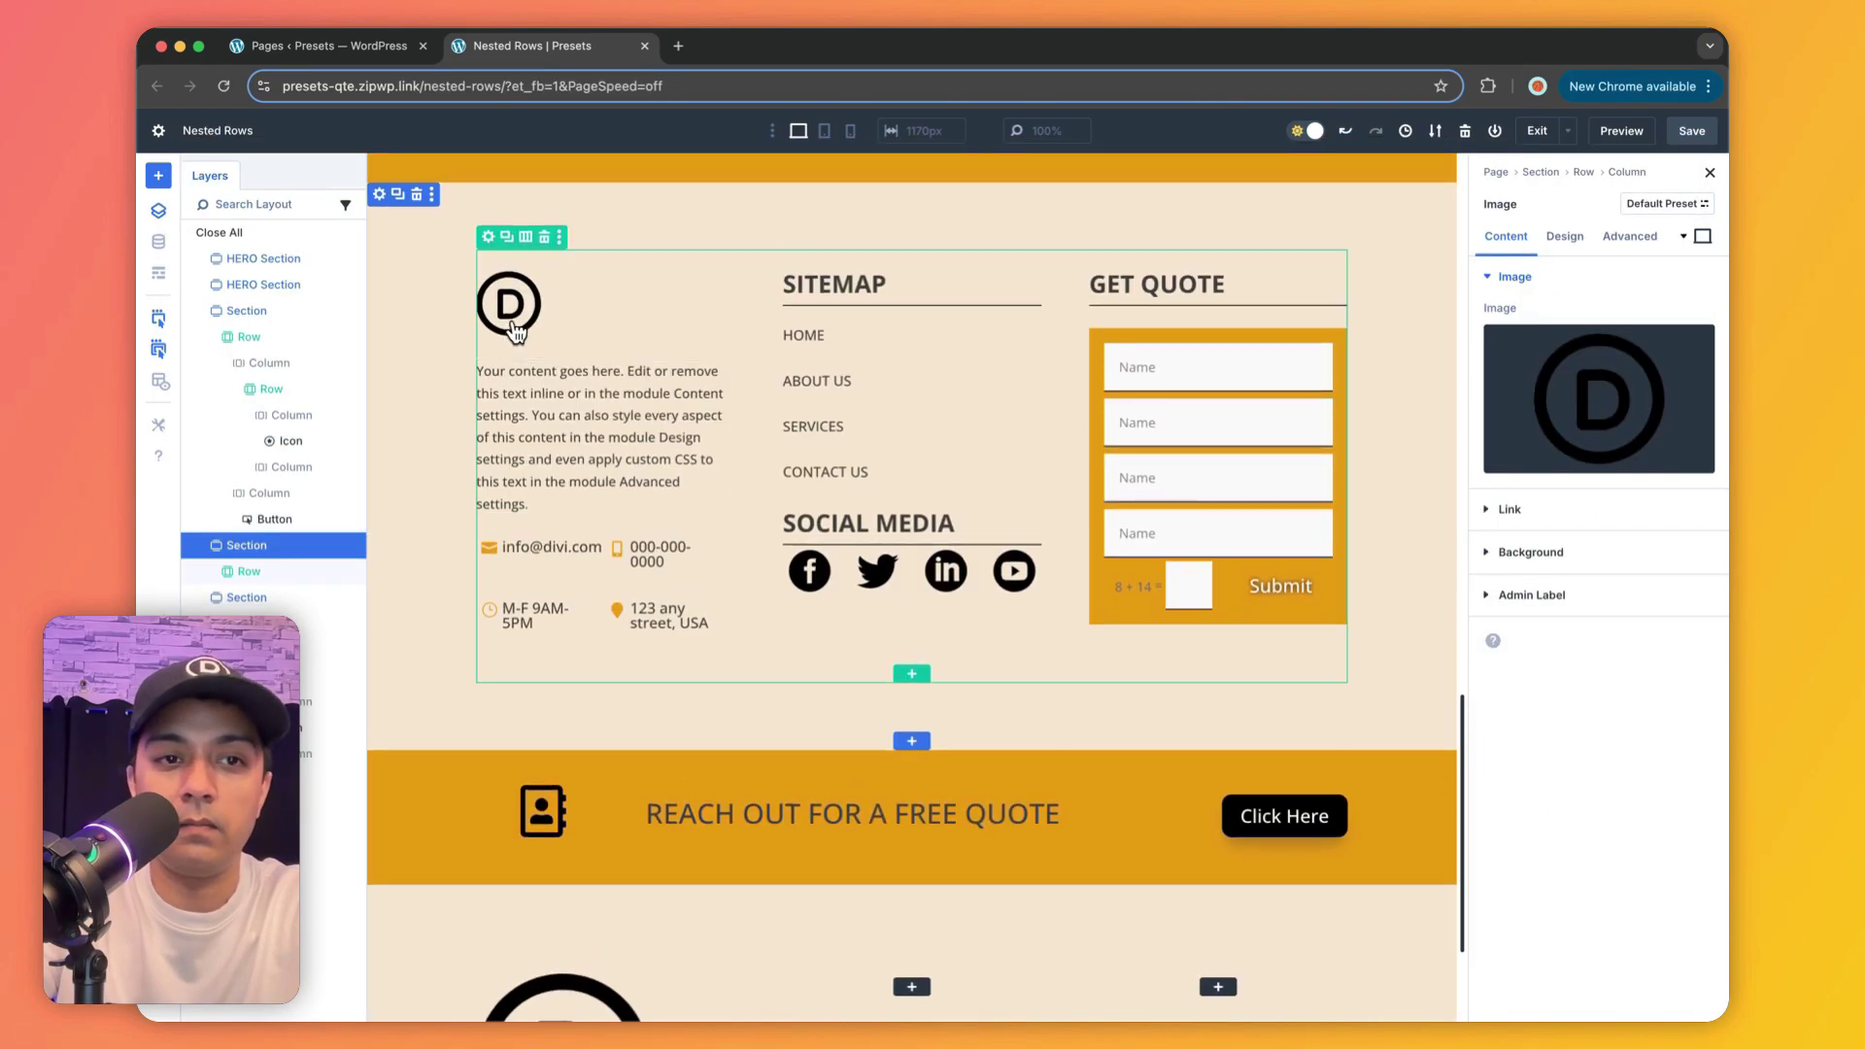
right_click(522, 310)
right_click(522, 304)
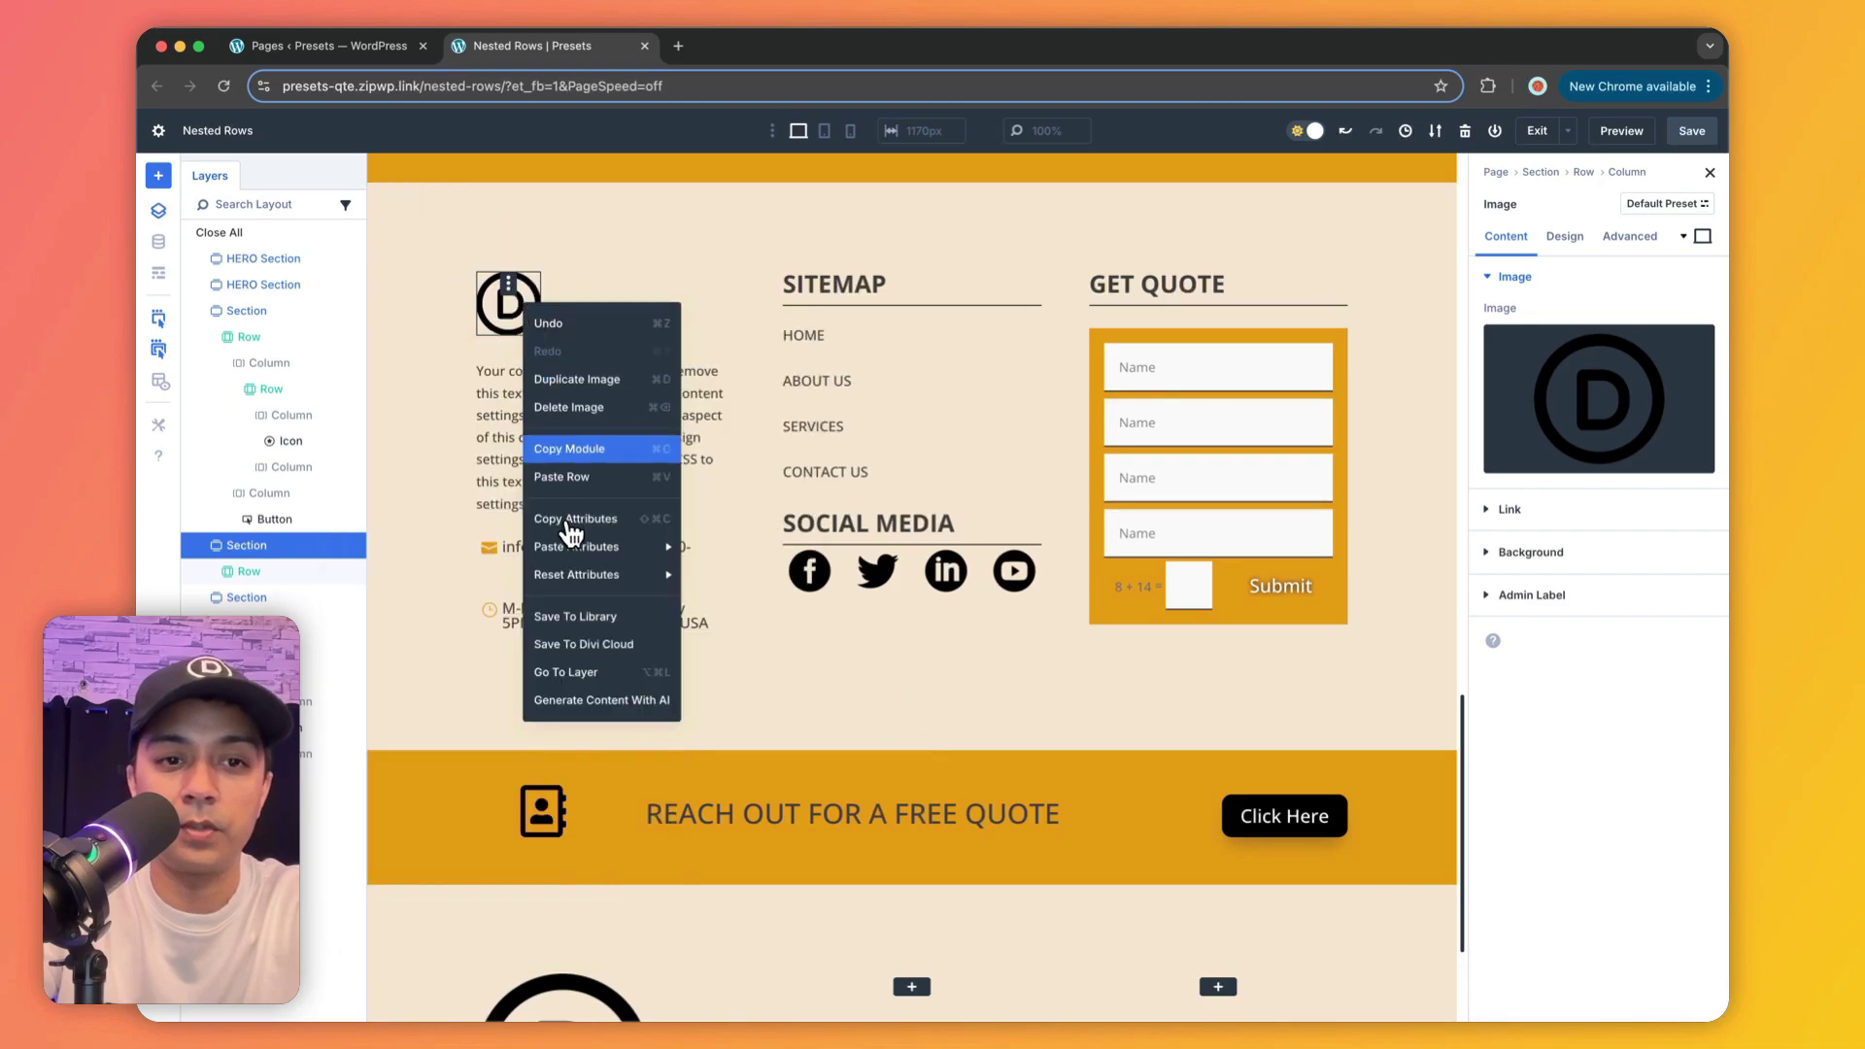
scroll(670, 719, "down", 3)
right_click(568, 825)
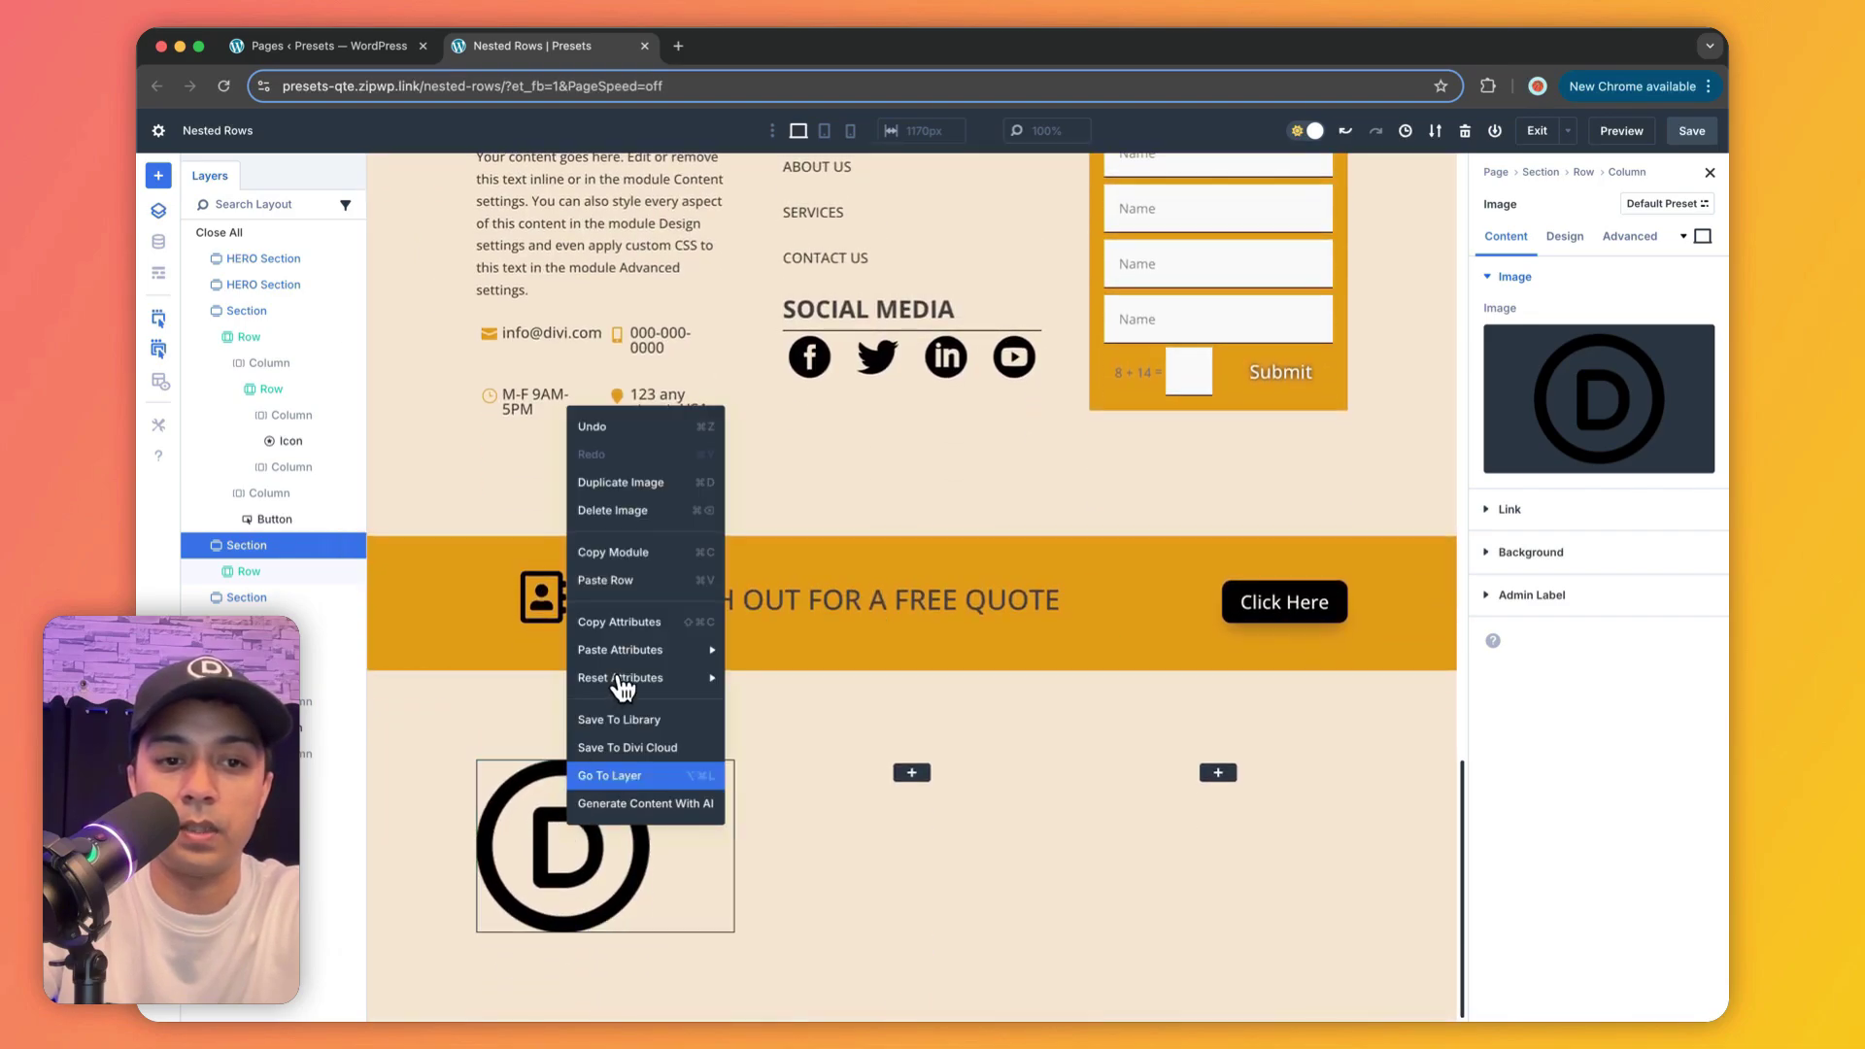
mouse_move(627, 643)
left_click(816, 659)
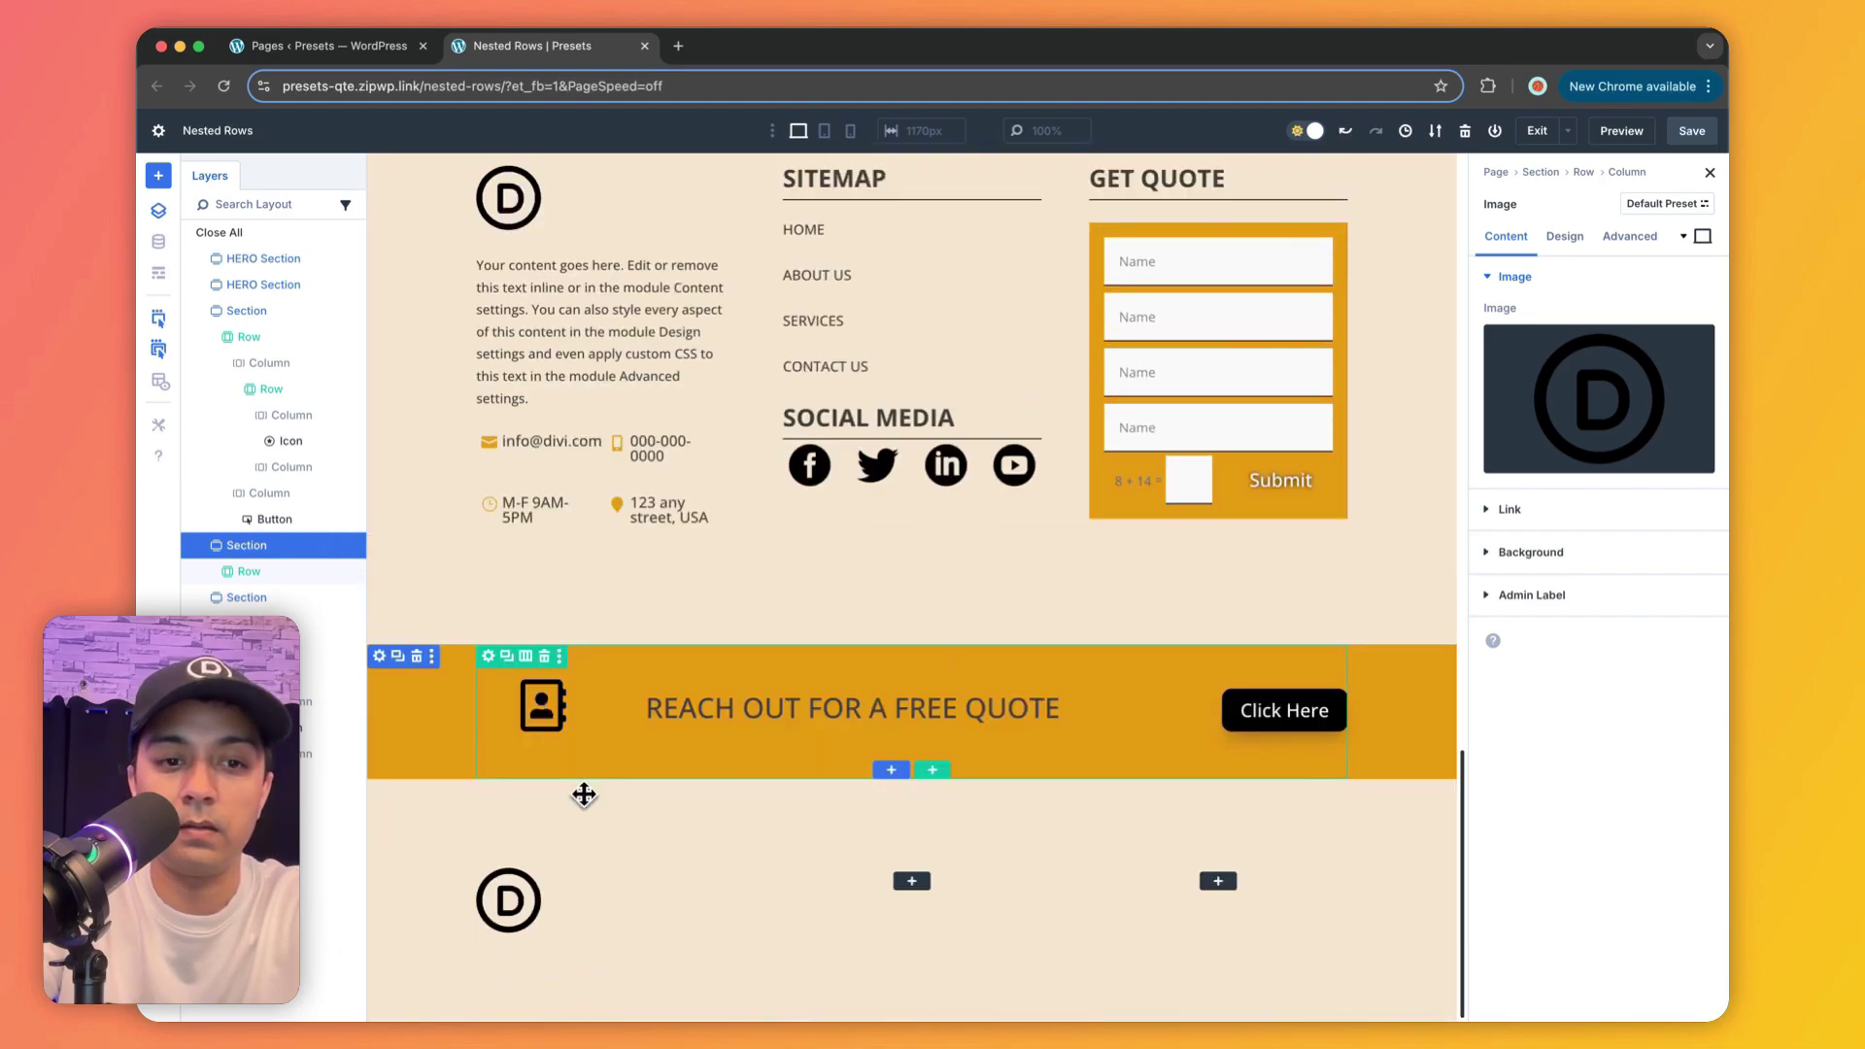
Step: Insert a Text module beneath the D logo
left_click(508, 924)
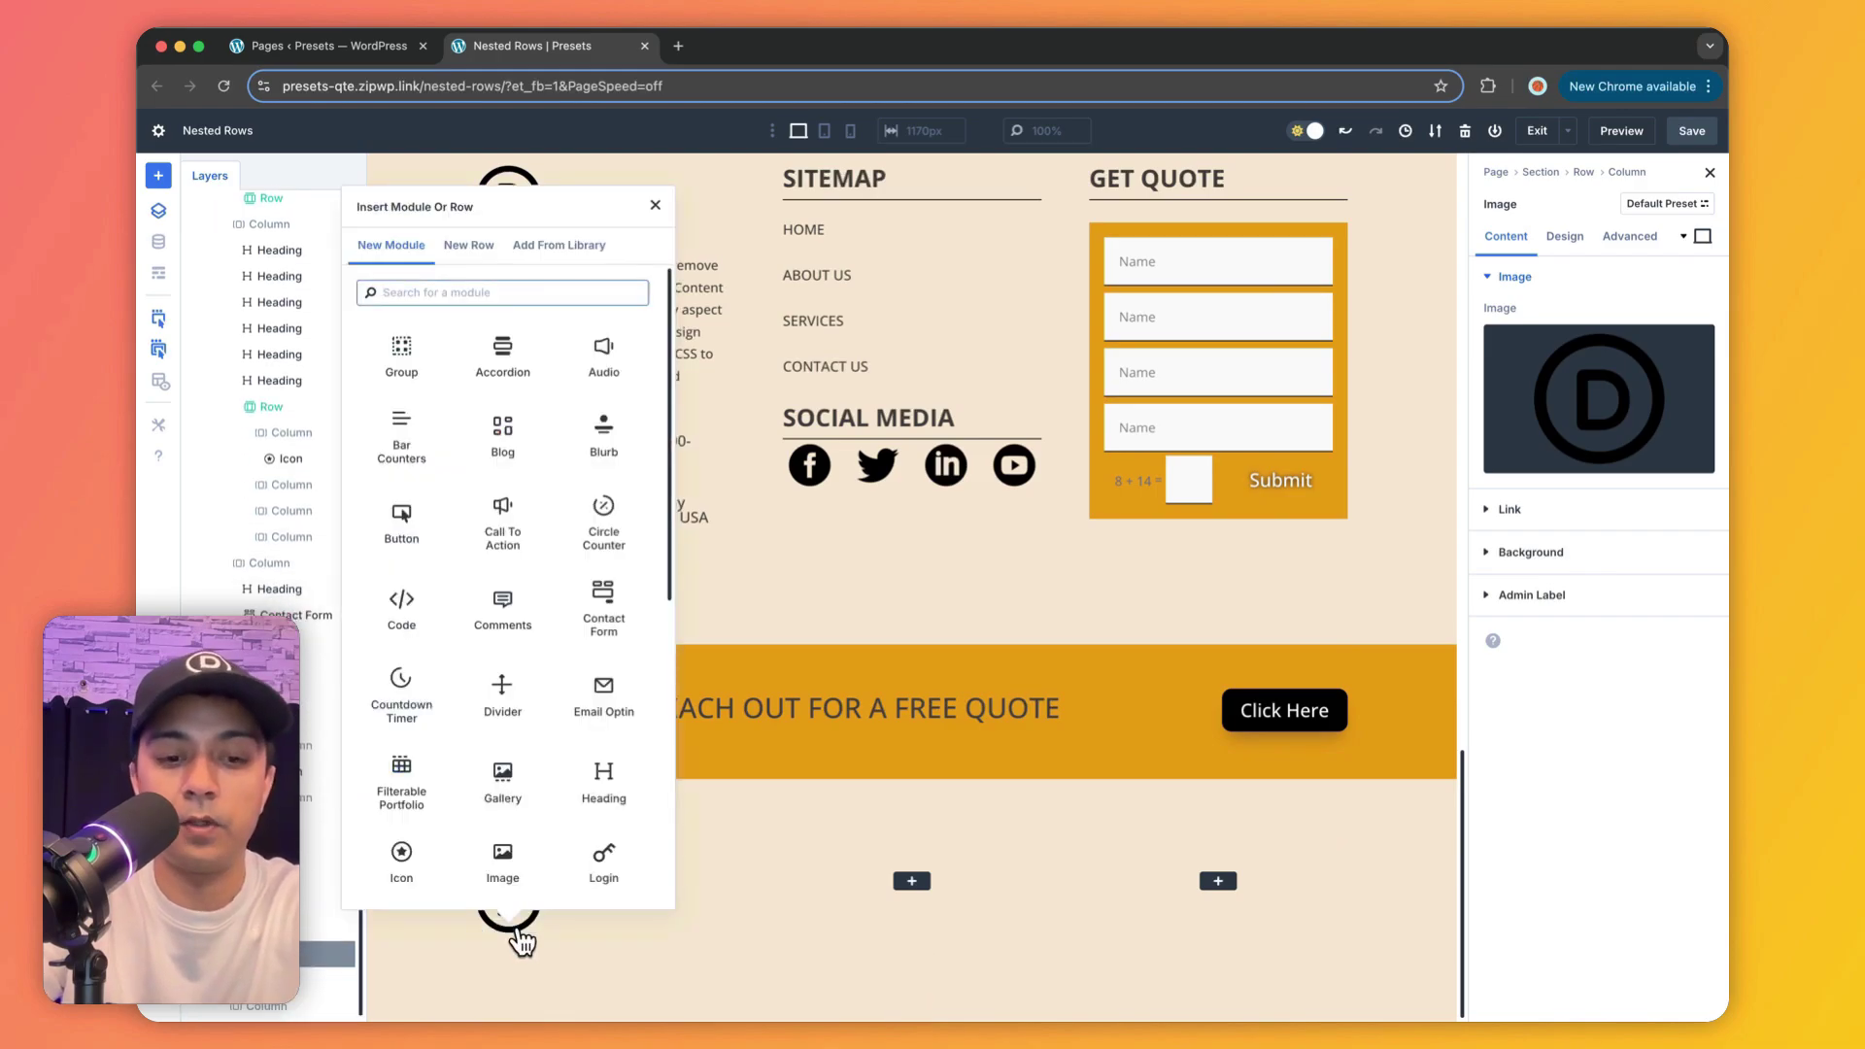
type("tex")
key("Return")
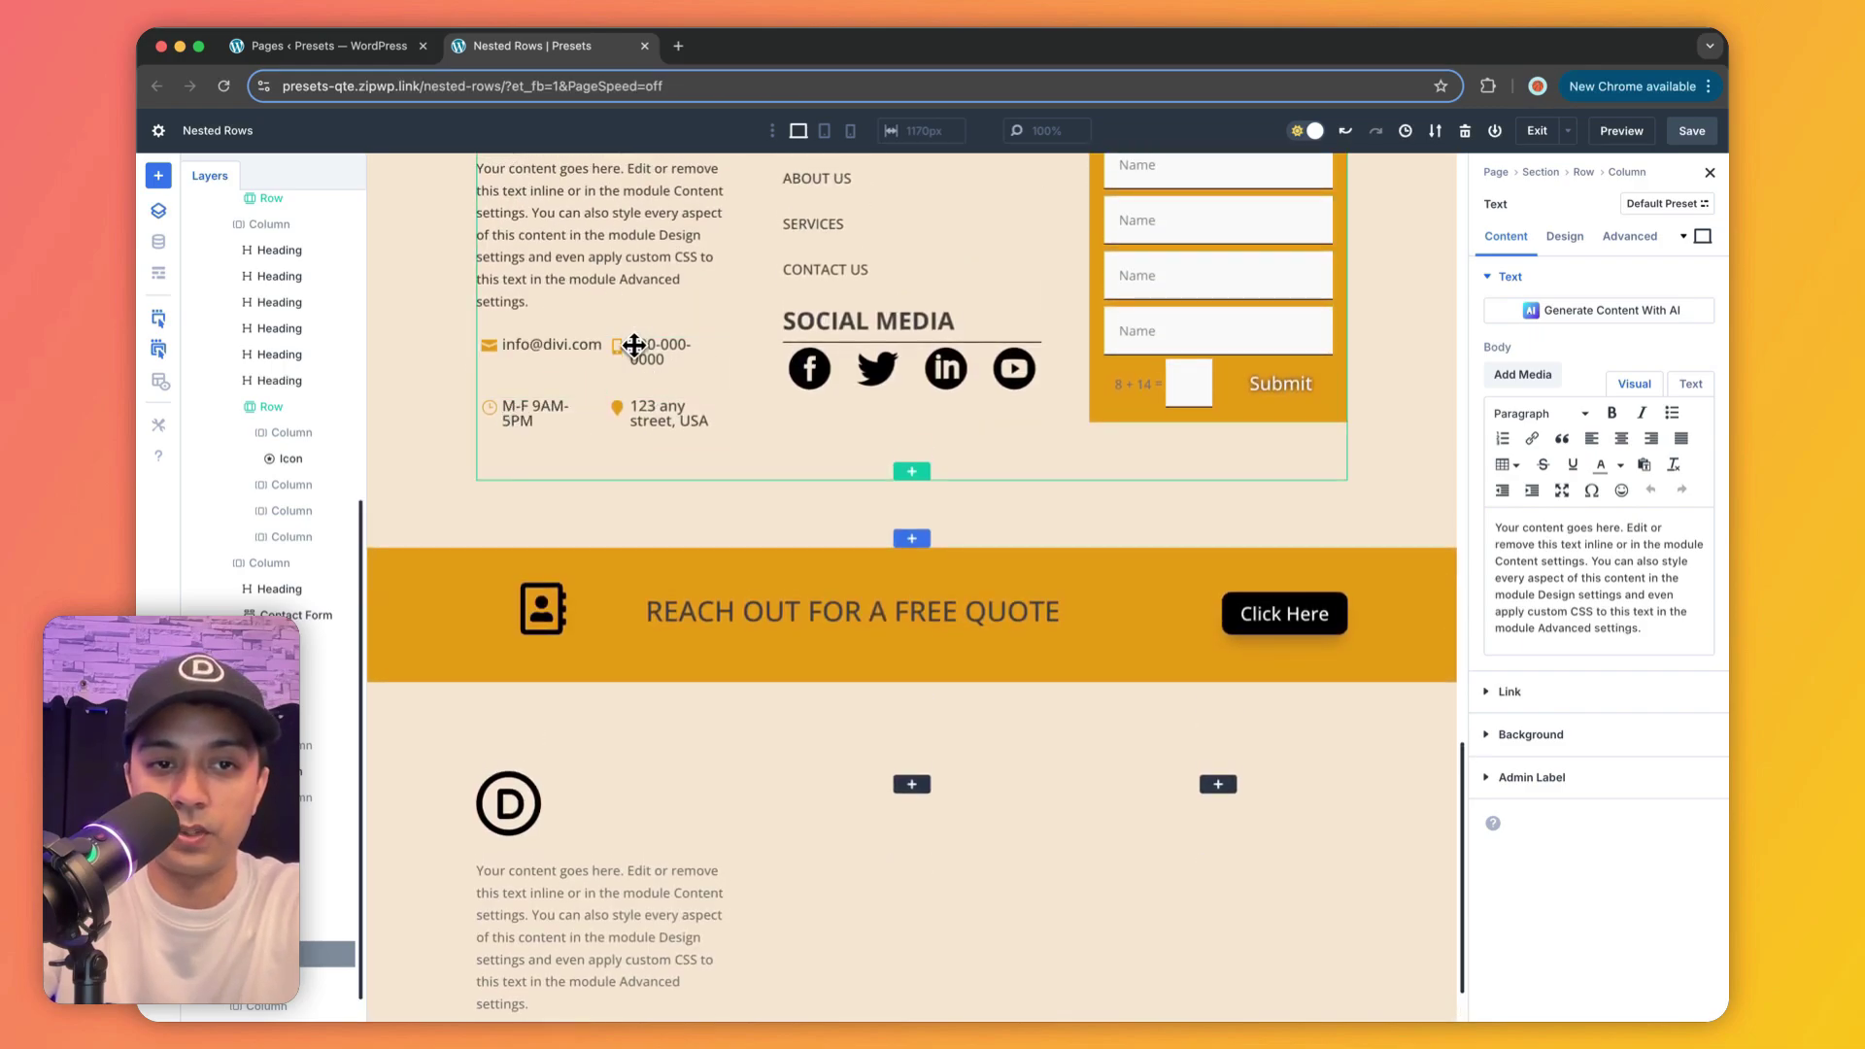
scroll(622, 908, "down", 2)
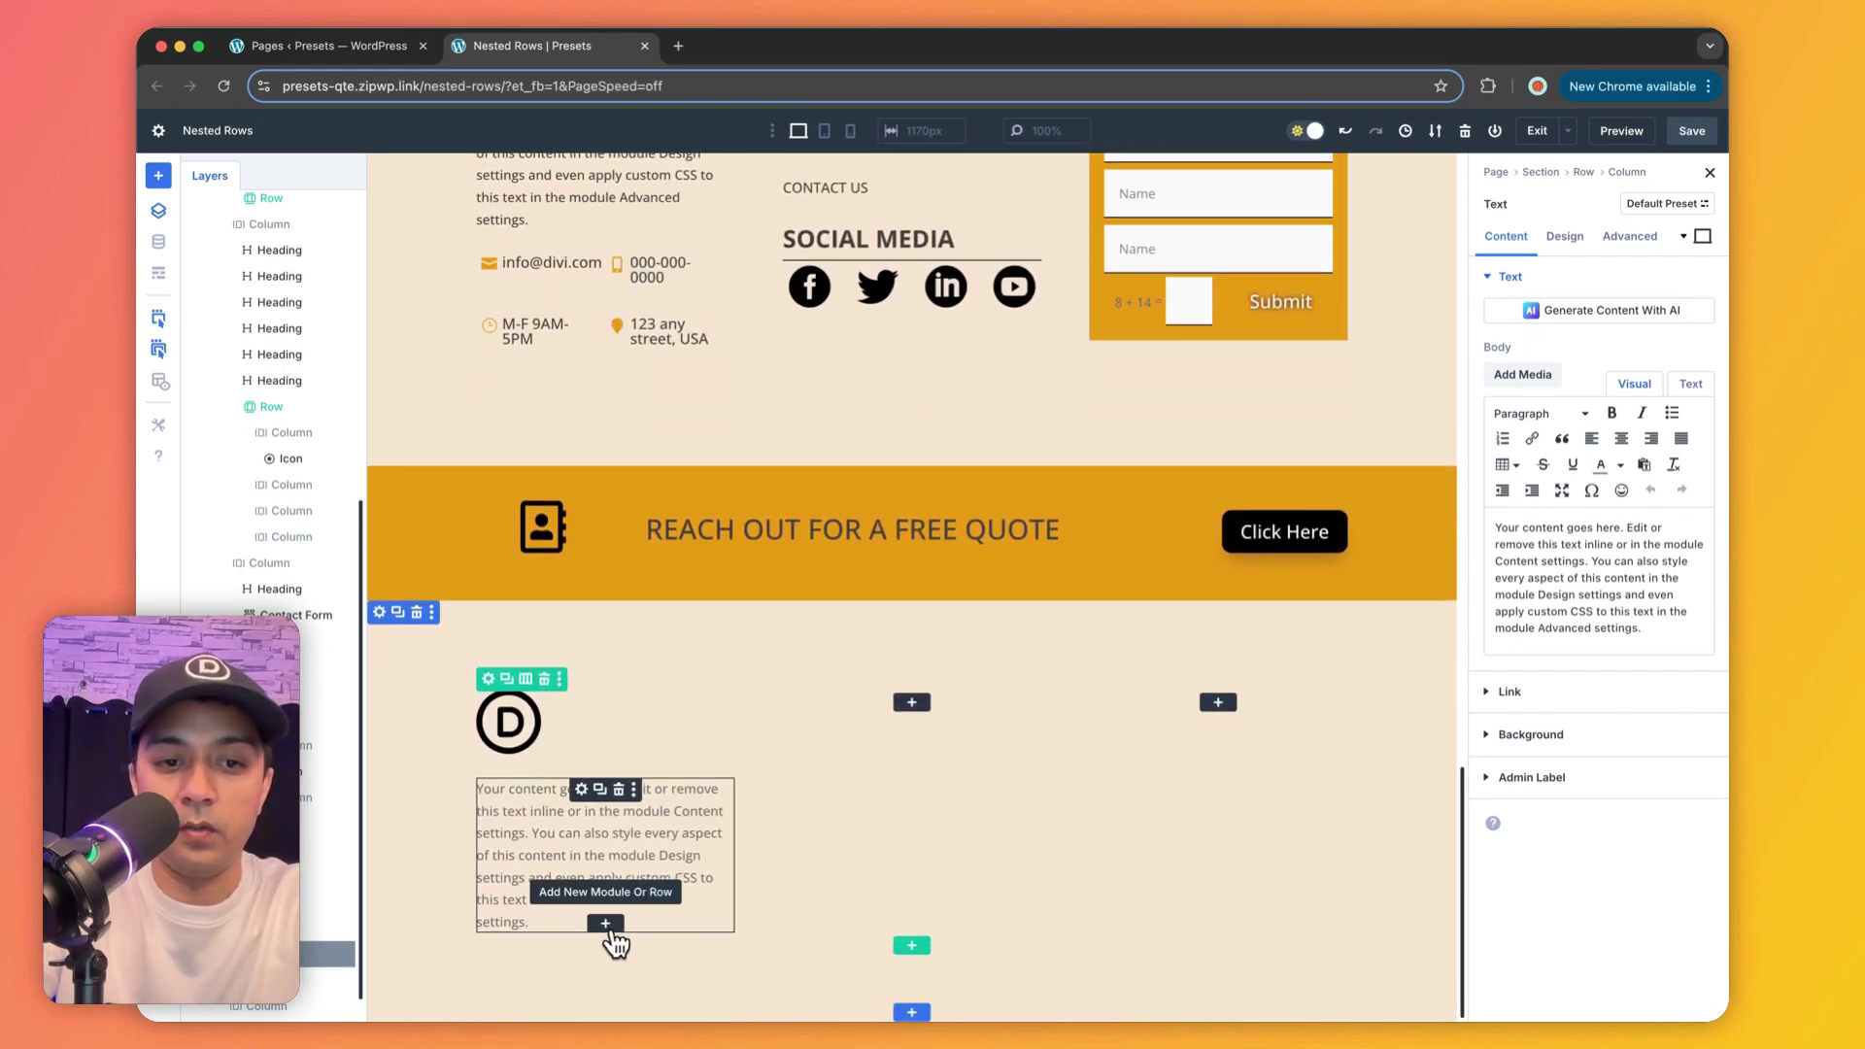
Step: Insert an empty nested two-column row under the placeholder text in the first column
left_click(606, 925)
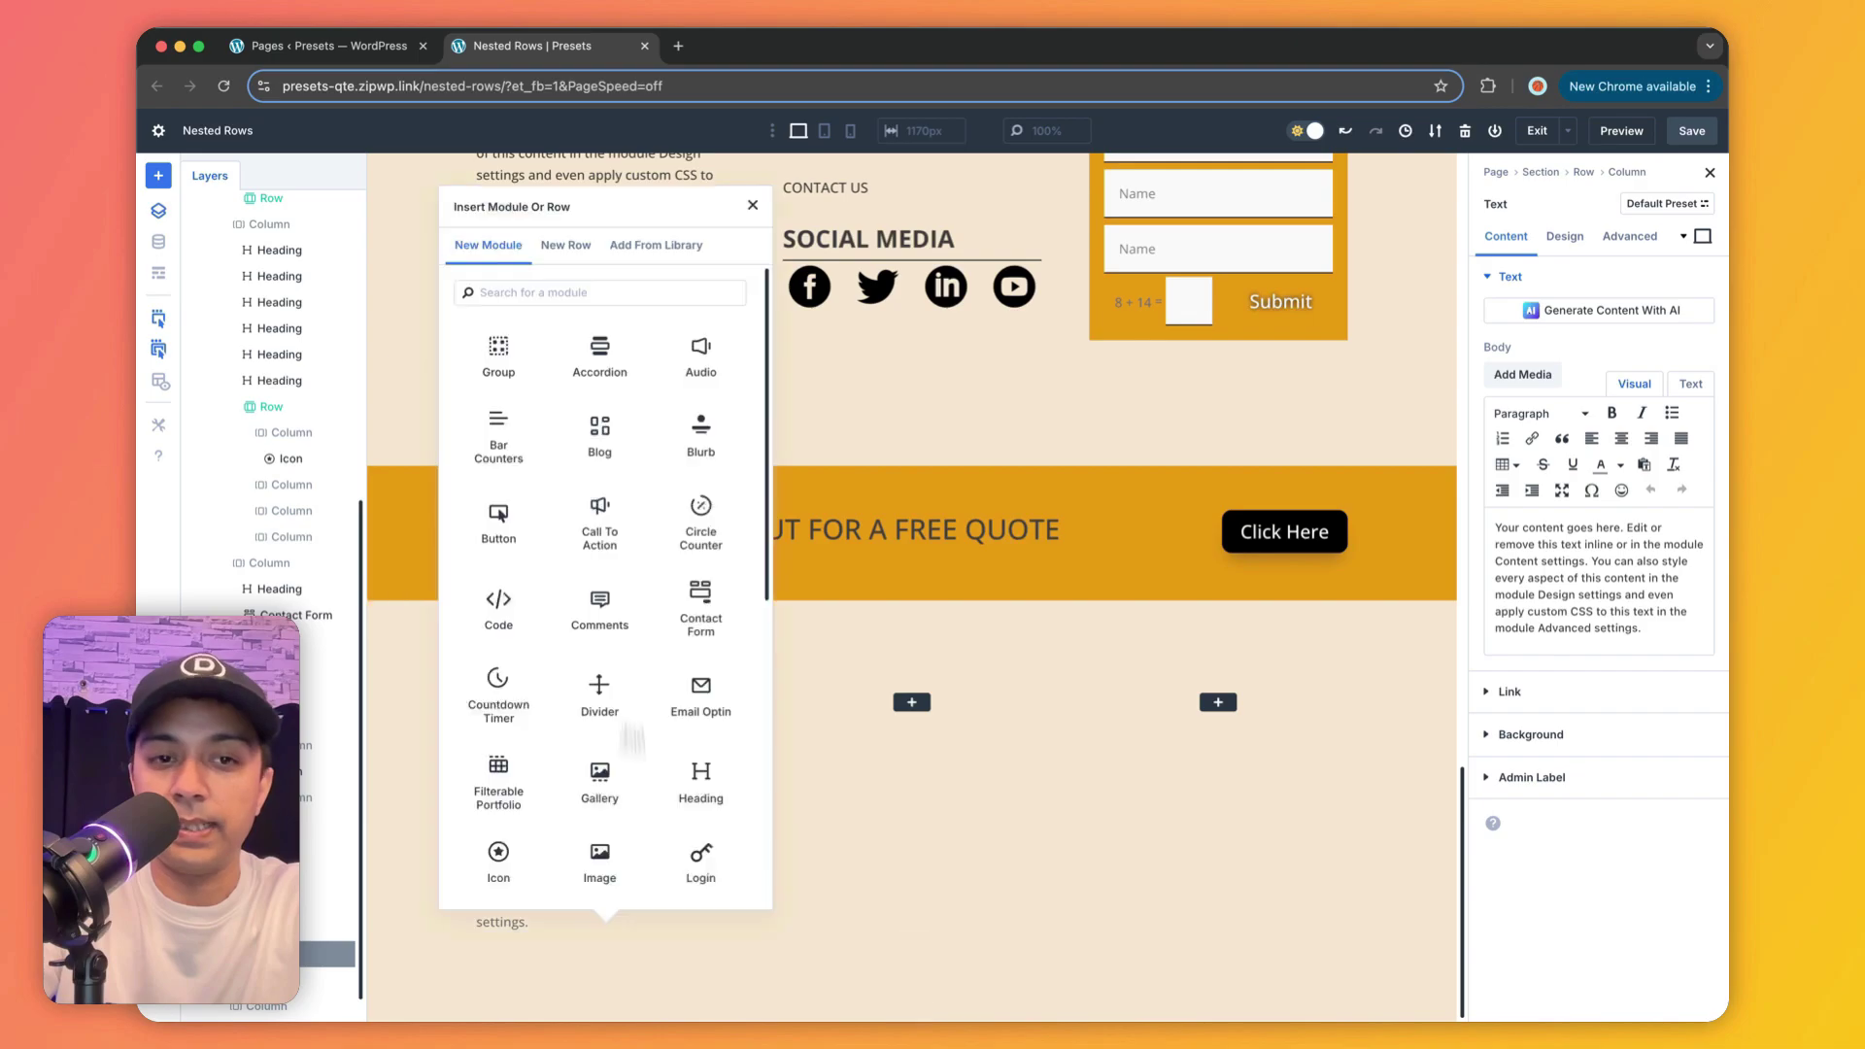
left_click(576, 257)
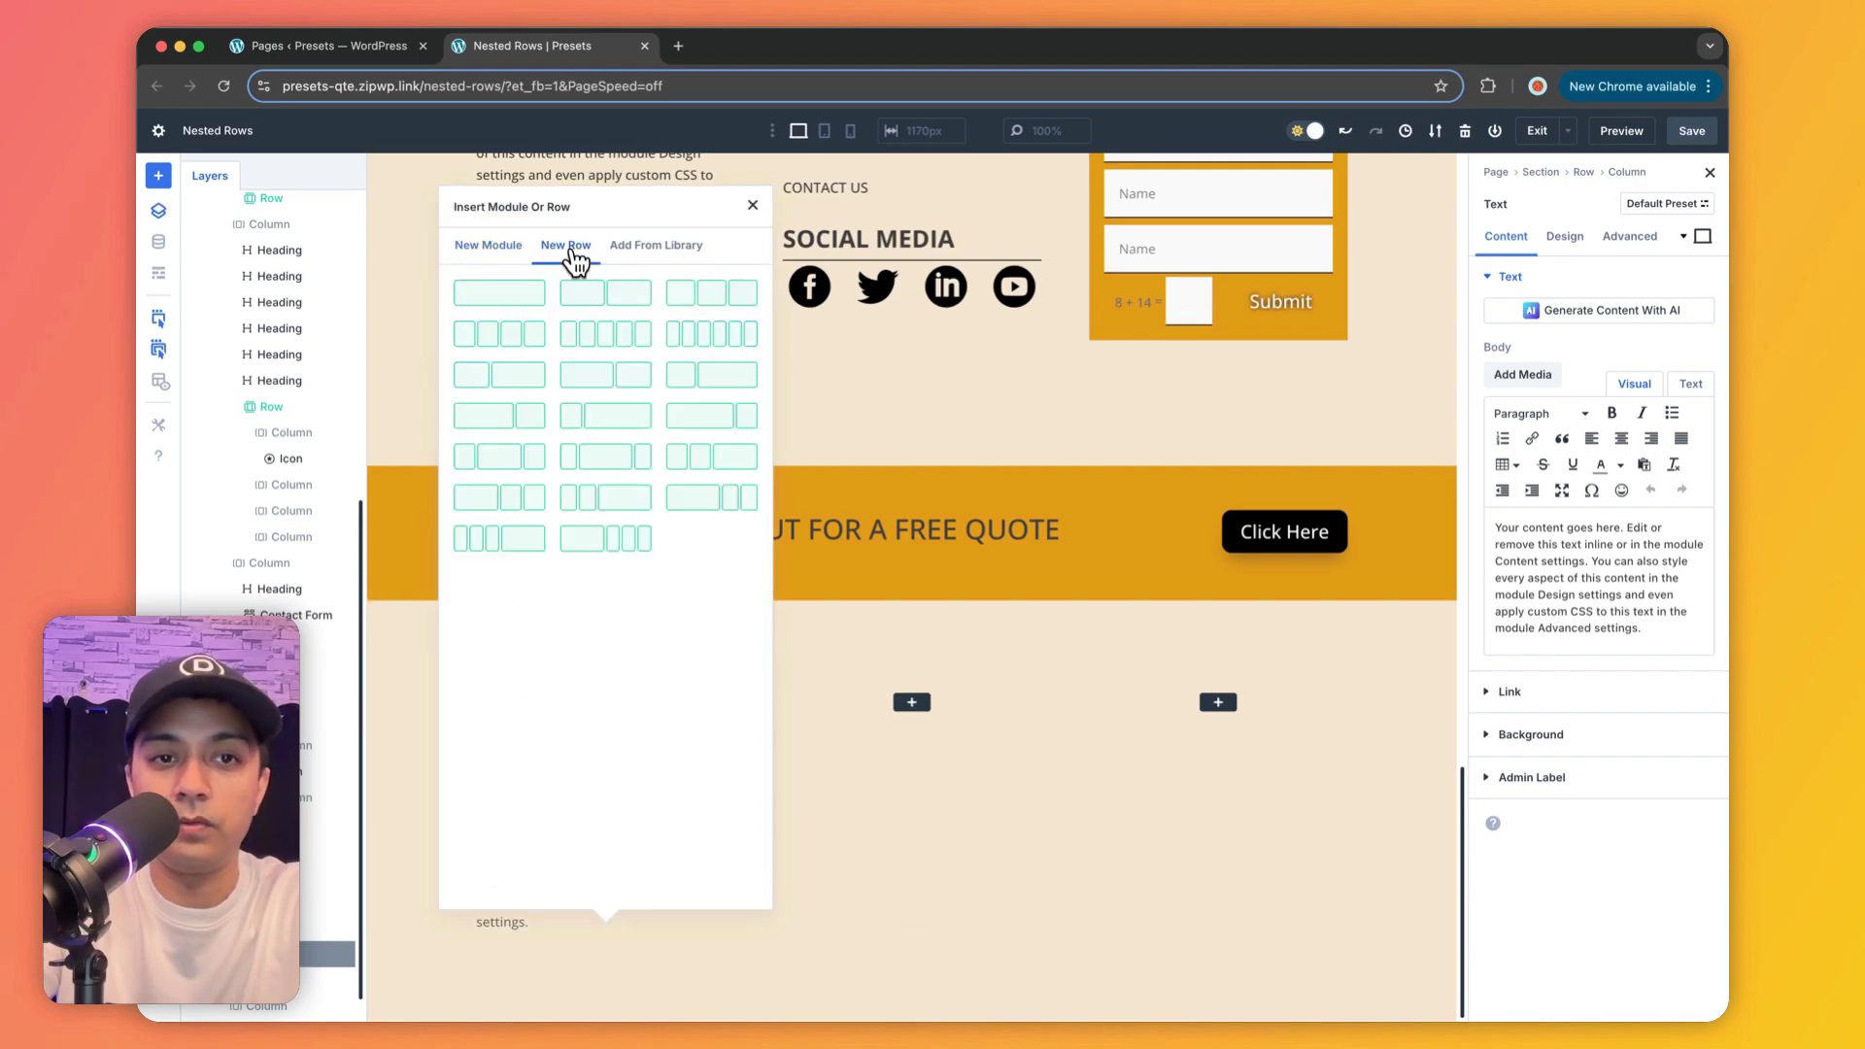
left_click(622, 305)
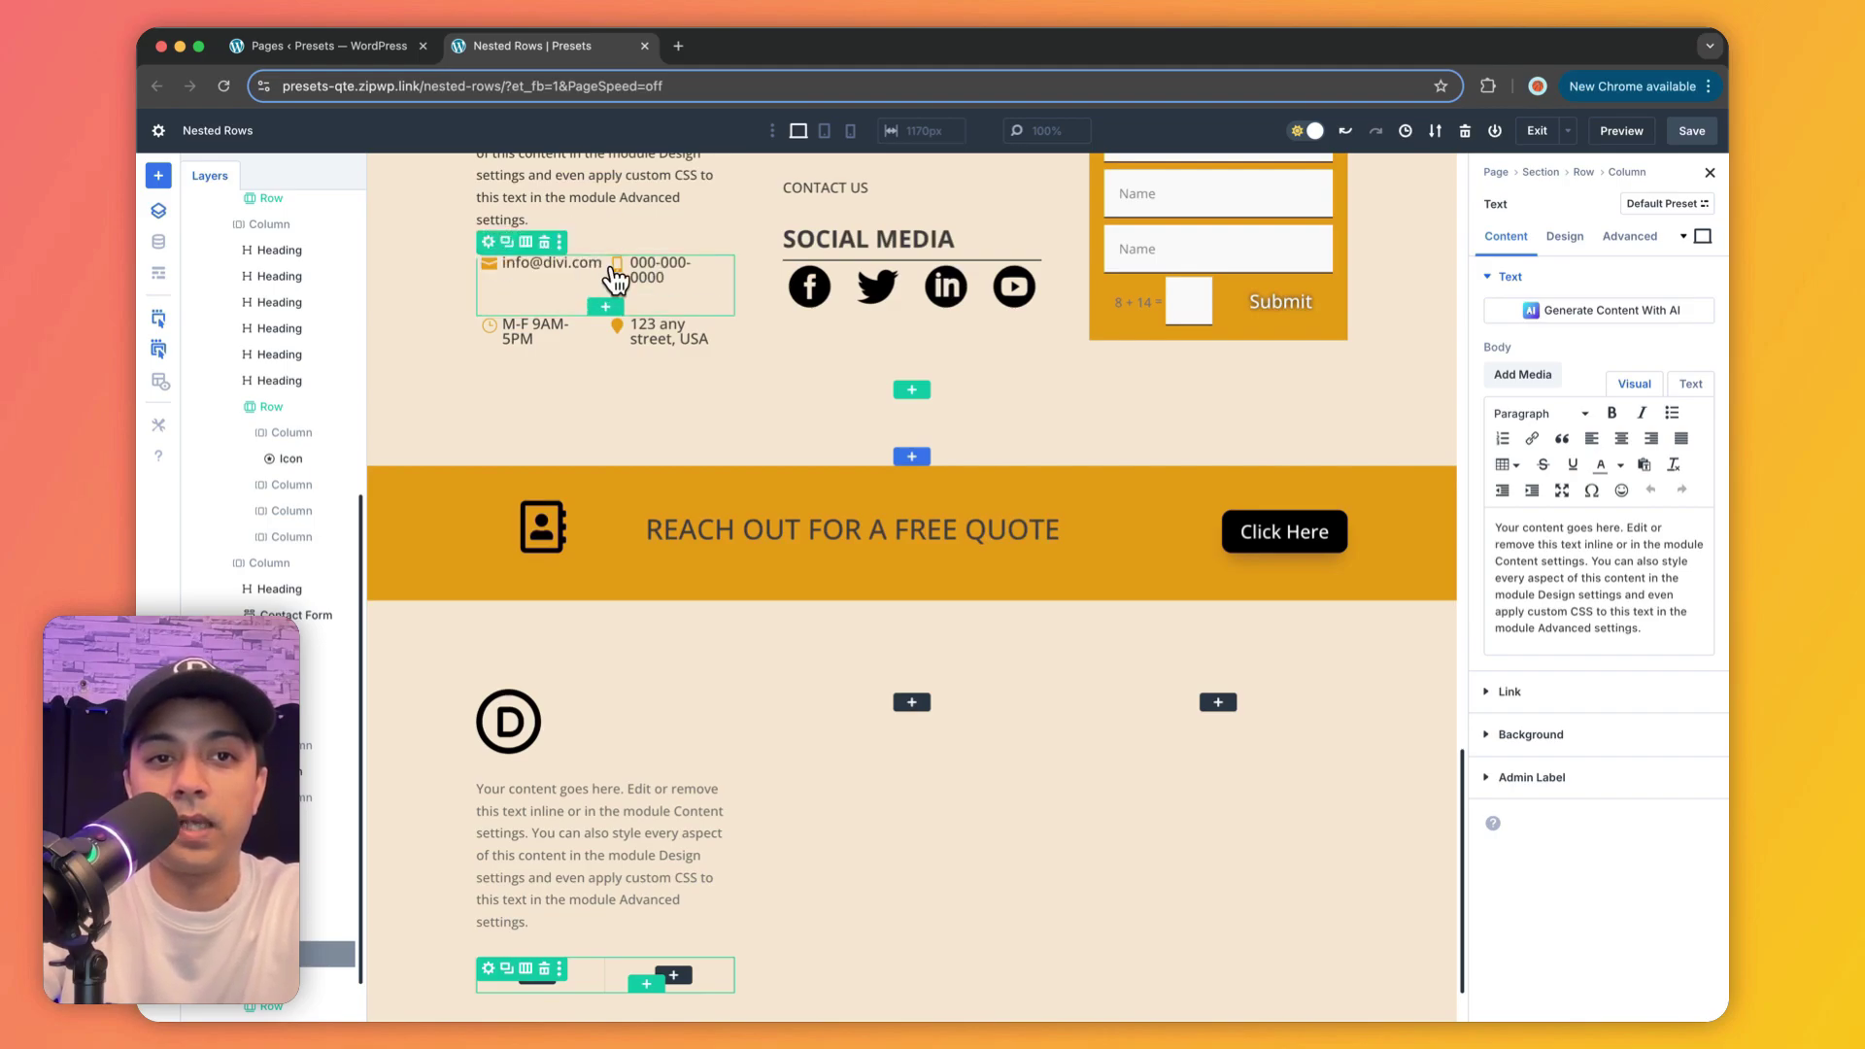
scroll(669, 879, "down", 1)
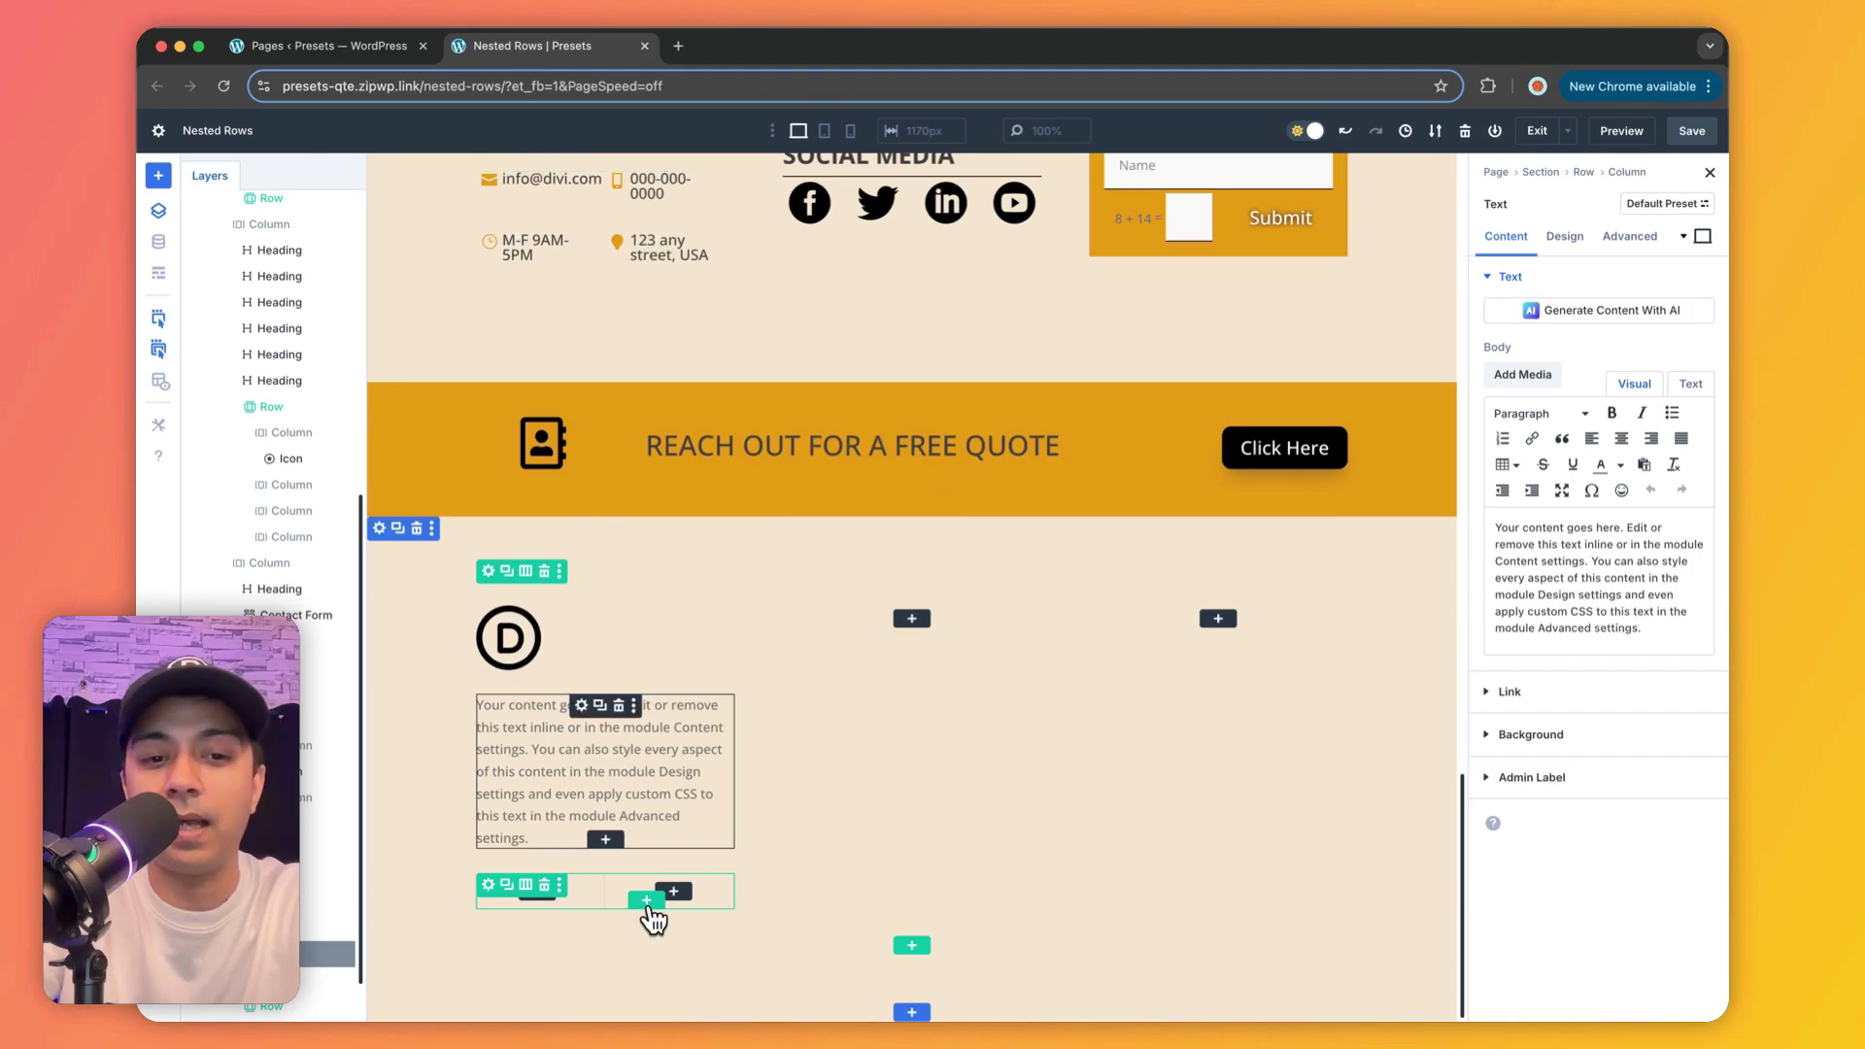
Step: Add an Icon module and a Heading module to the nested row's two columns
left_click(575, 900)
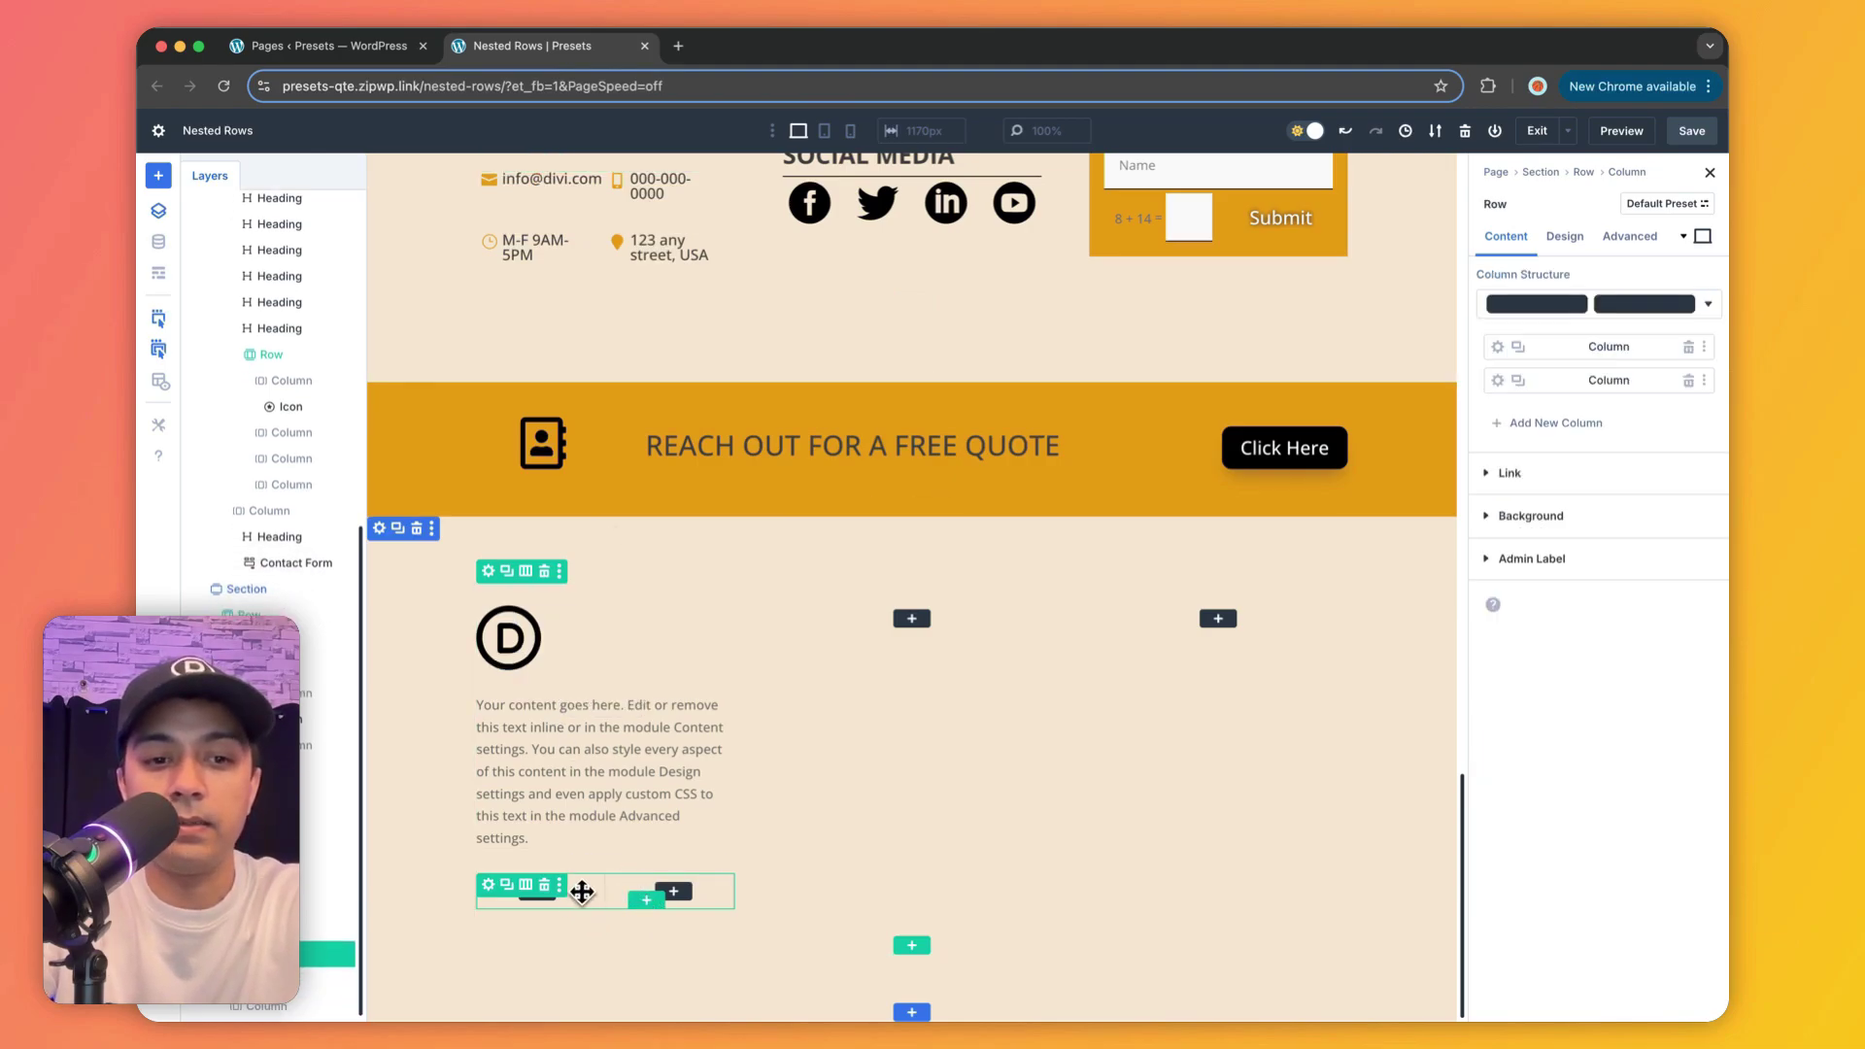
left_click(546, 901)
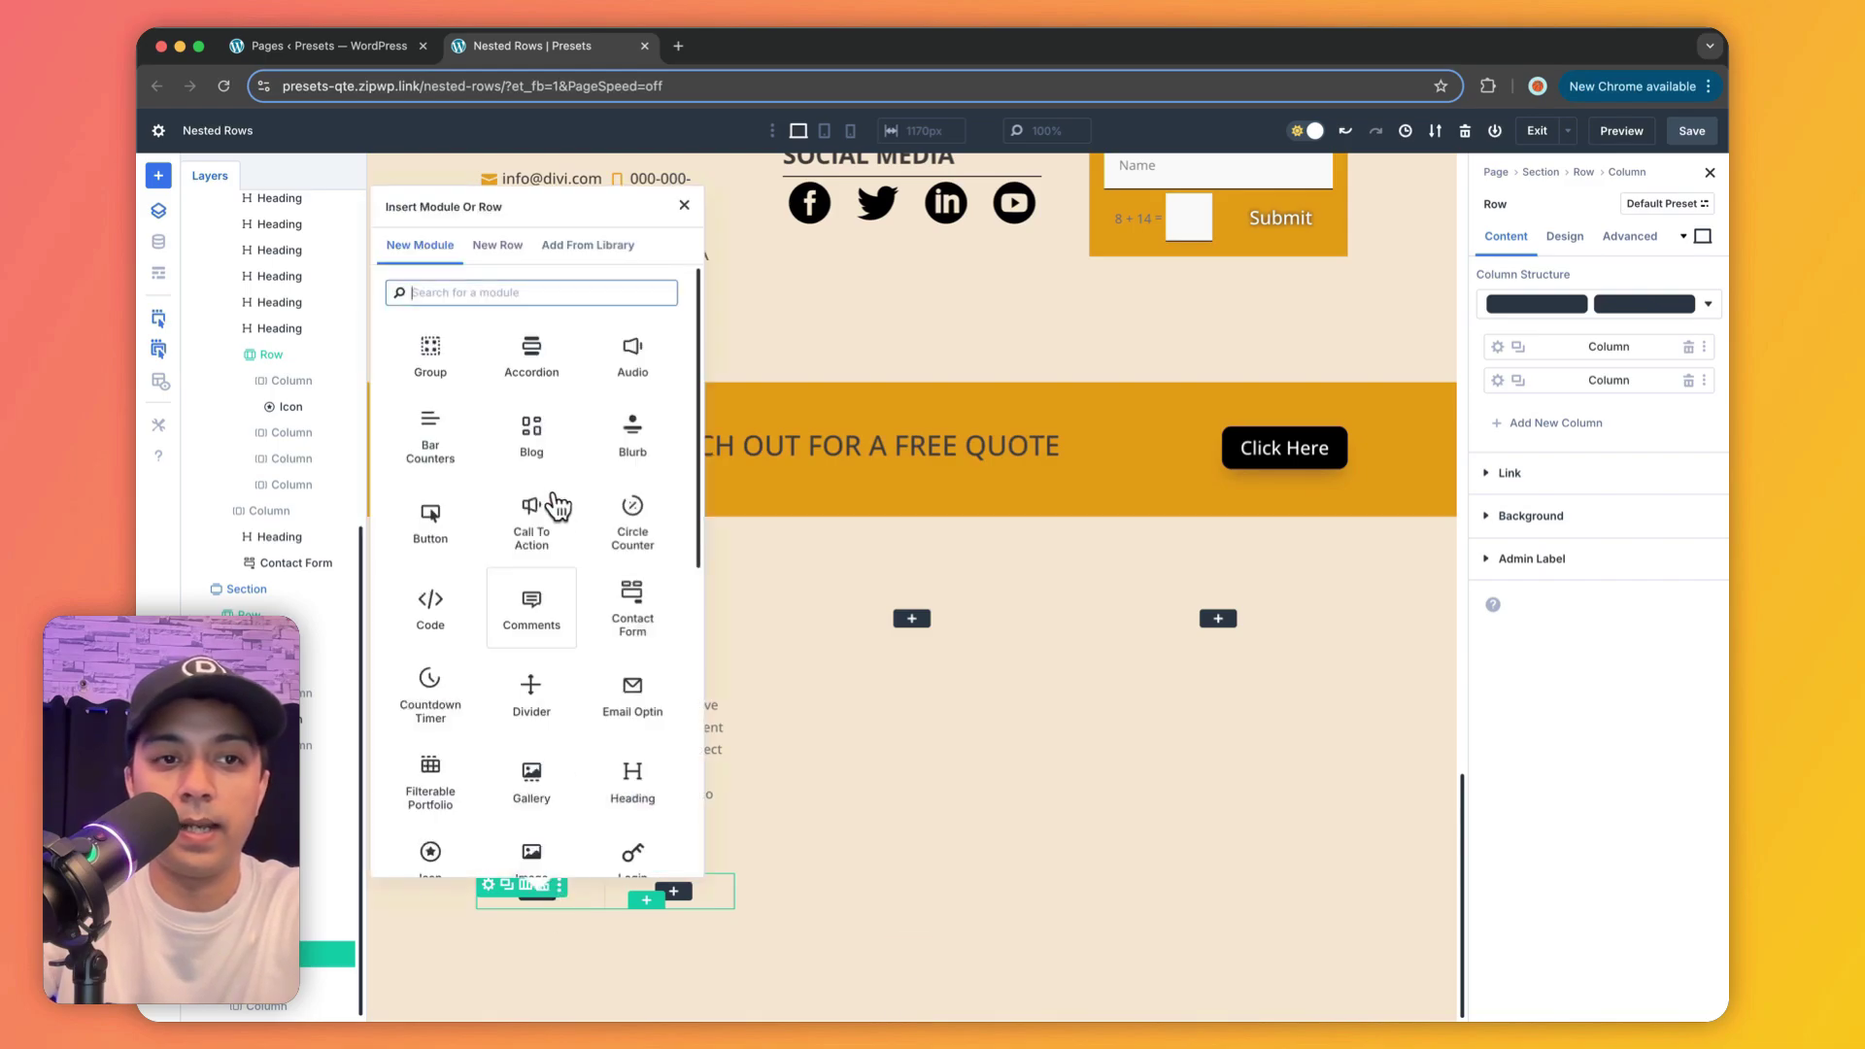
type("icon")
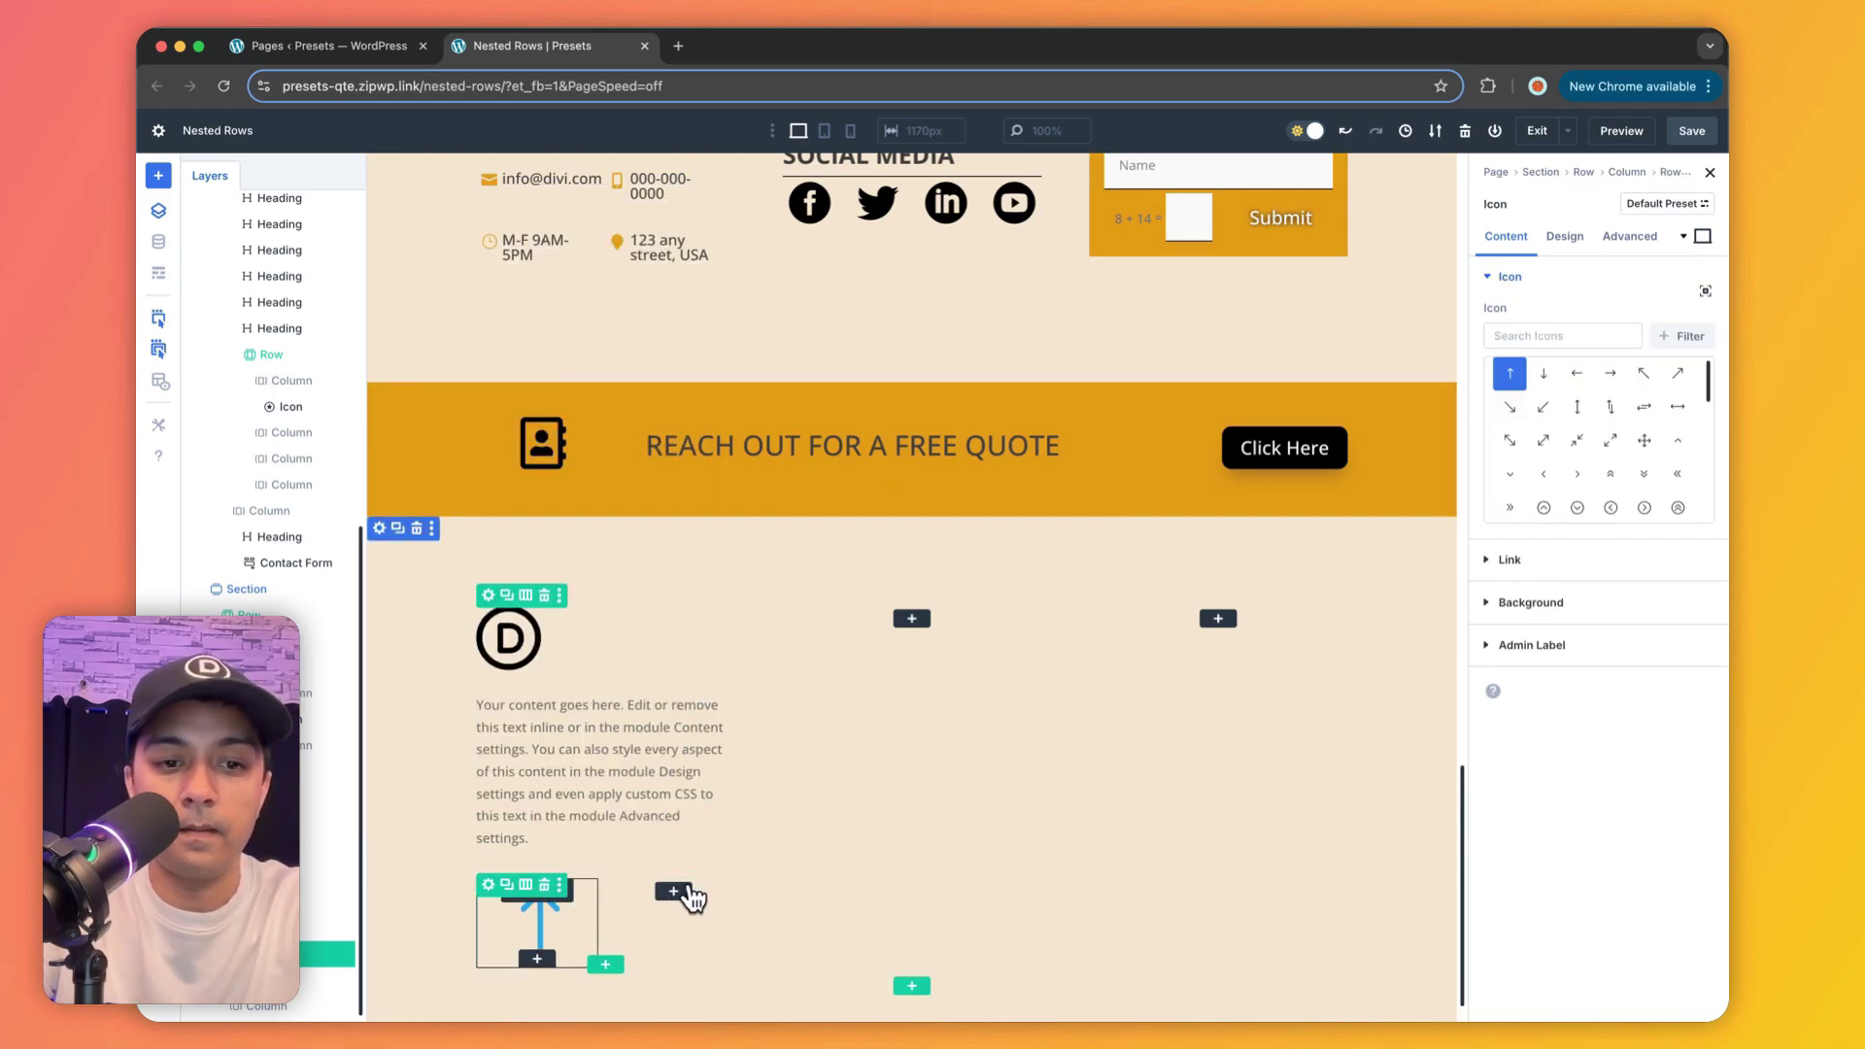
left_click(676, 892)
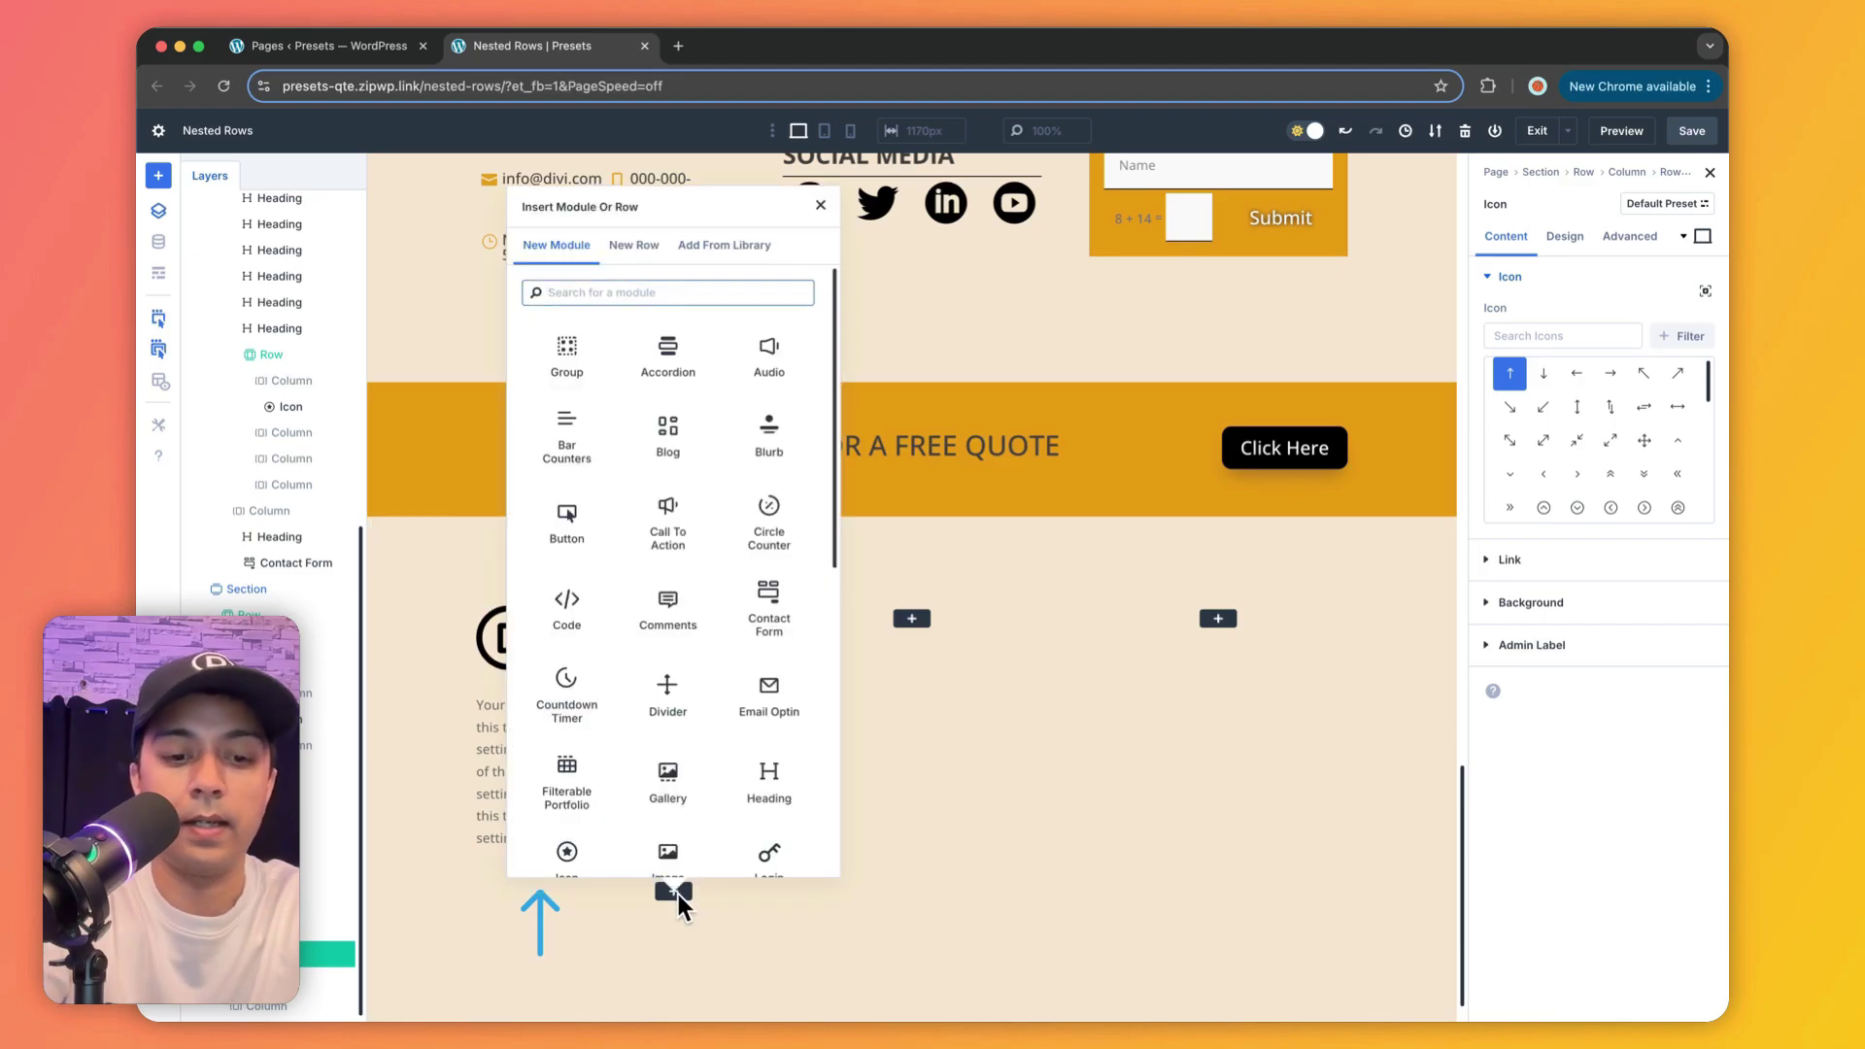
type("head")
left_click(576, 356)
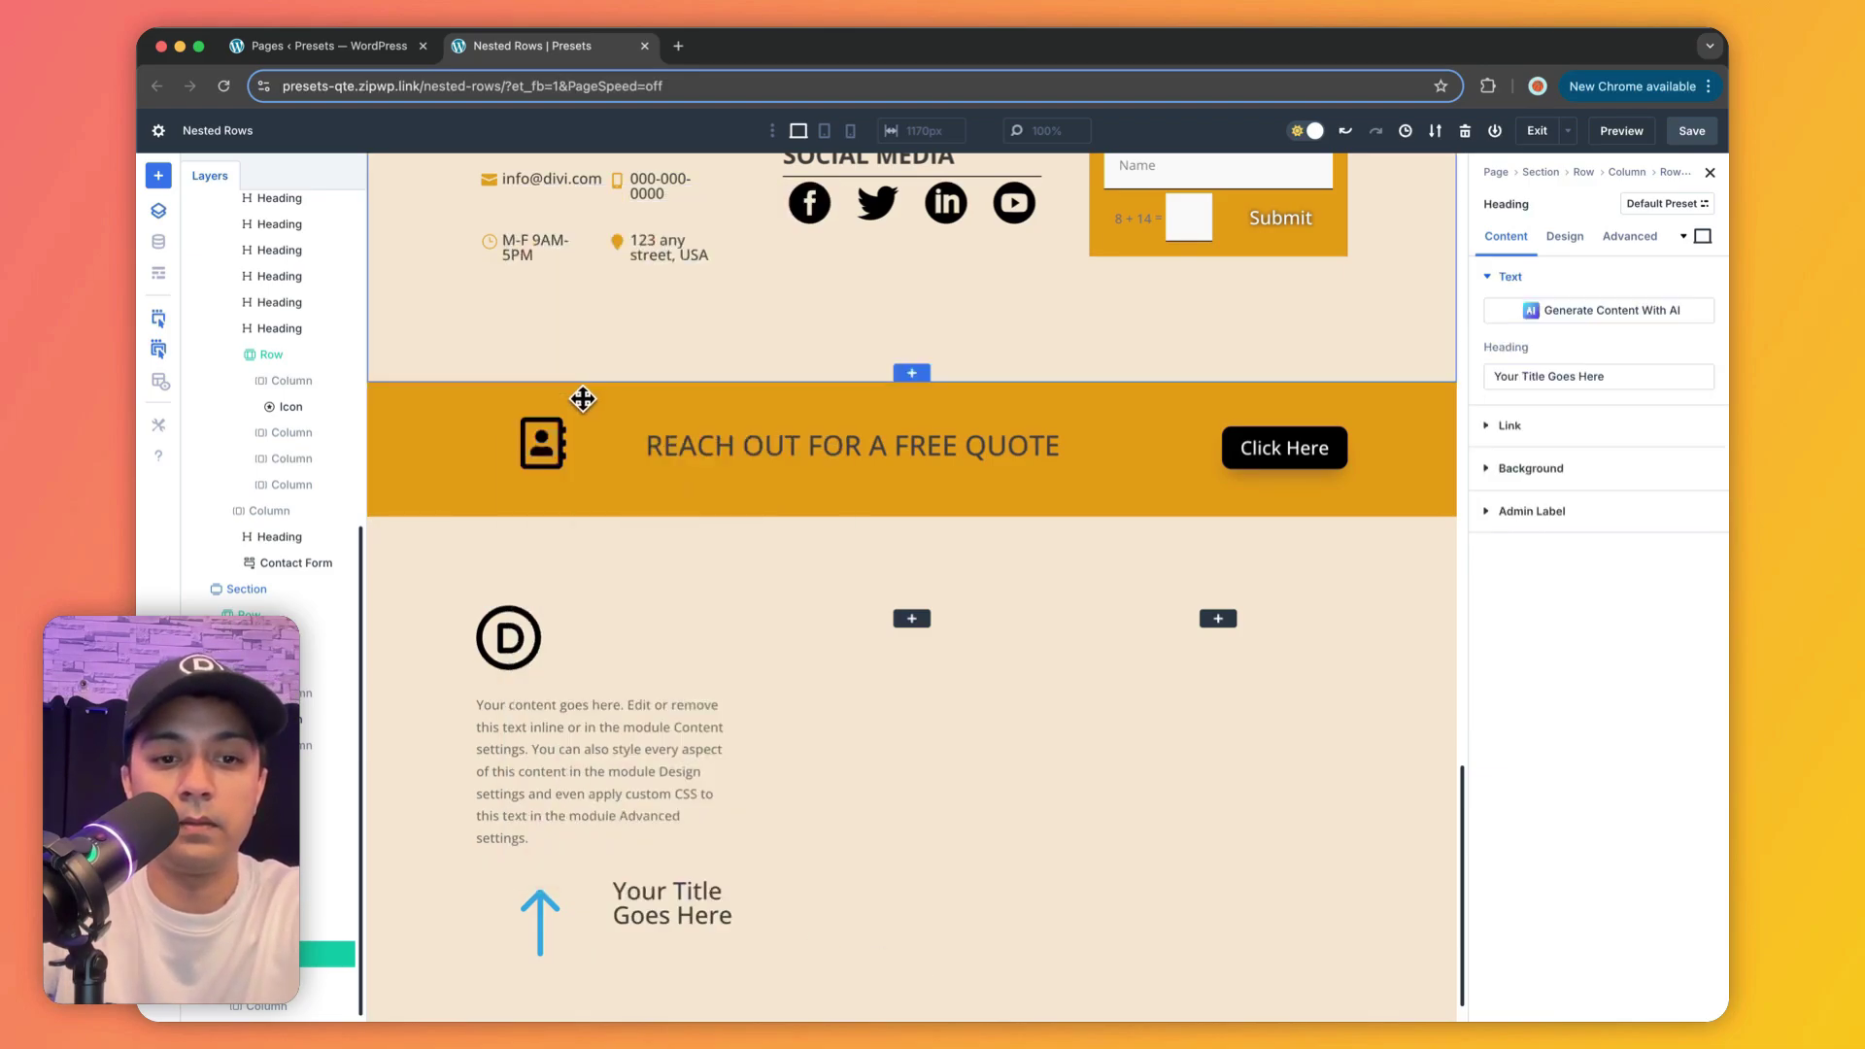
Step: Copy the original email contact module's settings onto the new heading
scroll(544, 389, "up", 2)
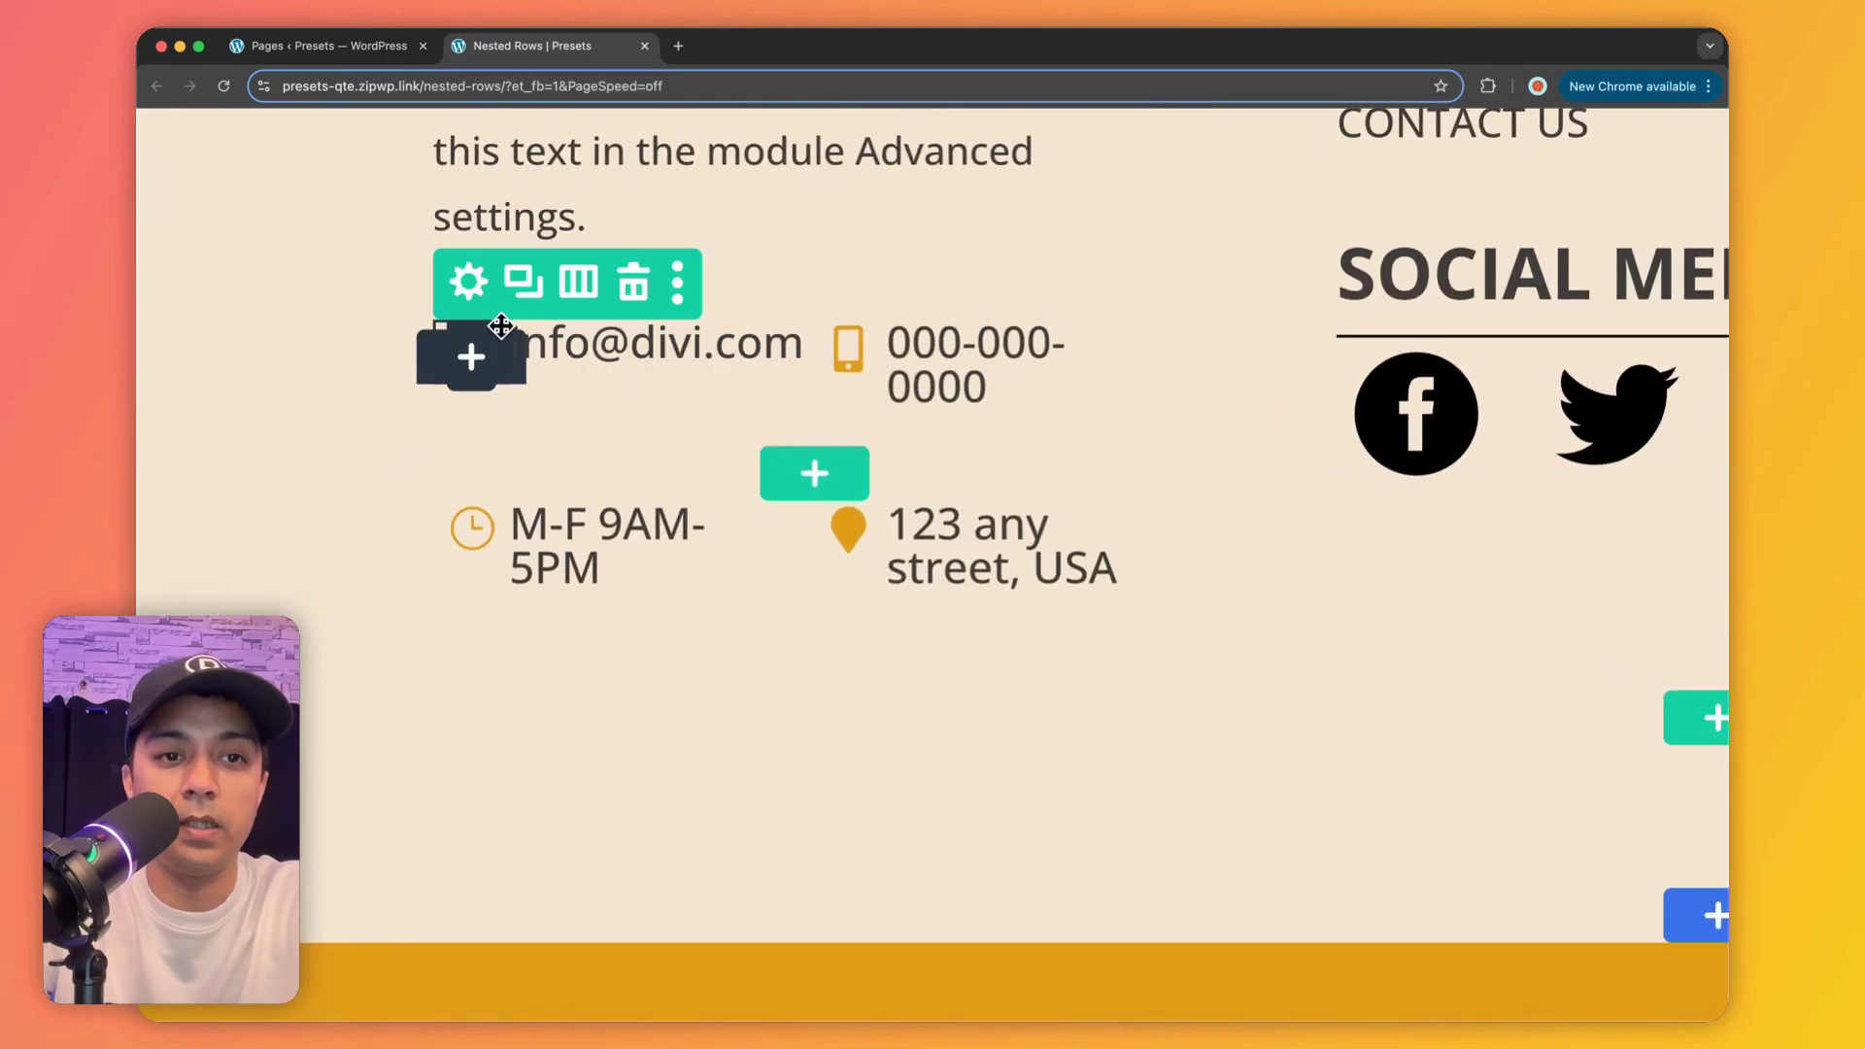
left_click(471, 354)
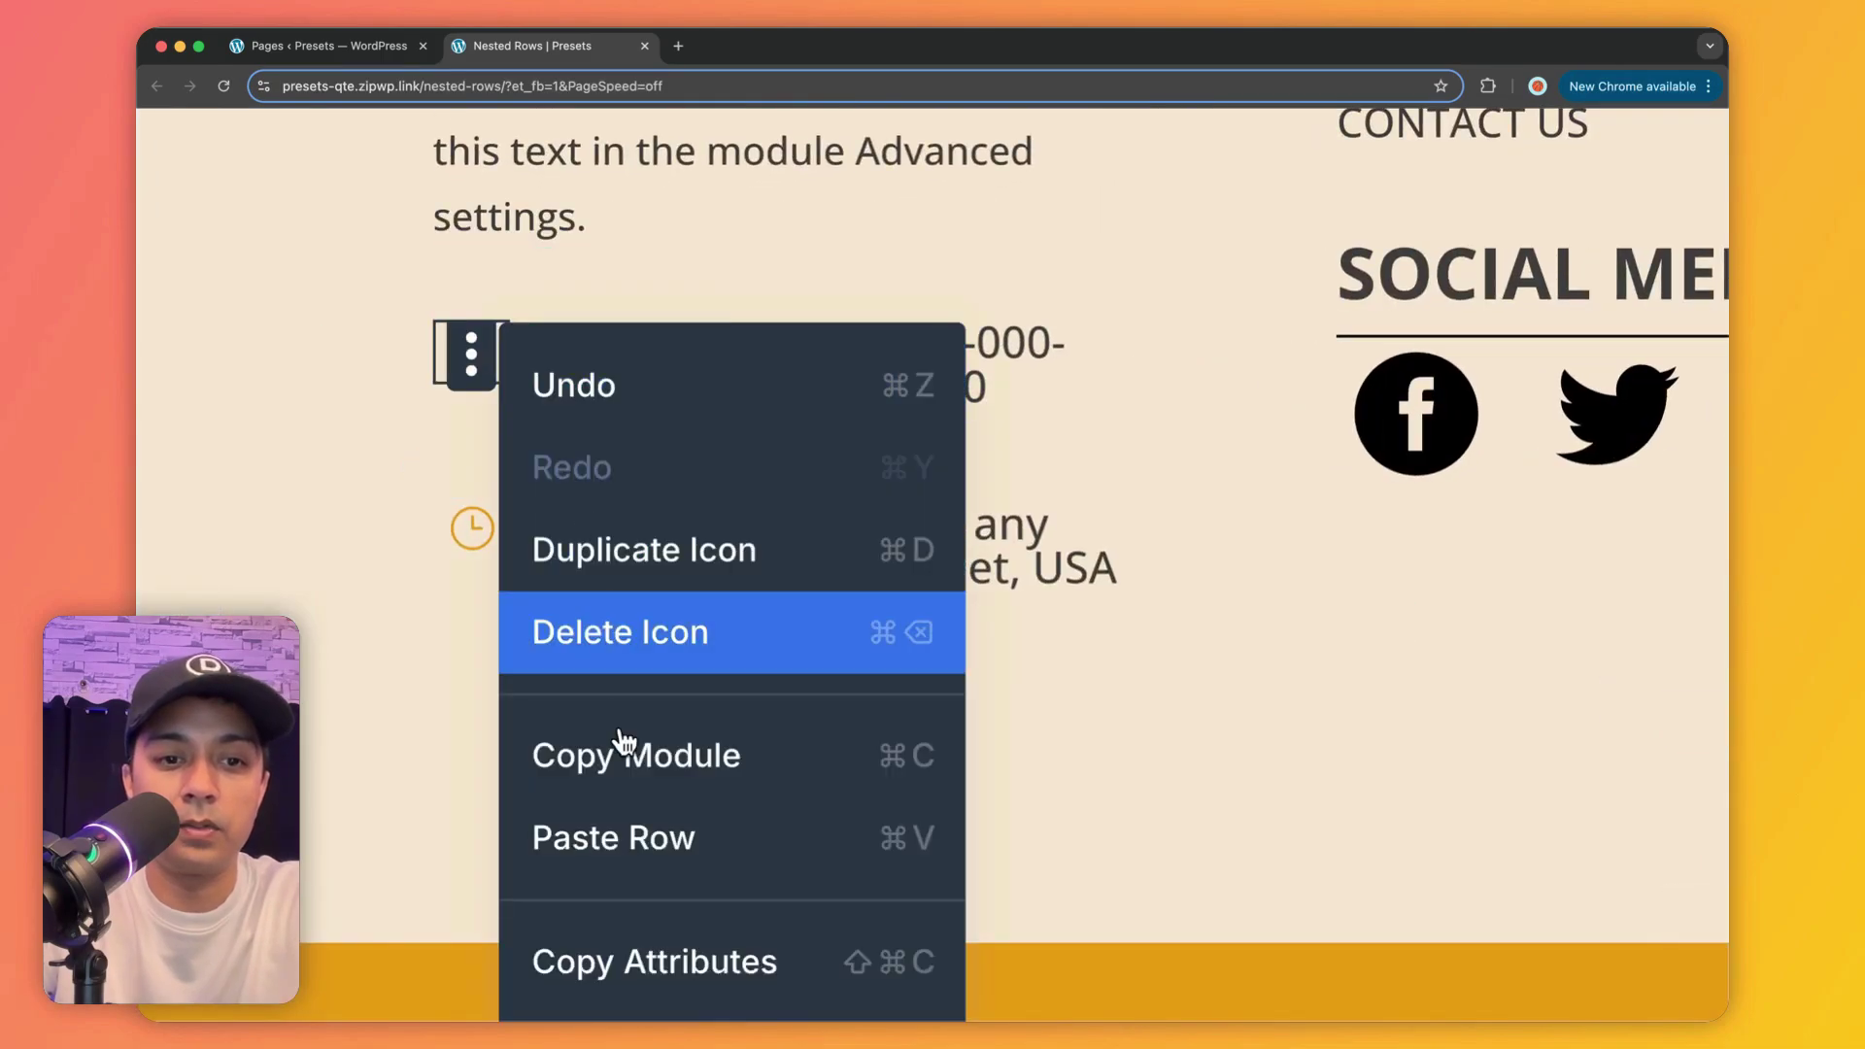
left_click(632, 957)
right_click(625, 849)
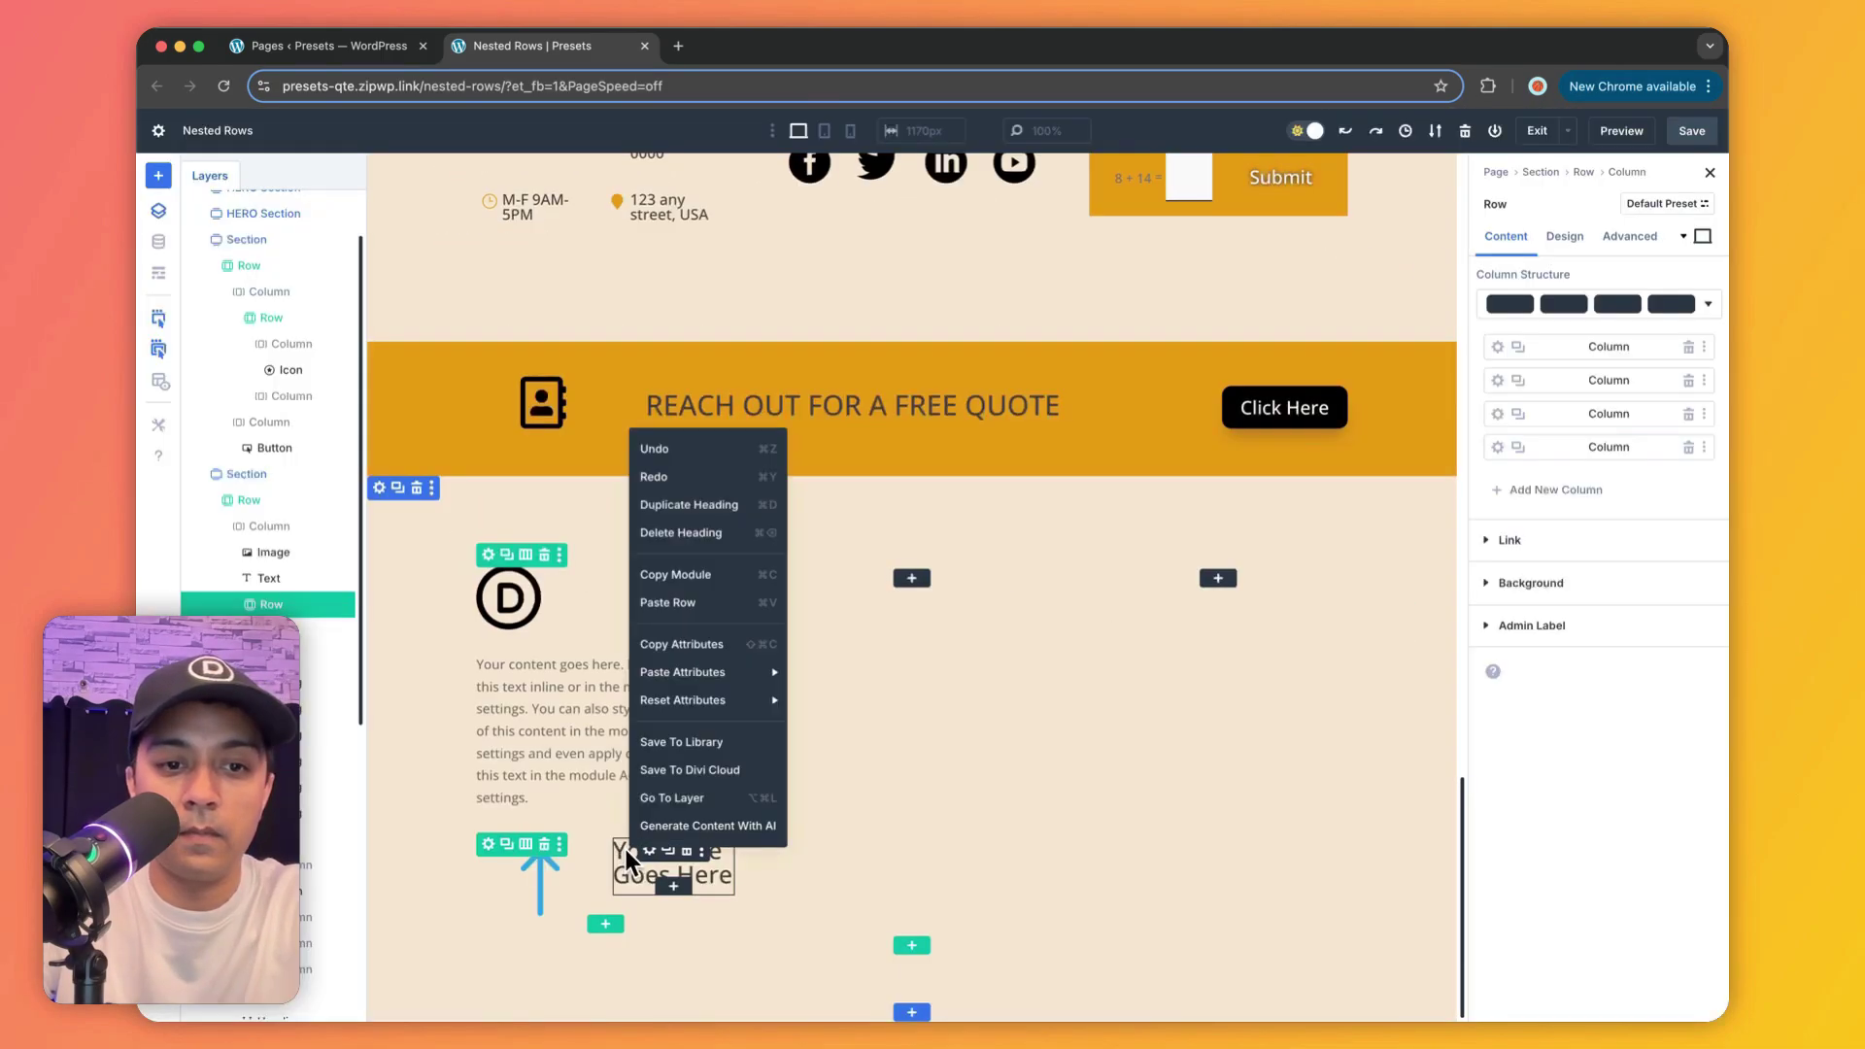
left_click(626, 699)
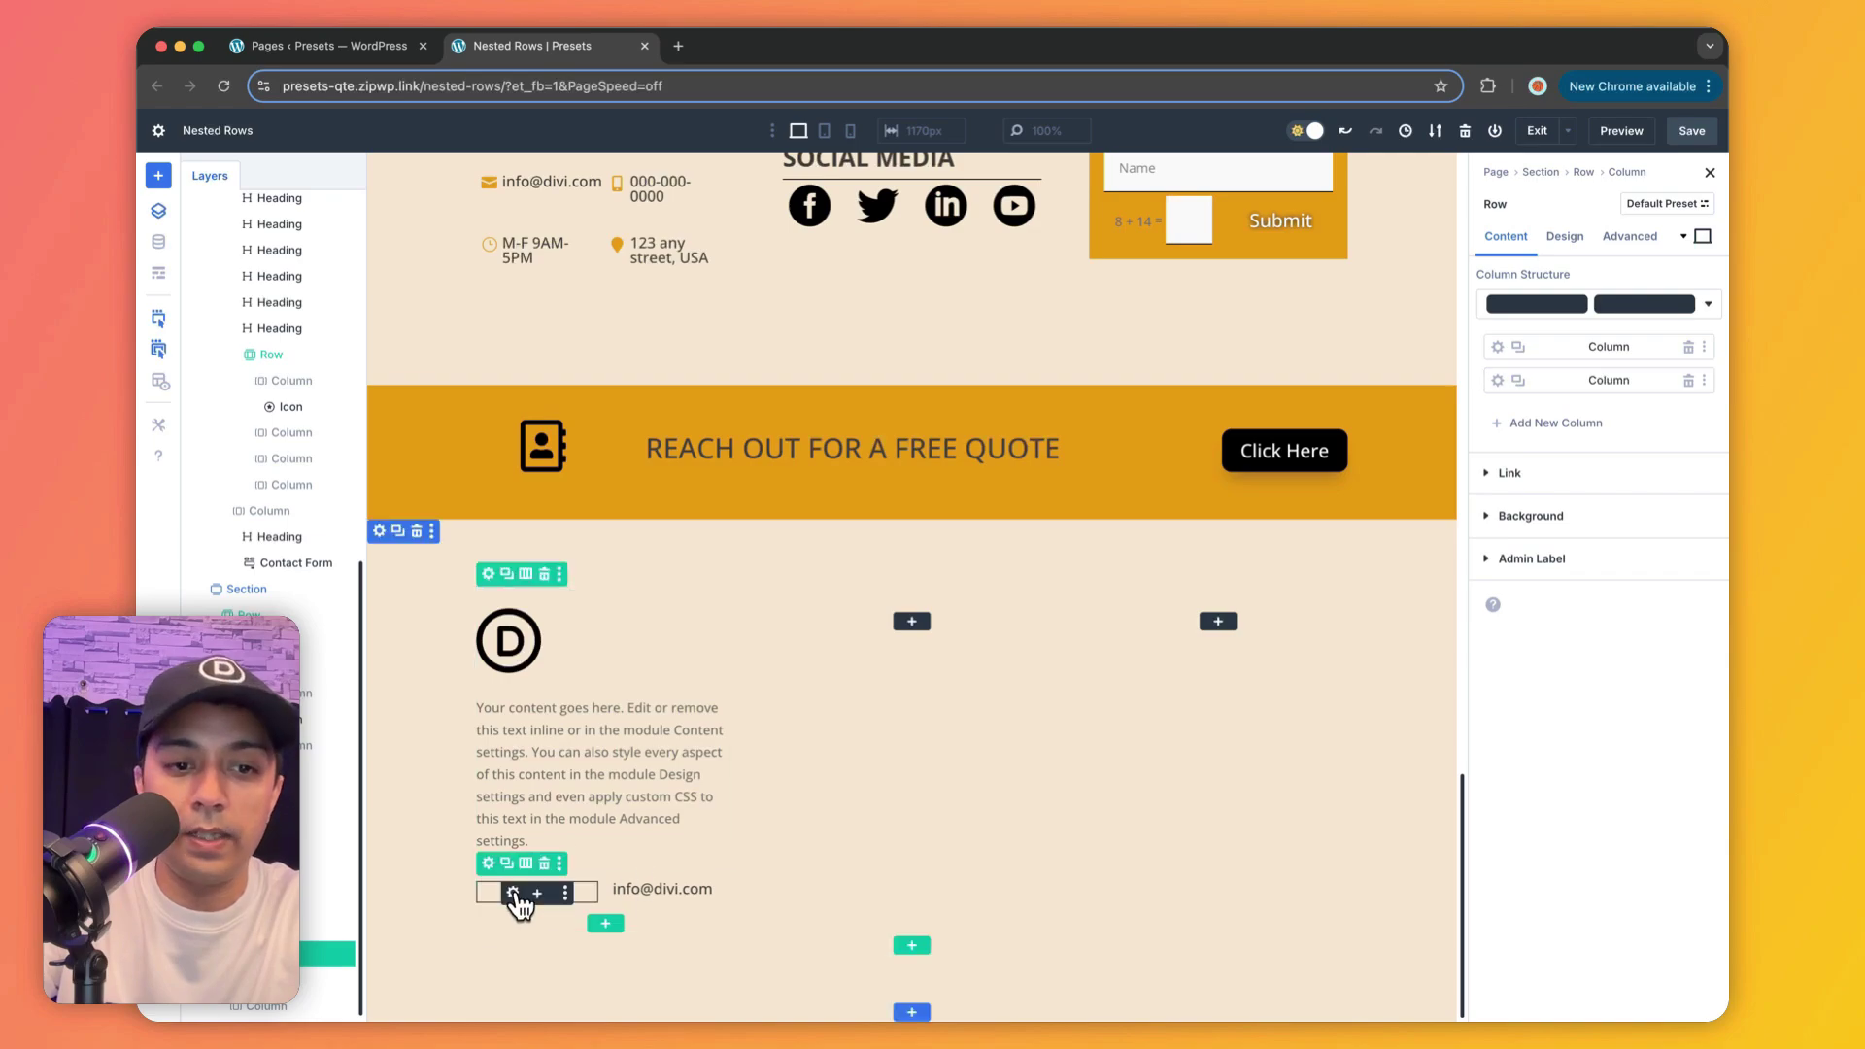
mouse_move(490, 877)
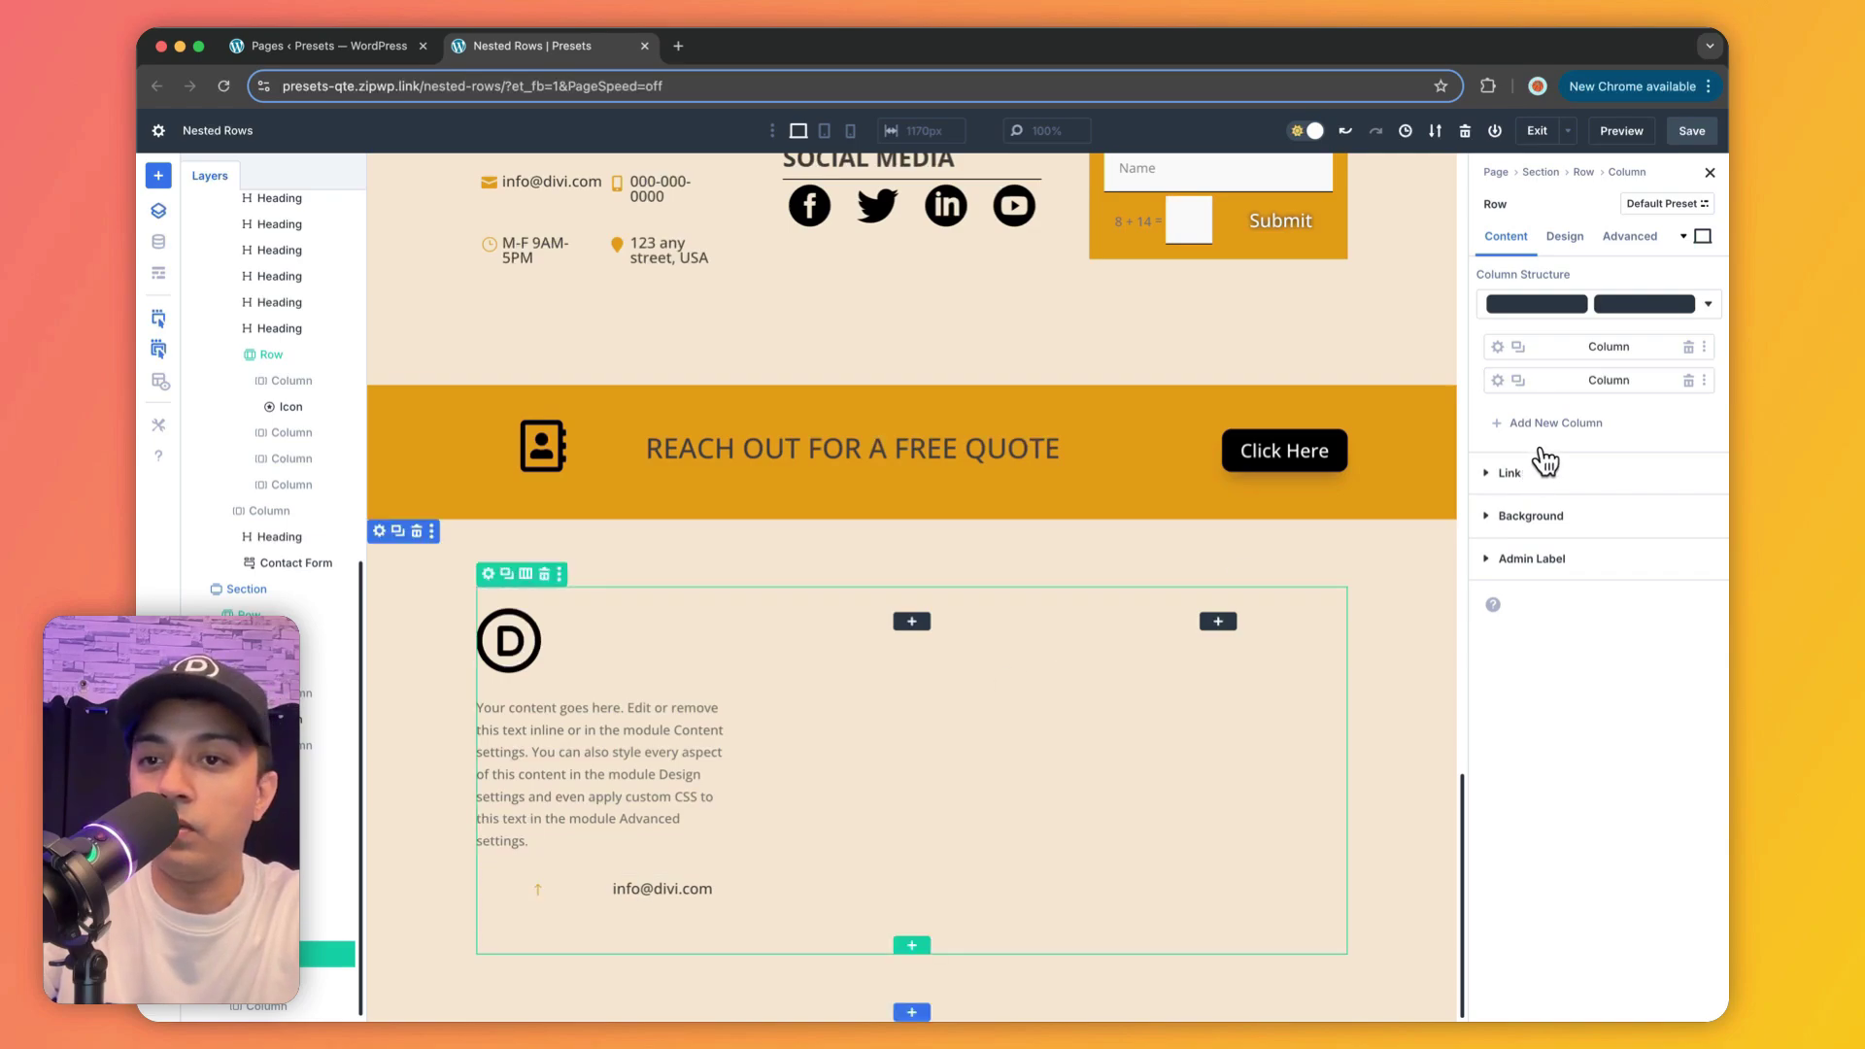
Step: Add two more columns and paste the original email and phone row onto the nested row
left_click(1518, 346)
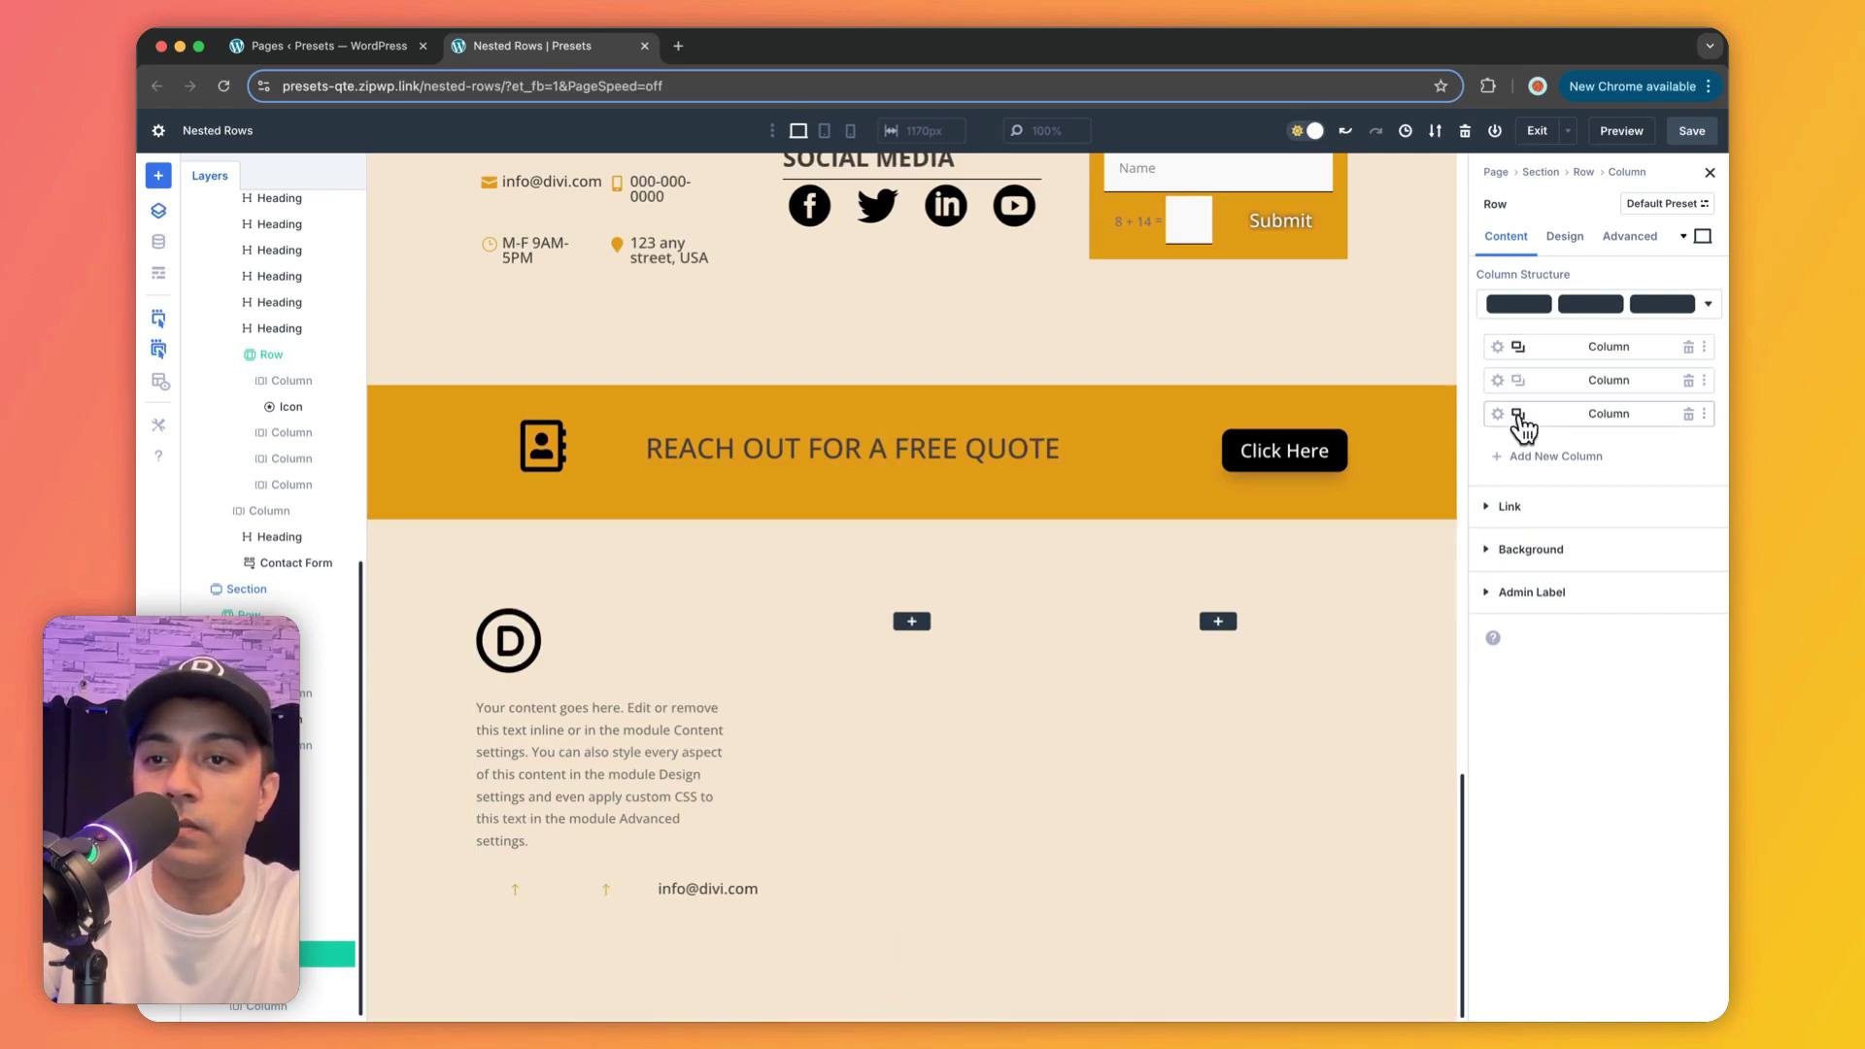
left_click(1519, 416)
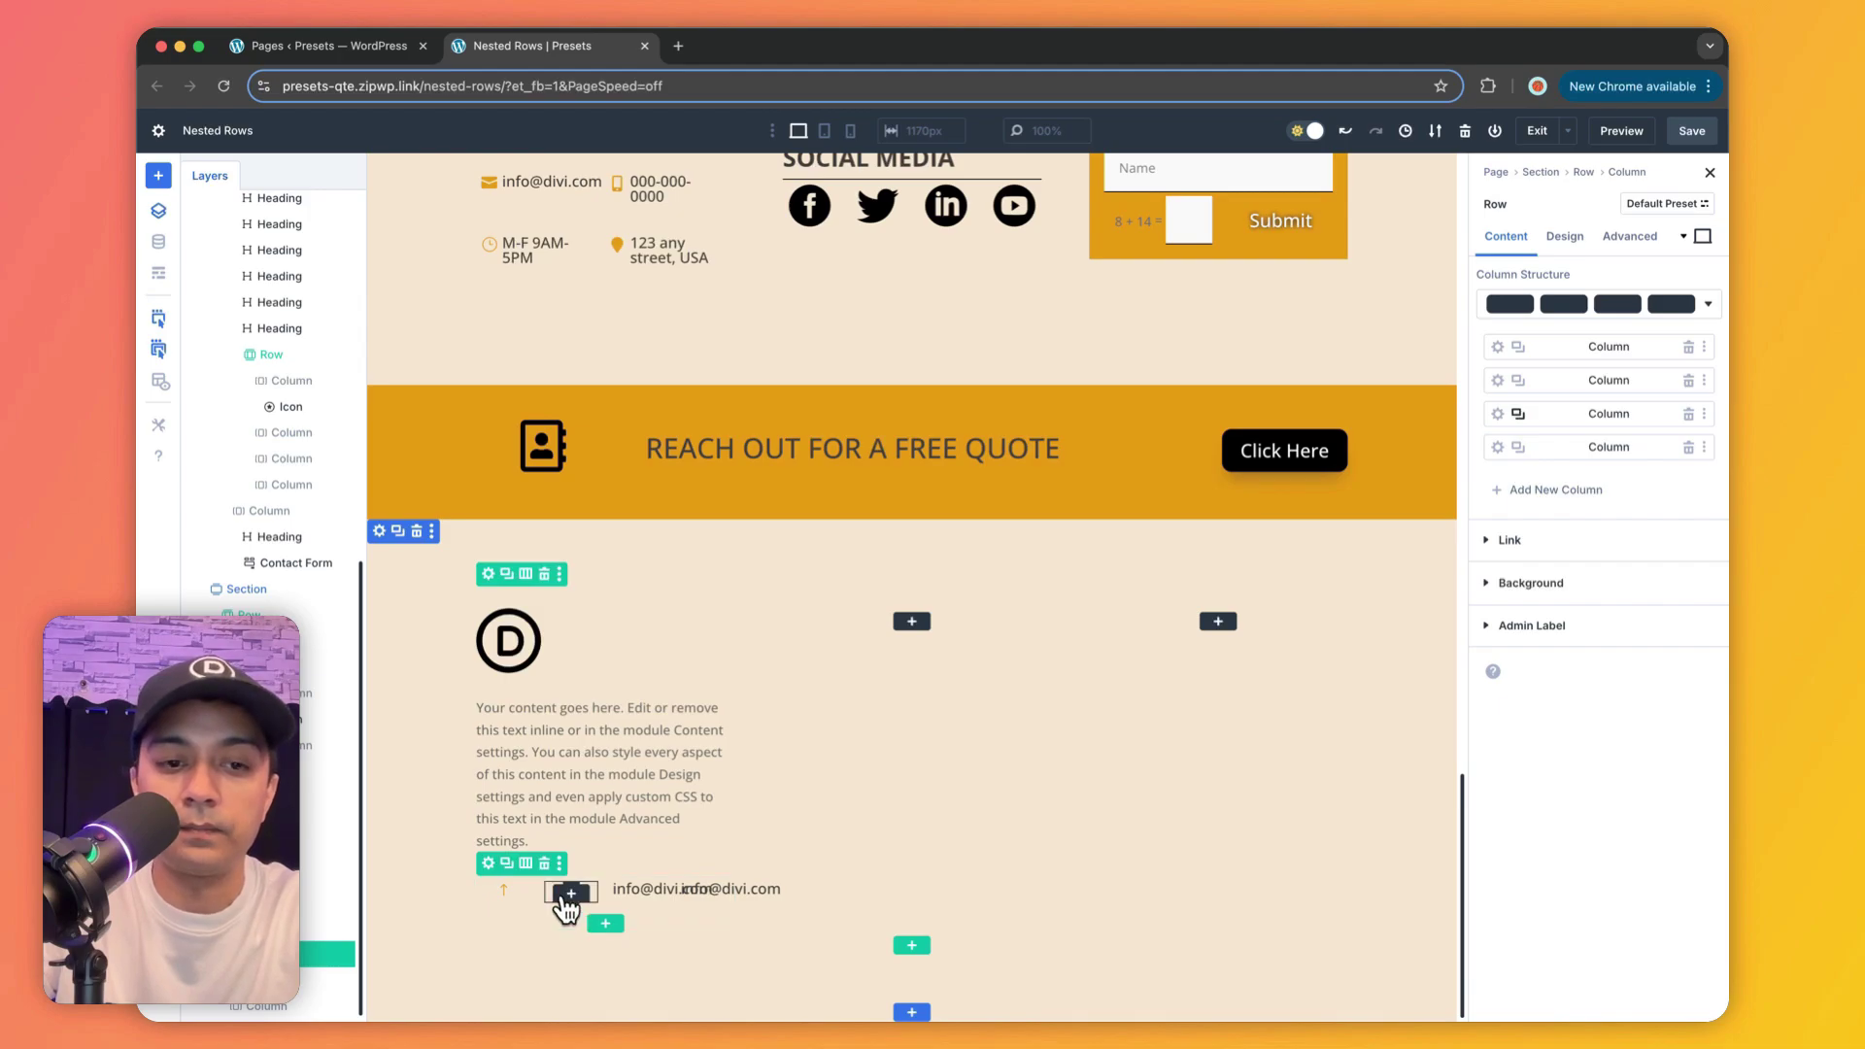
scroll(573, 903, "up", 3)
right_click(495, 512)
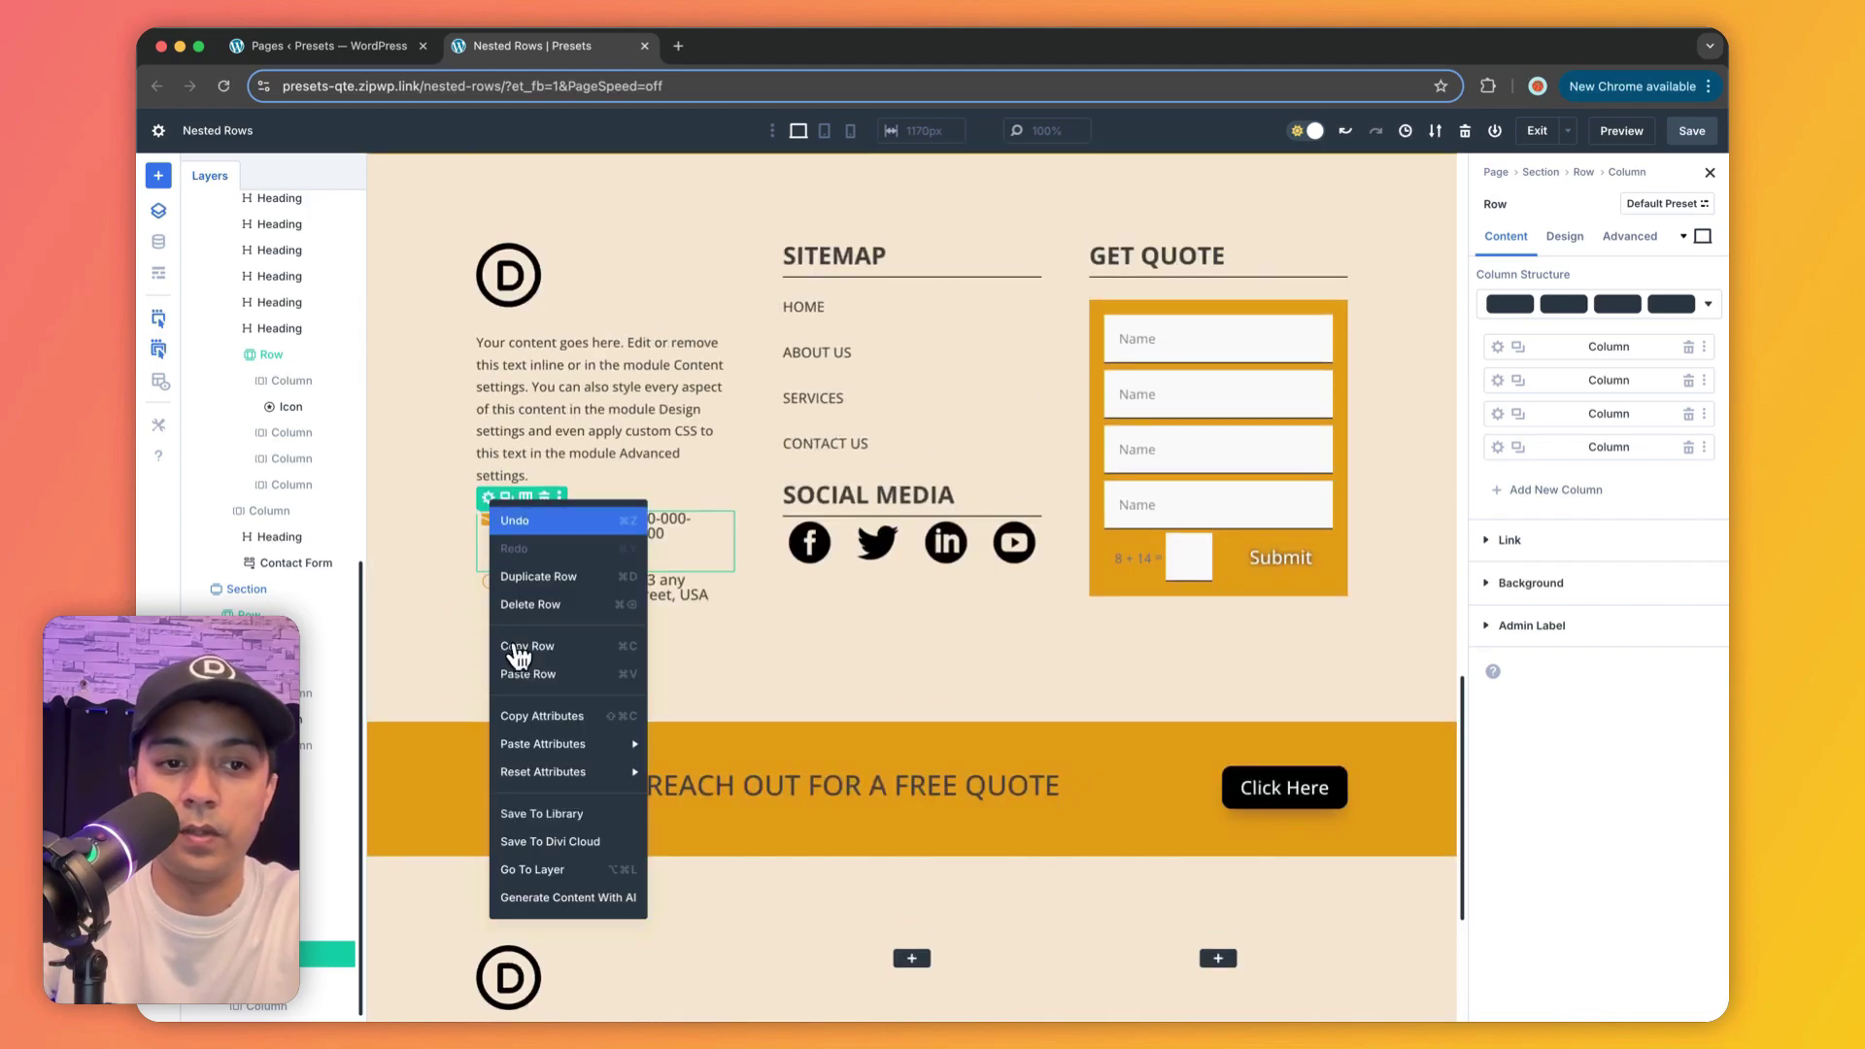
left_click(524, 622)
scroll(539, 874, "down", 3)
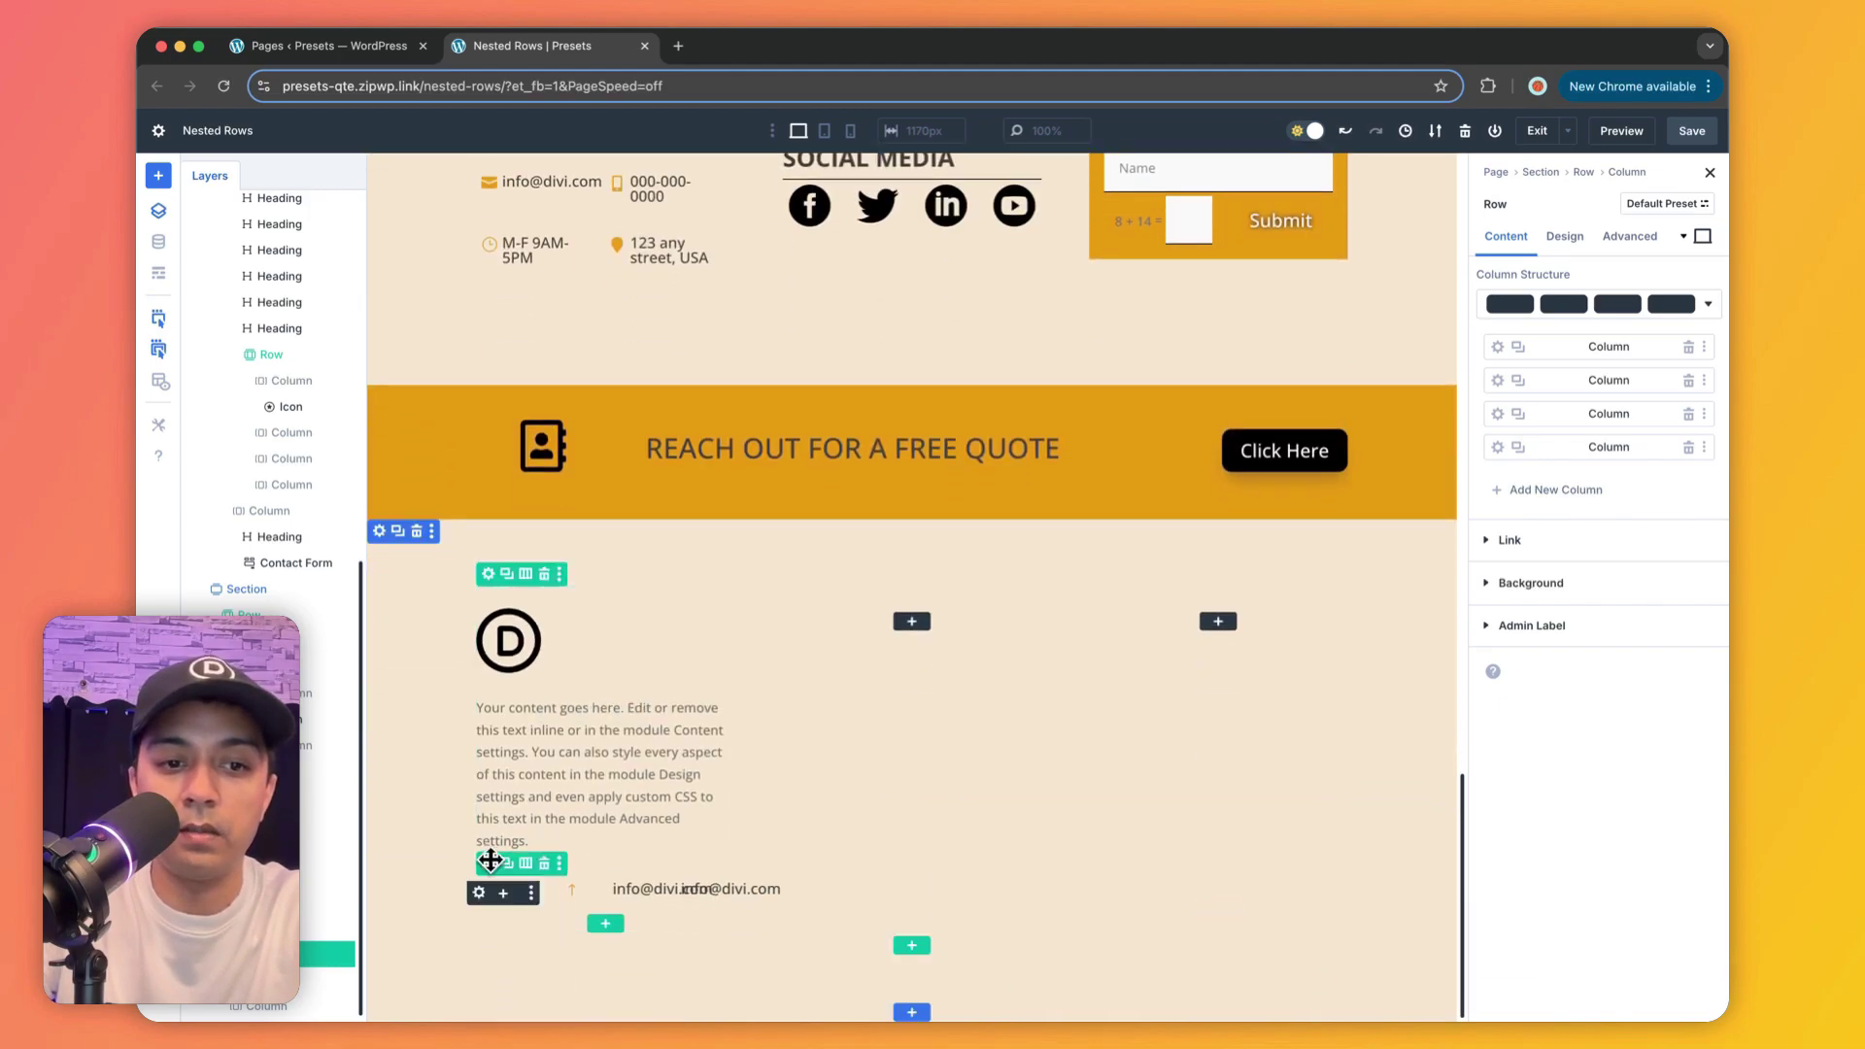
right_click(492, 878)
left_click(732, 708)
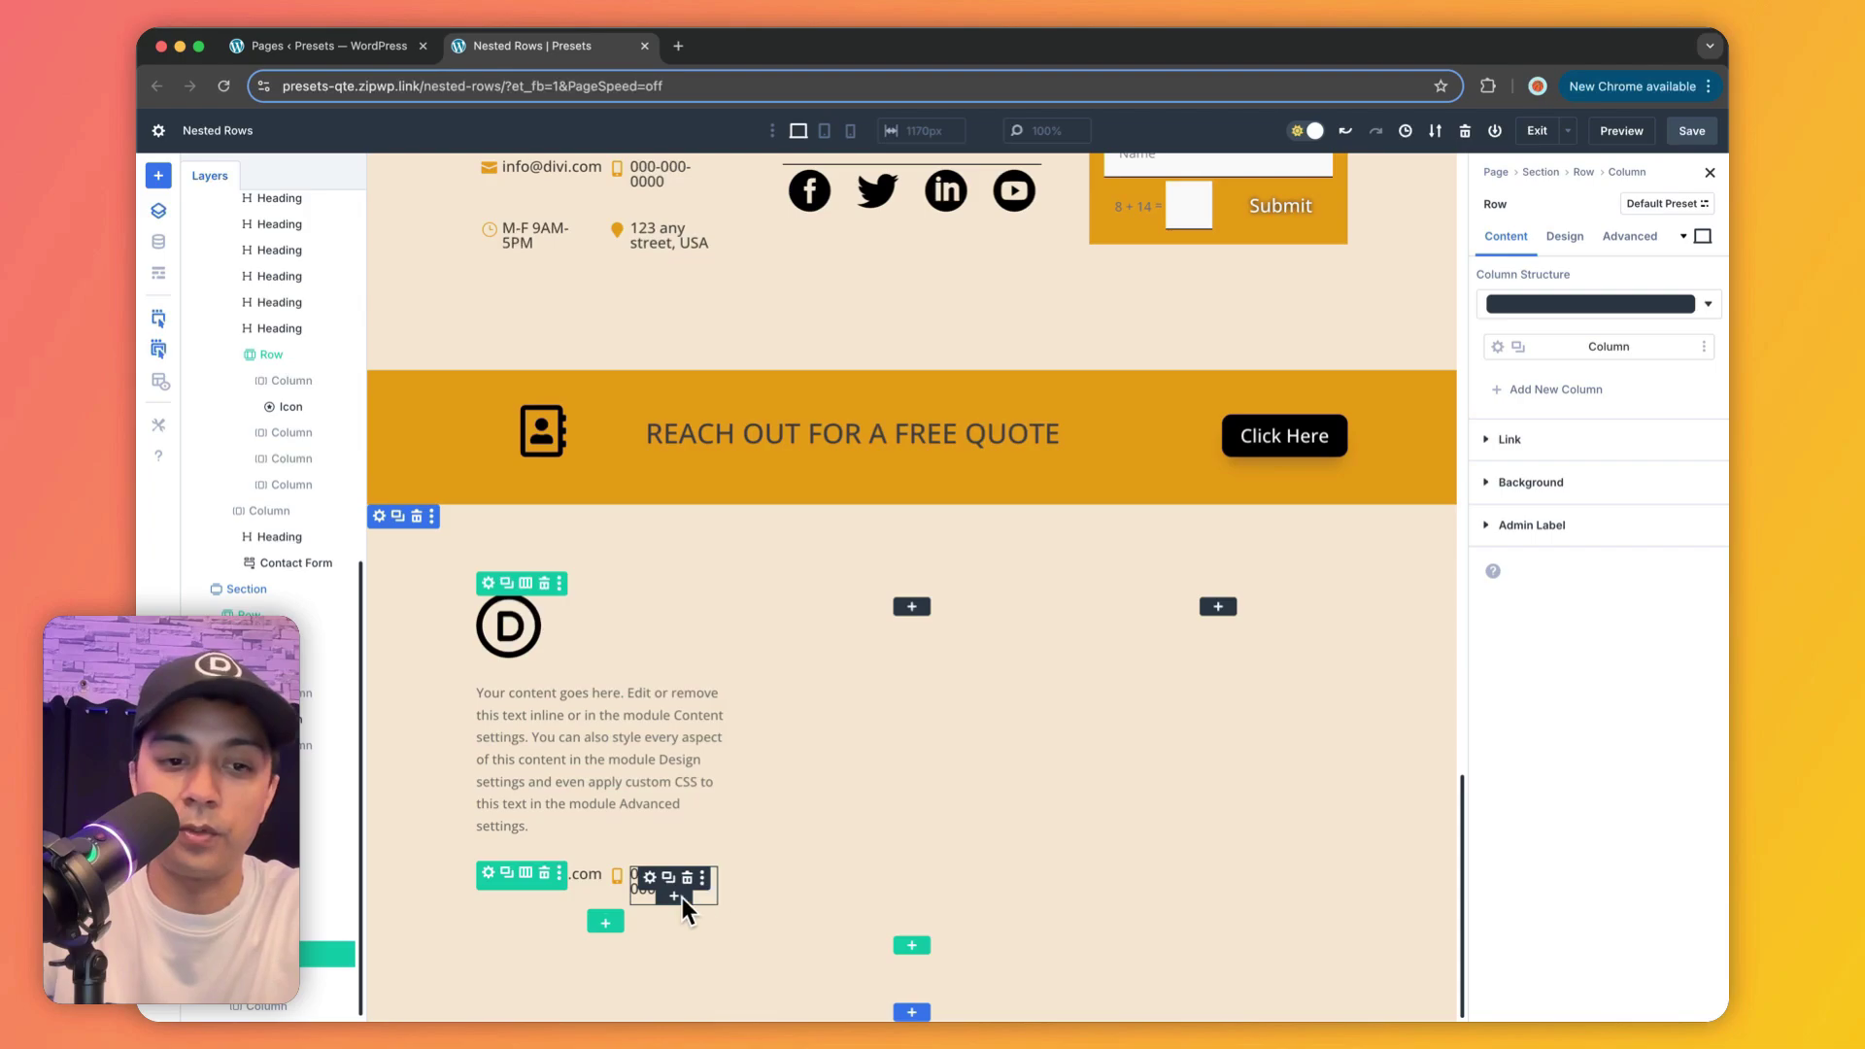
Step: Duplicate the email and phone contact row
scroll(544, 389, "up", 2)
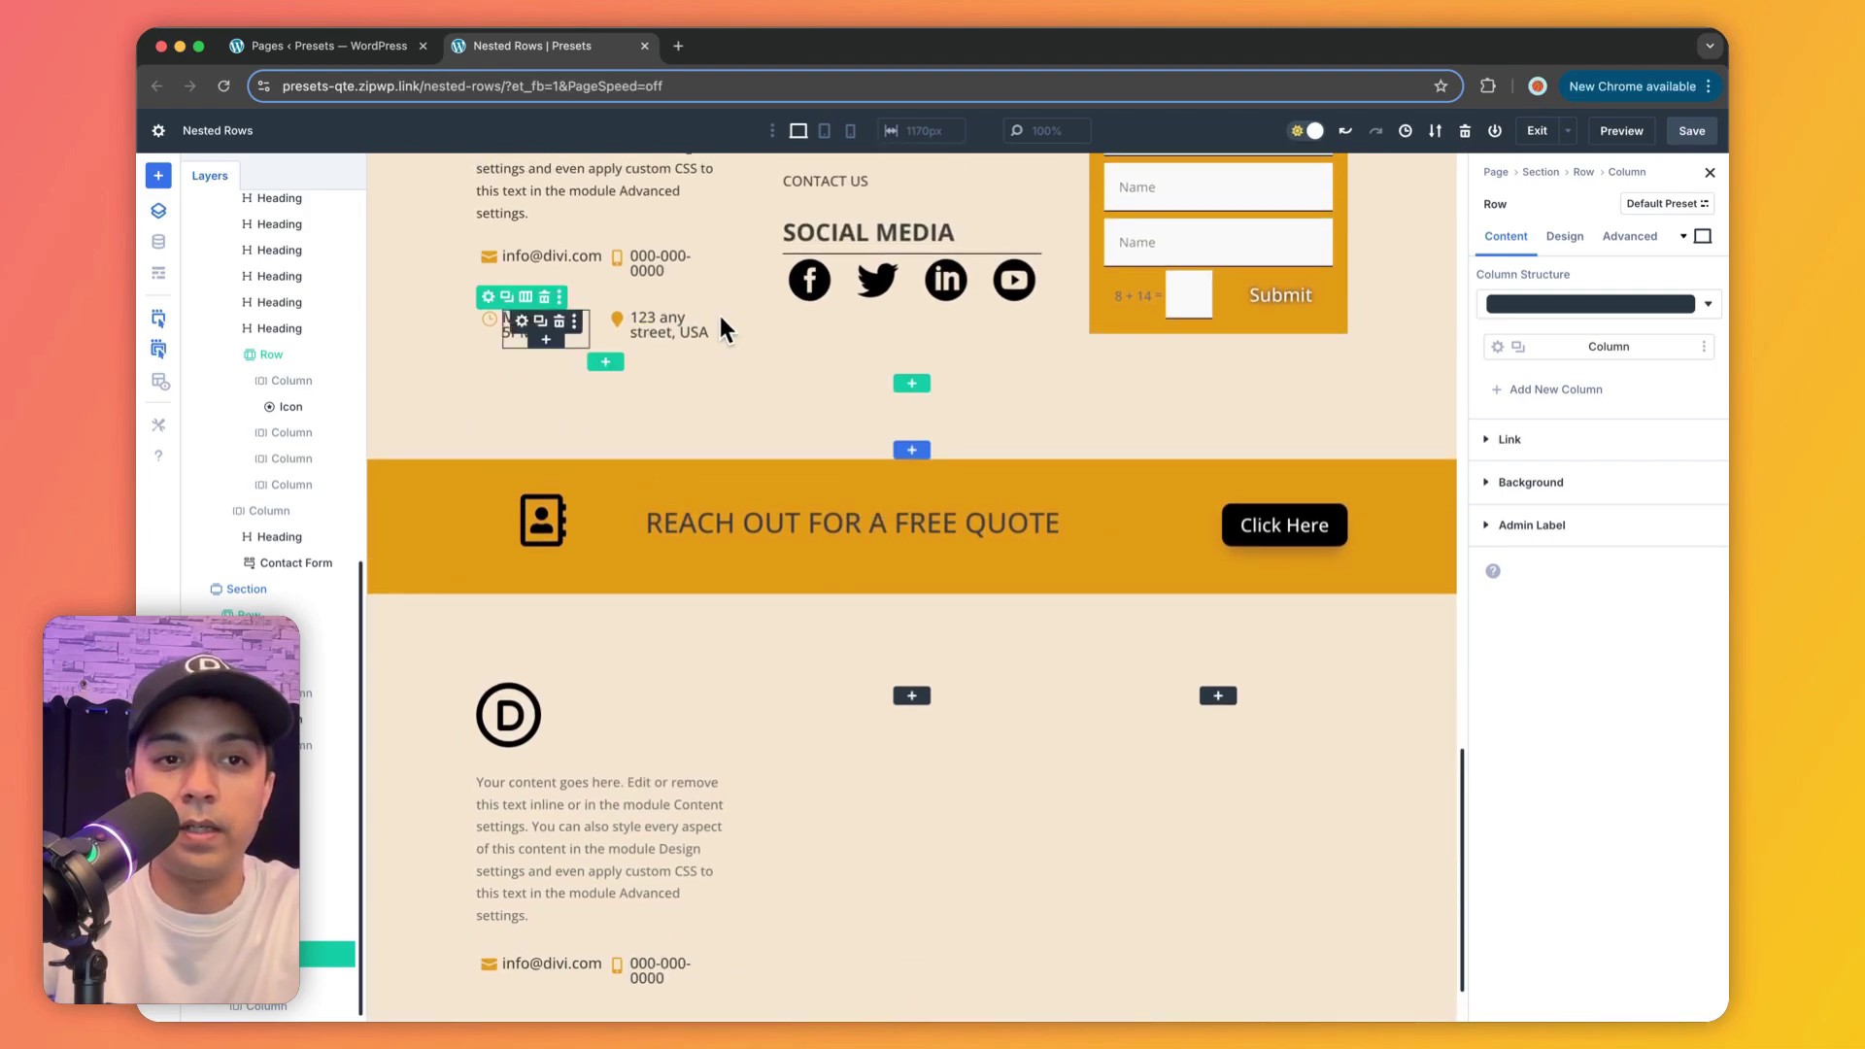
scroll(641, 826, "down", 2)
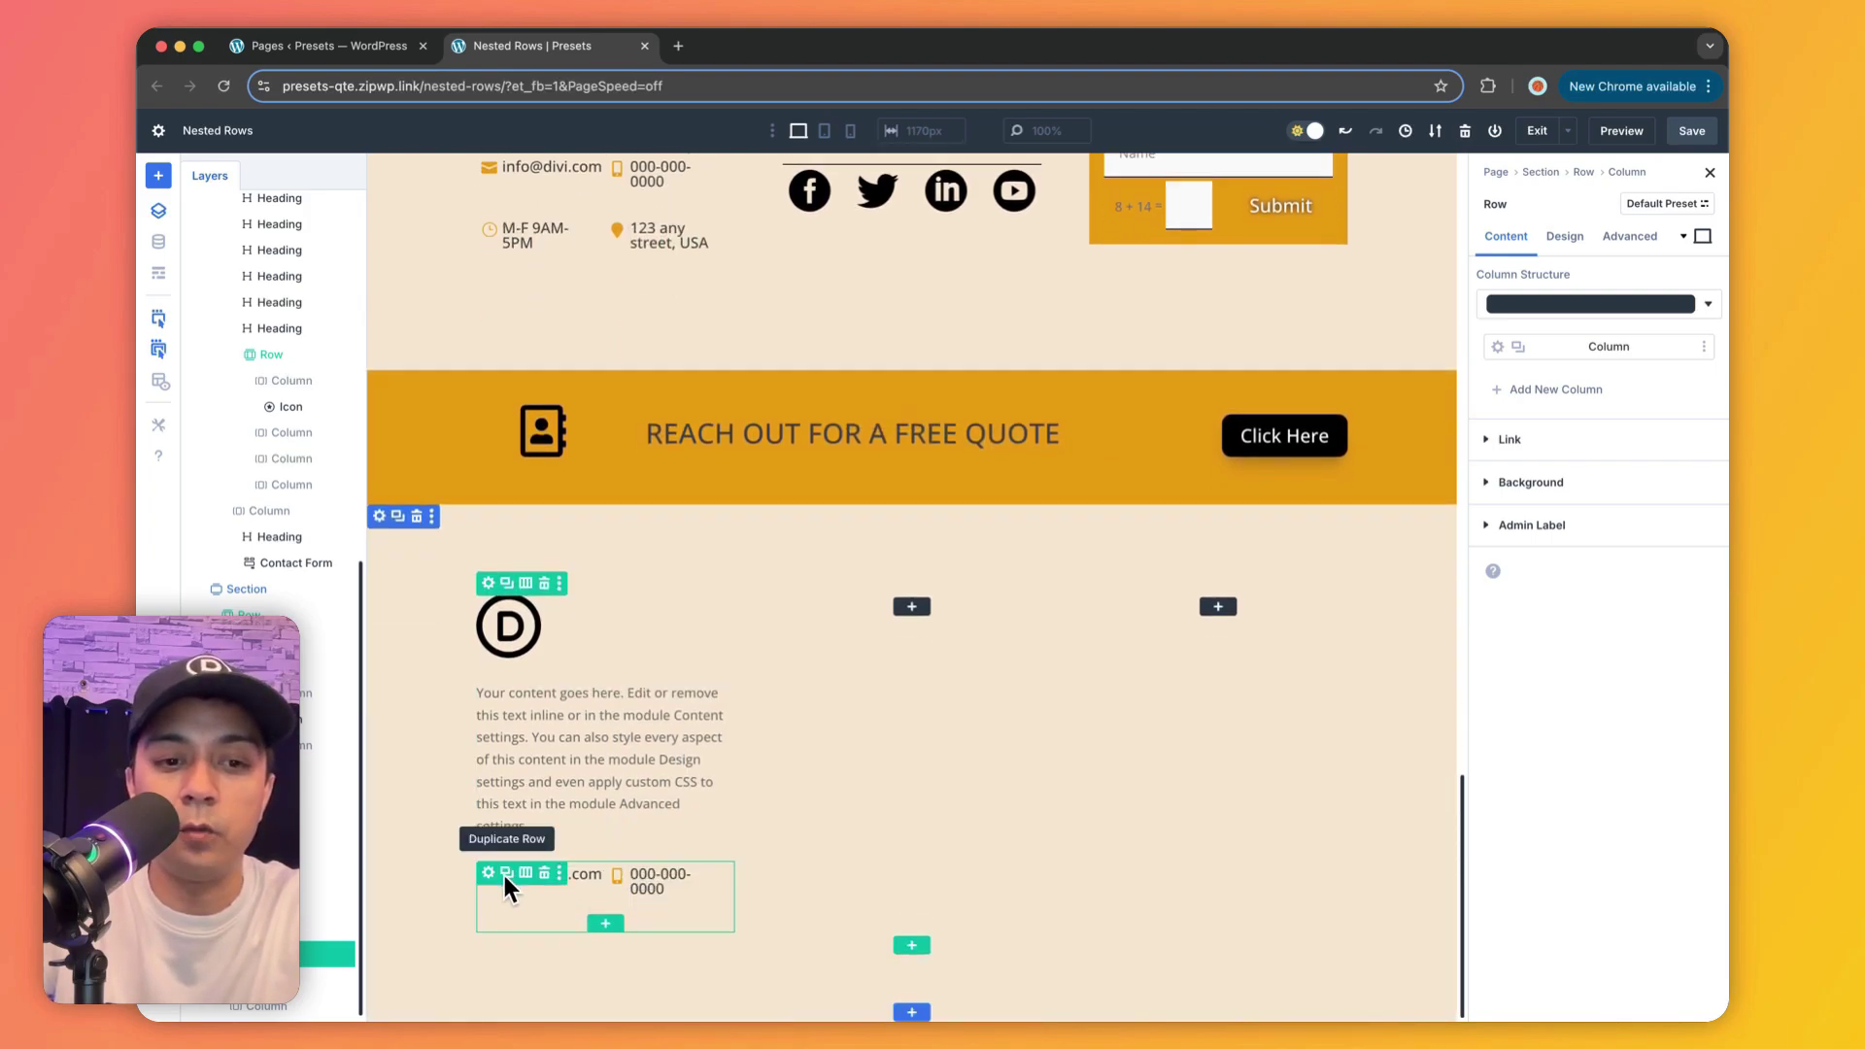
left_click(506, 873)
scroll(504, 876, "down", 2)
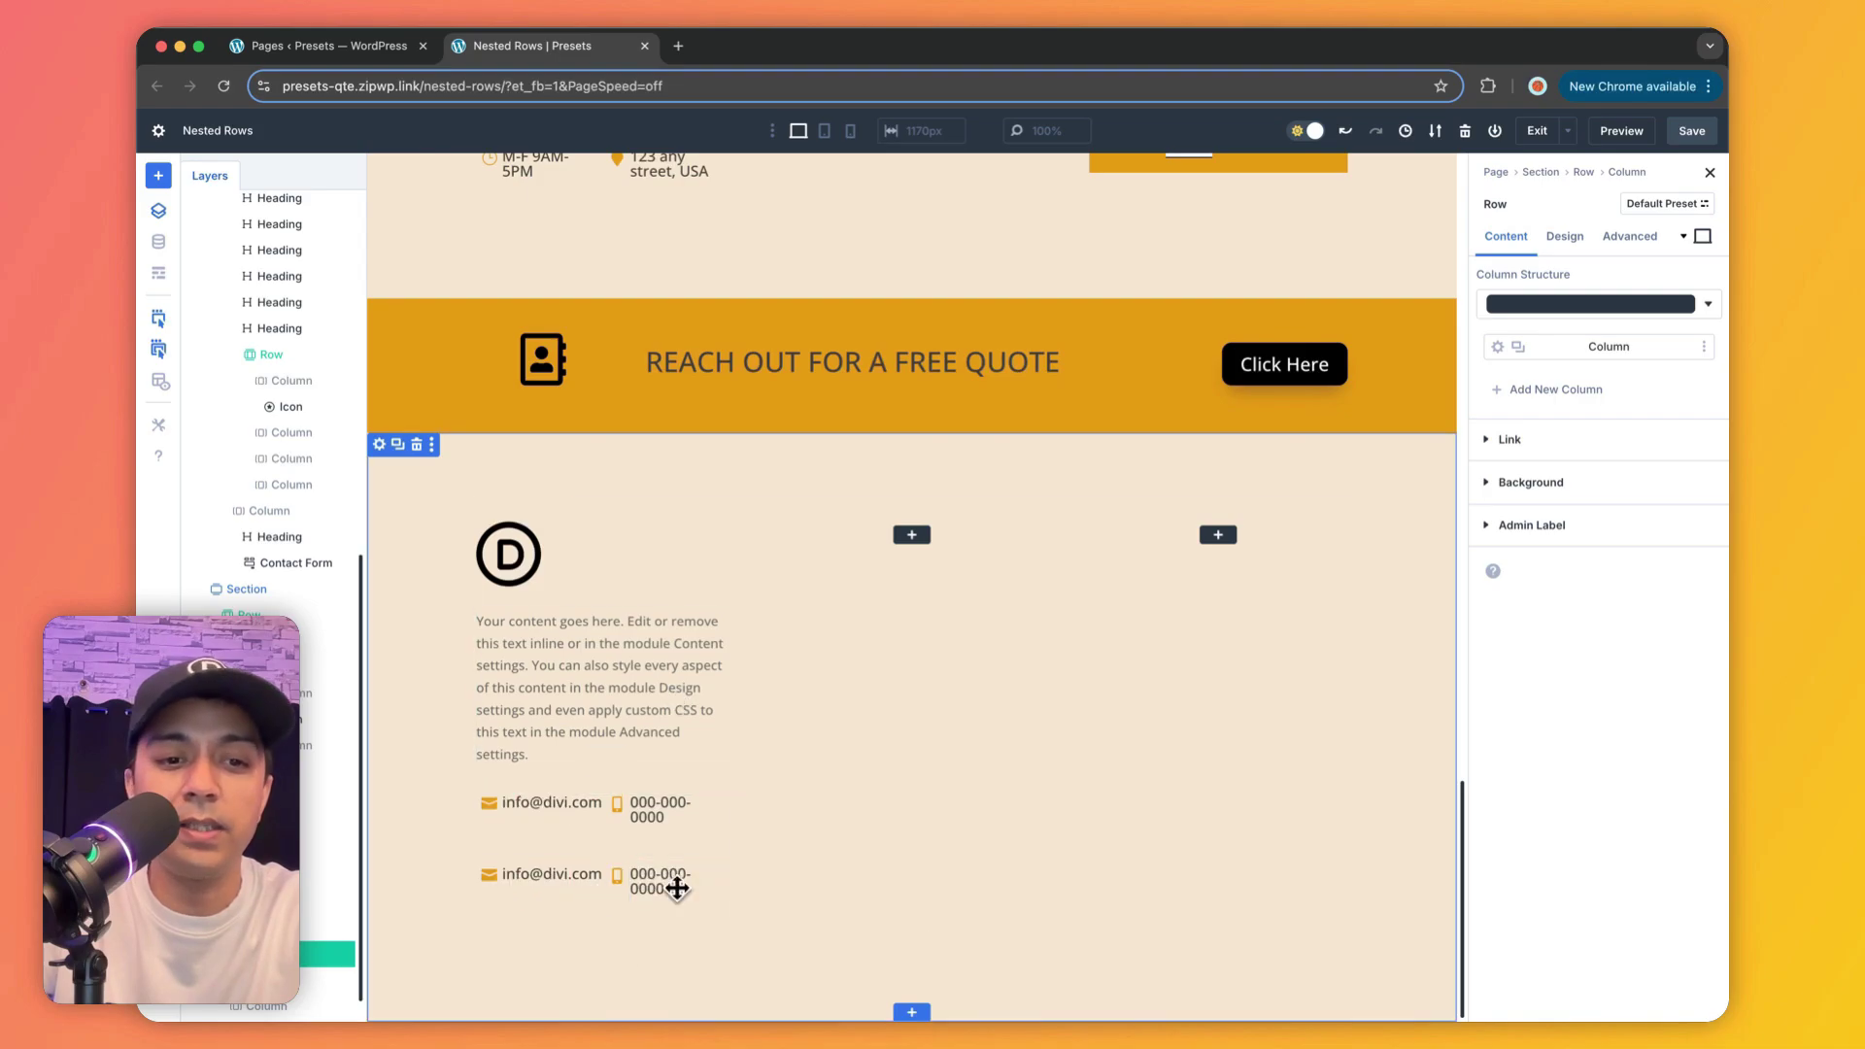
scroll(937, 625, "up", 15)
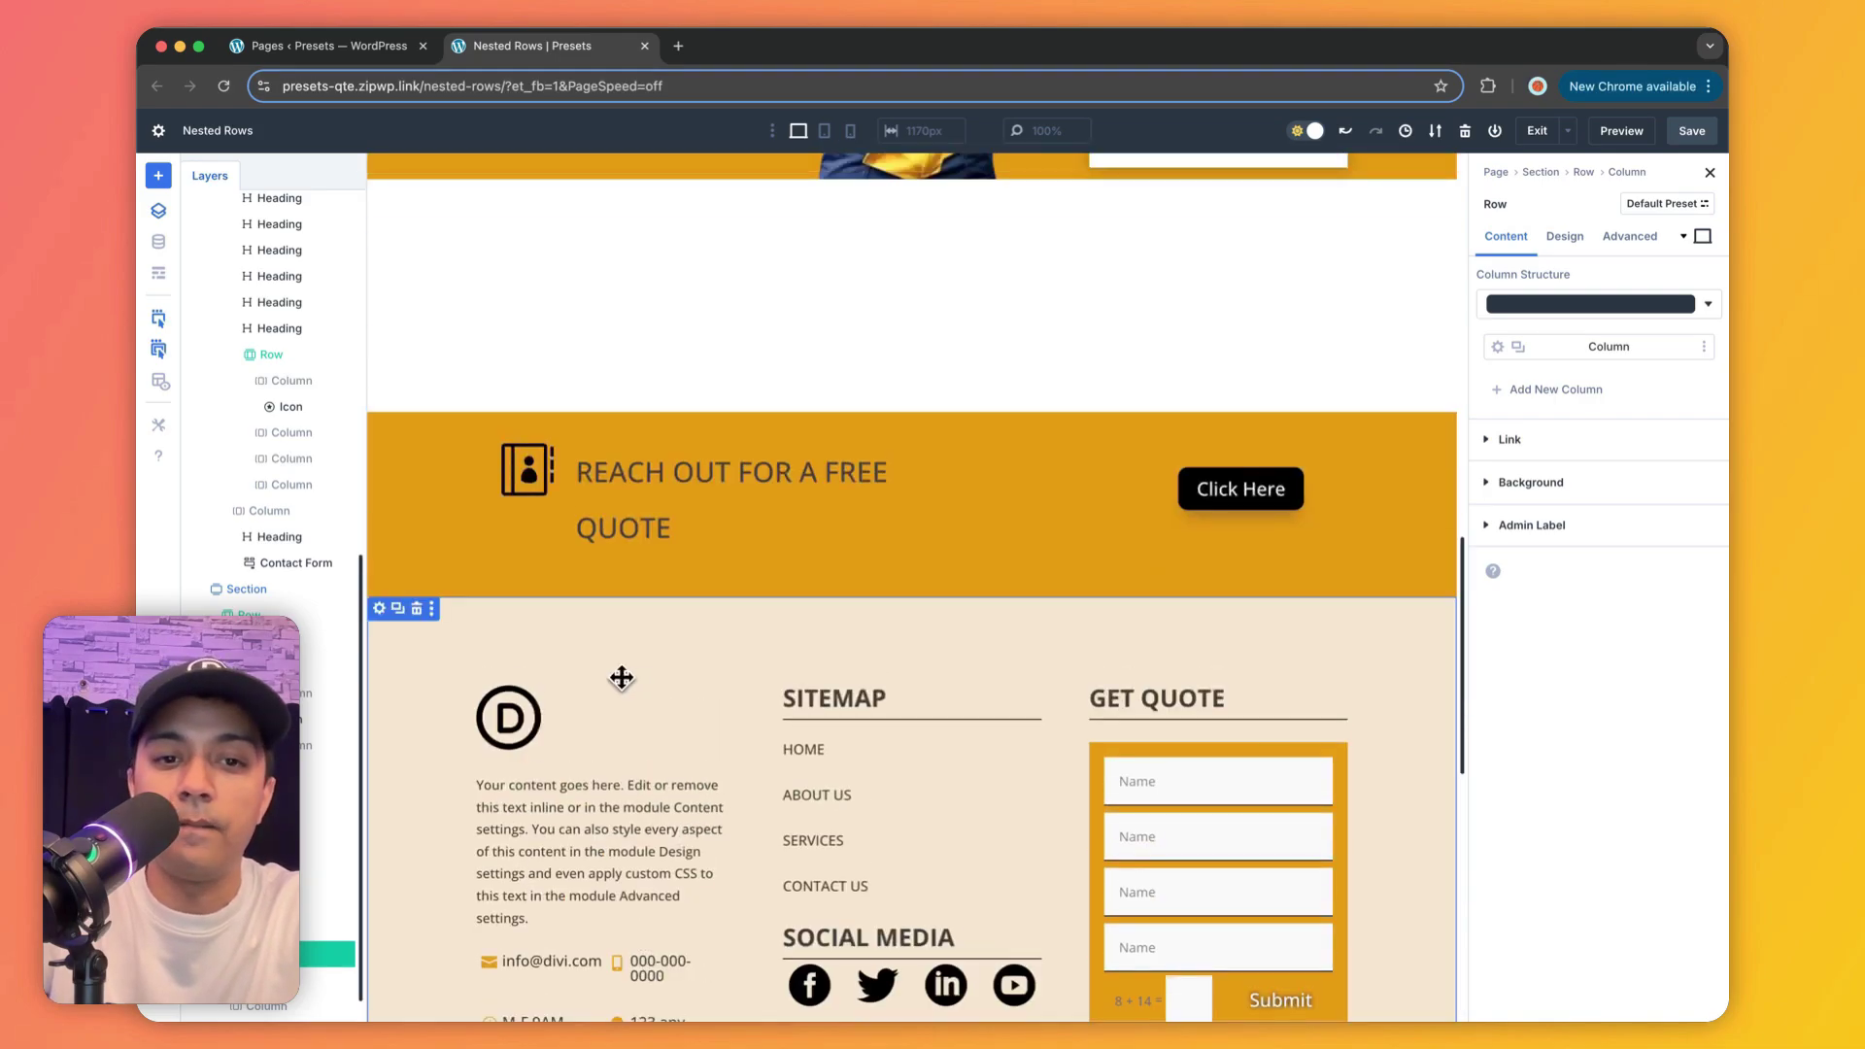
Step: Insert a Heading module into the copied footer's middle column
scroll(855, 719, "down", 3)
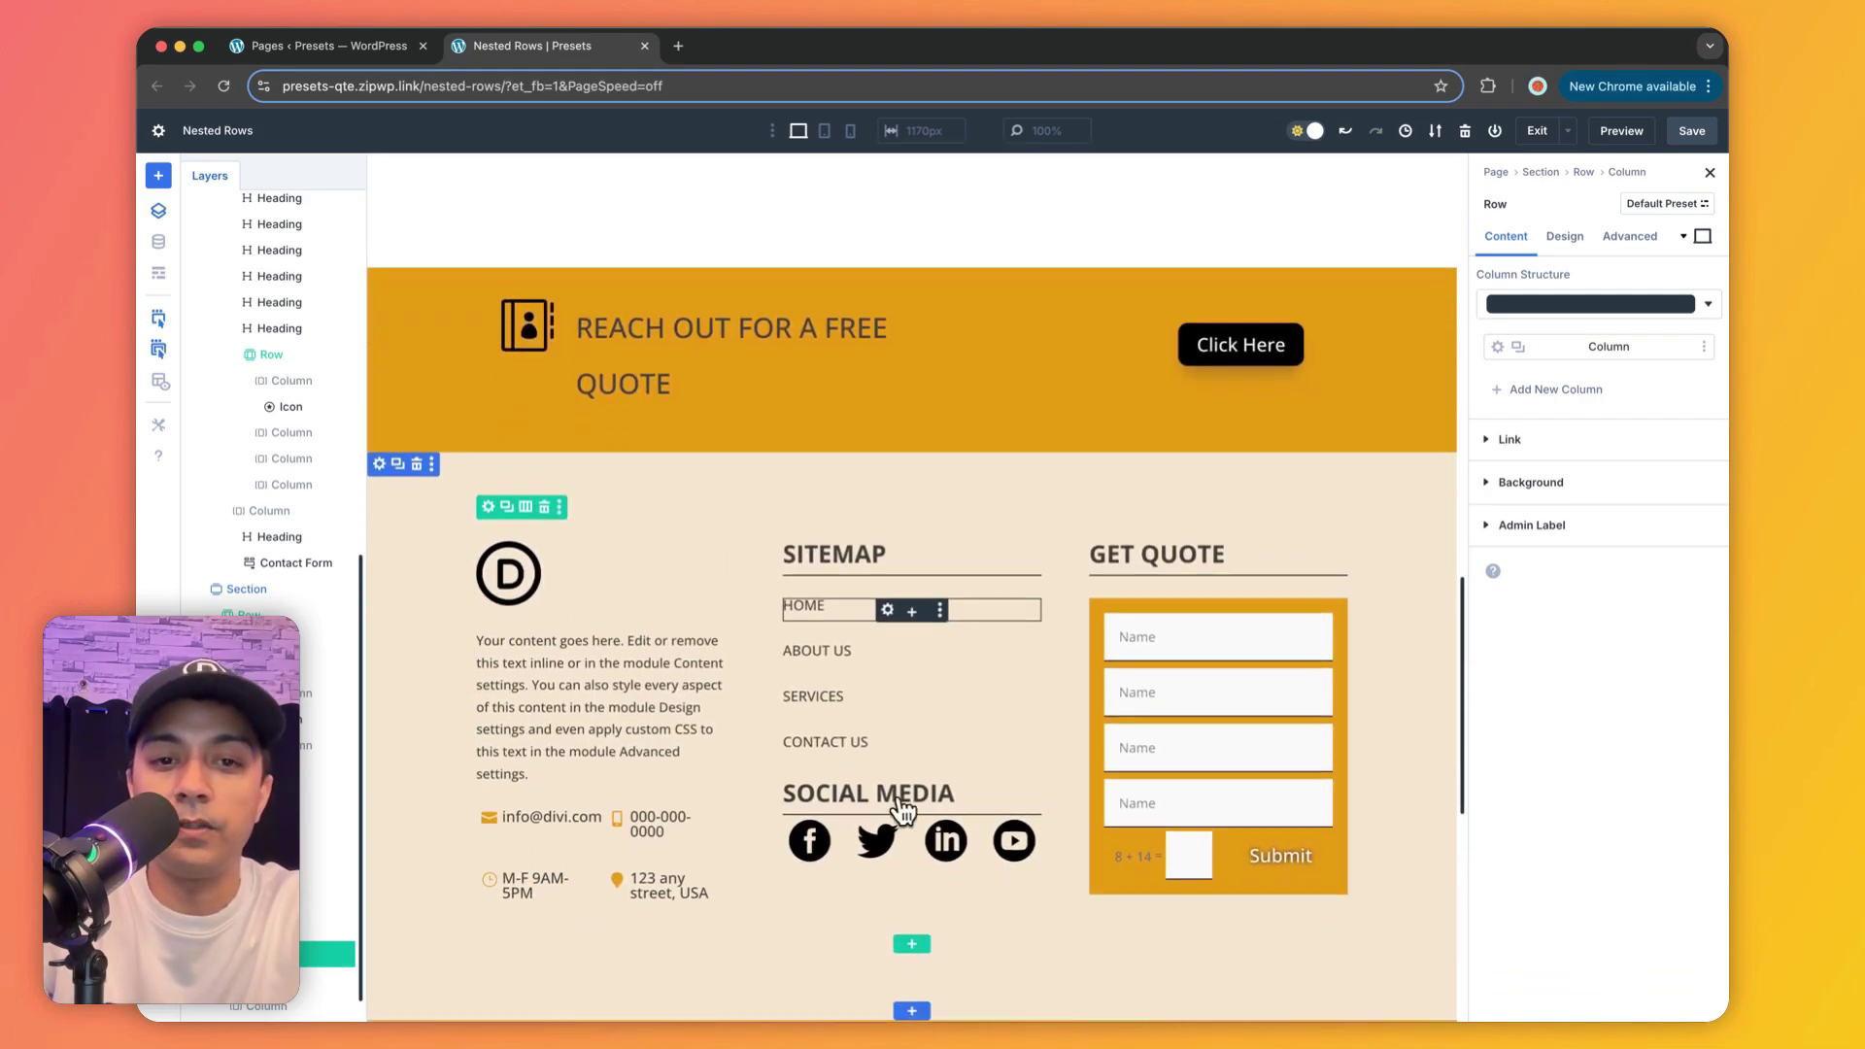
scroll(896, 845, "down", 10)
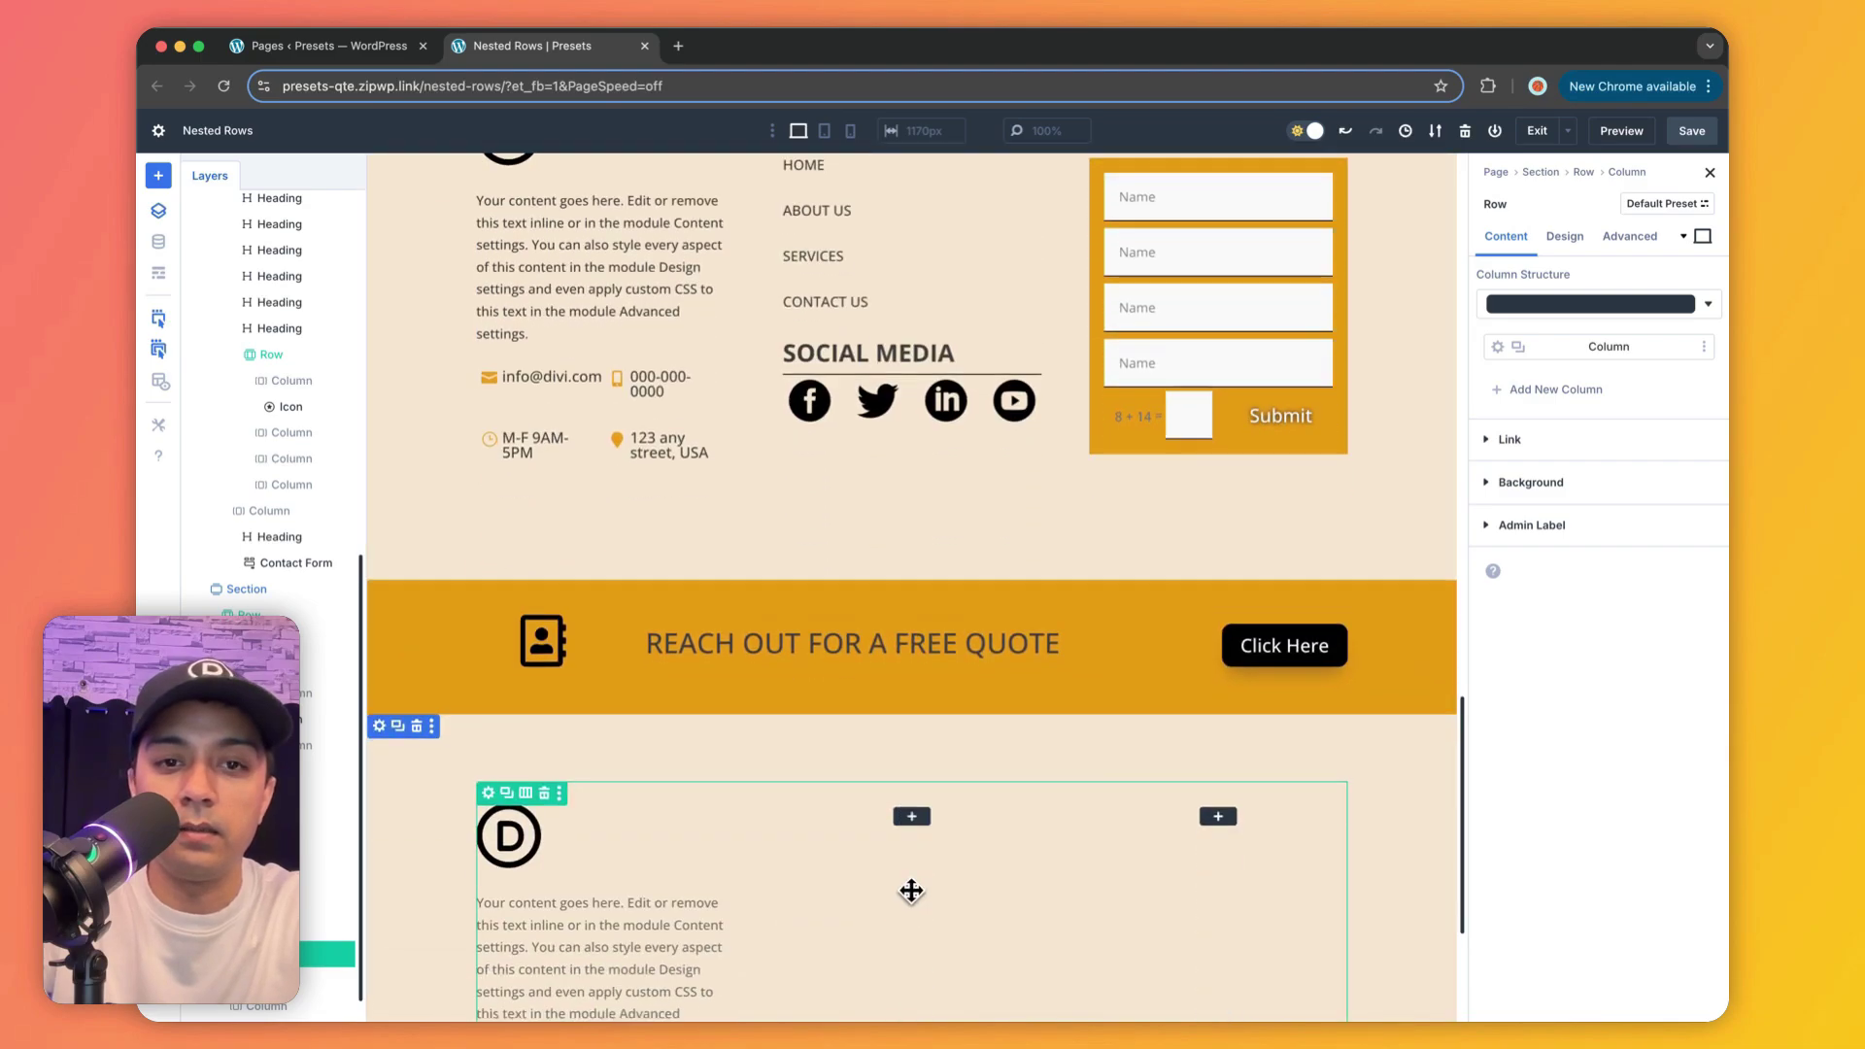
left_click(911, 595)
type("head")
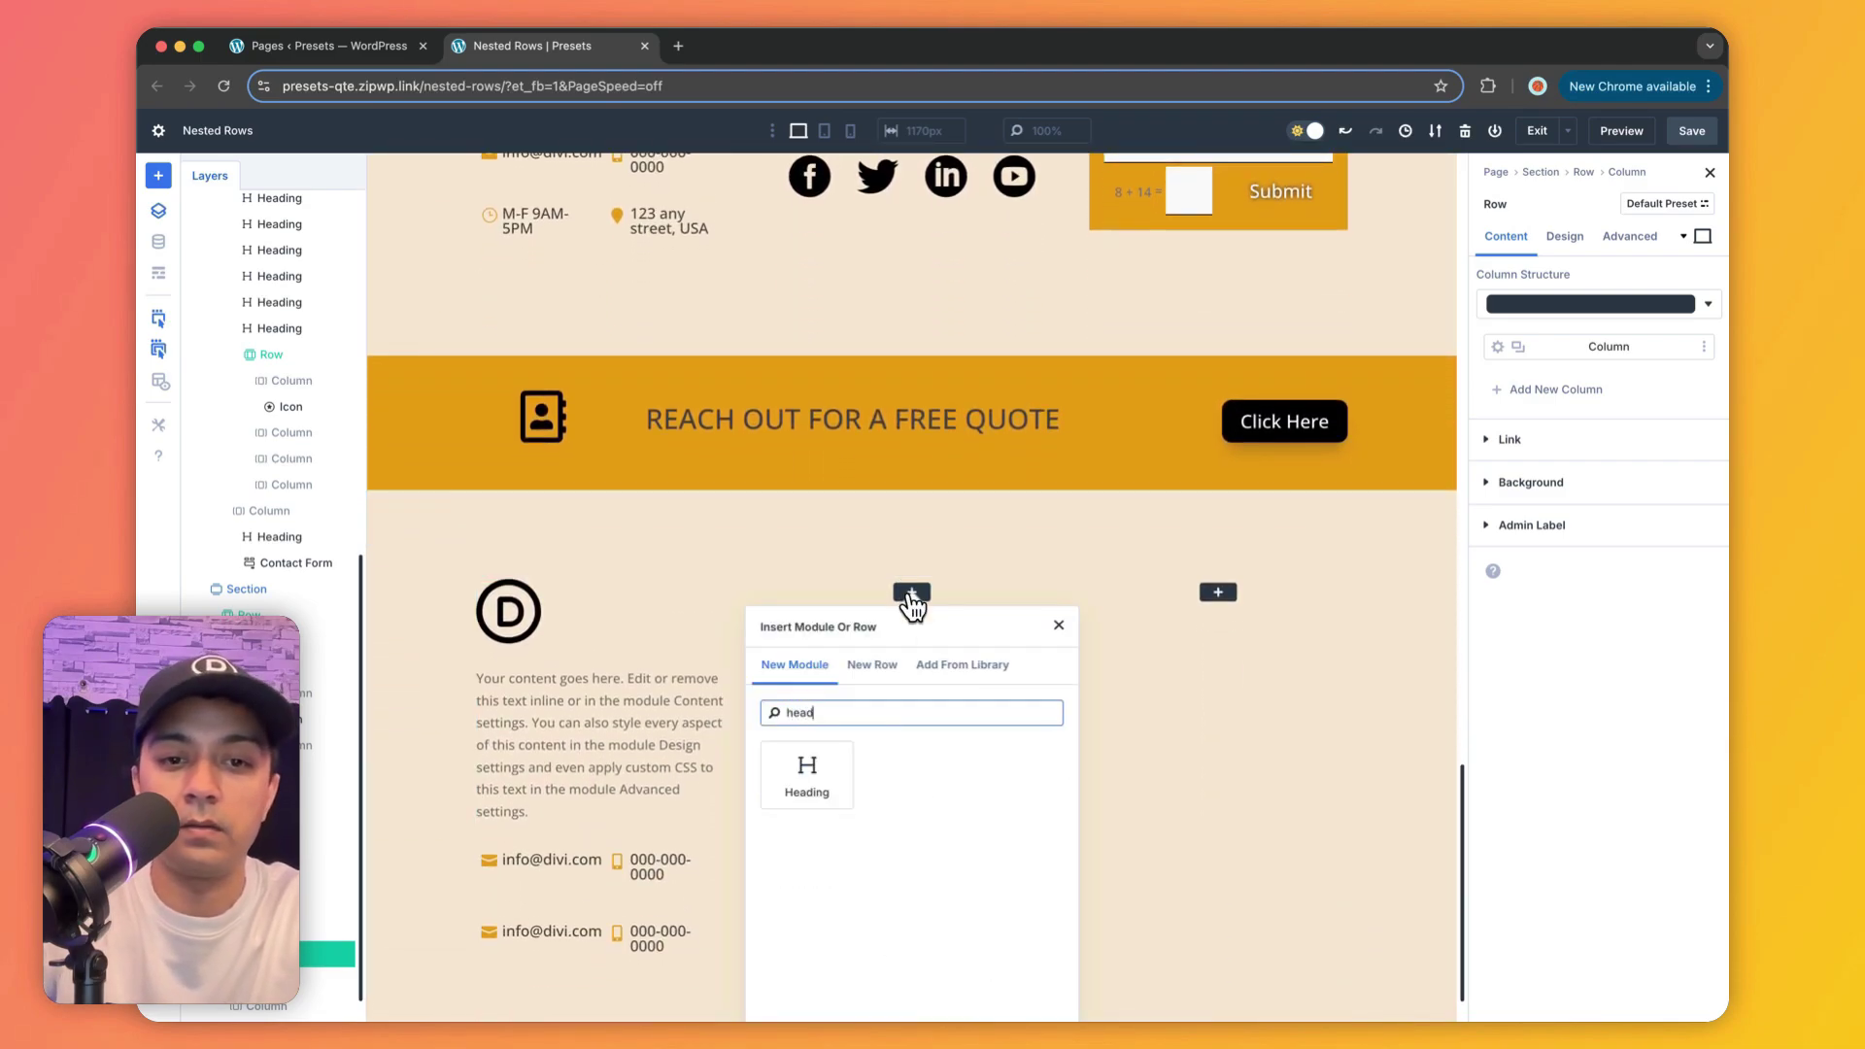
left_click(847, 783)
scroll(842, 486, "up", 8)
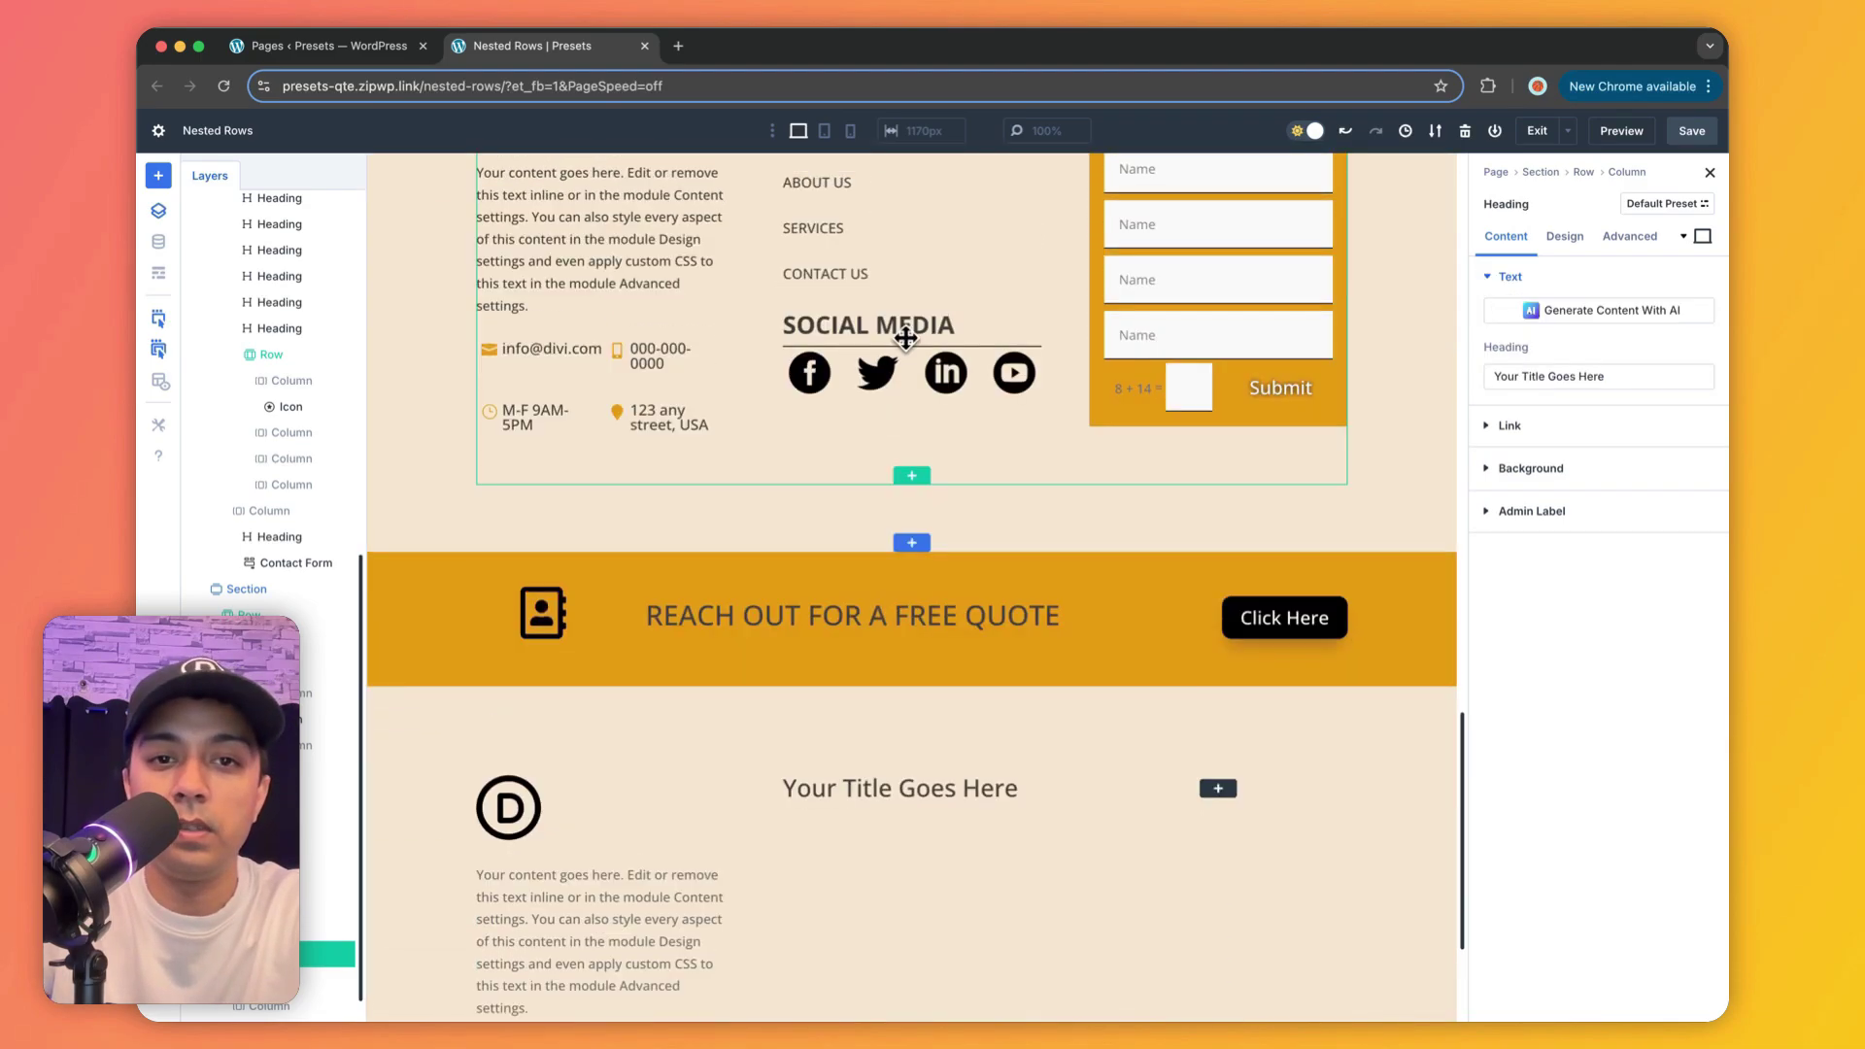
Step: Copy the original SITEMAP heading's attributes onto the new heading and make it read SITEMAP
right_click(841, 363)
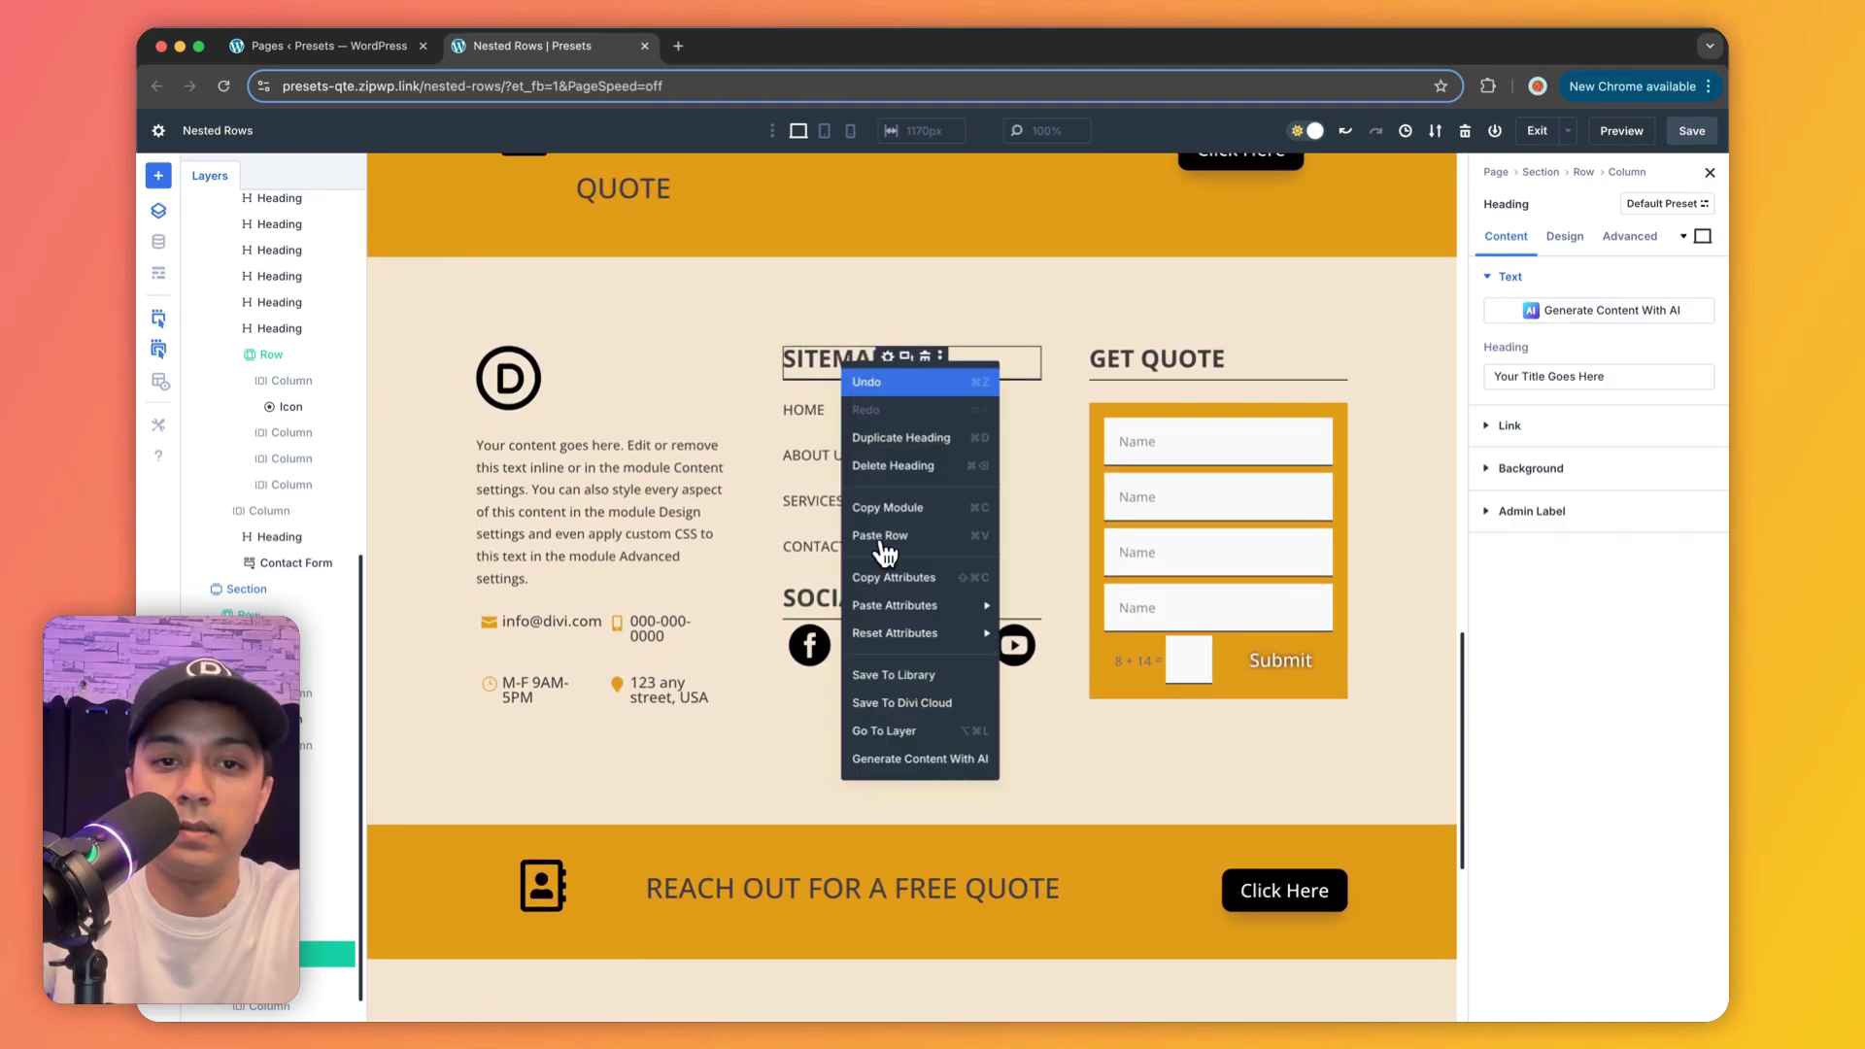
left_click(902, 583)
scroll(898, 607, "down", 5)
right_click(923, 542)
mouse_move(965, 777)
left_click(1160, 750)
double_click(852, 536)
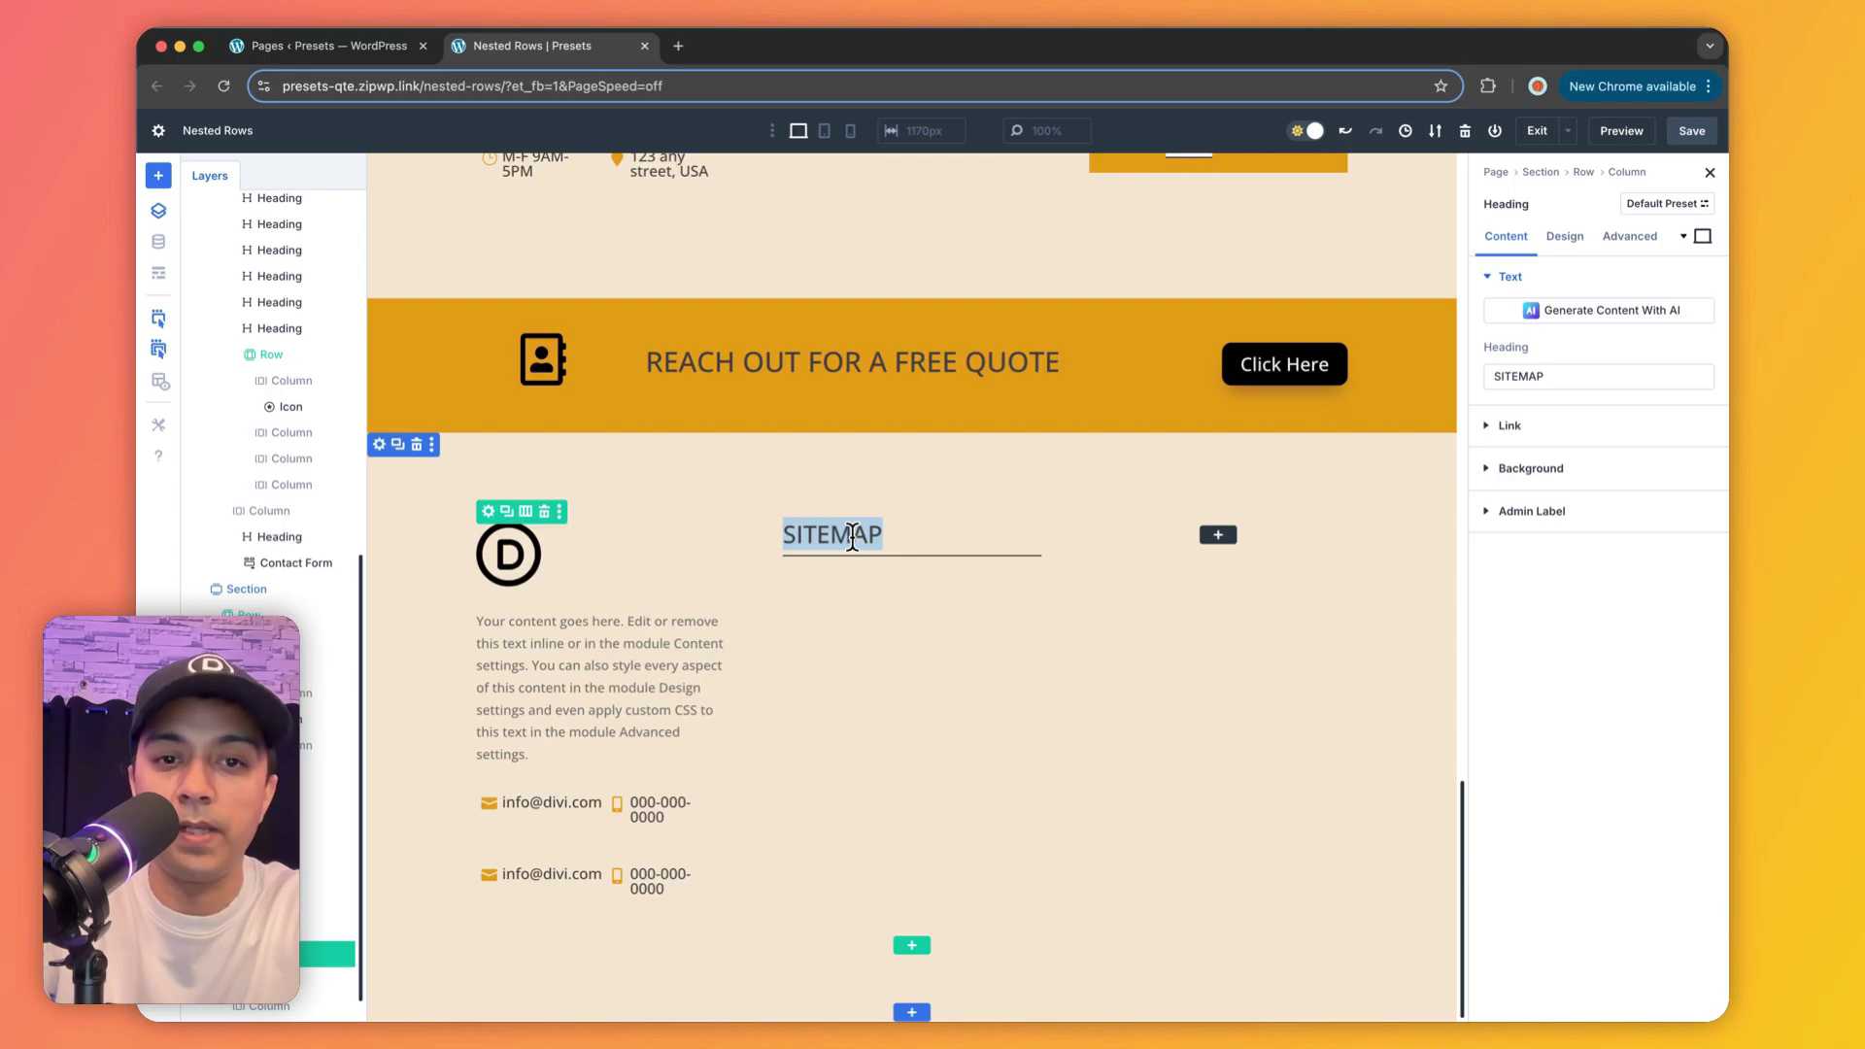
Step: Add another Heading module directly below the new SITEMAP heading
scroll(1013, 526, "up", 6)
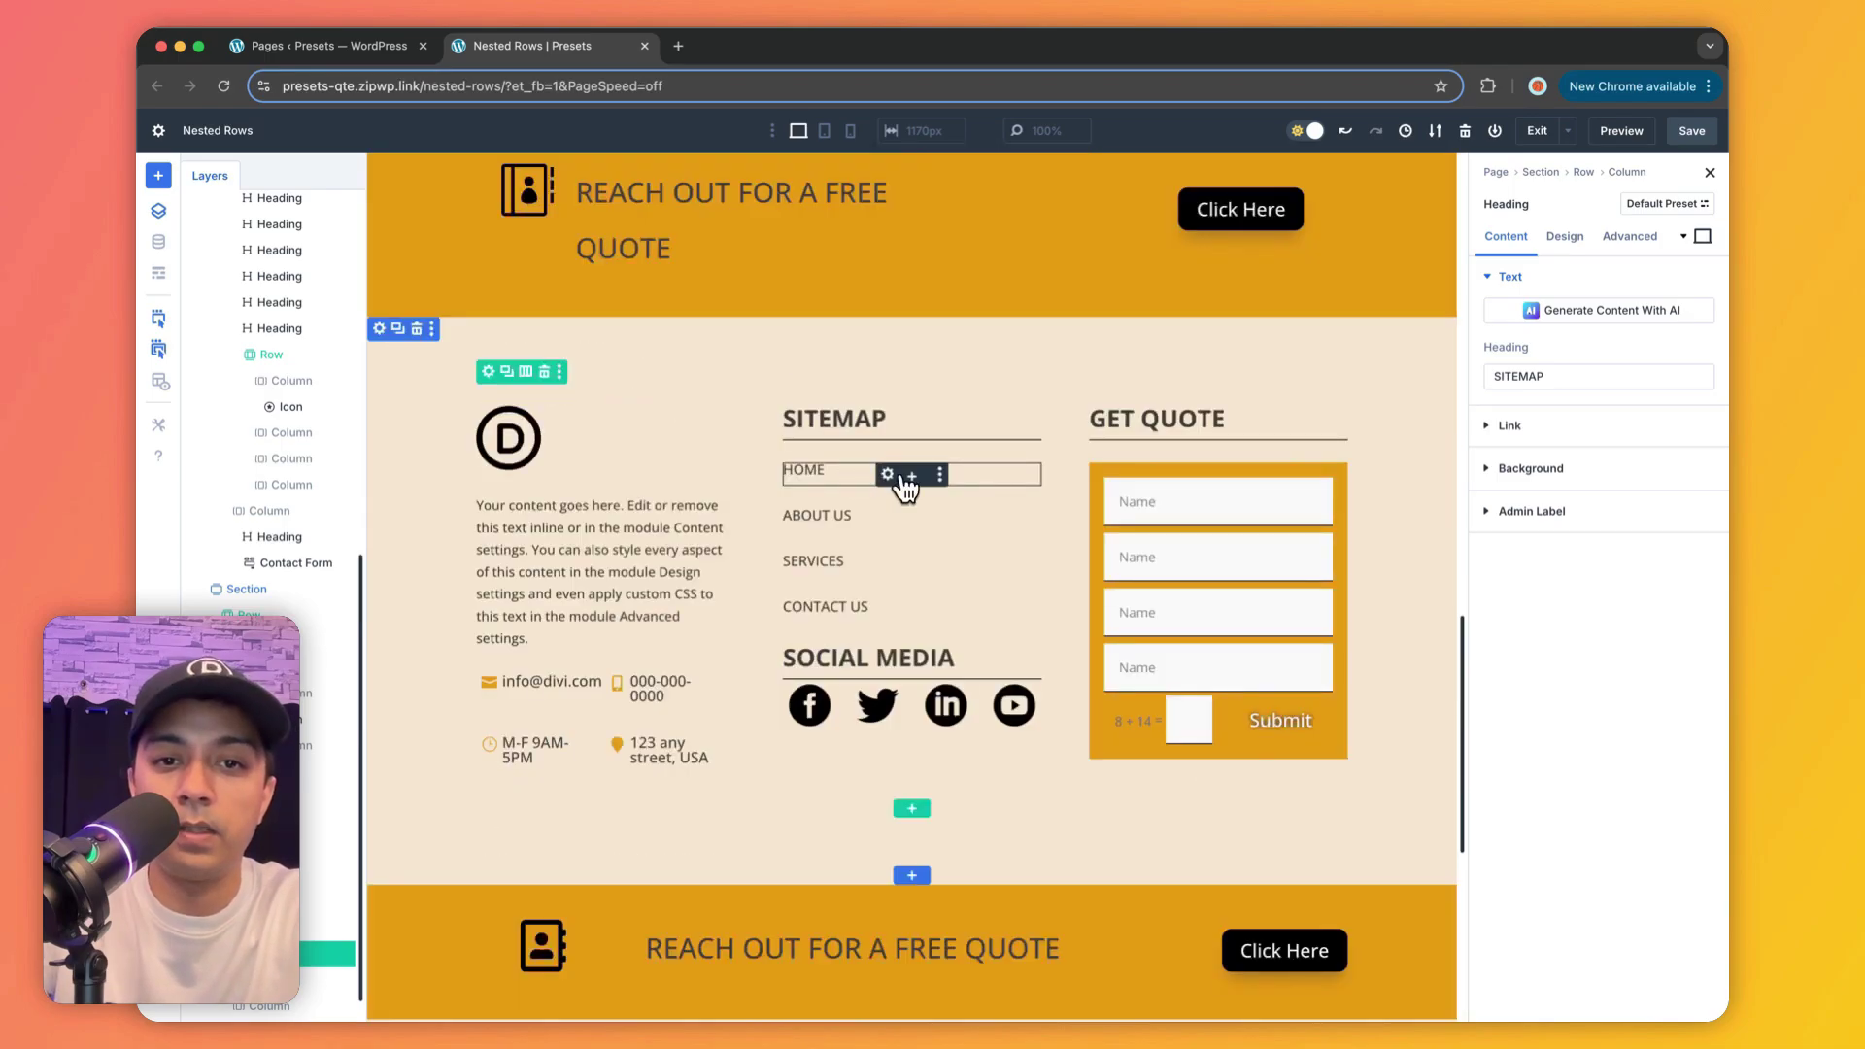
left_click(889, 476)
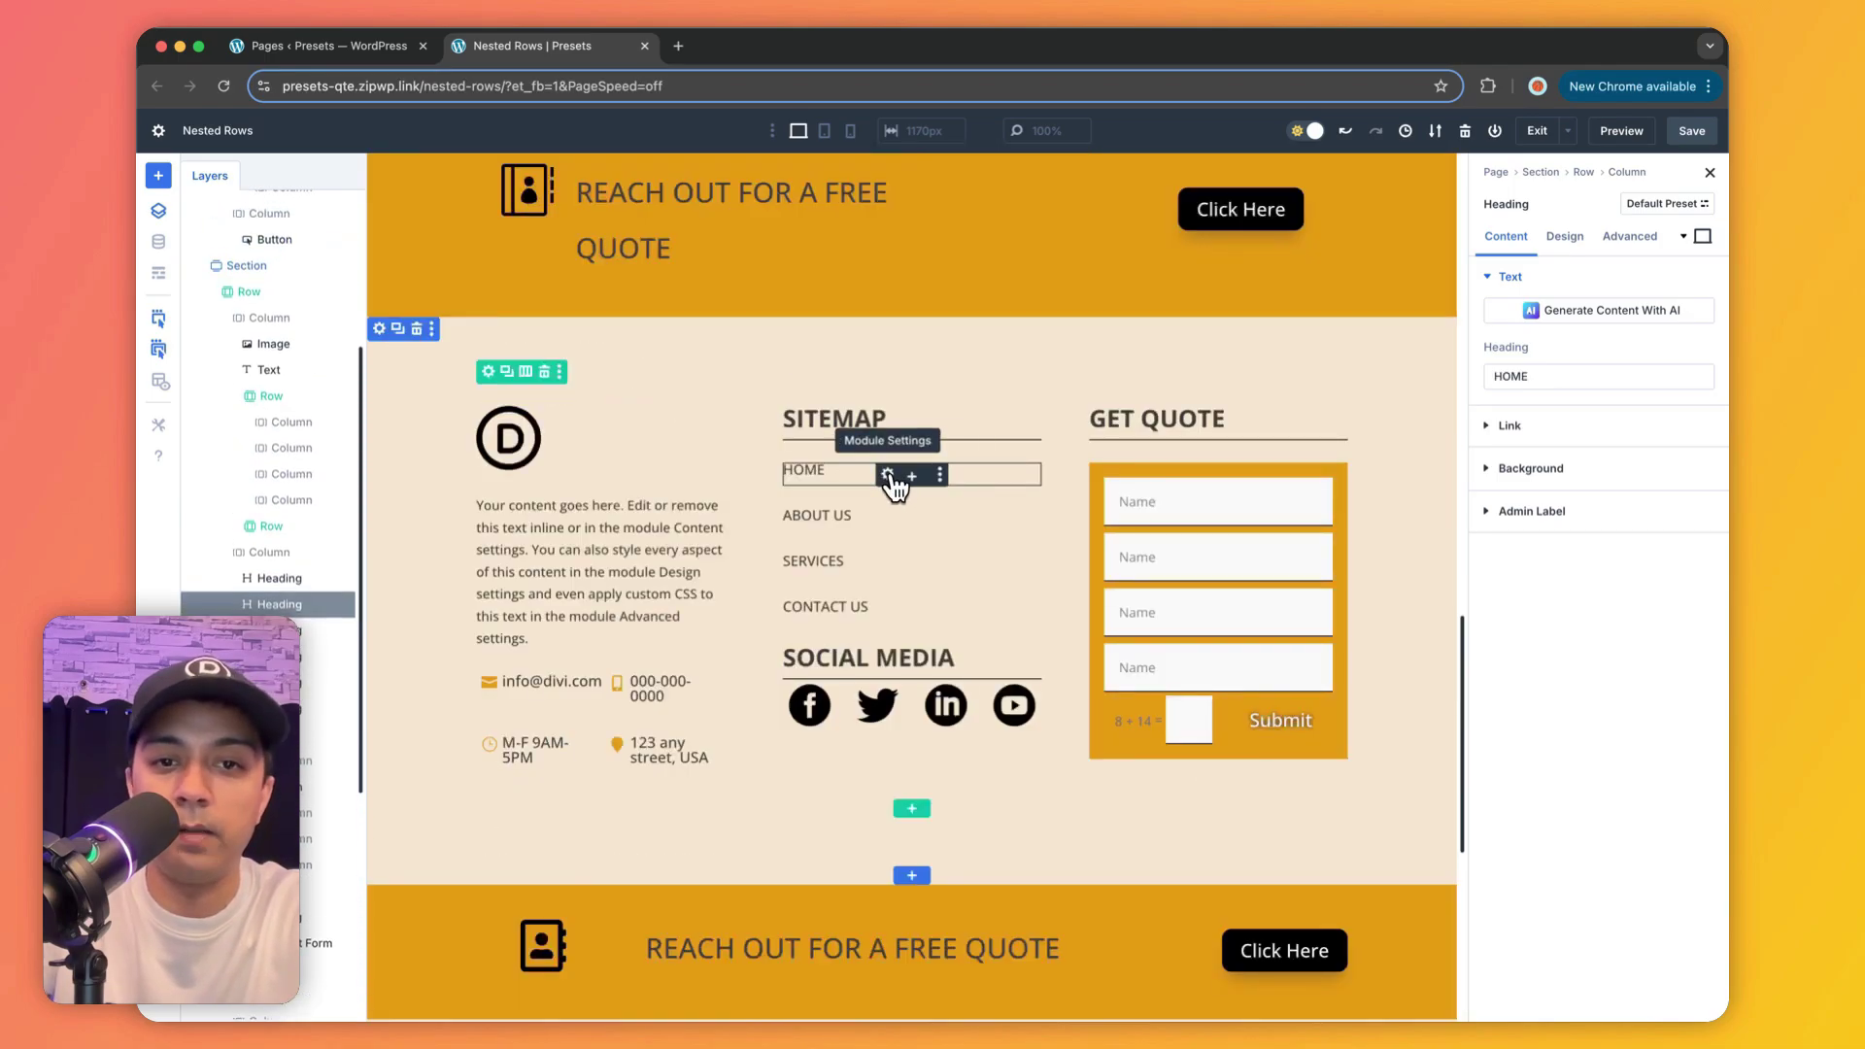
scroll(894, 486, "down", 3)
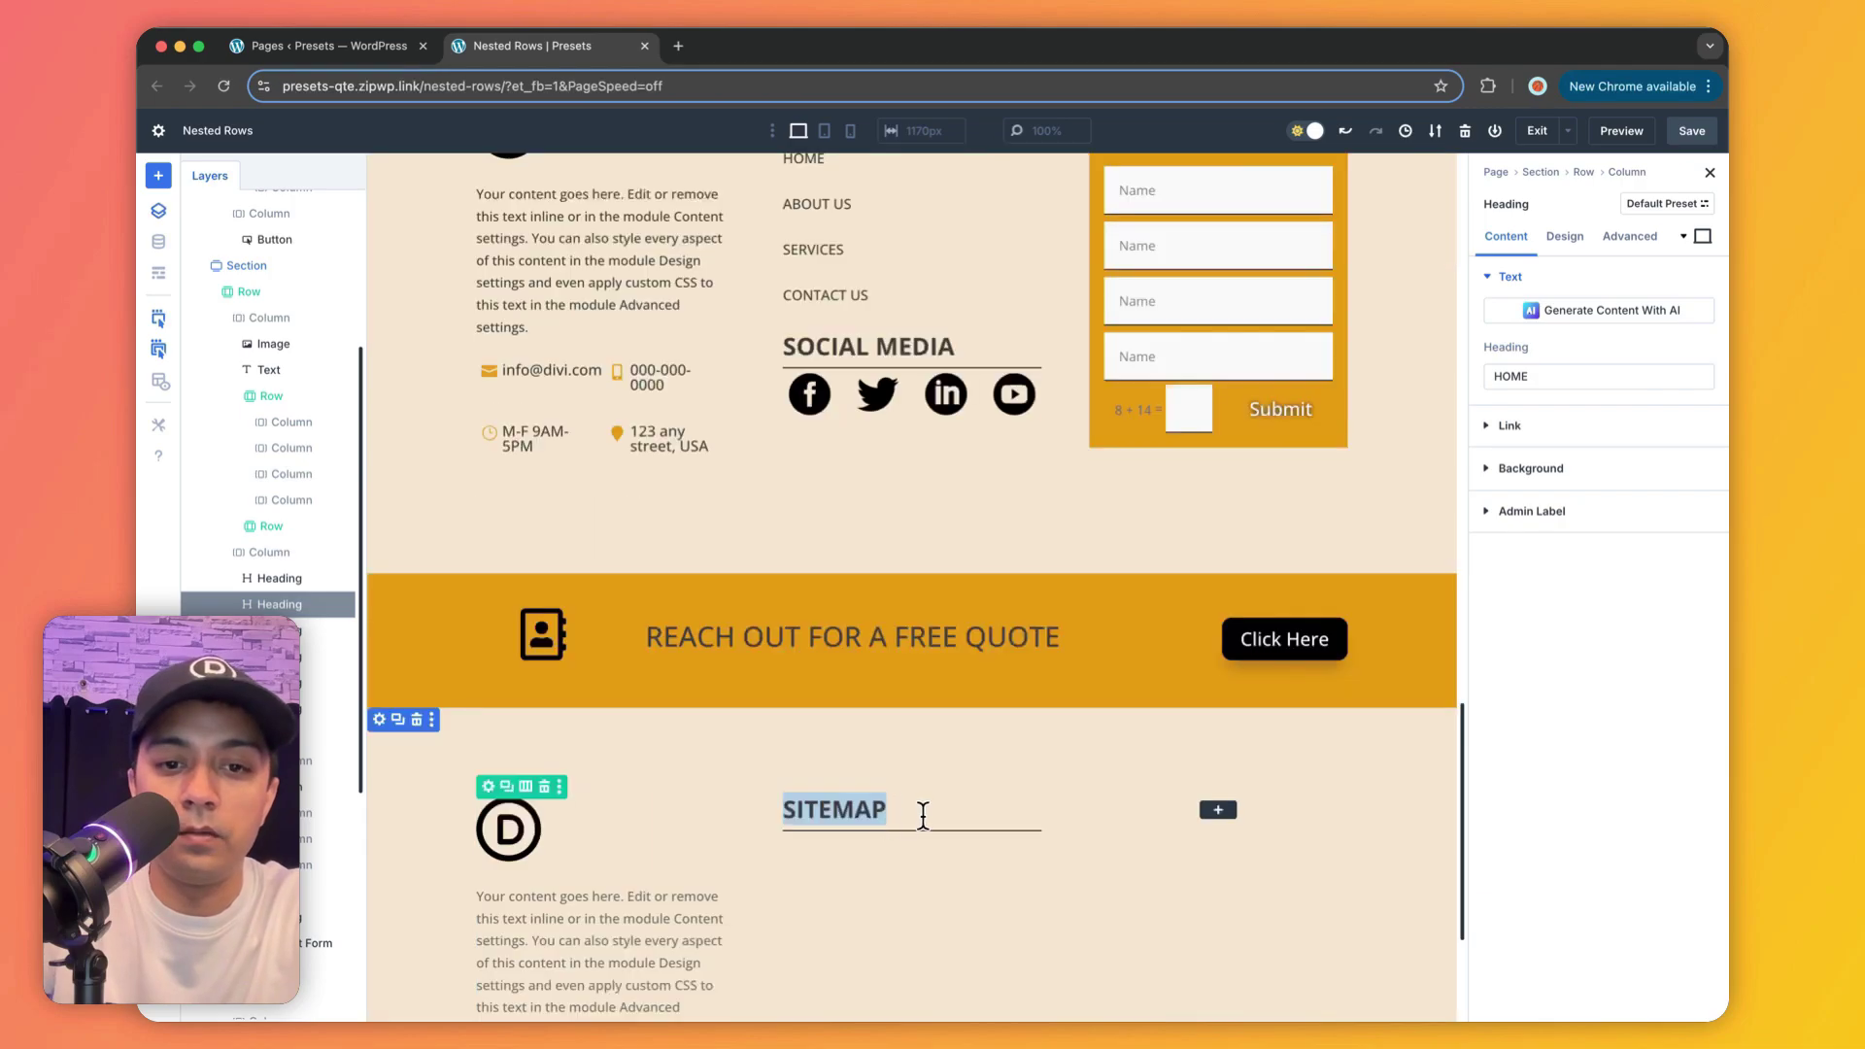
left_click(886, 810)
left_click(879, 835)
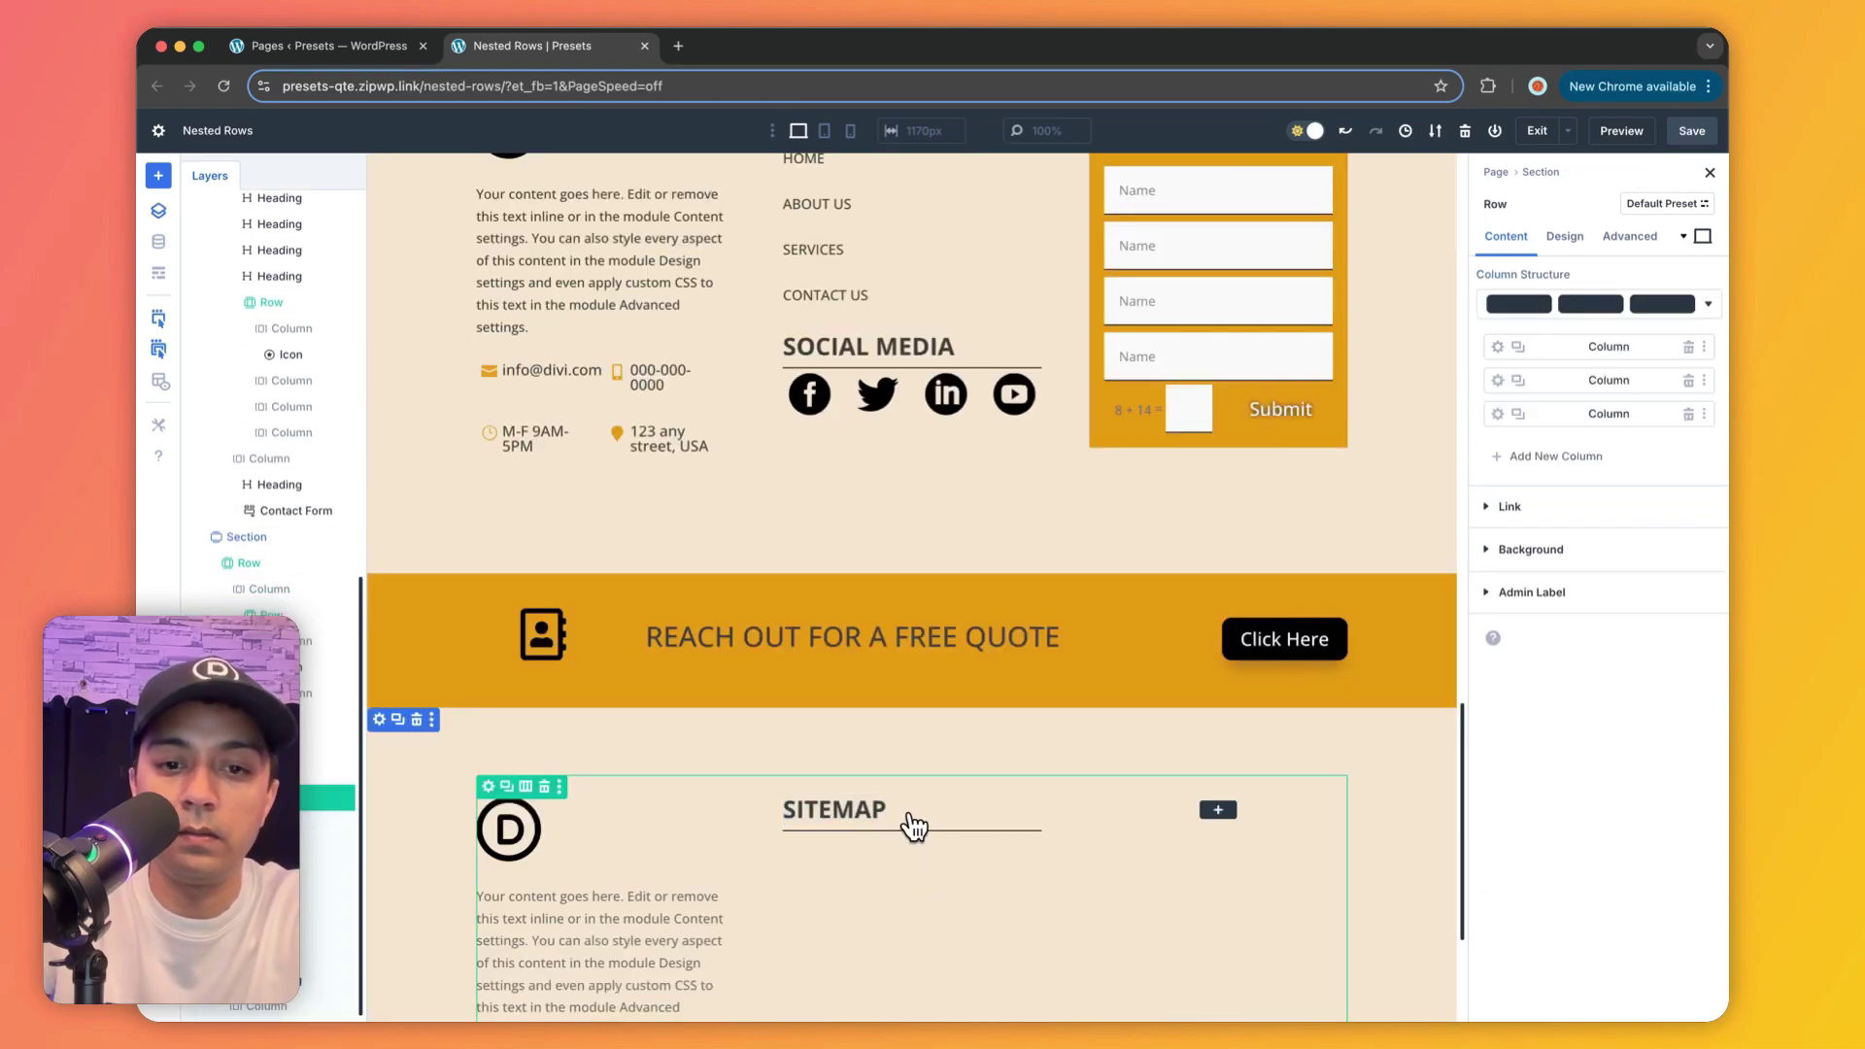
left_click(911, 816)
type("head")
left_click(806, 354)
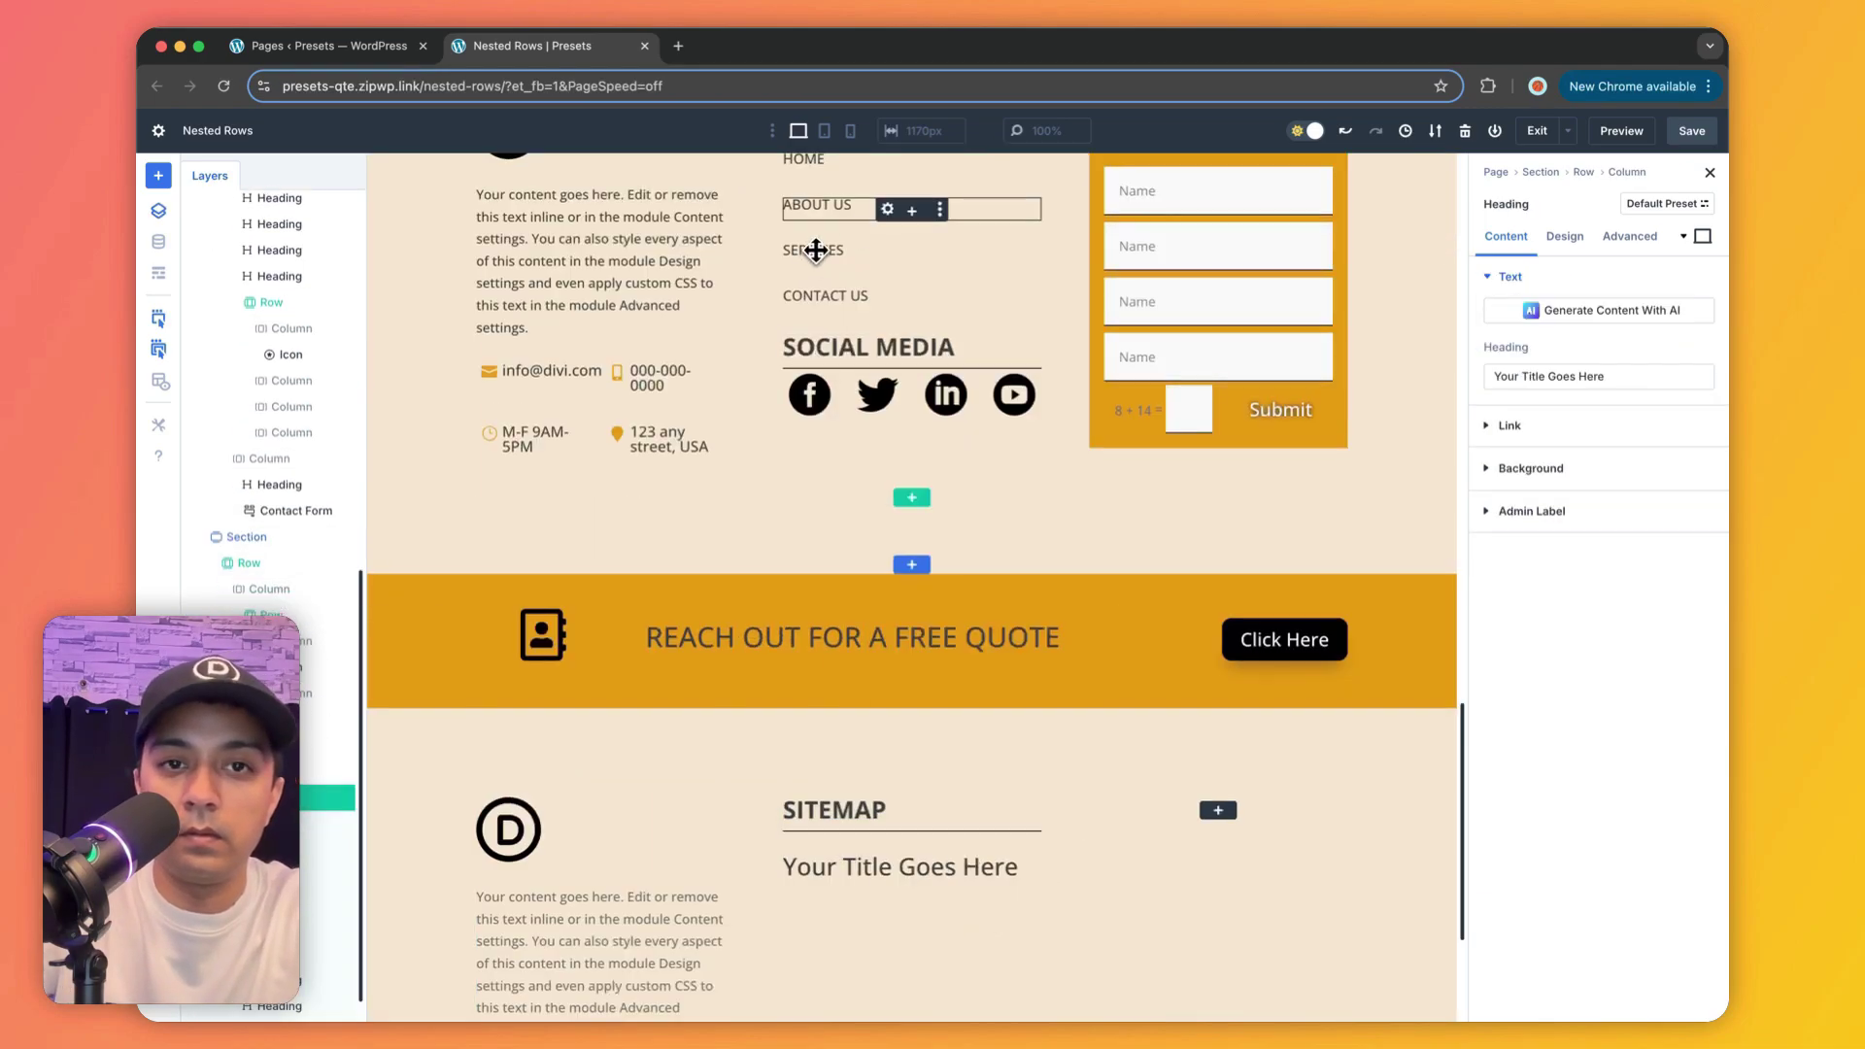
Step: Paste the original HOME heading's styling onto the heading below SITEMAP
scroll(846, 233, "up", 1)
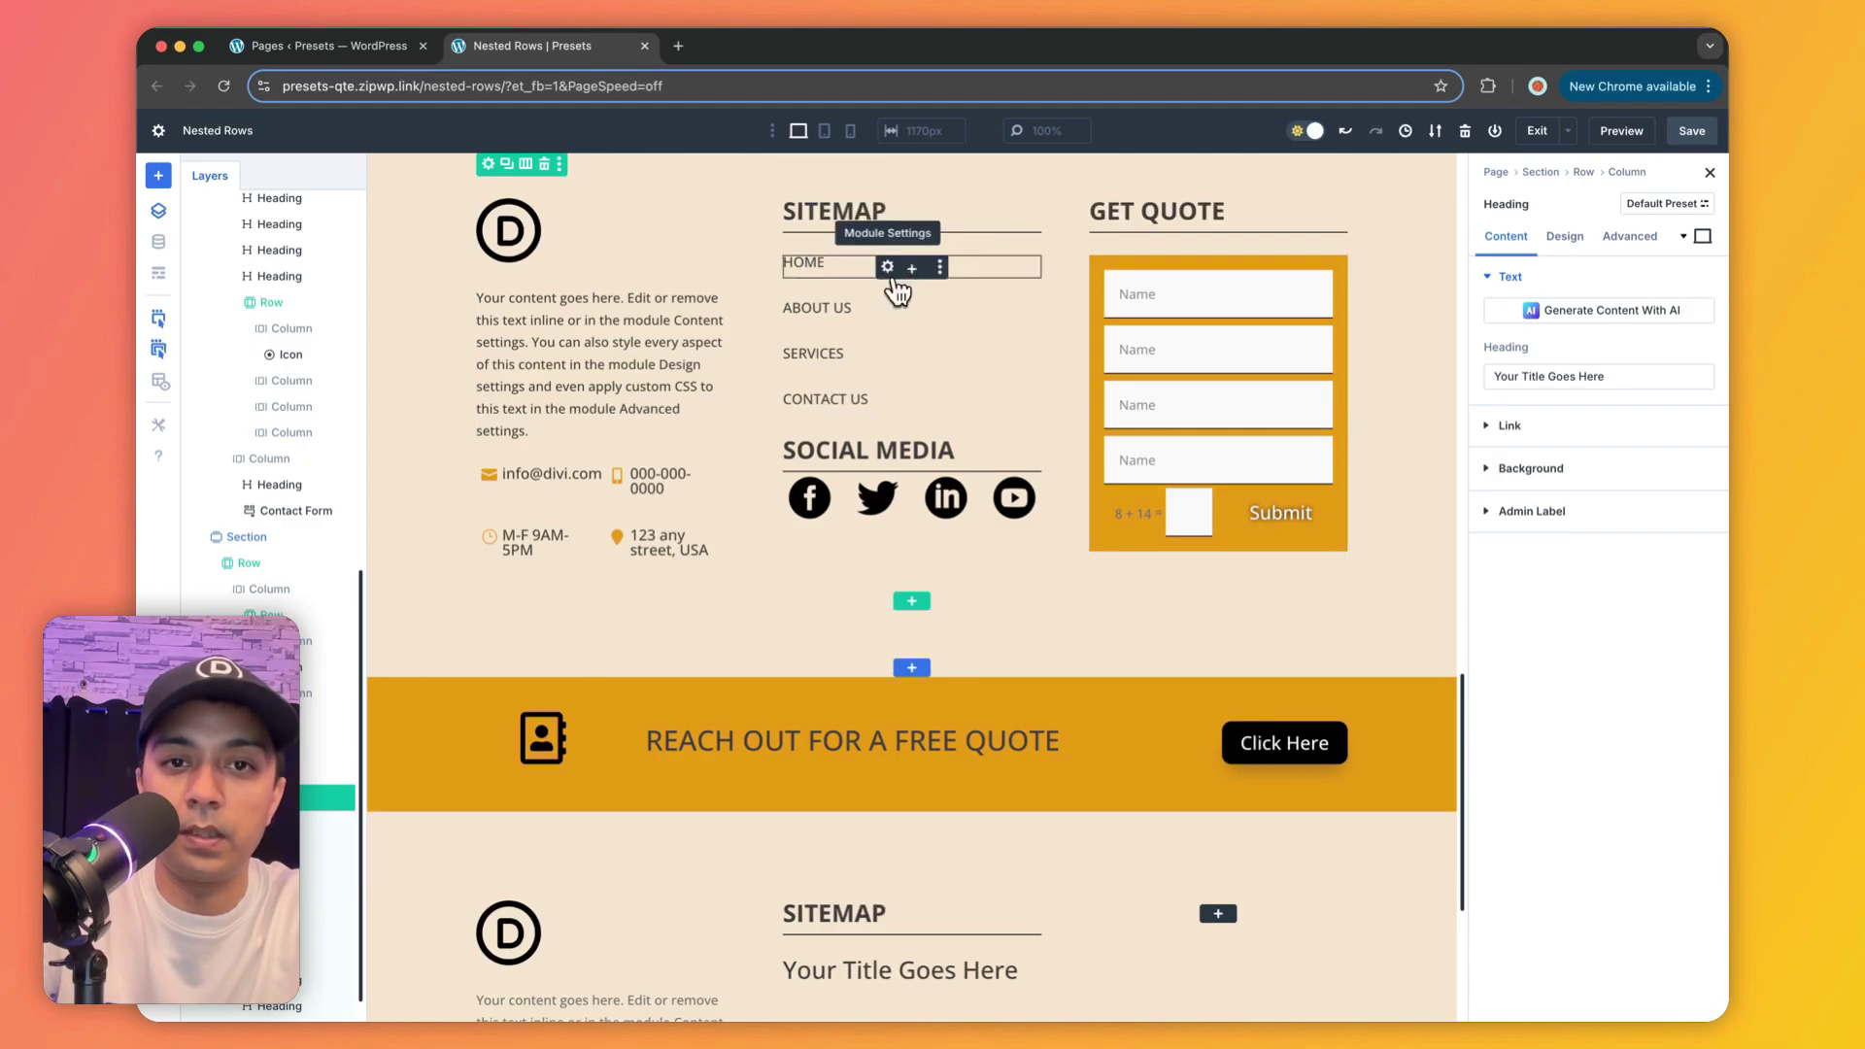
left_click(939, 267)
left_click(932, 492)
scroll(875, 583, "down", 3)
left_click(940, 716)
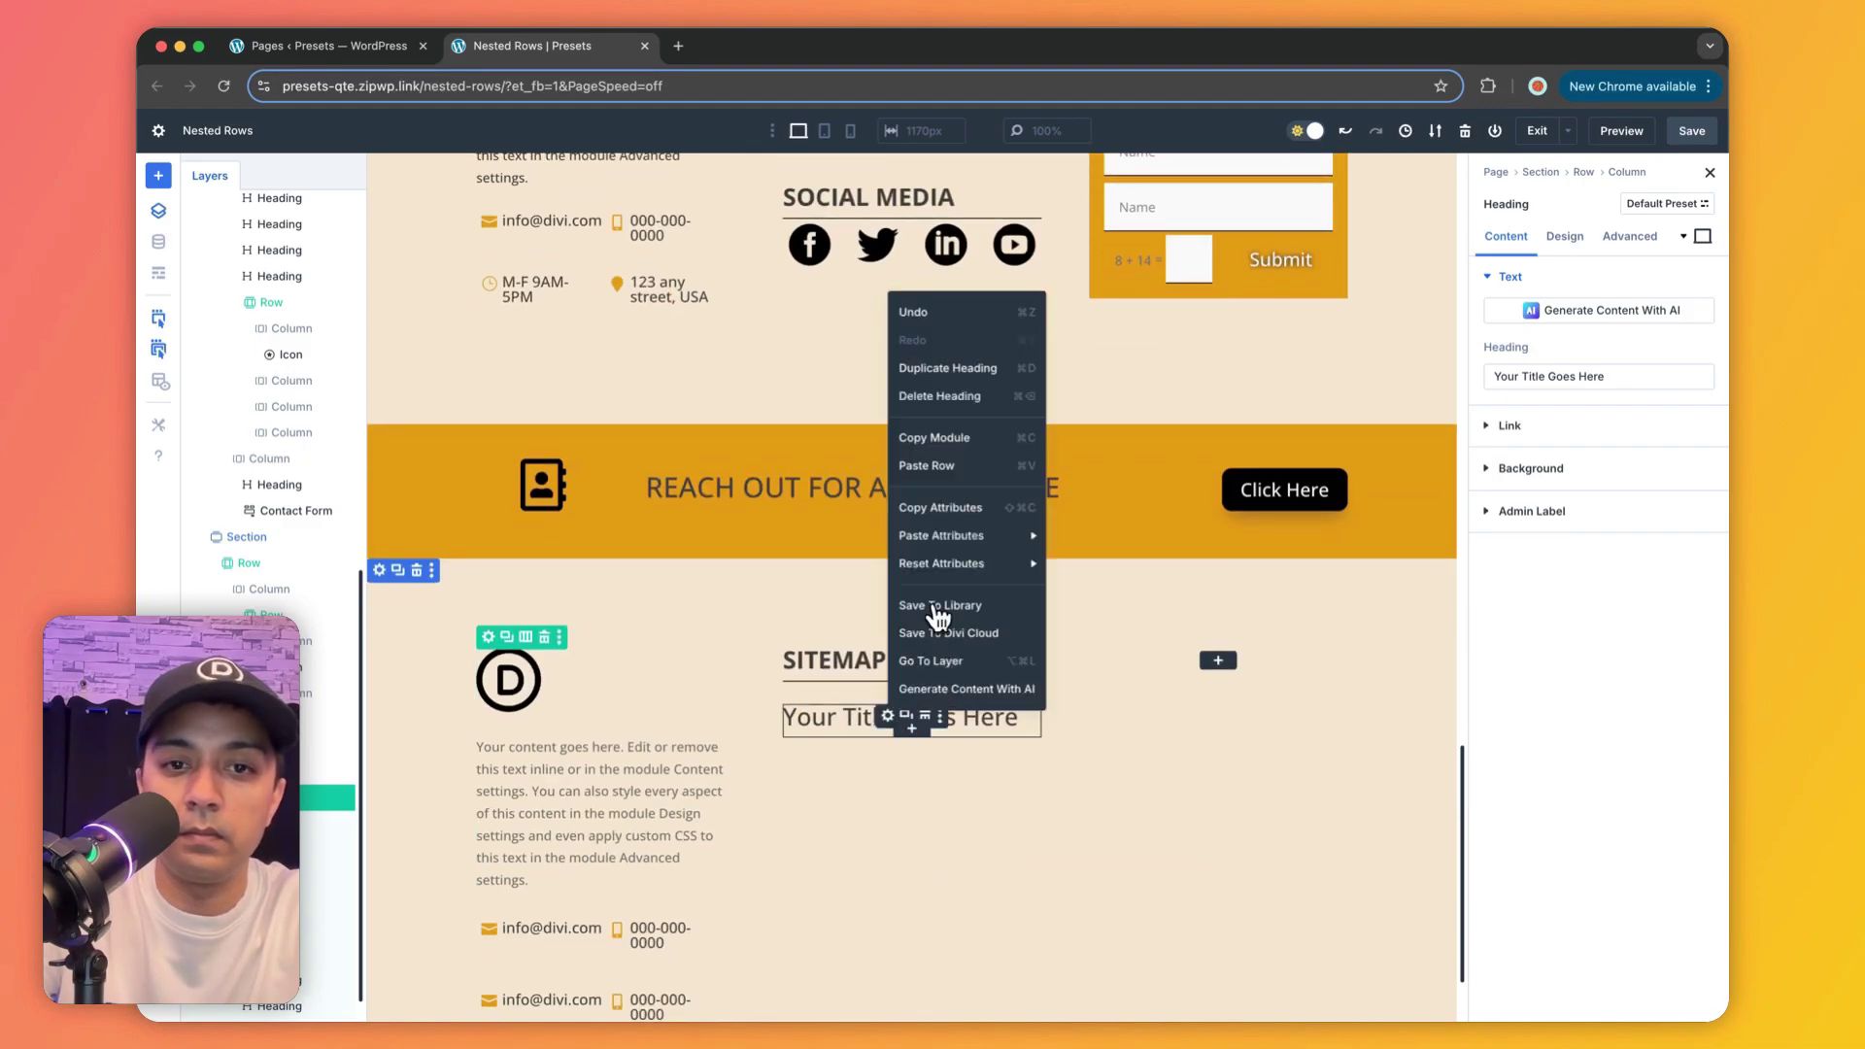
mouse_move(945, 535)
left_click(1064, 538)
Step: Duplicate the HOME heading three times for ABOUT US, SERVICES and CONTACT US
scroll(846, 680, "up", 3)
scroll(832, 738, "down", 2)
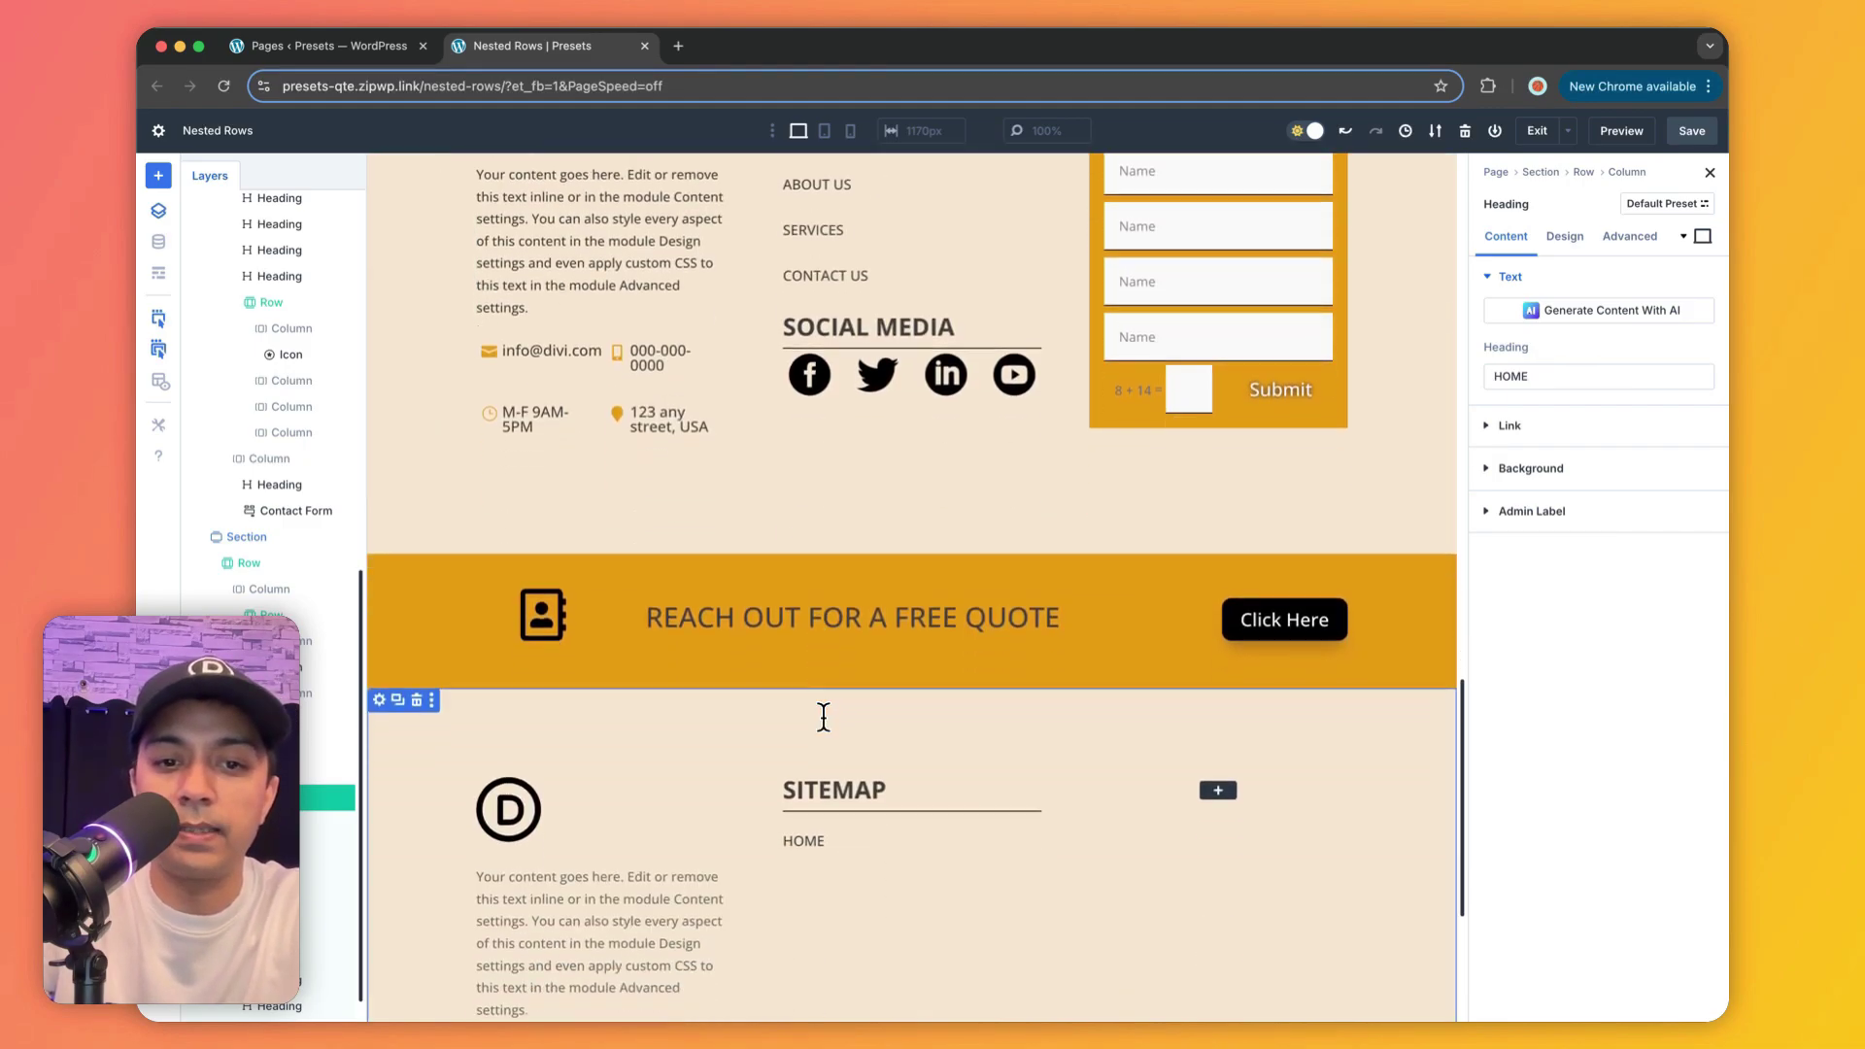
scroll(824, 716, "down", 2)
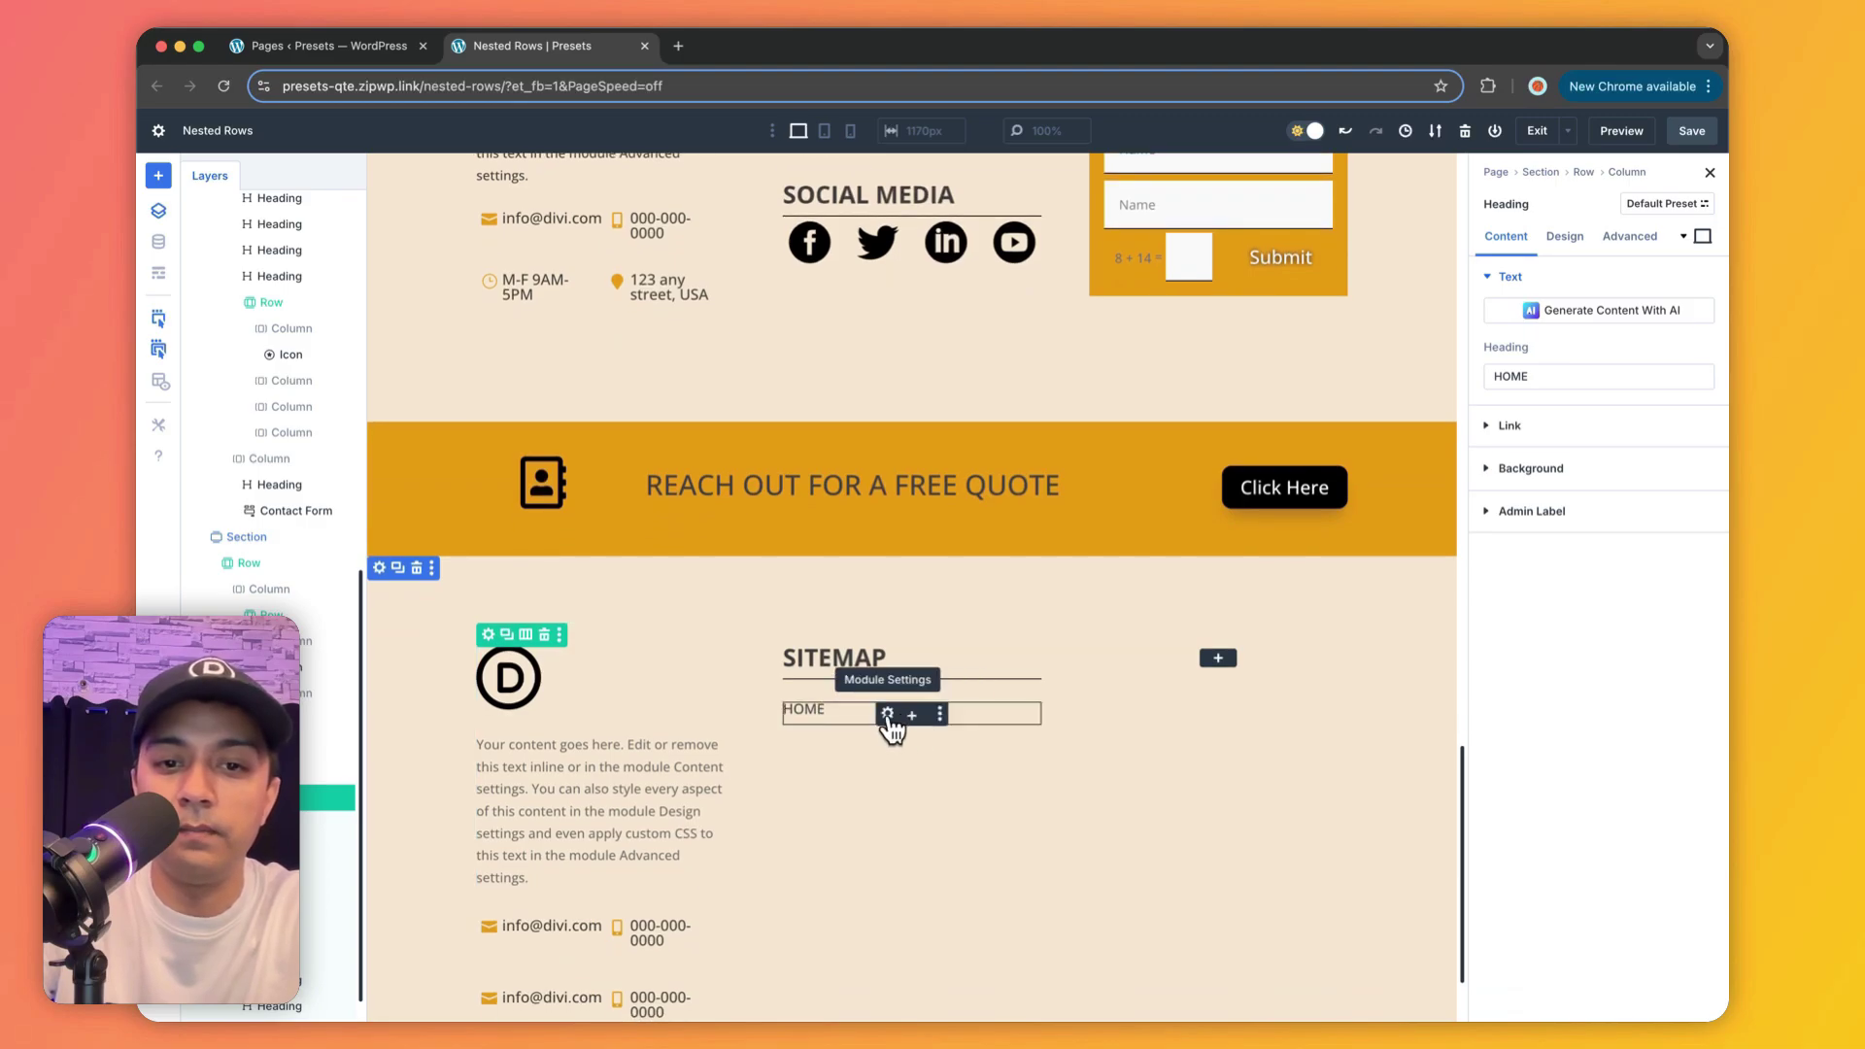
left_click(912, 715)
left_click(916, 760)
left_click(918, 807)
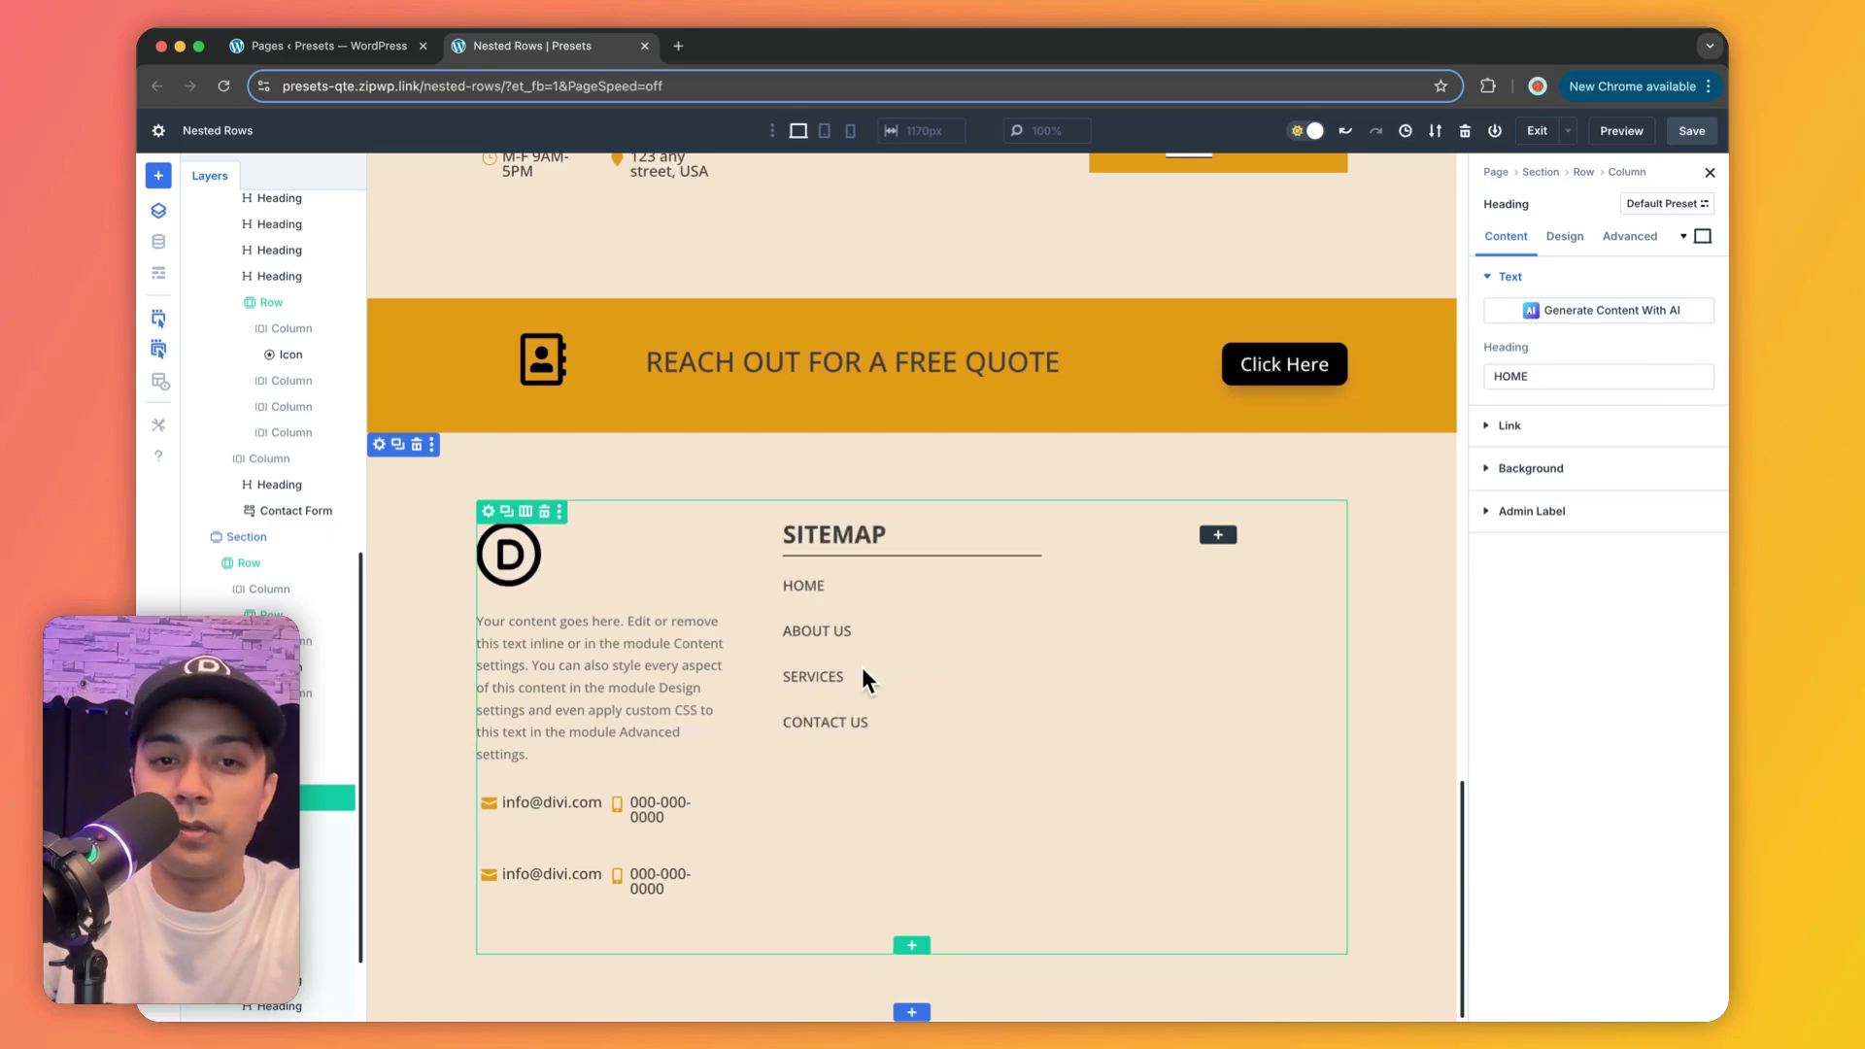
Step: Duplicate the SITEMAP heading, move the copy below CONTACT US and retitle it
scroll(860, 667, "up", 5)
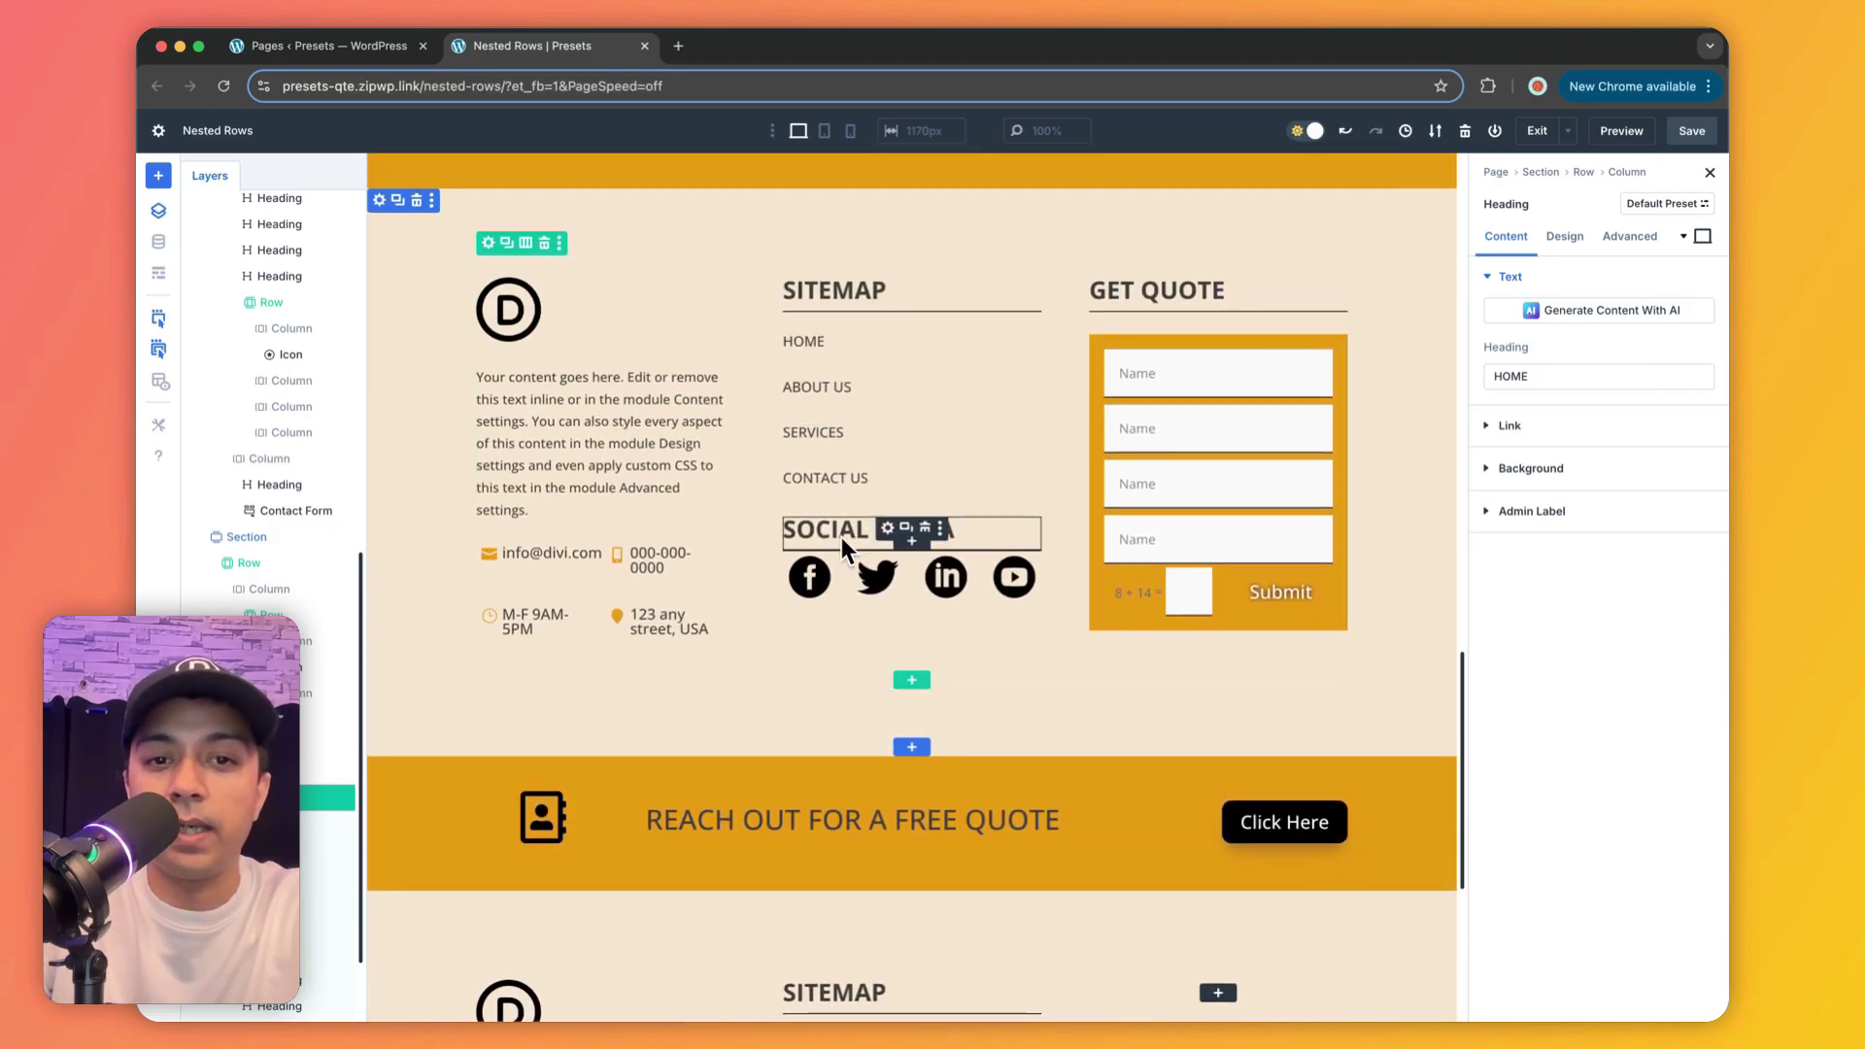
scroll(842, 536, "down", 5)
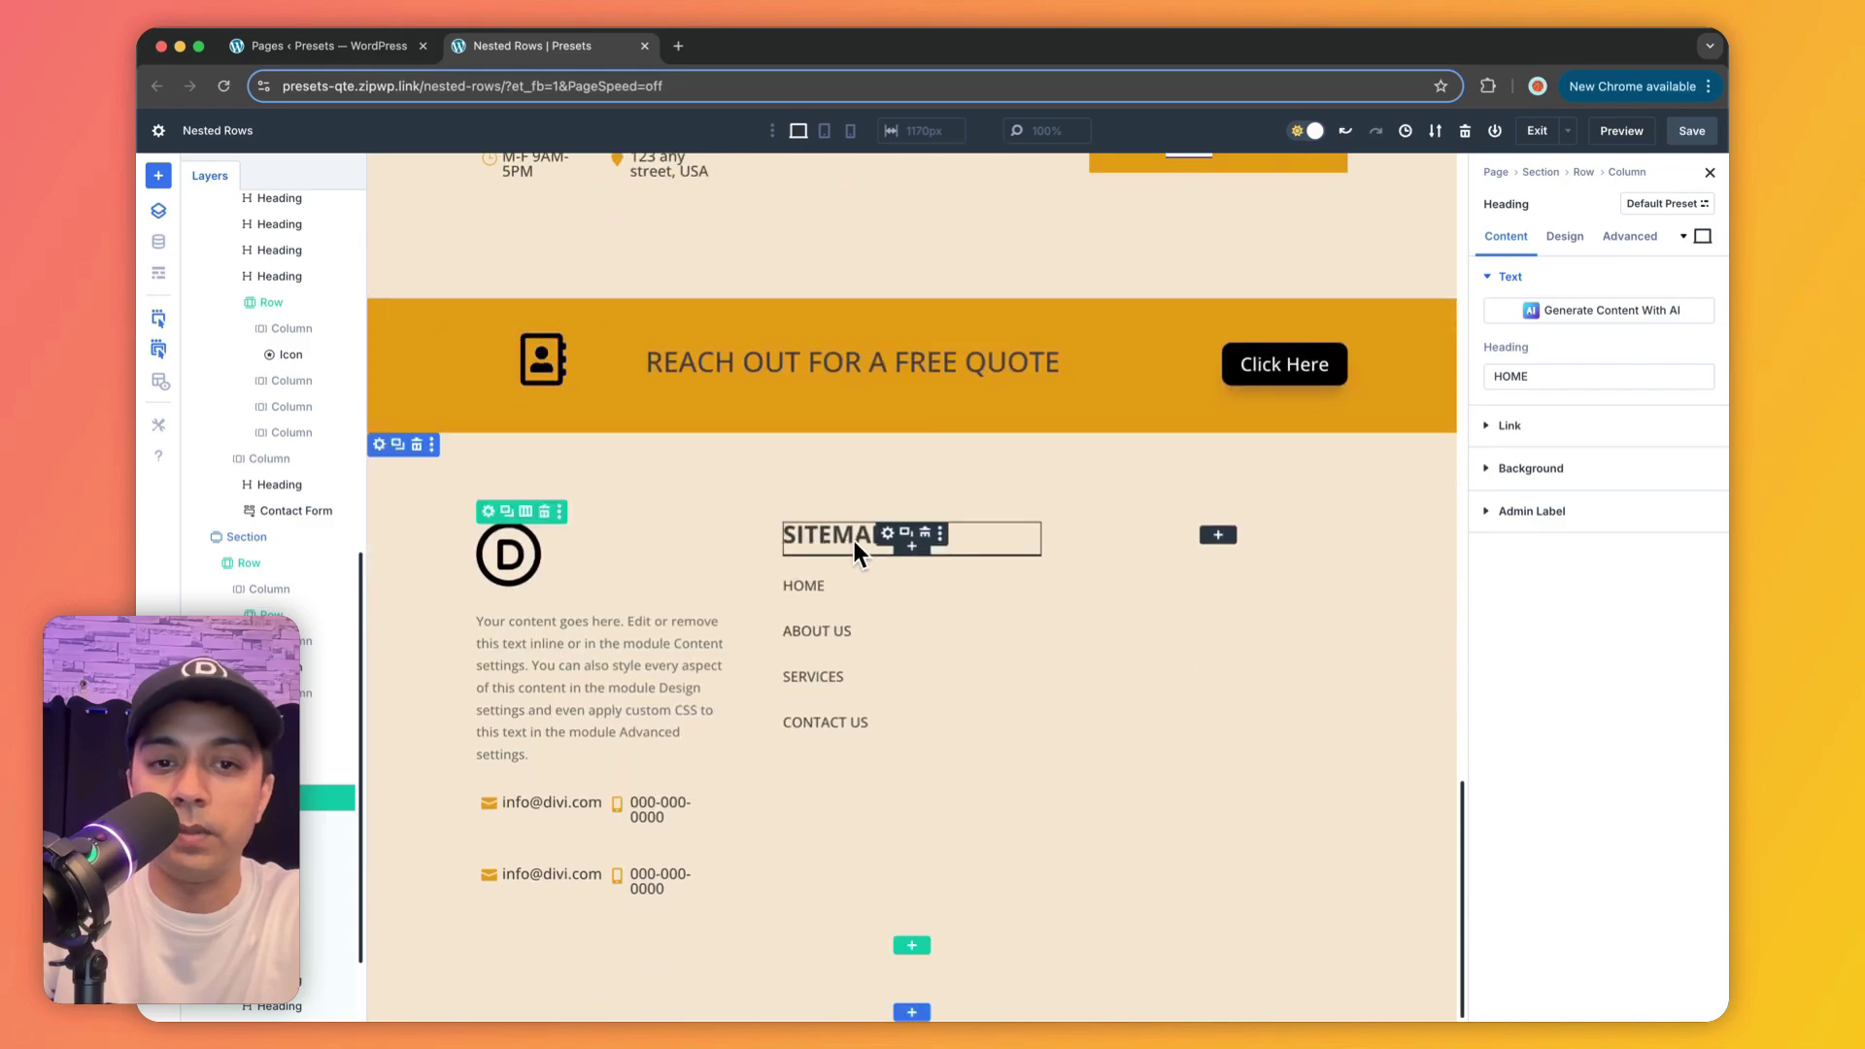
left_click(906, 533)
left_click_drag(913, 592, 879, 753)
double_click(841, 777)
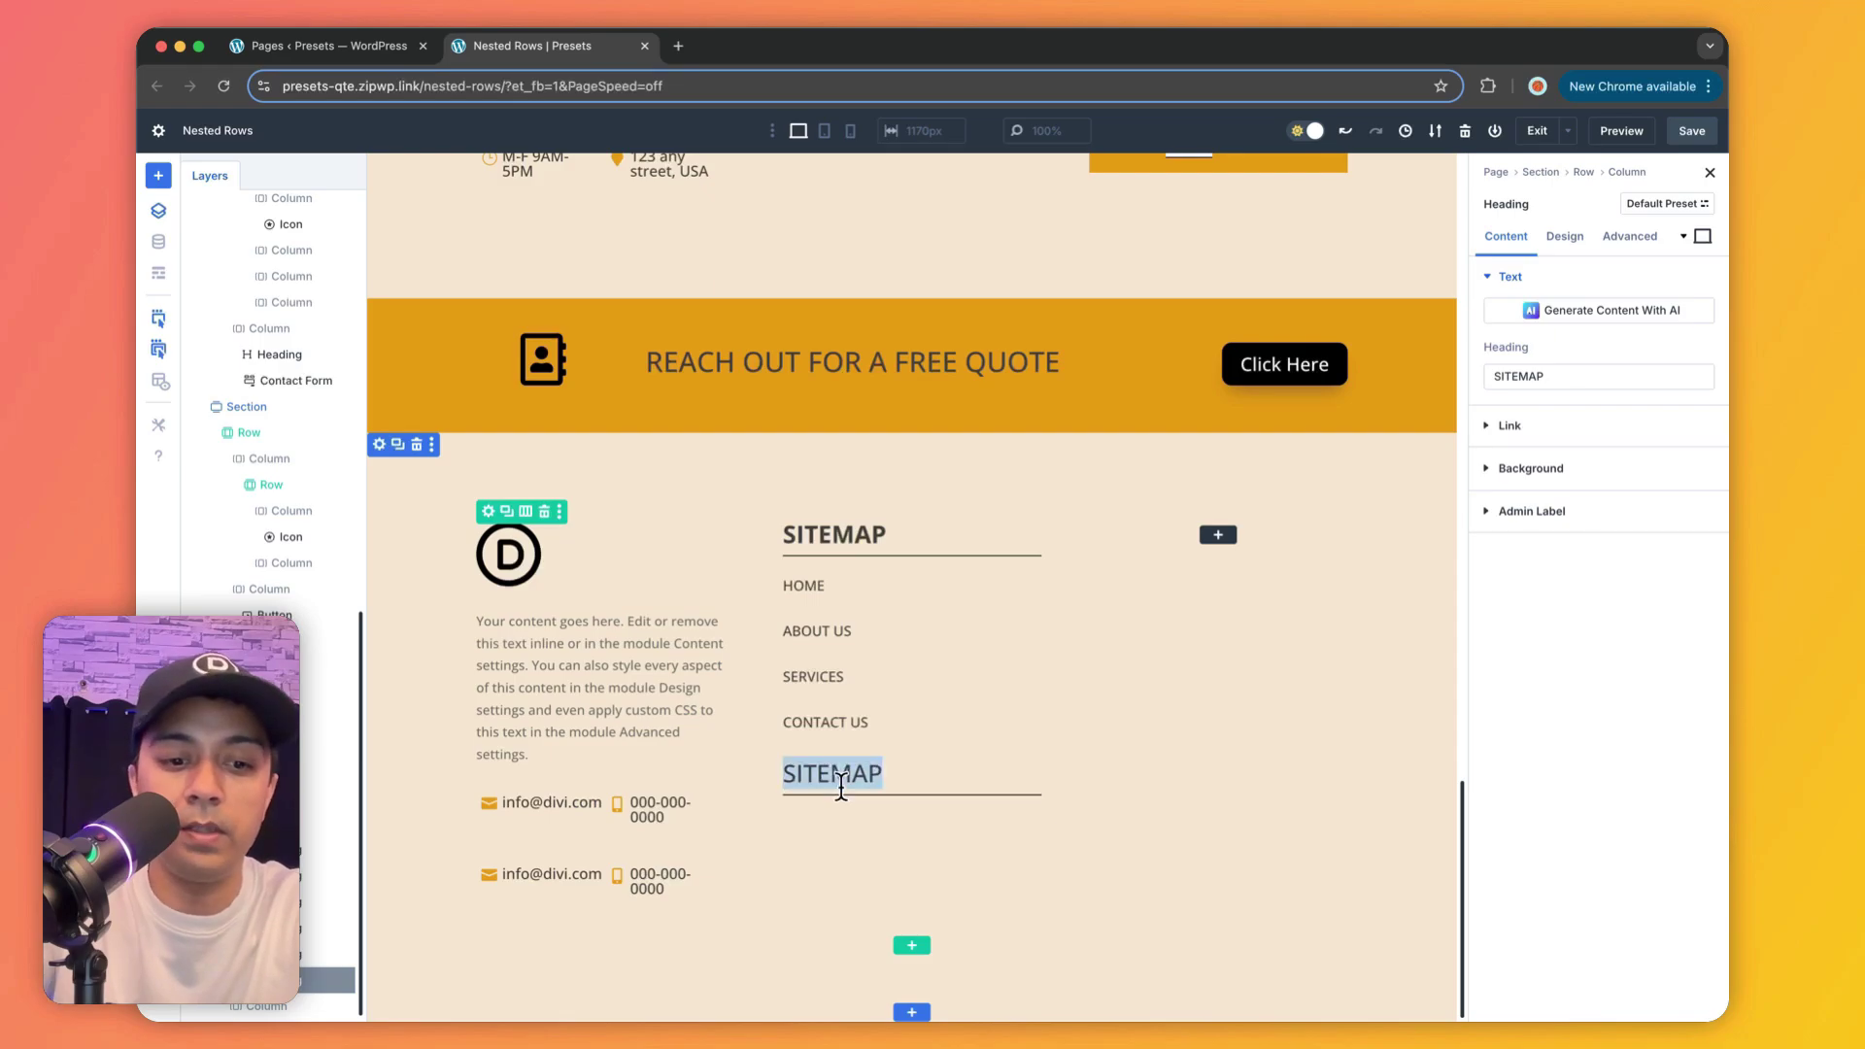
scroll(841, 680, "up", 4)
left_click(812, 445)
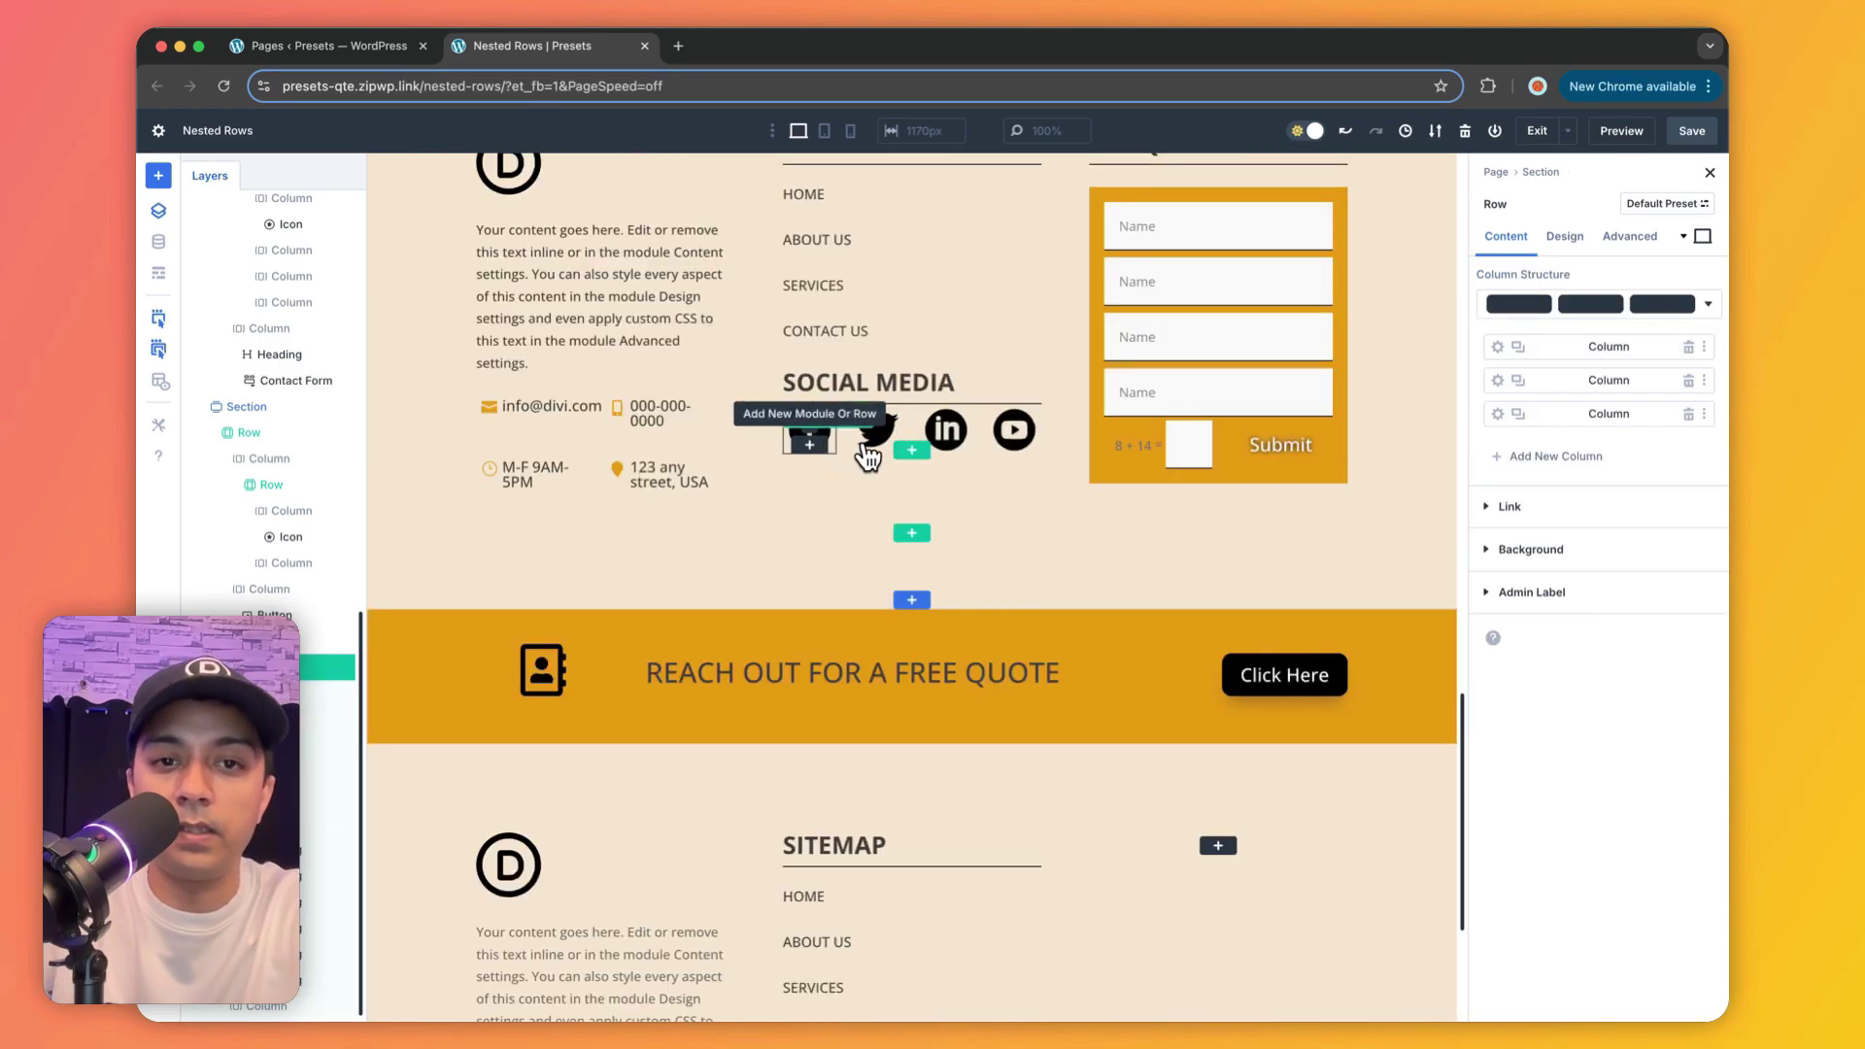
Step: Insert a four-column nested row below the SOCIAL MEDIA heading
left_click(795, 418)
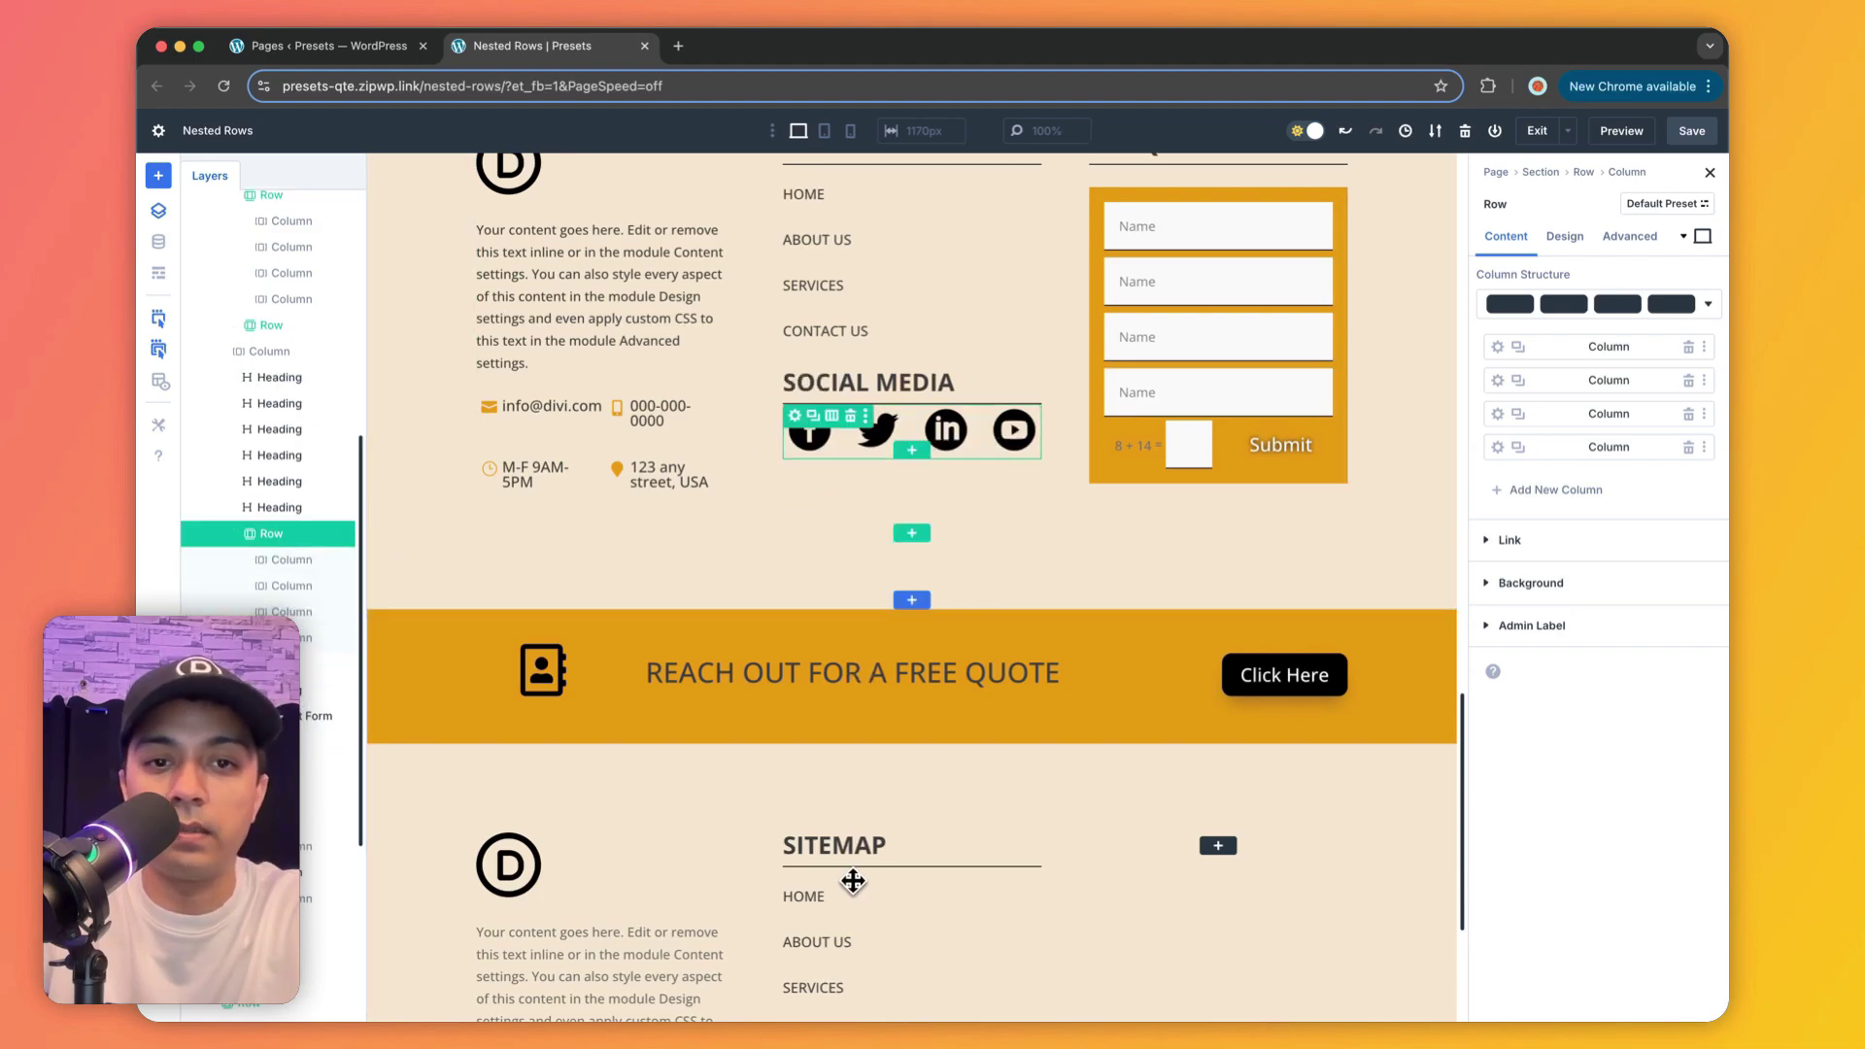
scroll(854, 882, "down", 4)
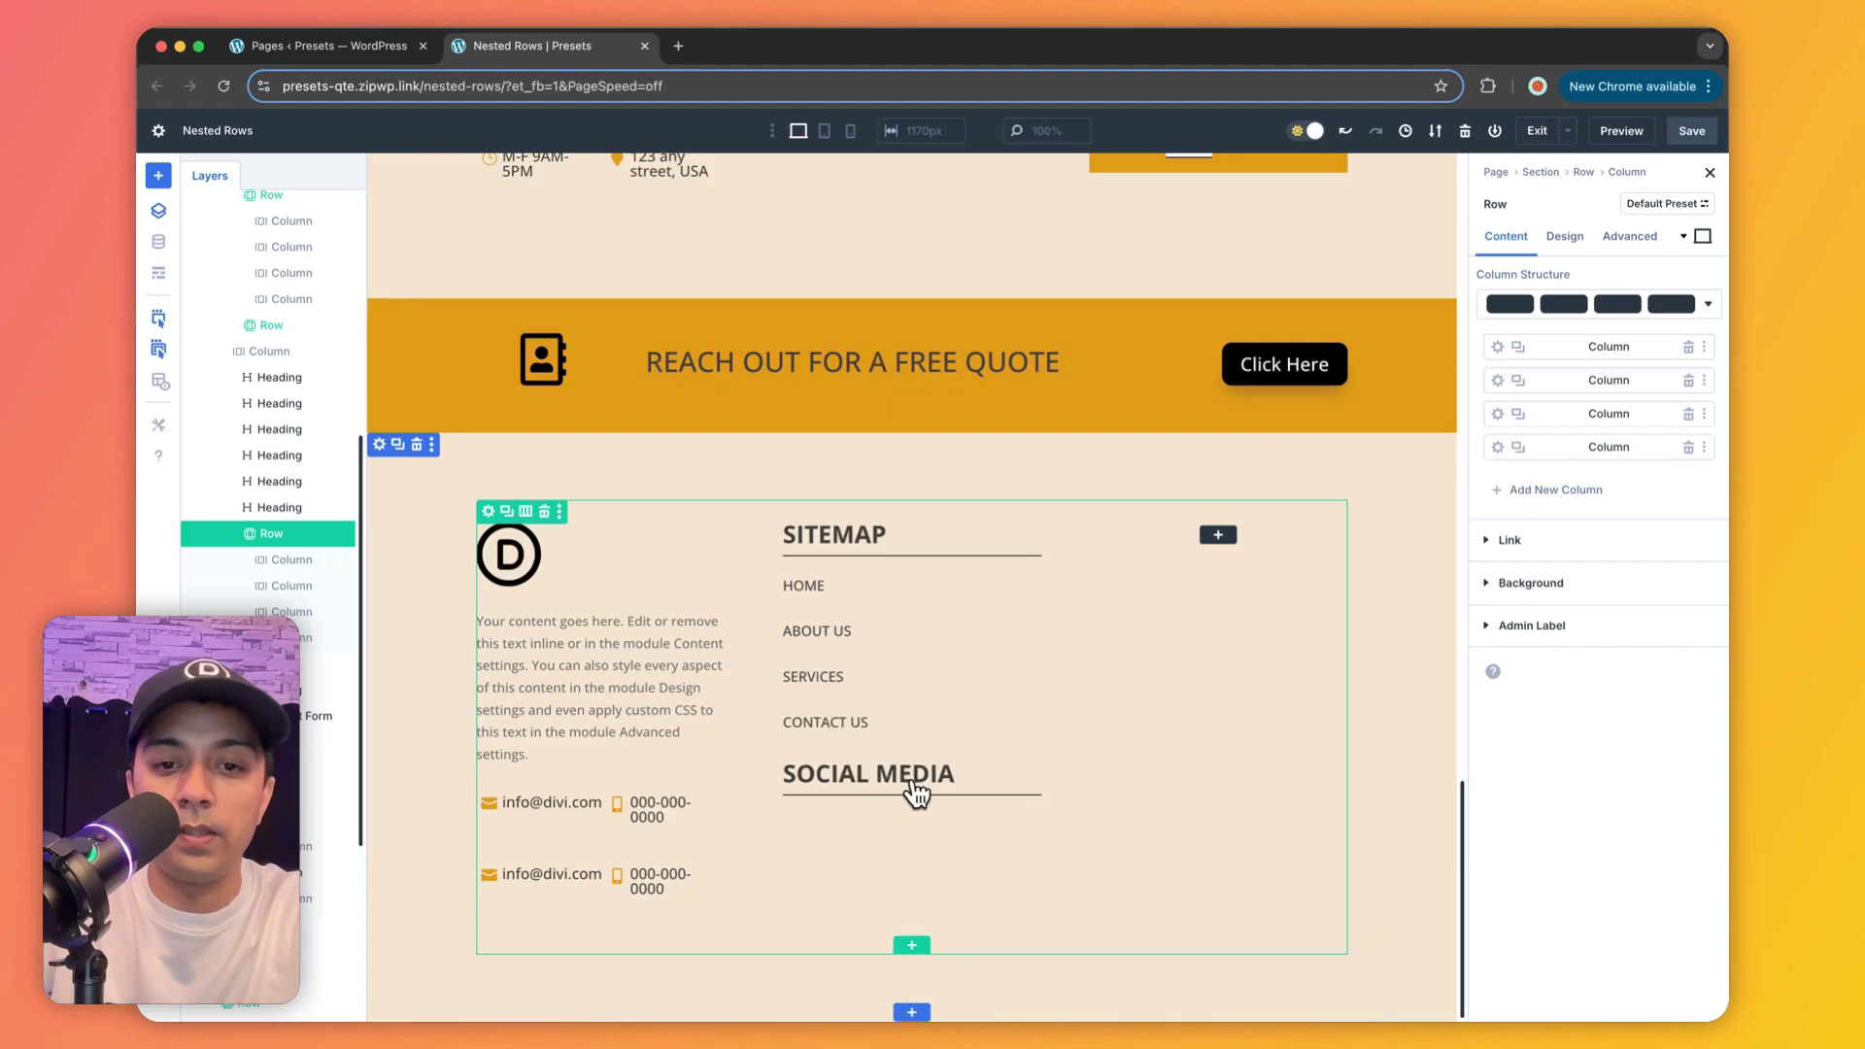
left_click(914, 795)
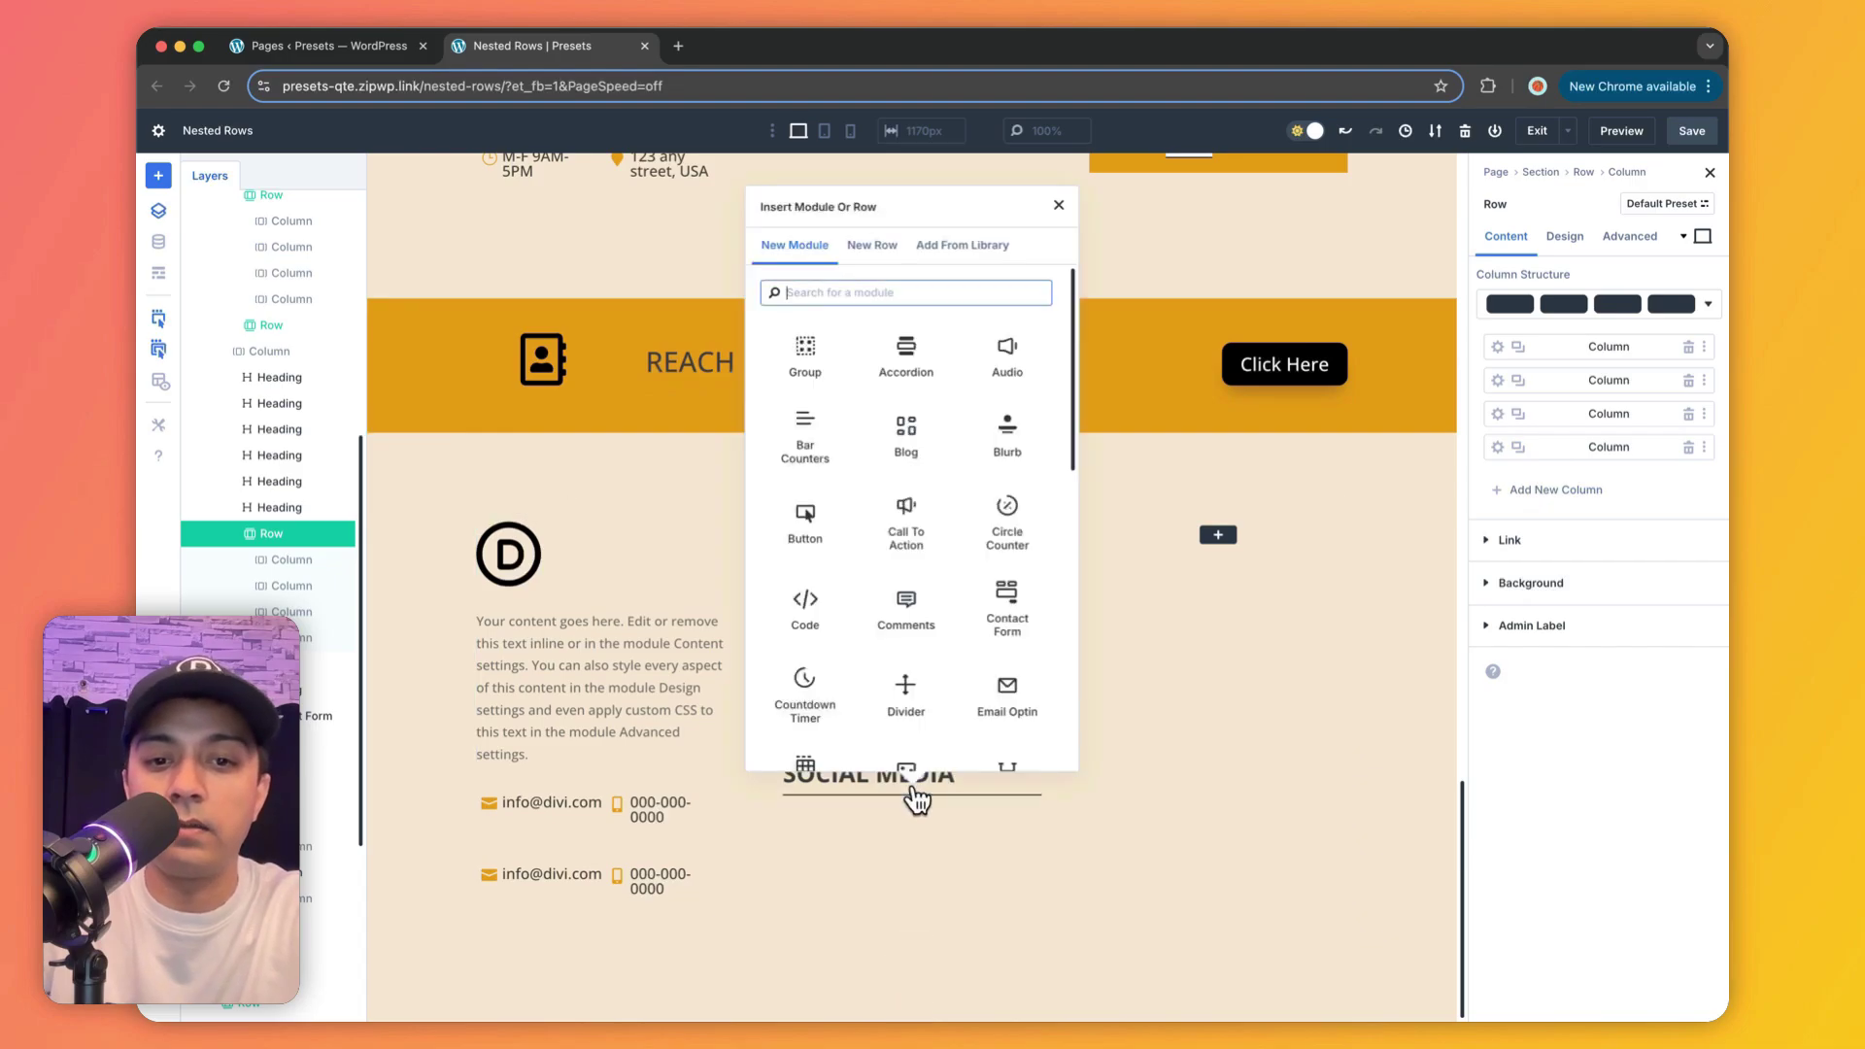
left_click(872, 246)
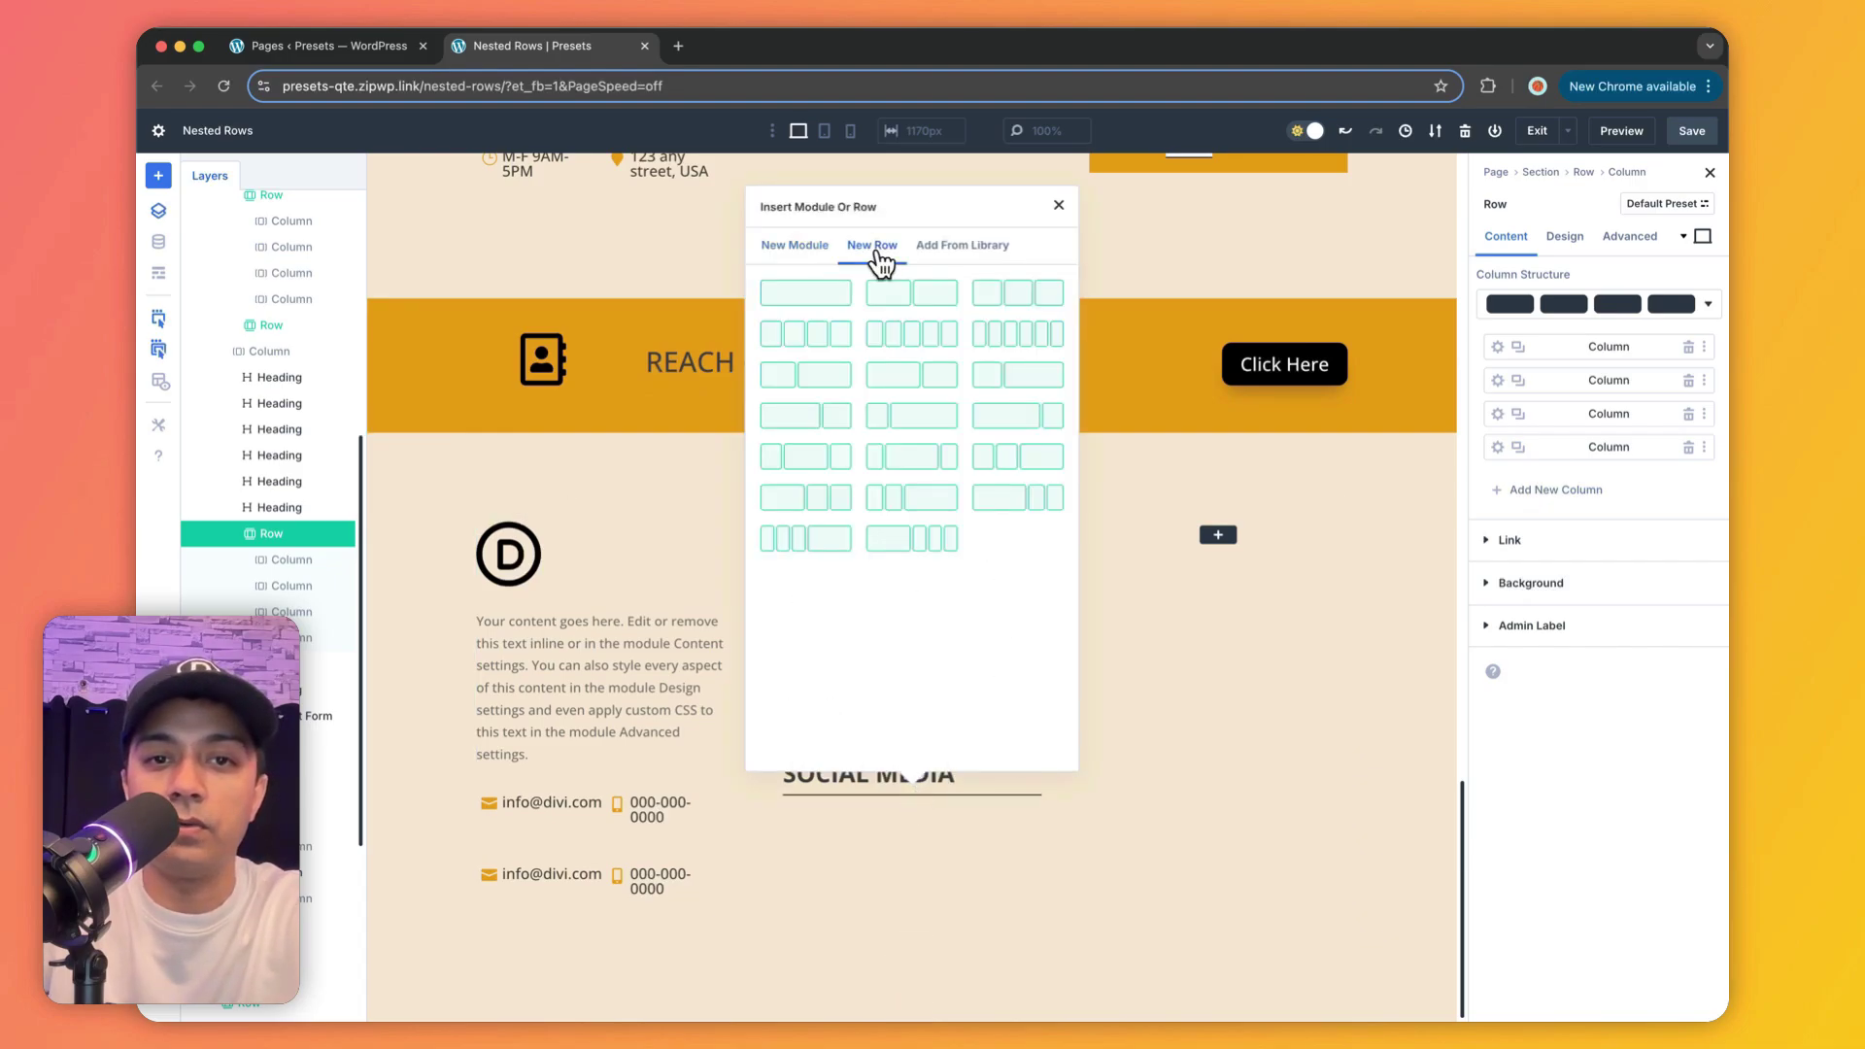
left_click(808, 335)
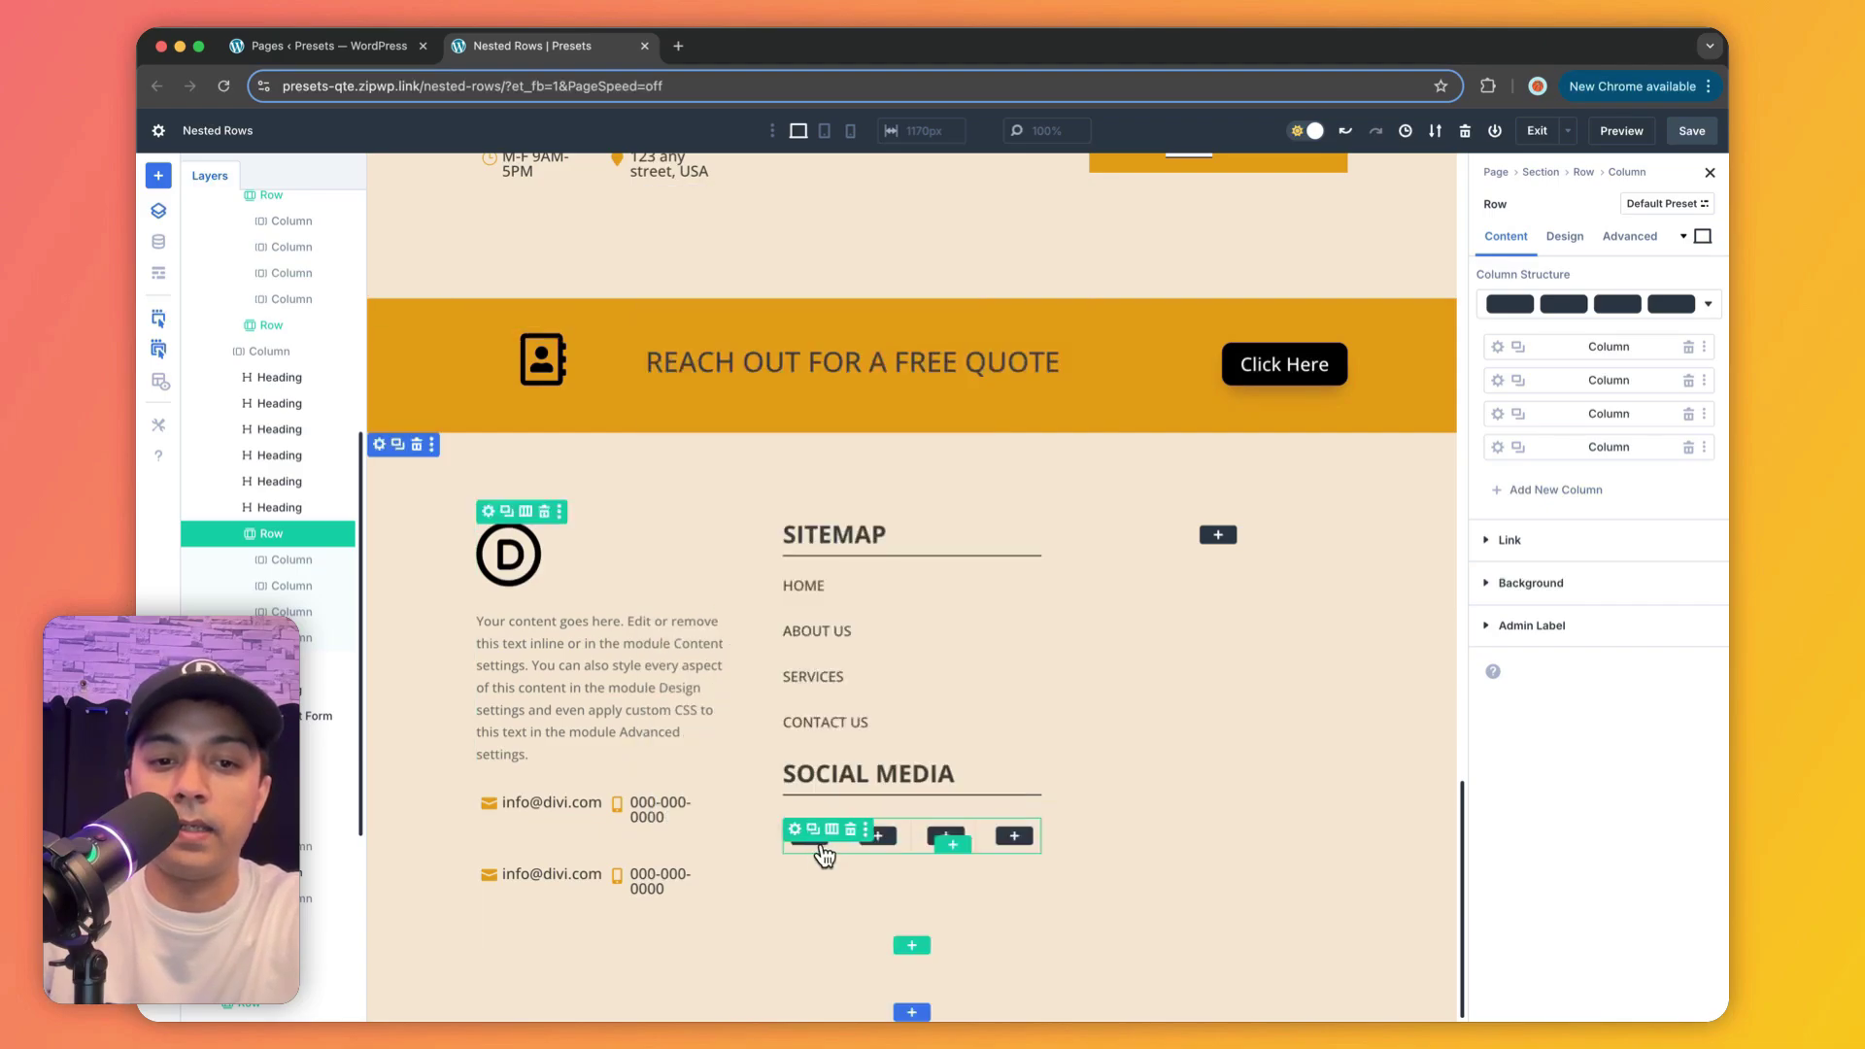
Step: Place an Icon module in each of the four nested columns
left_click(822, 842)
type("icon")
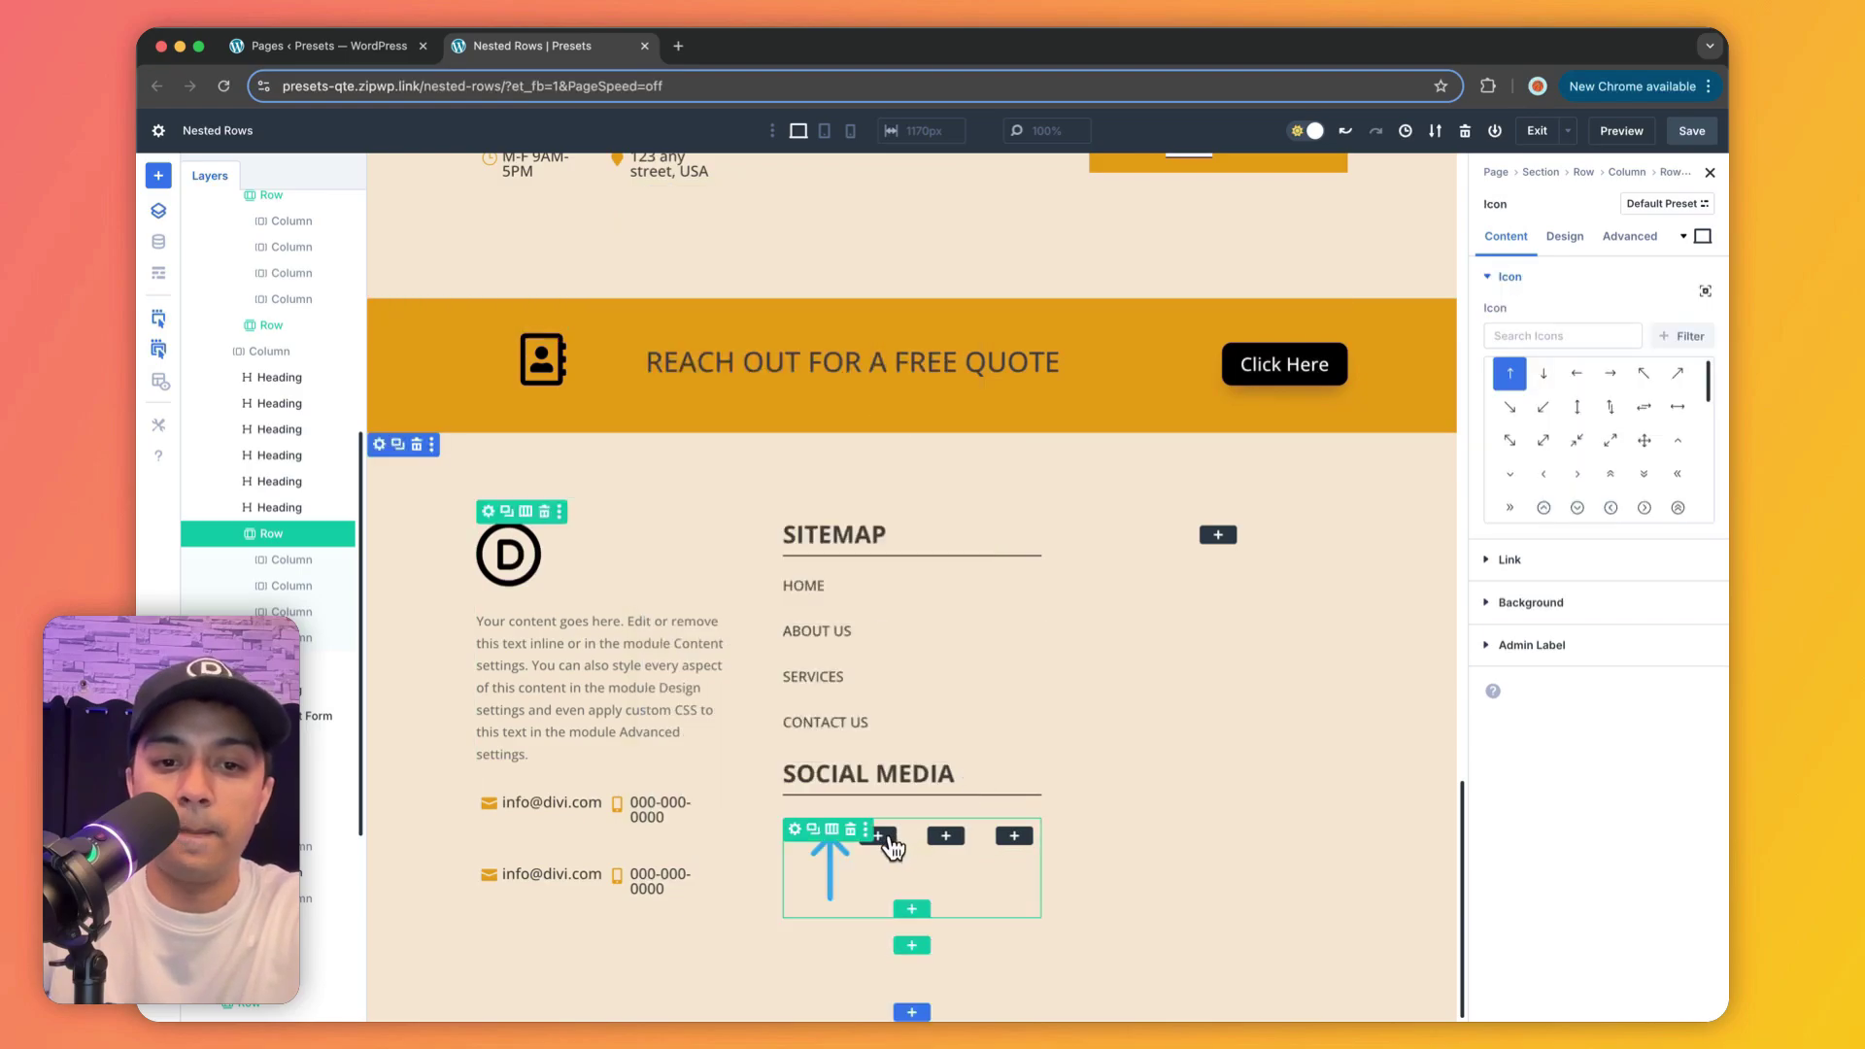
left_click(877, 836)
left_click(766, 359)
left_click(948, 838)
left_click(854, 366)
left_click(1014, 836)
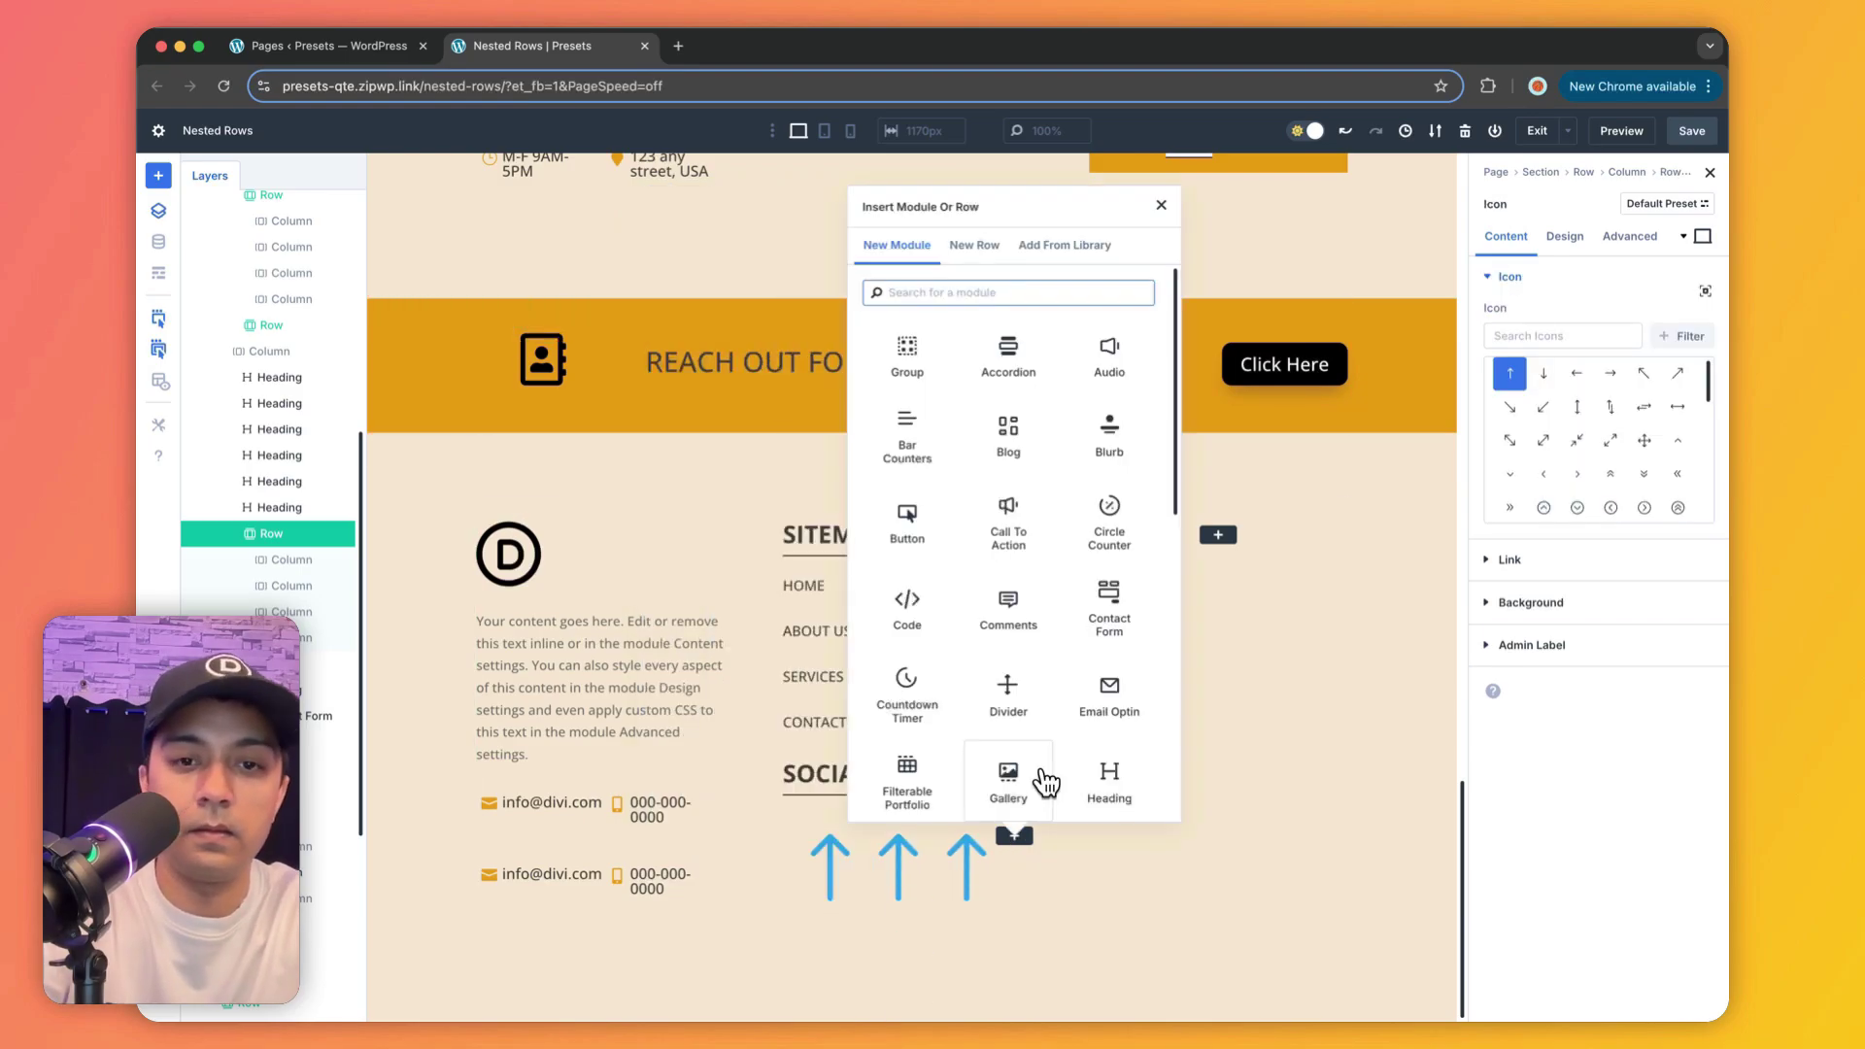
left_click(853, 360)
Step: Set the four icons to Facebook circle, Instagram, LinkedIn and Pinterest
left_click(835, 859)
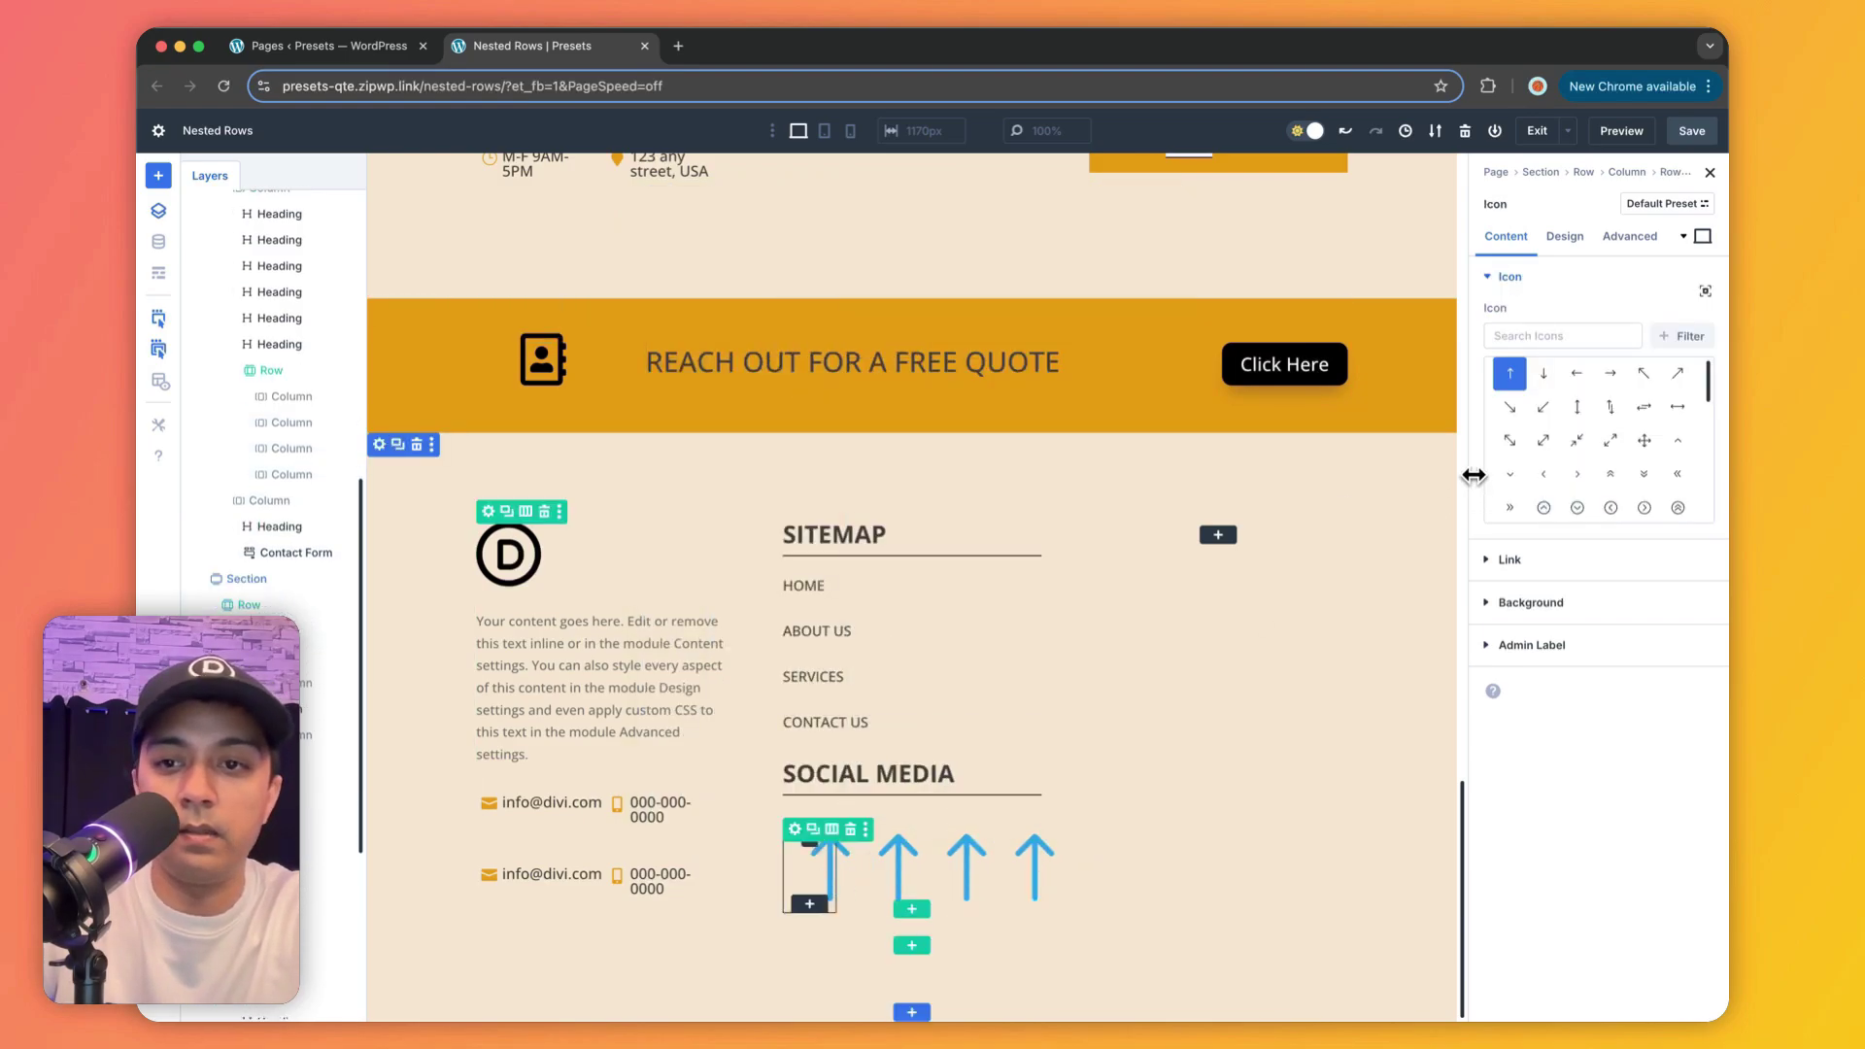
left_click(1544, 337)
type("fac")
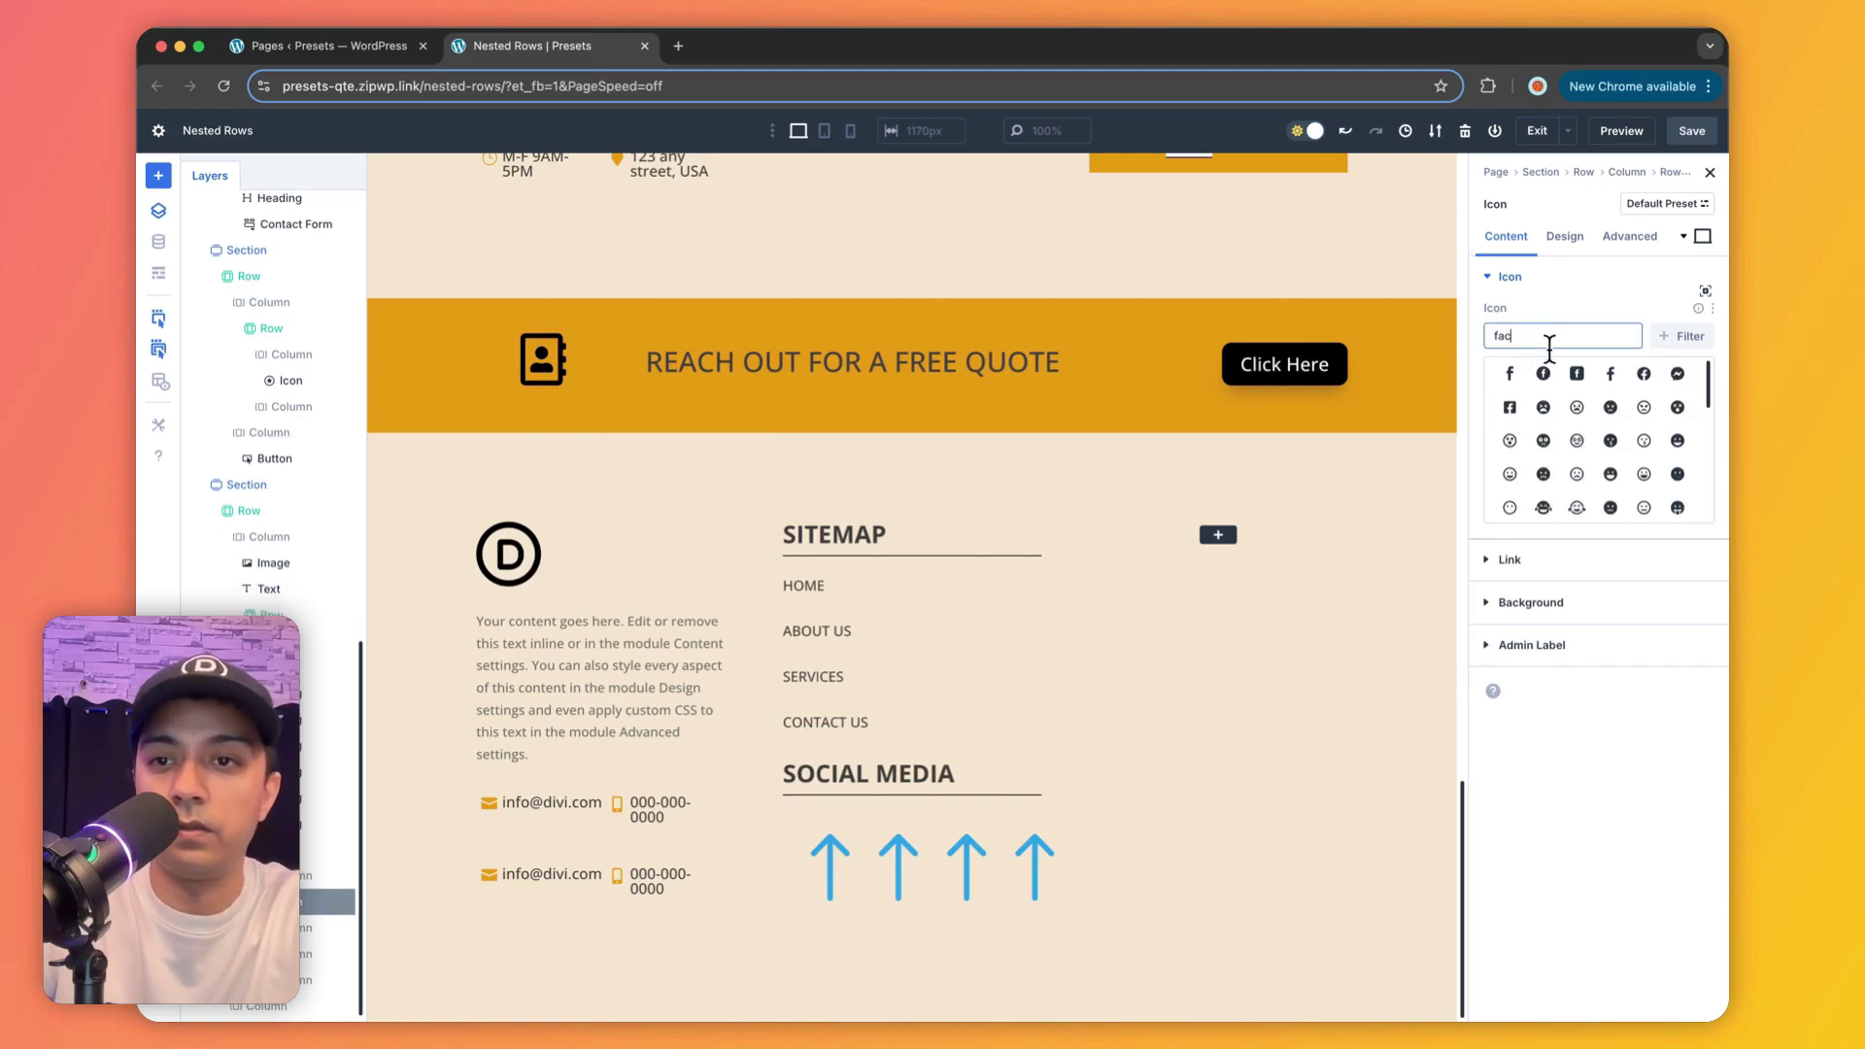
left_click(1543, 373)
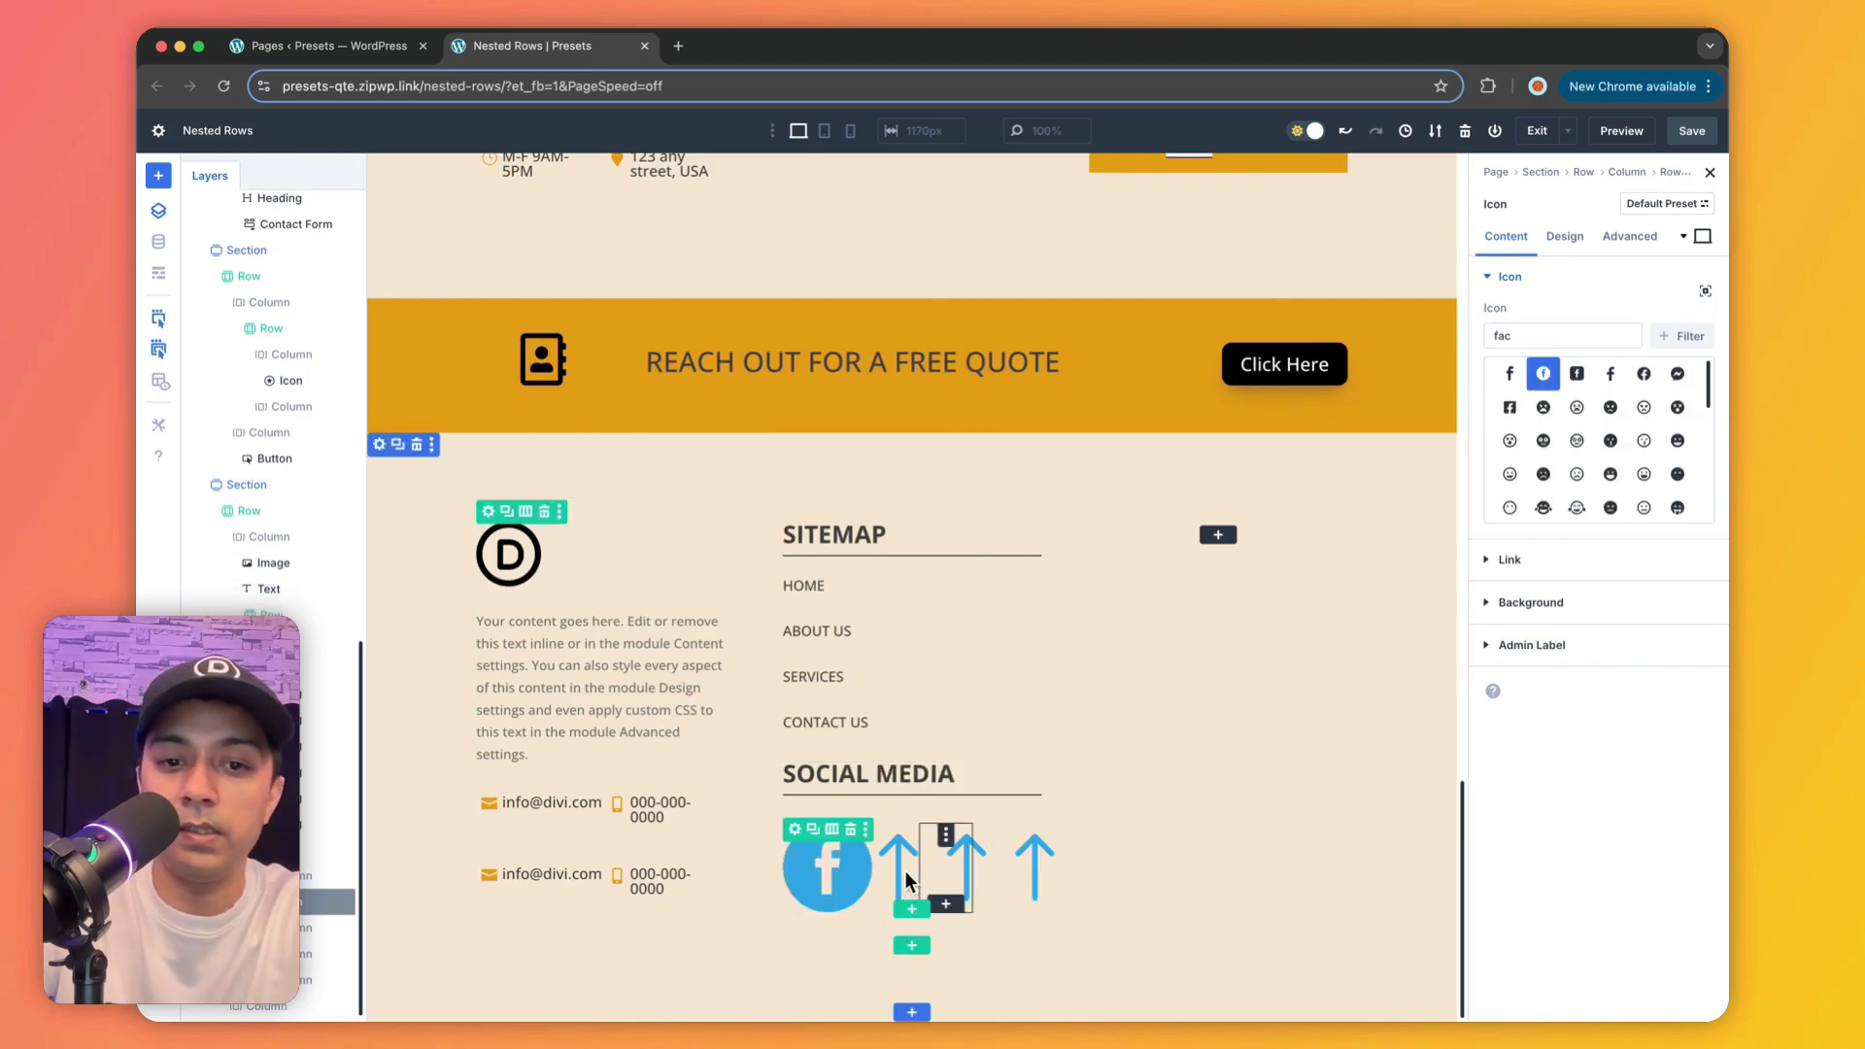
left_click(906, 870)
type("ins")
left_click(1608, 377)
left_click(967, 868)
type("lin")
left_click(1643, 407)
left_click(1034, 868)
type("pin")
left_click(1542, 440)
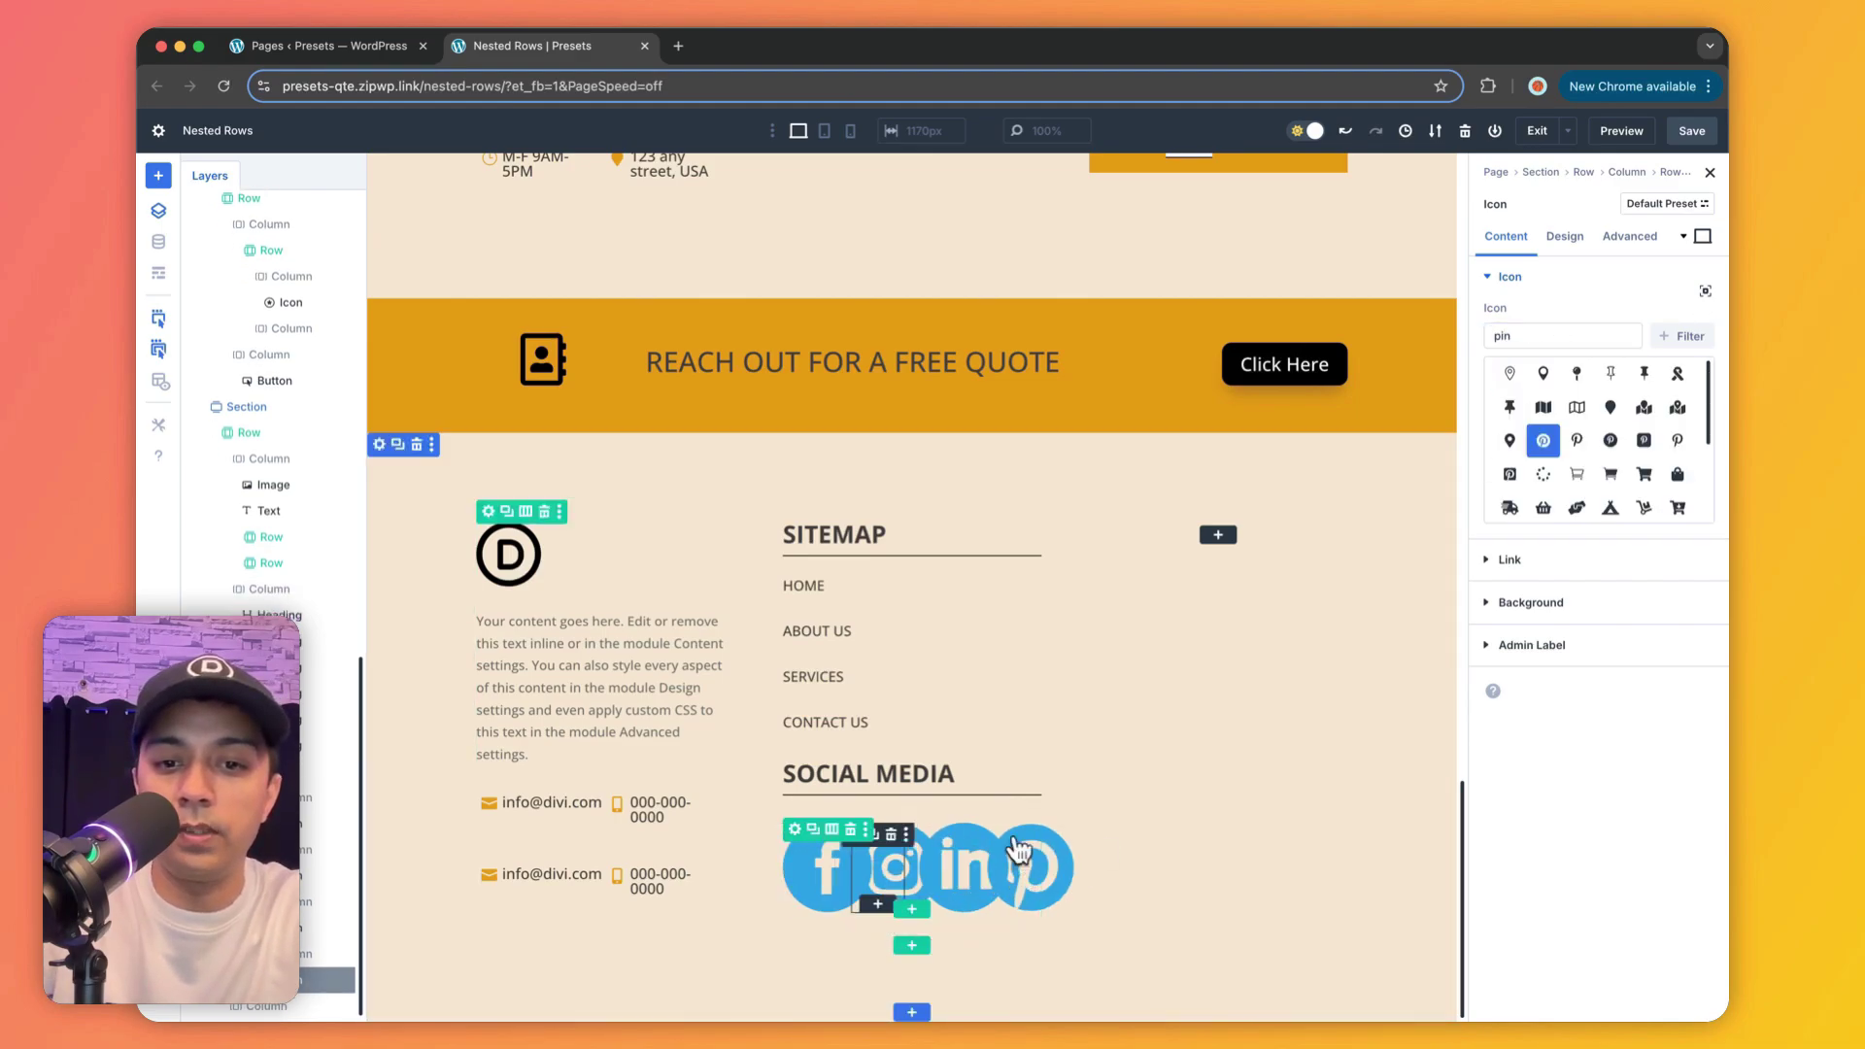
Step: Apply the original Facebook icon's black design to the new Facebook, Instagram, LinkedIn and Pinterest icons
scroll(821, 524, "up", 3)
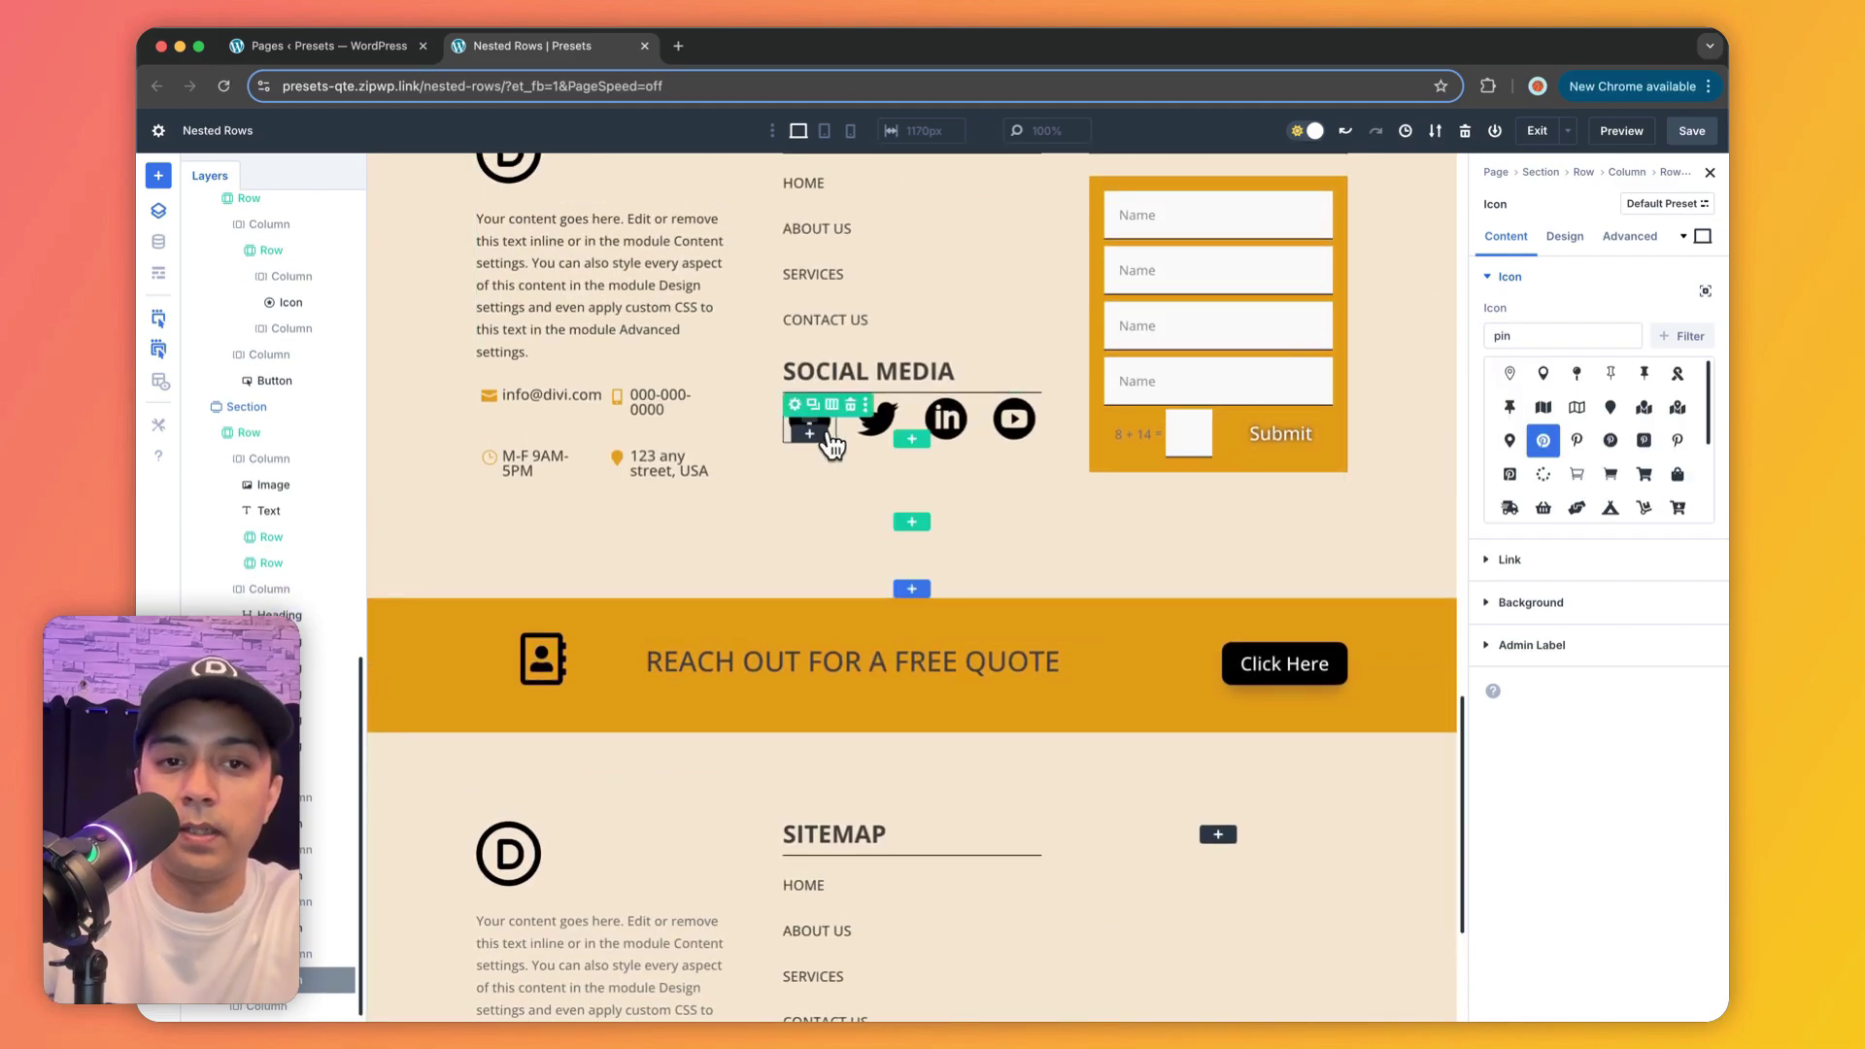
right_click(829, 445)
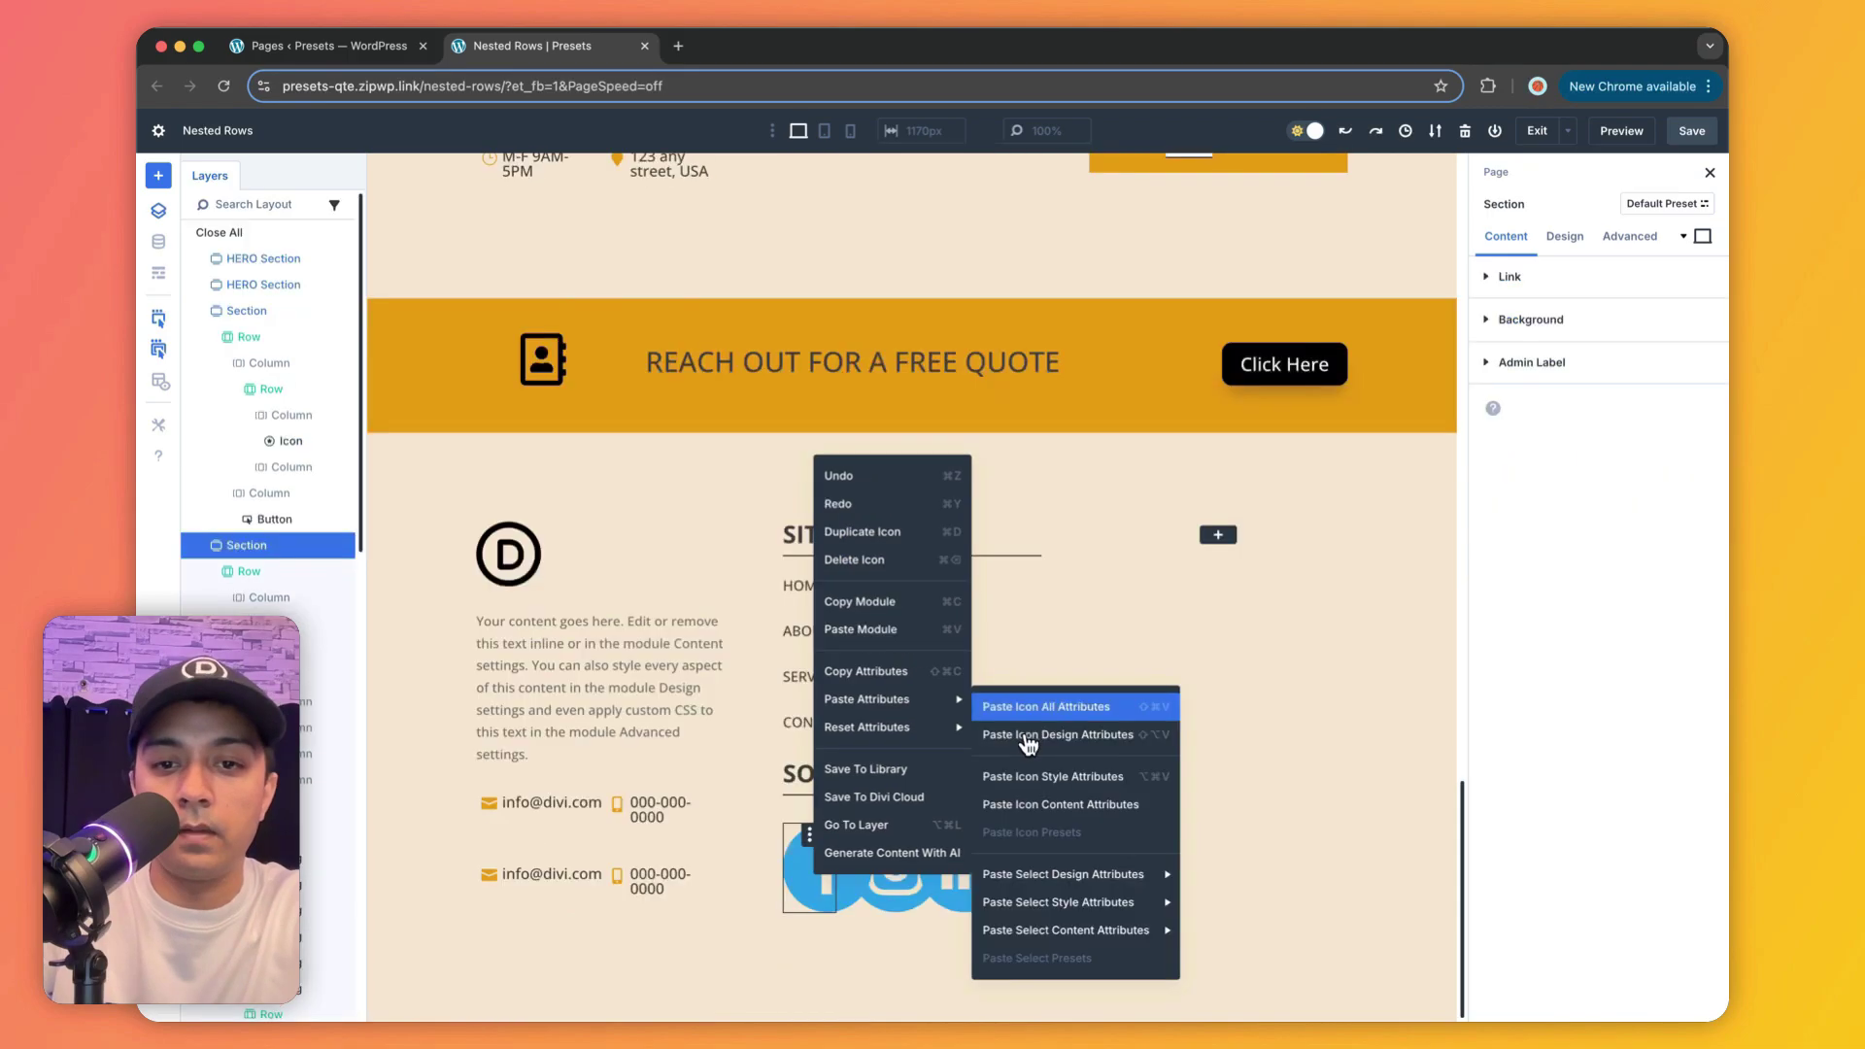
left_click(1028, 744)
right_click(886, 864)
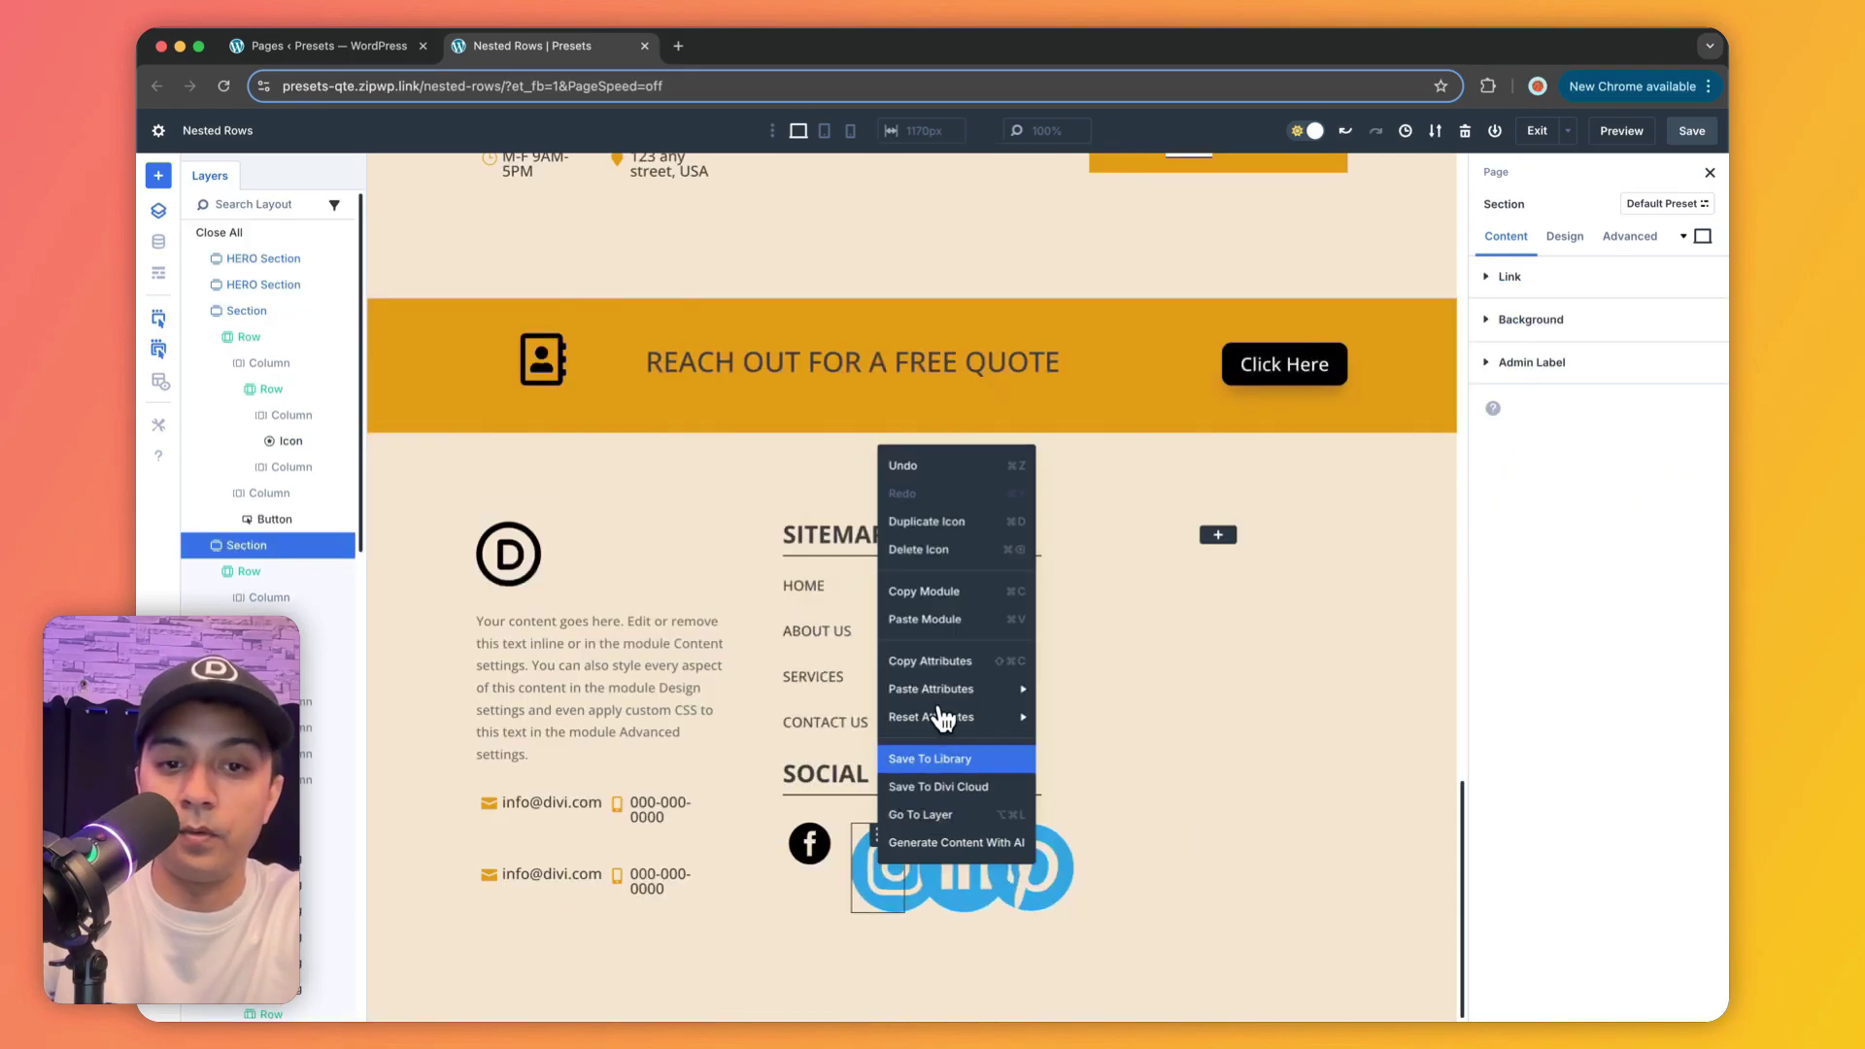
mouse_move(944, 694)
left_click(1074, 724)
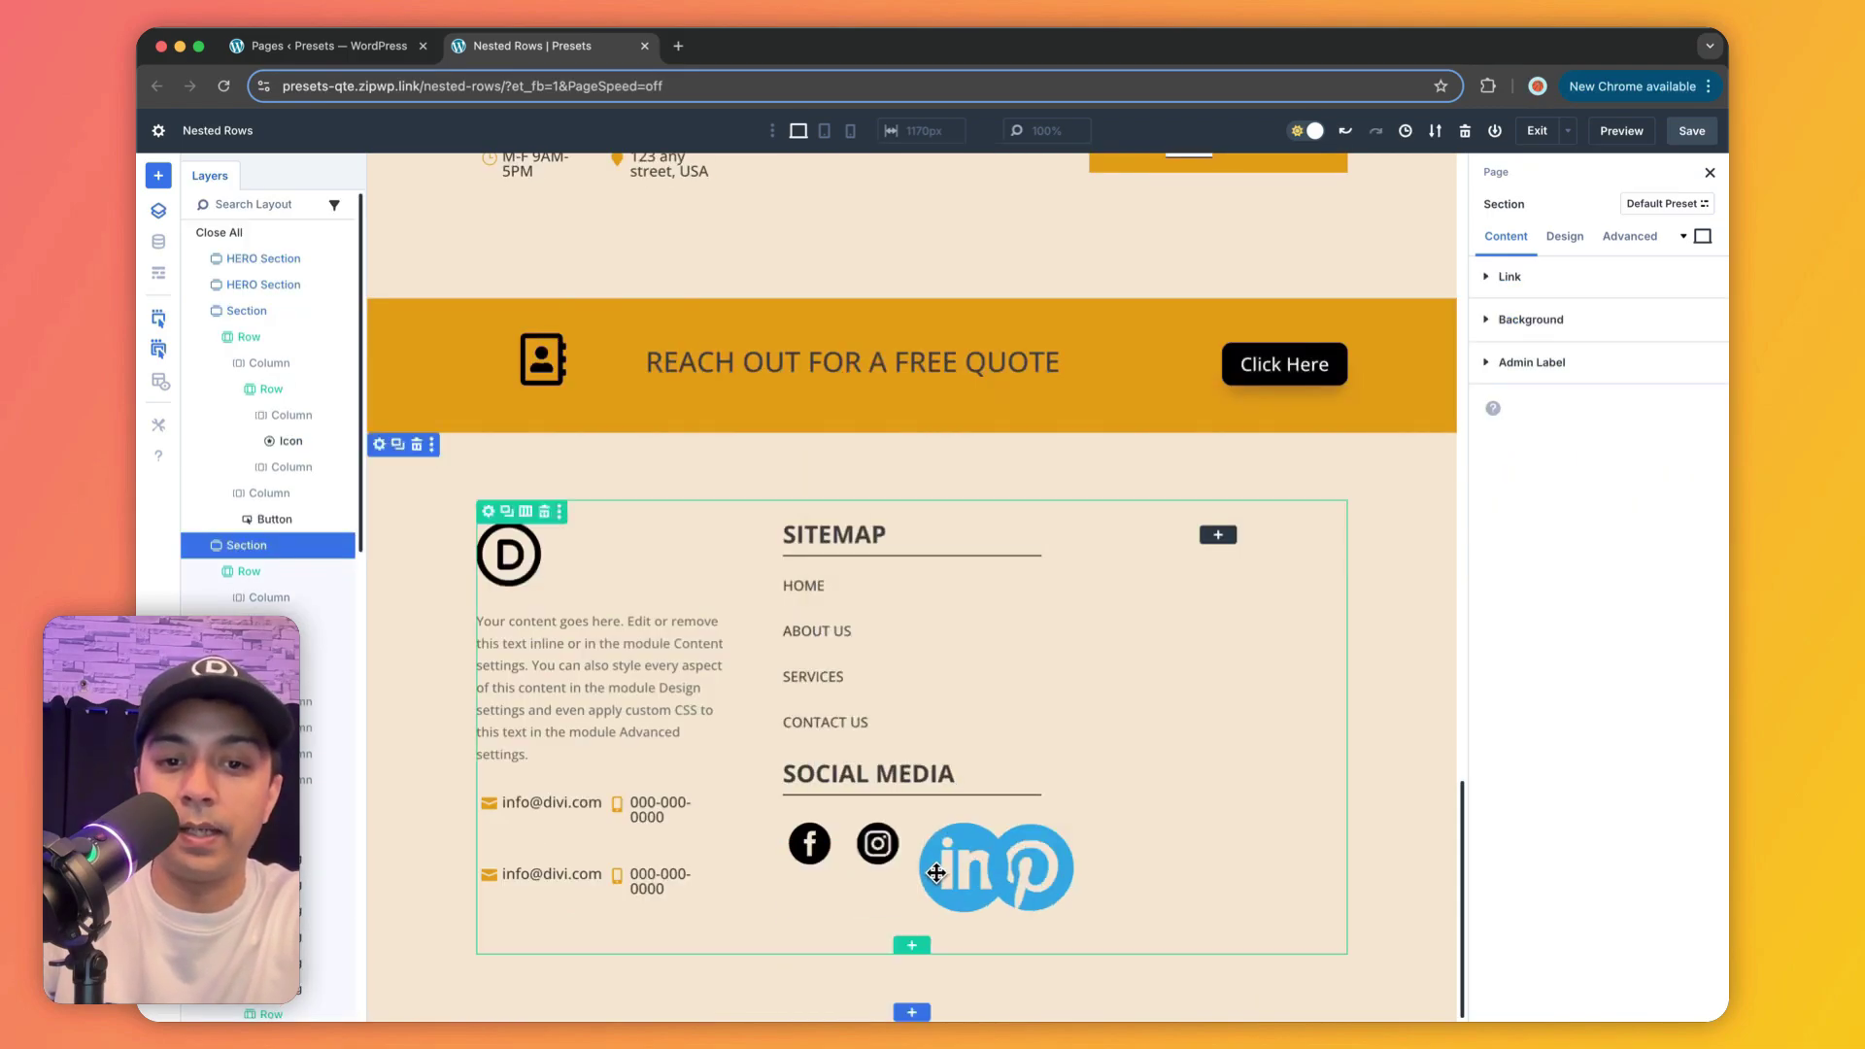
right_click(944, 872)
mouse_move(1010, 707)
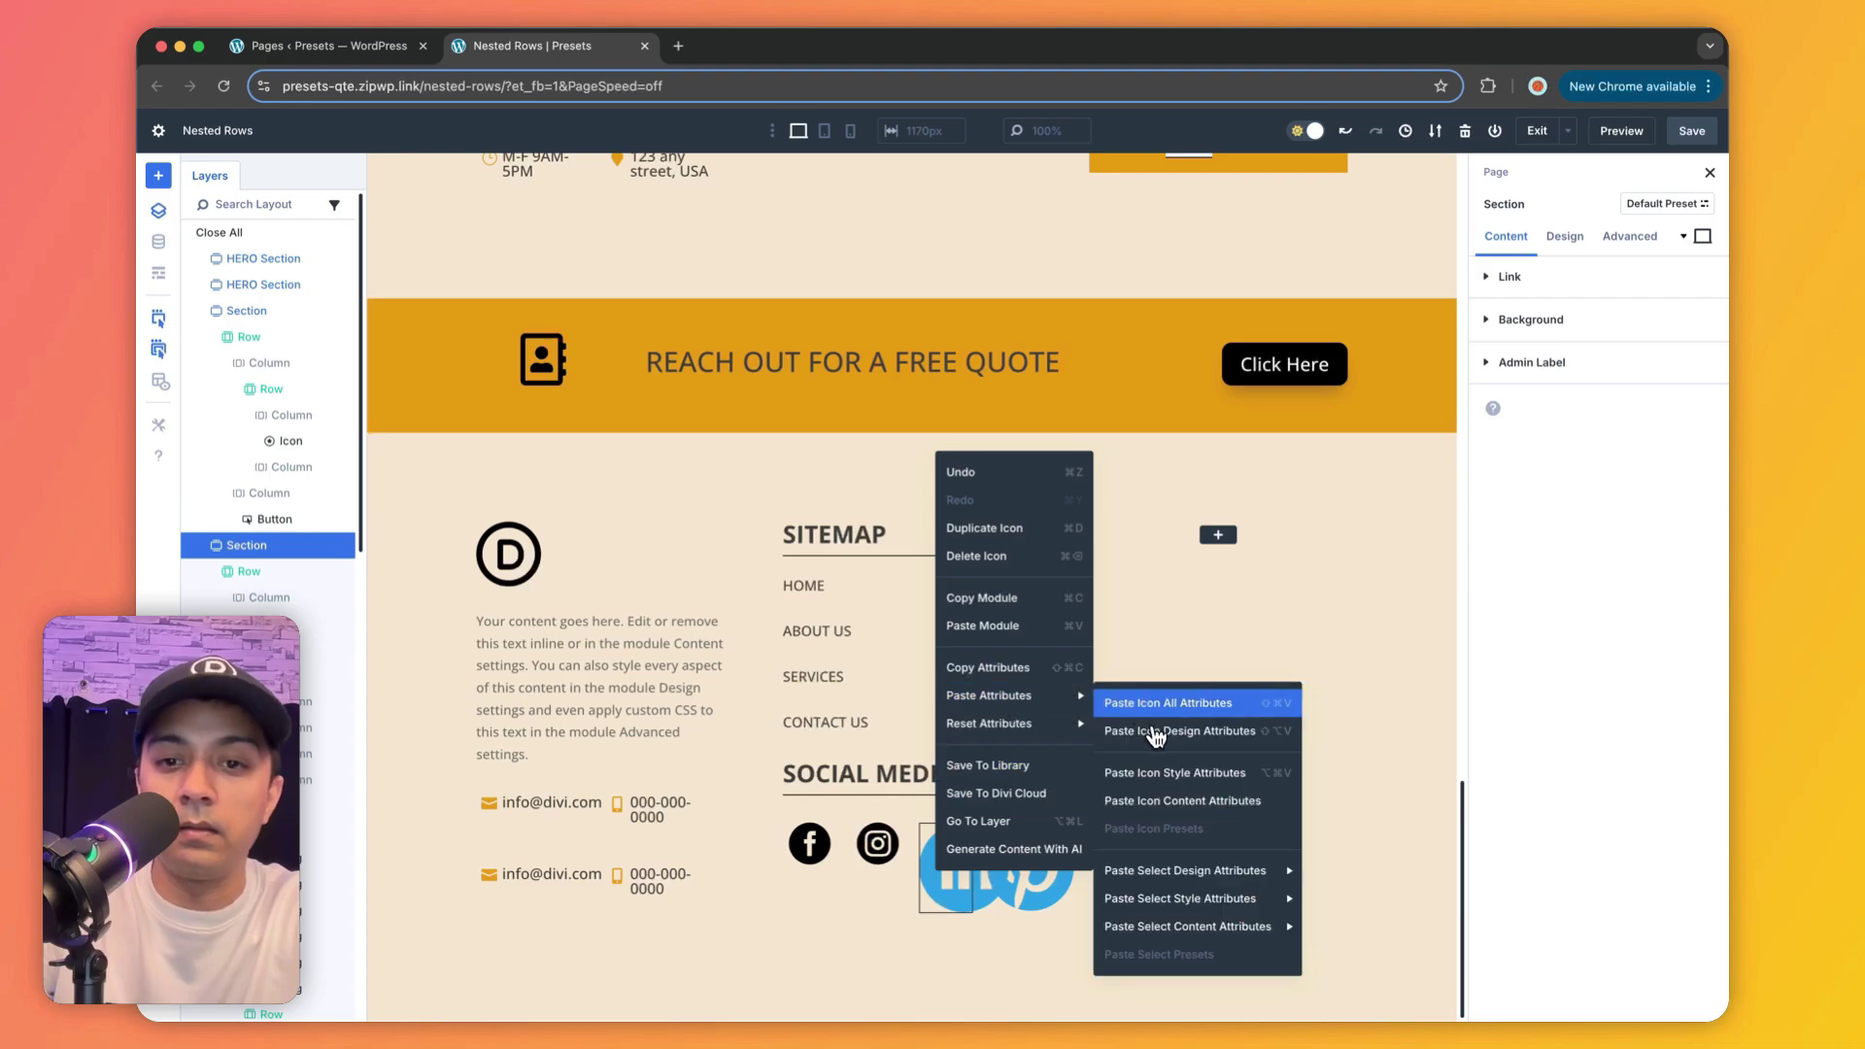
left_click(1146, 726)
right_click(1005, 874)
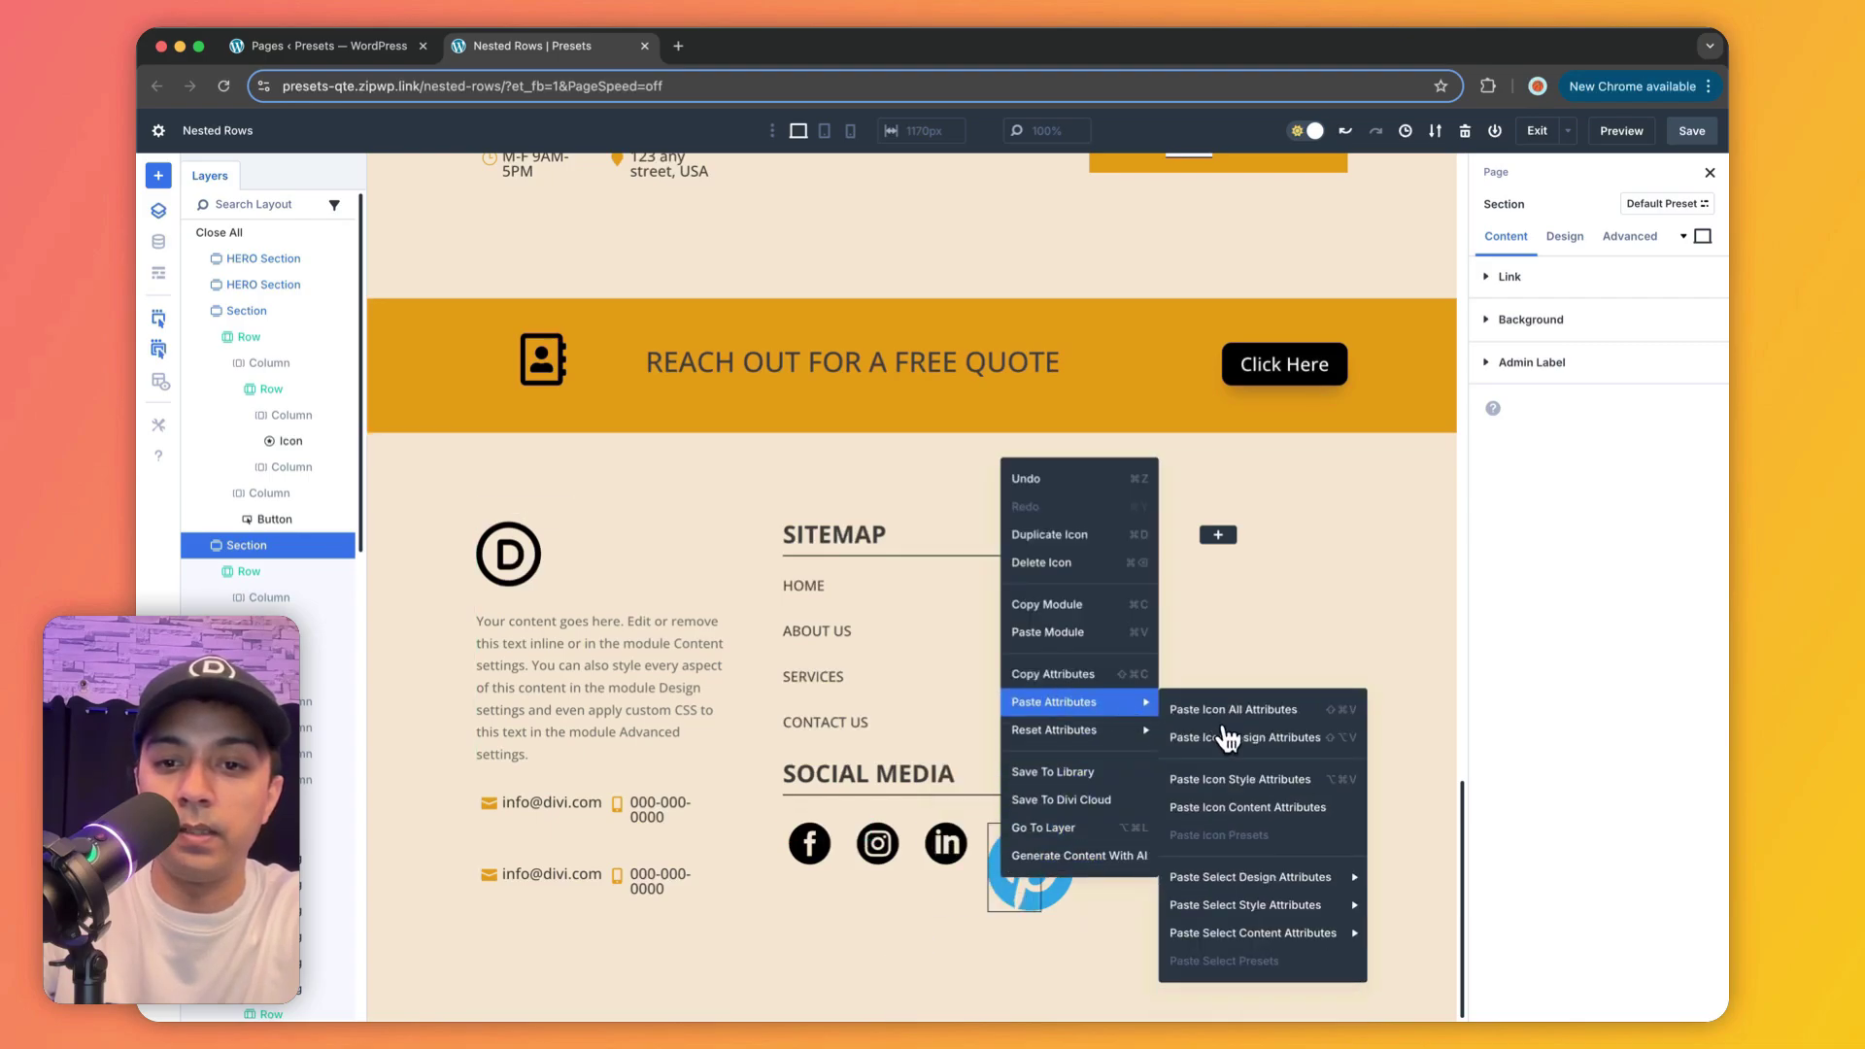
left_click(1204, 743)
Step: Duplicate the SITEMAP heading and set its Heading Font Weight to Bold
scroll(1146, 750, "up", 1)
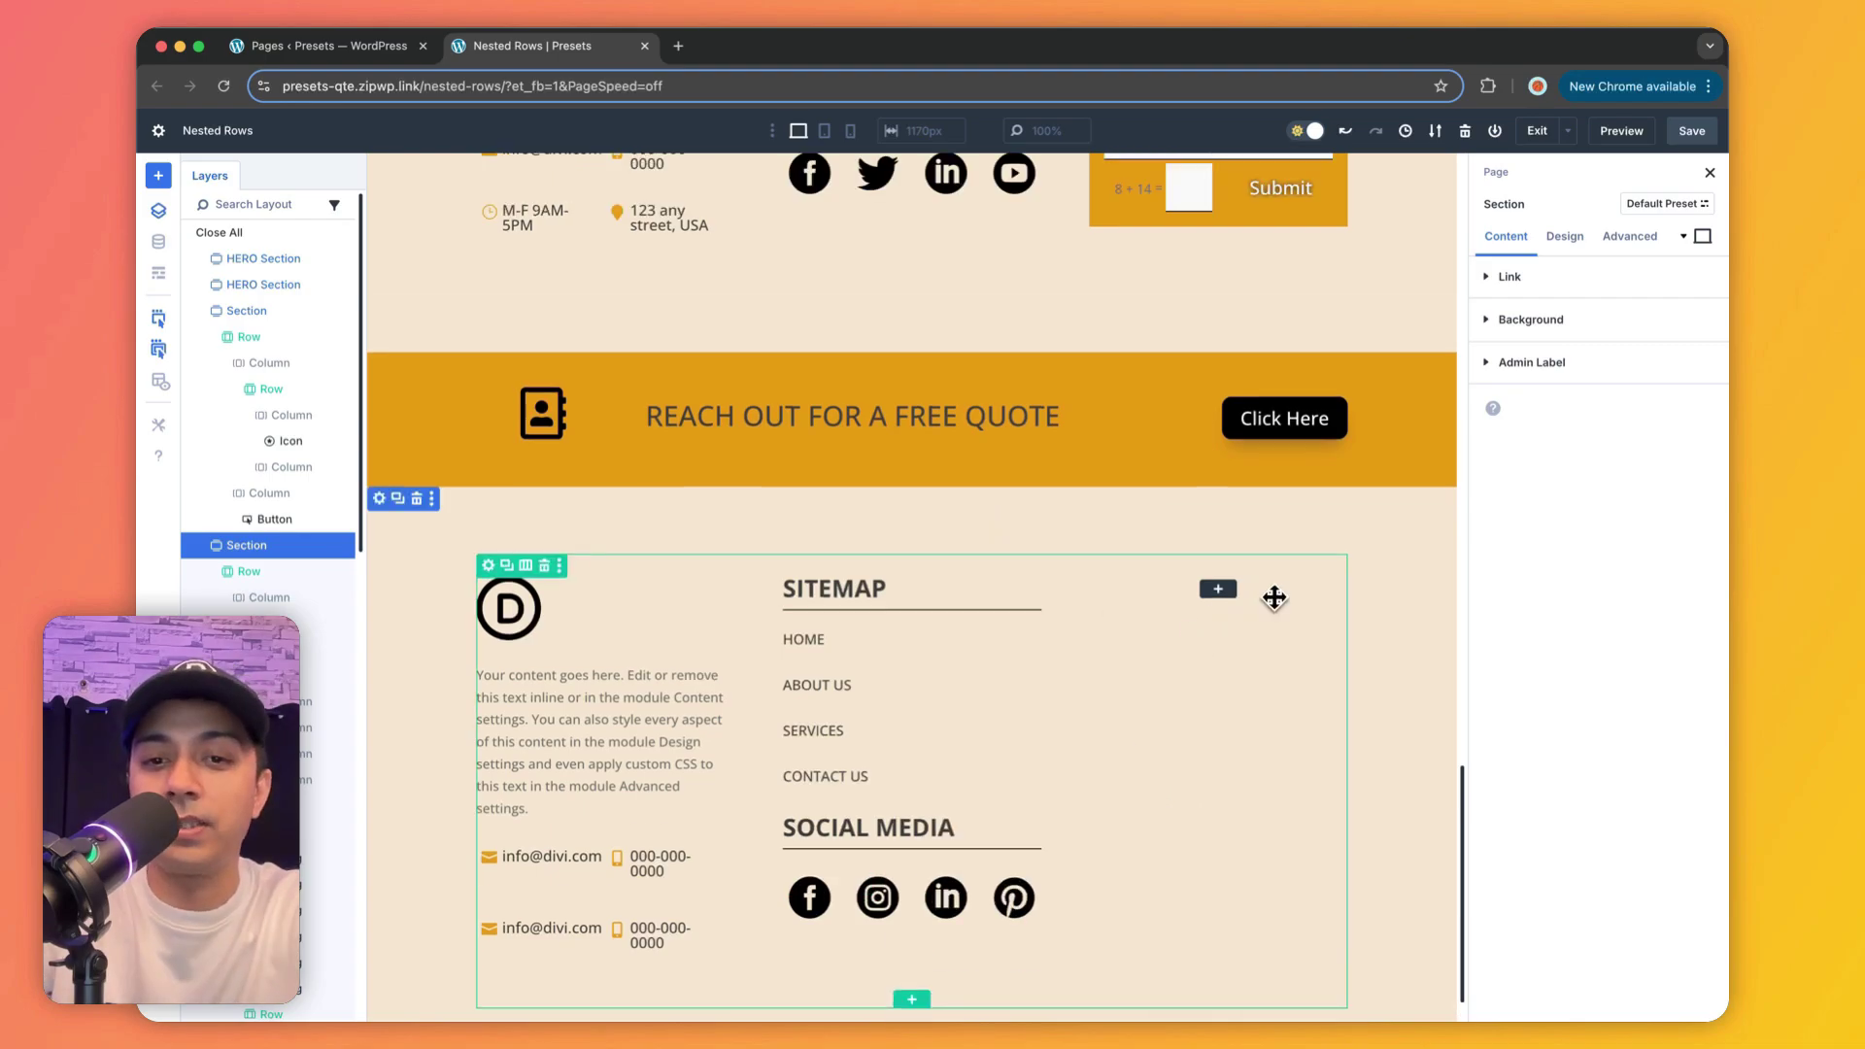
scroll(1229, 603, "up", 10)
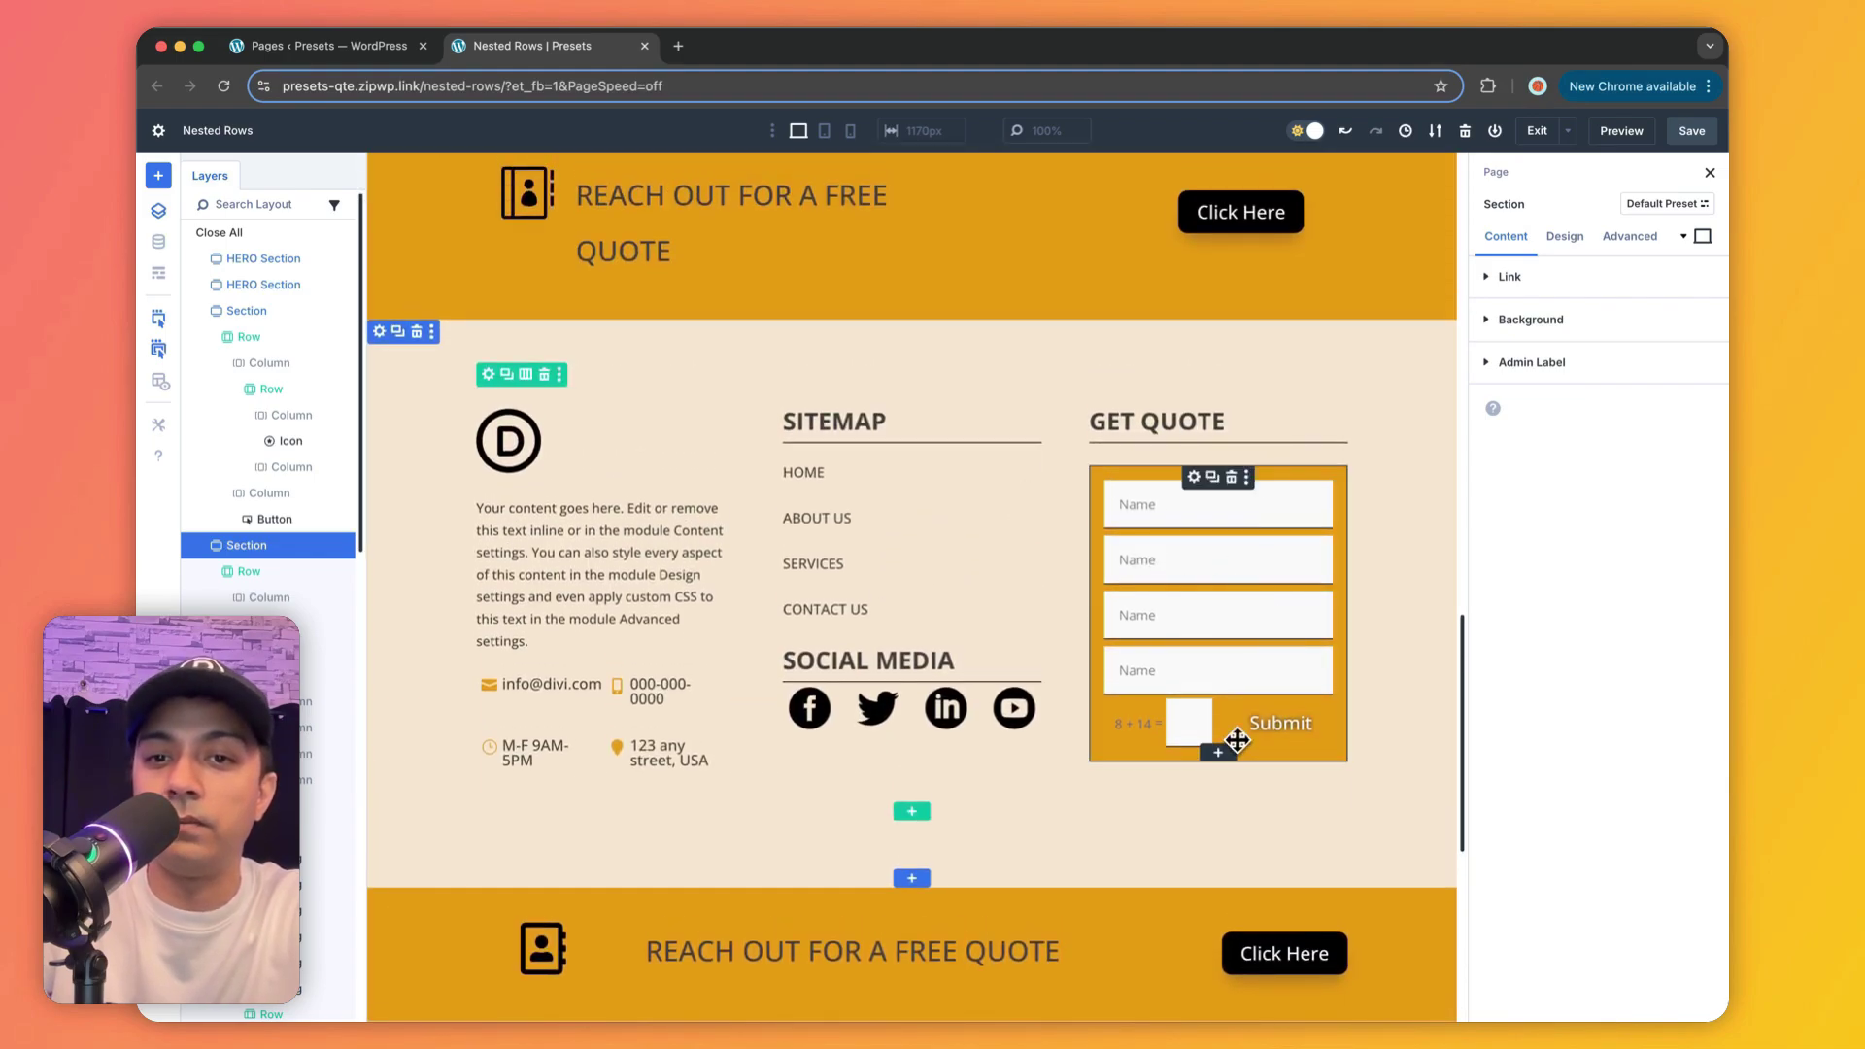
scroll(1205, 825, "down", 10)
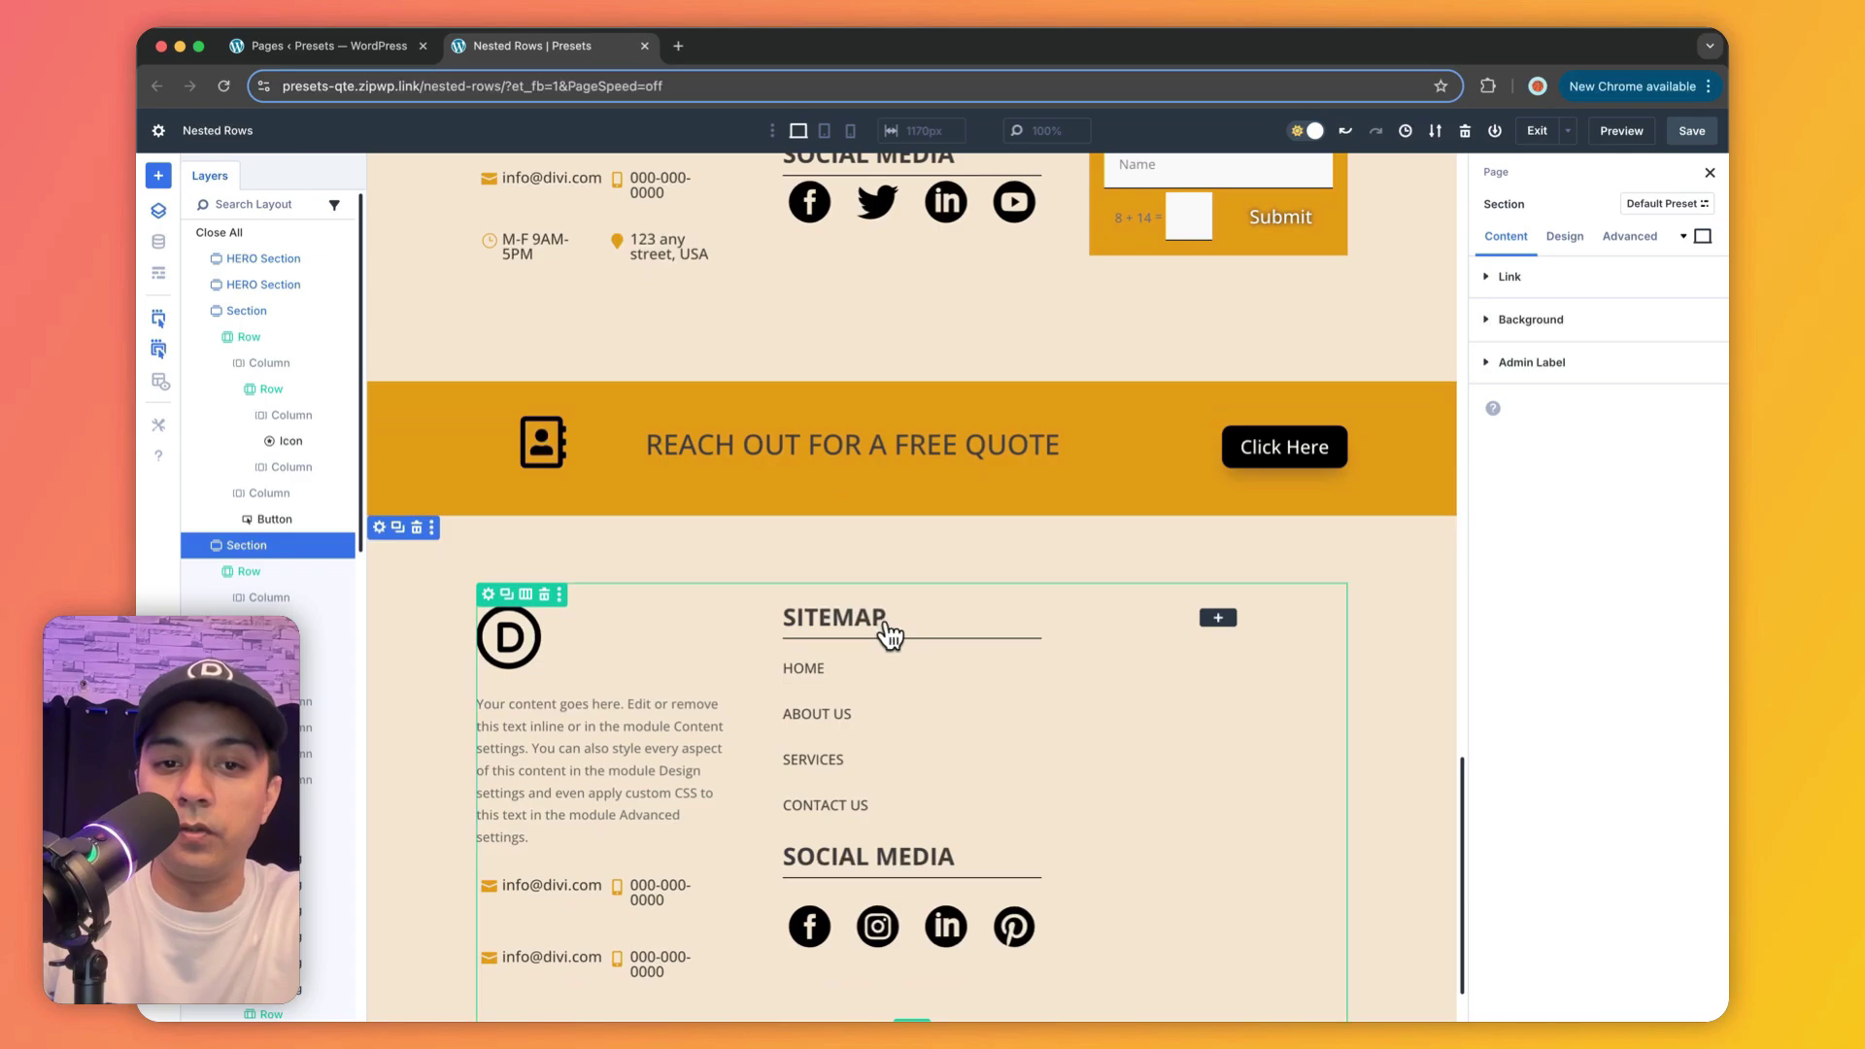
left_click(906, 618)
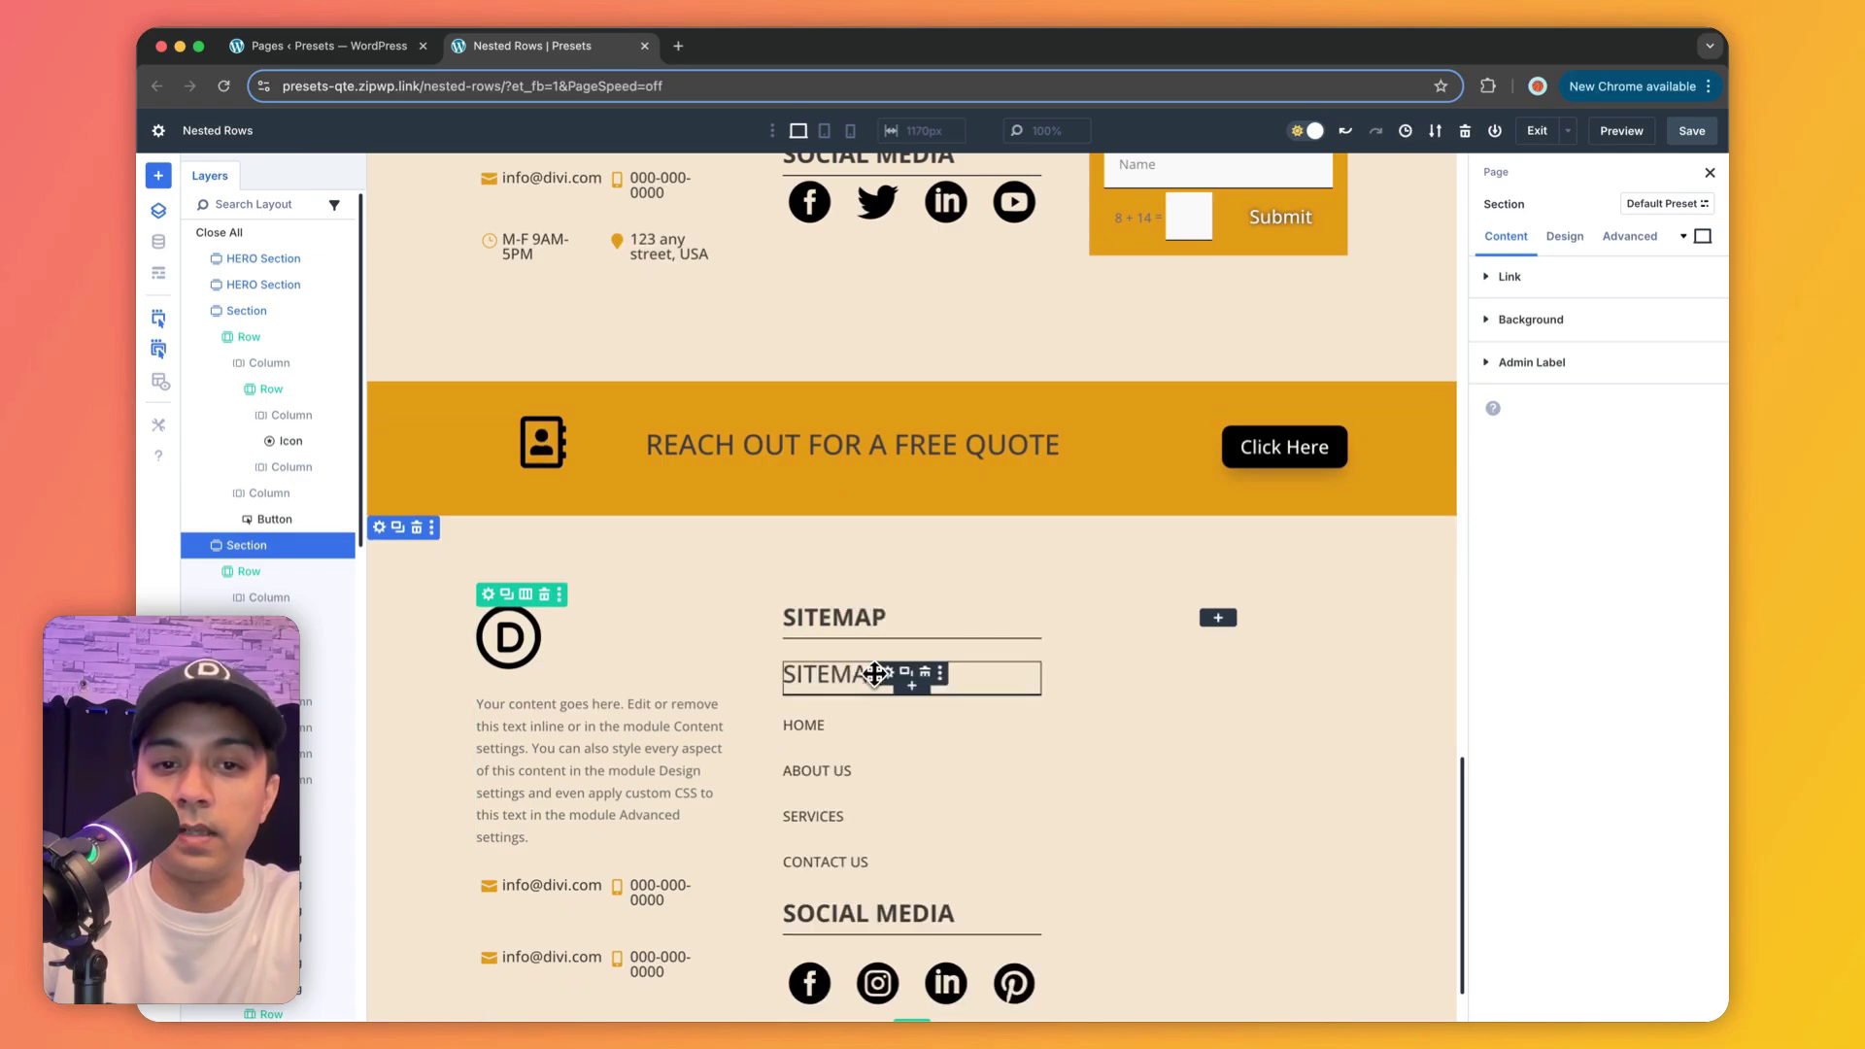
left_click(903, 670)
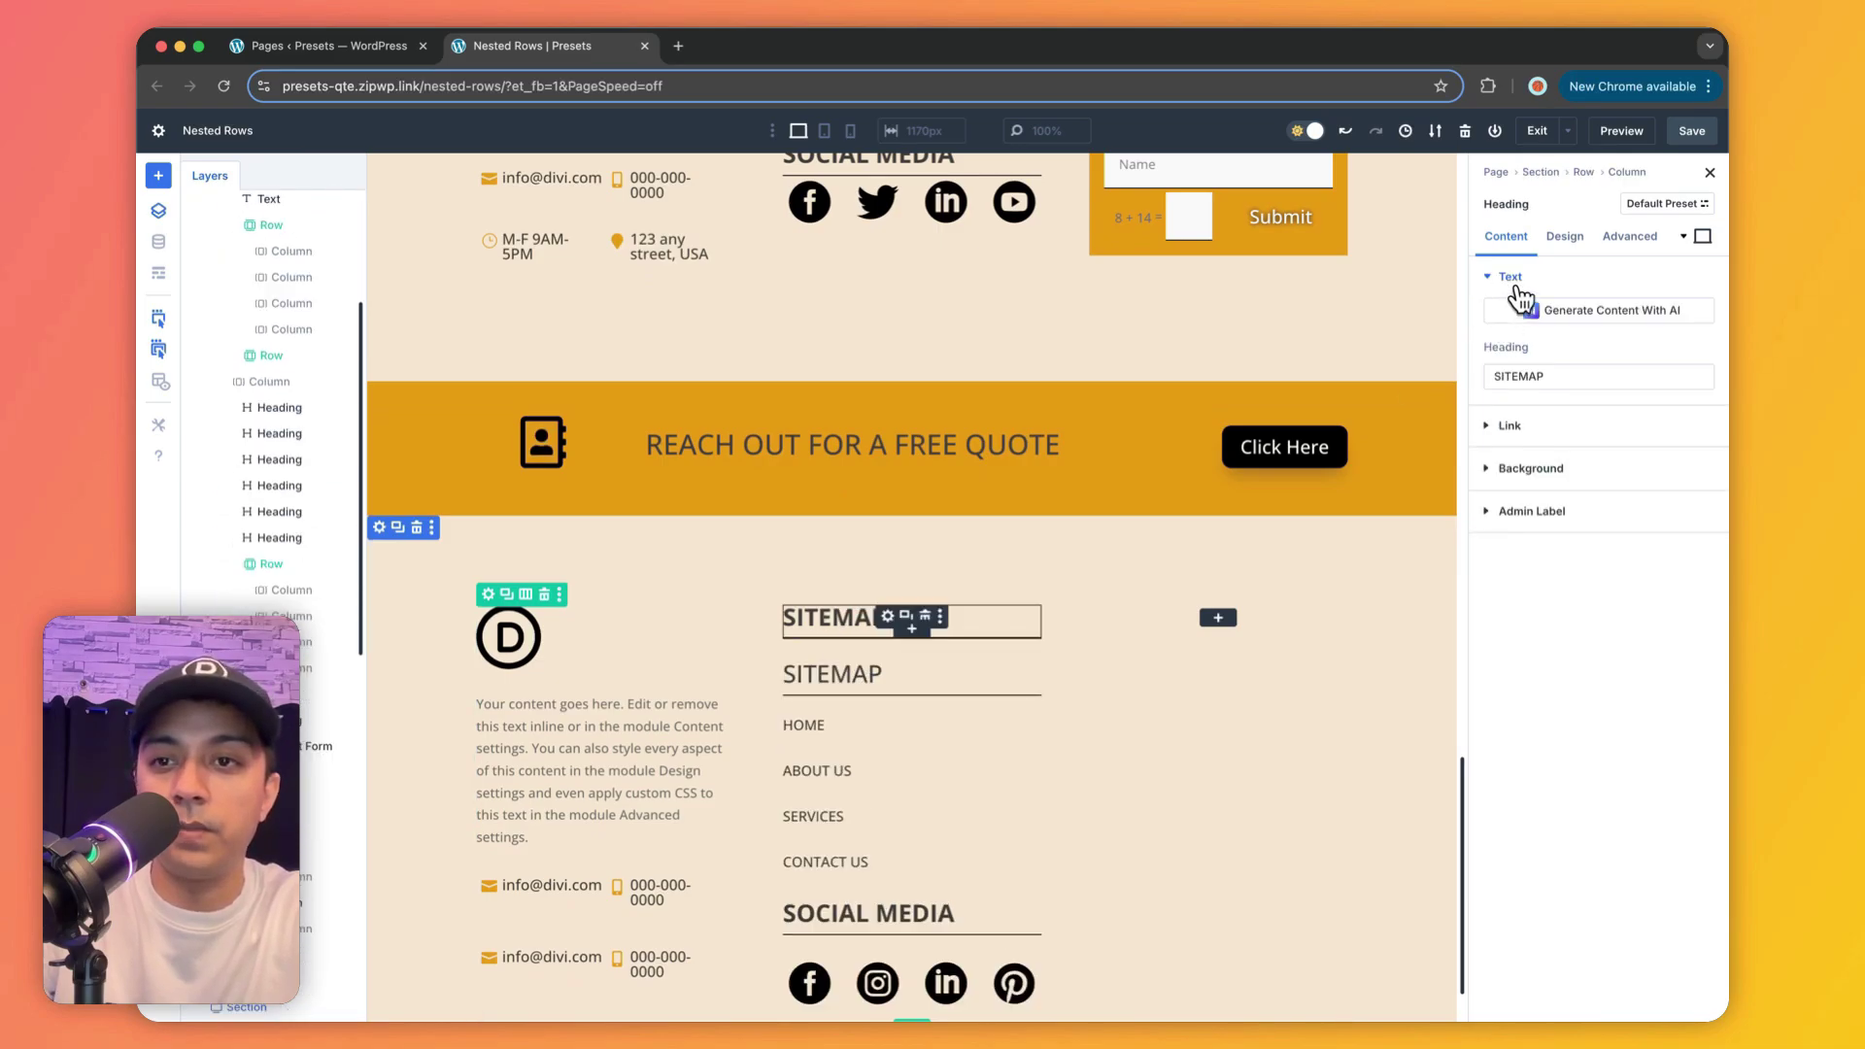
left_click(1565, 237)
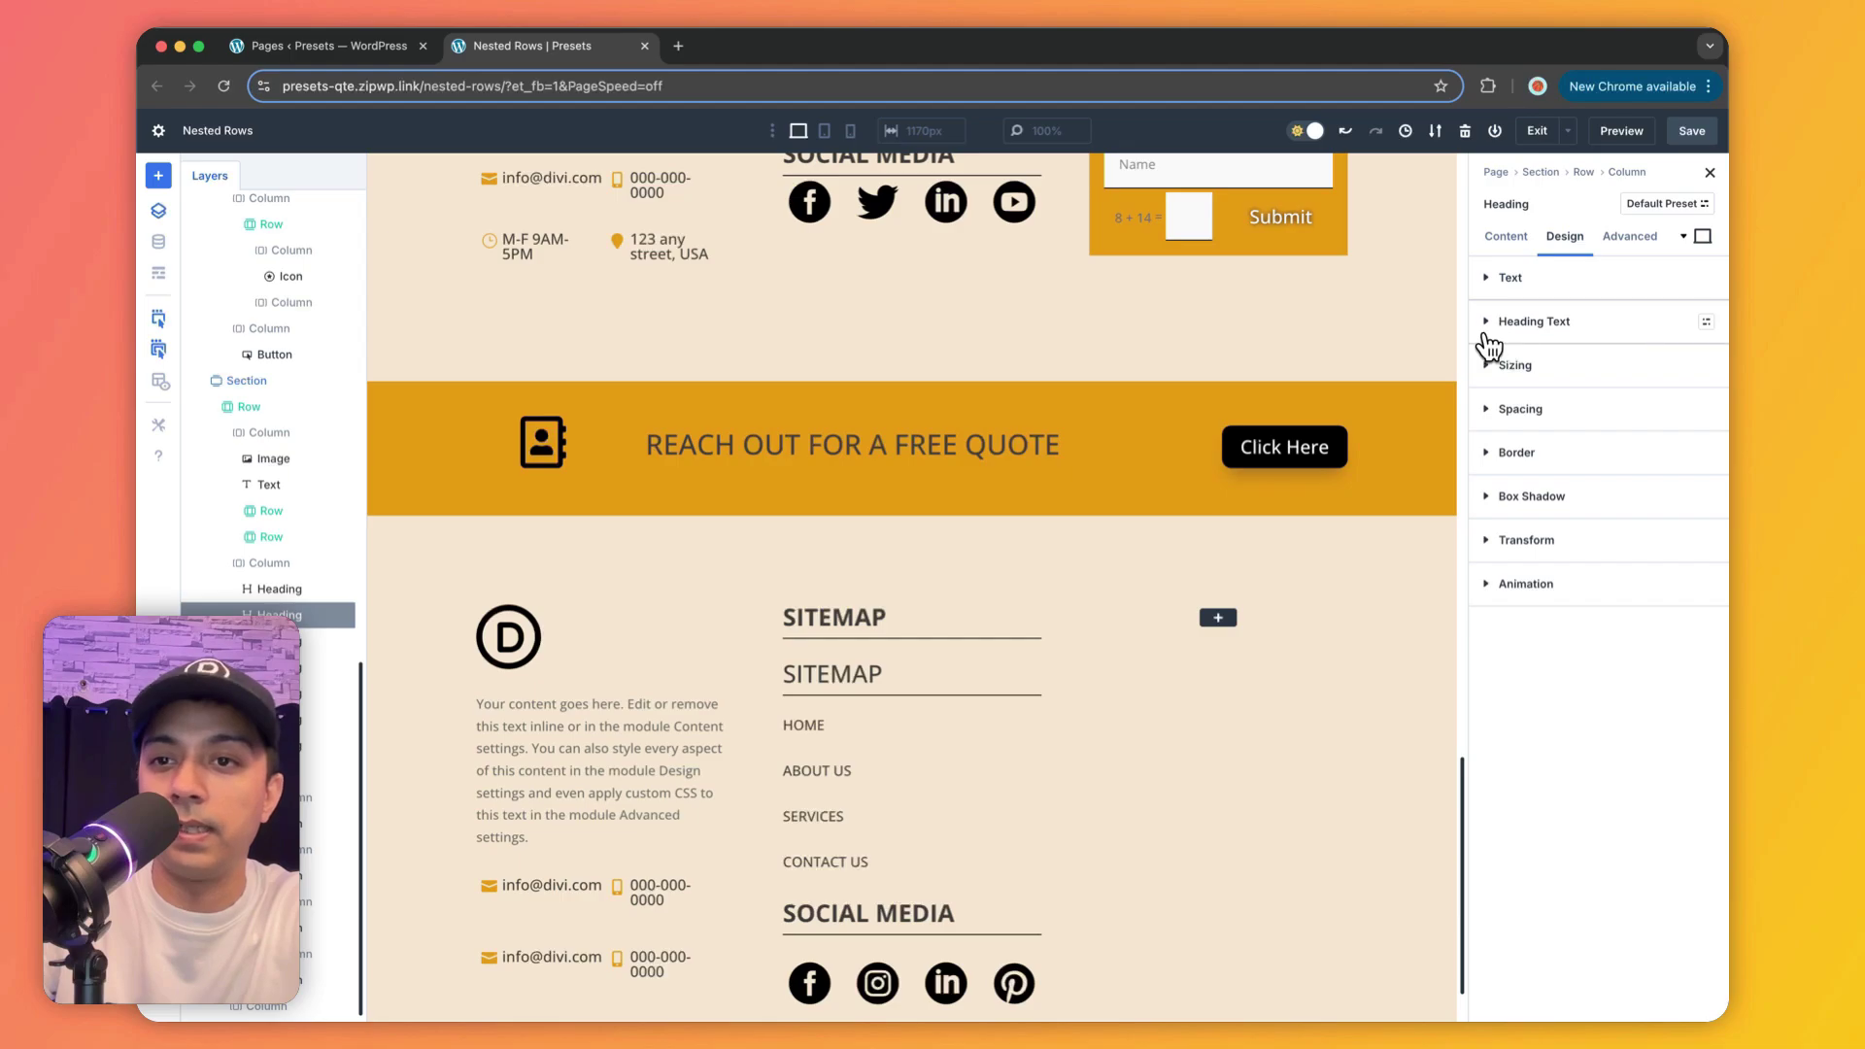
left_click(1493, 323)
left_click(1572, 526)
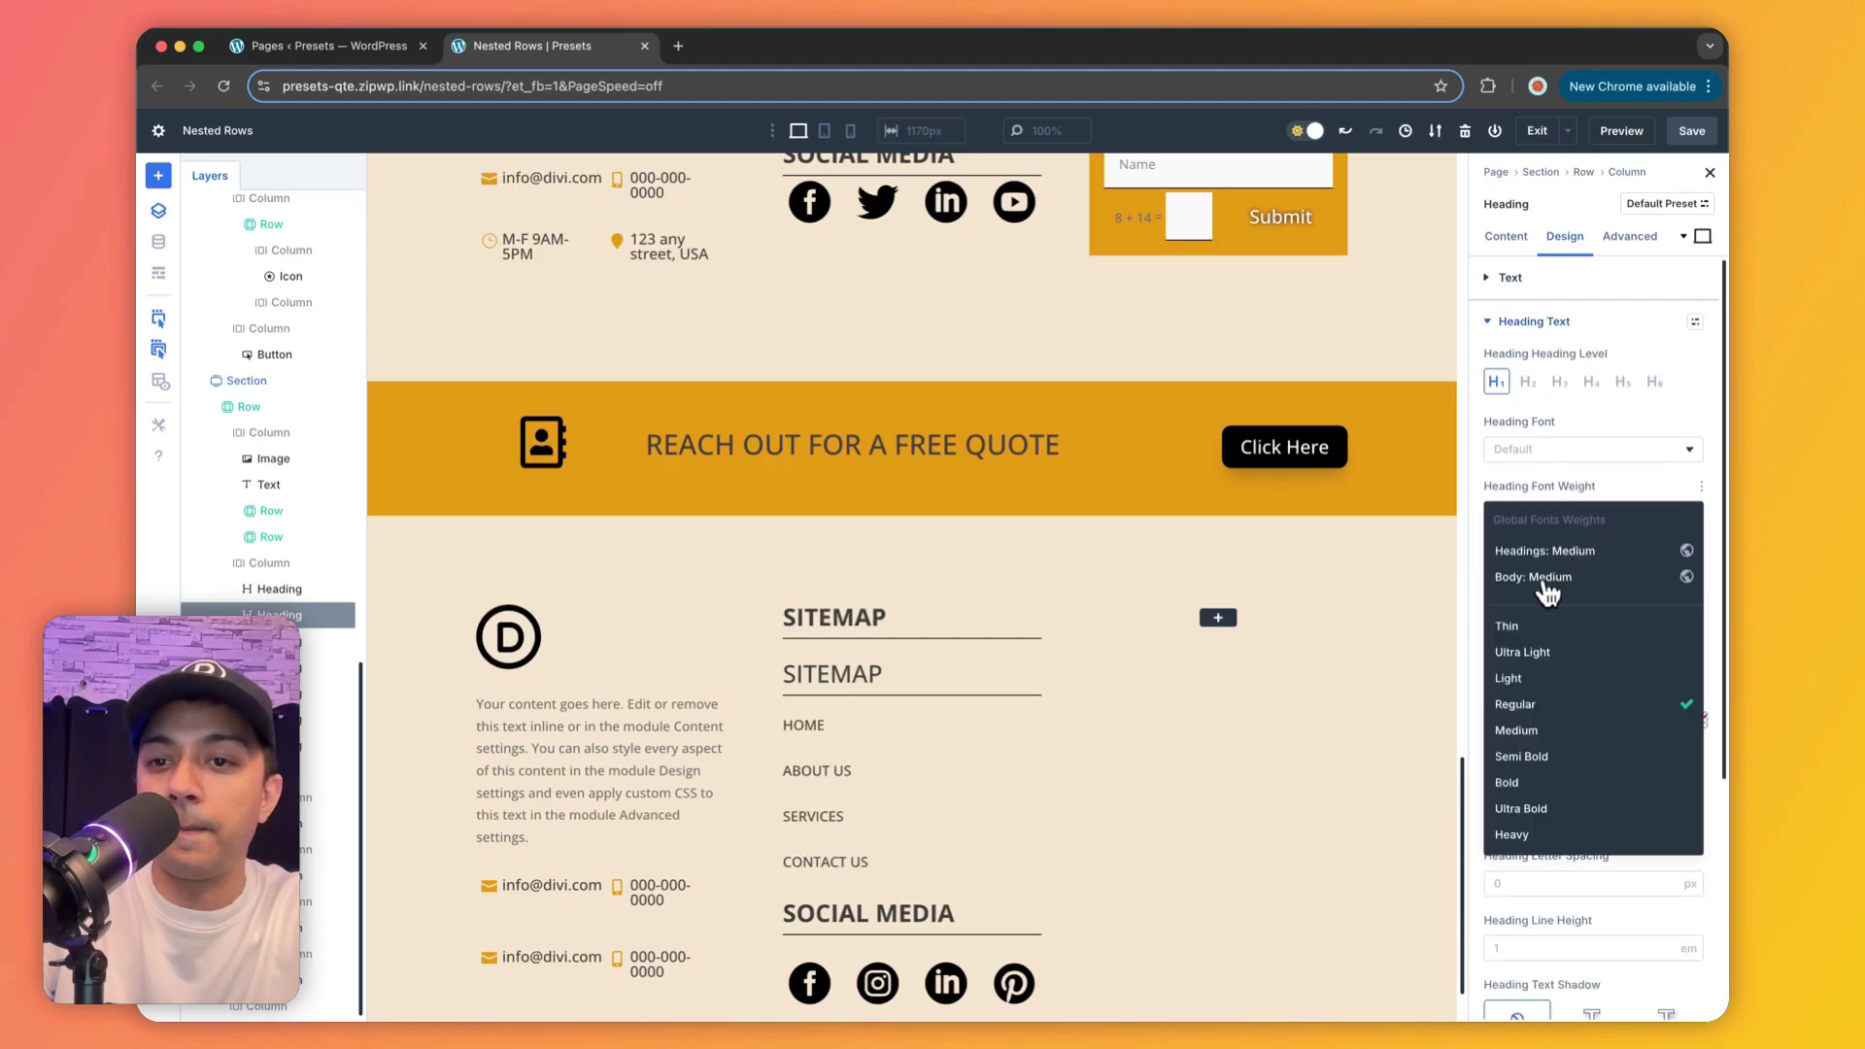
left_click(1522, 782)
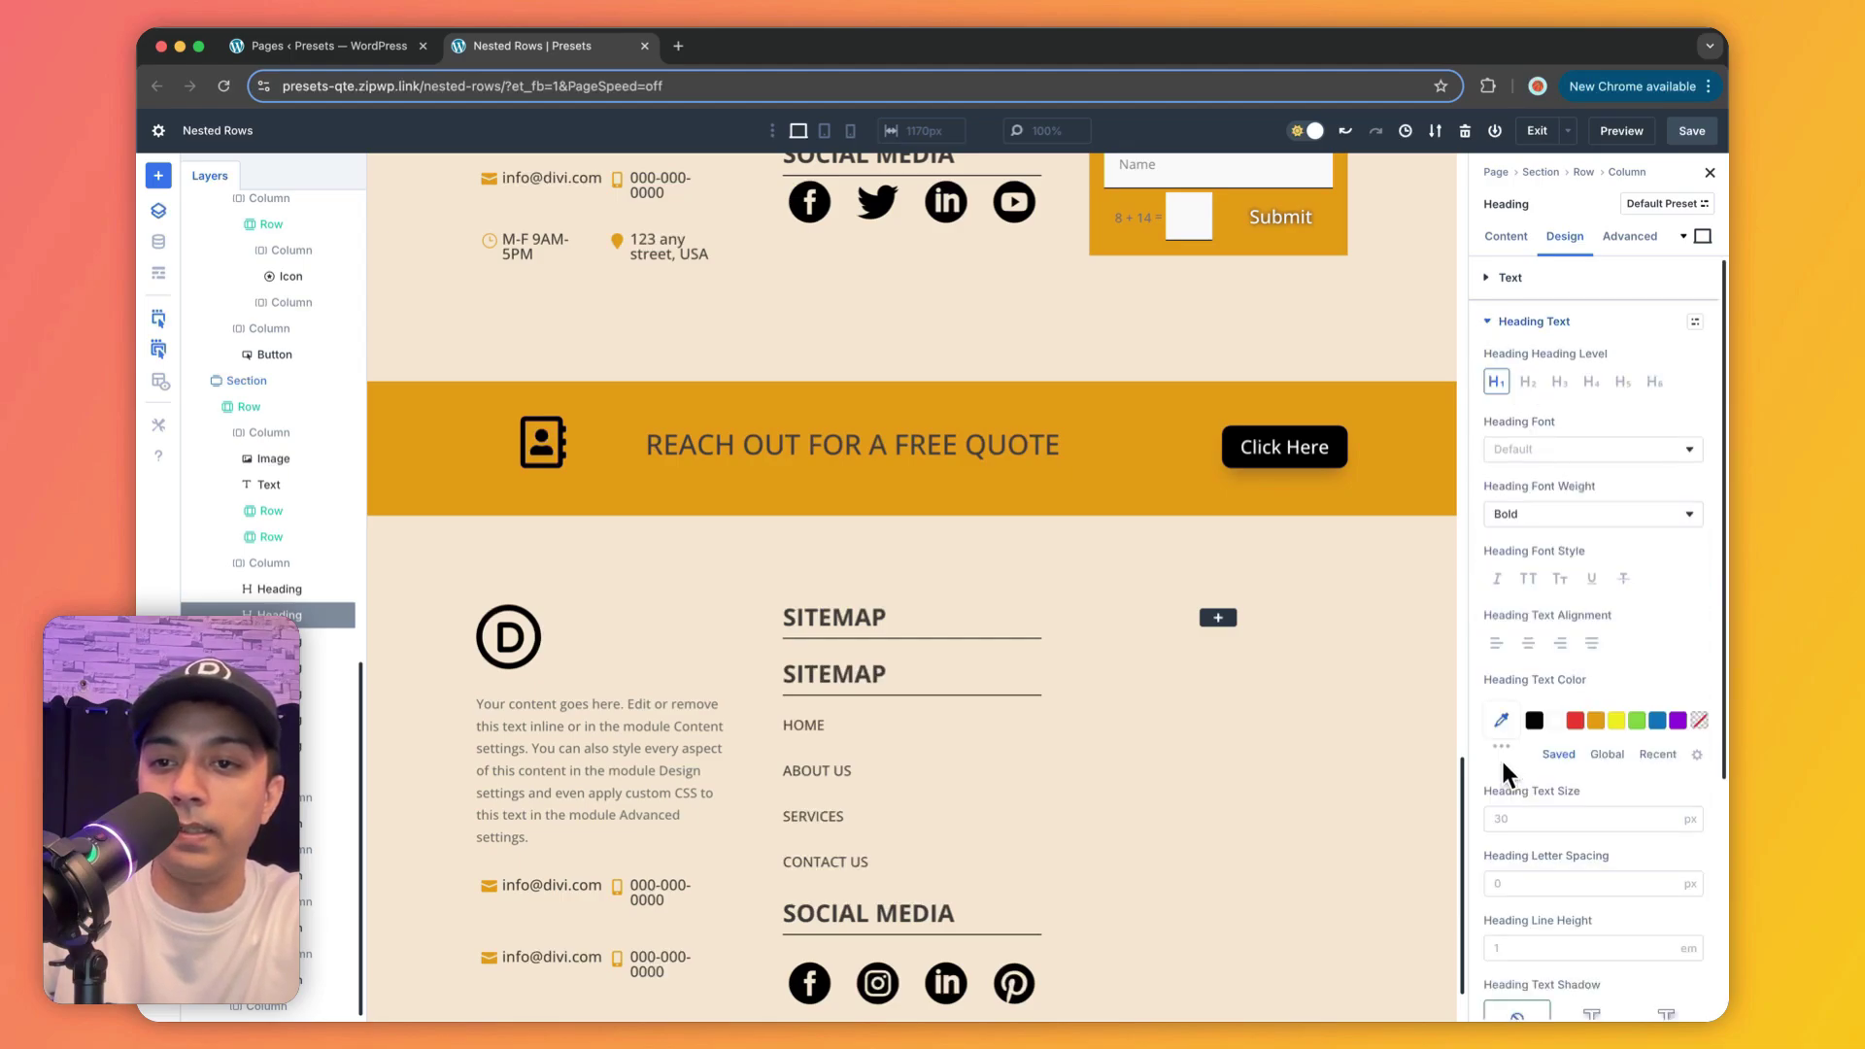
Step: Move the bold copy into the right column and retitle it GET QUOTE
left_click_drag(907, 670, 1176, 622)
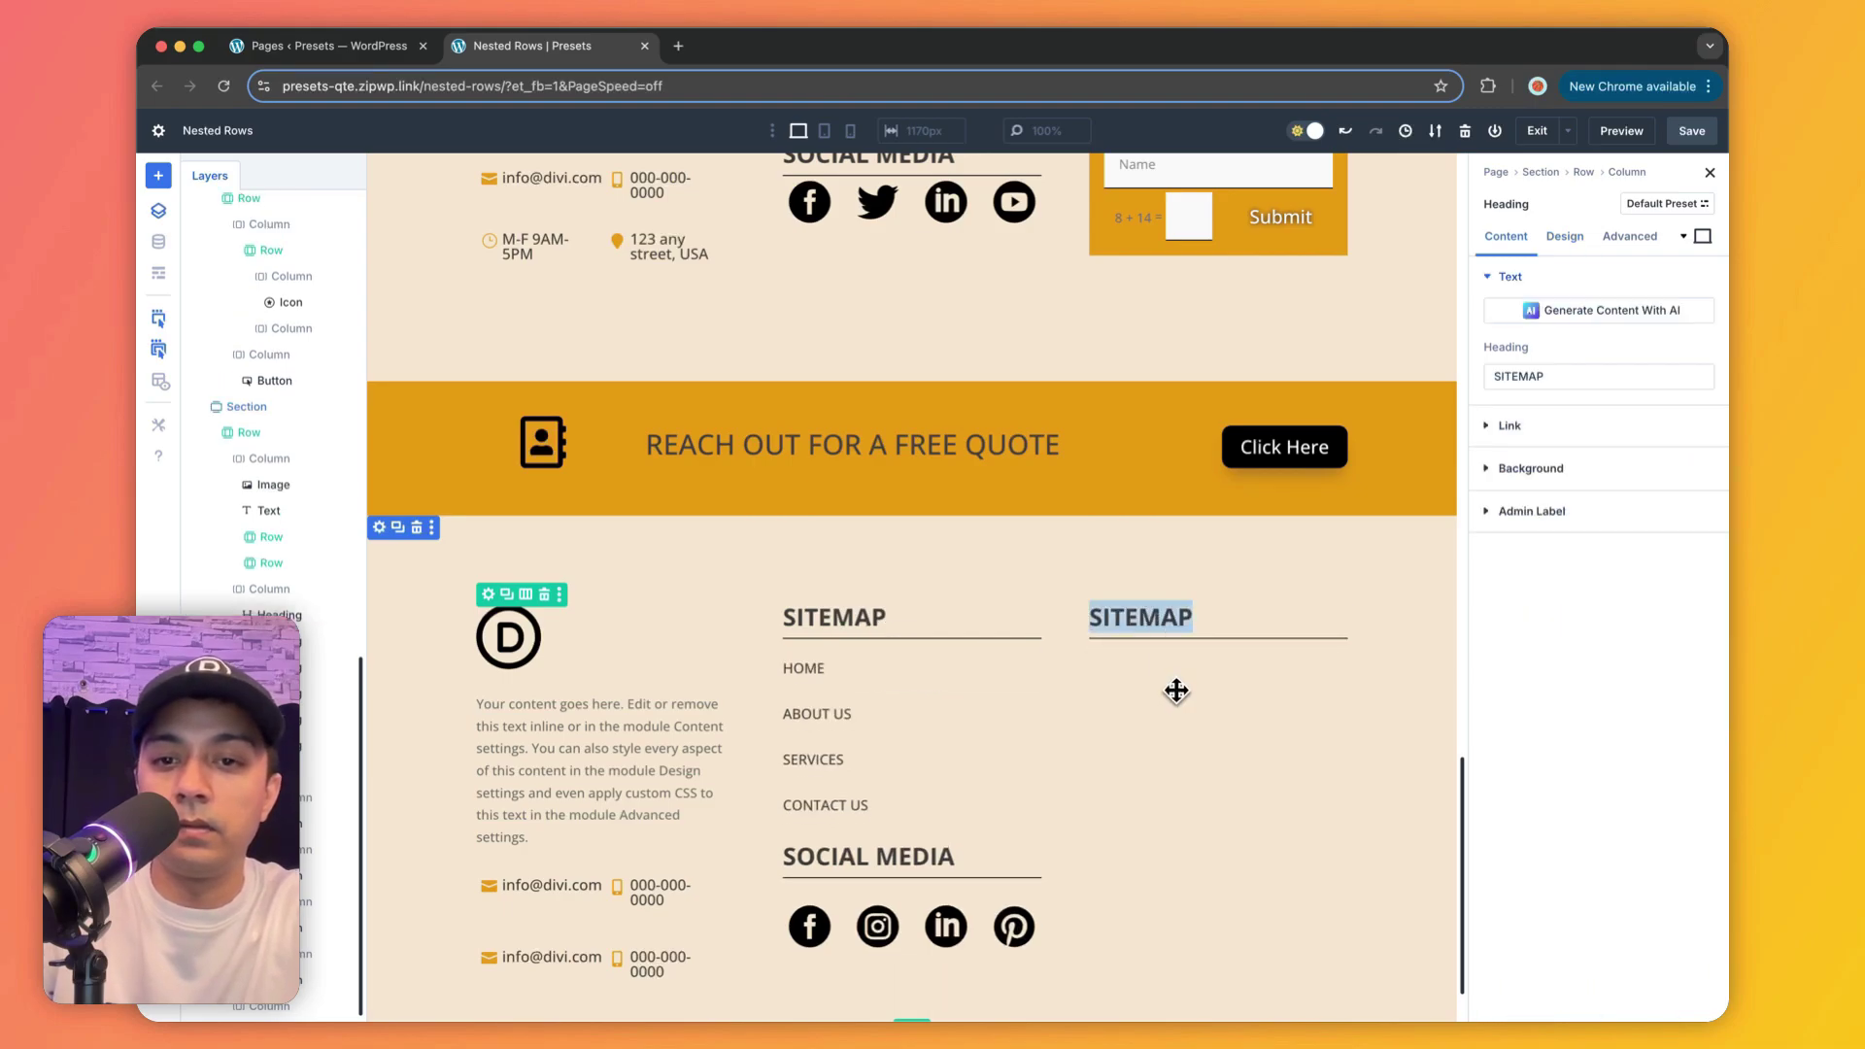
scroll(1175, 683, "up", 5)
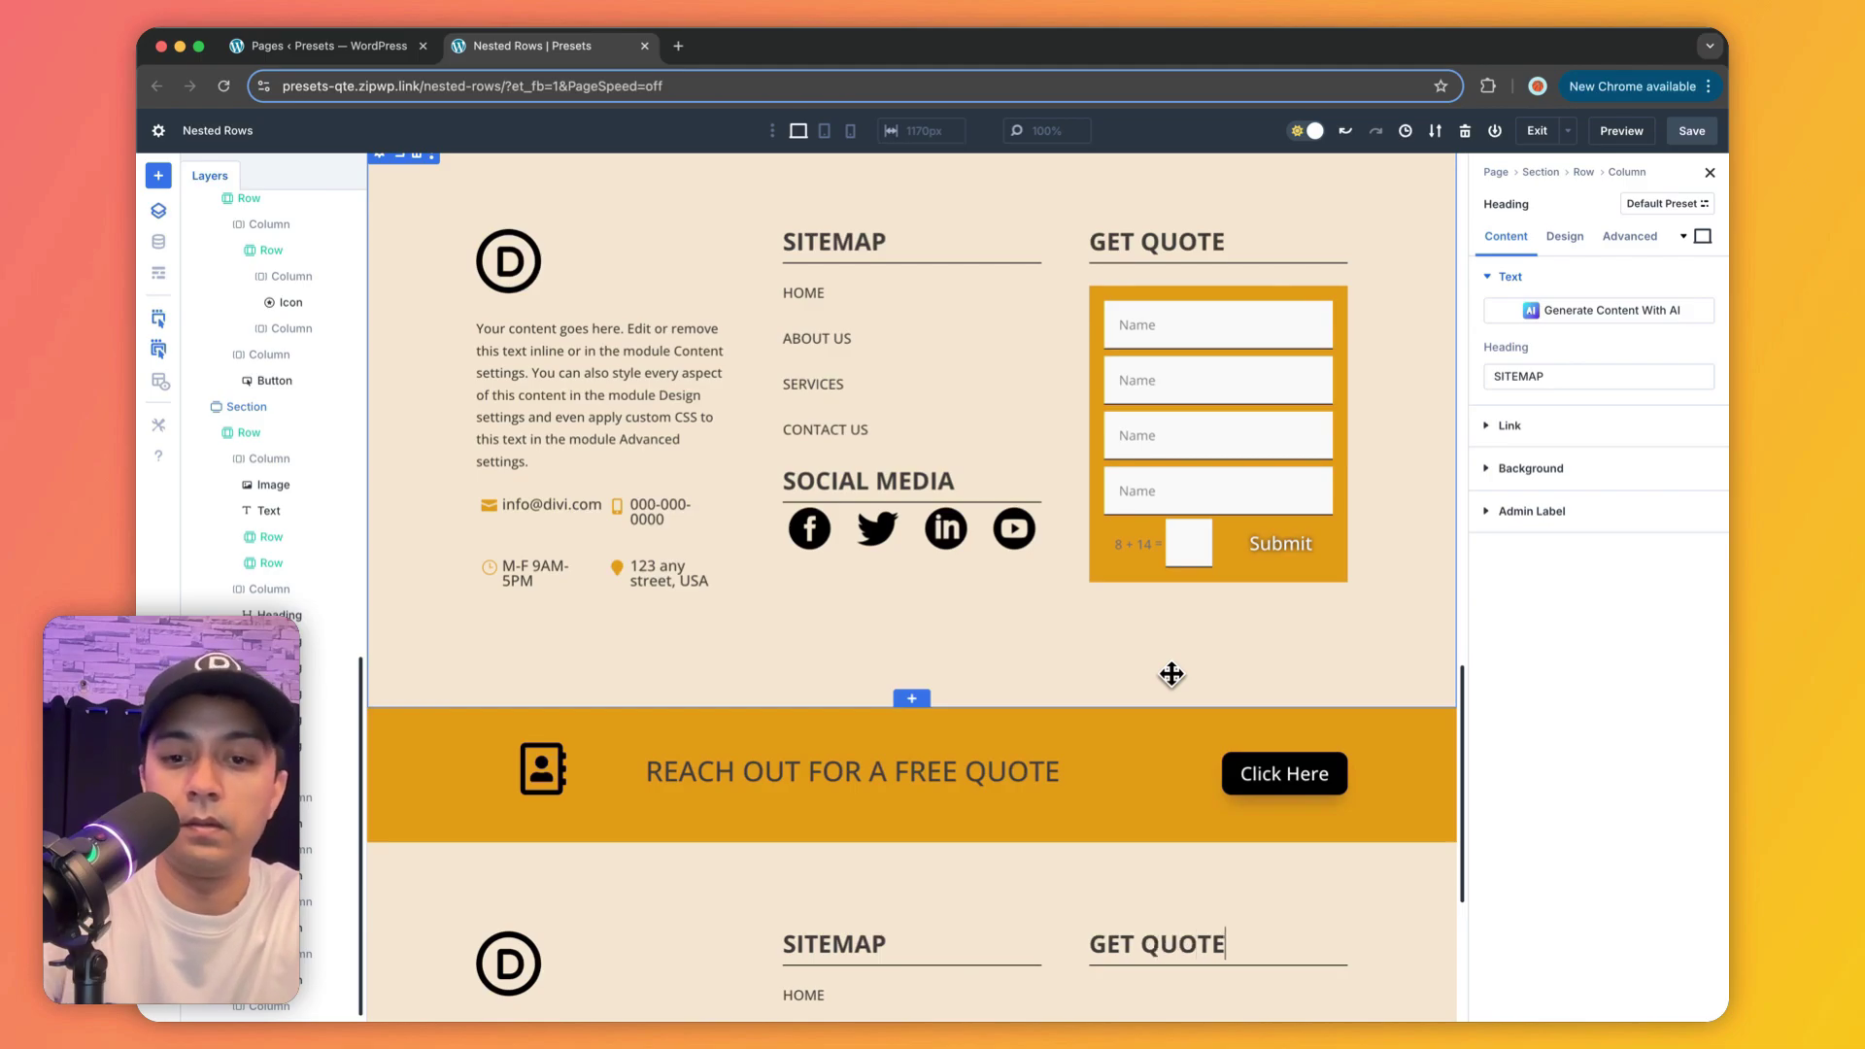
scroll(1283, 617, "down", 5)
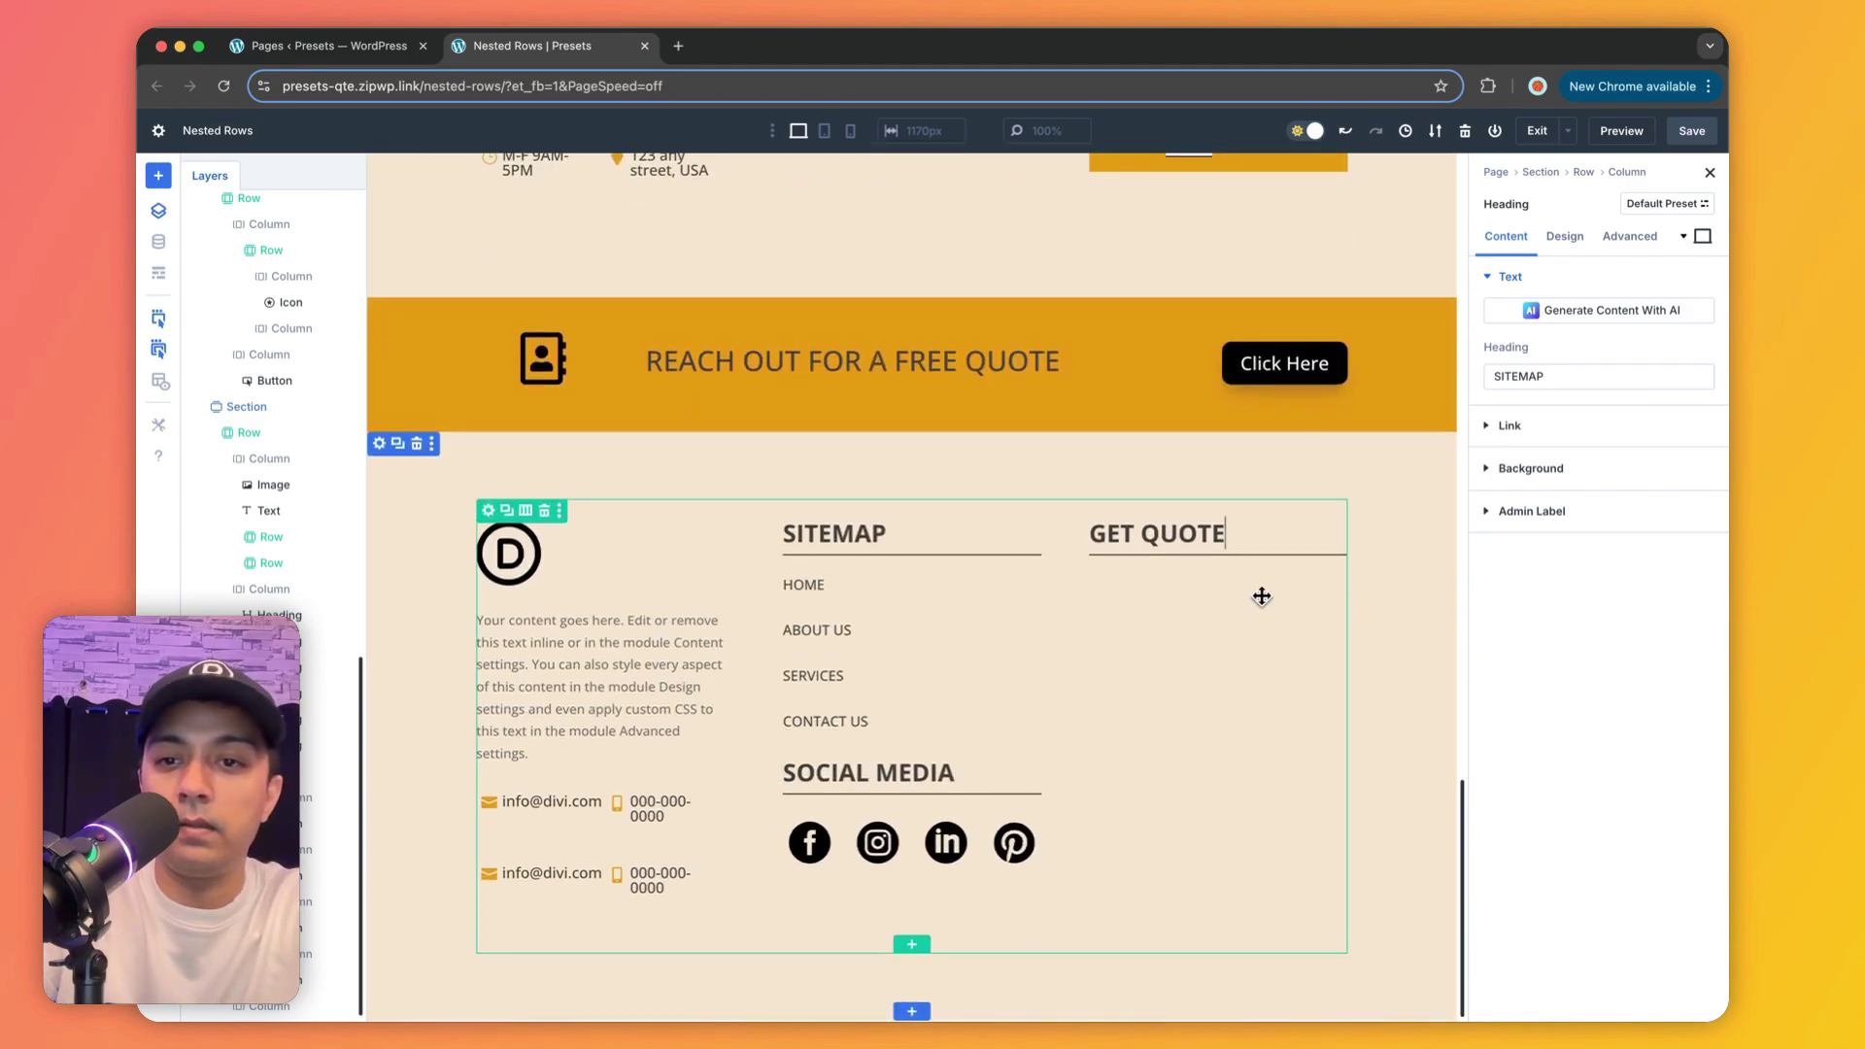
left_click(1210, 560)
Step: Insert a Contact Form module under the GET QUOTE heading
left_click(1218, 562)
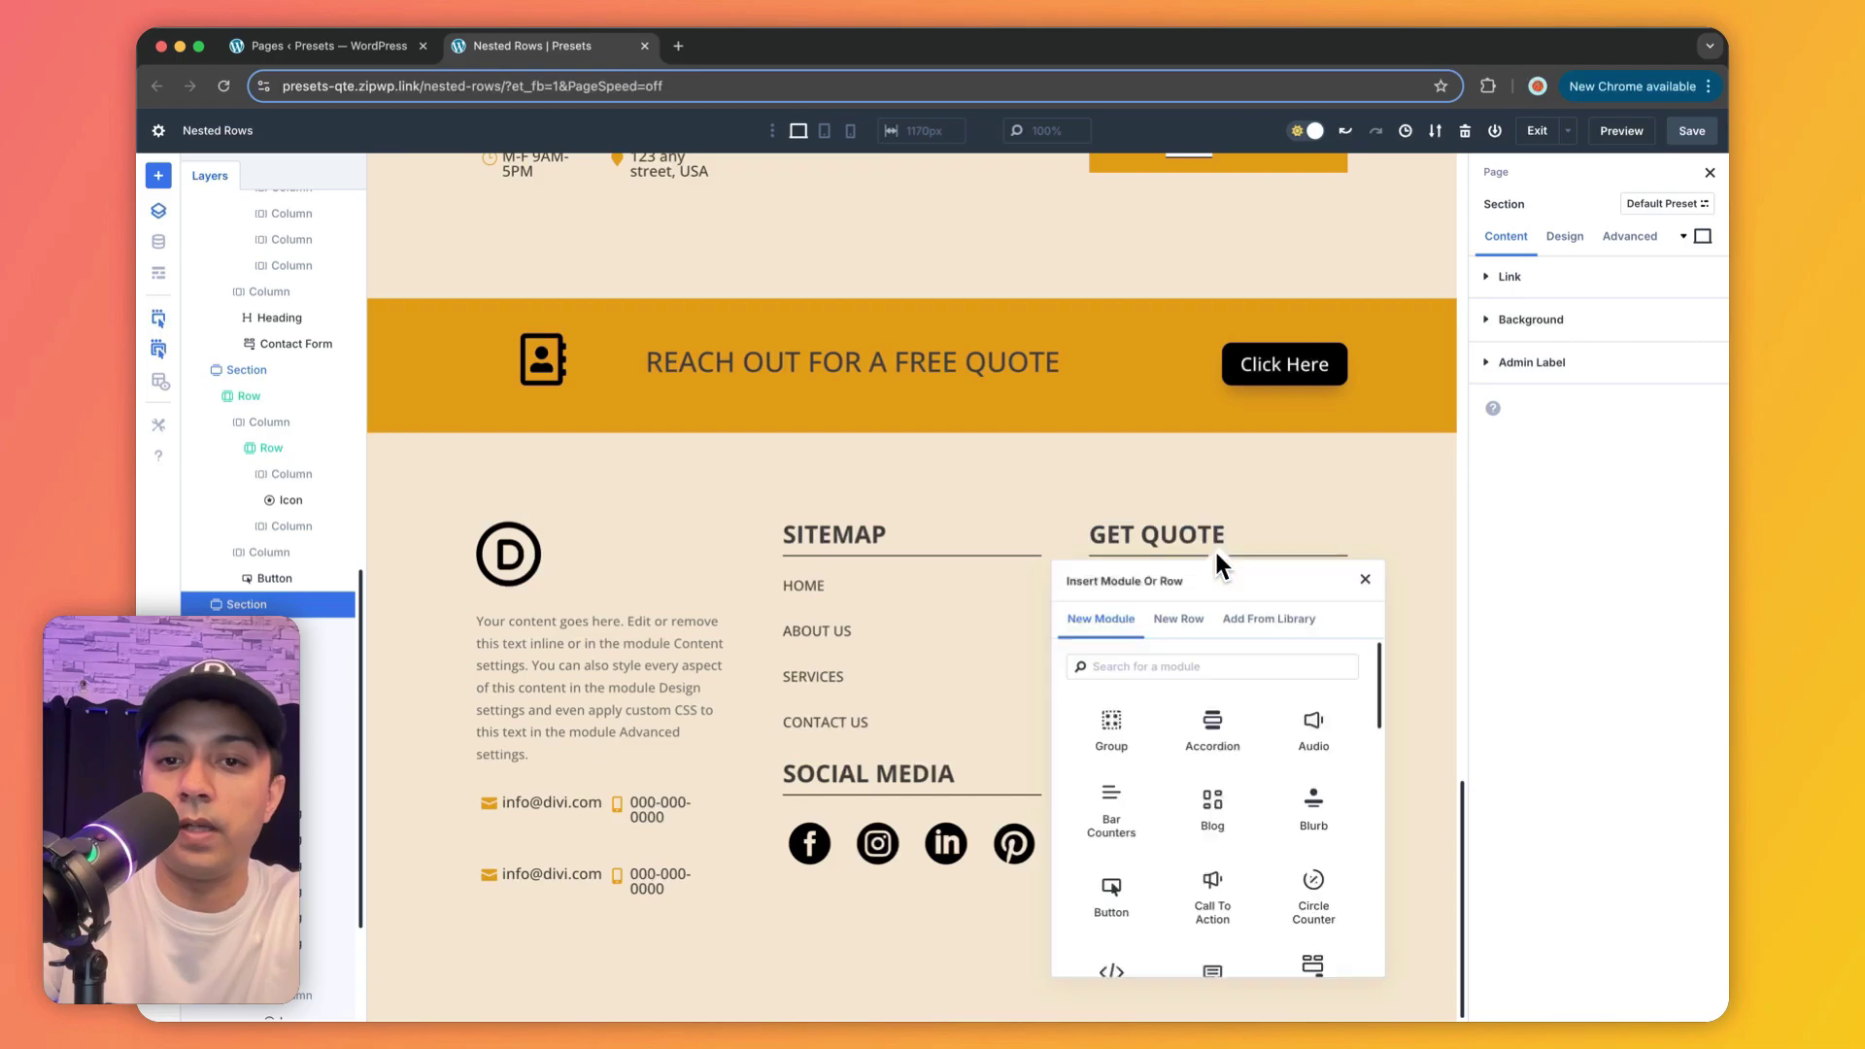
type("font")
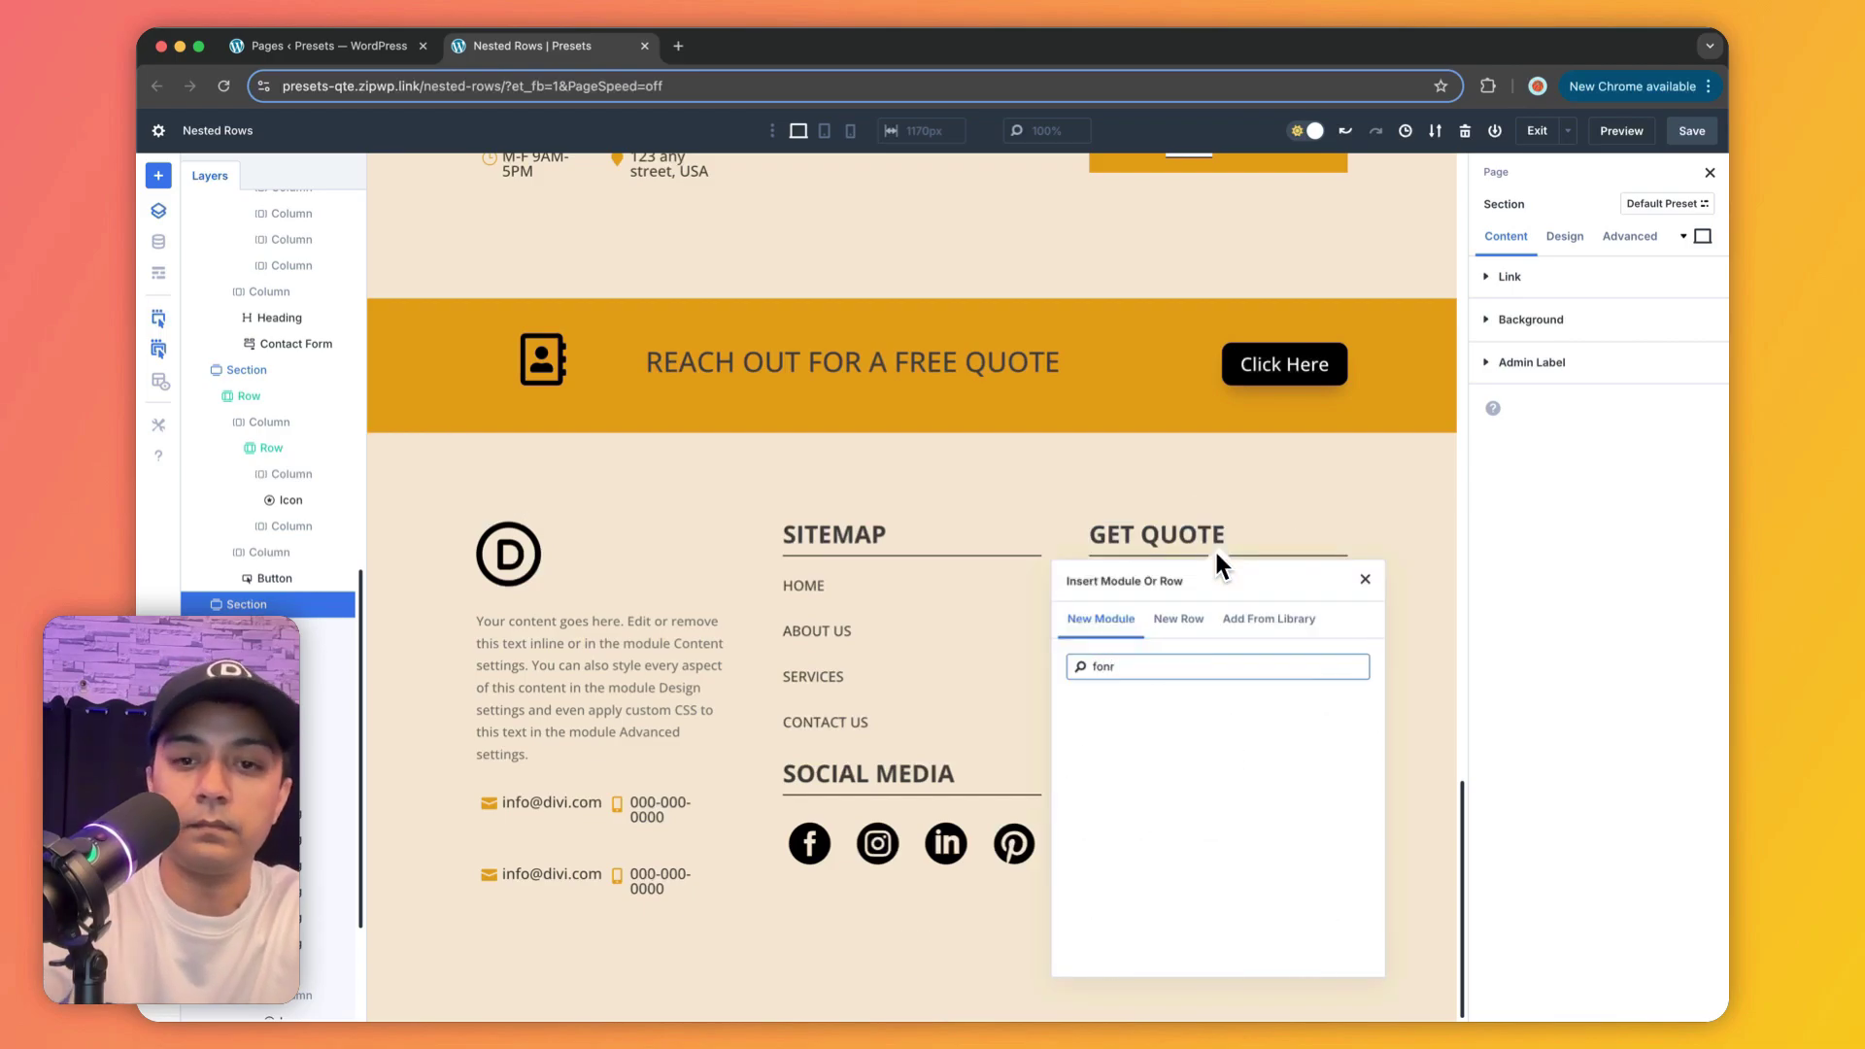
key("BackSpace")
key("BackSpace")
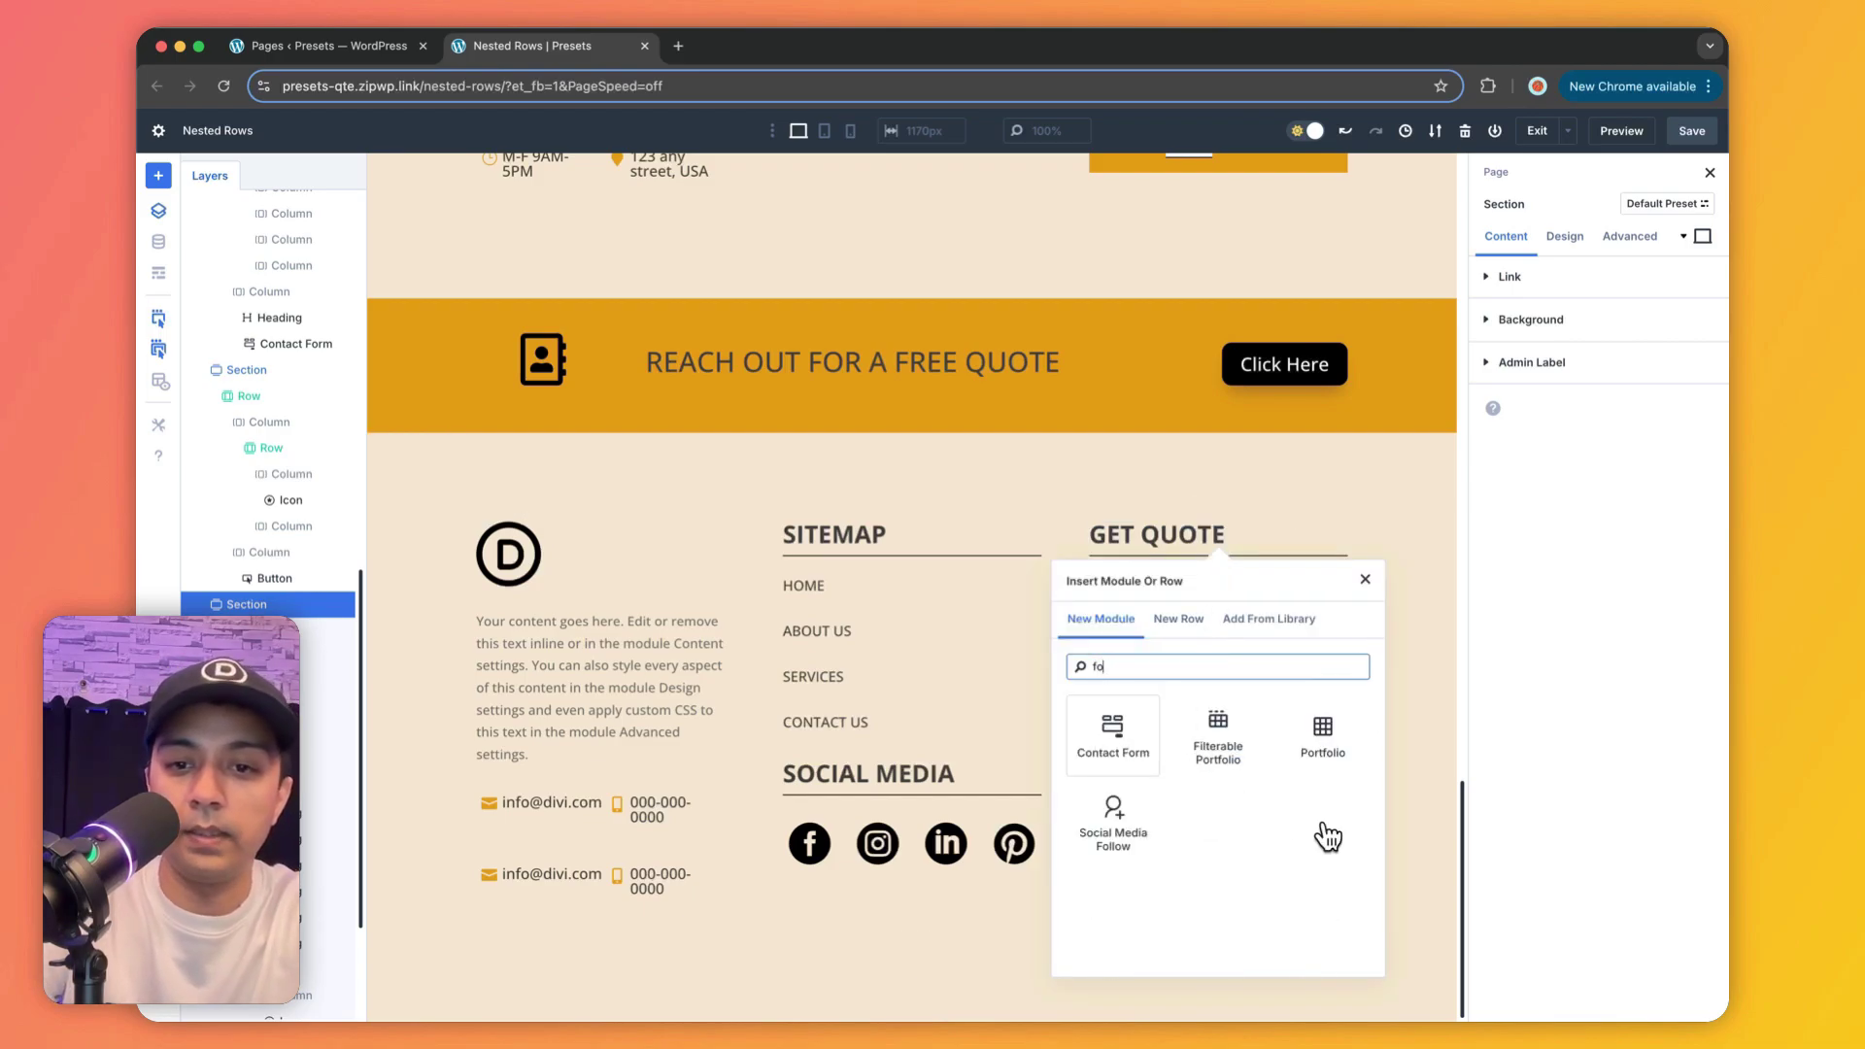
key("Return")
scroll(1263, 680, "up", 5)
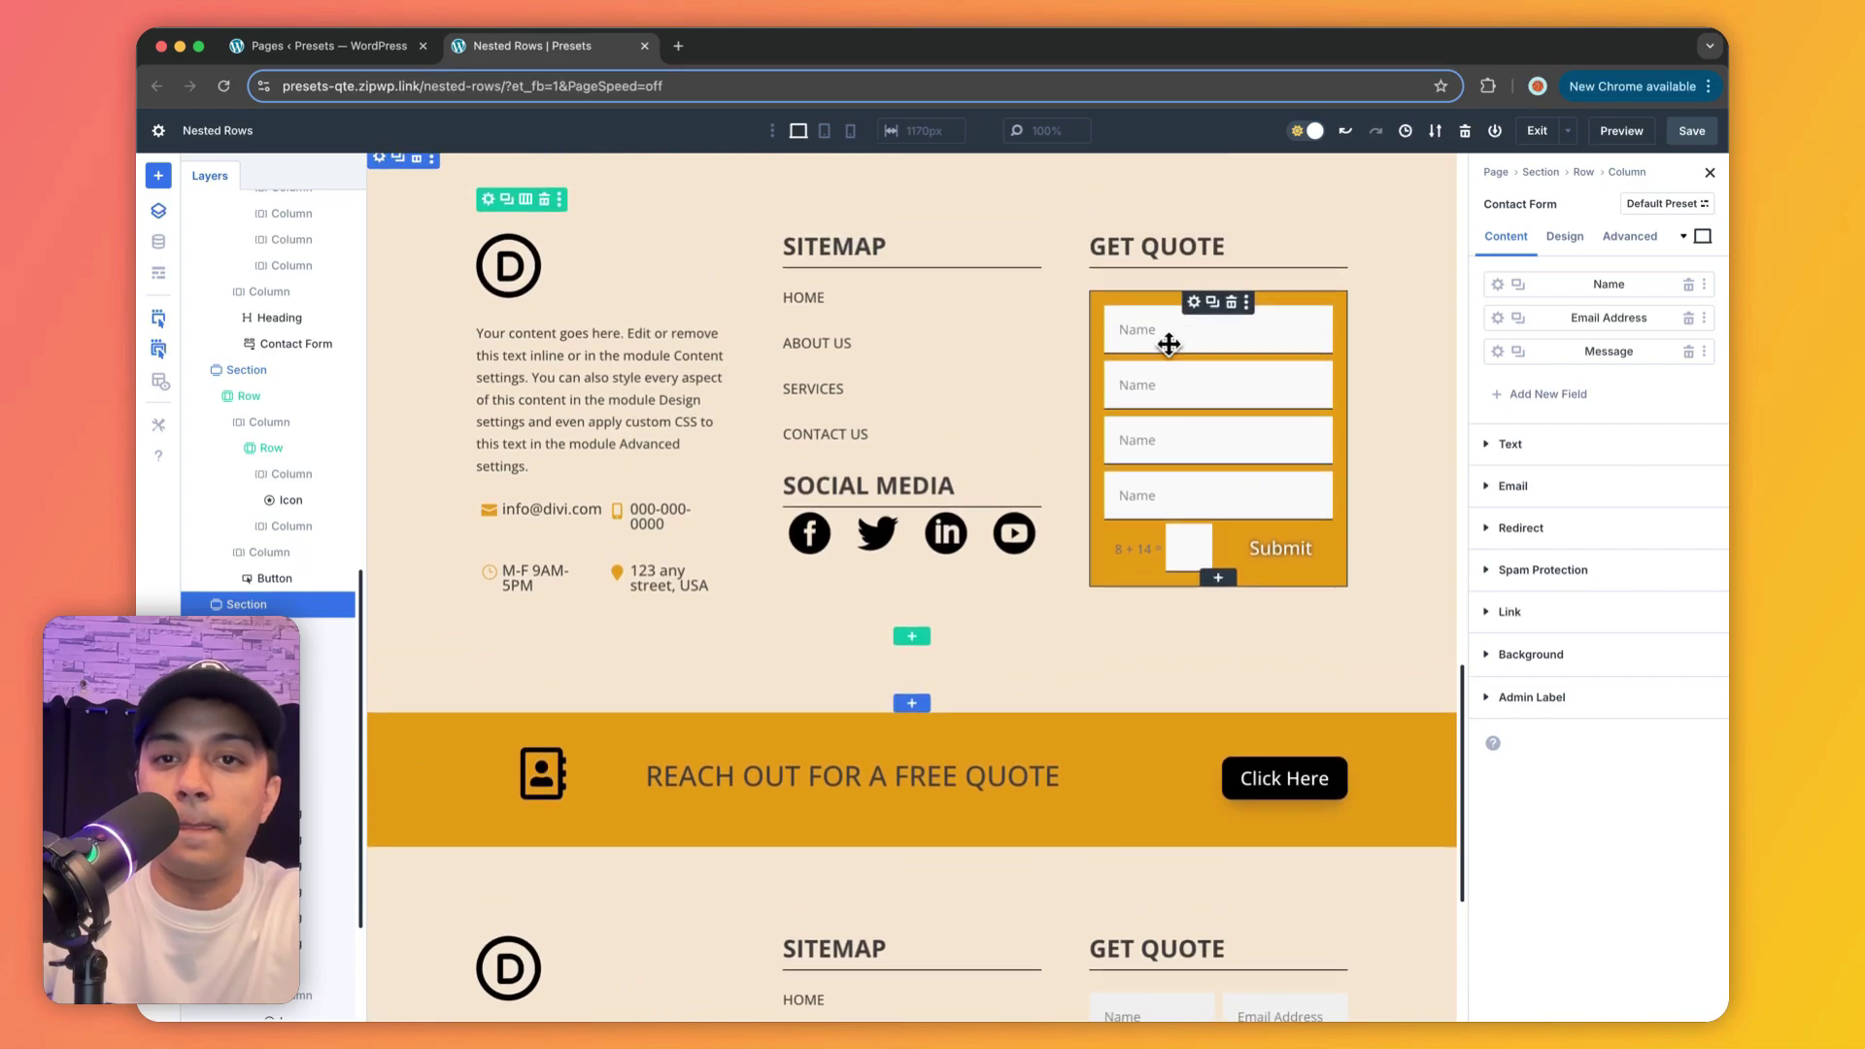
Step: Copy the earlier orange quote form's attributes and paste them onto the new contact form
right_click(1198, 319)
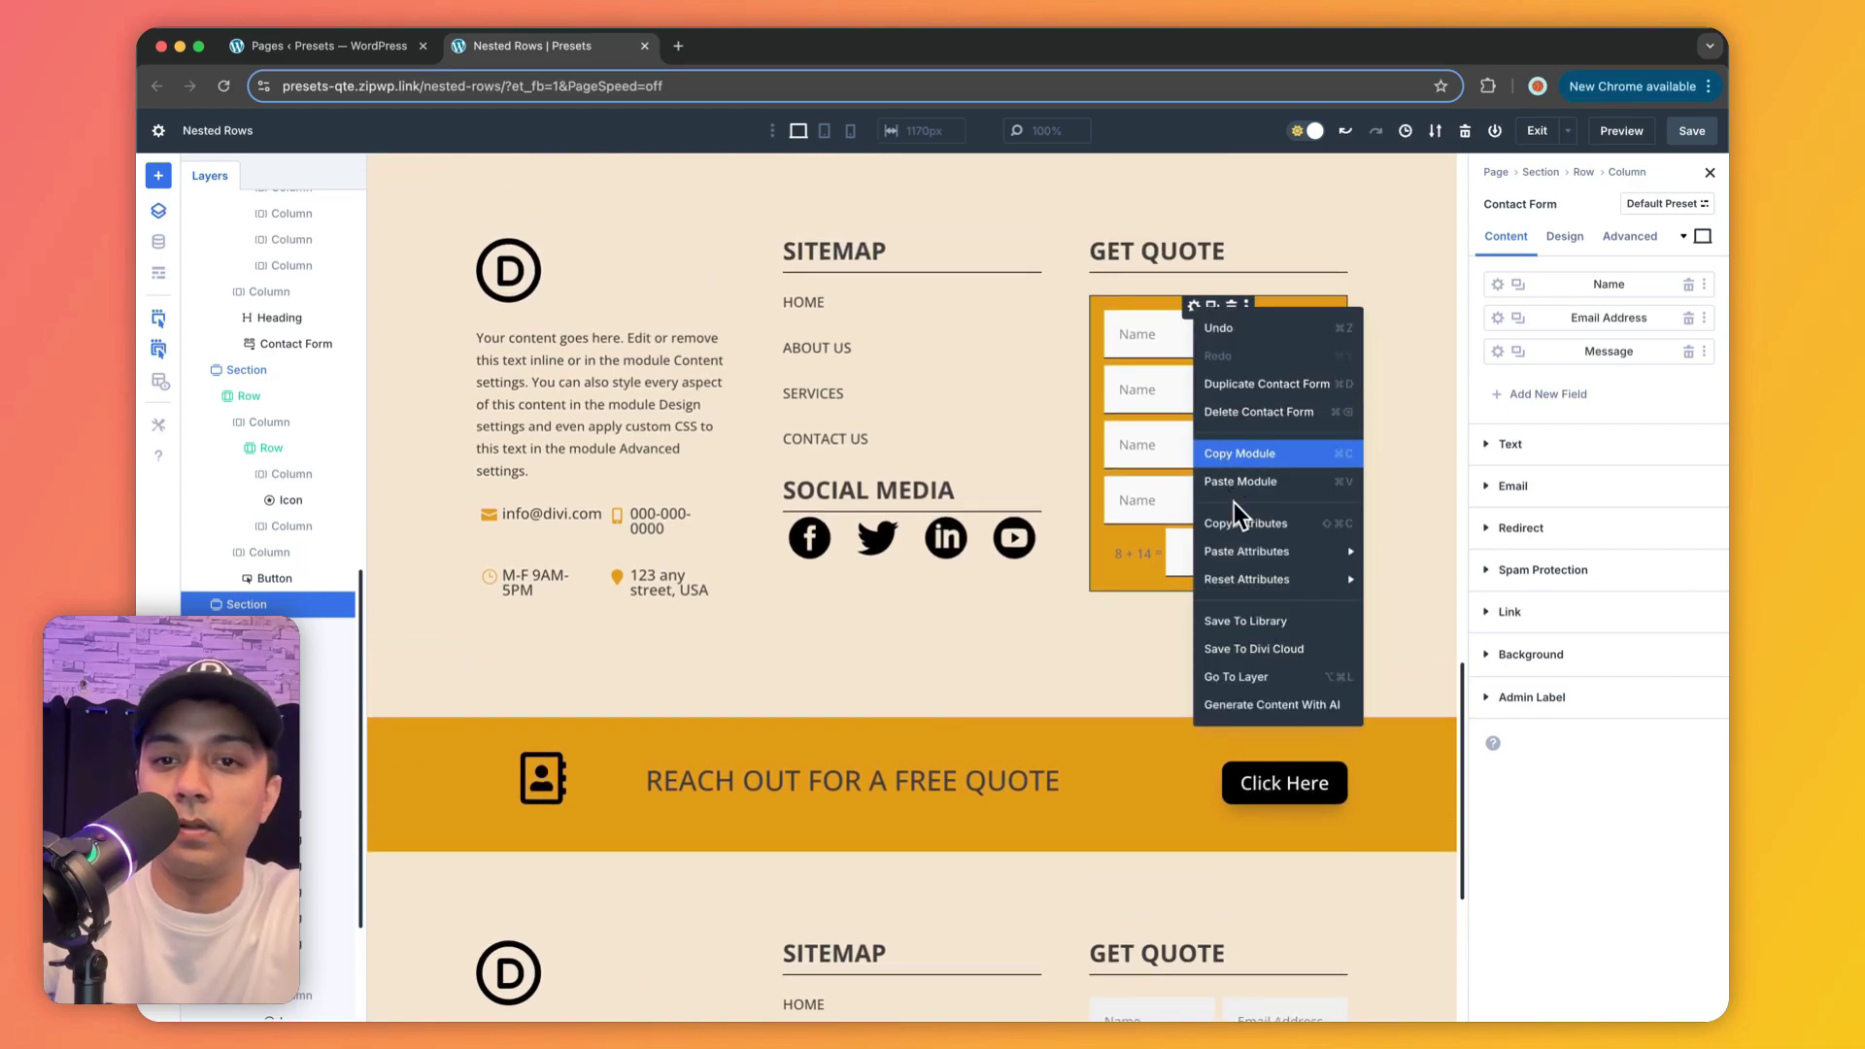
left_click(1237, 532)
scroll(1237, 532, "down", 5)
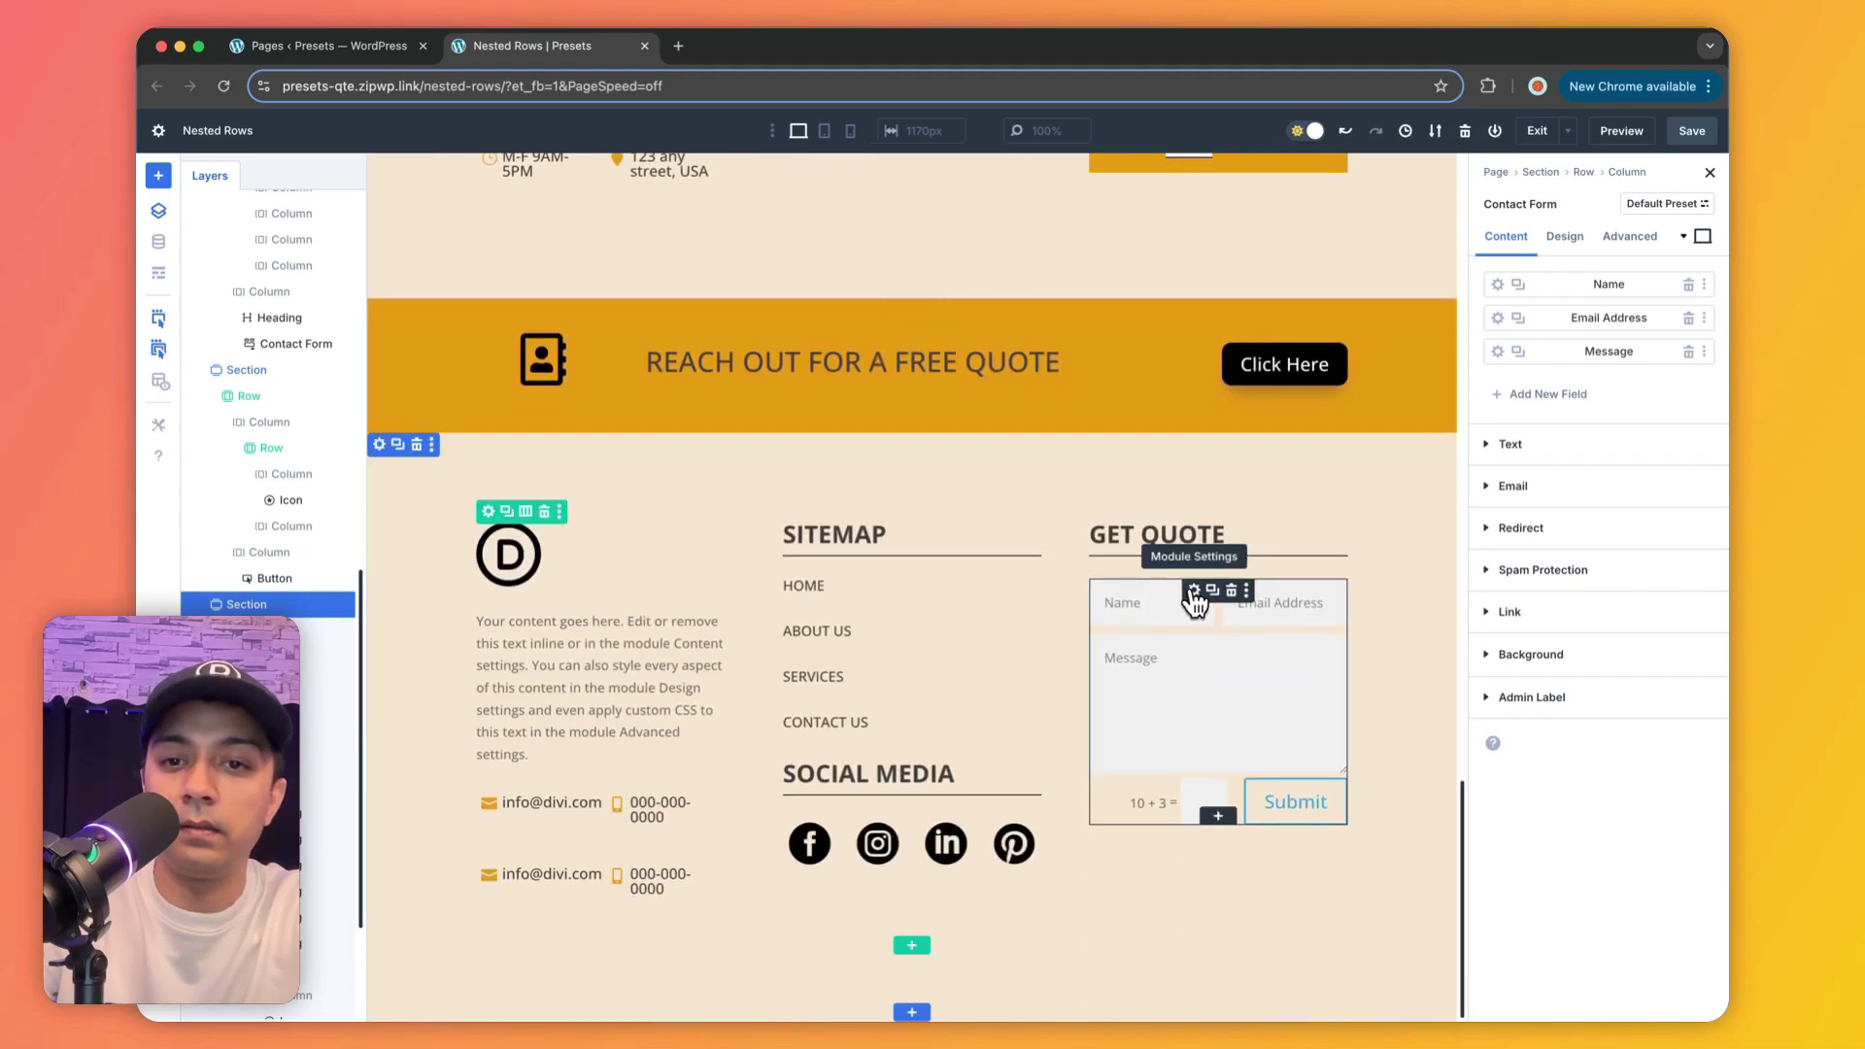
right_click(1195, 594)
mouse_move(1263, 832)
left_click(1429, 778)
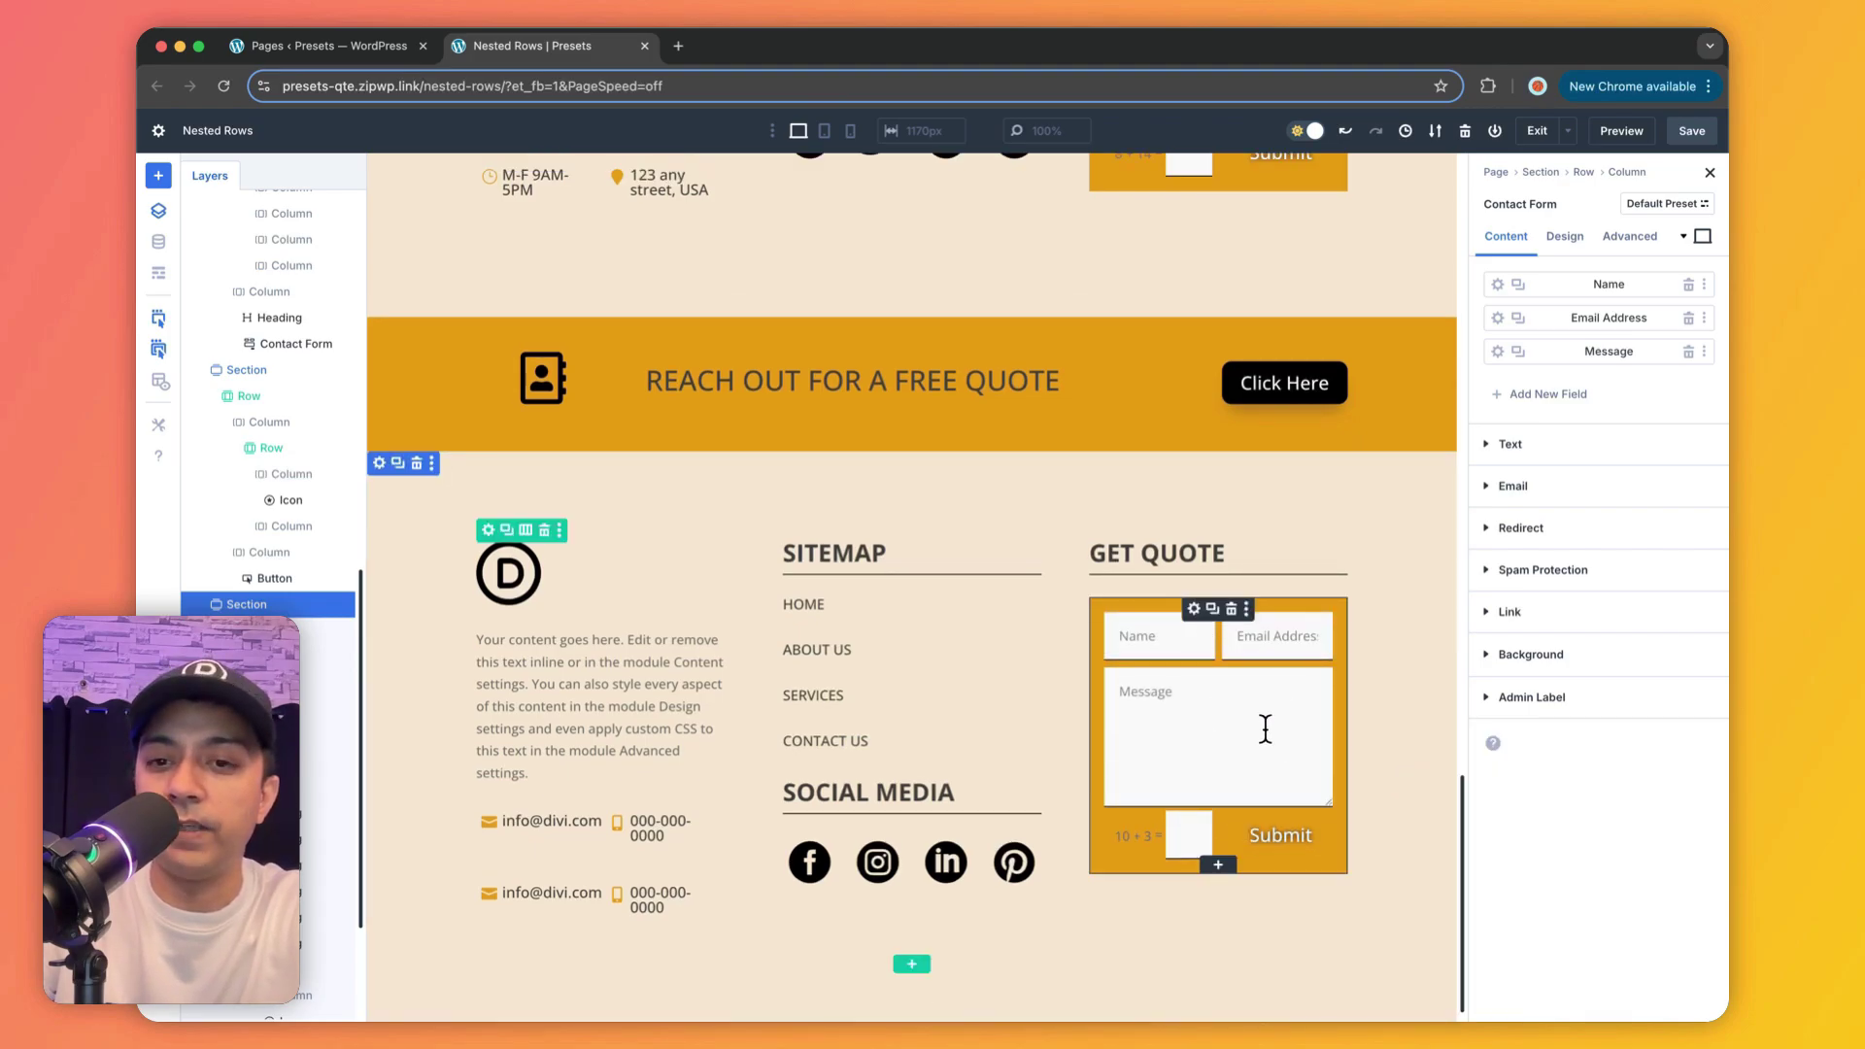
scroll(1297, 859, "up", 8)
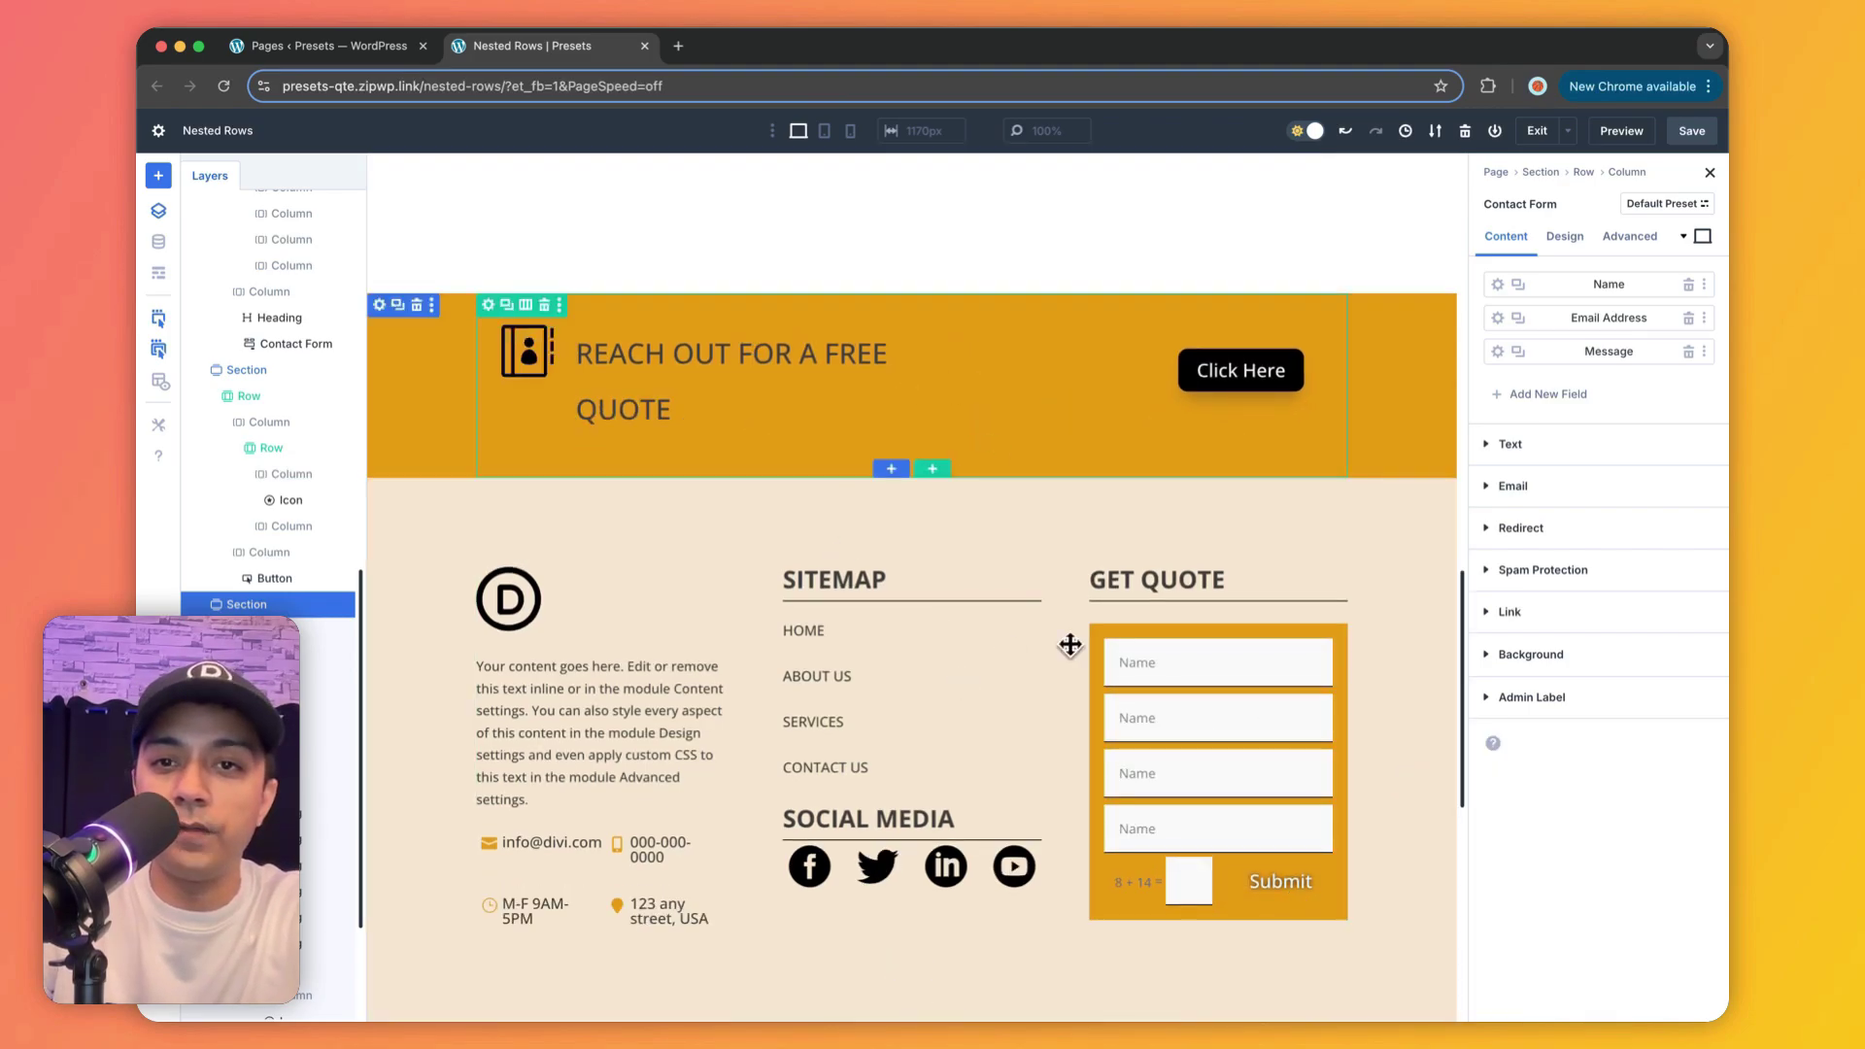
scroll(1065, 653, "down", 8)
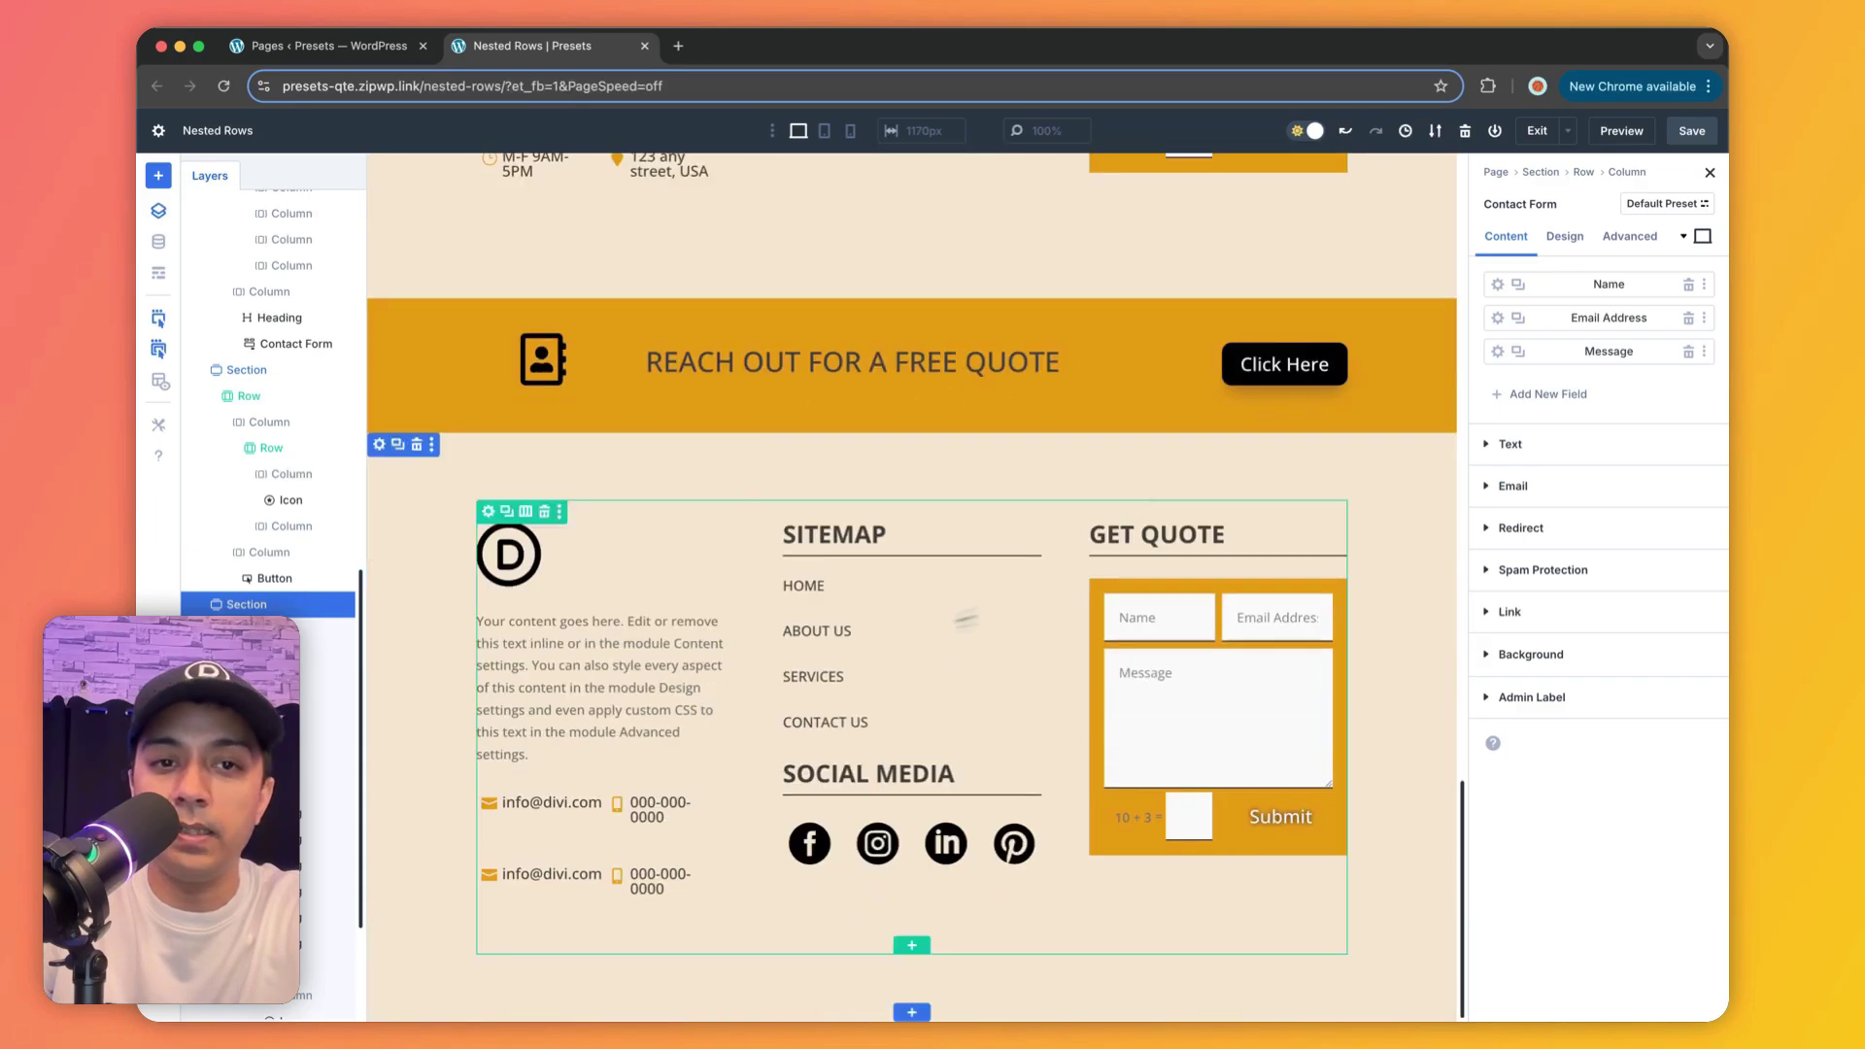